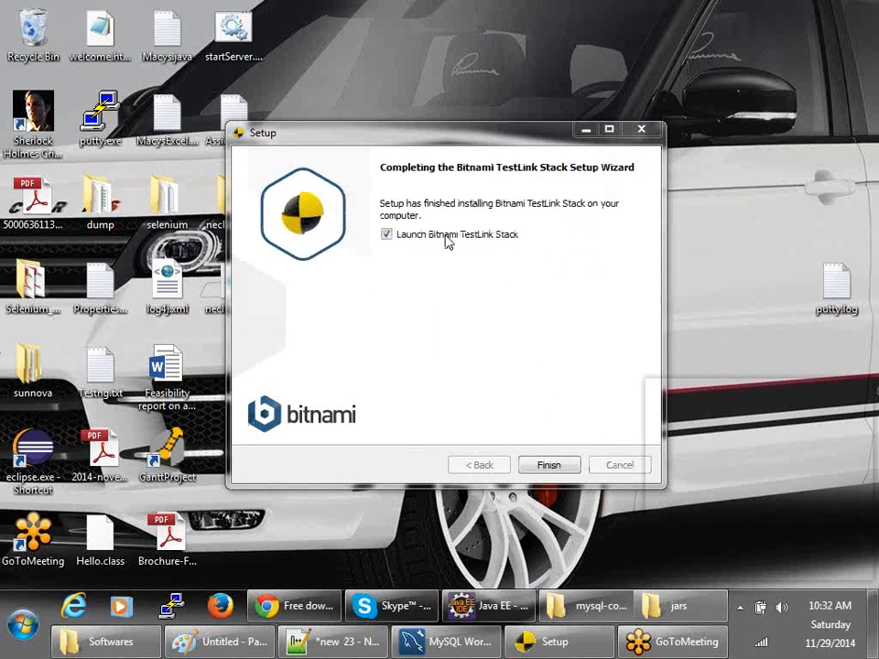
- Finish the Bitnami TestLink setup wizard and bring up the stack manager
left_click(542, 465)
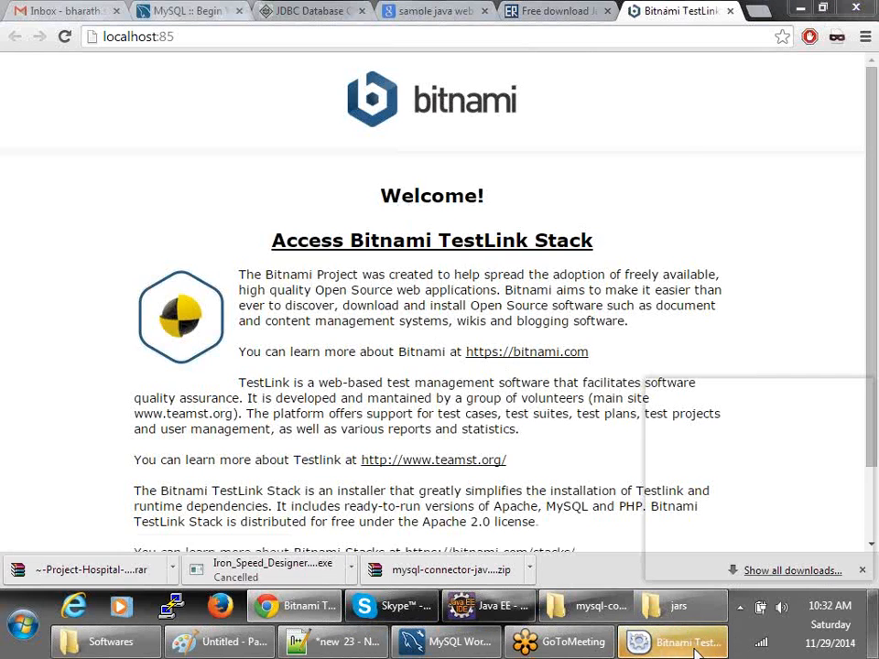
left_click(693, 645)
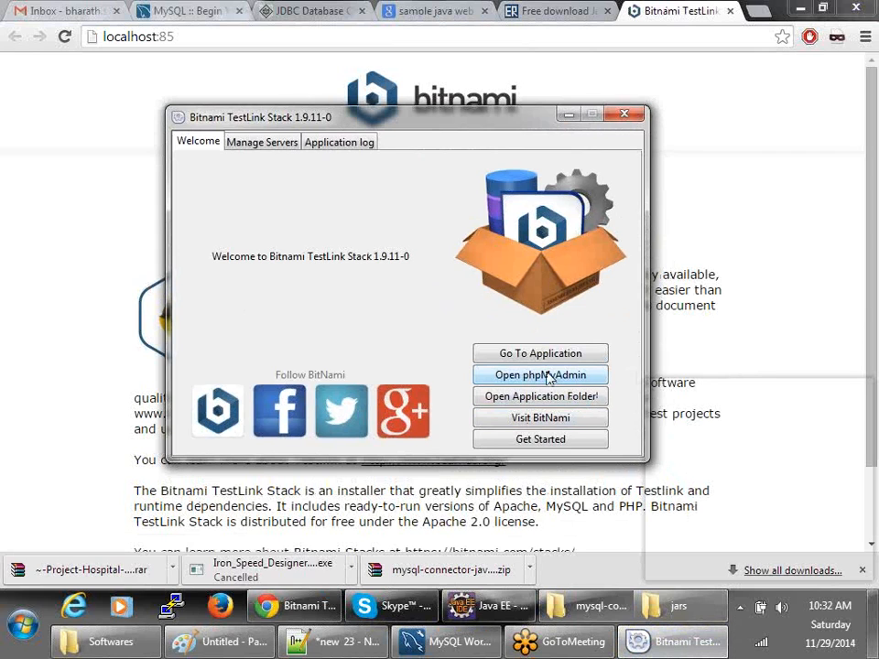
- Check on Manage Servers that MySQL Database and Apache Web Server are running
left_click(270, 149)
left_click(249, 183)
left_click(253, 193)
left_click(252, 183)
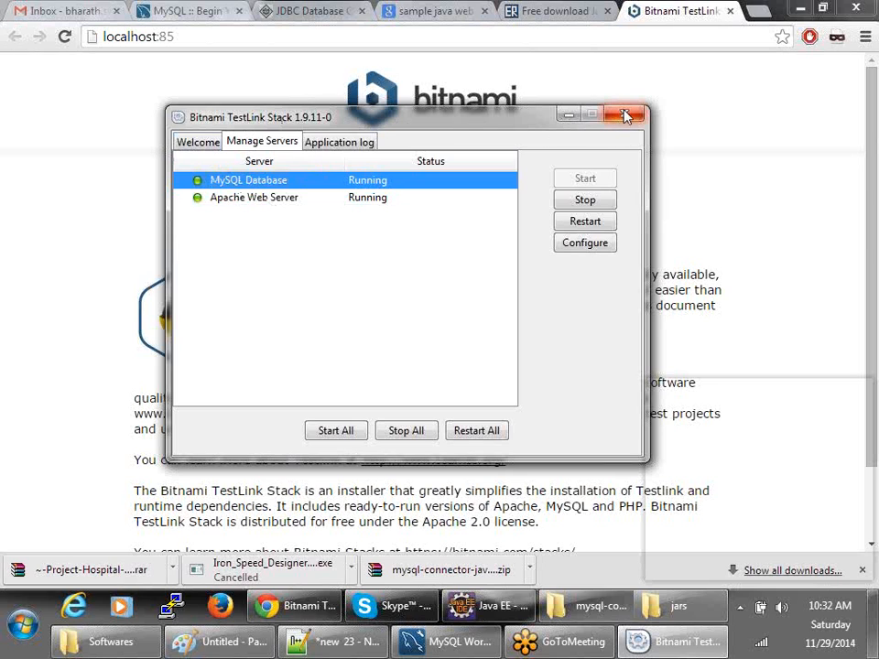
left_click(264, 198)
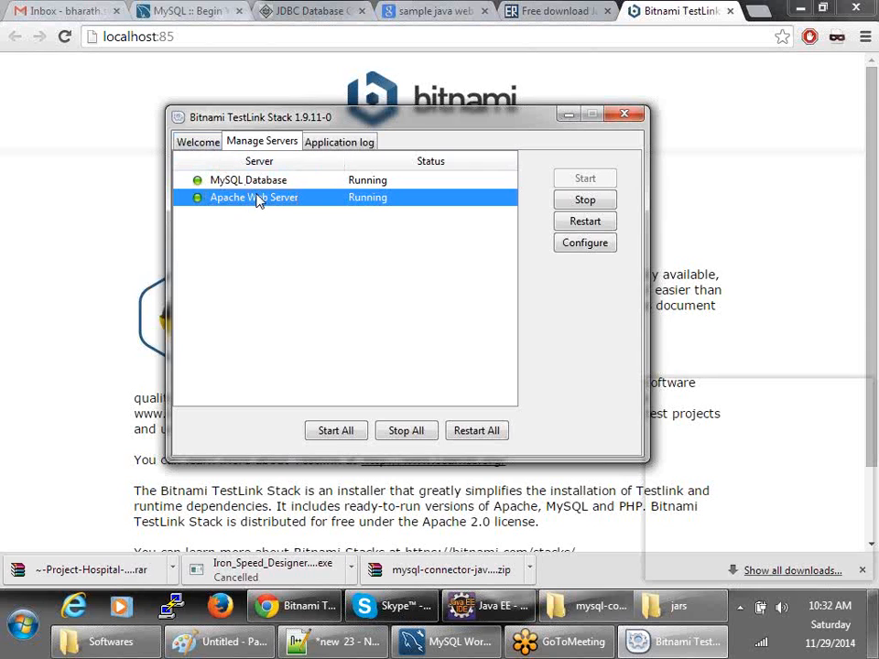
- Load localhost:85/testlink in Chrome to reach the TestLink 1.9.11 login page
left_click(218, 36)
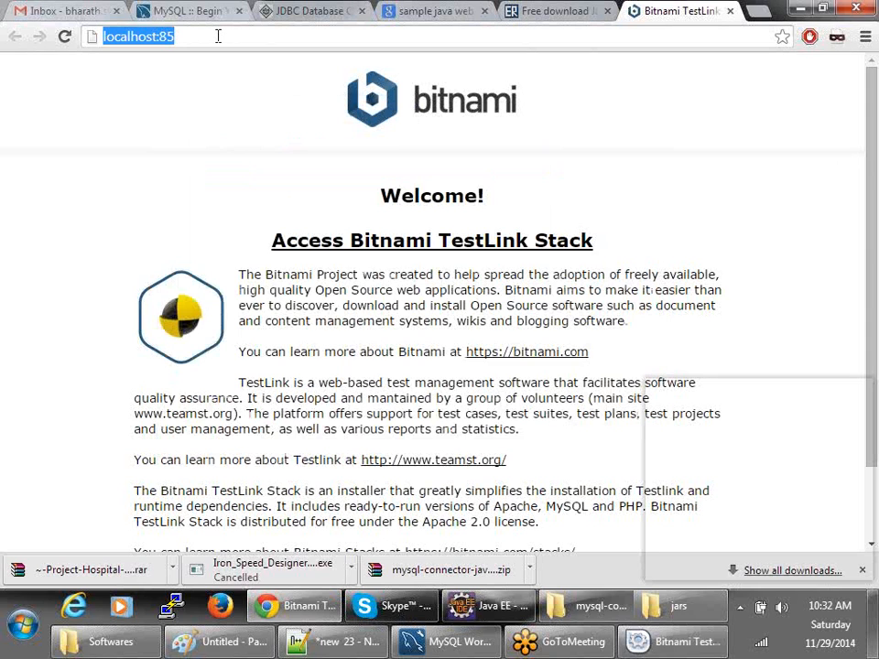
left_click(218, 35)
type("/")
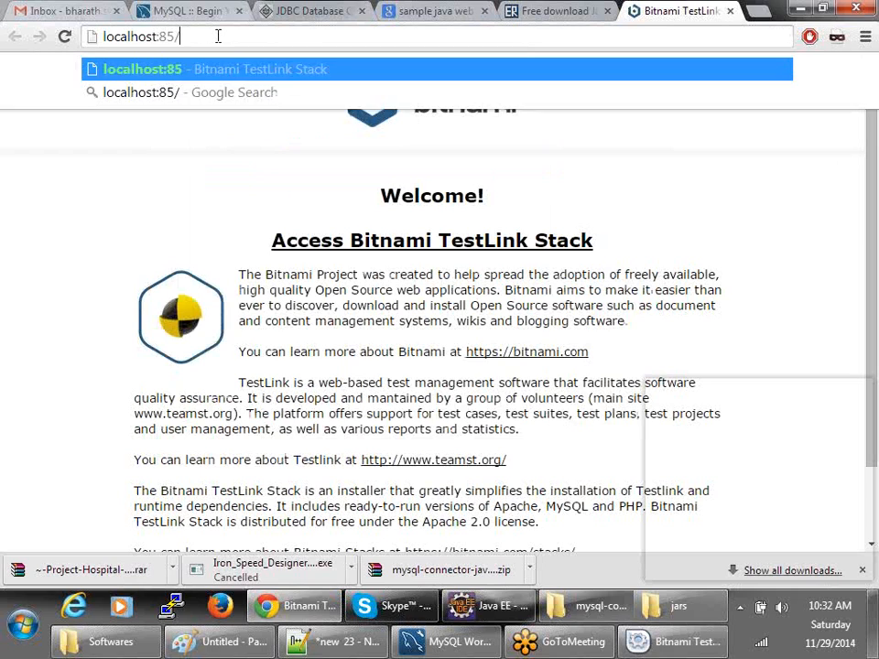
type("testlini")
key("BackSpace")
type("k")
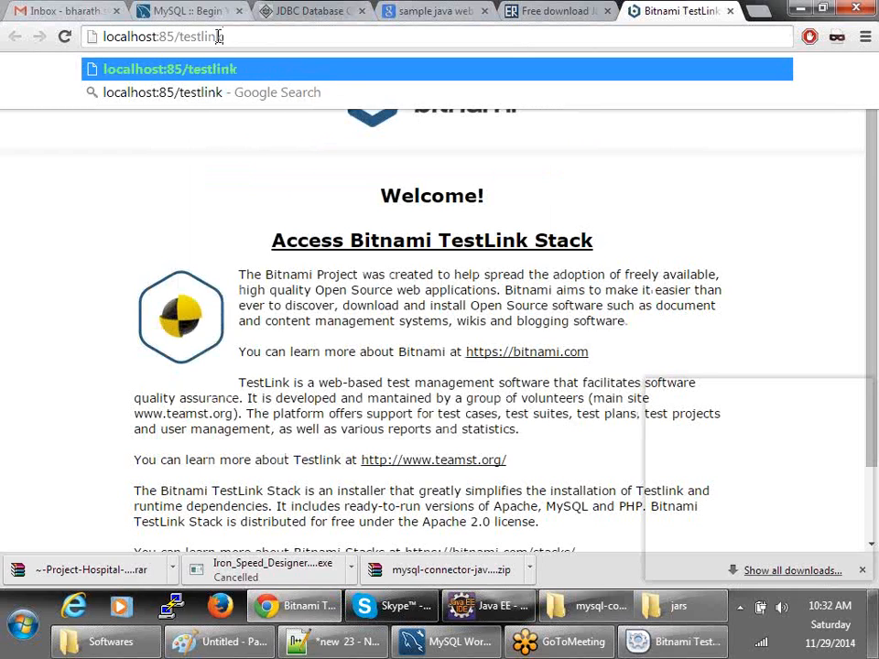
double_click(169, 37)
left_click(245, 35)
key("Return")
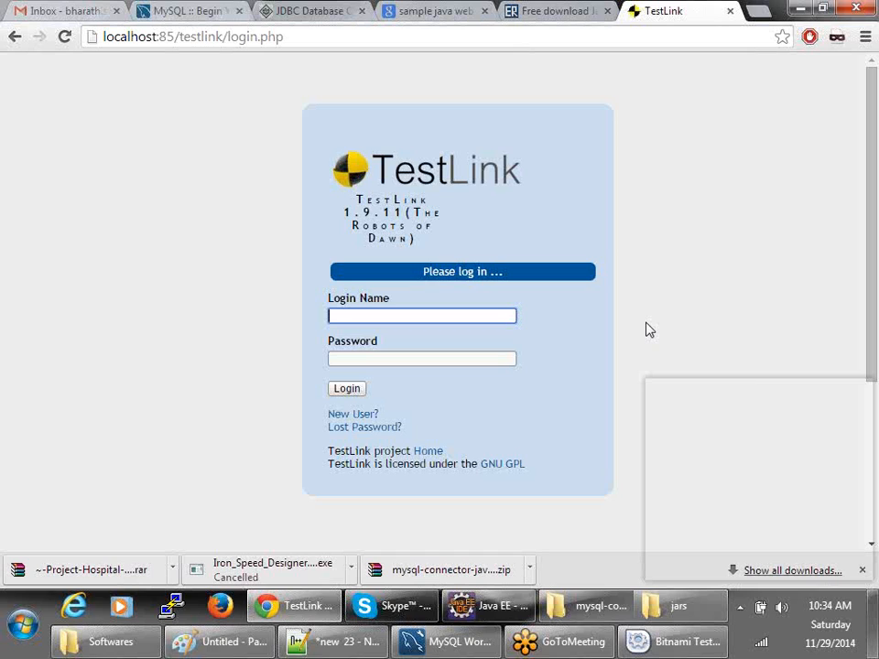
- Sign in with the admin login name and password, declining Chrome's save-password offer
left_click(431, 316)
type("root")
key("Tab")
type("***")
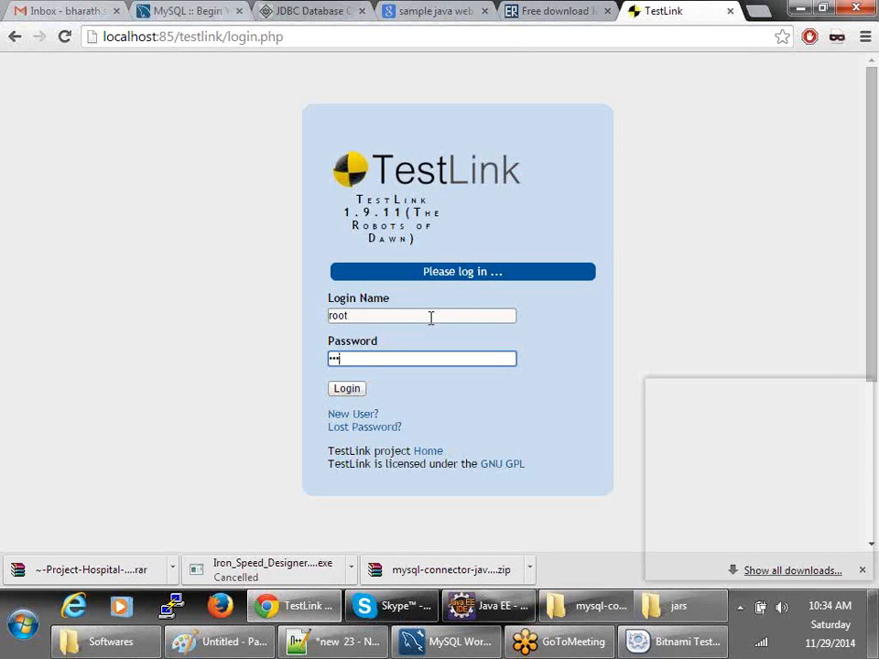
type("****")
key("Return")
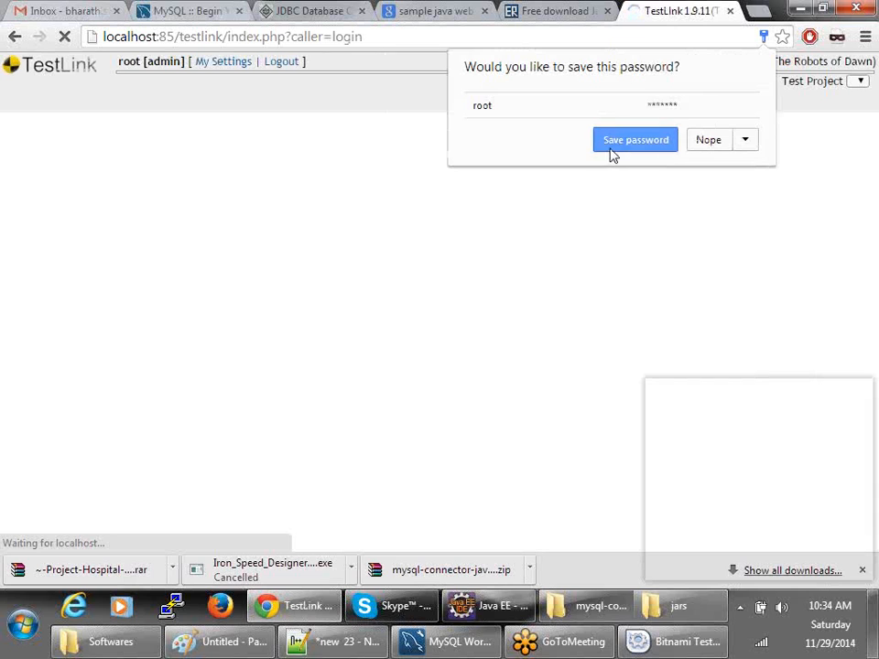
left_click(301, 96)
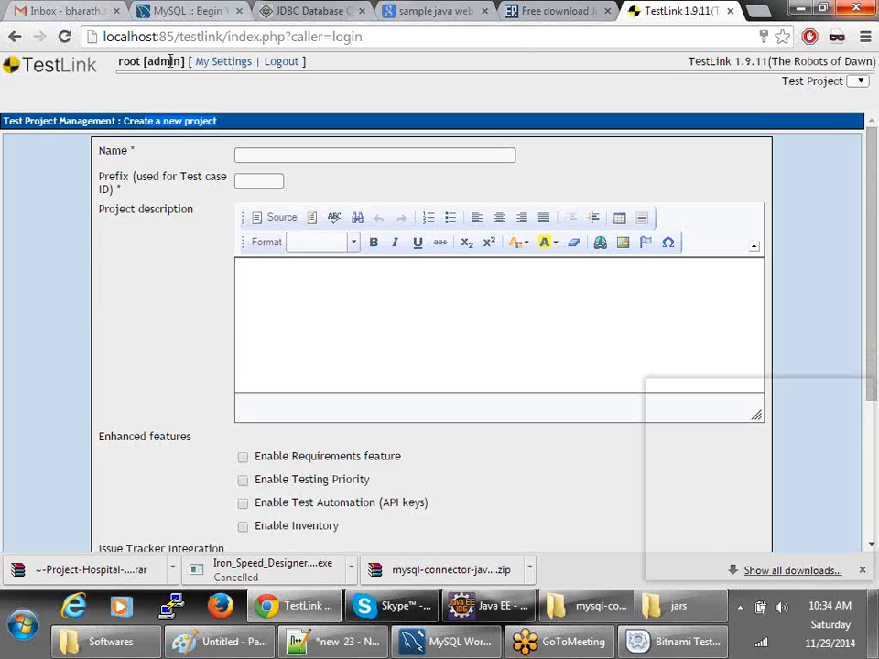
left_click_drag(147, 61, 172, 62)
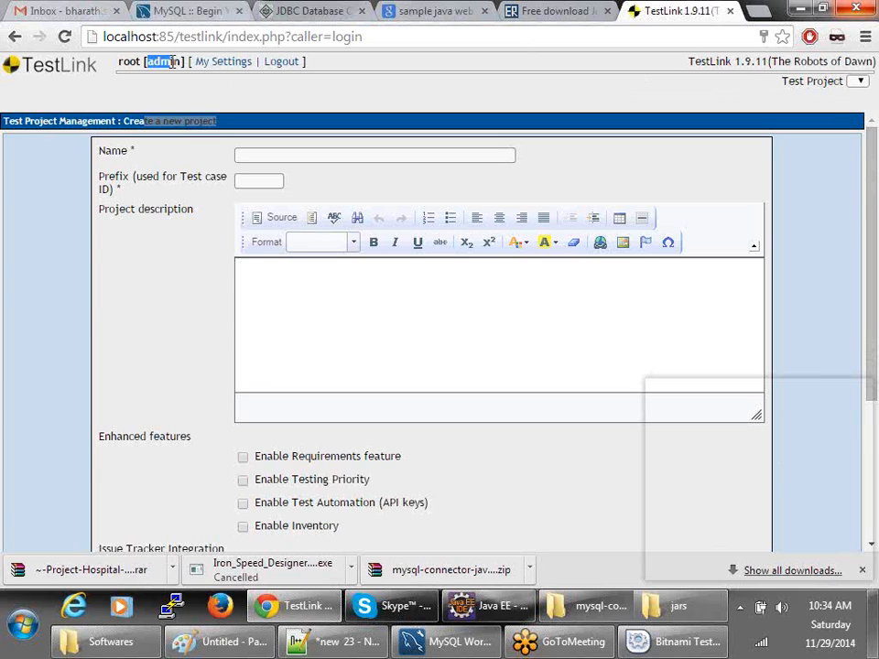
double_click(126, 58)
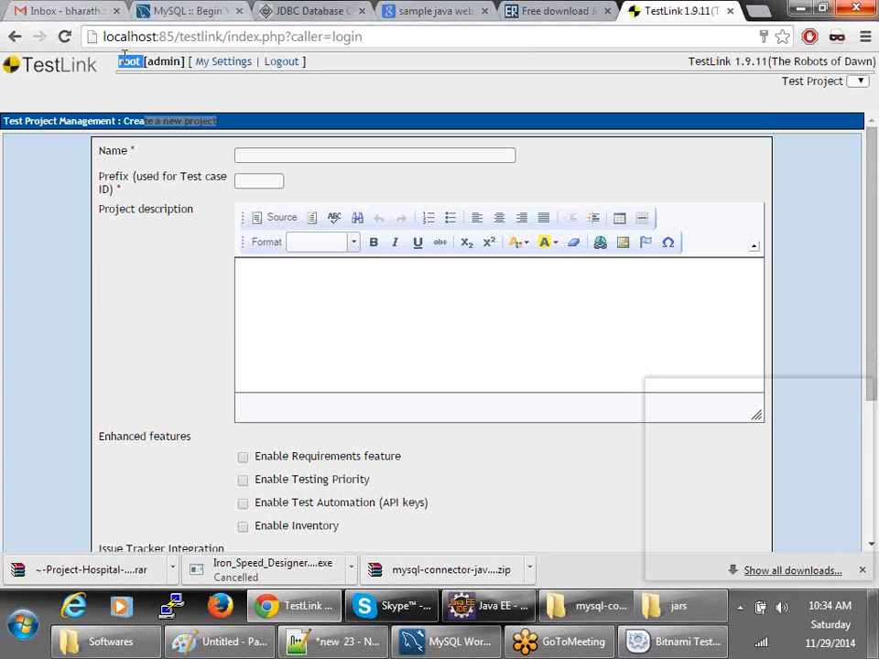
double_click(155, 60)
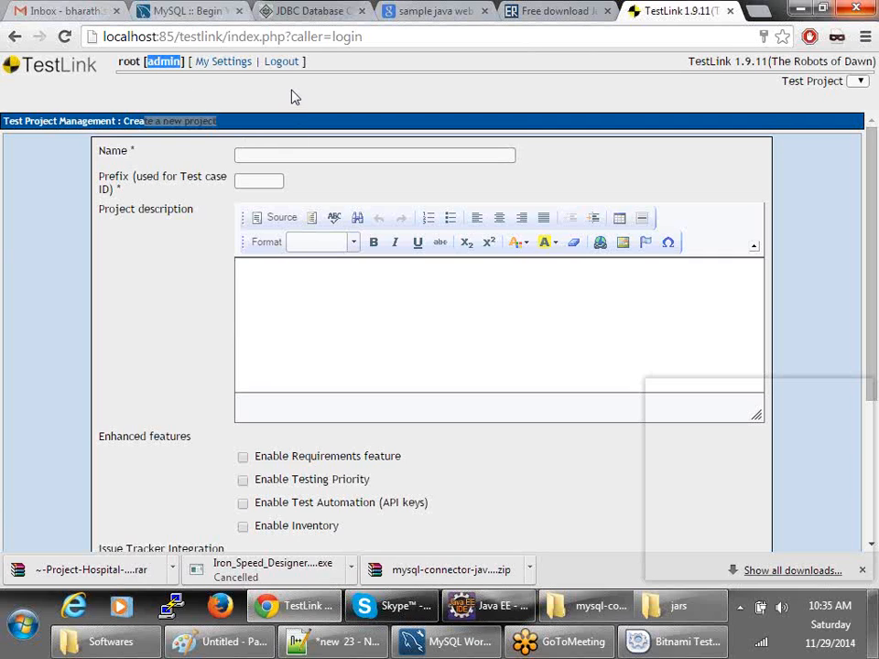
- Enter project name 'slokam' and description 'This is slokam project.', leaving Prefix blank
left_click(281, 157)
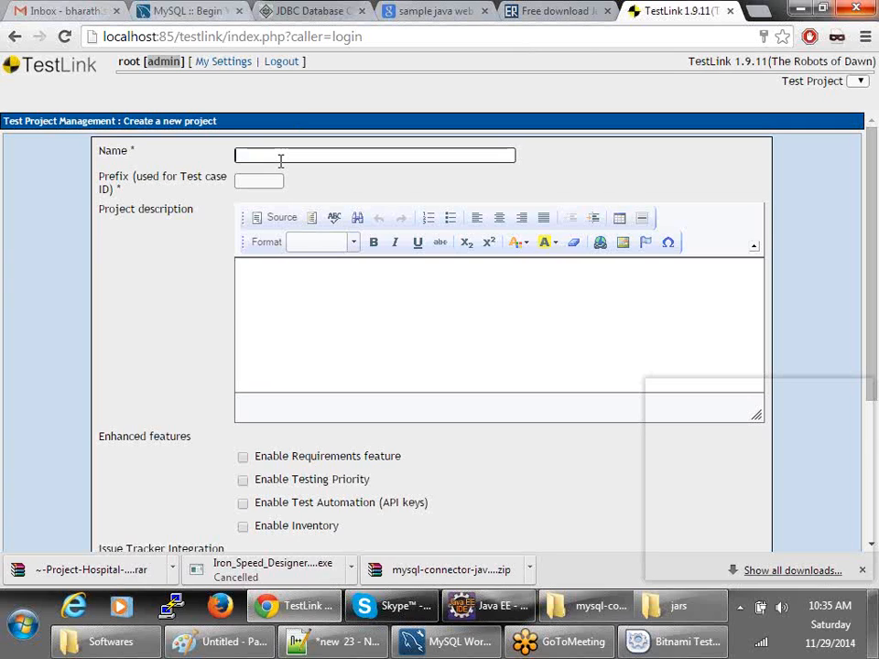
type("slokam")
key("Tab")
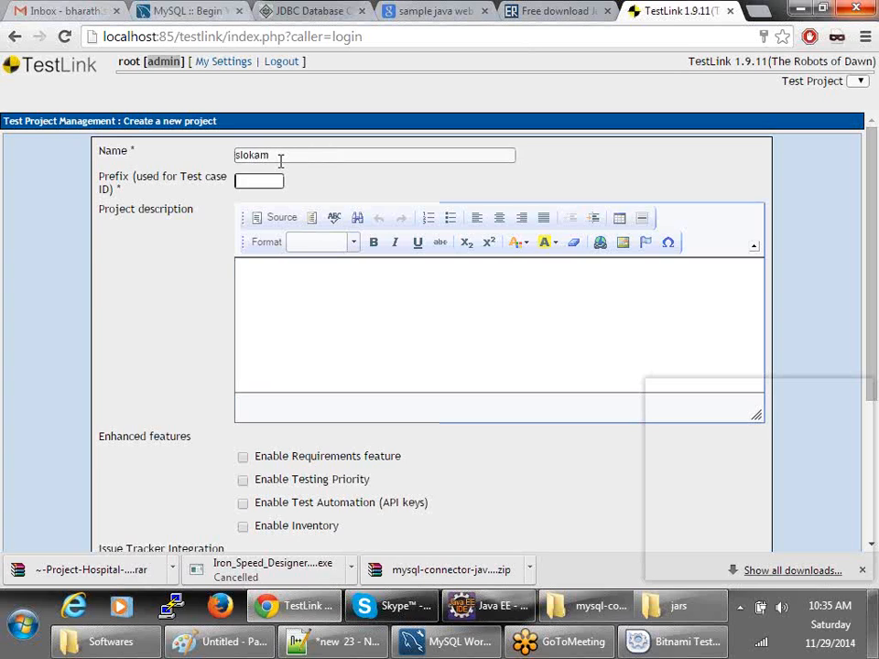
key("Tab")
type("This is slokam proj")
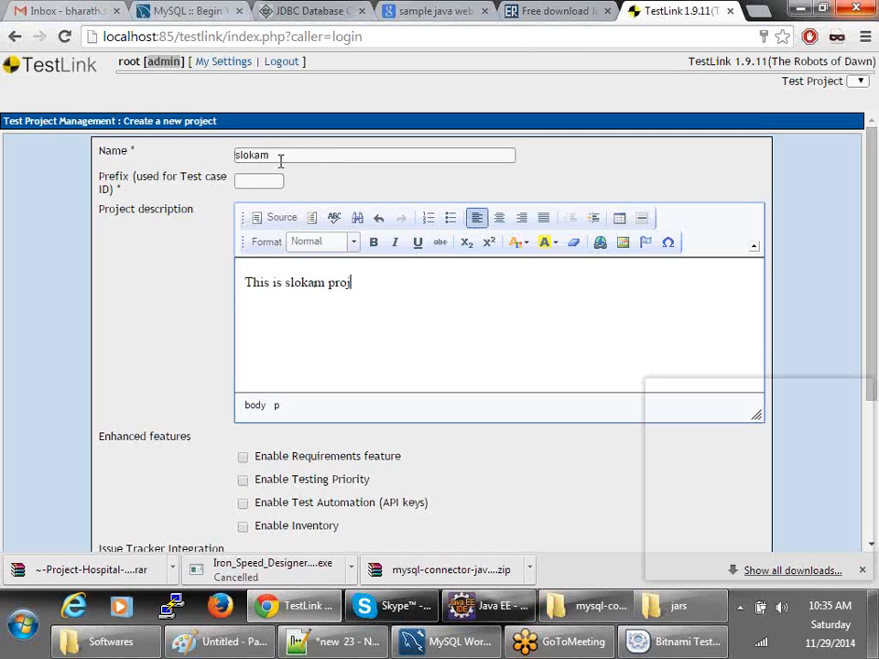
type("ect")
left_click(282, 160)
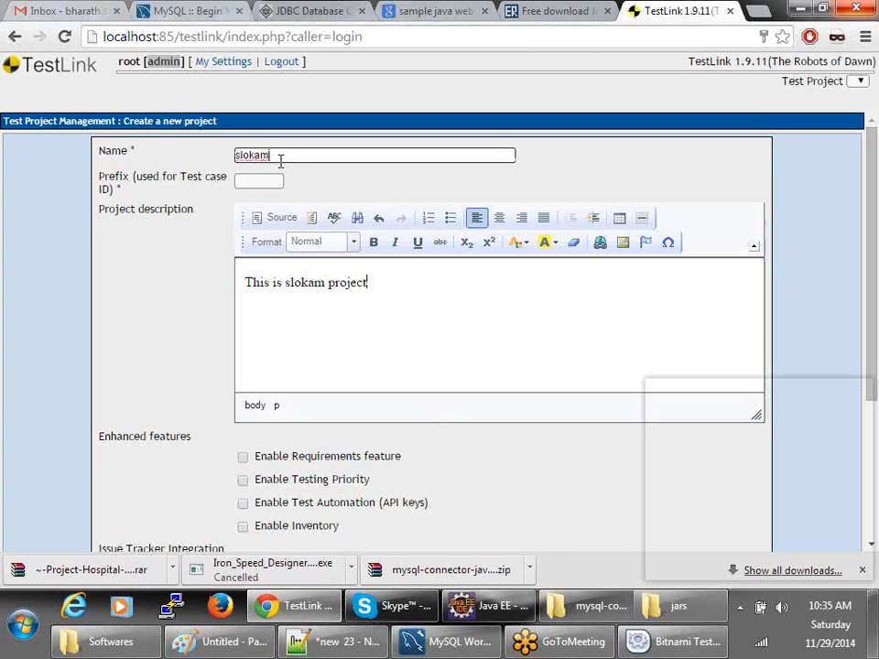
left_click(413, 282)
type(".")
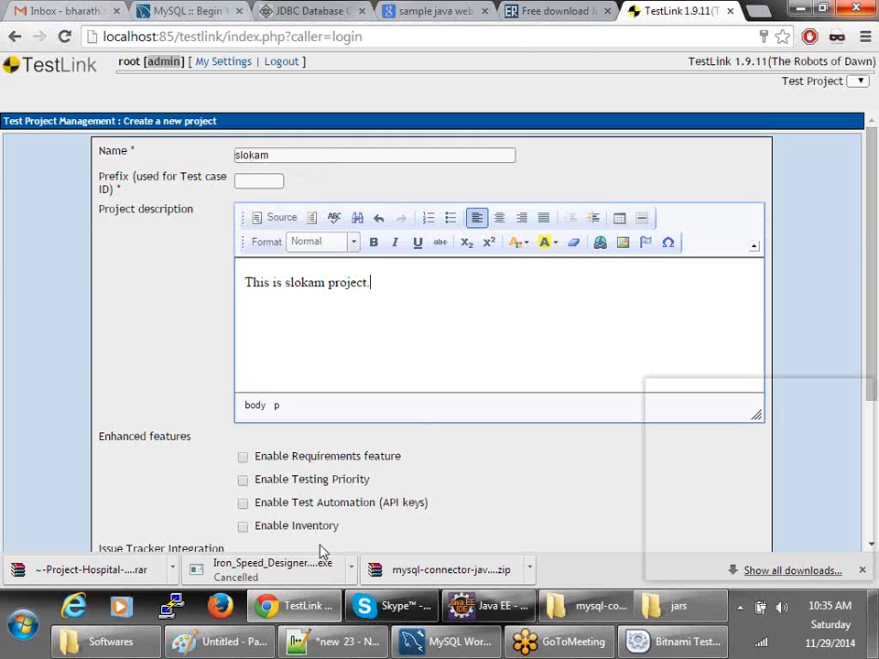
scroll(309, 549, "down", 2)
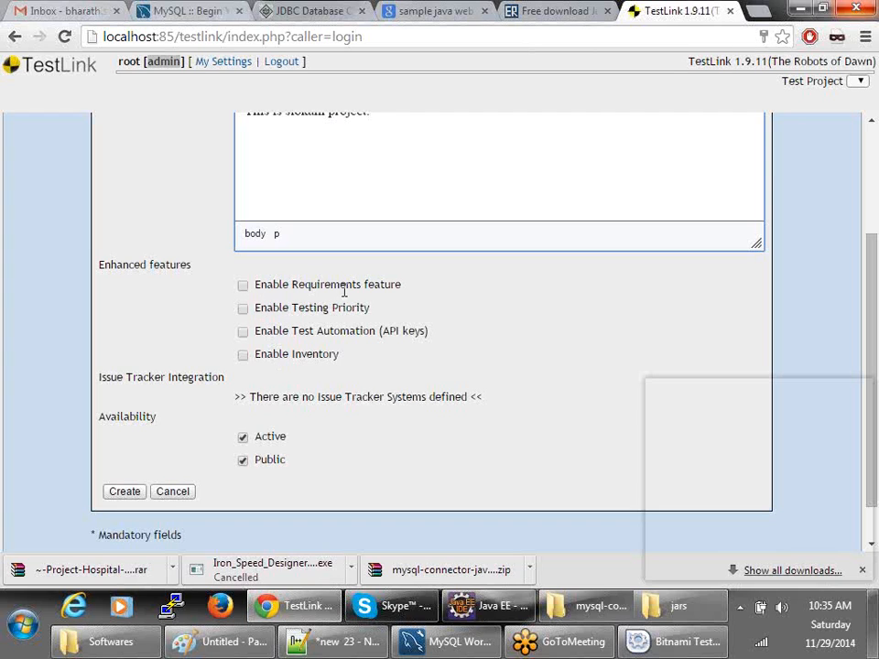
left_click_drag(192, 266, 107, 272)
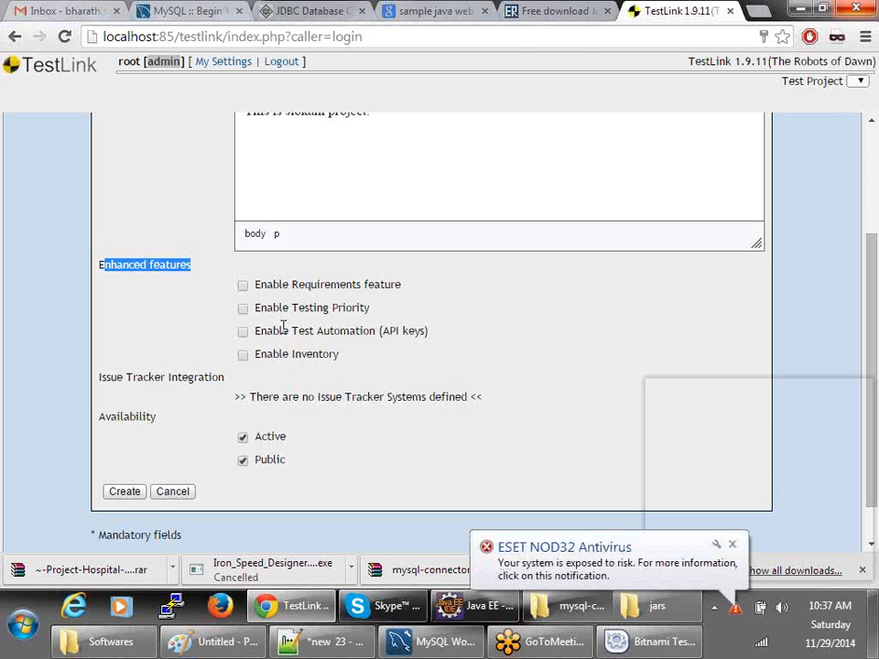
left_click(732, 547)
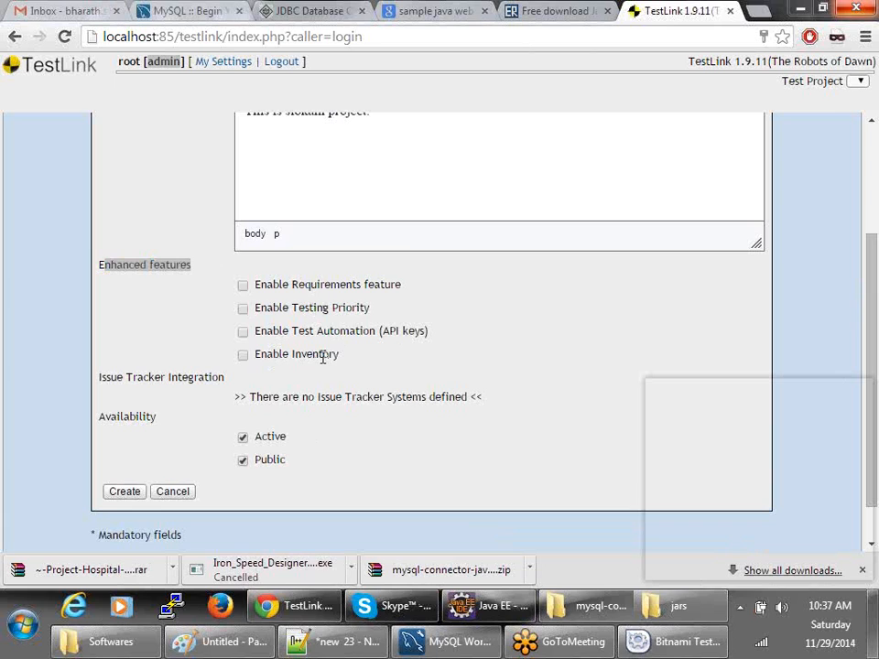
left_click_drag(370, 309, 252, 310)
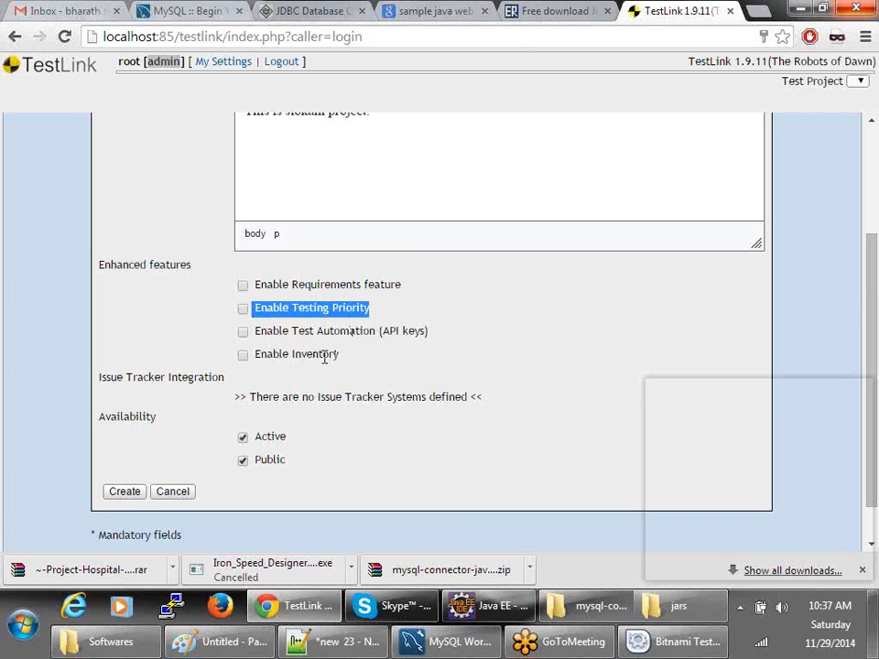
left_click(251, 332)
left_click_drag(275, 335, 376, 333)
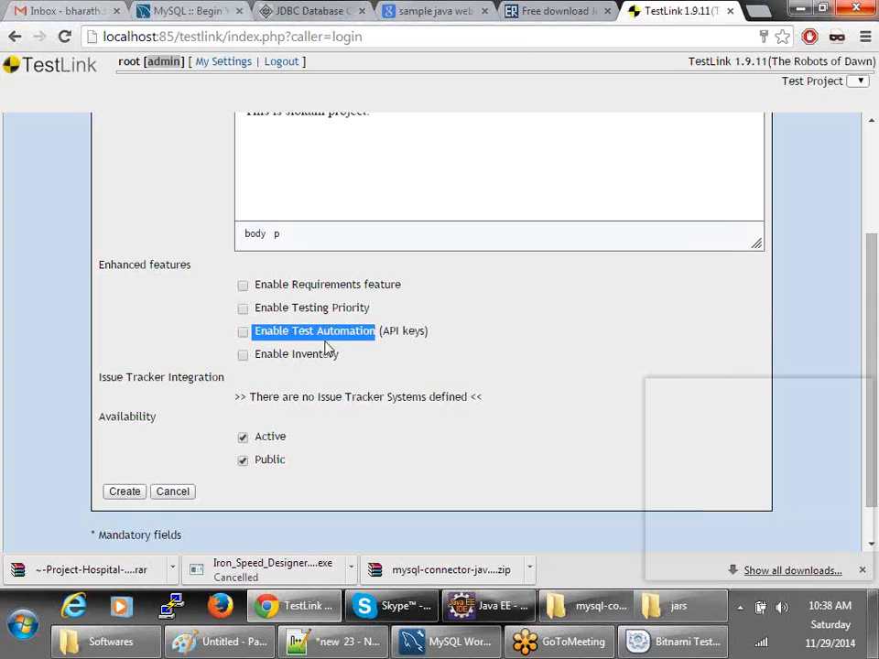
left_click(159, 357)
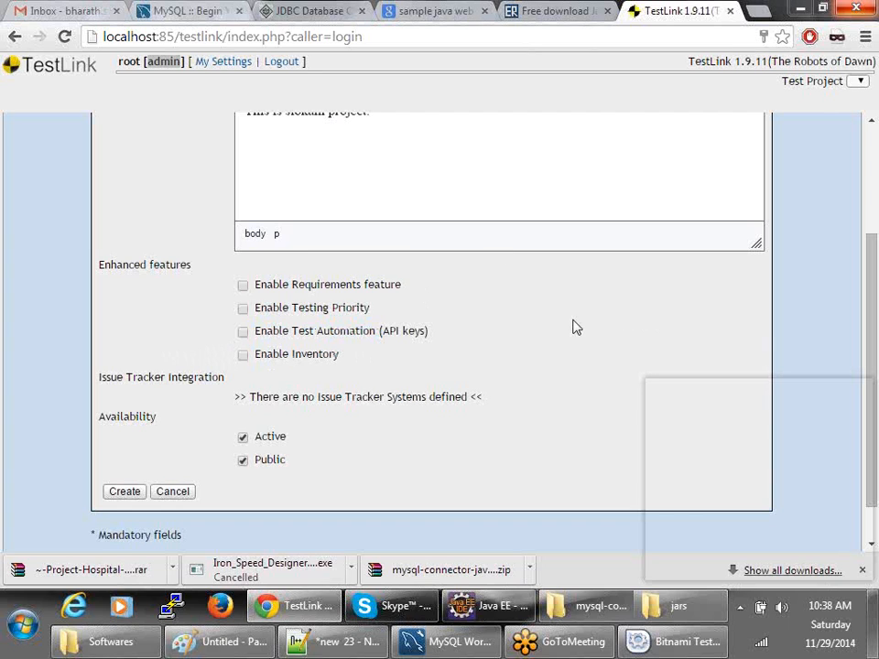
left_click_drag(340, 356, 256, 353)
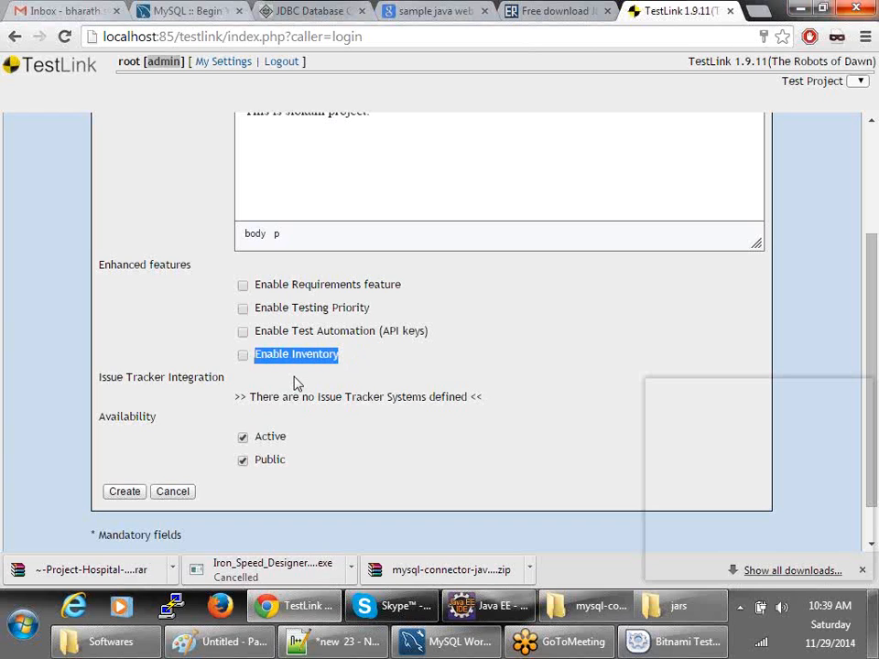
double_click(328, 355)
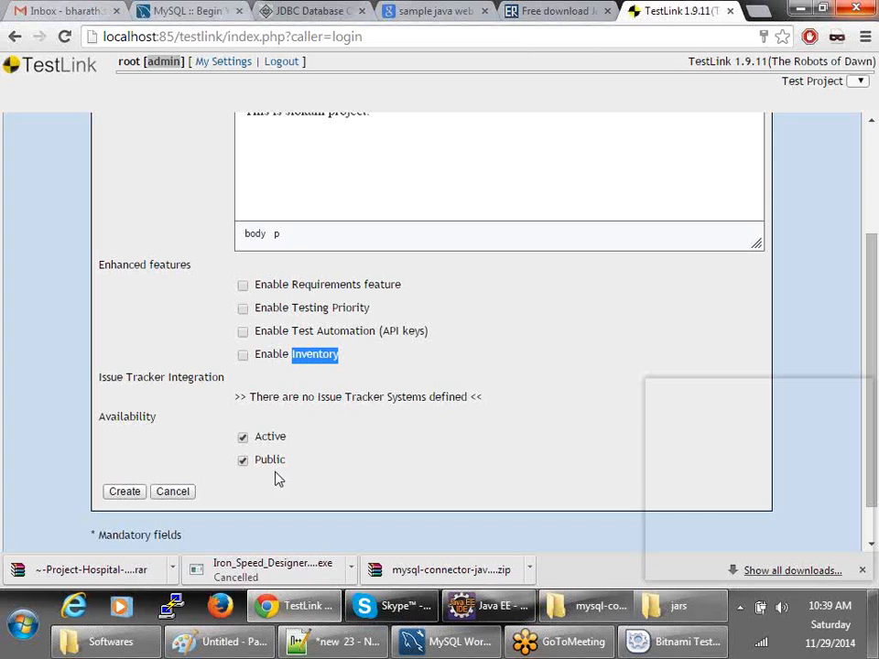
double_click(123, 414)
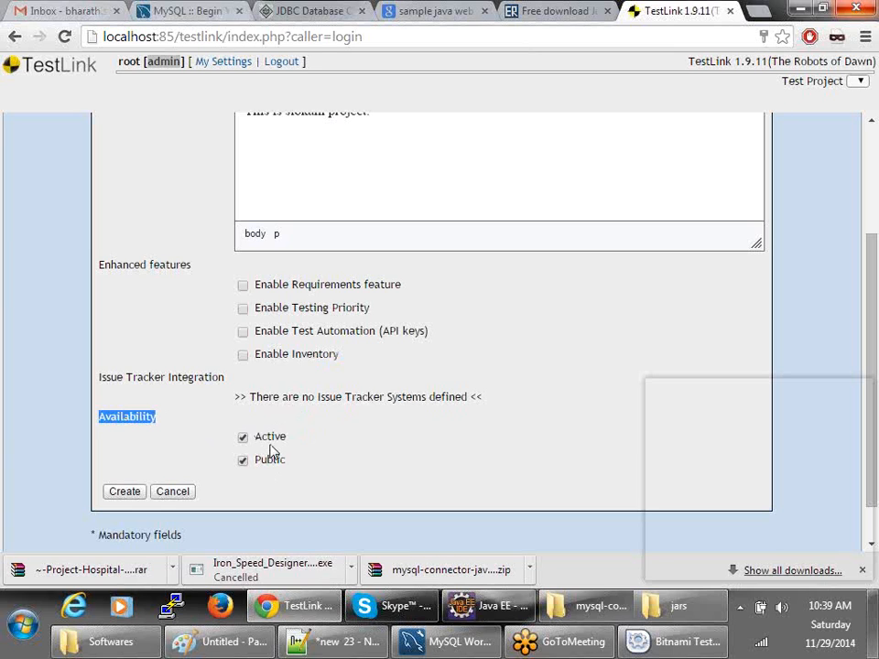
- Fill in the required prefix SLK and create the slokam project
left_click(120, 492)
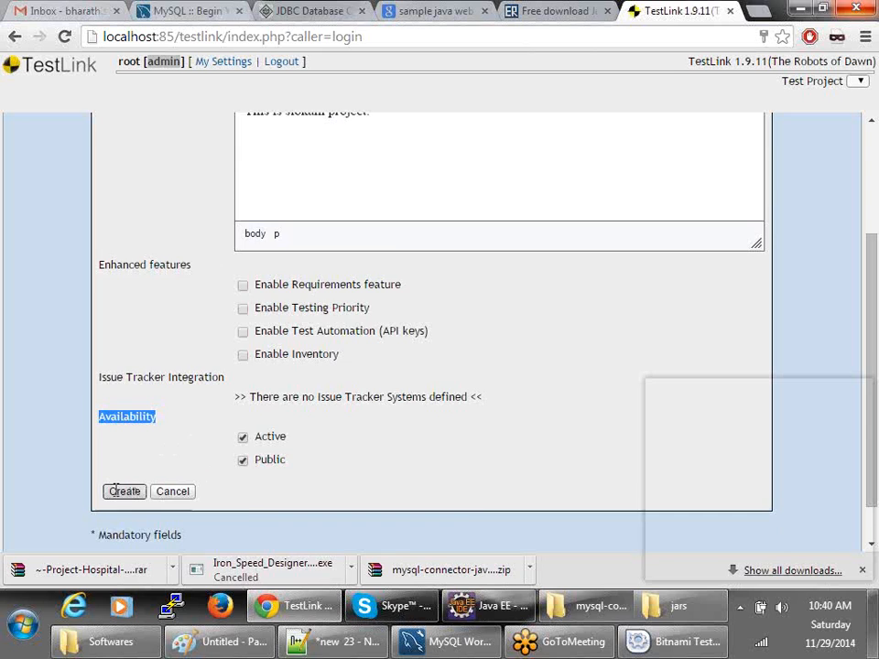
scroll(328, 326, "up", 1)
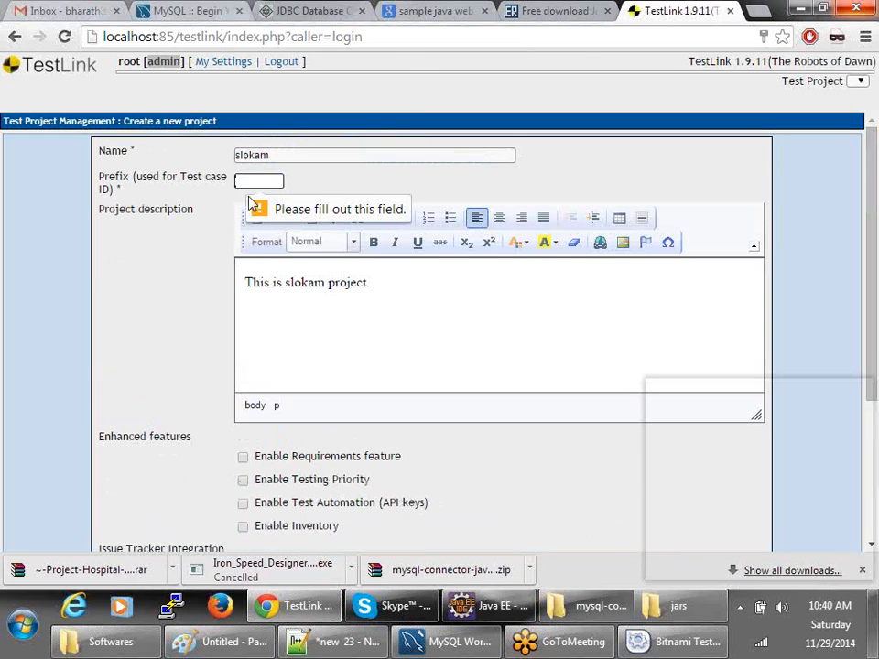
double_click(108, 176)
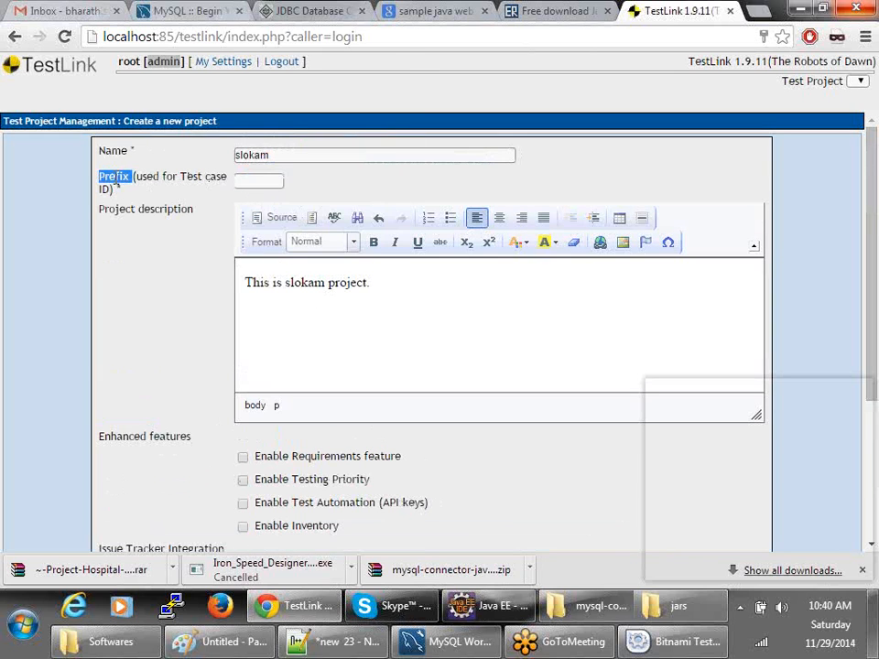
left_click(256, 180)
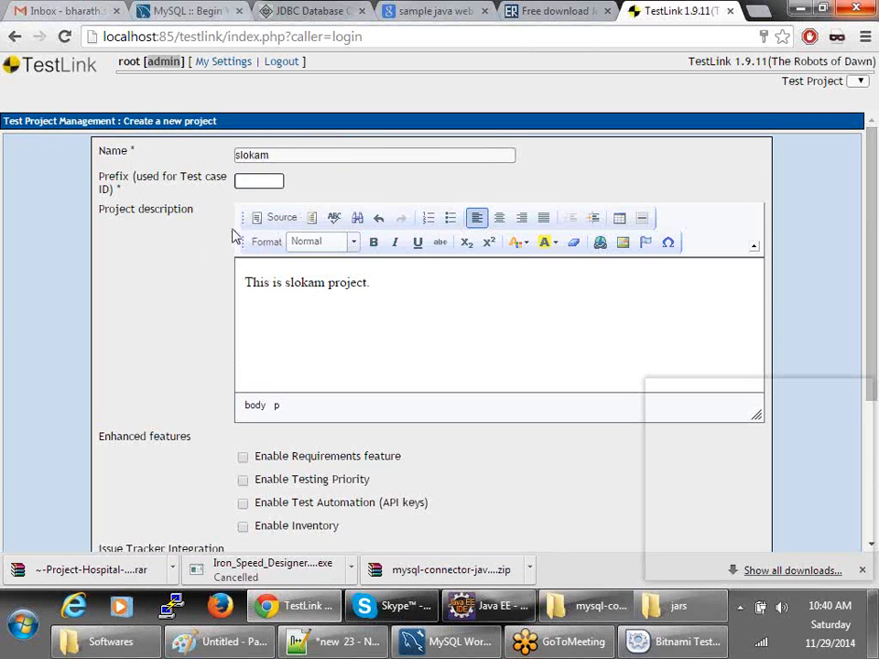
type("SLK")
left_click_drag(256, 181, 238, 181)
scroll(288, 382, "down", 5)
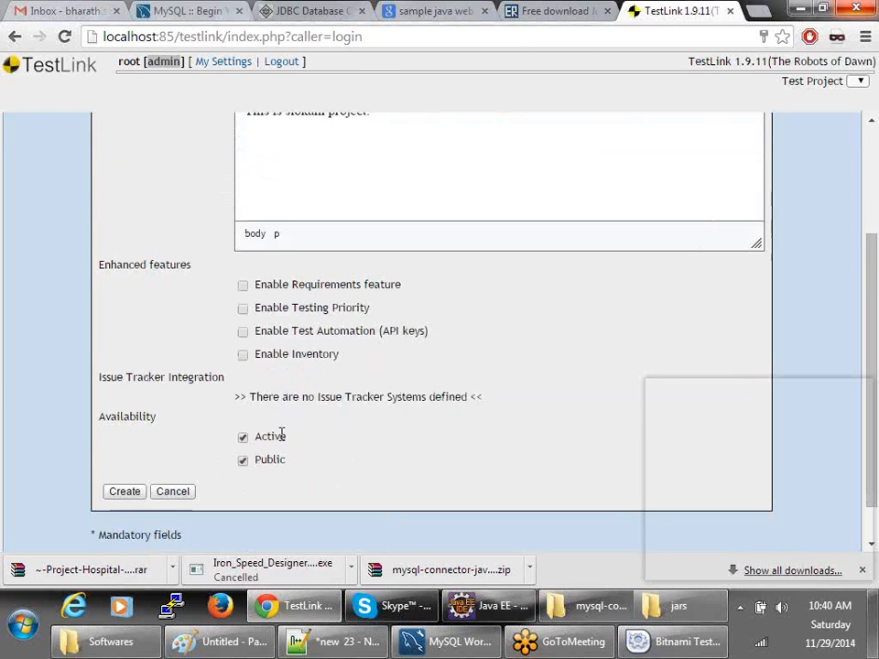
left_click(123, 446)
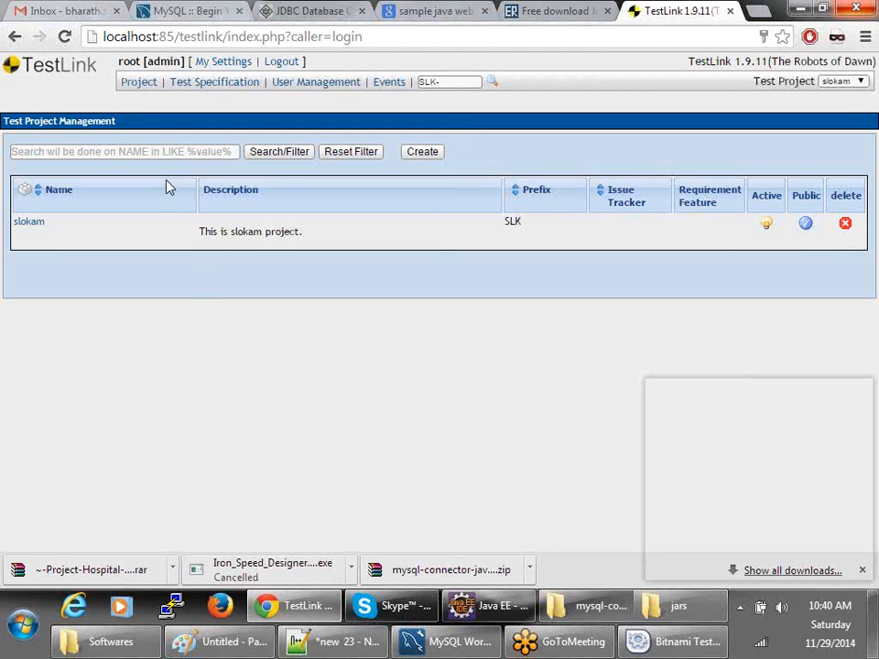
- Go to the project home page and open Issue Tracker Management
left_click(135, 82)
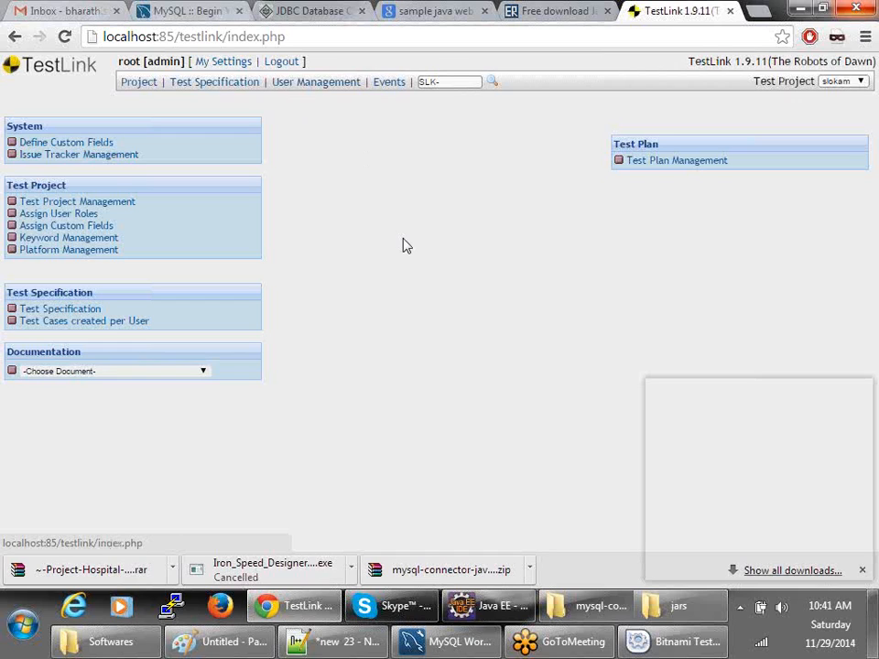
left_click(90, 157)
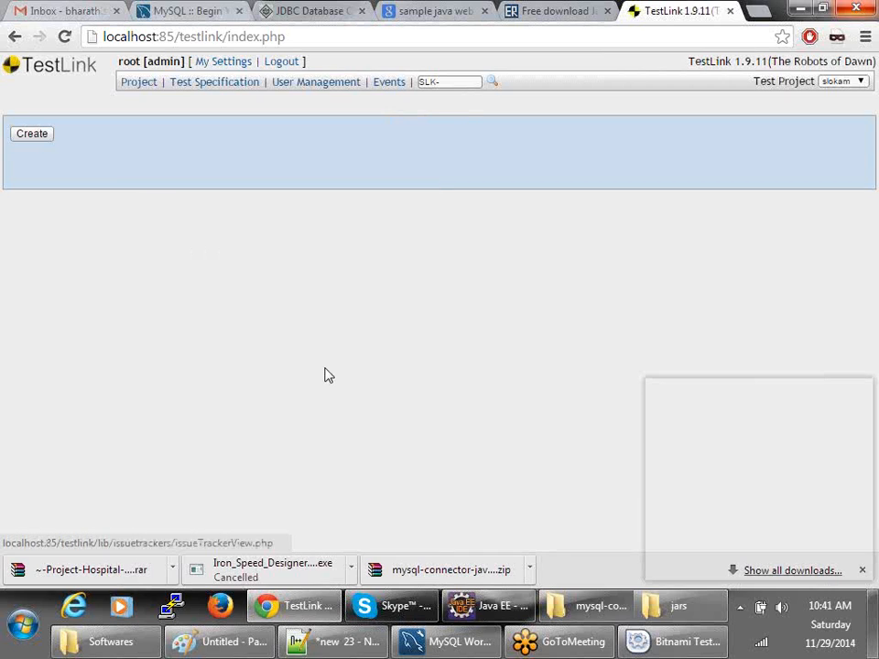
- Draft a new issue tracker named 'sdvsd' with configuration 'sadasd' and type mantis (Interface: db)
left_click(36, 134)
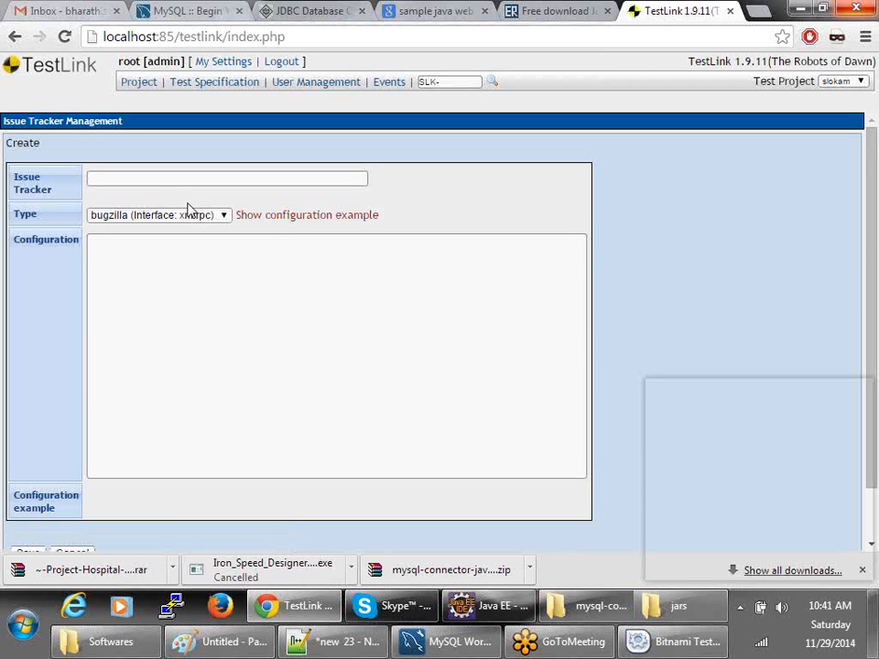
left_click(92, 179)
type("sdvsd")
left_click(188, 284)
type("sadasd")
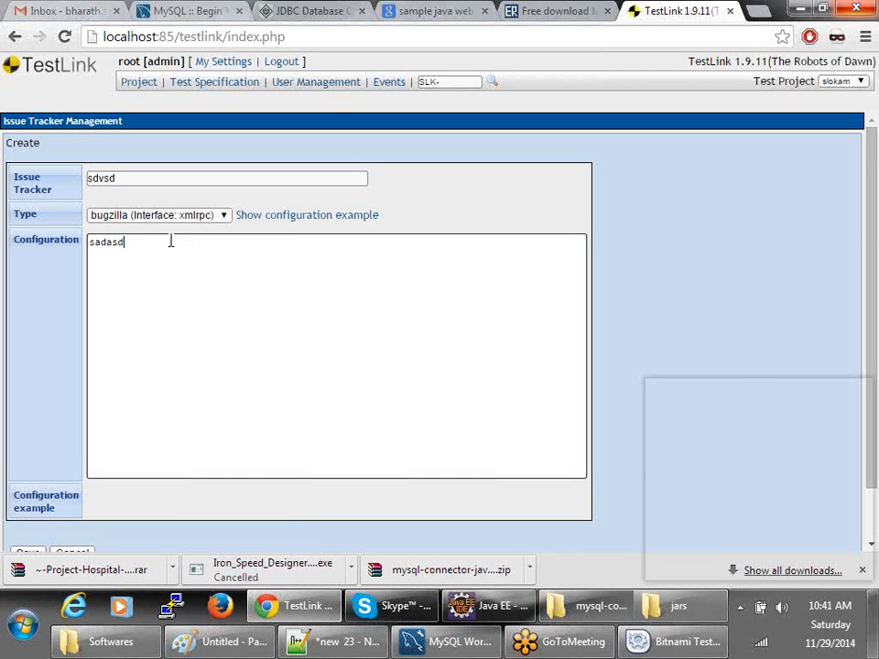
left_click(117, 220)
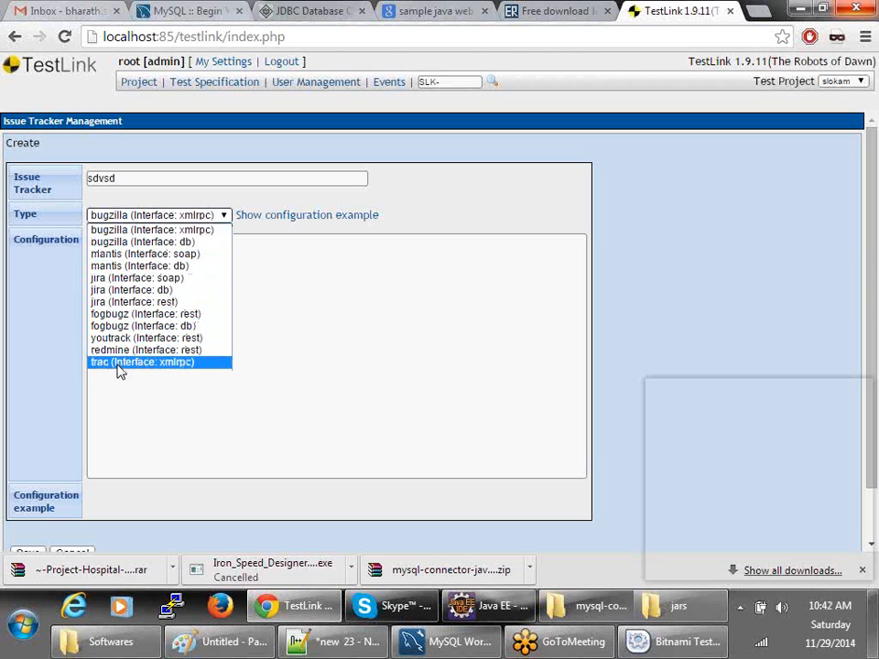
left_click(137, 266)
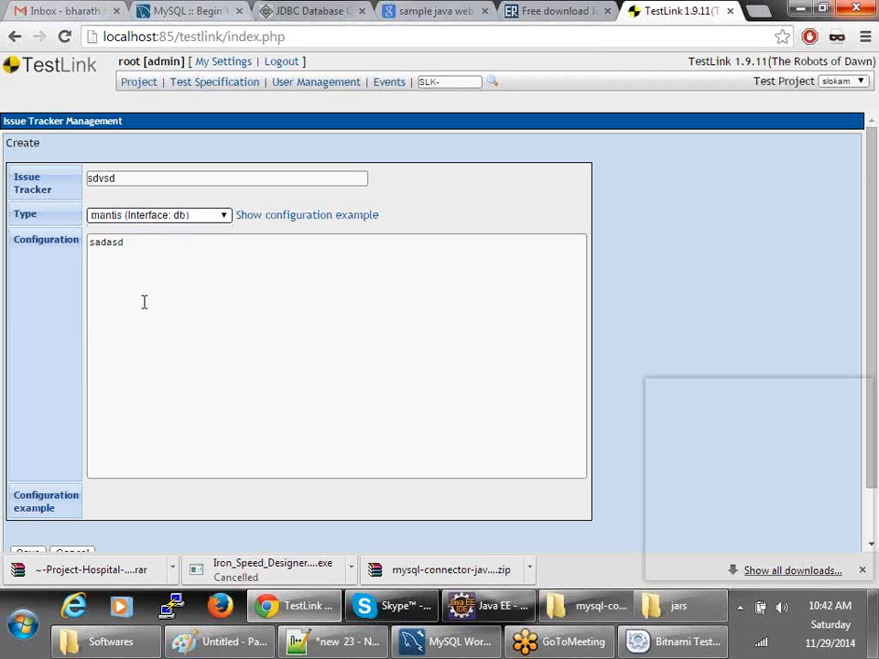
- Cancel the draft tracker without saving and go back a page
scroll(137, 522, "down", 1)
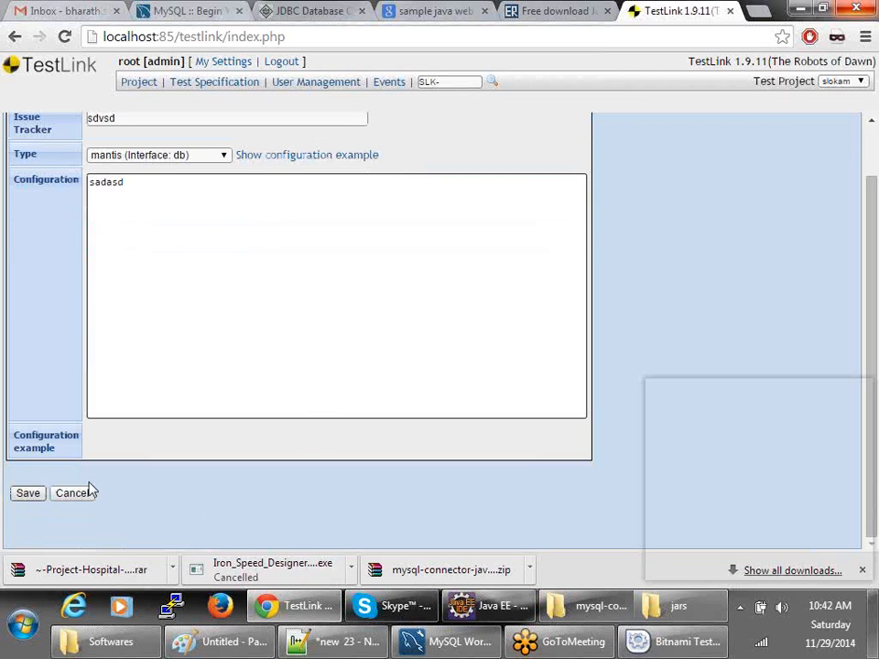
scroll(307, 412, "up", 1)
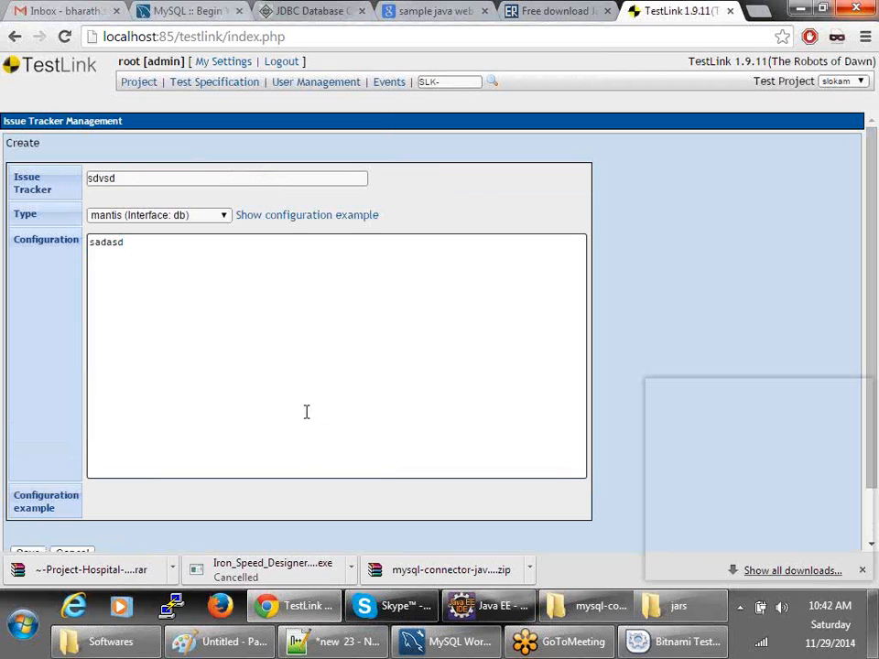
scroll(409, 306, "down", 1)
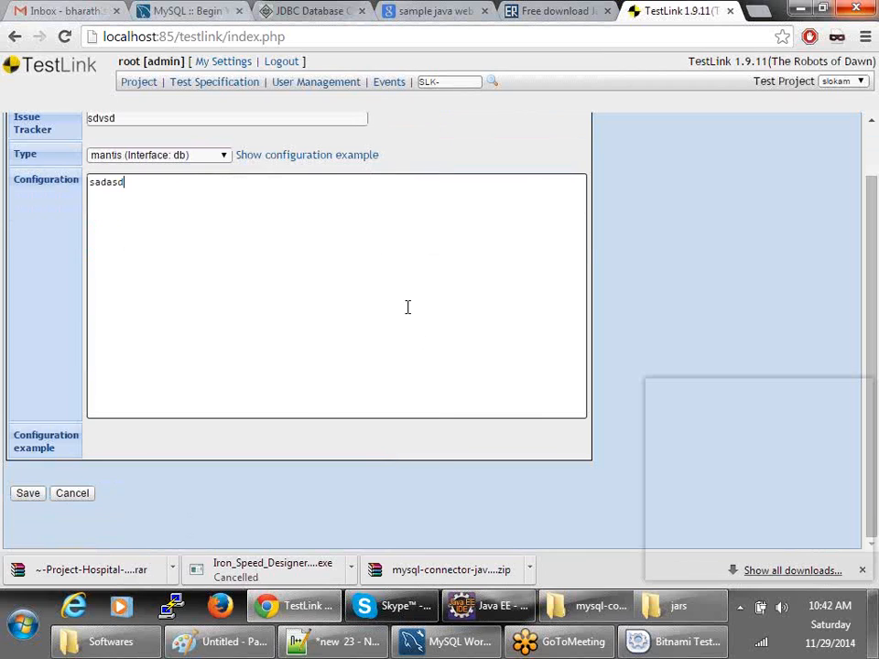
left_click(61, 493)
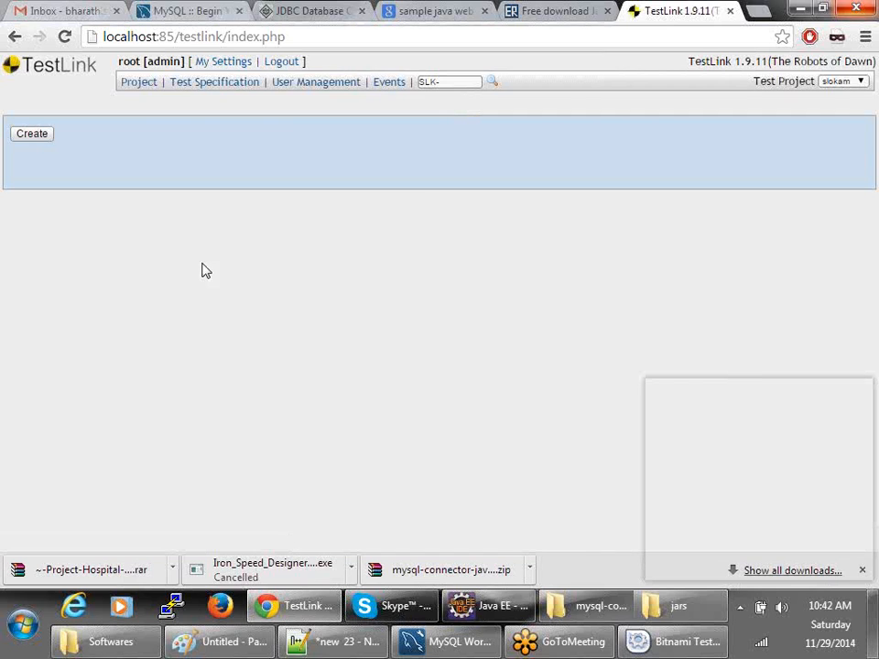
left_click(15, 36)
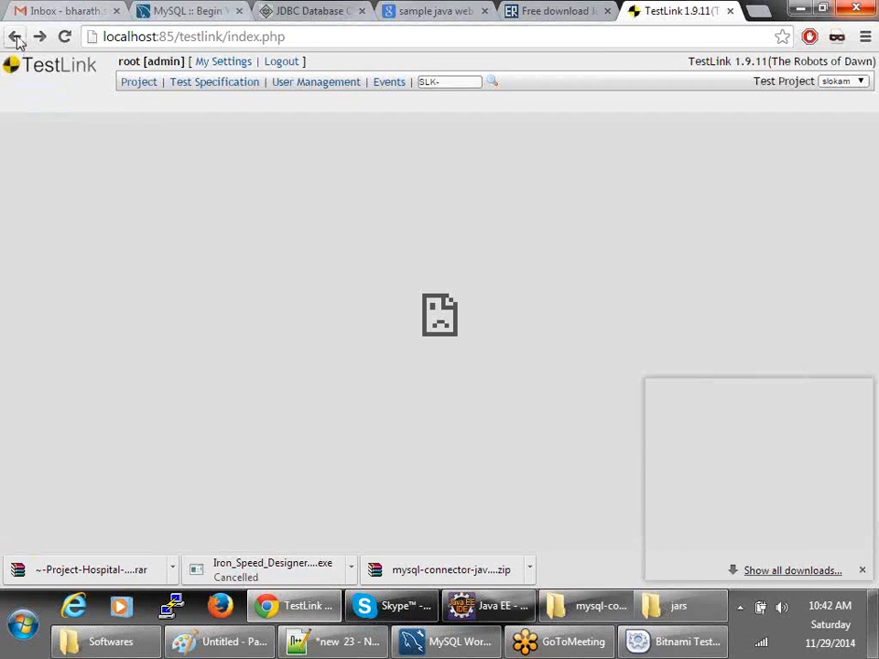
- Return to the slokam project home page, glancing at the Test Project list unchanged
left_click(147, 83)
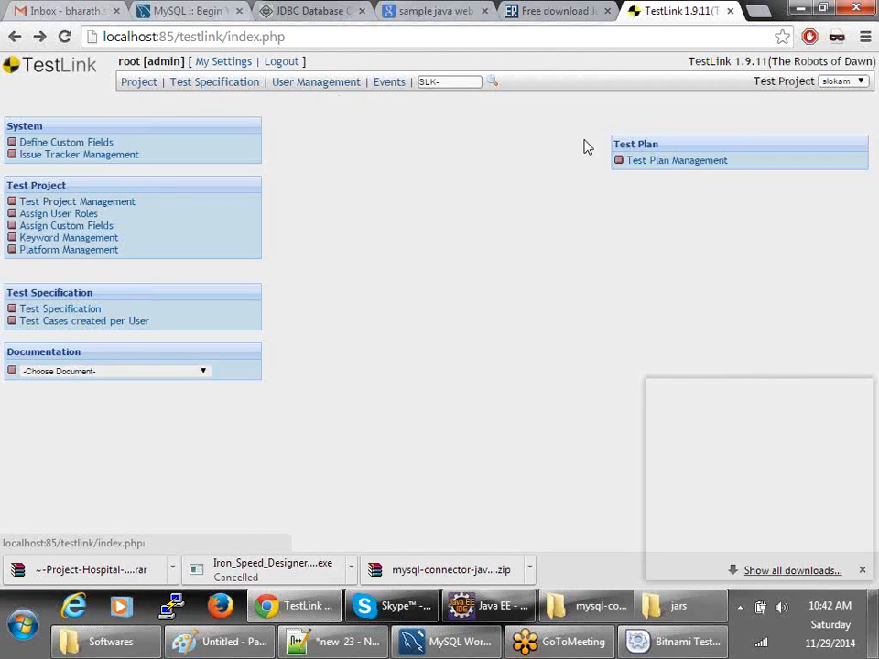
left_click(838, 81)
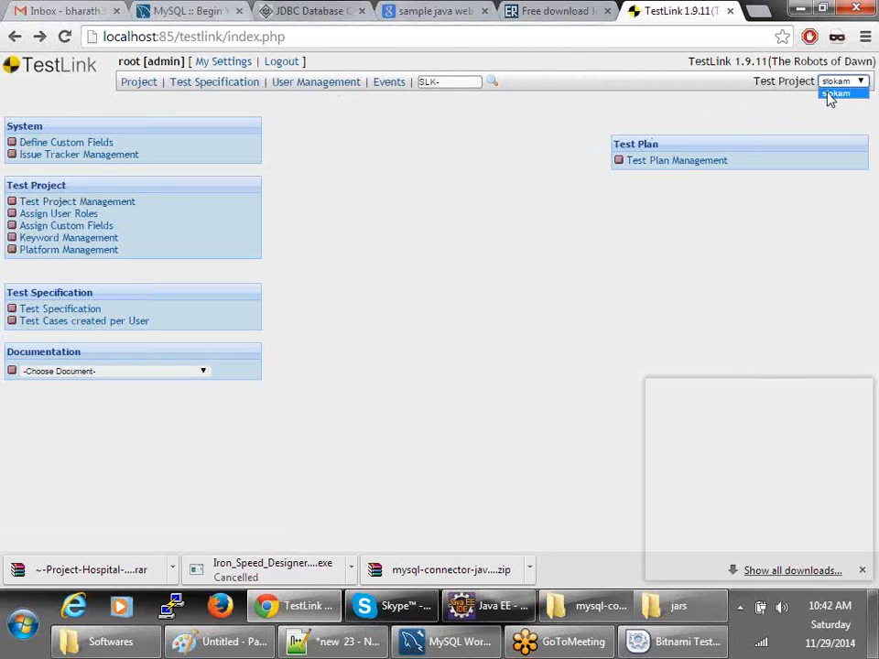
left_click(427, 274)
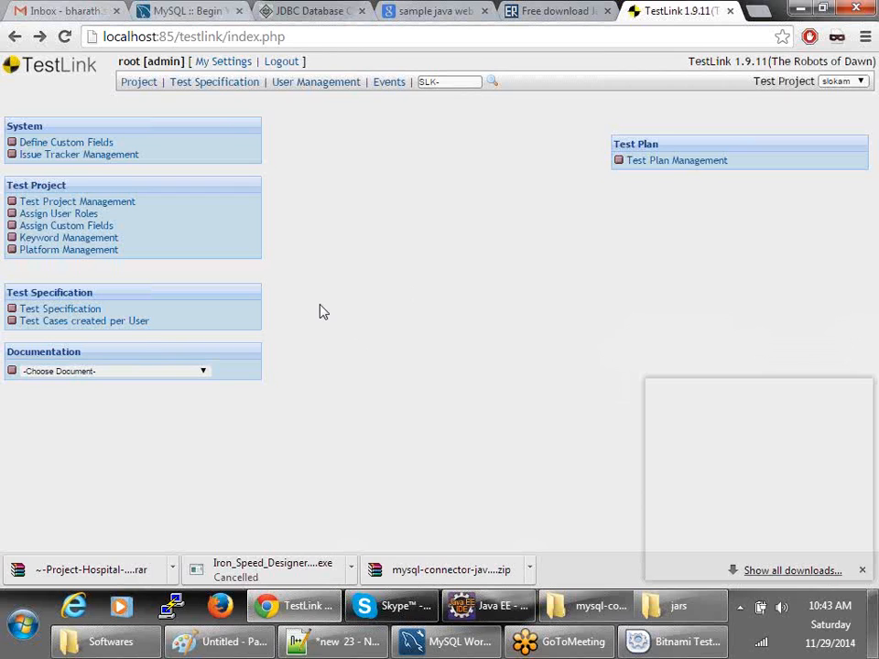
left_click(76, 258)
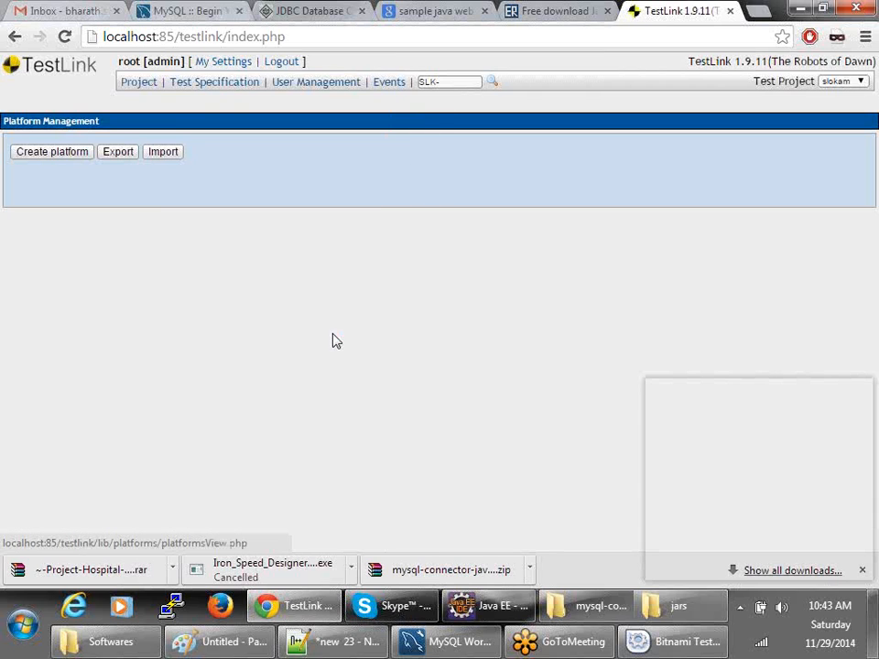
left_click(65, 152)
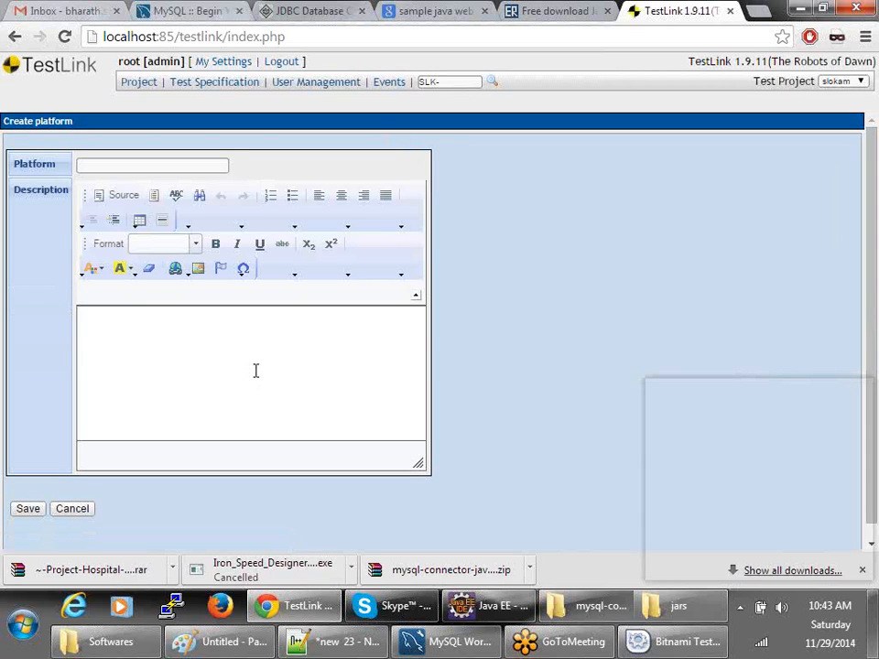
left_click(124, 165)
type("qwedqw")
left_click(168, 341)
type("wdwq")
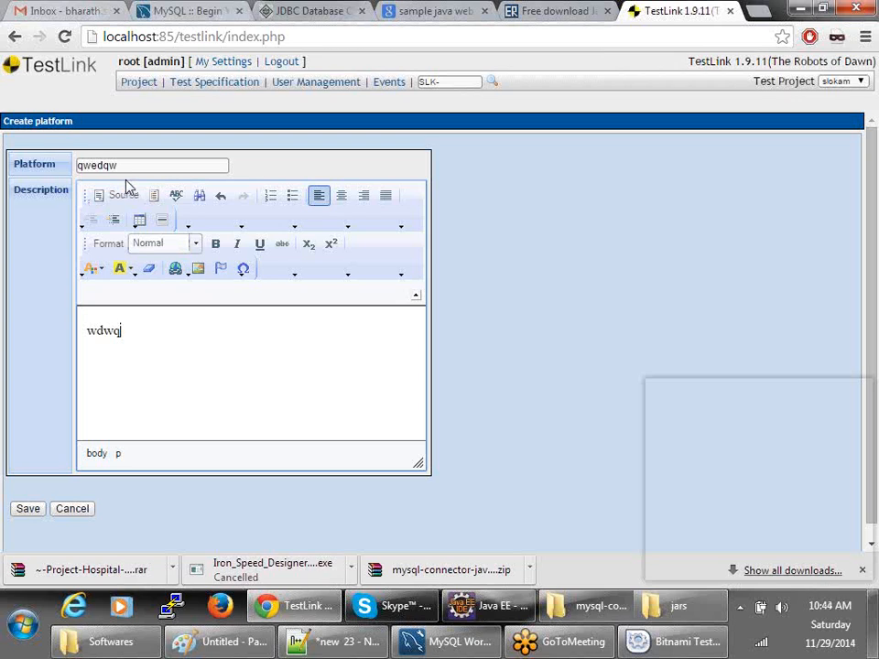
left_click(72, 508)
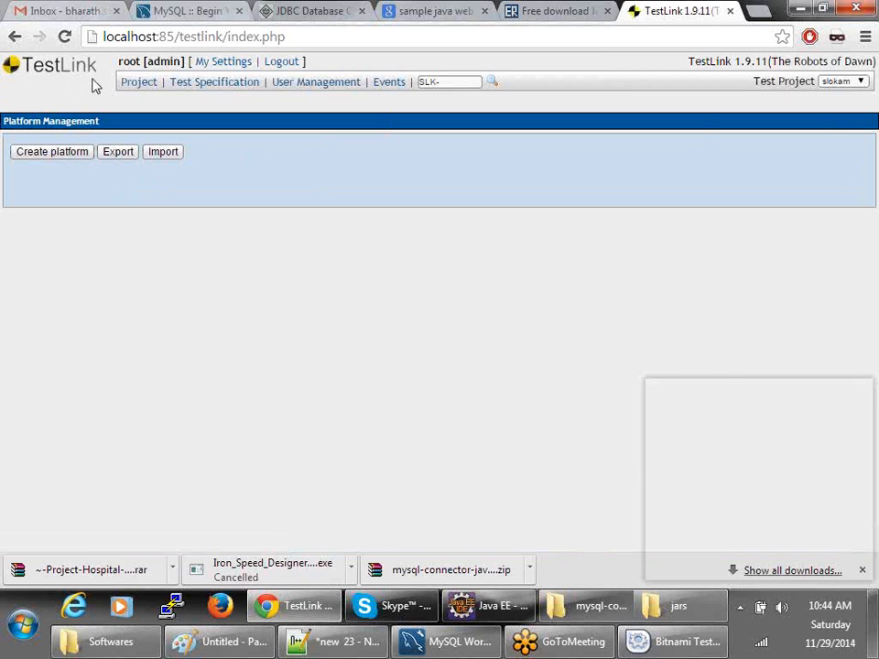
left_click(128, 81)
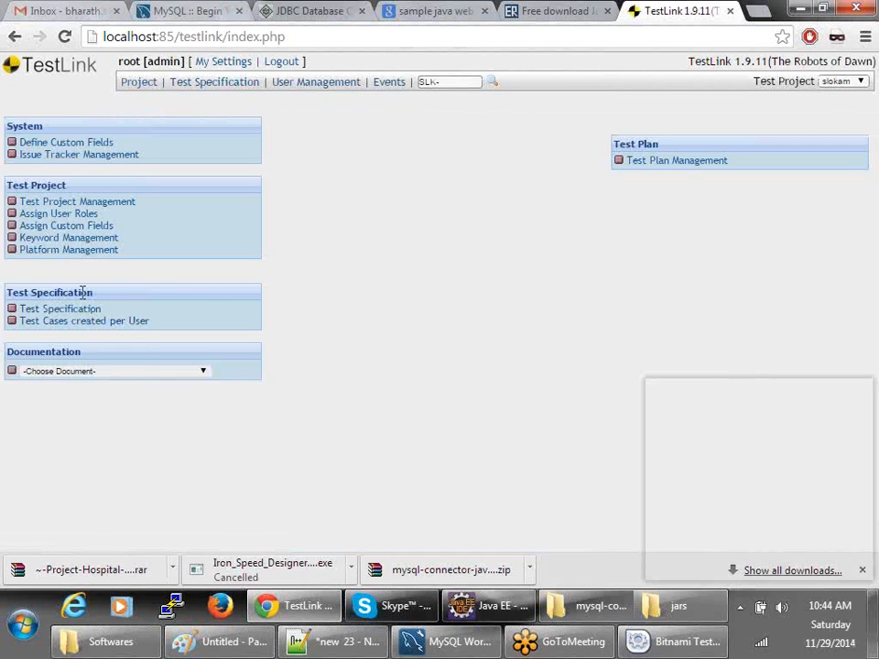
- Open Test Specification from the project home page's Test Specification section
left_click_drag(143, 261, 3, 200)
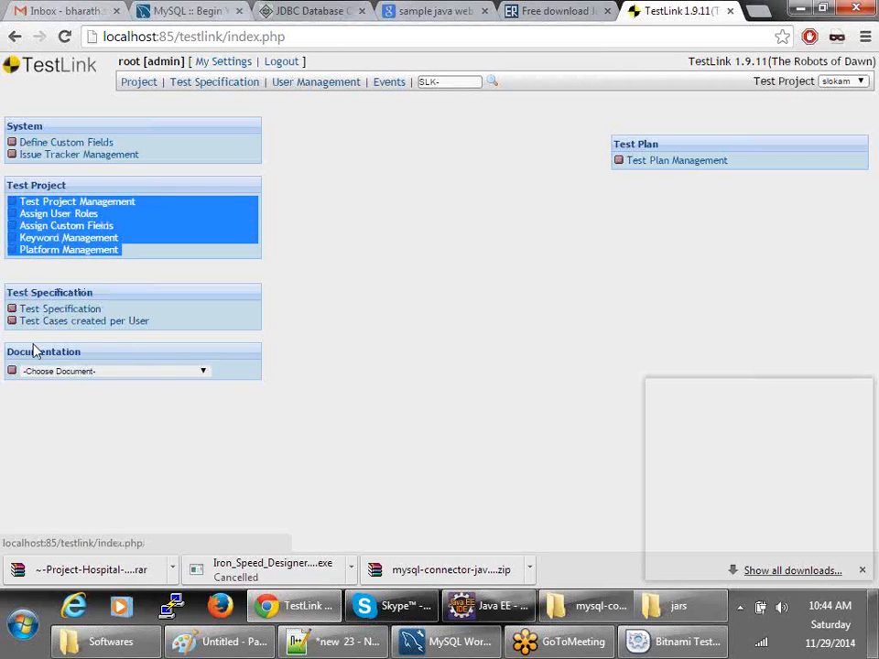
left_click(83, 310)
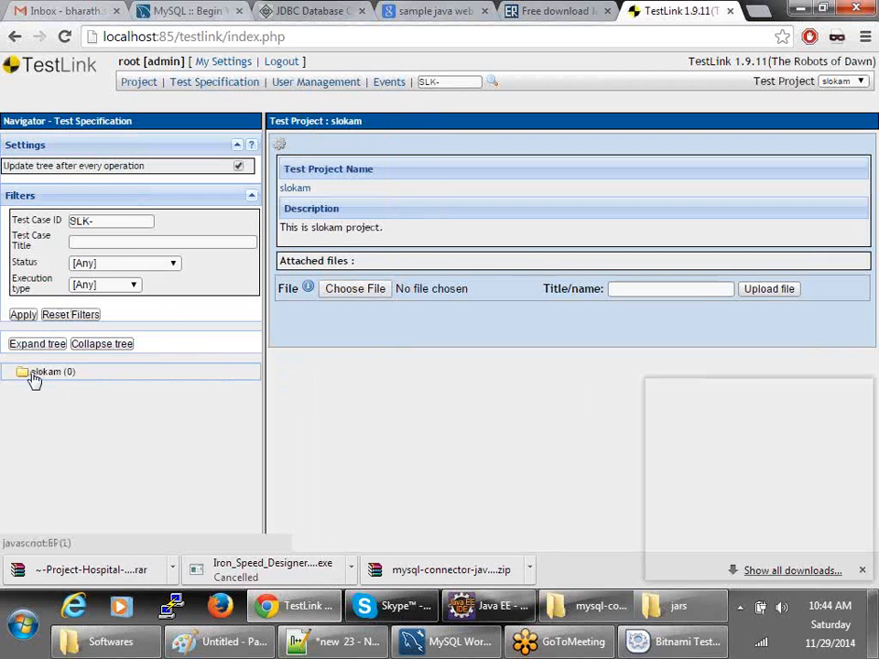
- View the slokam node's details, then return to the project home page
left_click(42, 373)
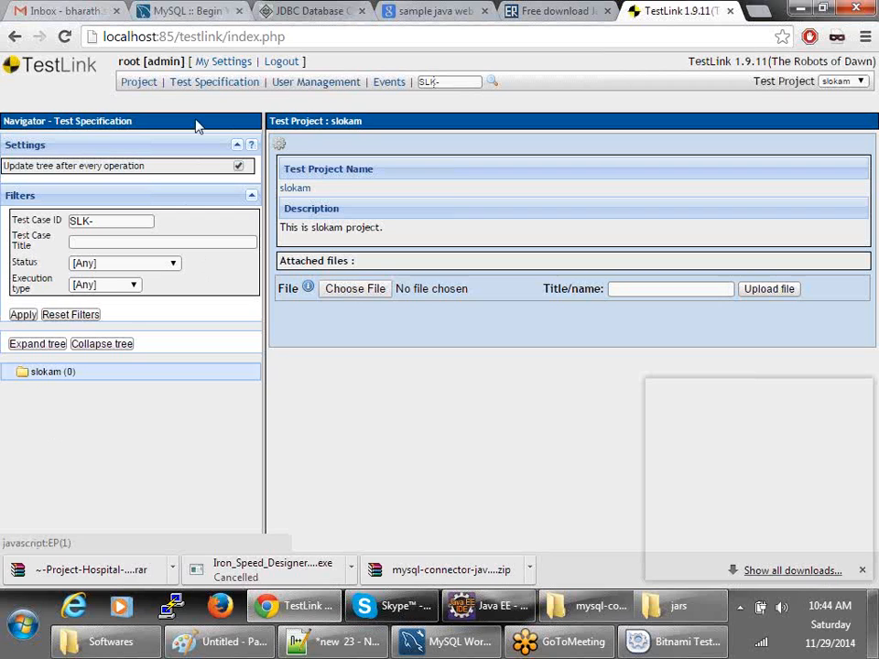
left_click(137, 85)
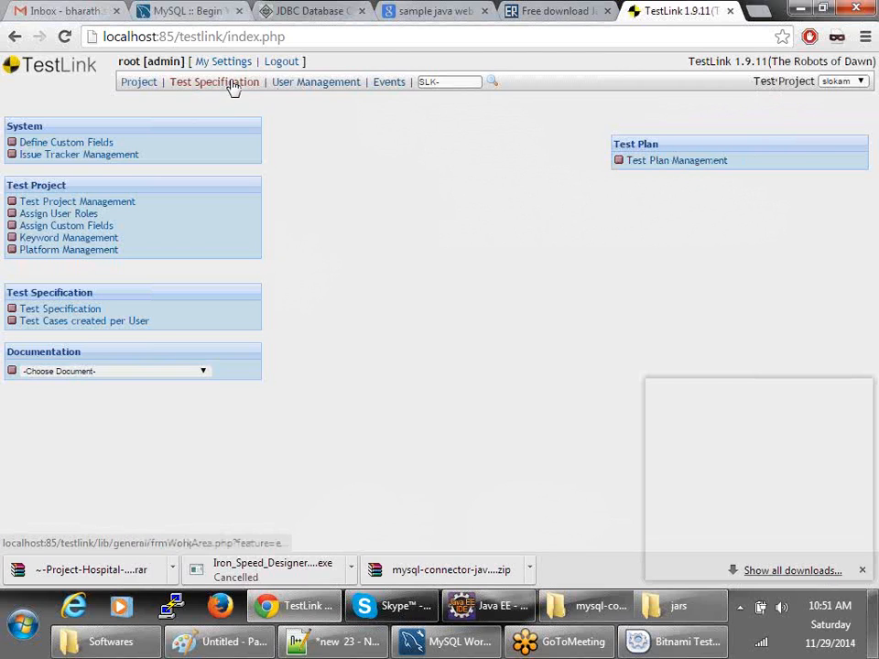
- Go to TestLink user management and open the New User form from View Users
left_click(198, 86)
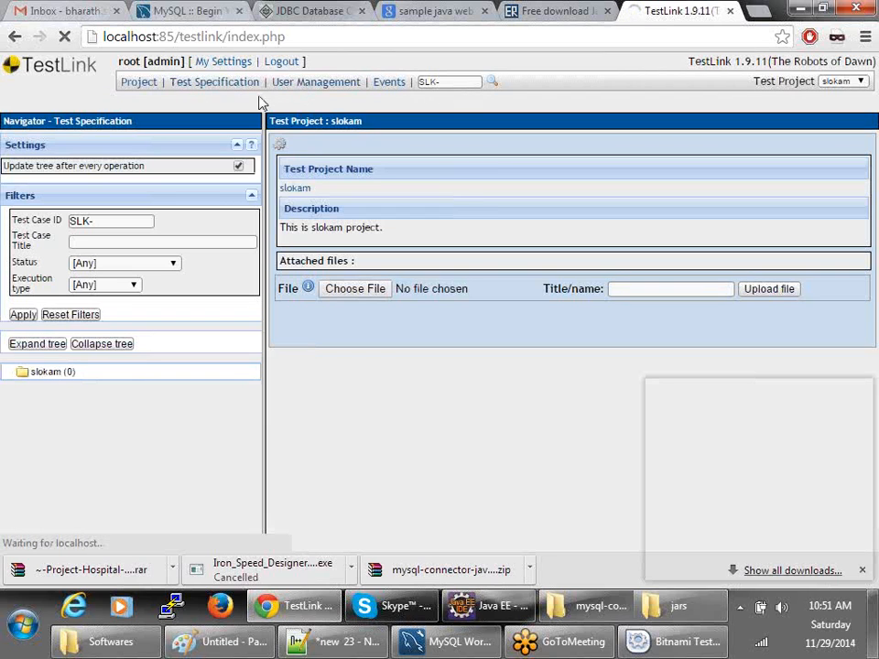
left_click(317, 91)
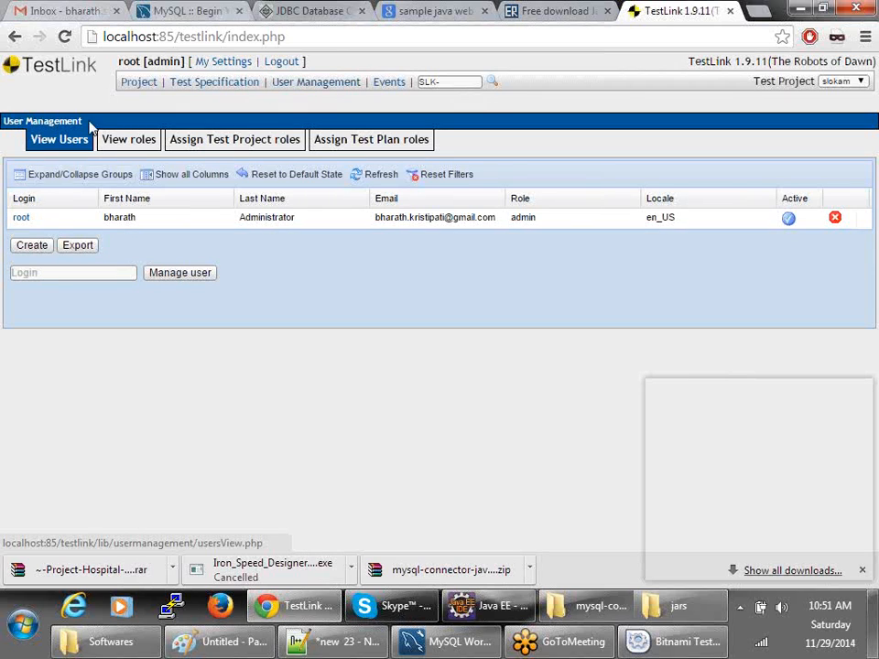
left_click(31, 248)
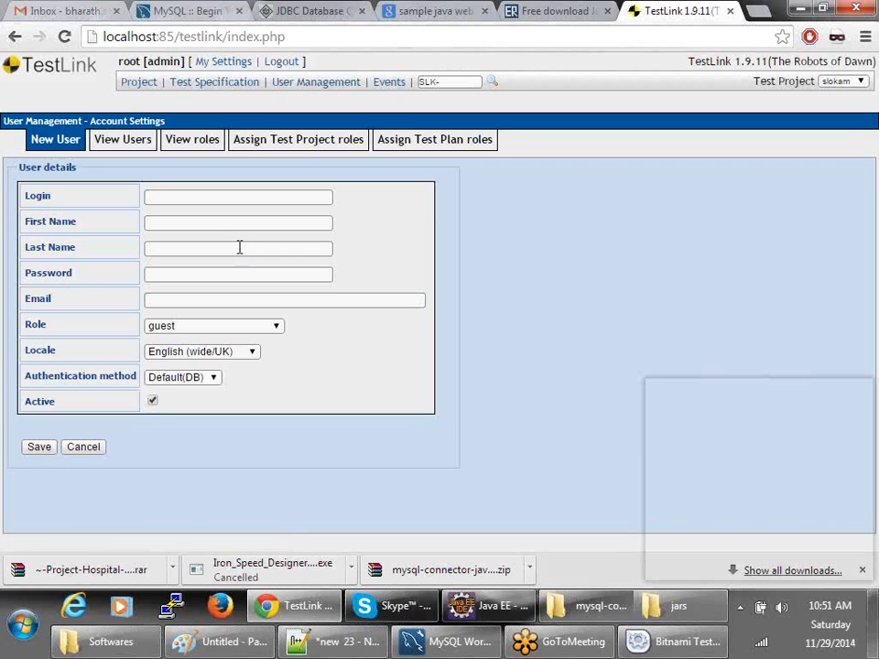
- Enter the new user's login, first name, last name, password and e-mail address on the New User form
left_click(182, 199)
type("babu")
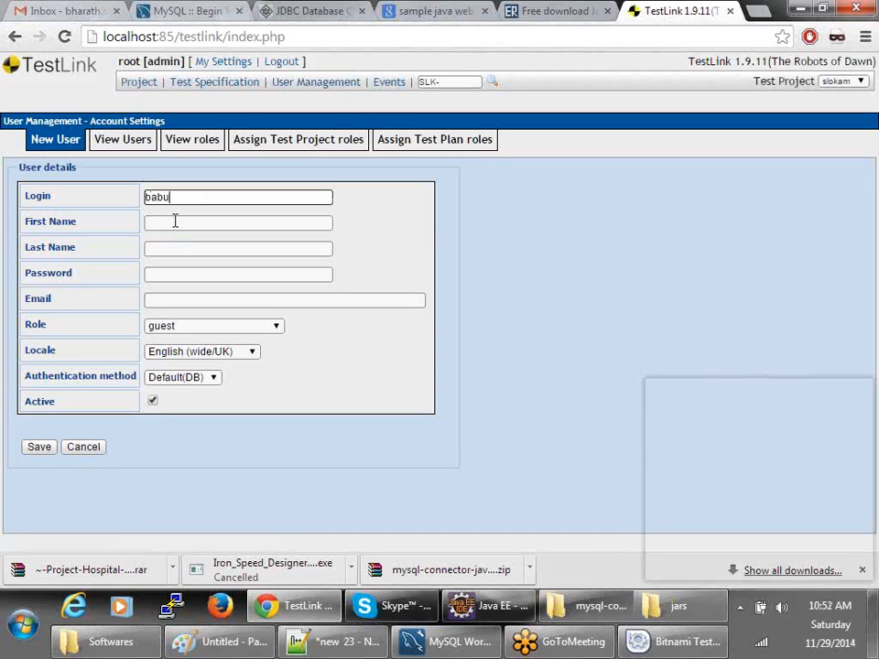
left_click(178, 220)
key("Tab")
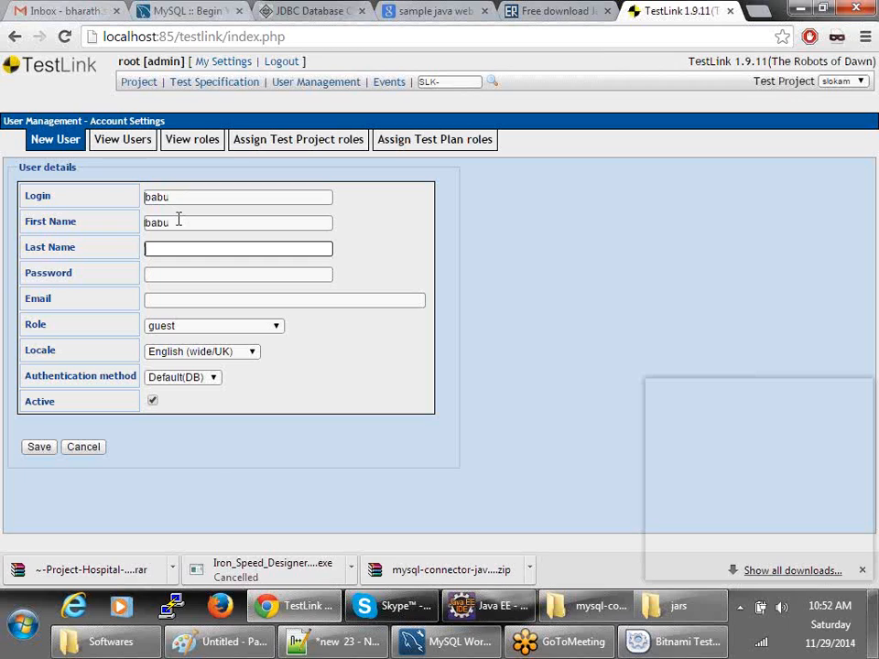
key("Tab")
key("Tab")
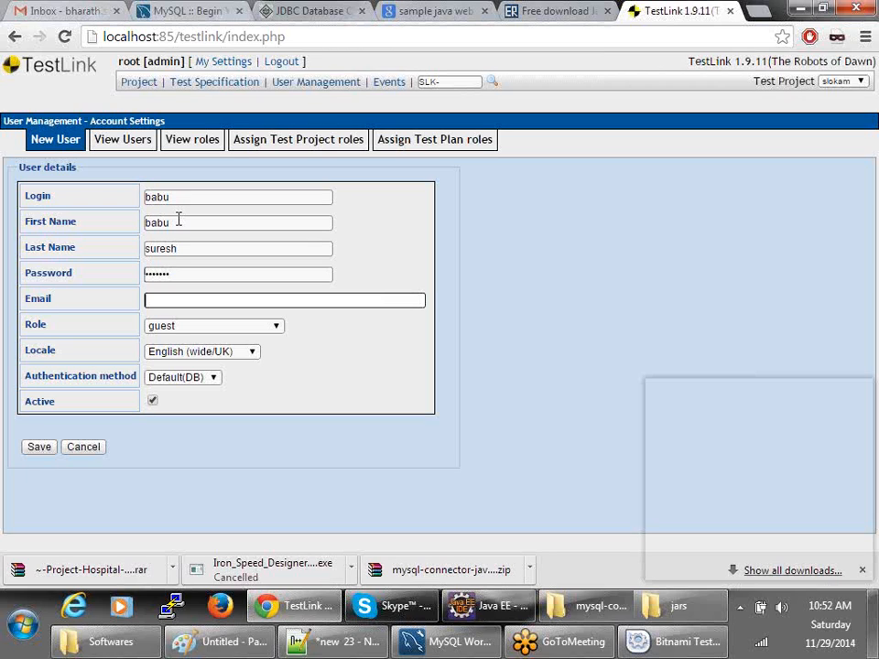
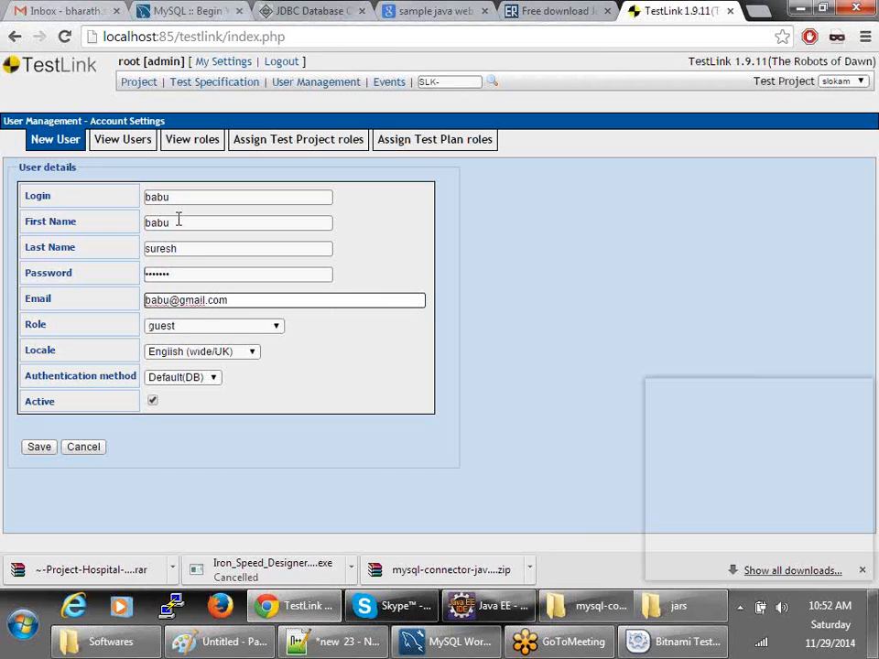
left_click(236, 328)
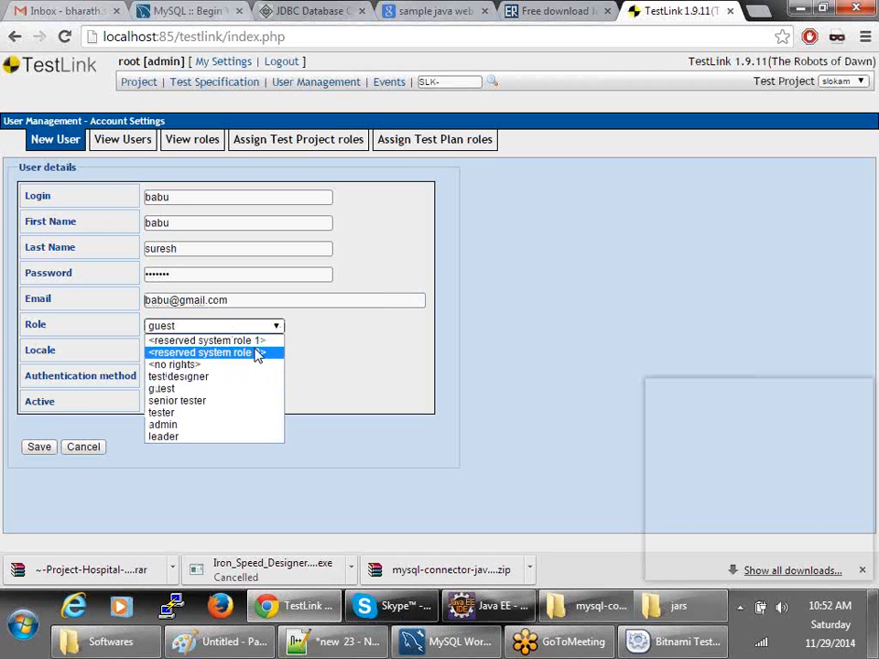
- Set the user's role to leader, keep Default(DB) authentication, save, and decline saving the password
left_click(199, 389)
left_click(205, 330)
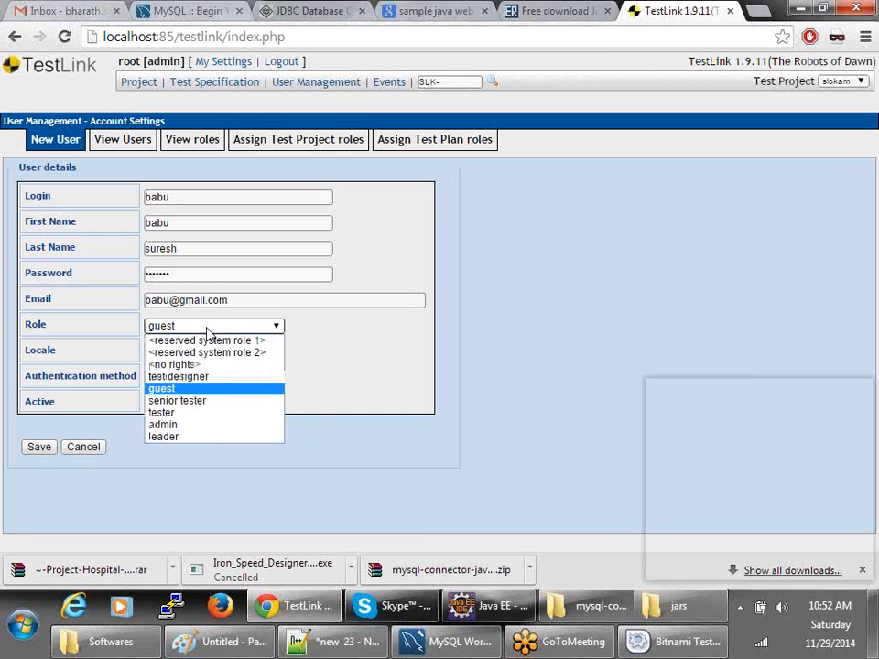
left_click(189, 442)
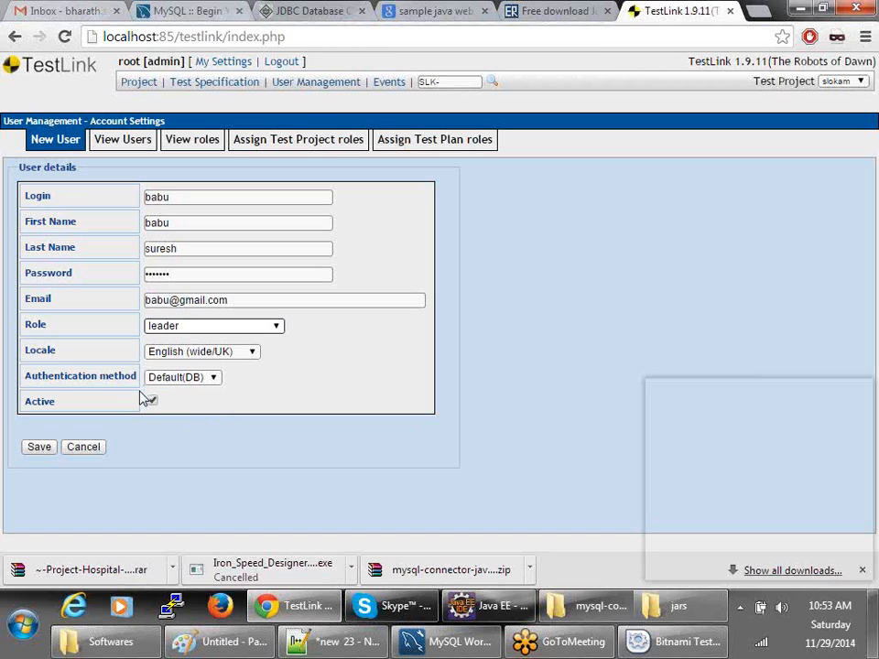
left_click(194, 380)
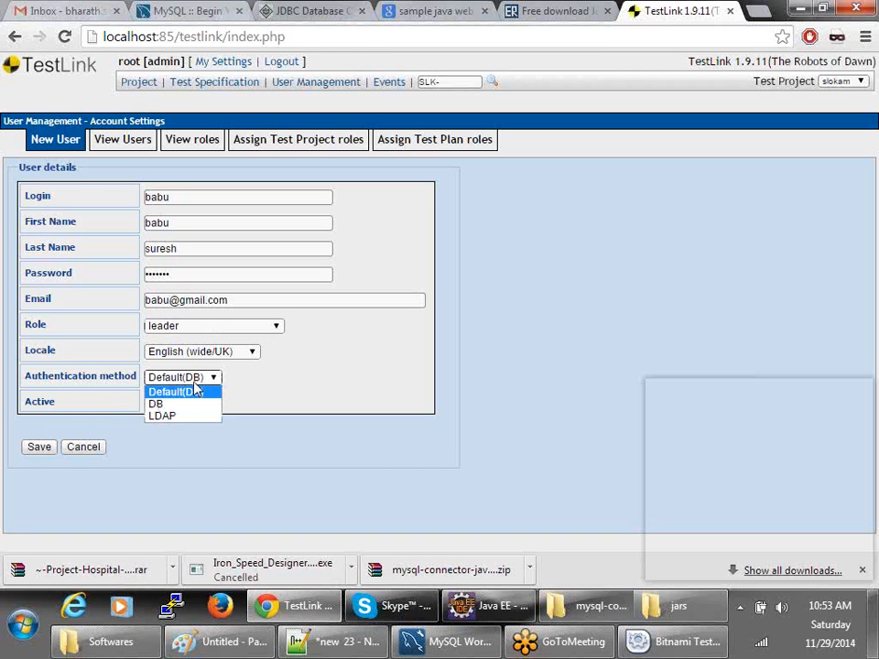
left_click(183, 392)
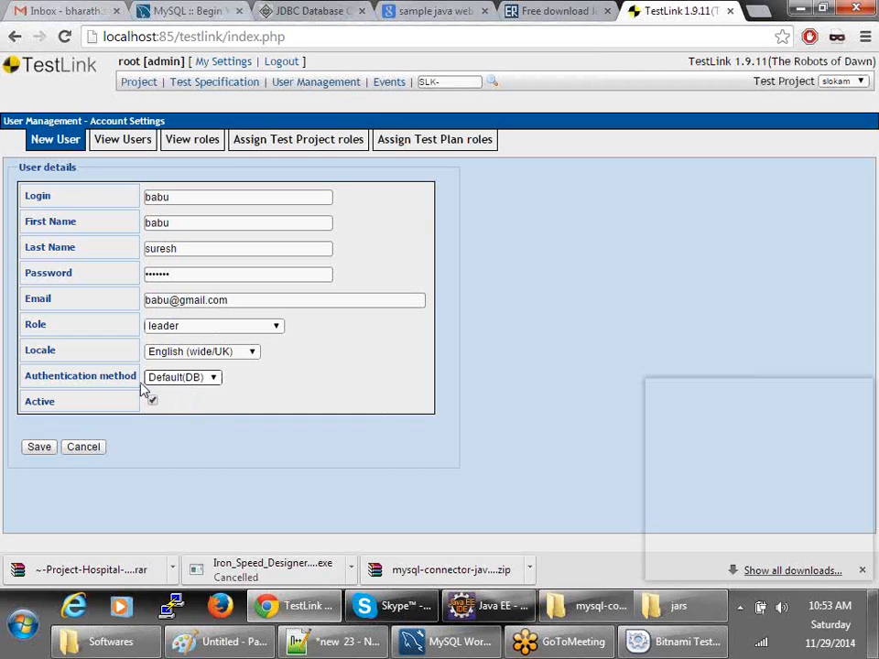
left_click(41, 448)
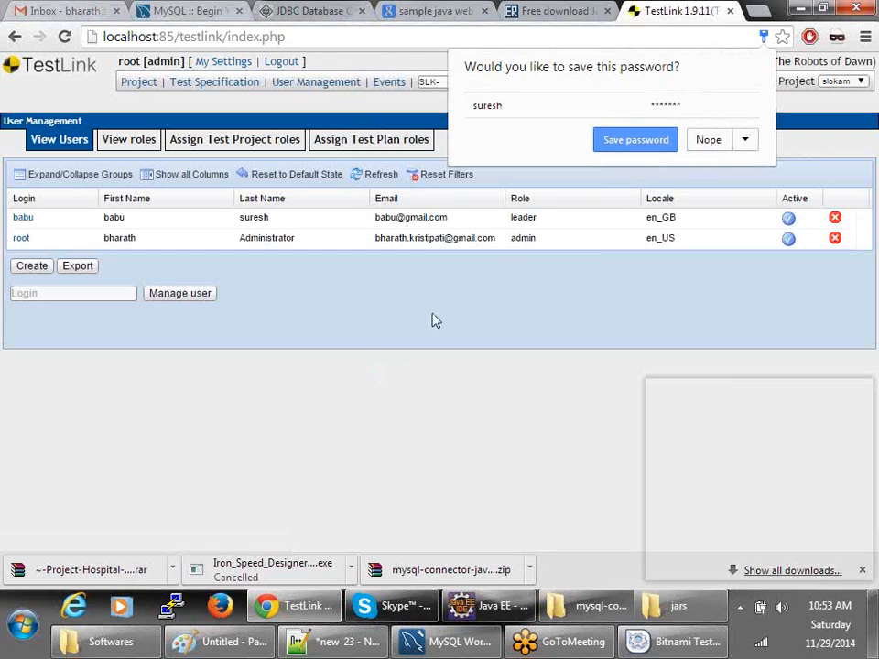
left_click(708, 139)
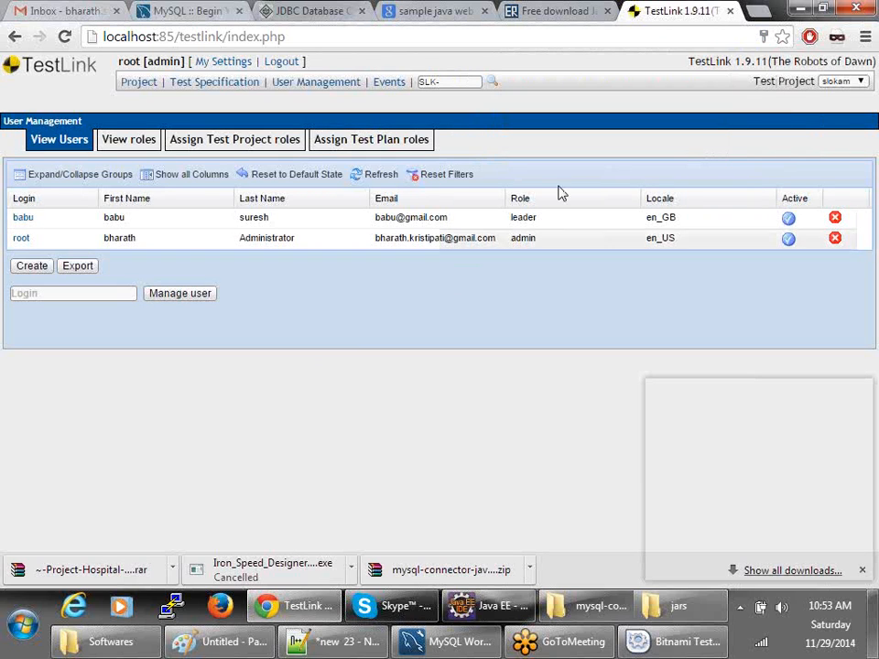
- Start another user and fill in its login, first and last name, password and e-mail
left_click(30, 265)
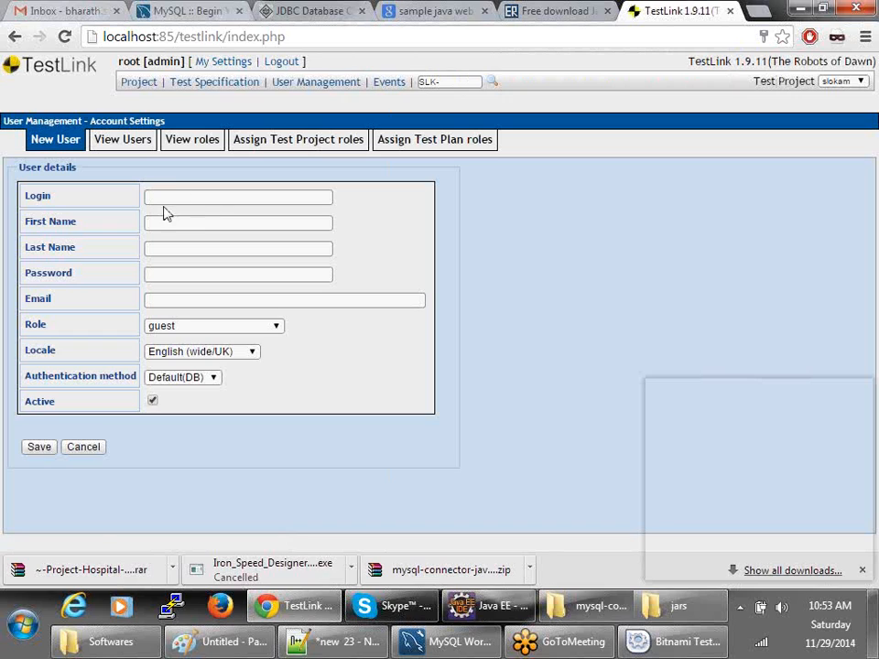
left_click(162, 199)
type("raja")
key("Tab")
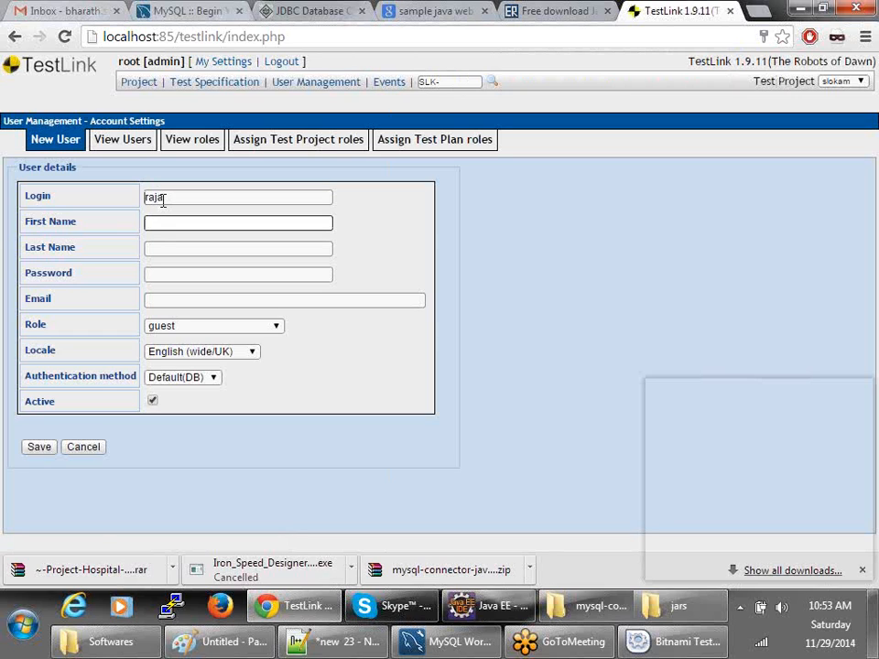
key("Tab")
key("Tab")
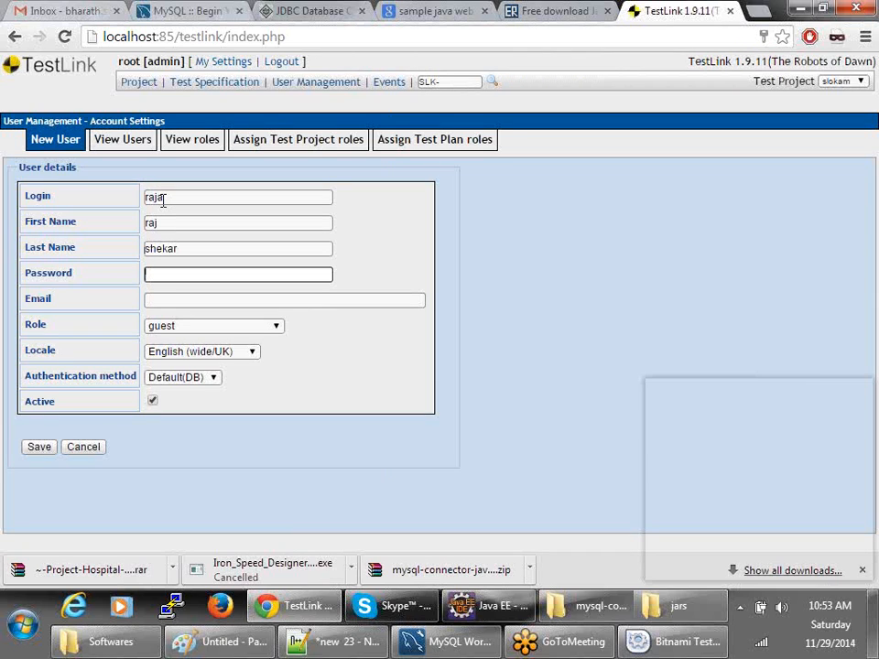
key("Tab")
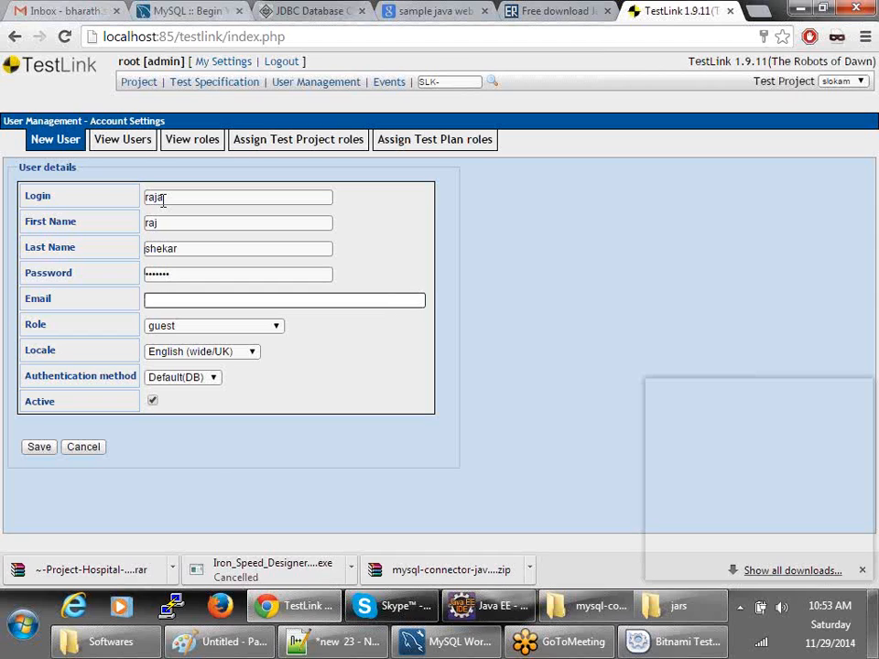
- Give the second user the senior tester role and save the account
key("Tab")
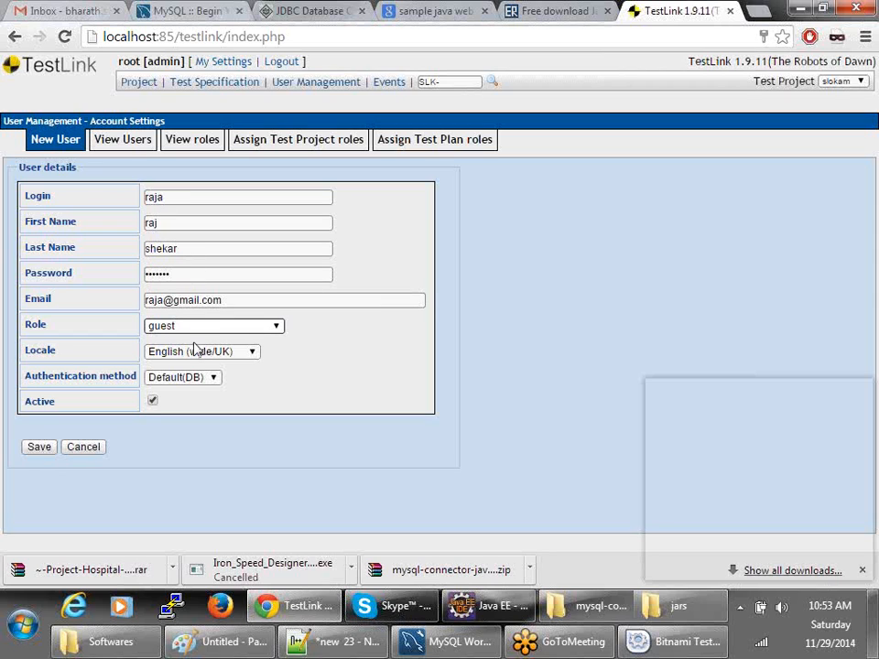
left_click(160, 327)
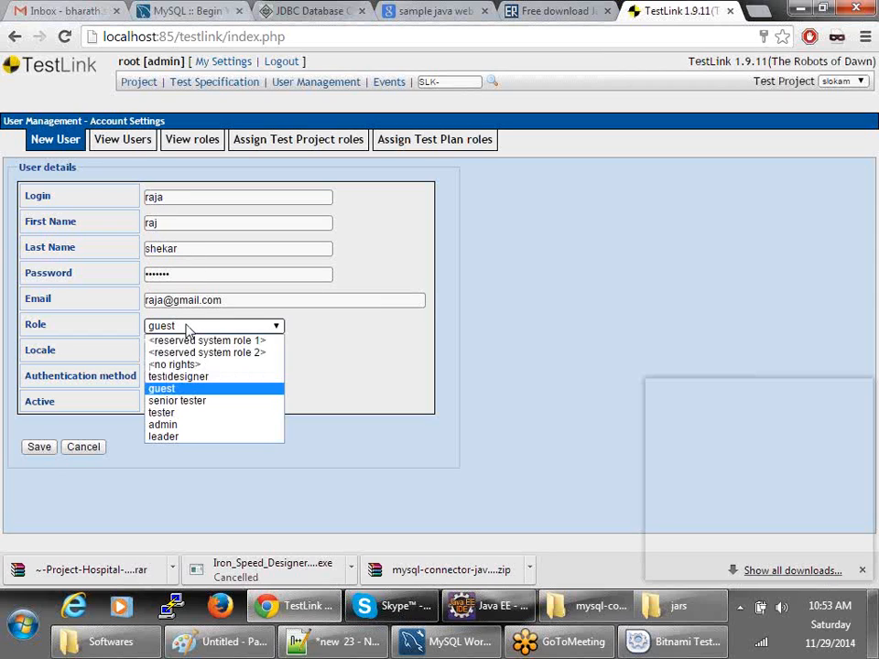
left_click(192, 404)
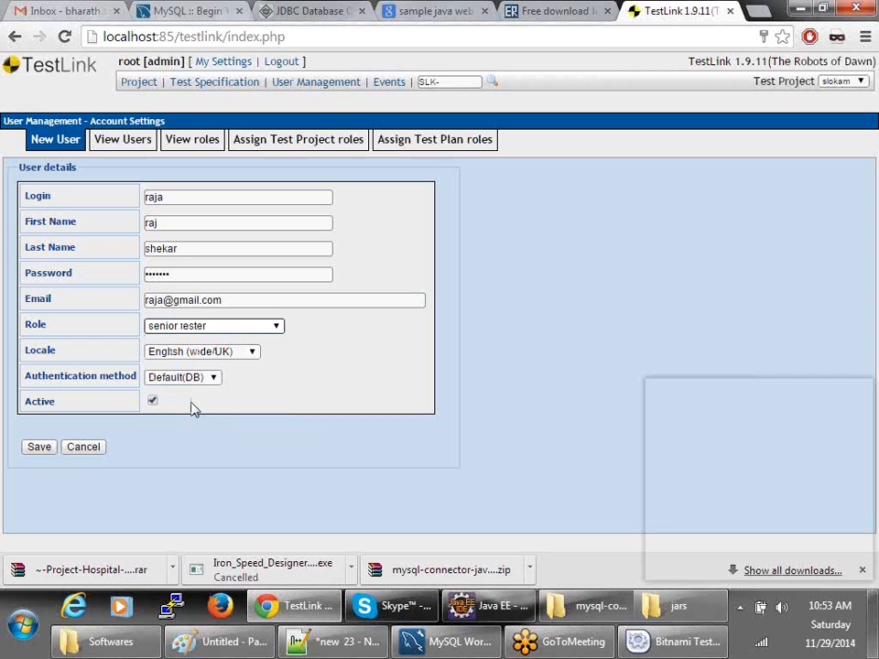
left_click(34, 451)
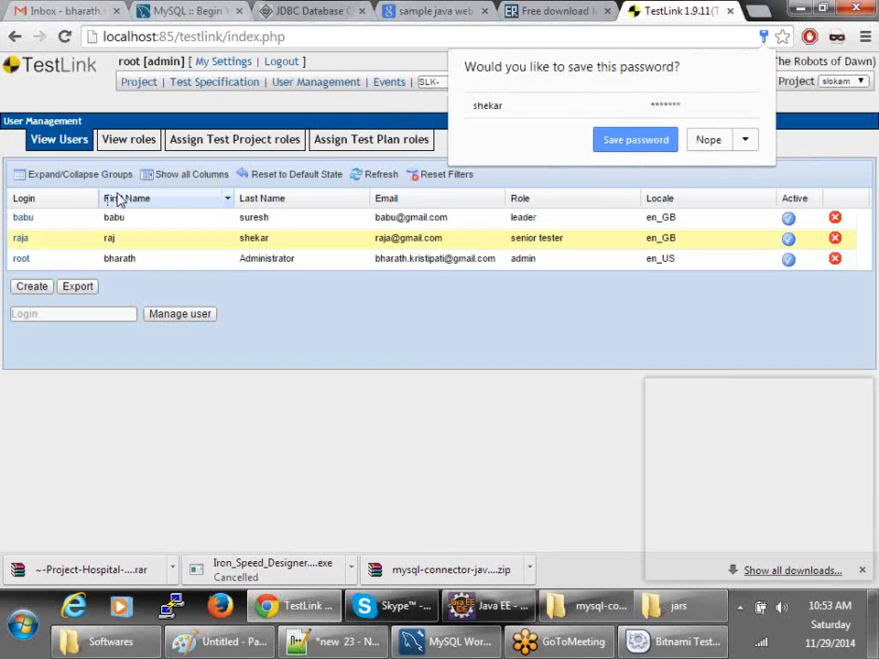
left_click(33, 285)
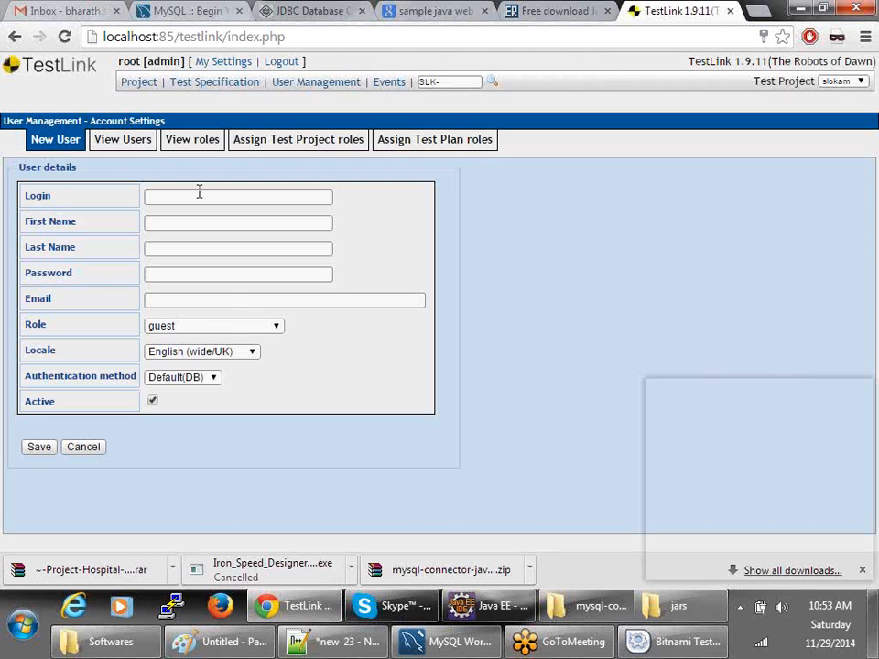
- Fill in the third user's login, first and last name, password and e-mail
left_click(199, 194)
type("mahesh")
key("Tab")
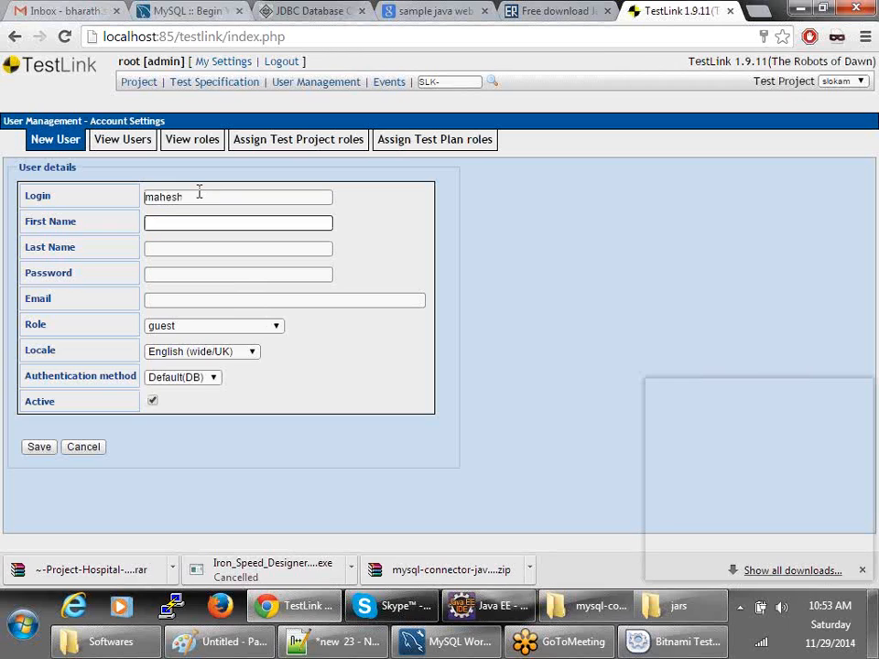
type("mahesh")
key("Tab")
type("m")
key("Tab")
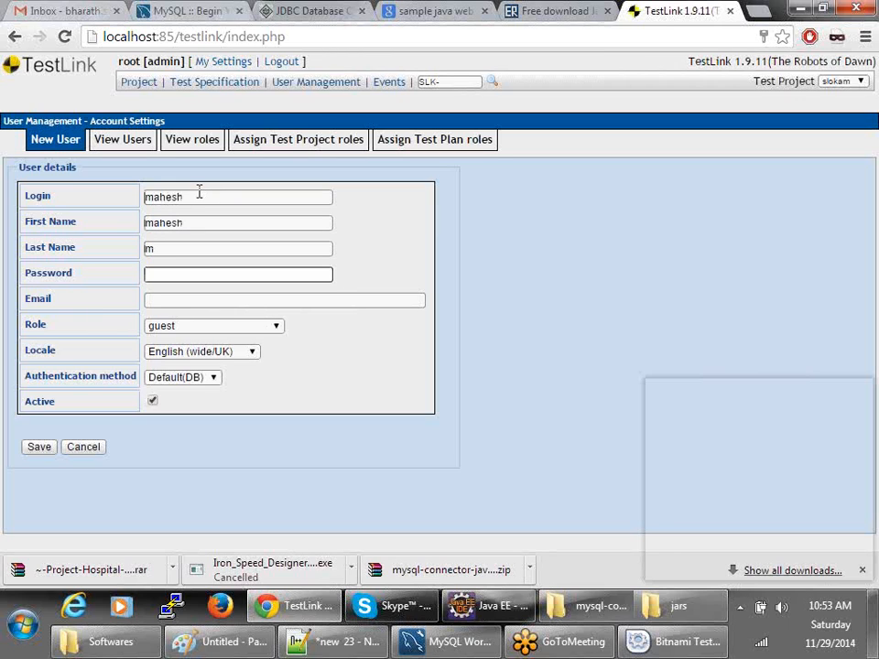
key("Tab")
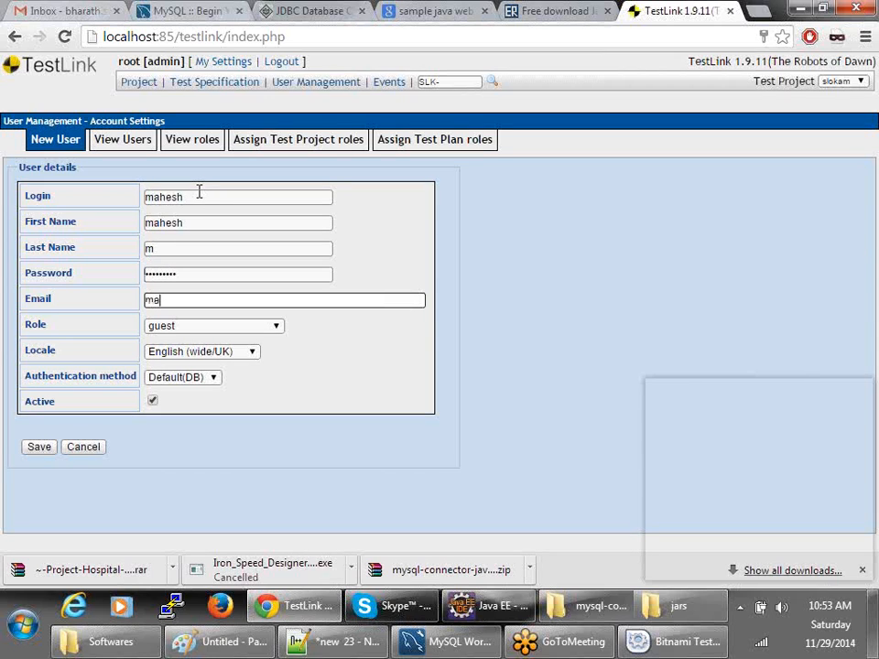
- Keep the third user's role as guest and save the account
key("Tab")
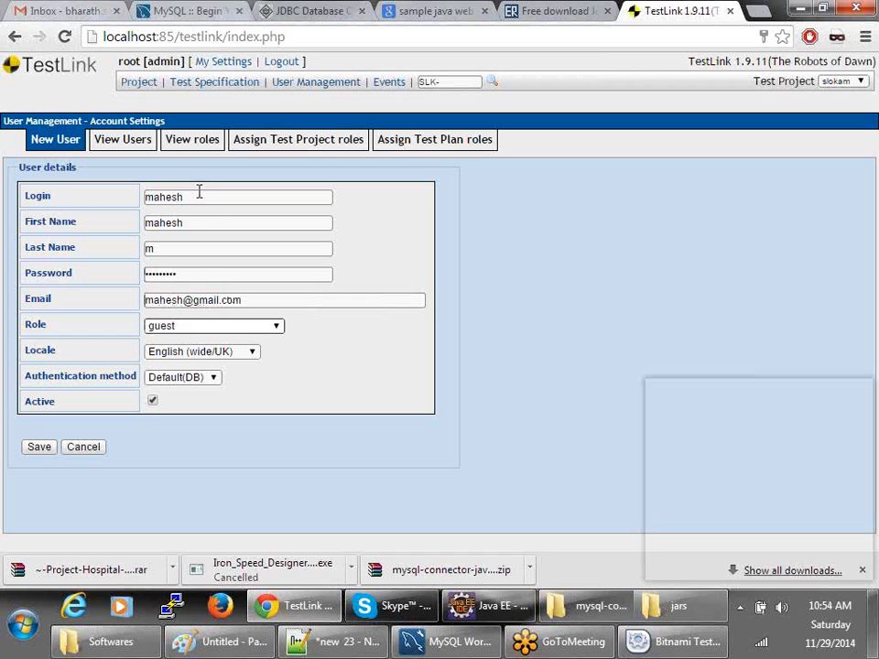
left_click(204, 327)
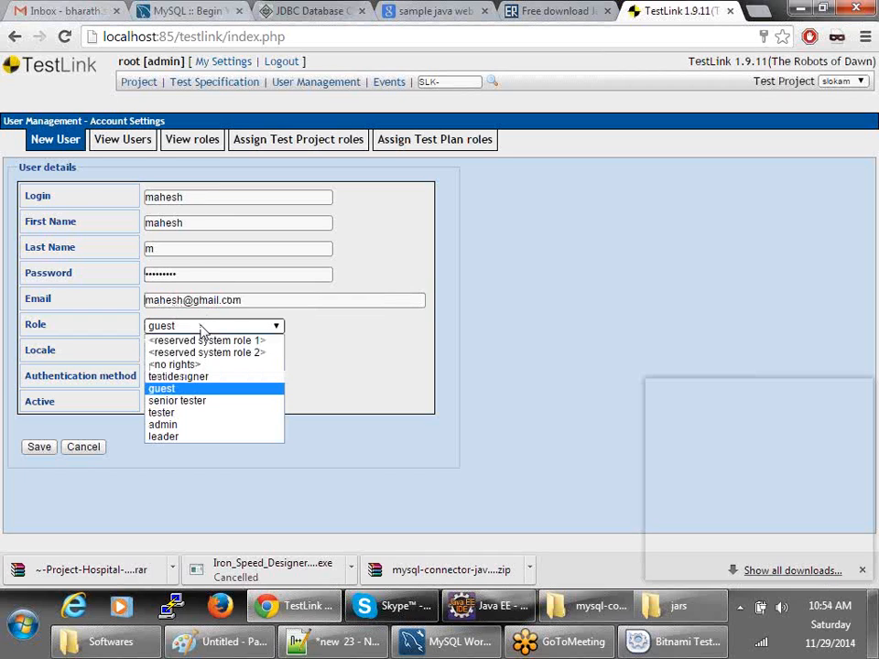
left_click(202, 389)
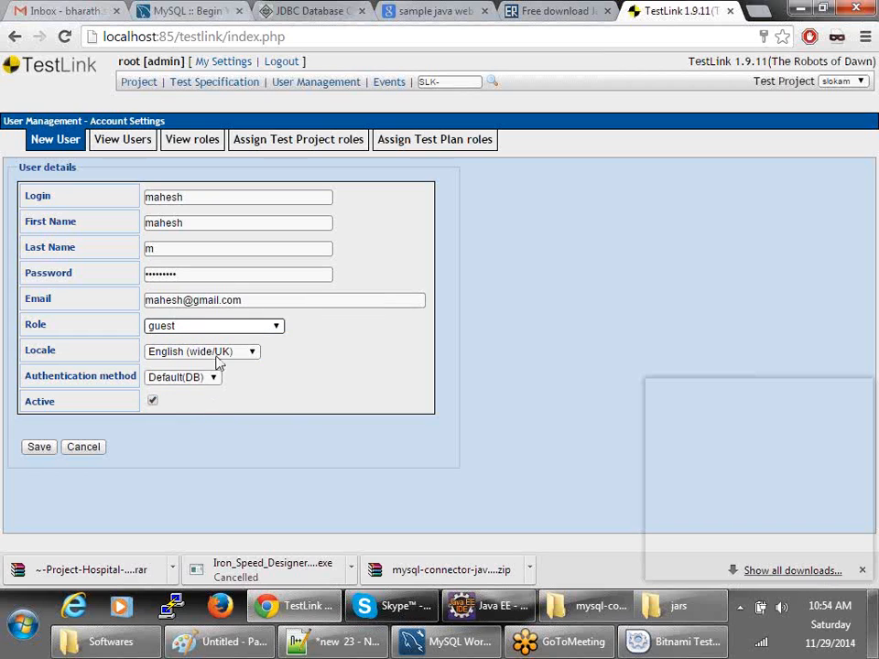
left_click(41, 449)
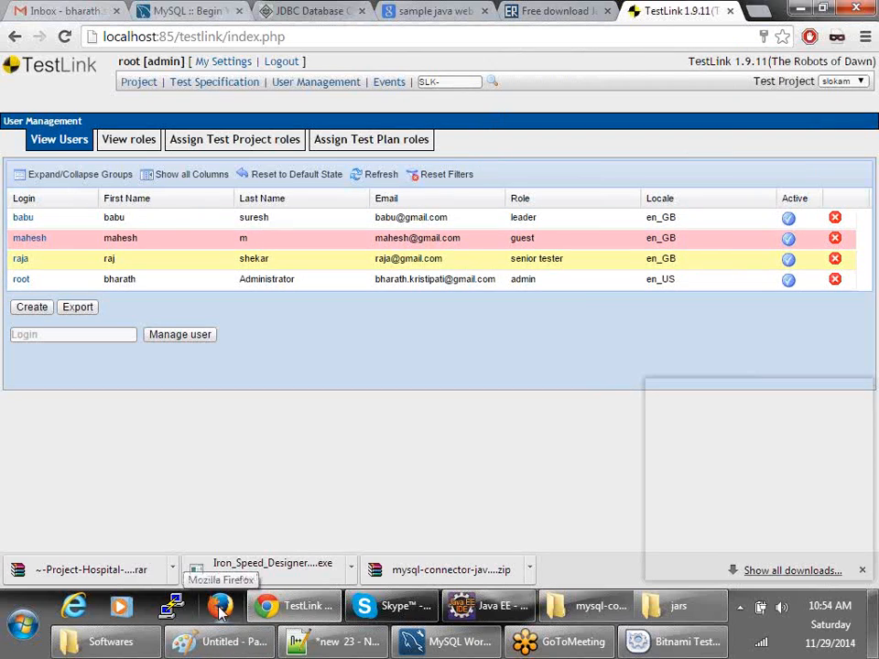
- Open Assign Test Project roles with slokam selected as the test project
left_click(203, 142)
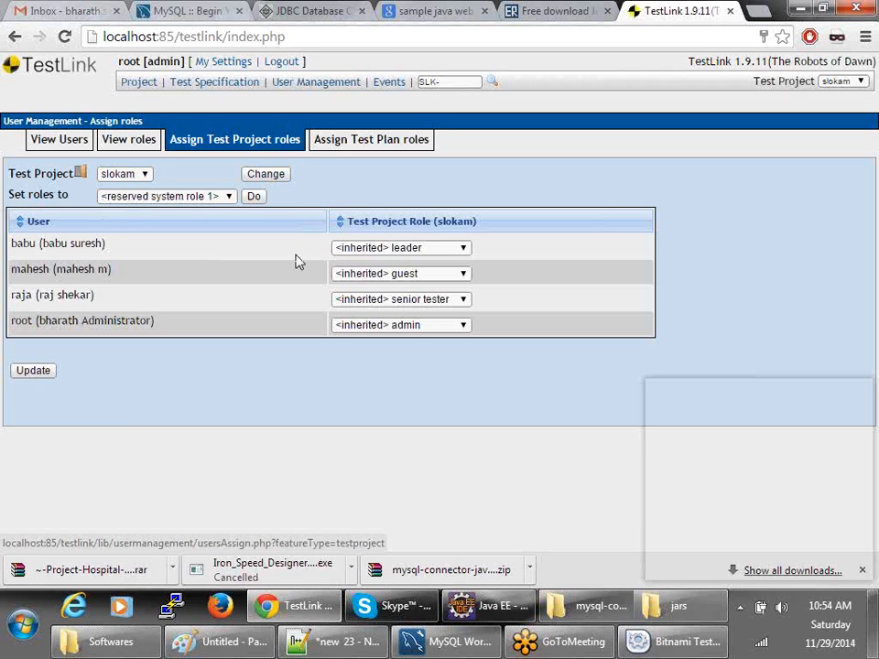
left_click(130, 174)
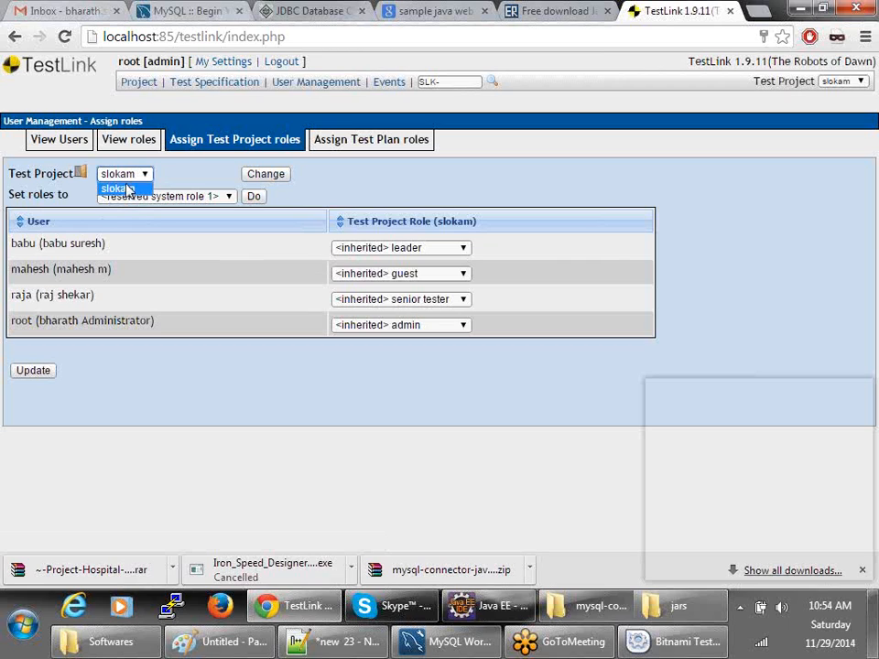
left_click(129, 190)
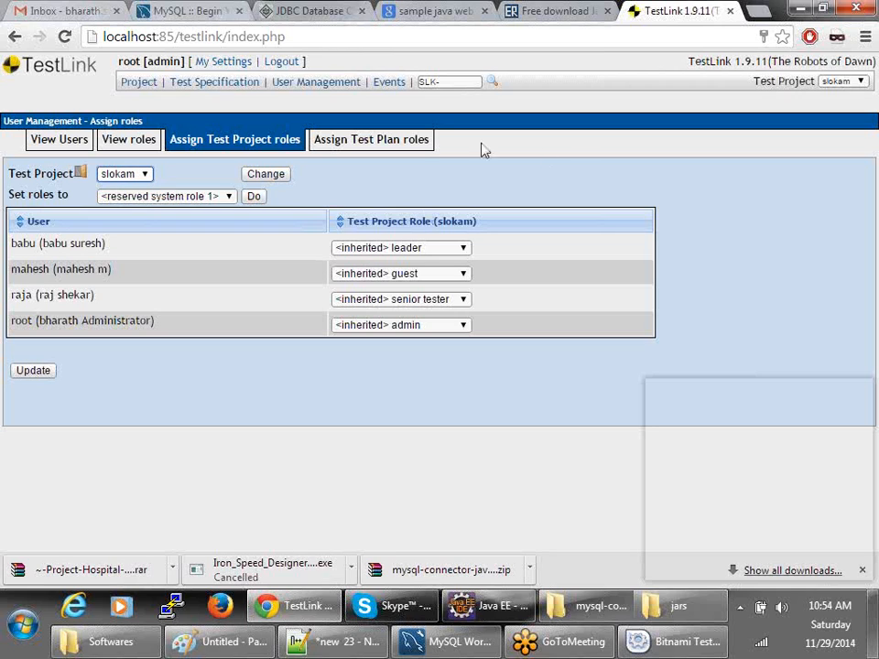
- Check Assign Test Plan roles, which shows no usable test plans, then return to project roles
left_click(387, 140)
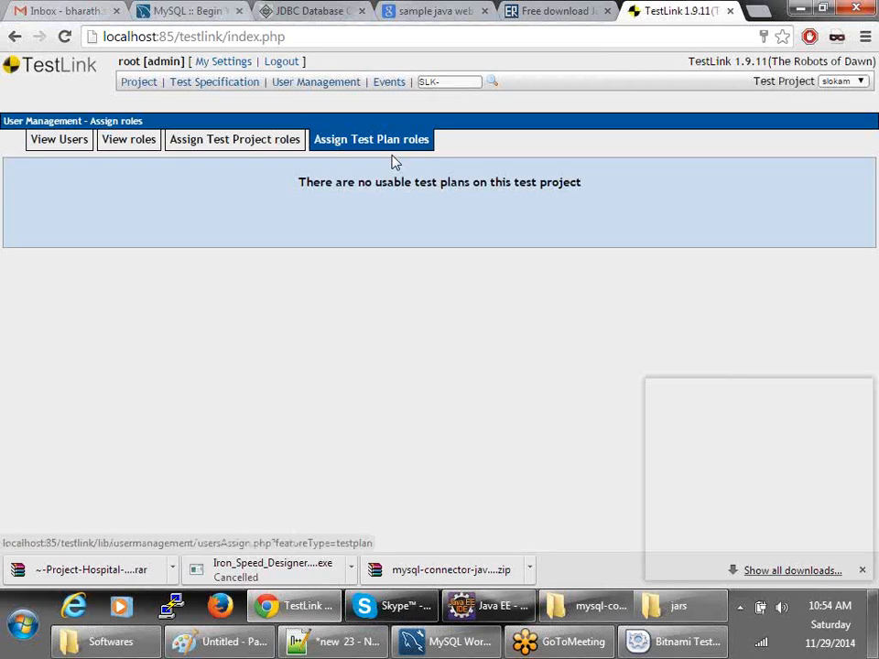
left_click_drag(316, 180, 586, 182)
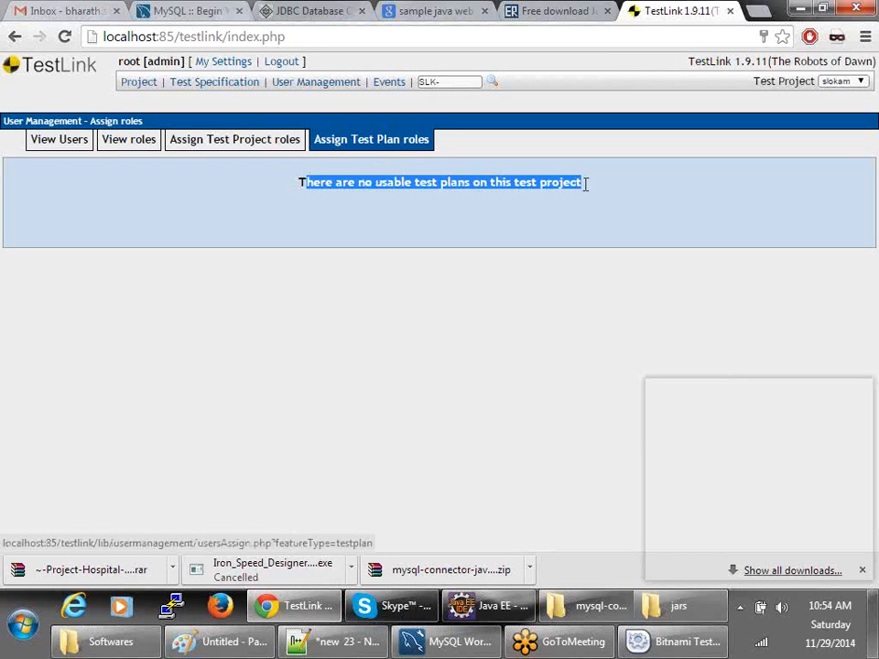
left_click(261, 181)
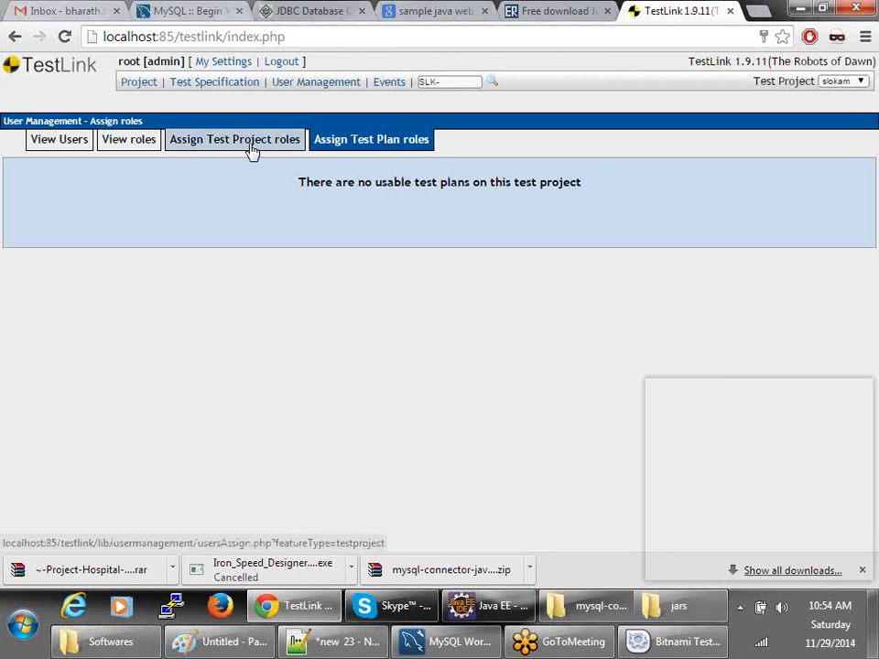
left_click(251, 150)
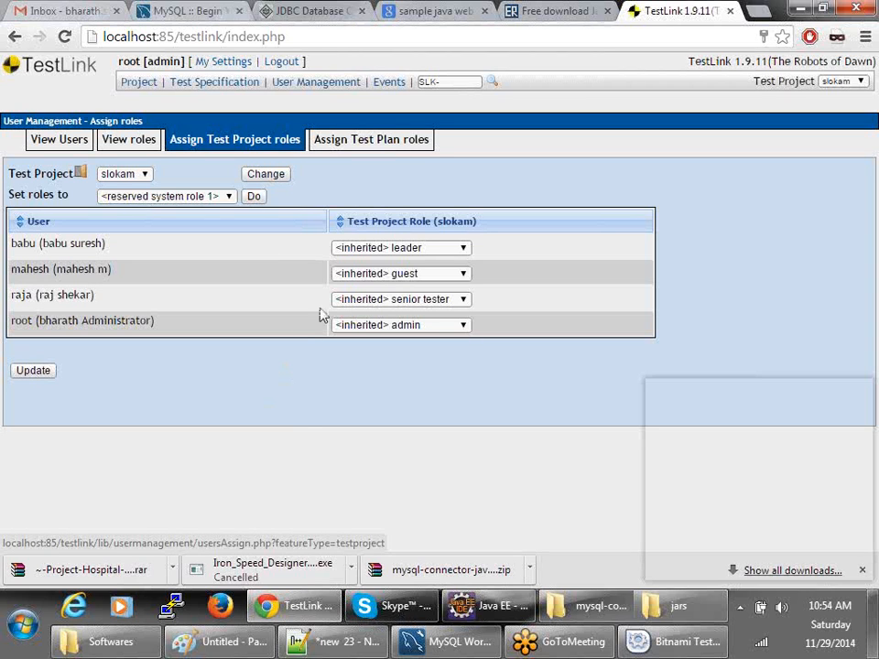
double_click(22, 244)
- In Firefox, load the TestLink login page at localhost:85/testlink
left_click(221, 608)
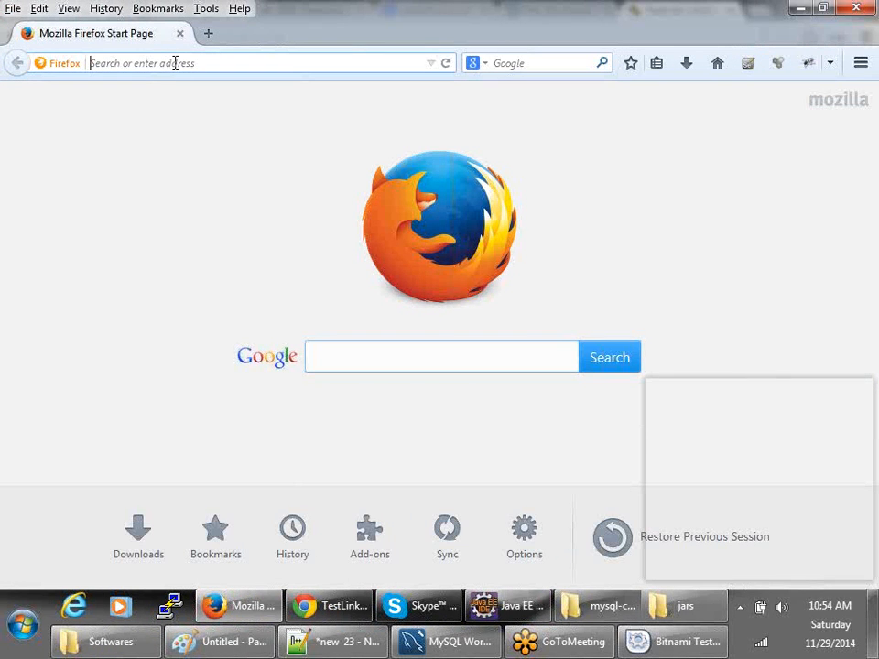
type("focalhost")
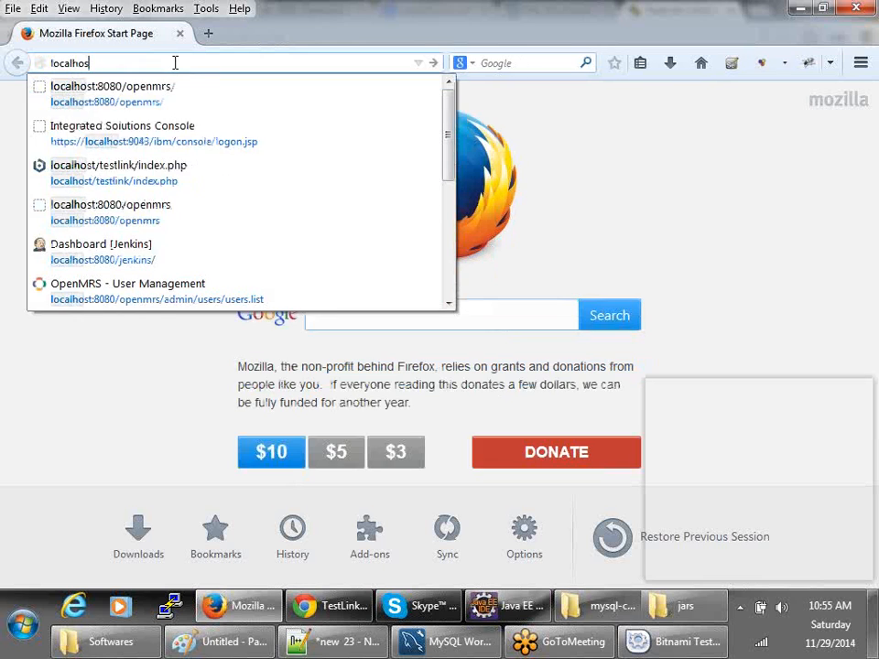
type(":")
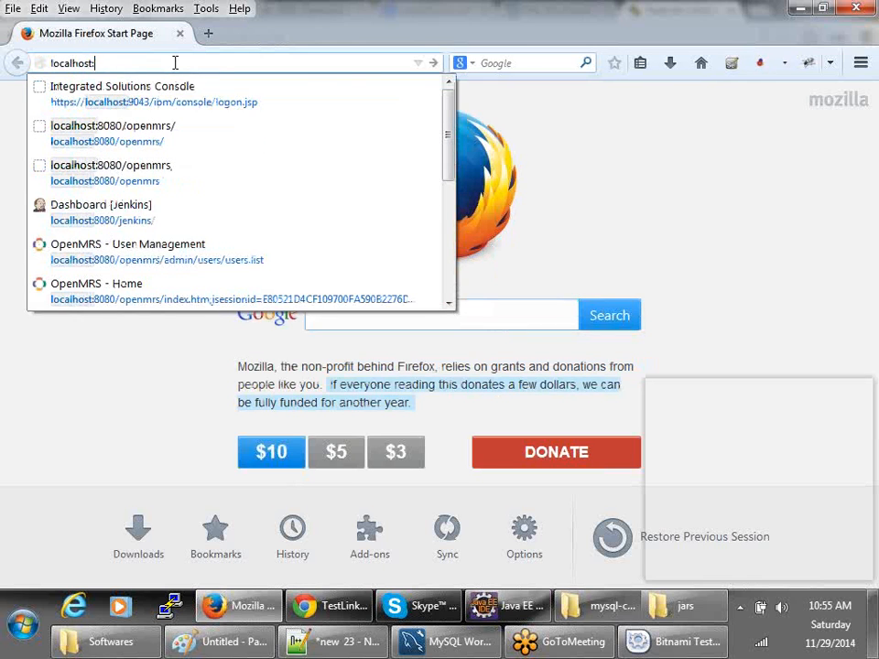
type("80/testlin")
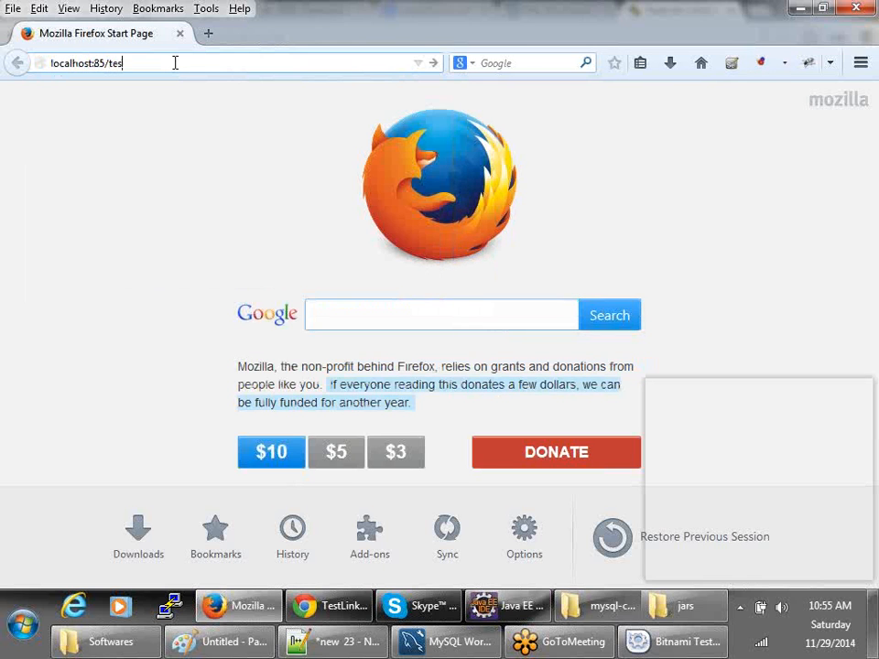
type("k")
key("Return")
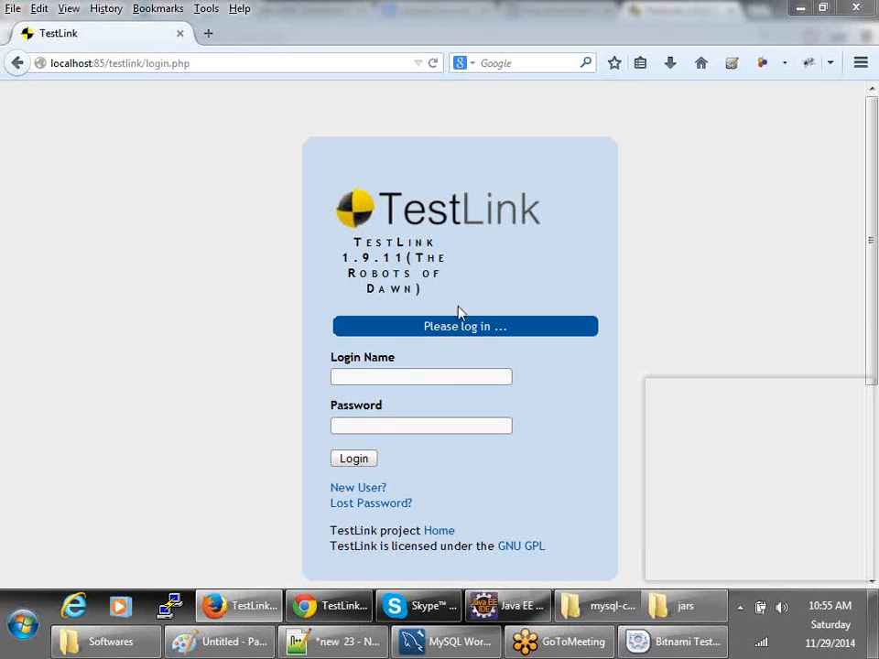
- Log in to TestLink with the leader user's login name and password
left_click(382, 378)
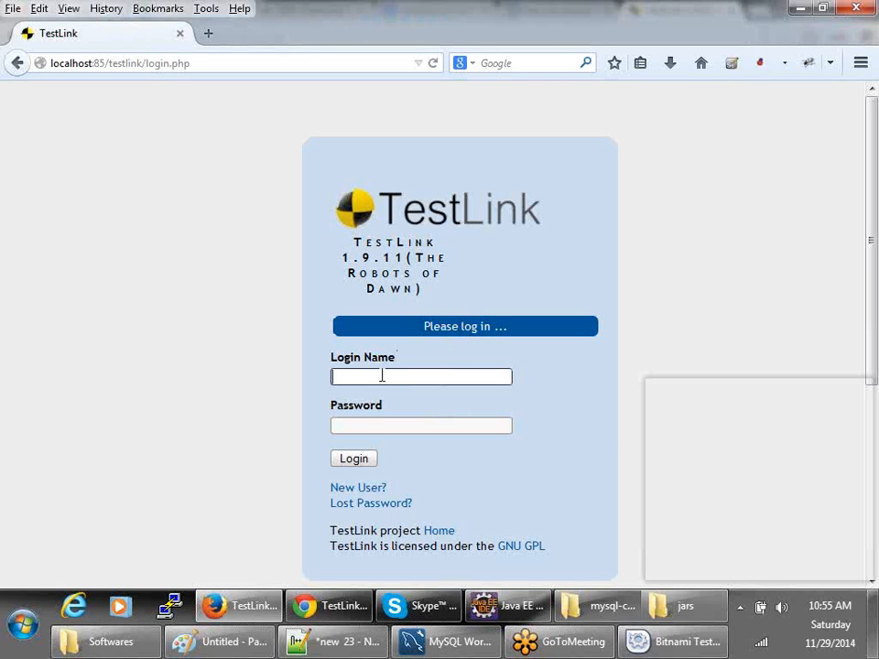
left_click(382, 376)
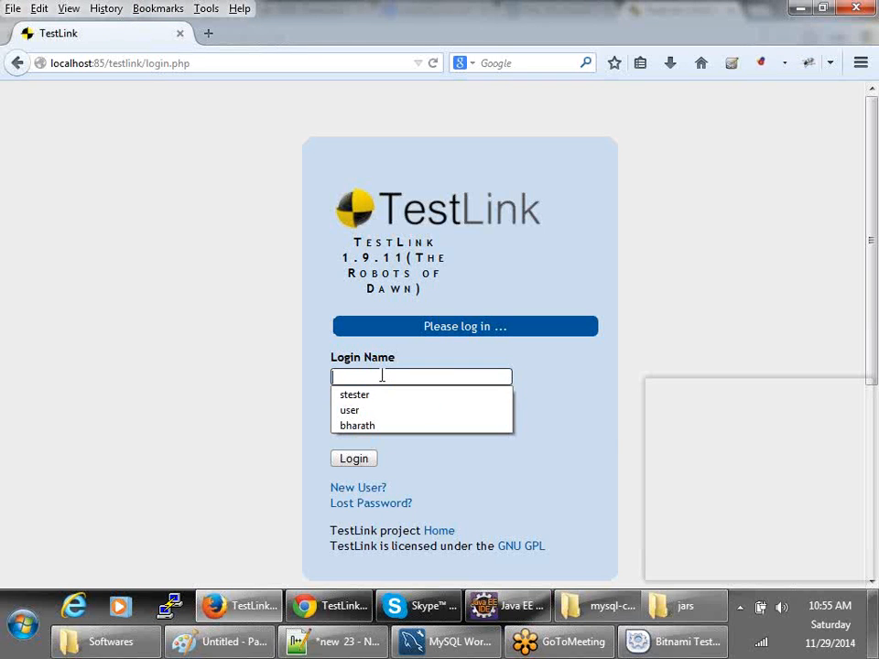
type("babu")
key("Tab")
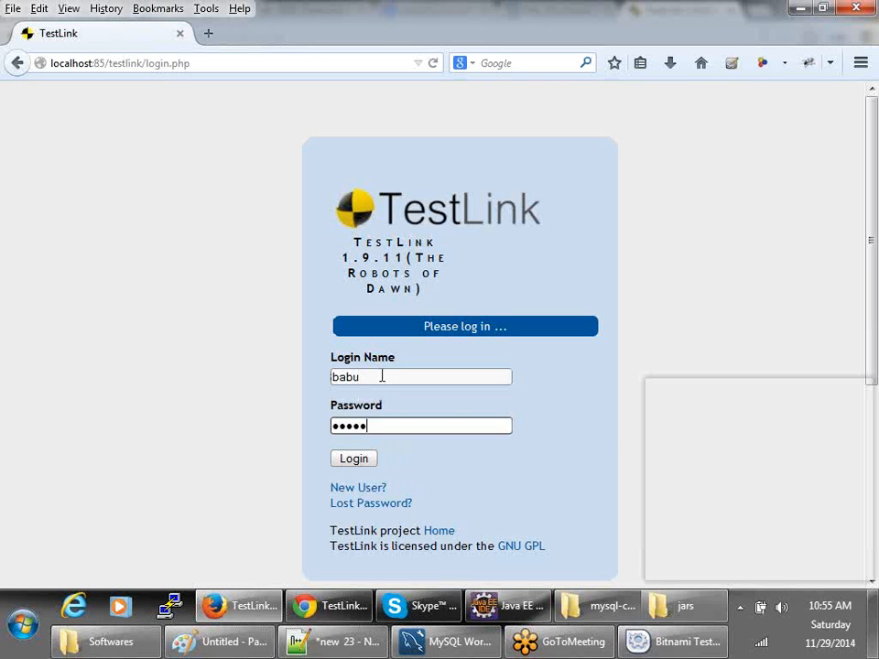
key("Return")
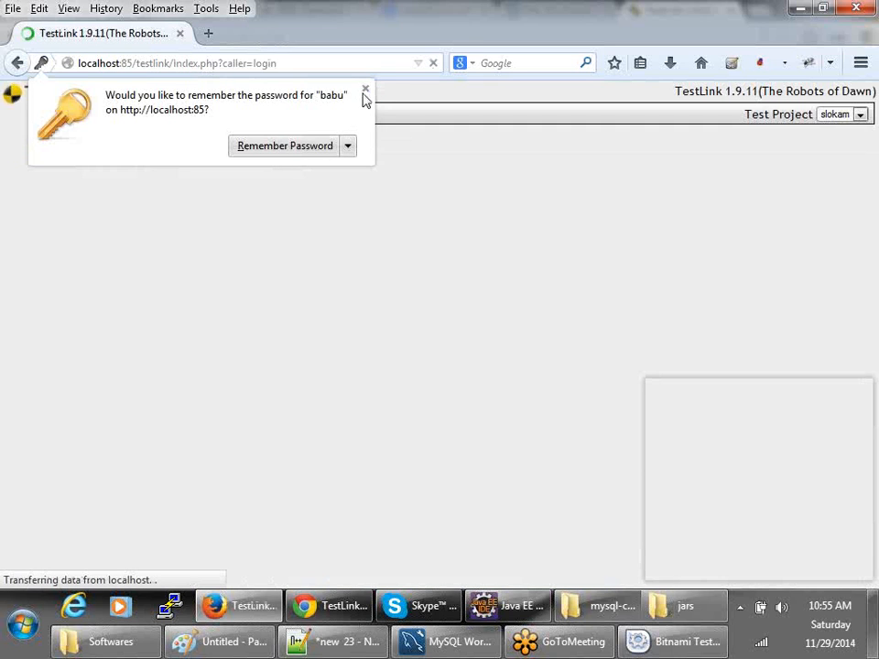
- Close Firefox's Remember Password prompt to reach the leader's TestLink desktop
left_click(365, 93)
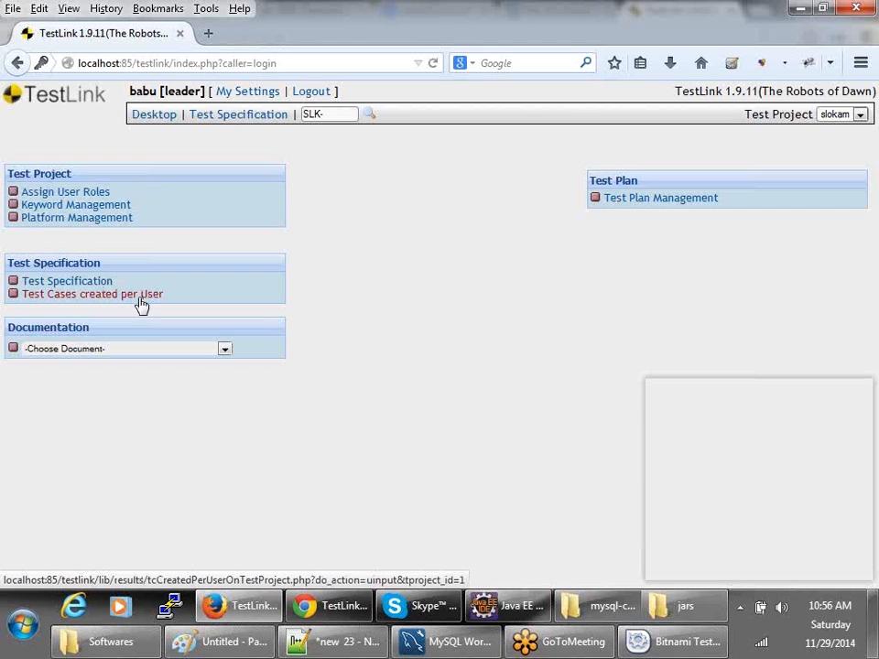
- Start a new test plan named testplan1 with description 'this is basic testplan'
left_click(644, 203)
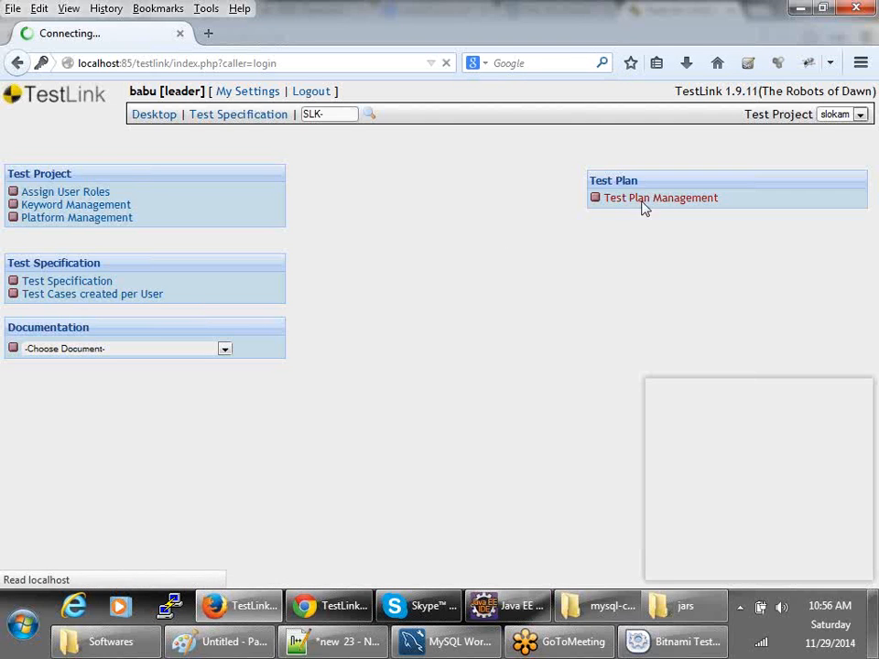
left_click(53, 210)
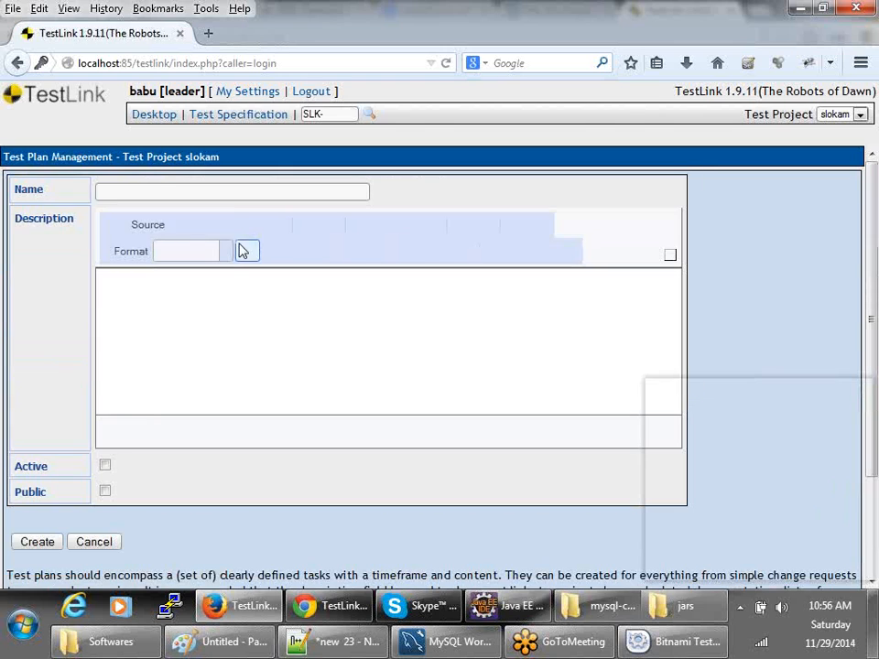
type("te")
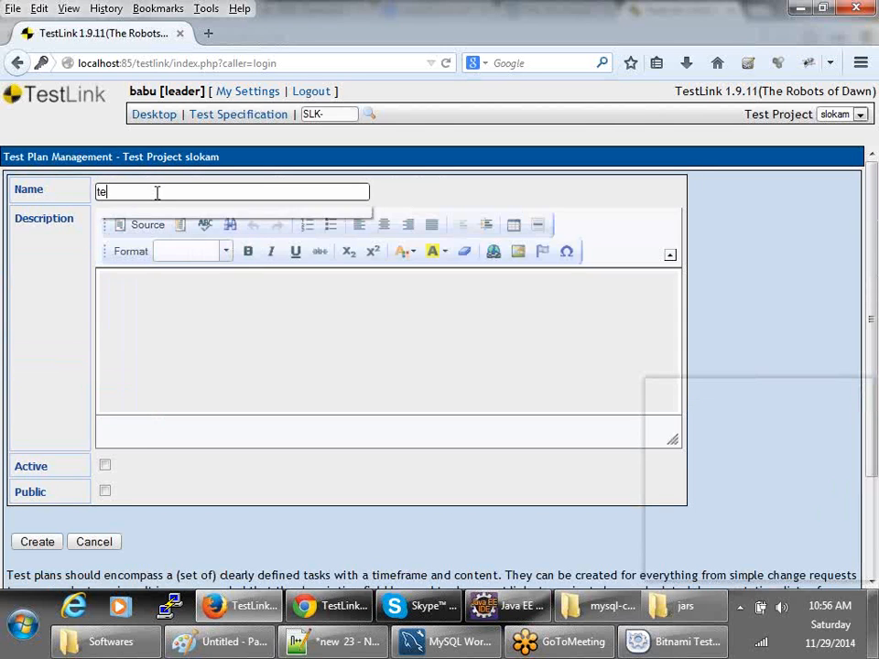
type("stplan1")
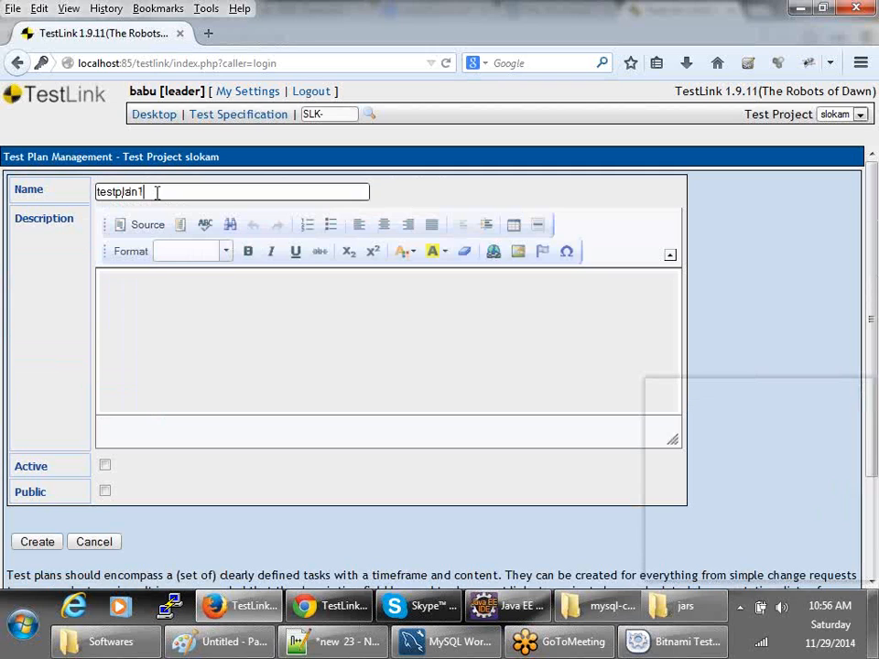
key("Tab")
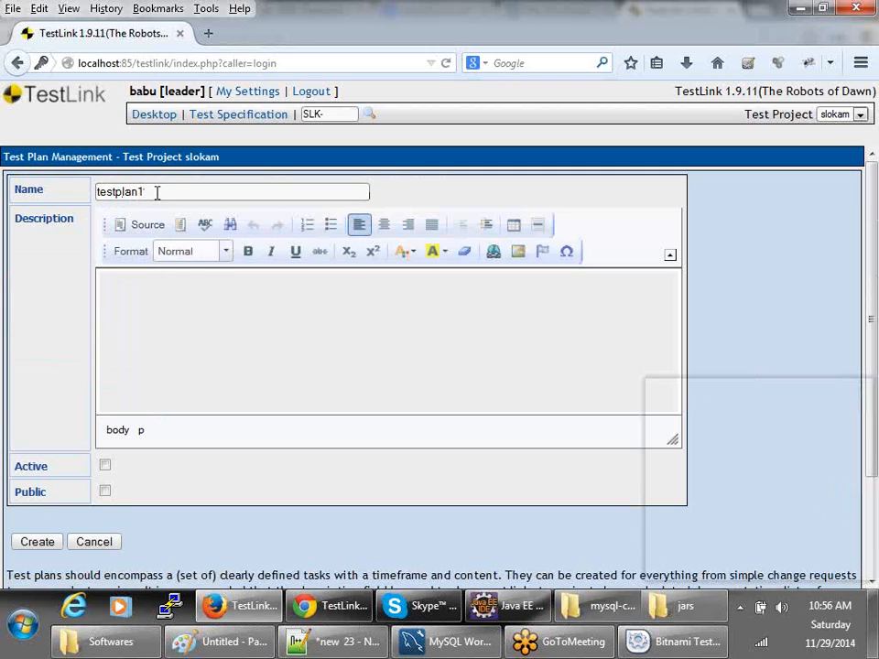
left_click(184, 343)
type("this is basic testc")
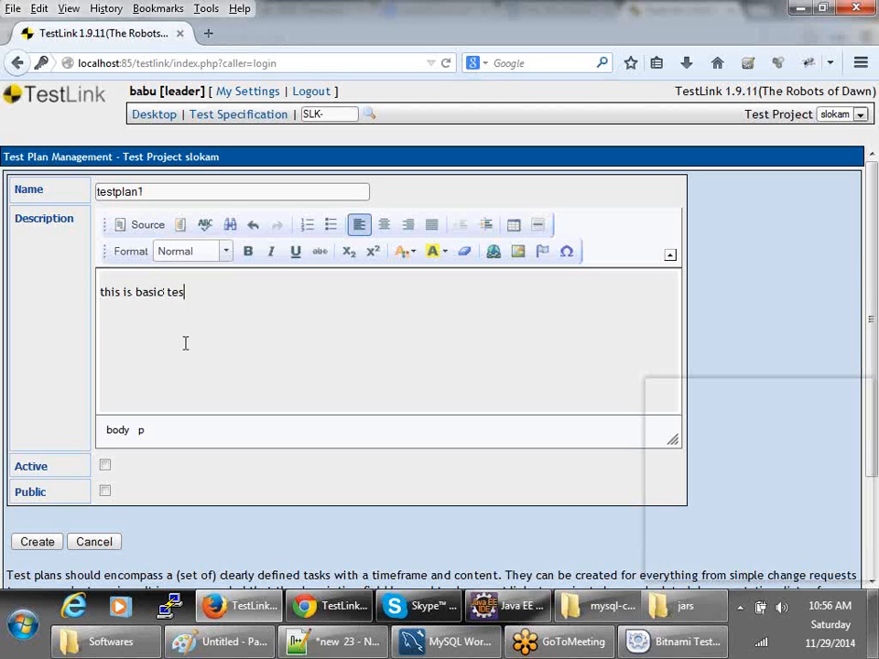
type("lan")
- Mark testplan1 as Active and Public and create it
scroll(176, 467, "down", 2)
left_click(105, 347)
left_click(105, 373)
left_click(26, 425)
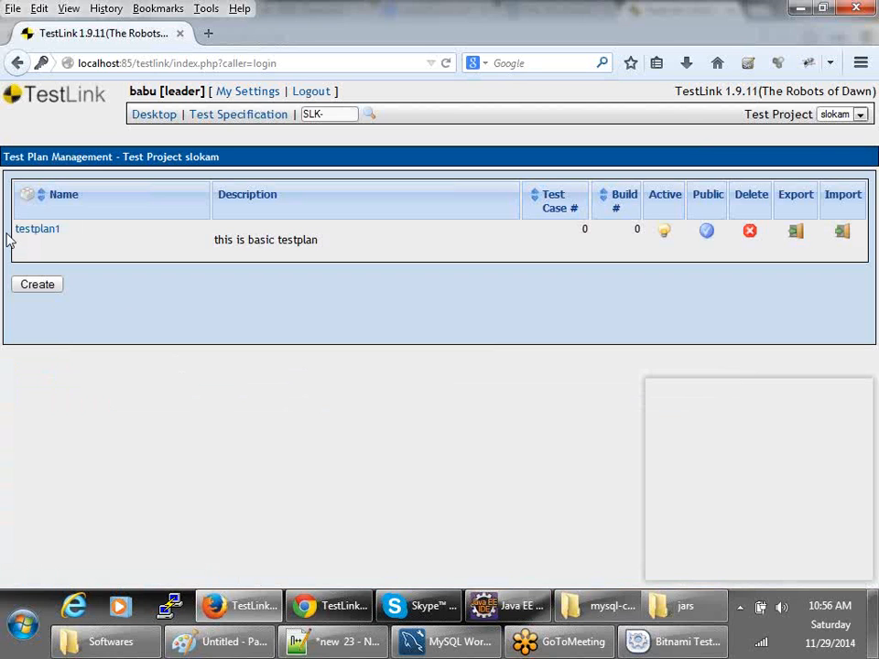
- Go back to the TestLink desktop and review testplan1's Test Execution and Test Plan contents options
left_click(142, 119)
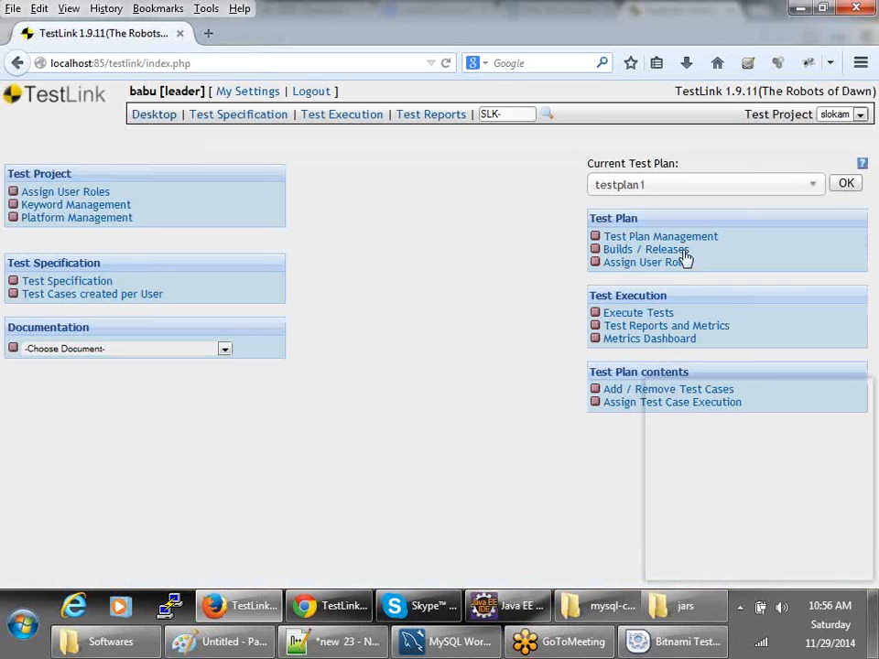
left_click_drag(587, 221, 746, 261)
left_click(475, 265)
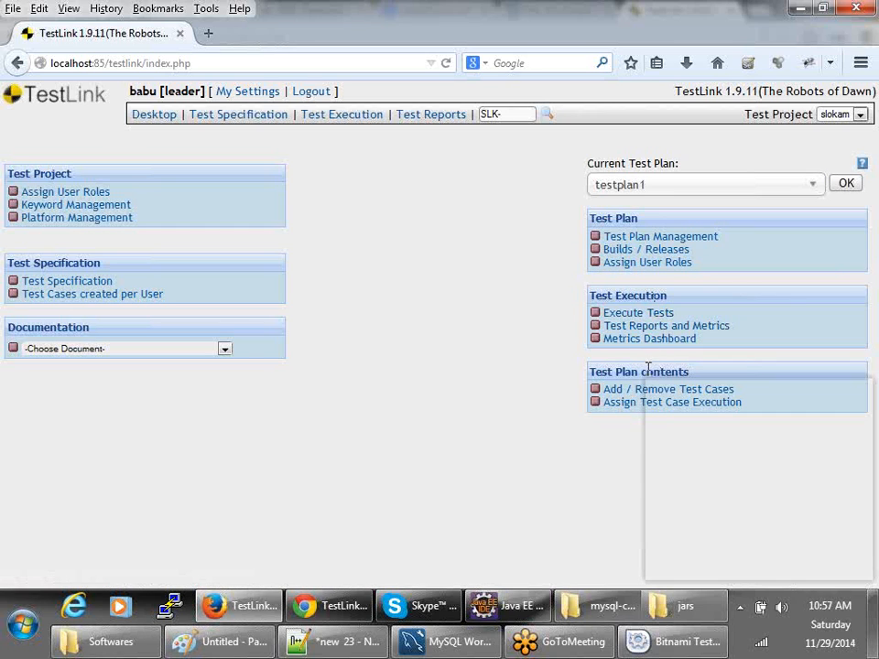
left_click(711, 392)
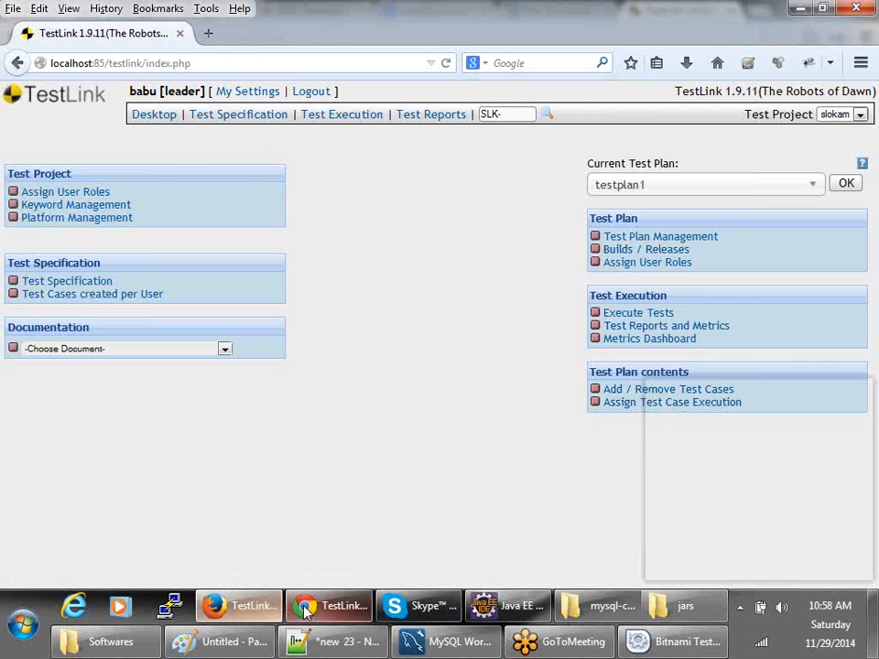
left_click(335, 607)
- Log out, then sign in with the saved senior tester login, declining to save the password
left_click(284, 62)
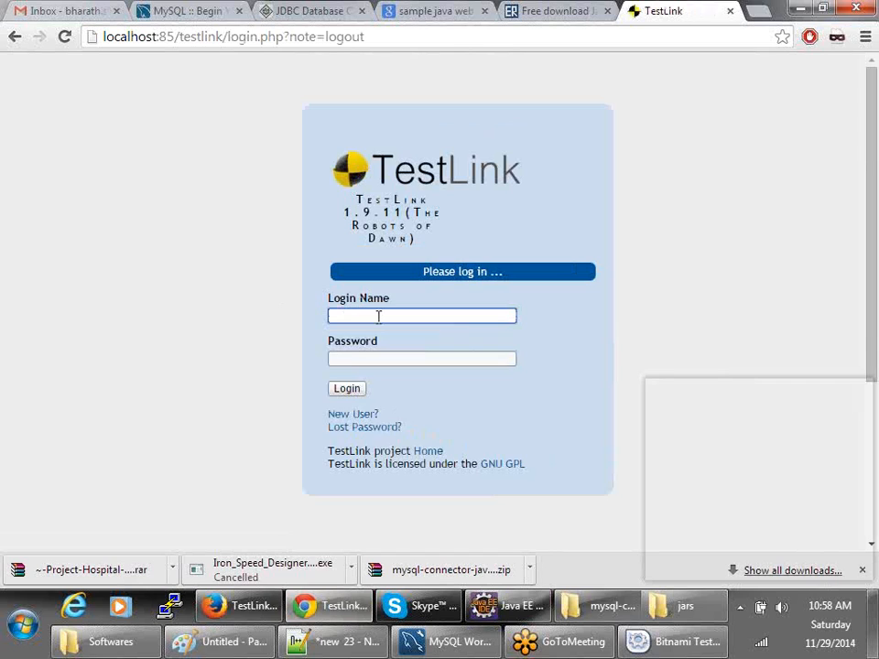
left_click(378, 316)
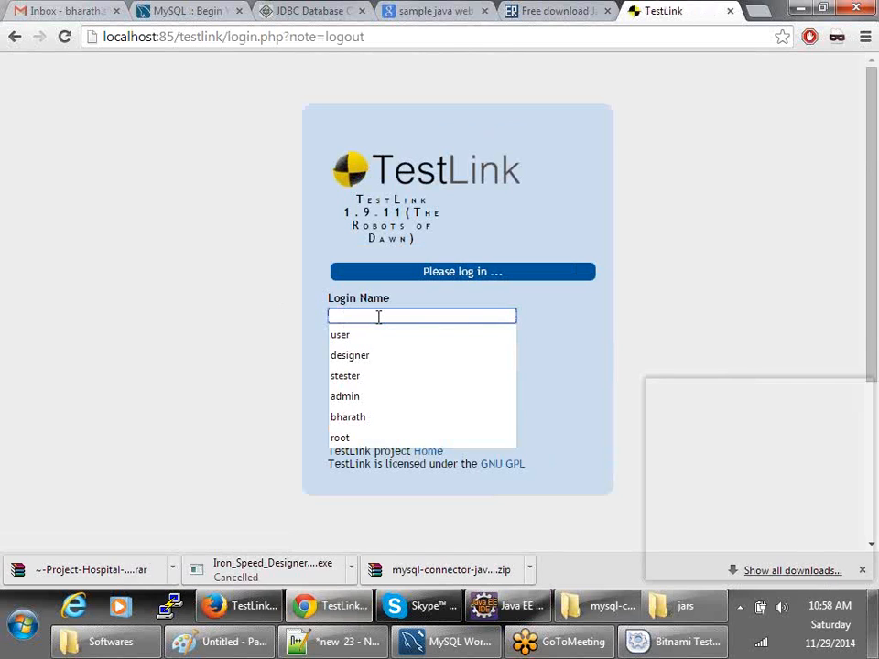
type("raja")
key("Tab")
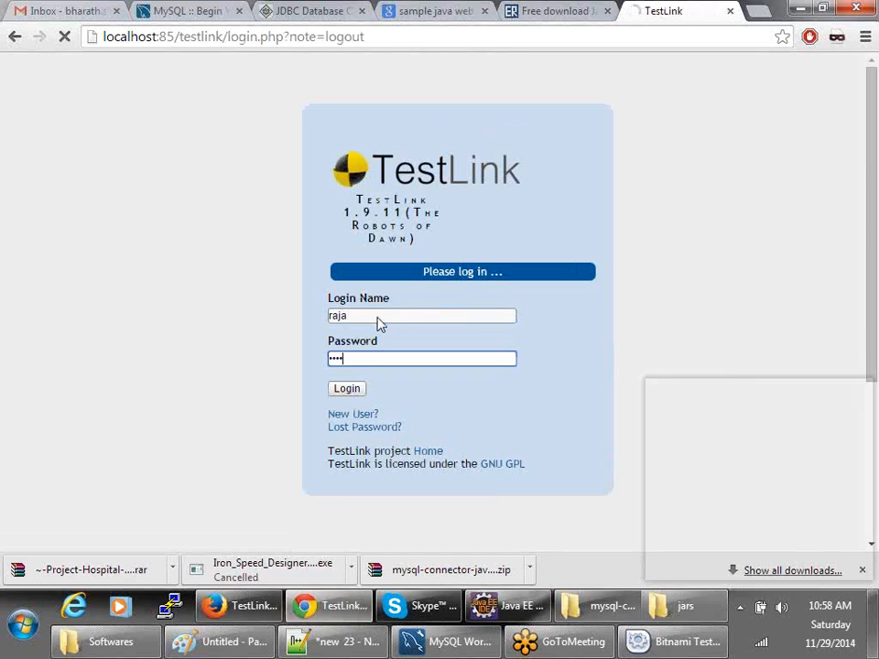
key("Return")
left_click(370, 316)
key("Down")
key("Return")
key("Tab")
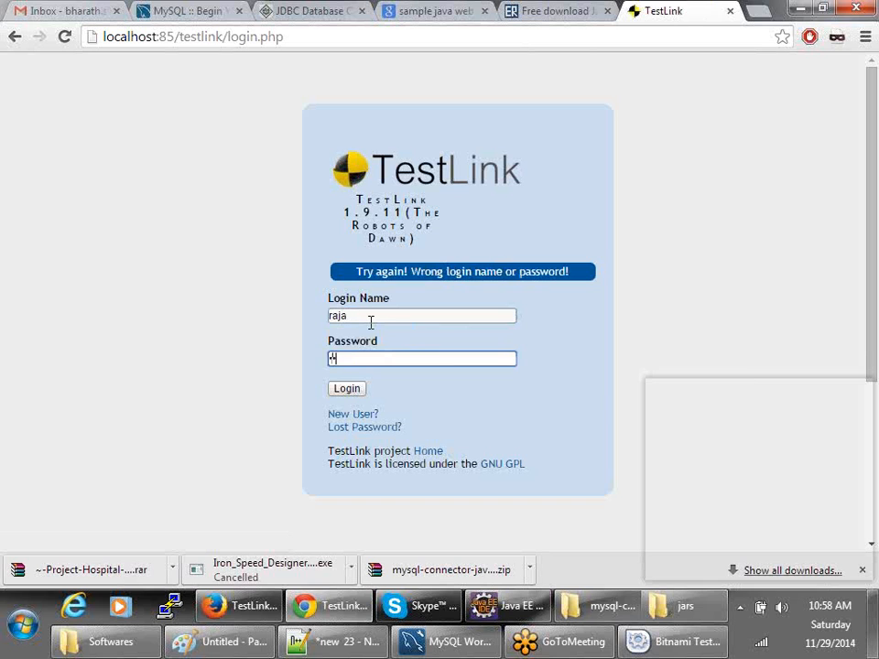
key("Return")
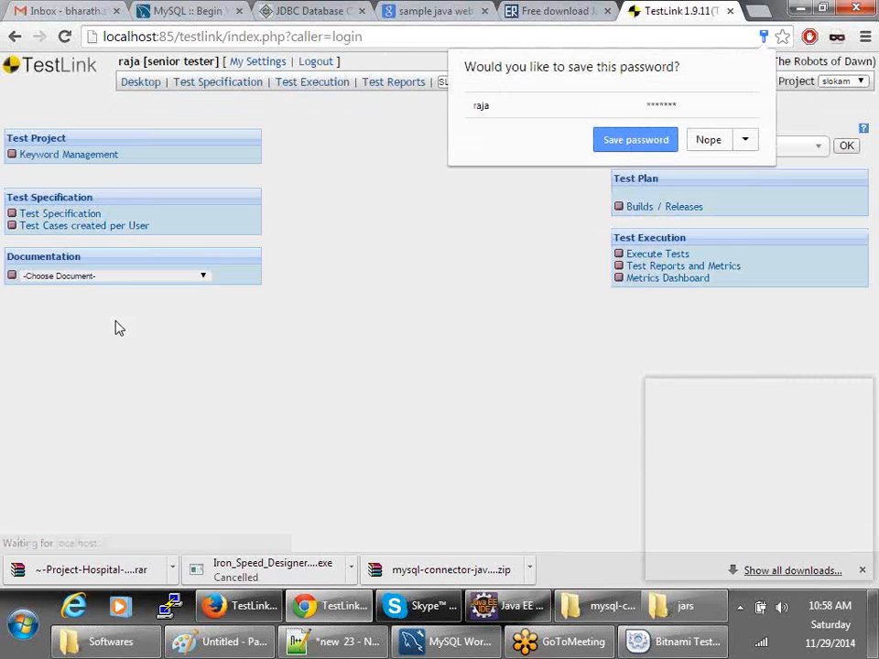
left_click(106, 334)
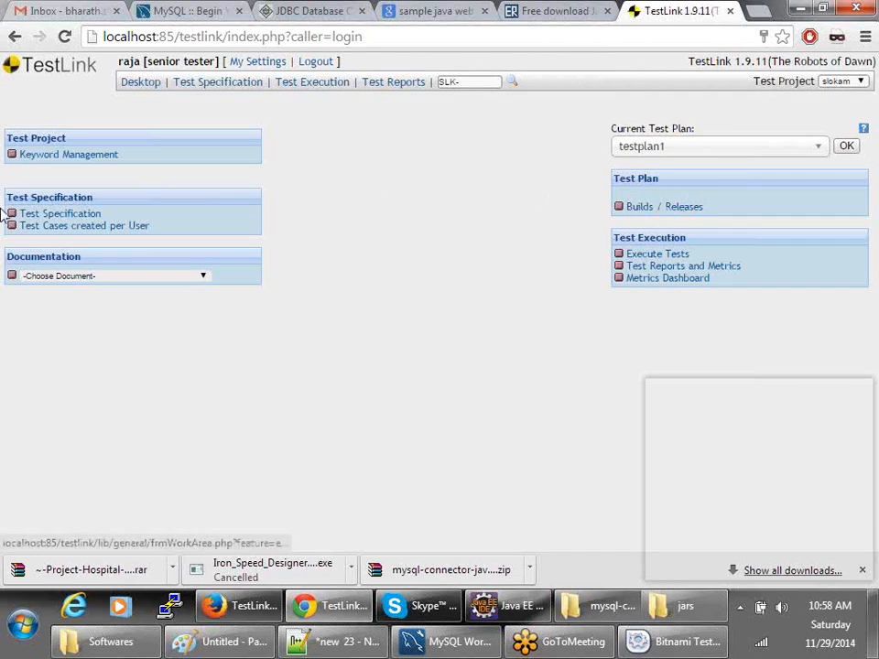
- View slokam's Test Specification and its Test Suite Operations, then log out
left_click(53, 216)
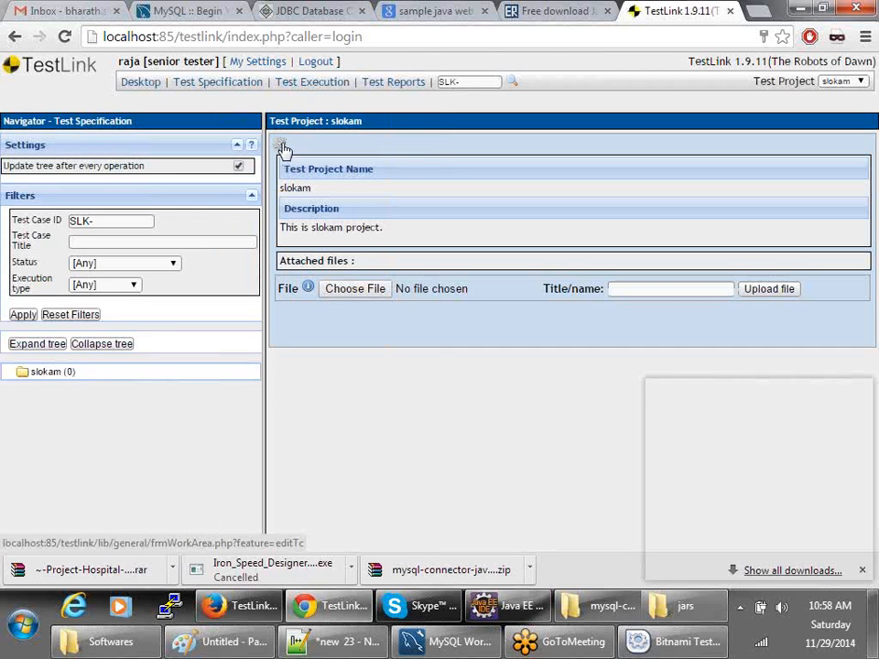
left_click(281, 147)
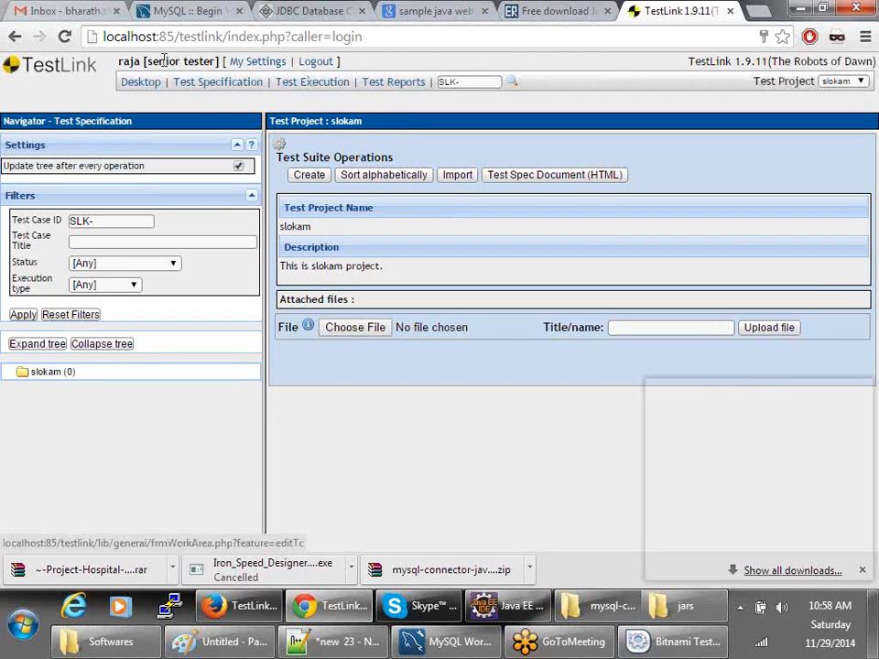
left_click_drag(149, 60, 209, 61)
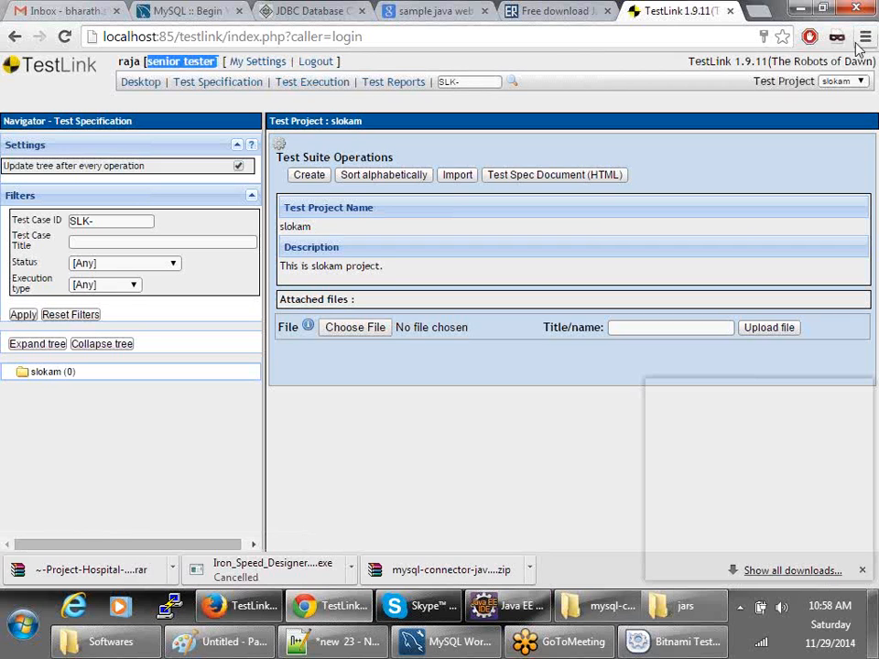
left_click(319, 61)
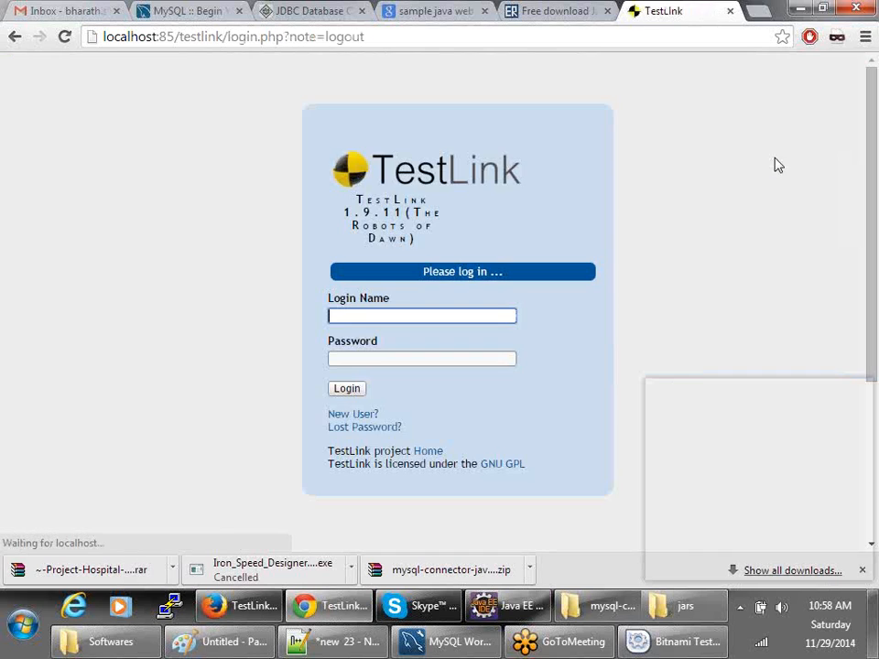
- Sign in to TestLink with the guest account
left_click(361, 316)
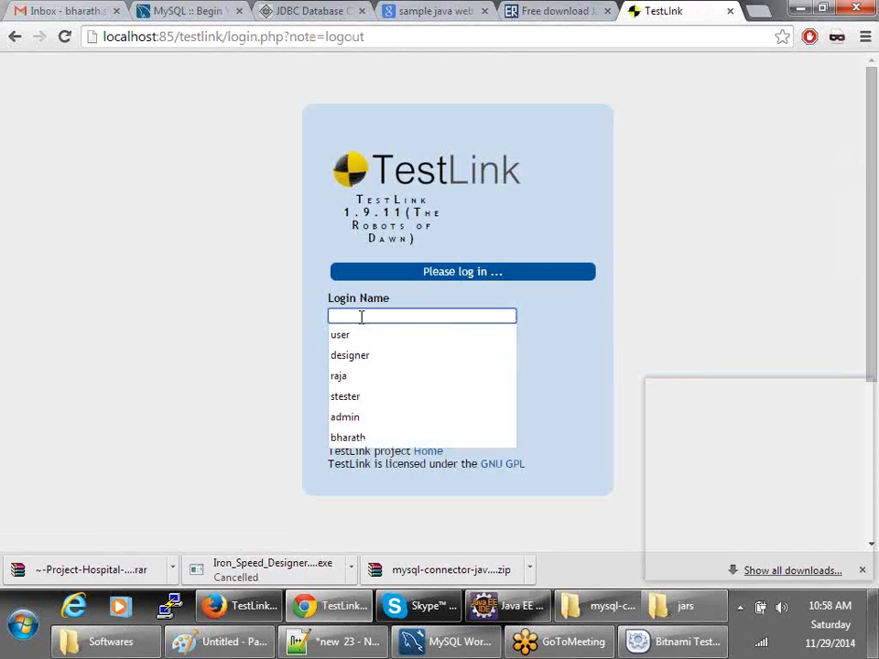
type("mahesh")
key("Tab")
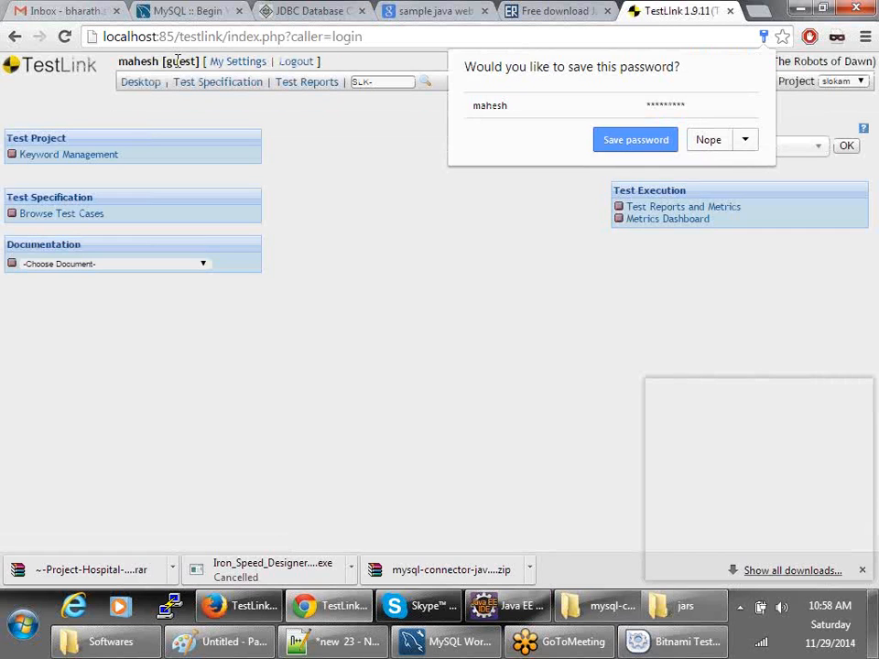
double_click(177, 60)
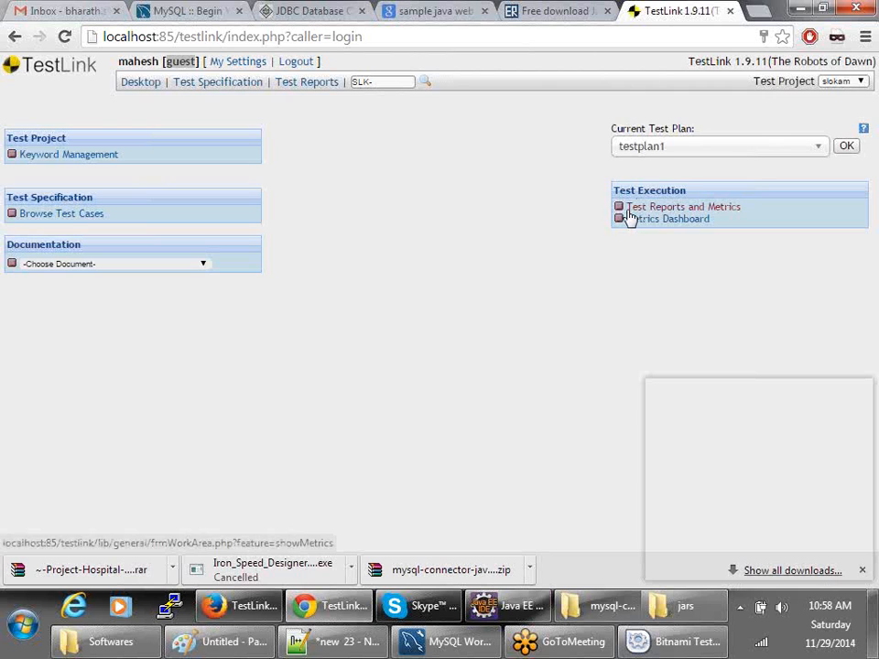
- Browse slokam's empty test case tree, then log out to the login page
left_click(59, 216)
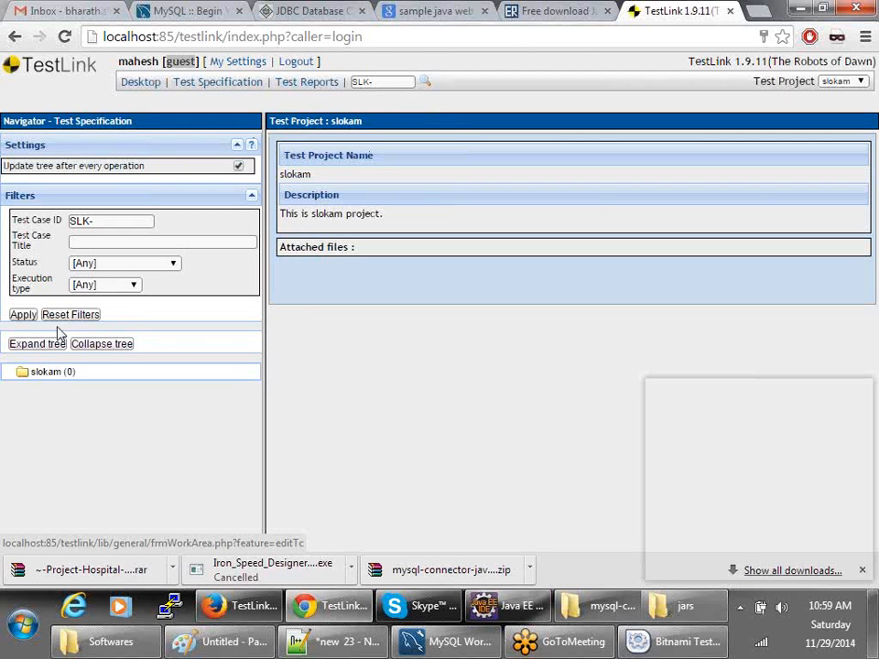
left_click(41, 372)
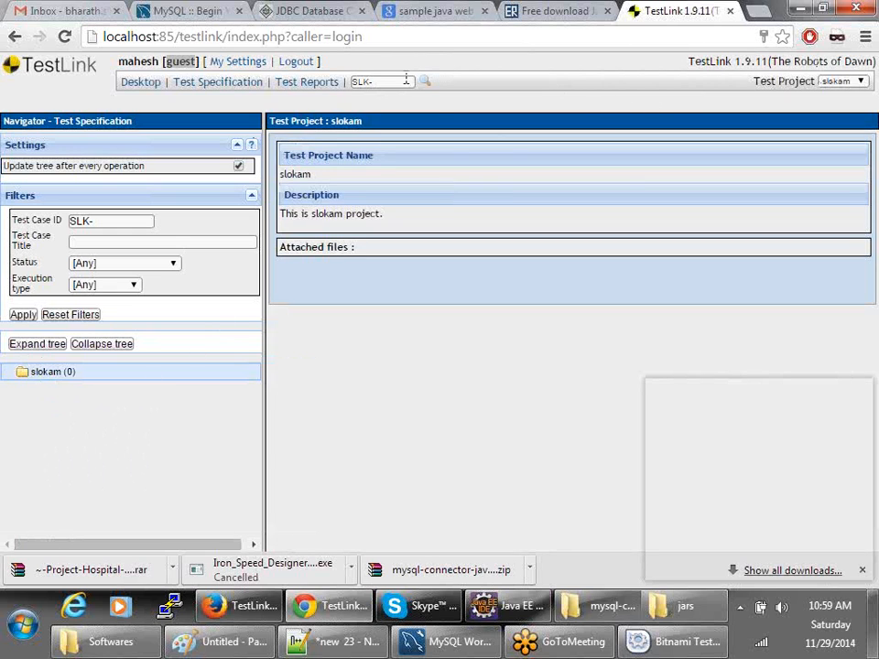
left_click(291, 61)
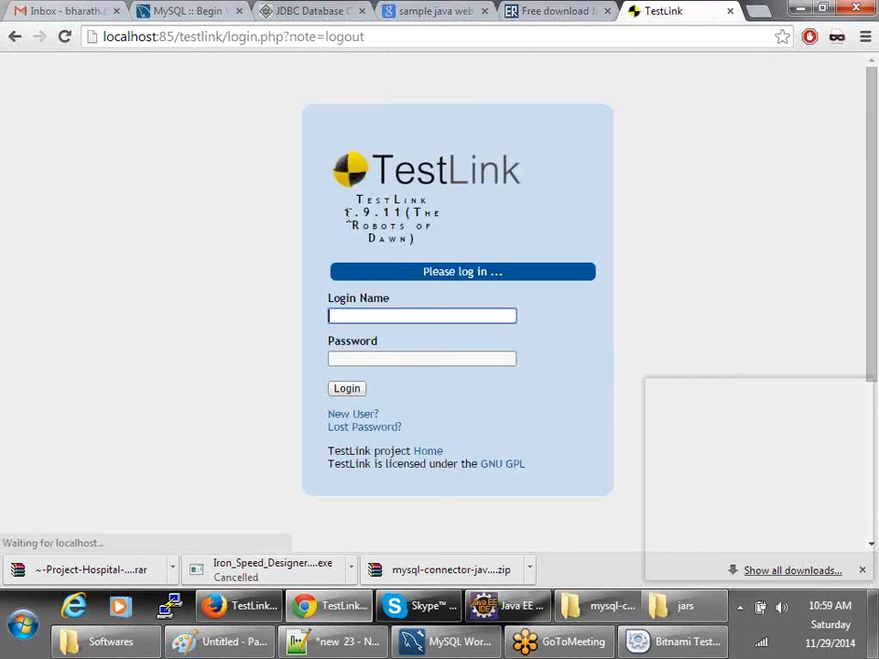
- Sign back in with the saved senior tester login, then show a downloaded file in its folder
left_click(421, 315)
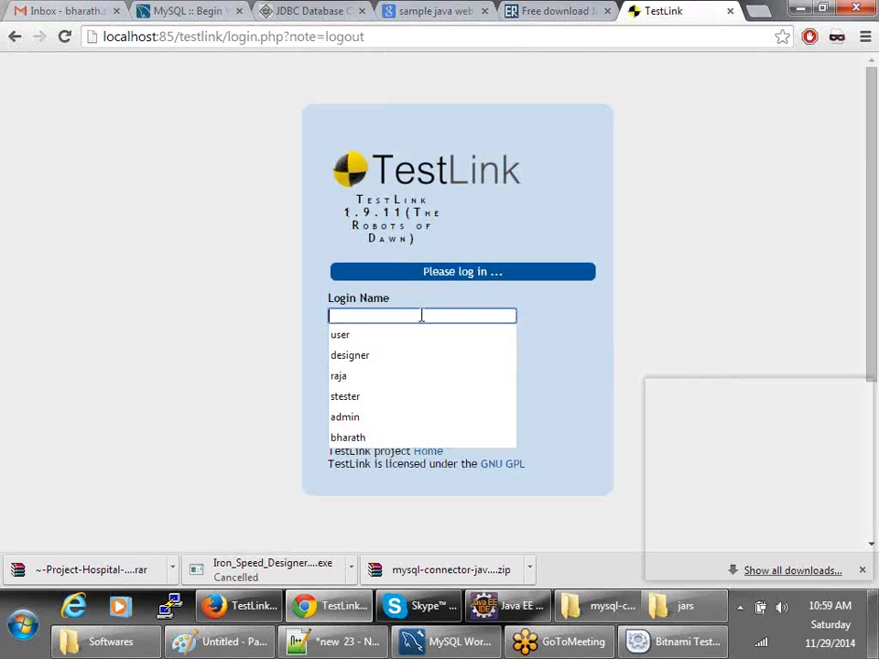
left_click(430, 385)
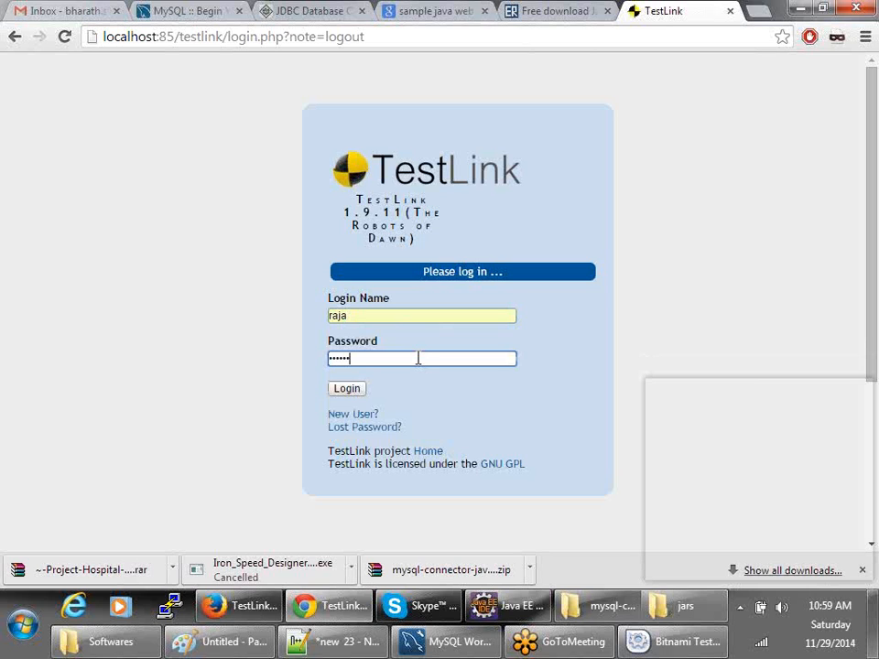
key("Return")
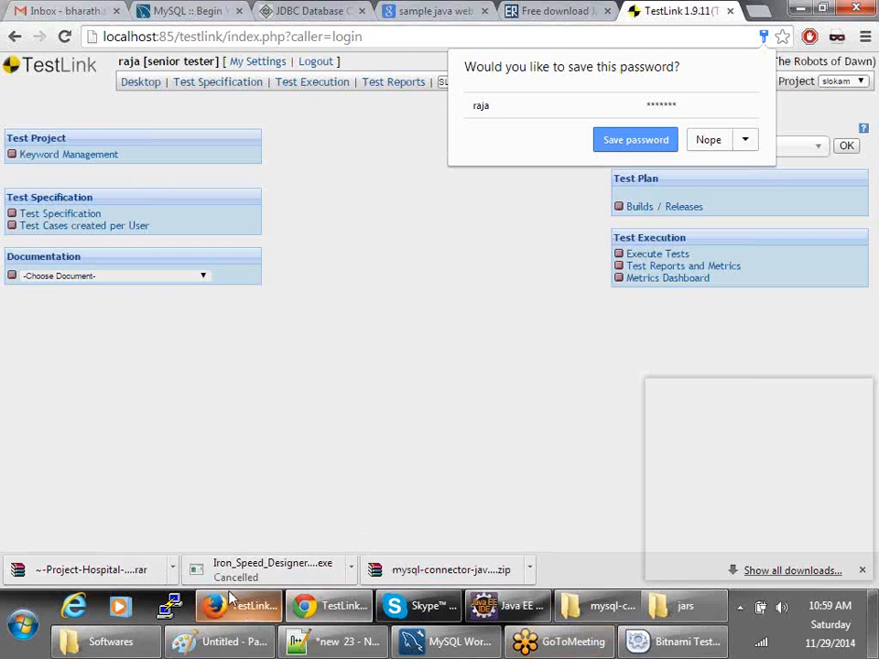
right_click(177, 575)
left_click(209, 515)
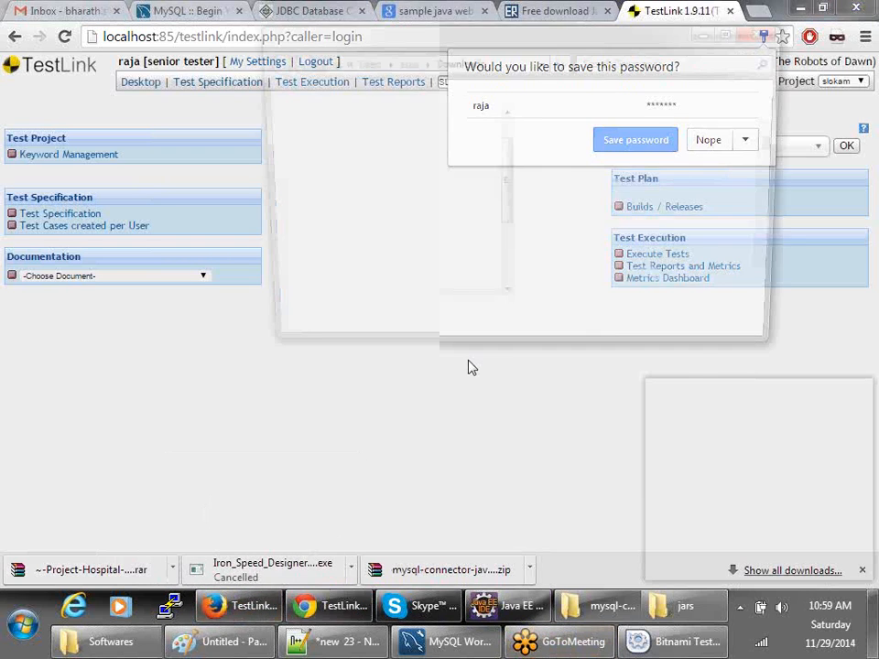
- Extract the Hospital-management-system project archive into its own folder in Downloads
right_click(336, 263)
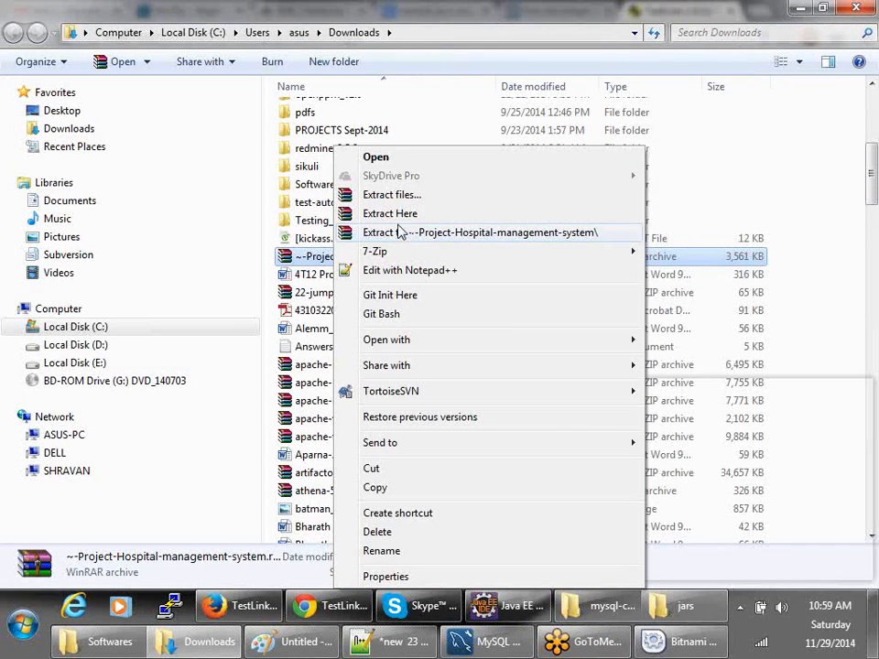
left_click(400, 232)
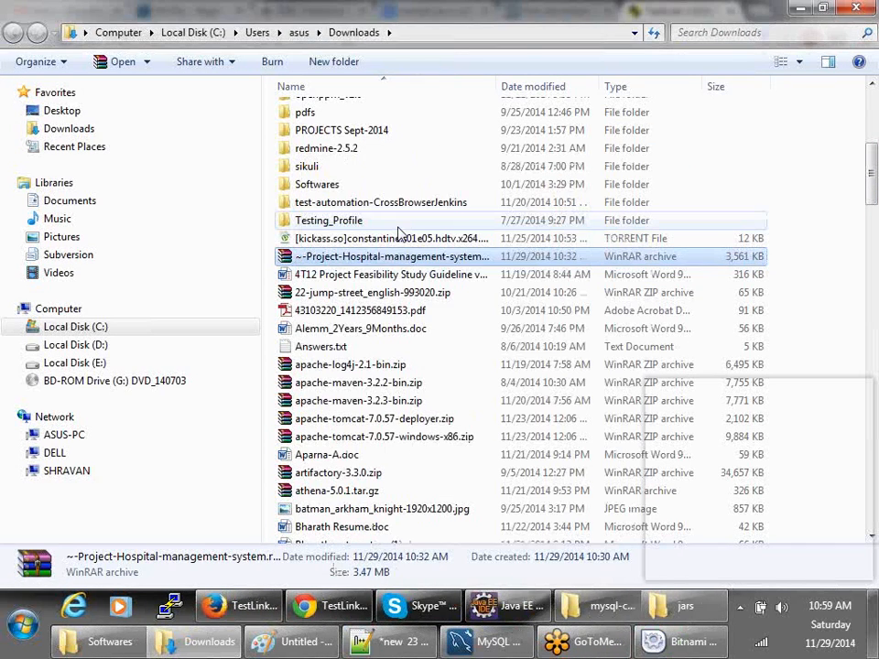
scroll(399, 233, "up", 3)
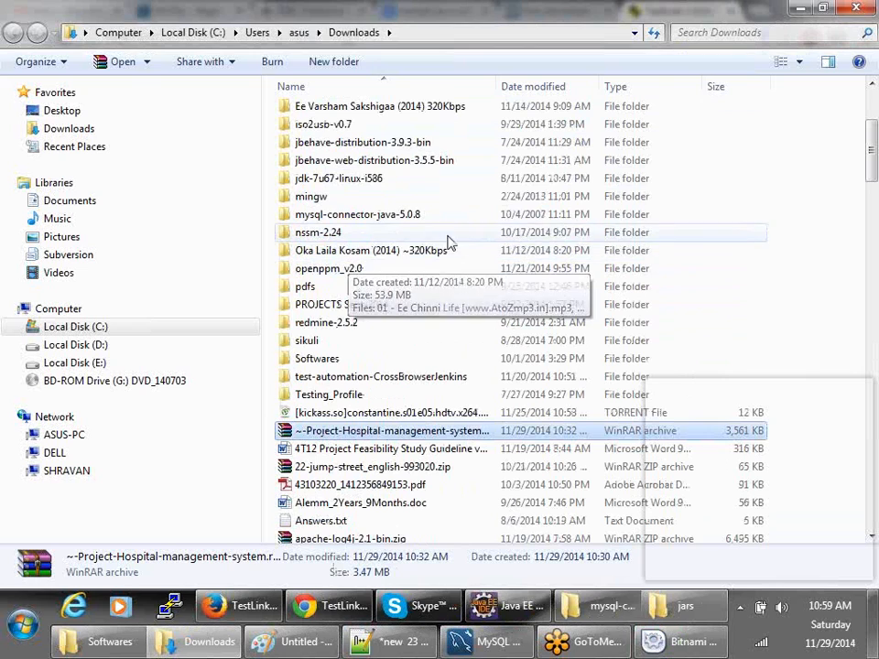
scroll(396, 257, "up", 3)
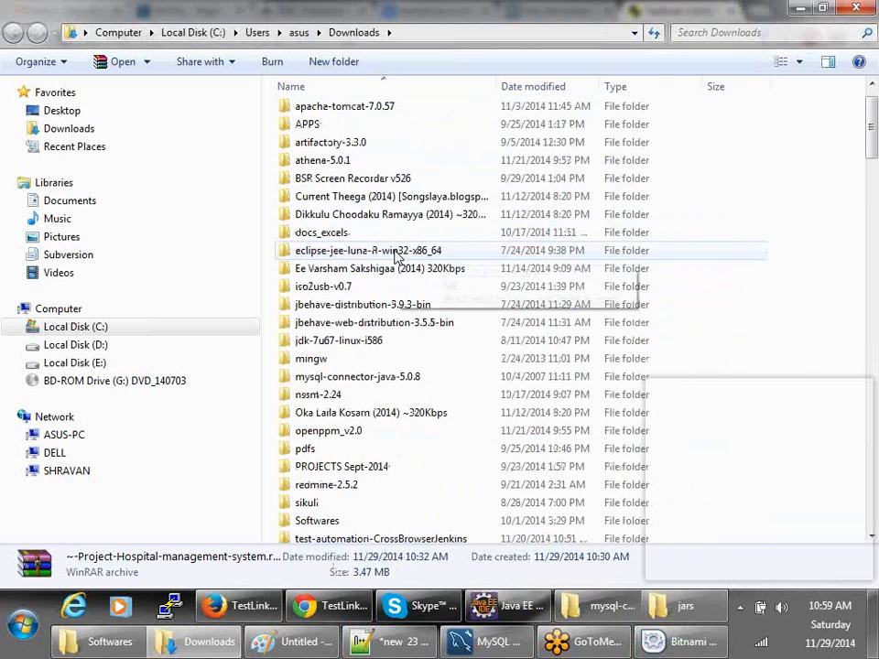
scroll(391, 302, "down", 3)
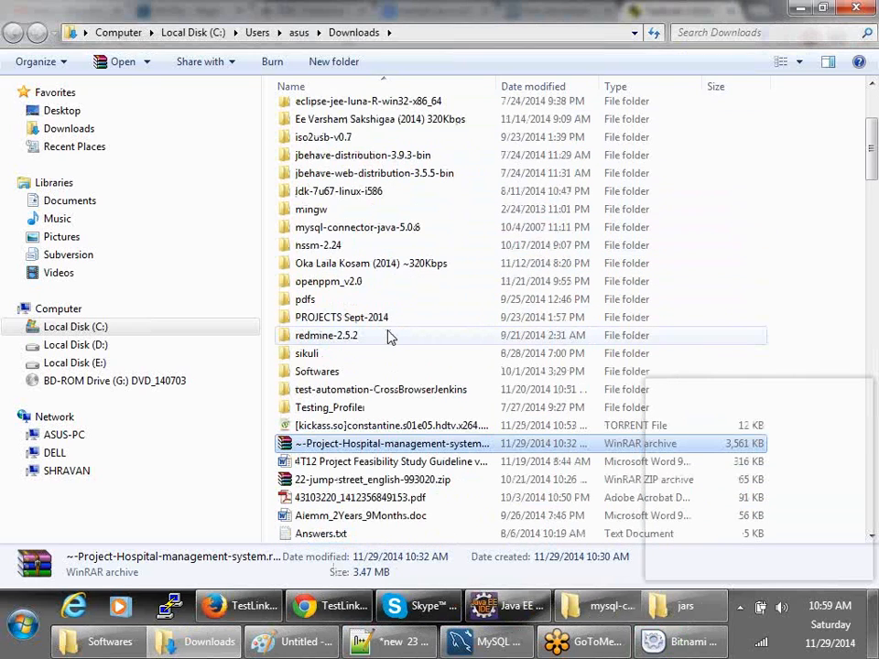
- Look through the PROJECTS Sept-2014 and V_Play folders, then return to Downloads
key("p")
key("Down")
key("Down")
key("Down")
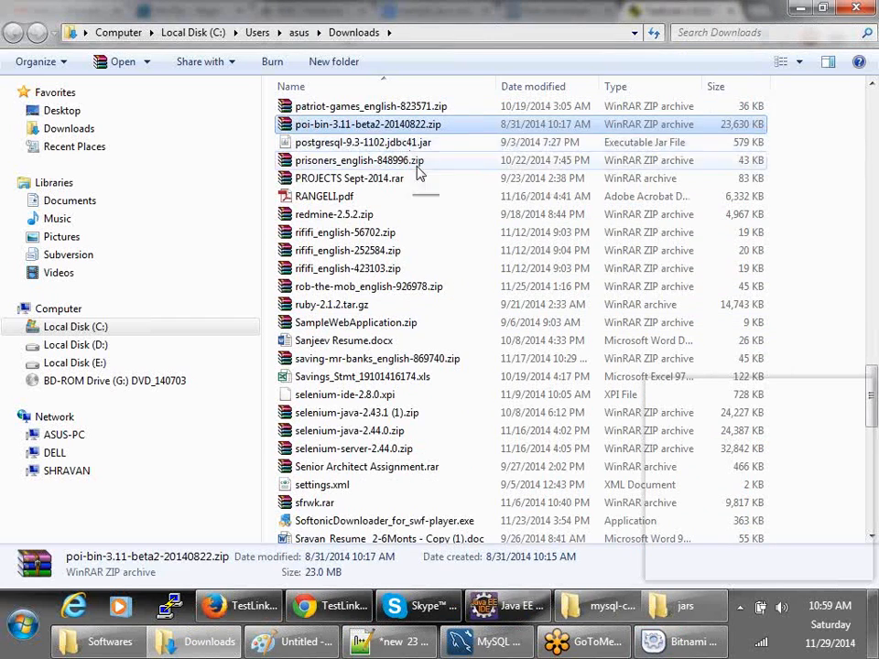
key("p")
key("p")
key("p")
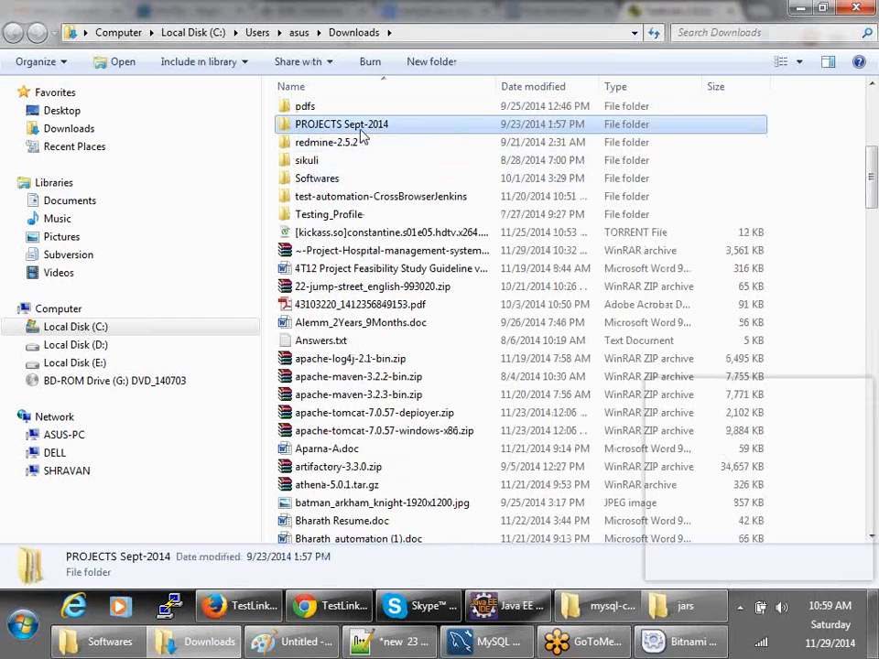
double_click(364, 133)
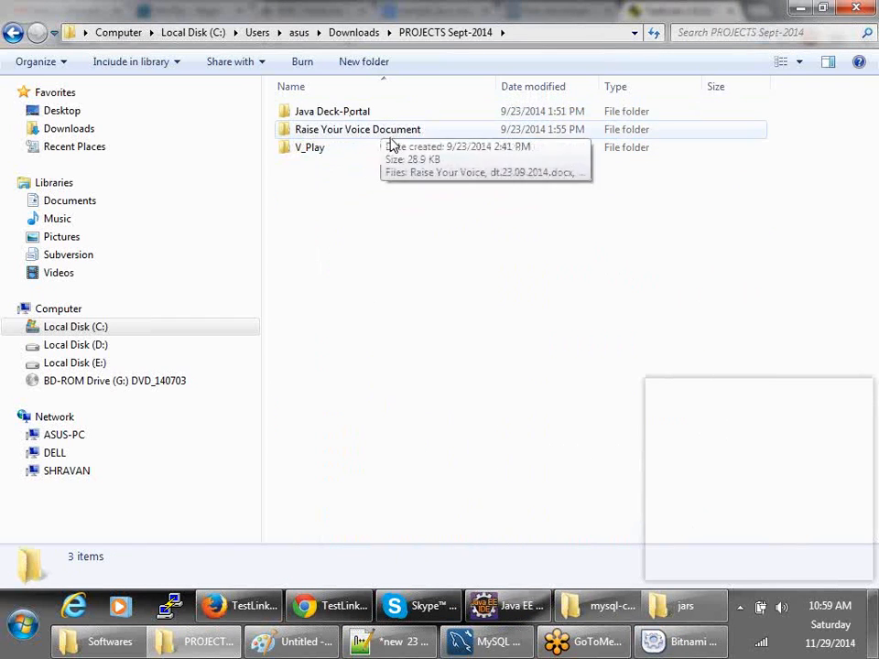
double_click(338, 149)
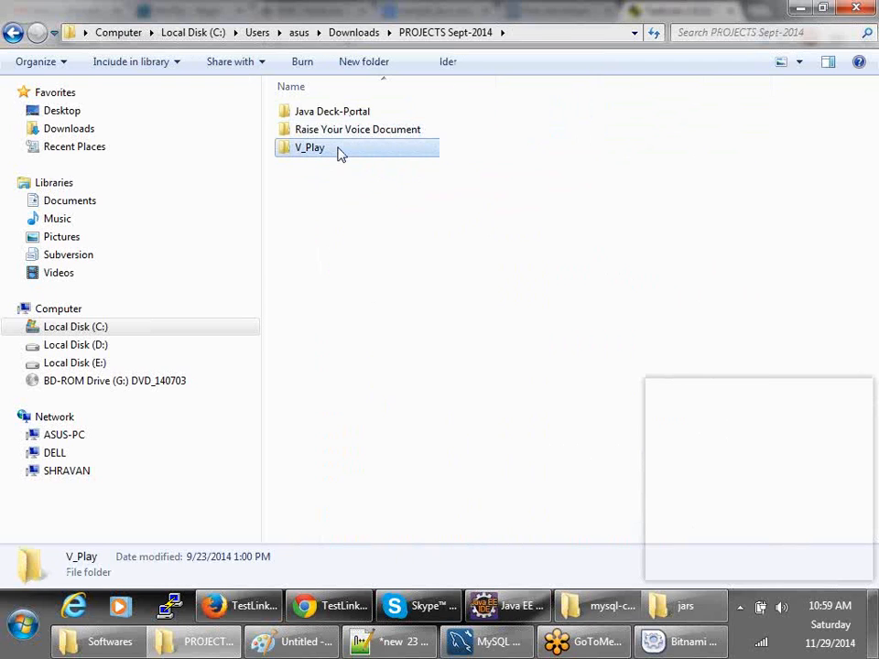
left_click(12, 33)
left_click(11, 33)
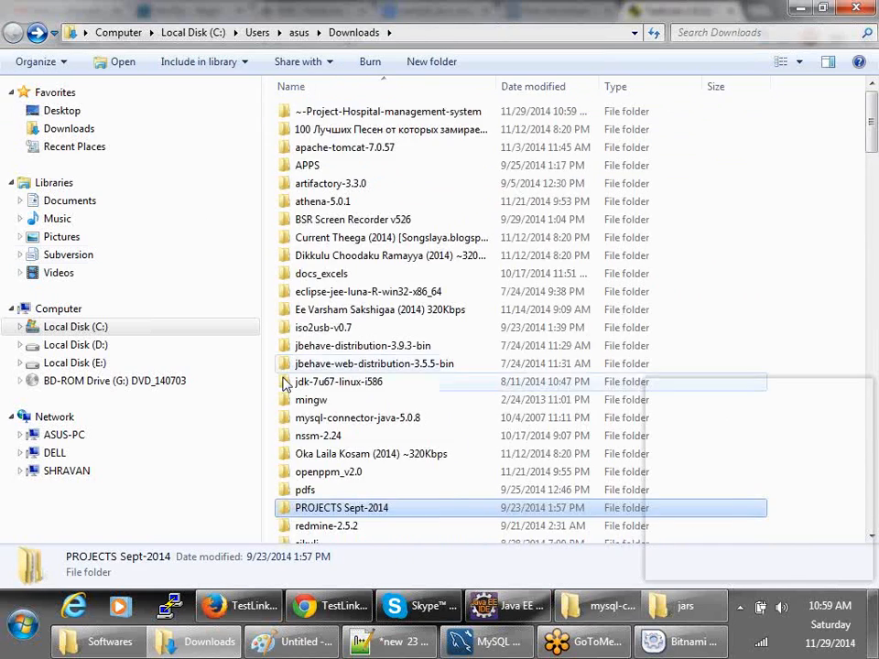
- Close the WinRAR window, sort Downloads by date modified, and open the extracted project's hosp folder
scroll(287, 385, "down", 5)
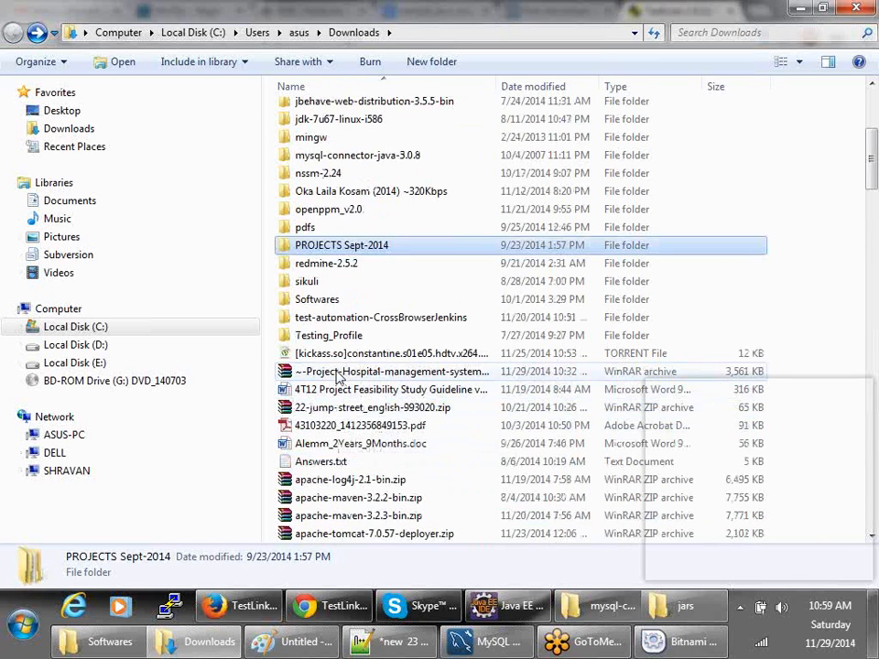
double_click(341, 373)
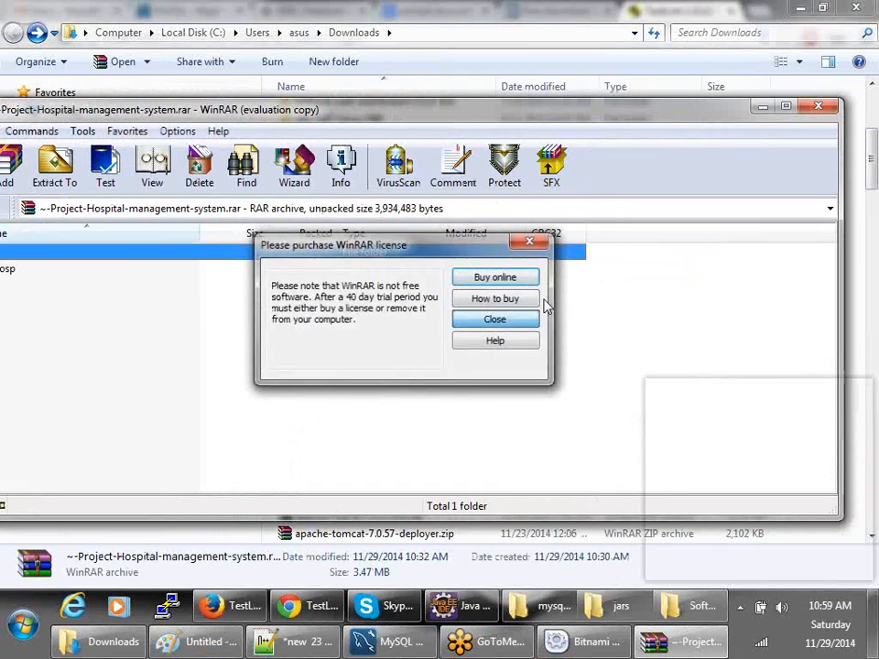
left_click(532, 318)
left_click(818, 106)
left_click(367, 282)
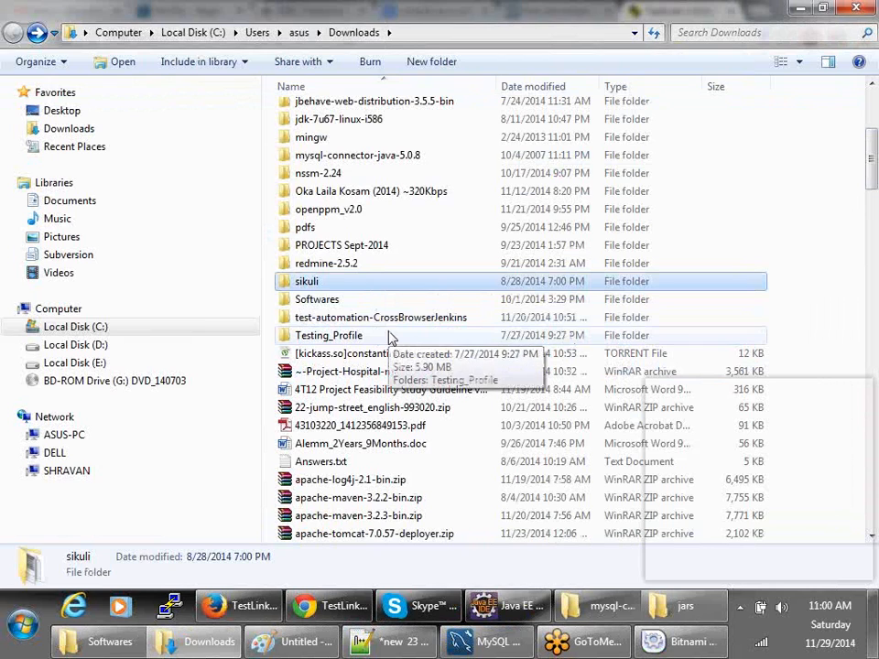
left_click(533, 86)
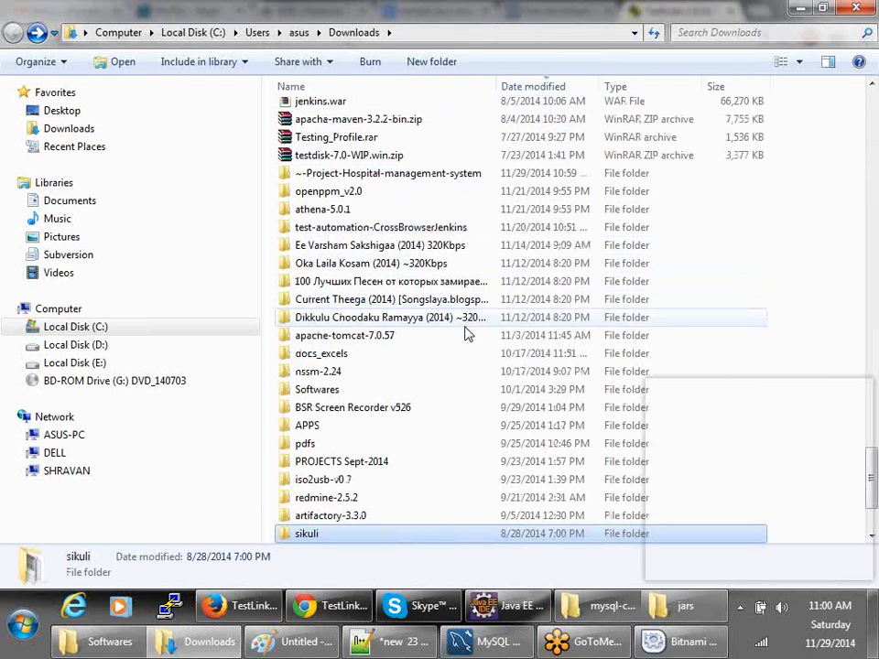
double_click(380, 180)
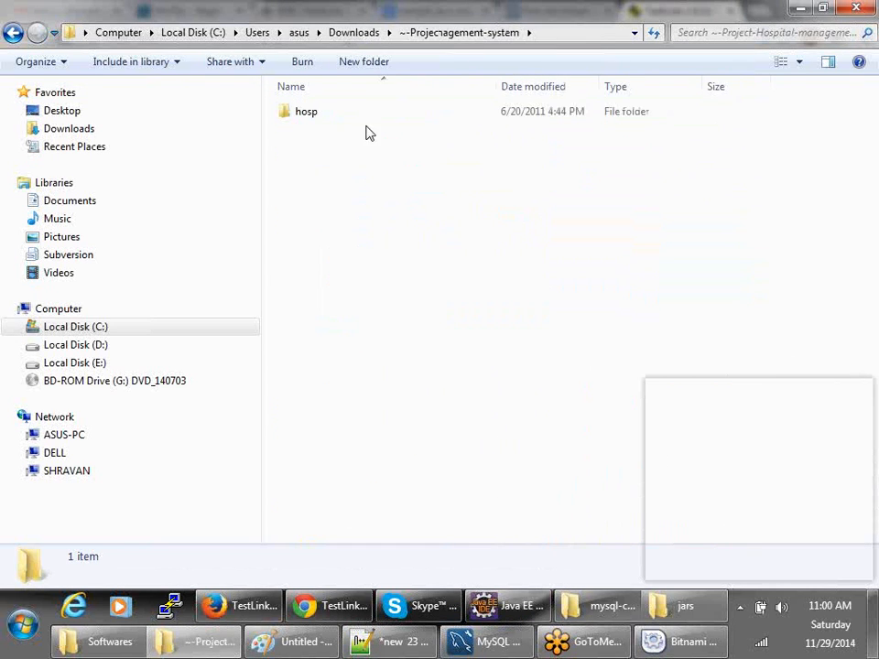
double_click(310, 113)
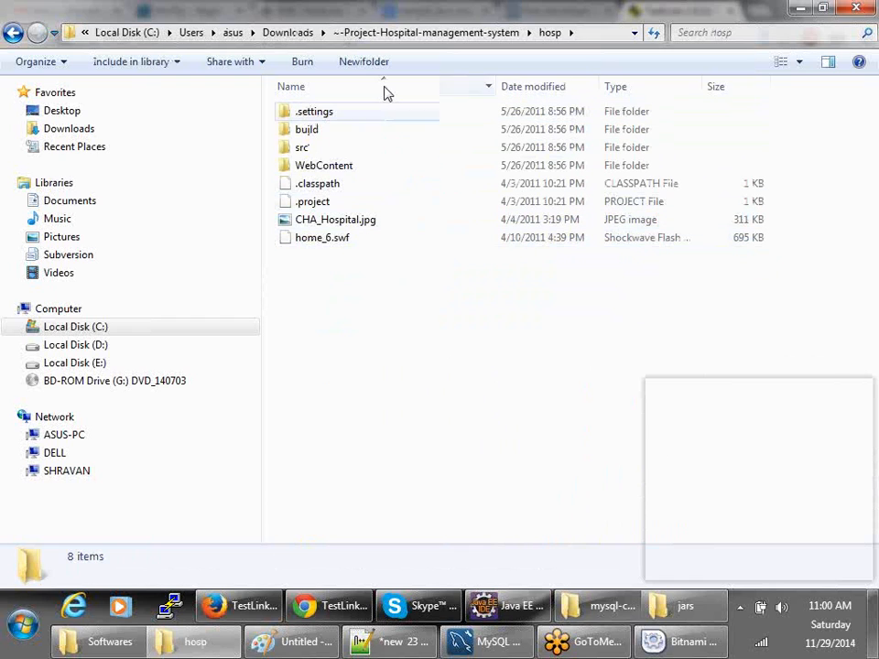
left_click(13, 33)
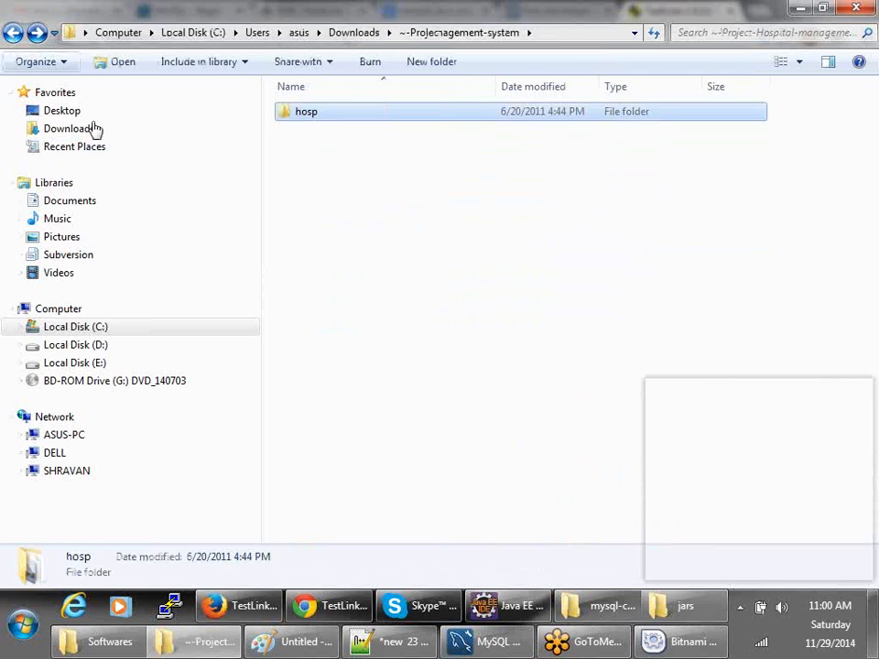
- Start Eclipse's Import wizard with General > Existing Projects into Workspace and continue
left_click(515, 608)
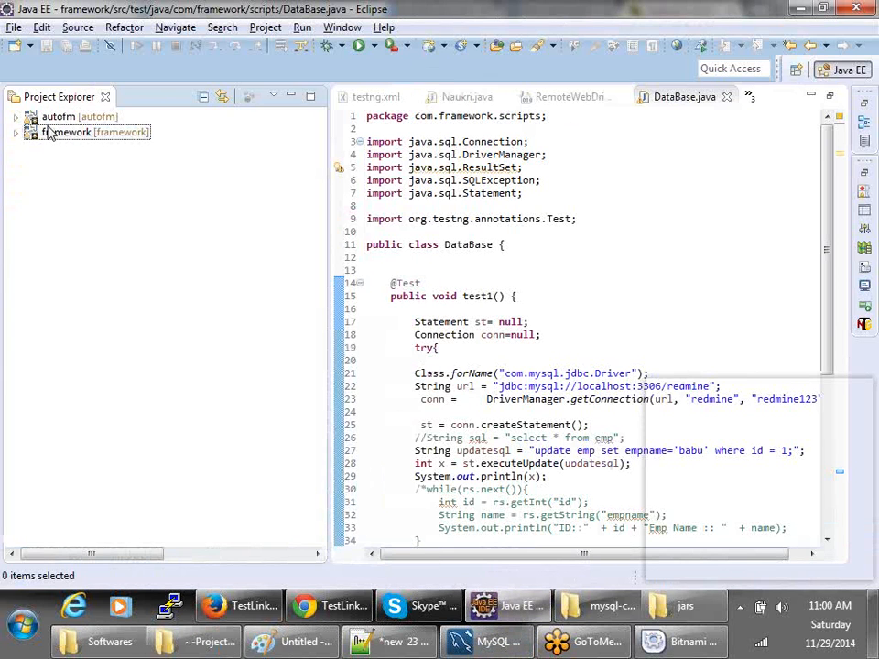
right_click(73, 179)
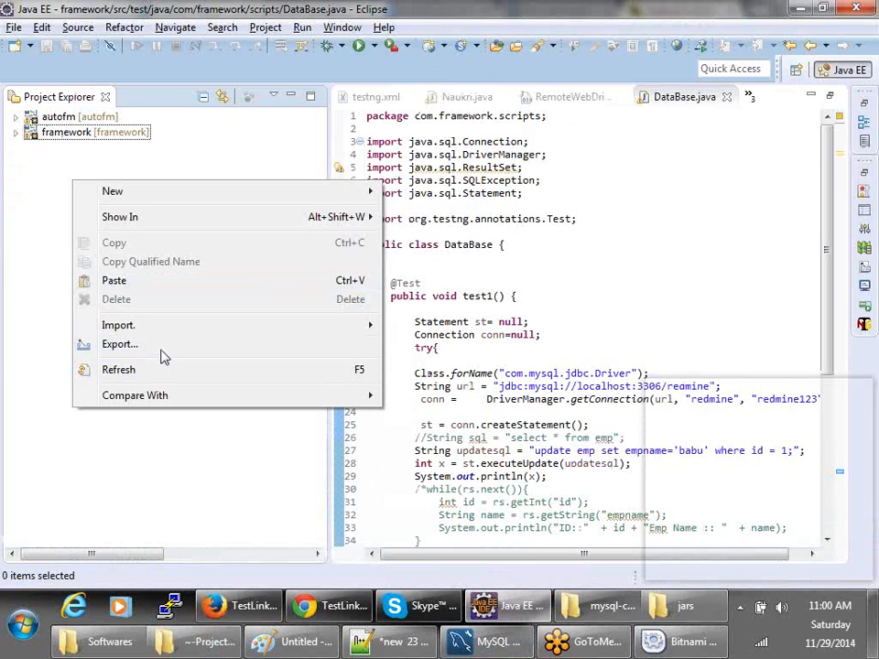
mouse_move(190, 328)
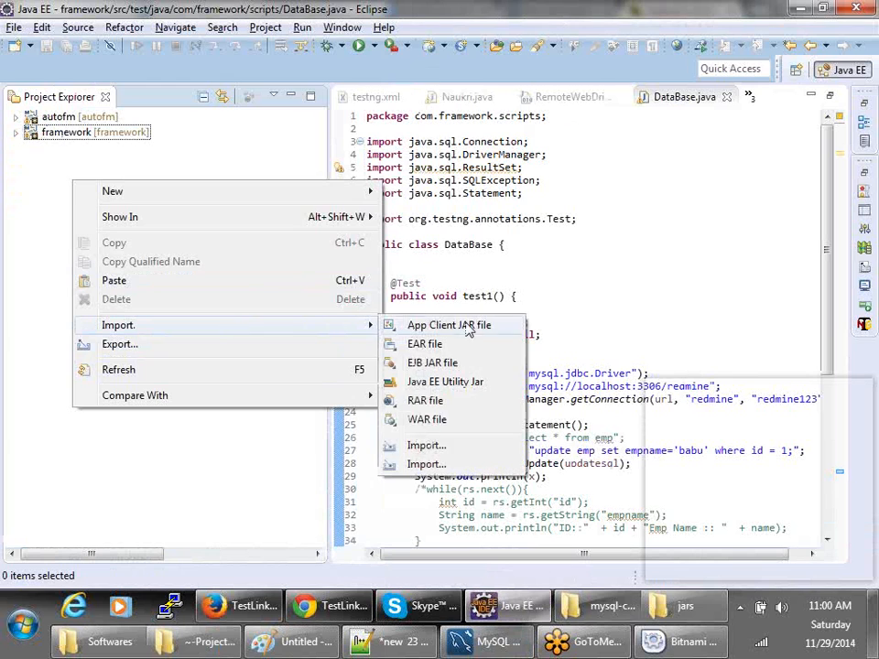
left_click(447, 447)
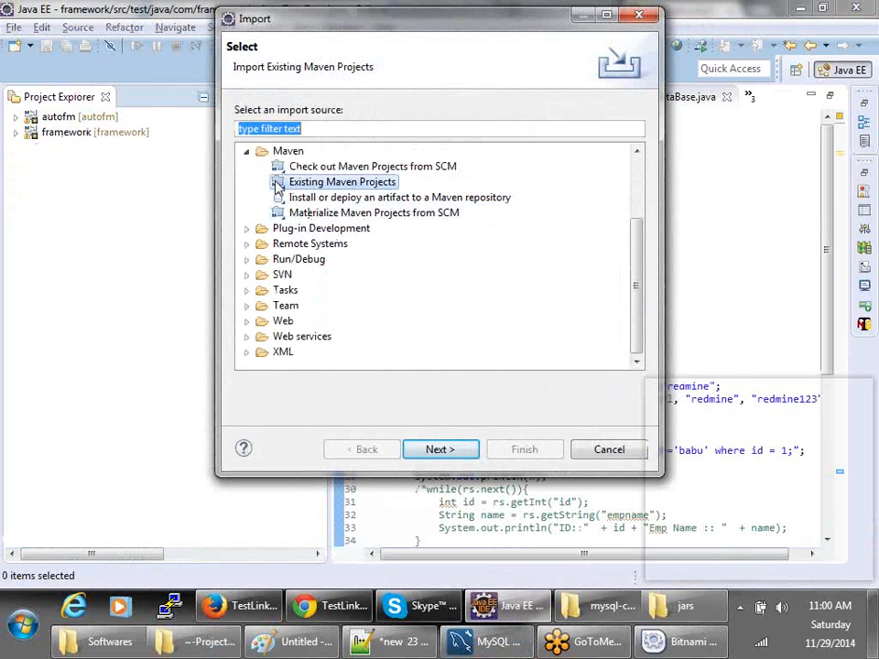
left_click(245, 152)
scroll(247, 183, "up", 1)
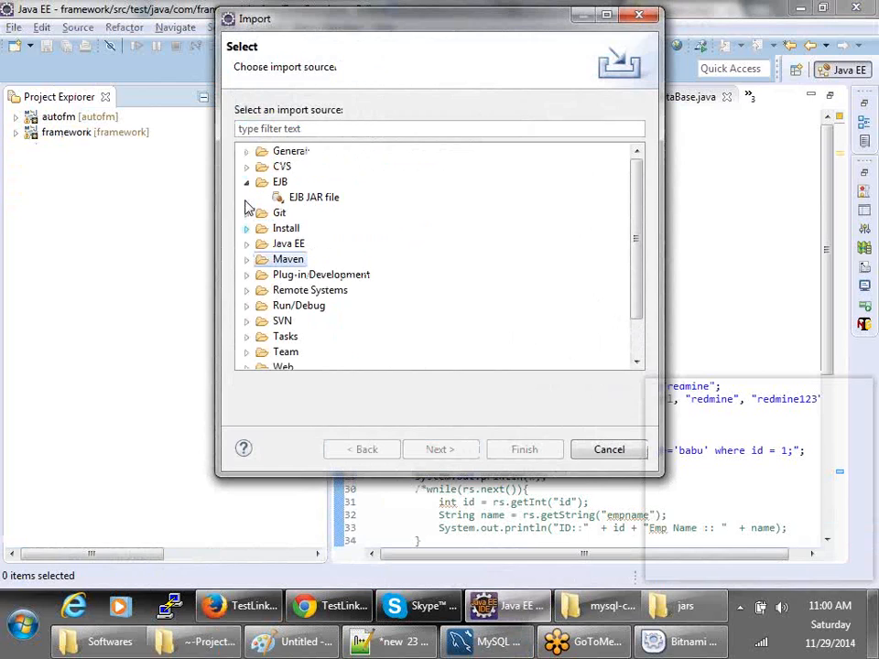
left_click(245, 152)
left_click(312, 181)
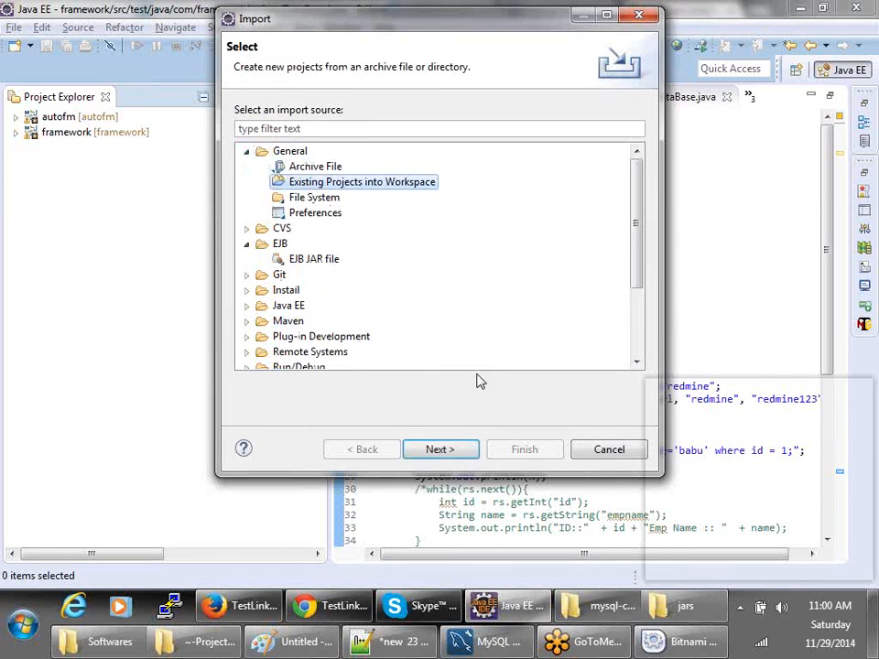
left_click(440, 449)
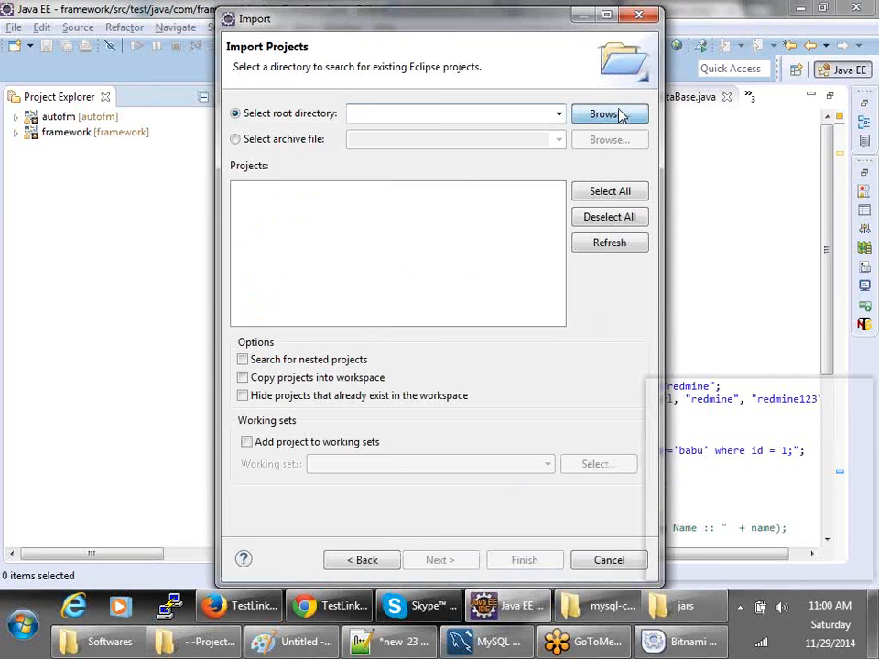
- Browse for the root directory, navigating to the Downloads folder
left_click(610, 114)
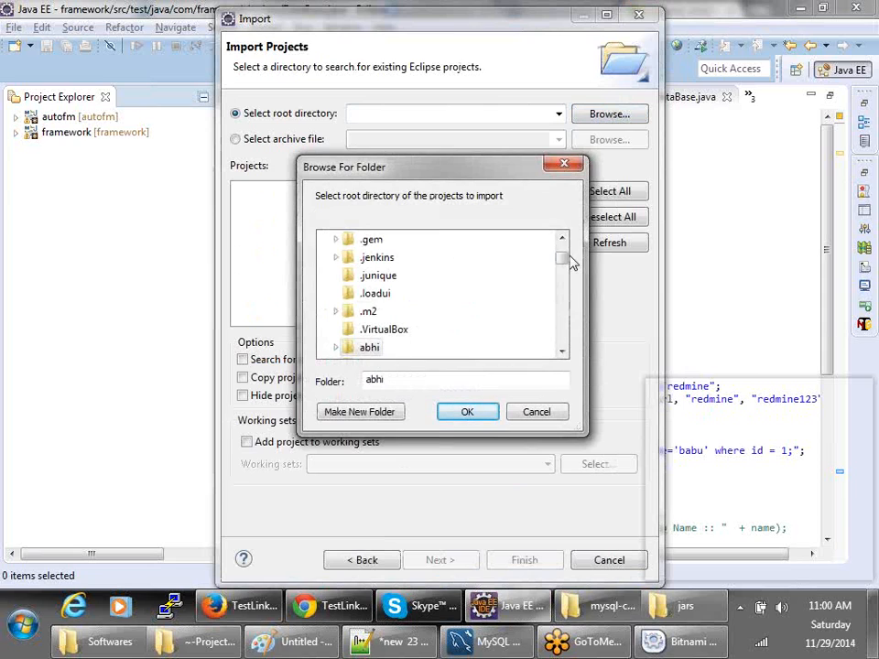
left_click_drag(565, 257, 561, 237)
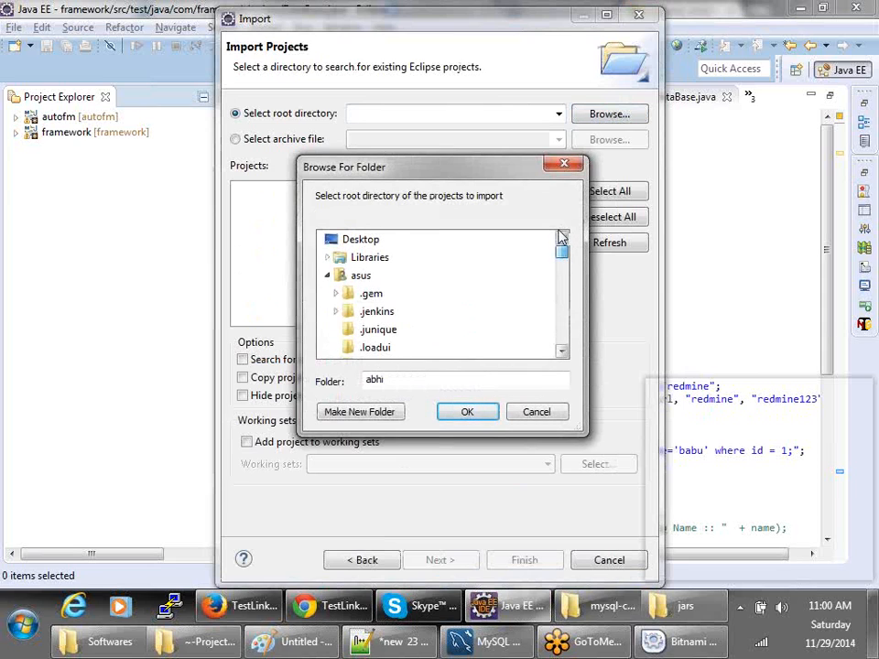
left_click(327, 276)
left_click(329, 293)
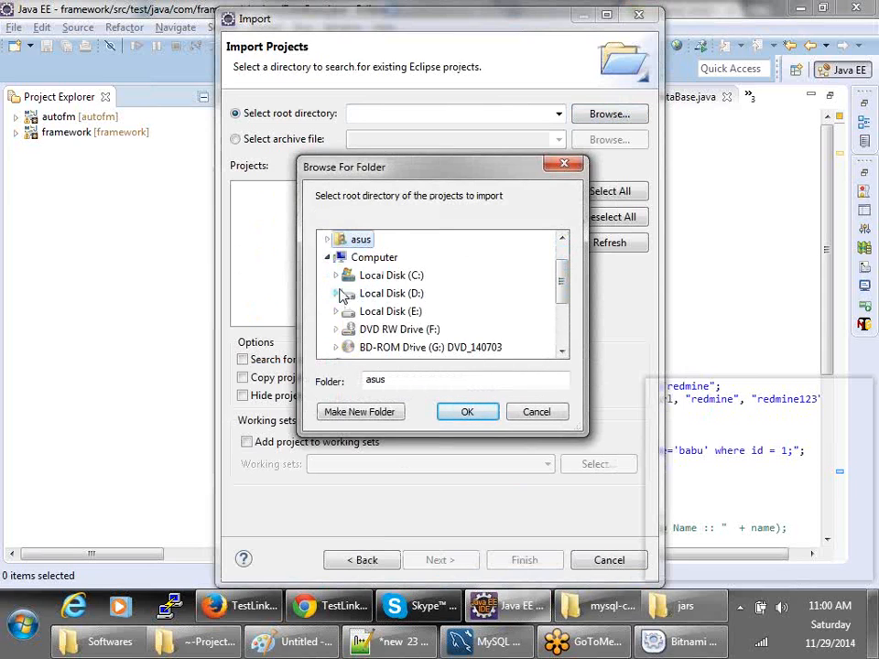
scroll(328, 277, "up", 1)
left_click(331, 280)
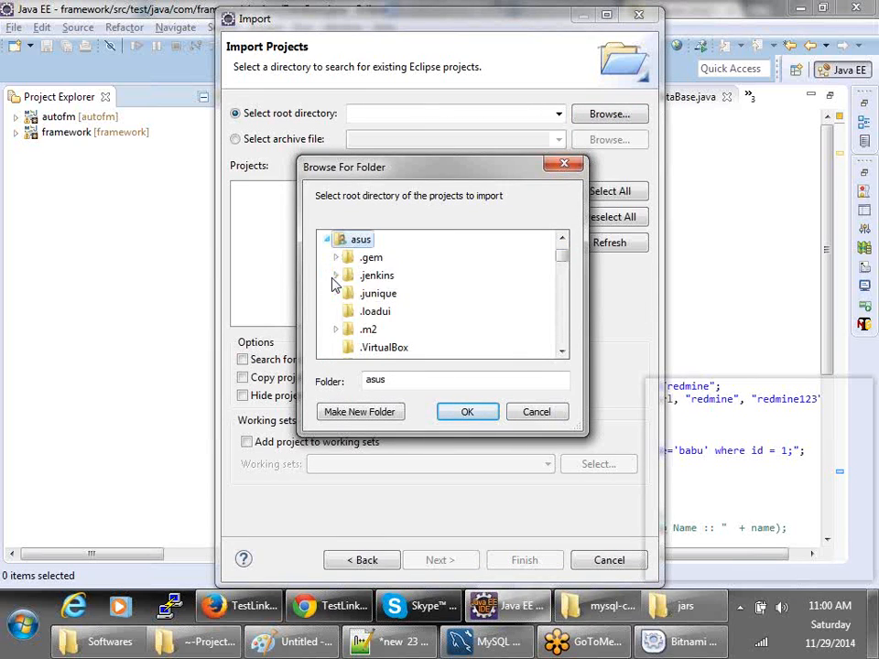
scroll(349, 338, "down", 4)
scroll(375, 326, "up", 2)
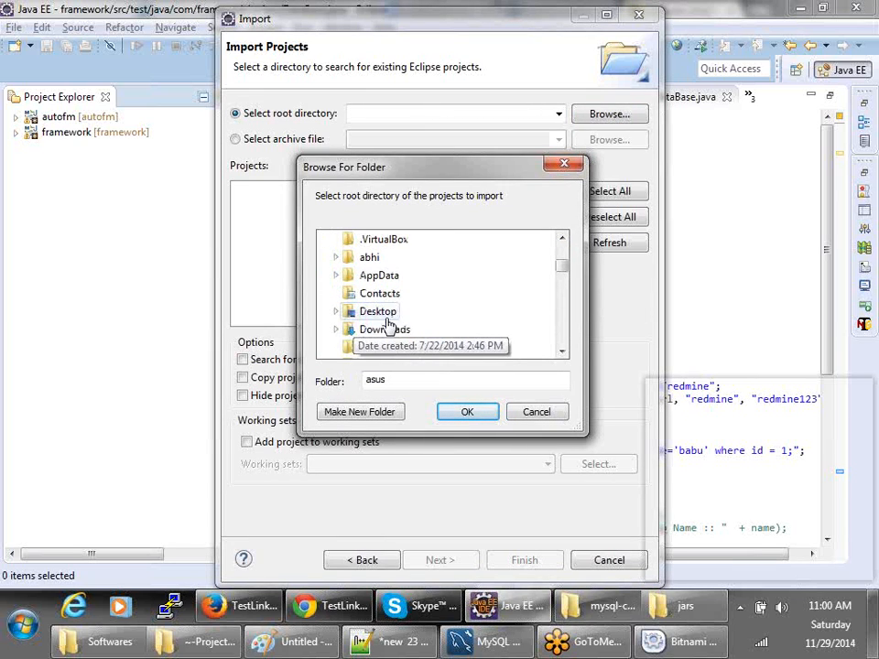
left_click(395, 329)
scroll(441, 356, "down", 3)
scroll(440, 353, "up", 1)
scroll(441, 338, "up", 3)
- Choose ~-Project-Hospital-management-system > hosp as root, finish the import, and expand hosp
left_click(403, 328)
double_click(418, 331)
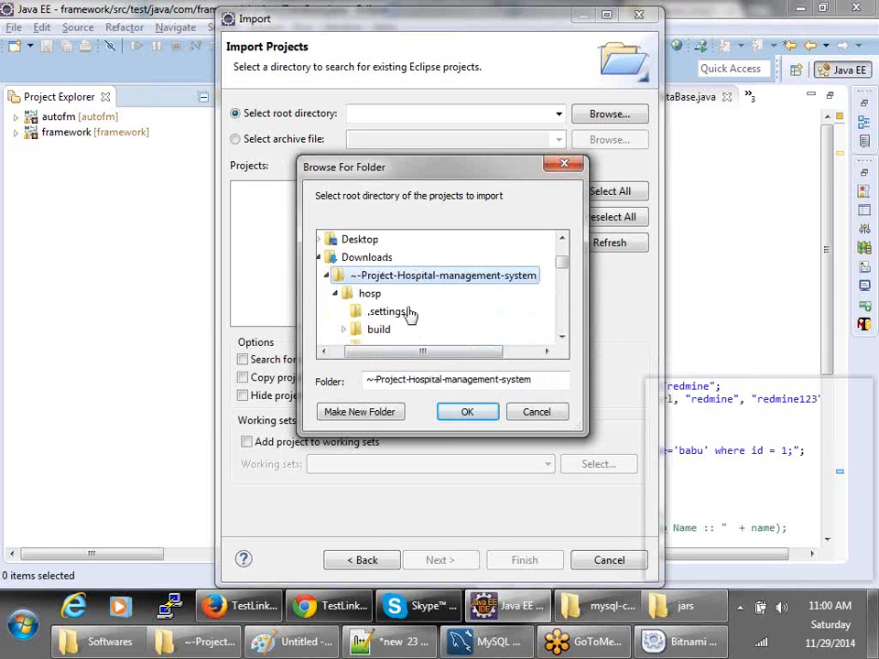
left_click(370, 293)
left_click(467, 412)
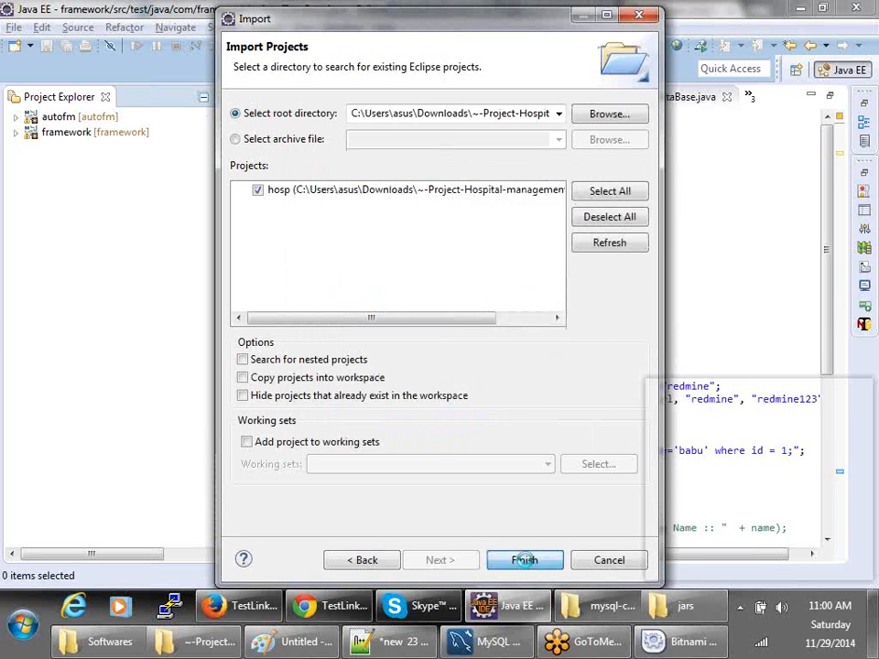
left_click(525, 561)
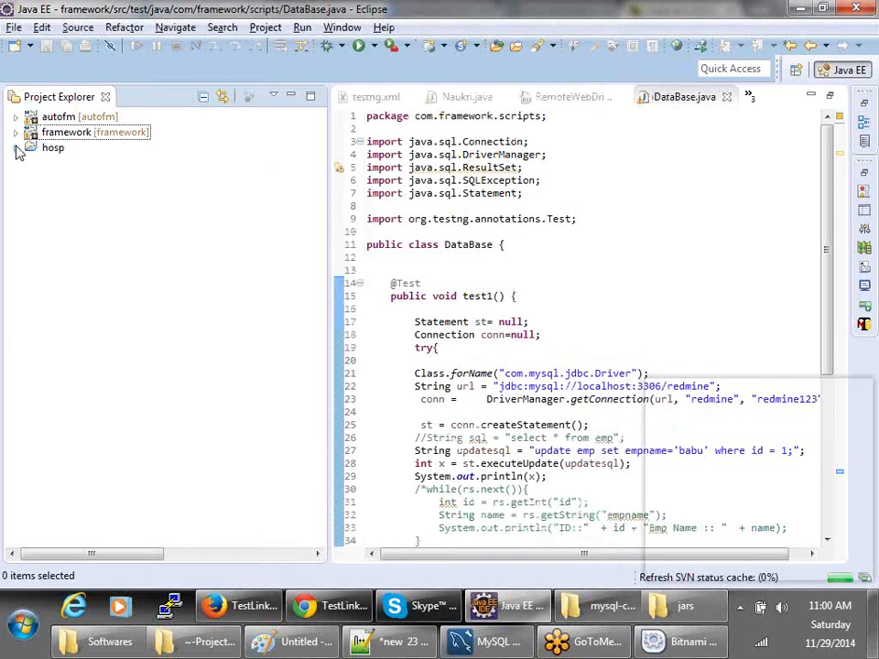
left_click(16, 149)
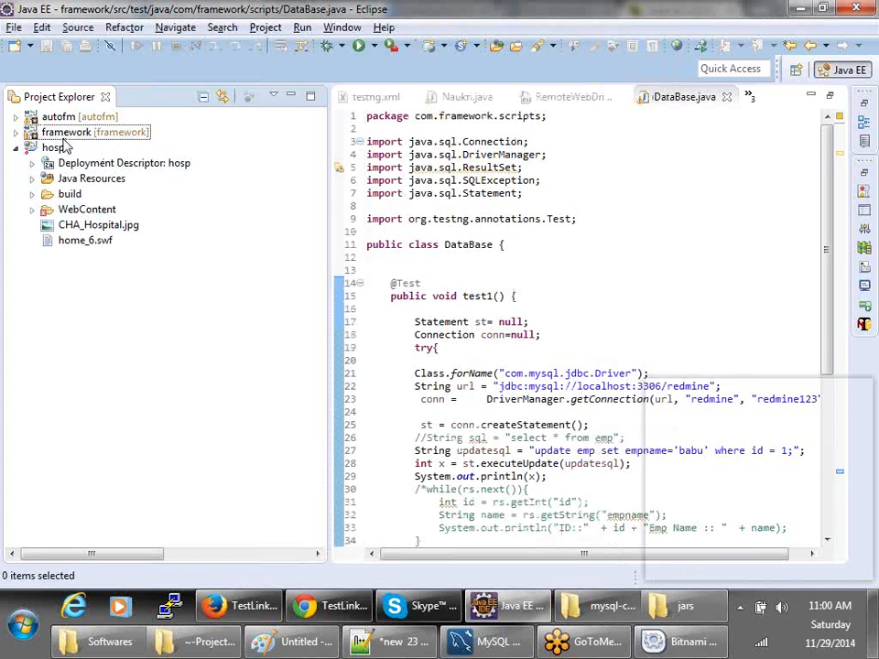
- Run hosp with Run on Server on a new Basic > J2EE Preview at localhost server
left_click(53, 148)
right_click(53, 147)
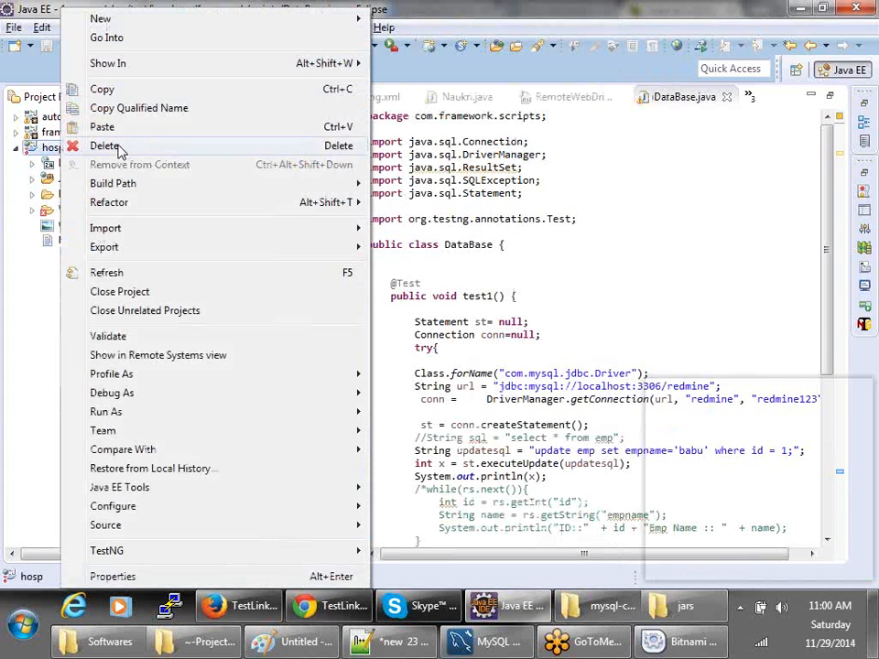
mouse_move(253, 414)
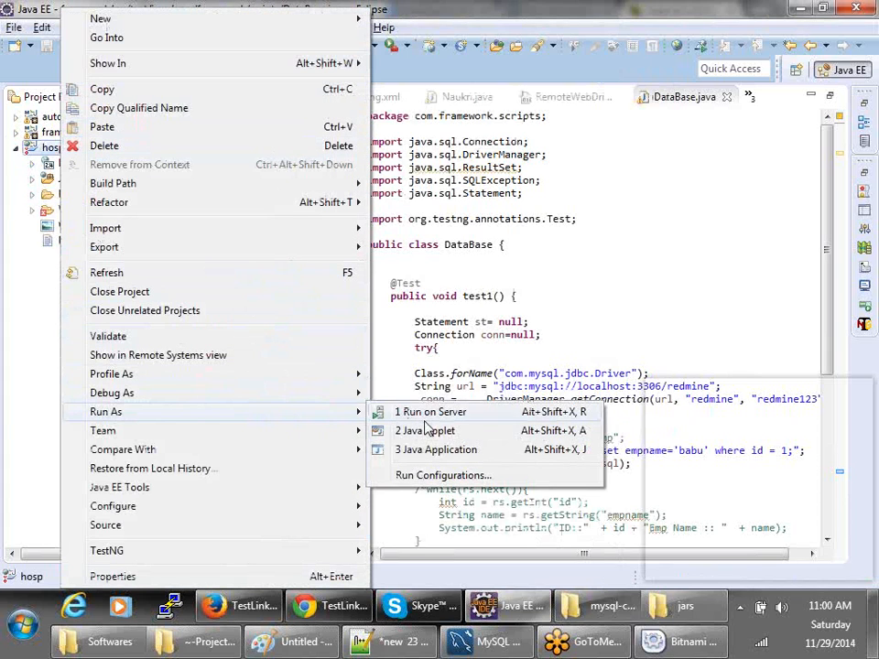
left_click(429, 413)
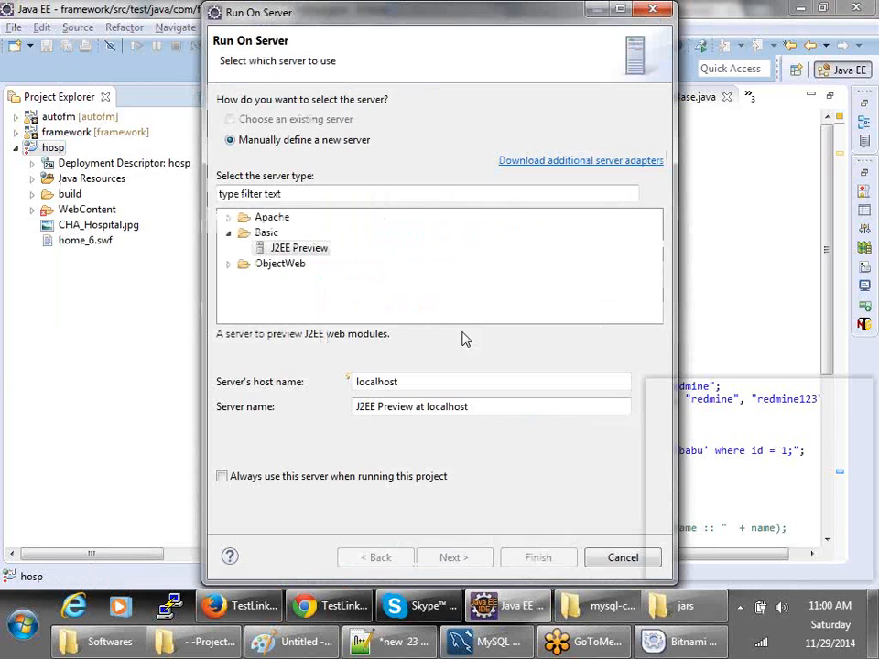
left_click(283, 254)
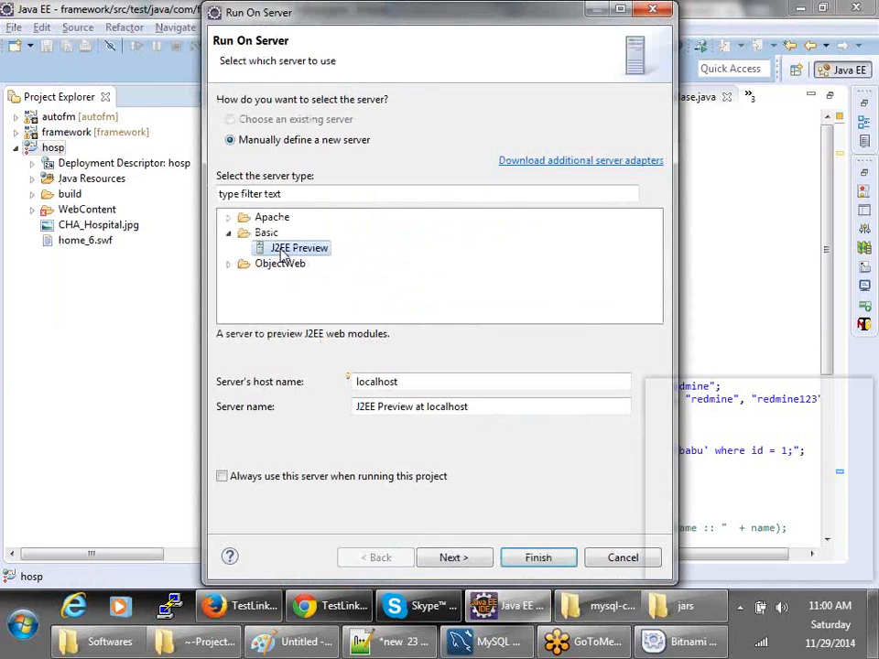
left_click(481, 559)
left_click(526, 560)
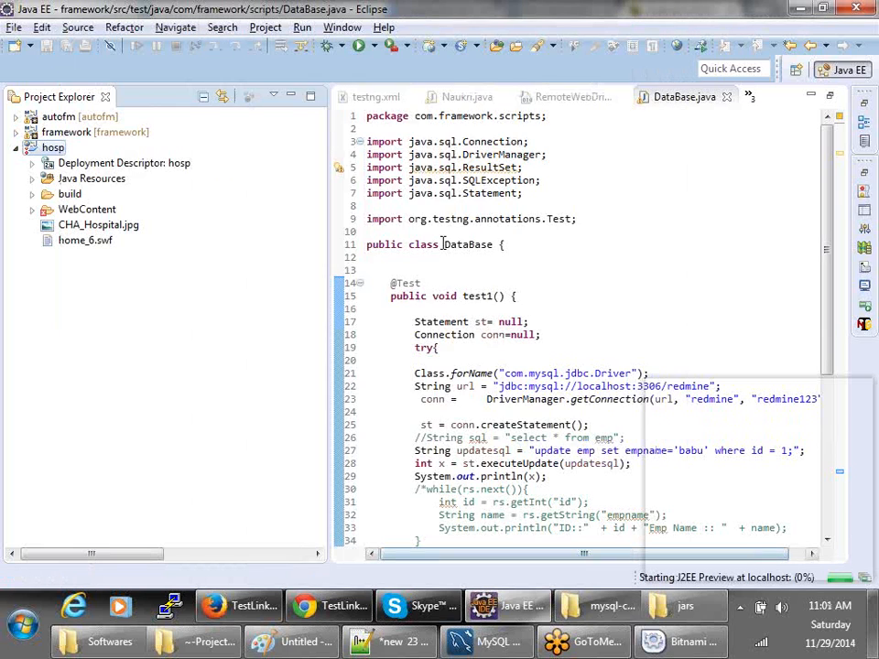
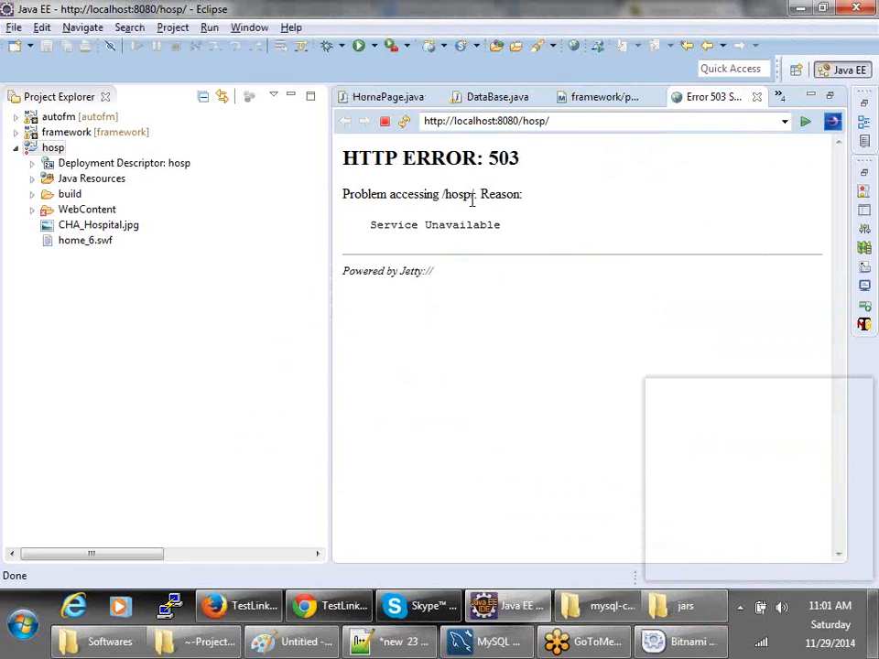
- Select the Service Unavailable error text, then run the hosp project with Run on Server
triple_click(492, 200)
triple_click(483, 224)
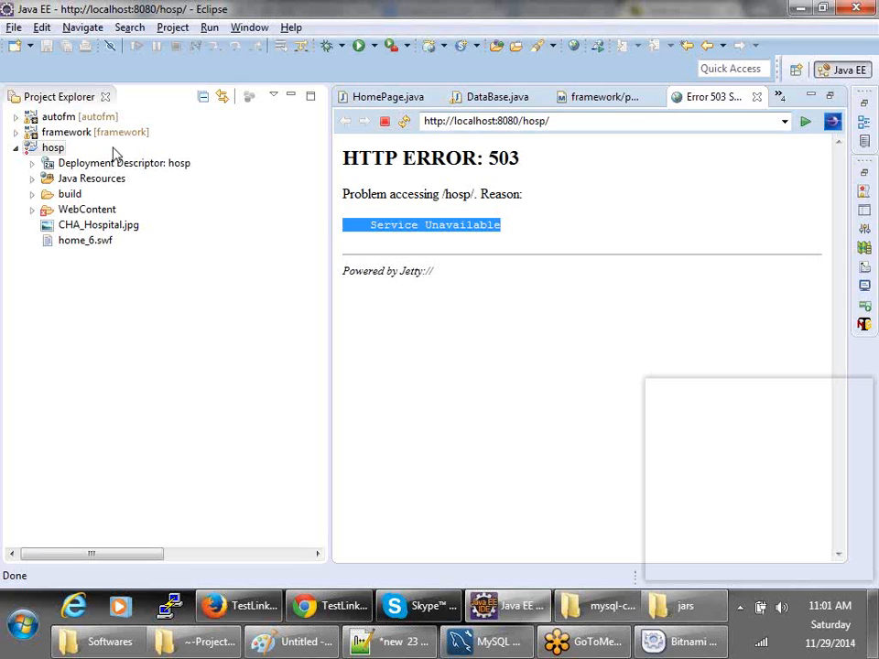
right_click(58, 147)
mouse_move(173, 412)
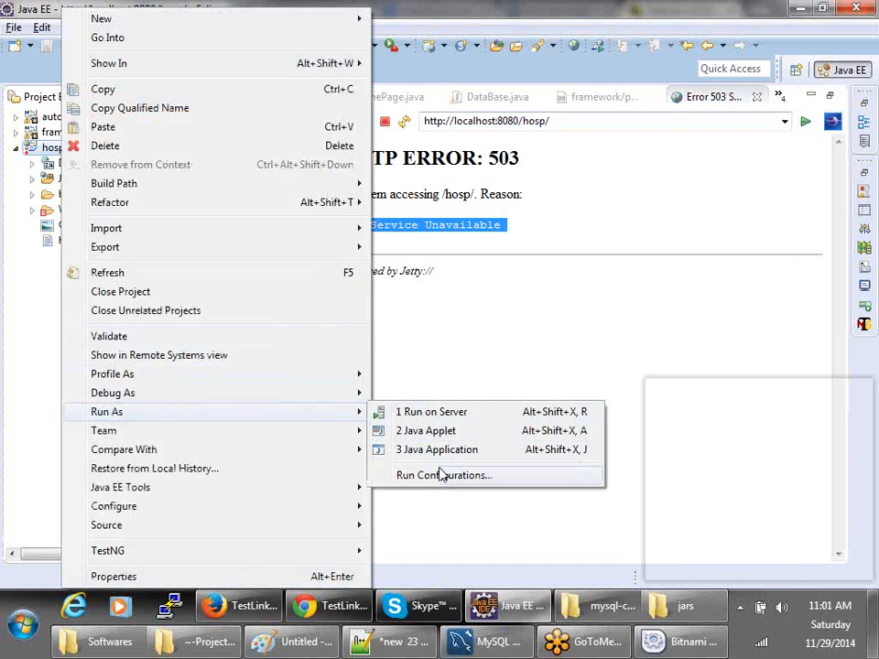
left_click(432, 412)
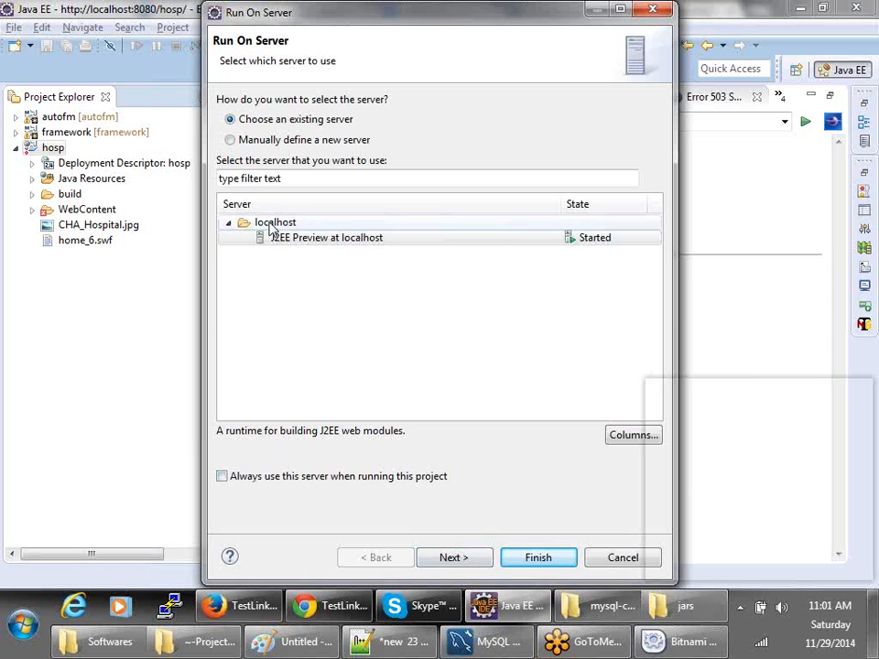
- Manually define a new Apache Tomcat v7.0 Server and continue to its installation settings
left_click(229, 223)
left_click(229, 140)
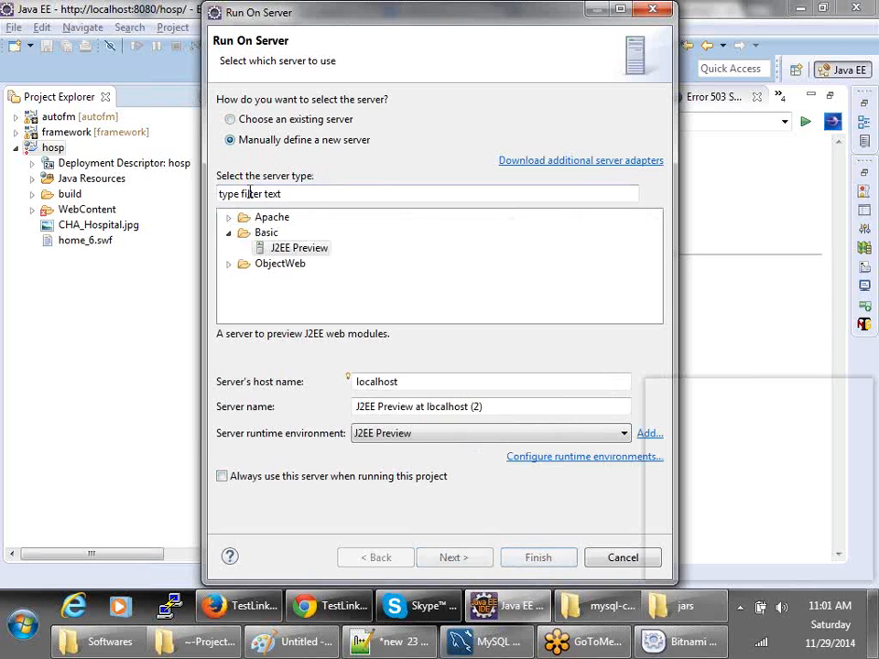
left_click(228, 217)
scroll(298, 261, "down", 2)
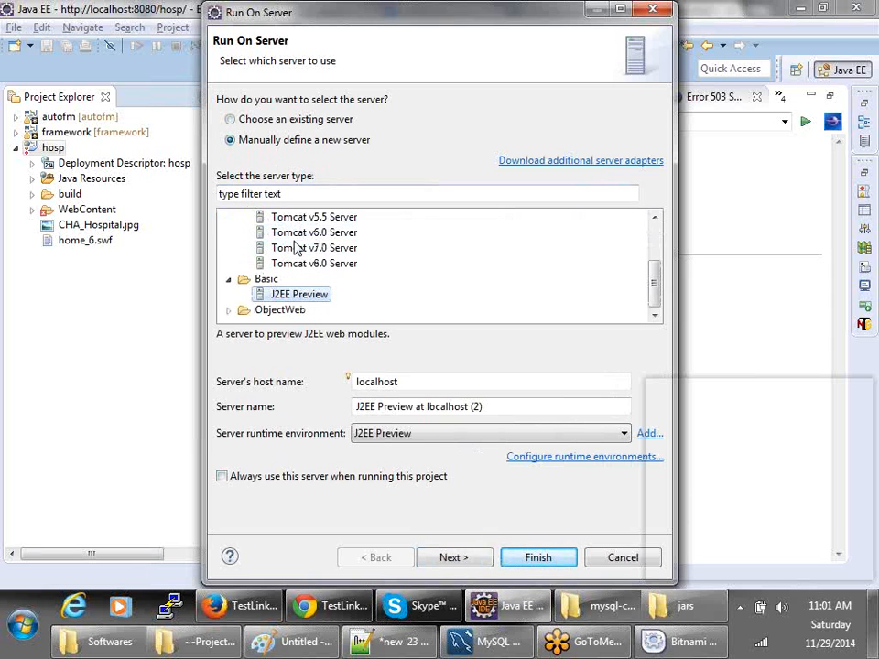
left_click(281, 248)
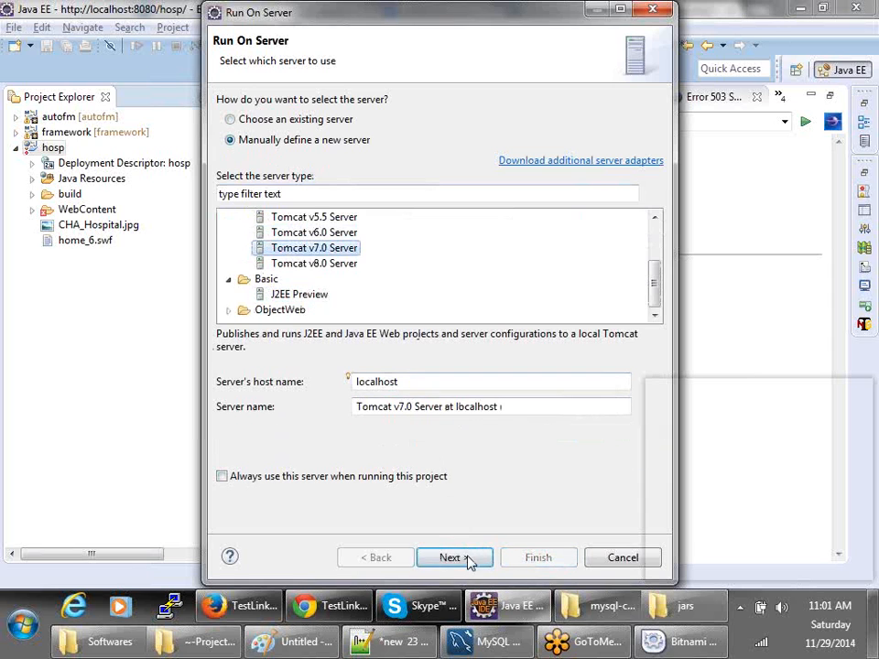
left_click(466, 558)
- Set the Tomcat installation directory to C:\apache-tomcat-7.0.53 and finish the server setup
left_click(597, 163)
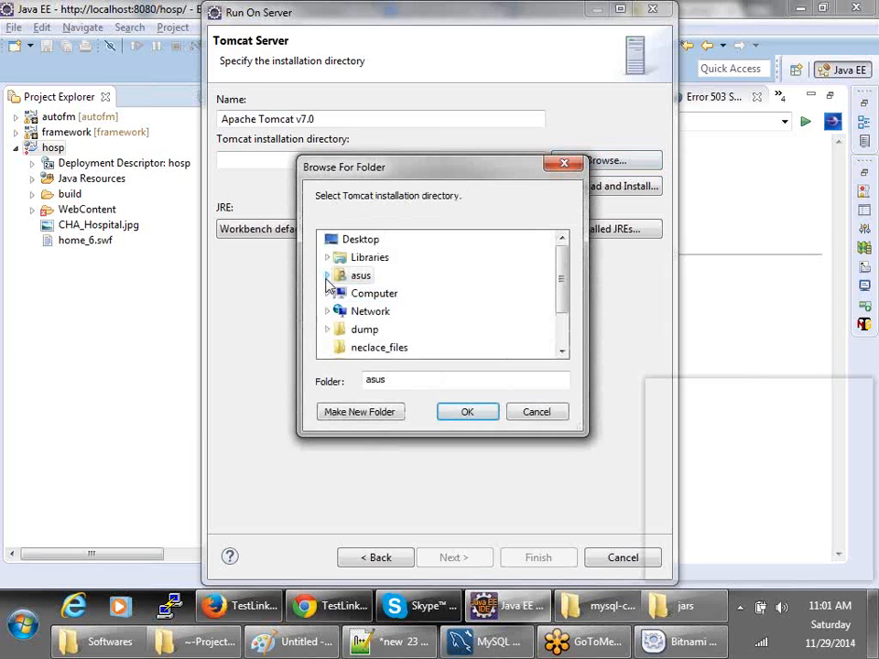
left_click(328, 293)
left_click(335, 276)
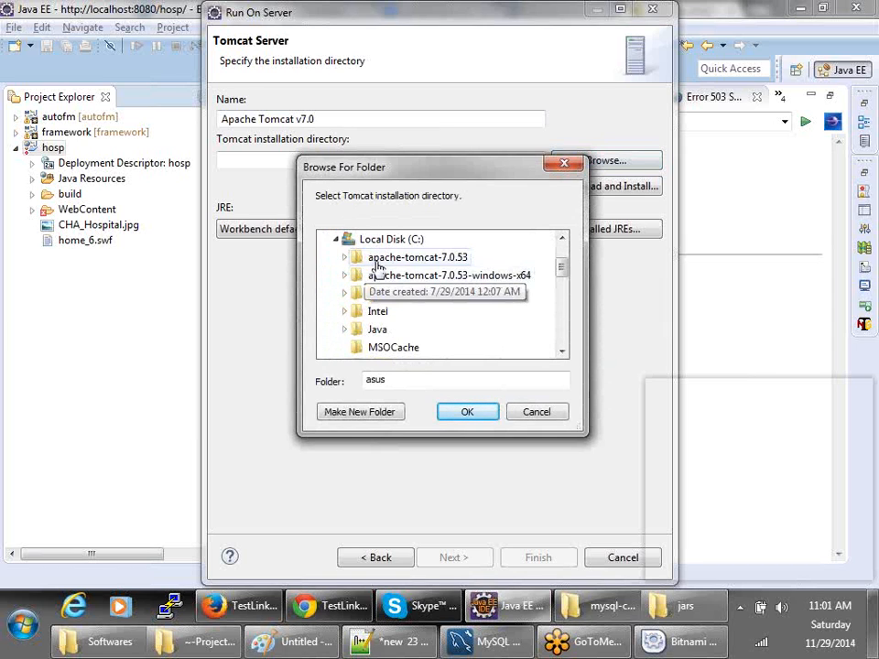
left_click(376, 263)
scroll(463, 350, "down", 3)
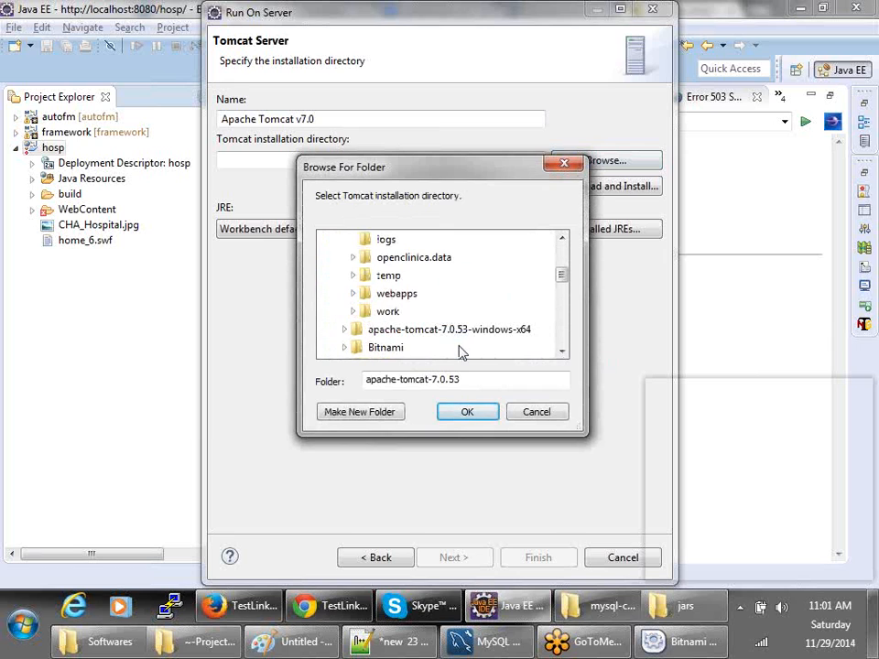
left_click(463, 413)
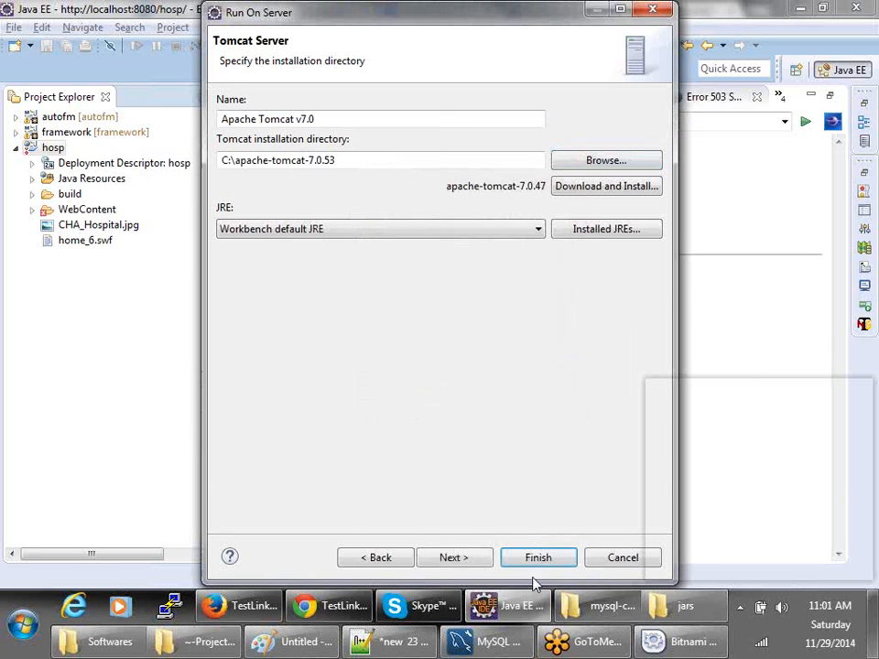
left_click(453, 561)
left_click(547, 559)
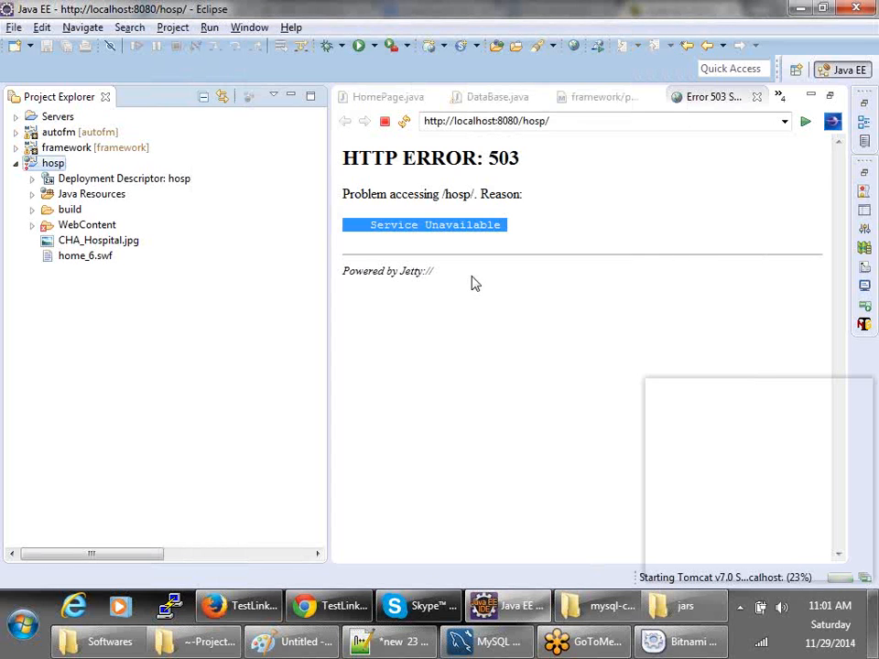
- Check the startup progress, dismiss the port 8080 in-use error, and bring up the hosp folder window
left_click(848, 575)
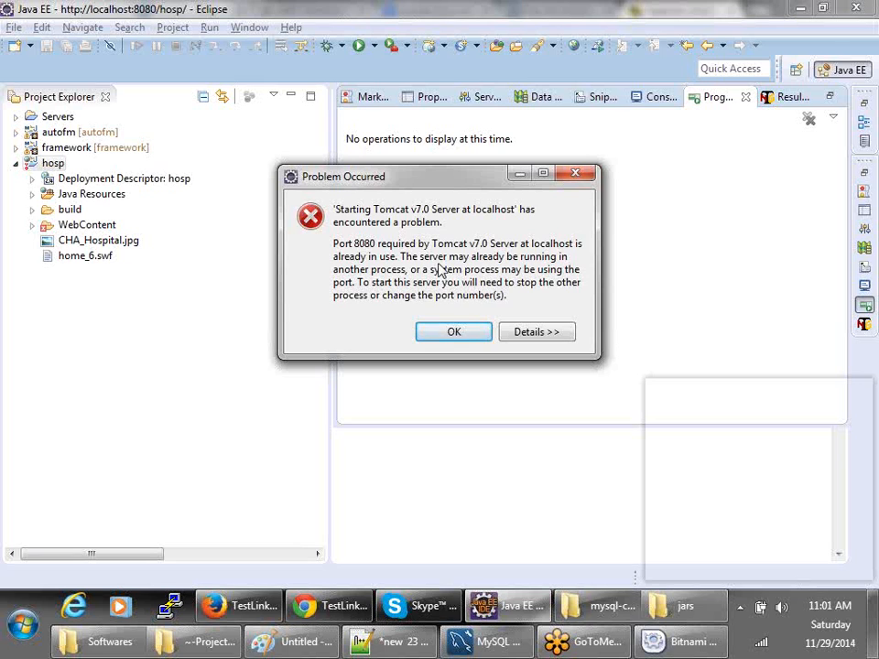
left_click(467, 333)
left_click(197, 641)
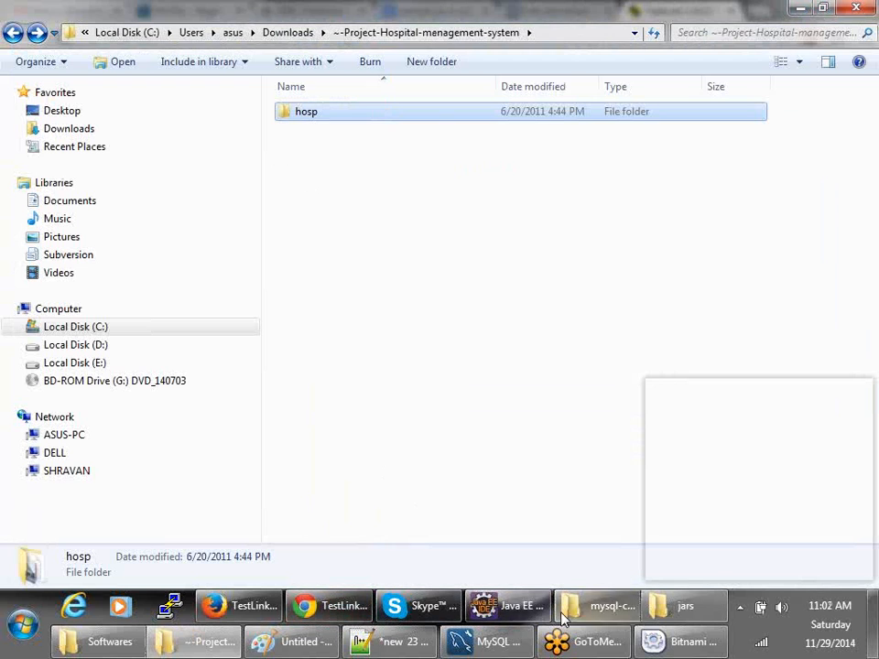
- Go to C:\apache-tomcat-7.0.53 in Explorer and inspect its webapps folder
left_click(600, 606)
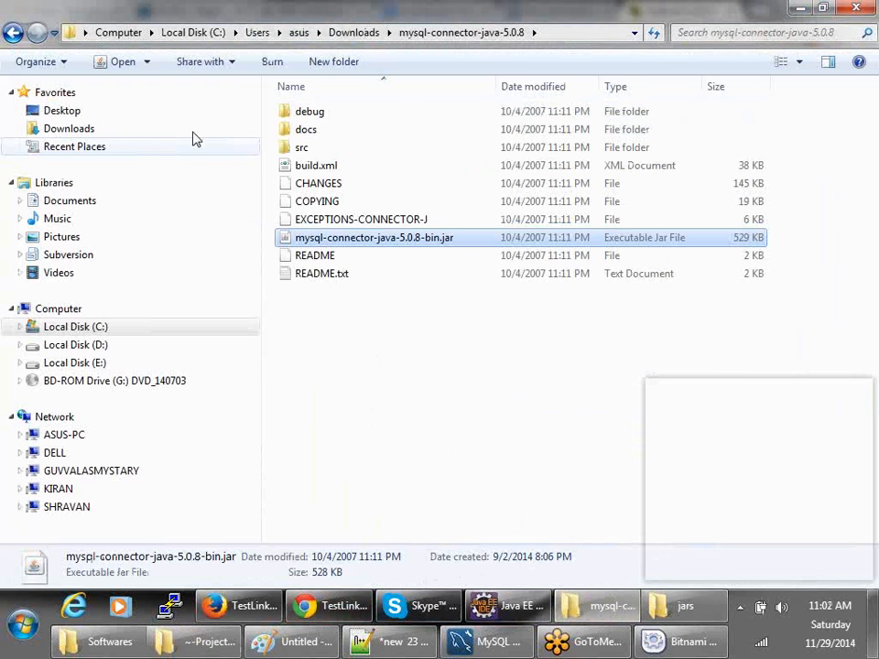
left_click(82, 329)
double_click(311, 112)
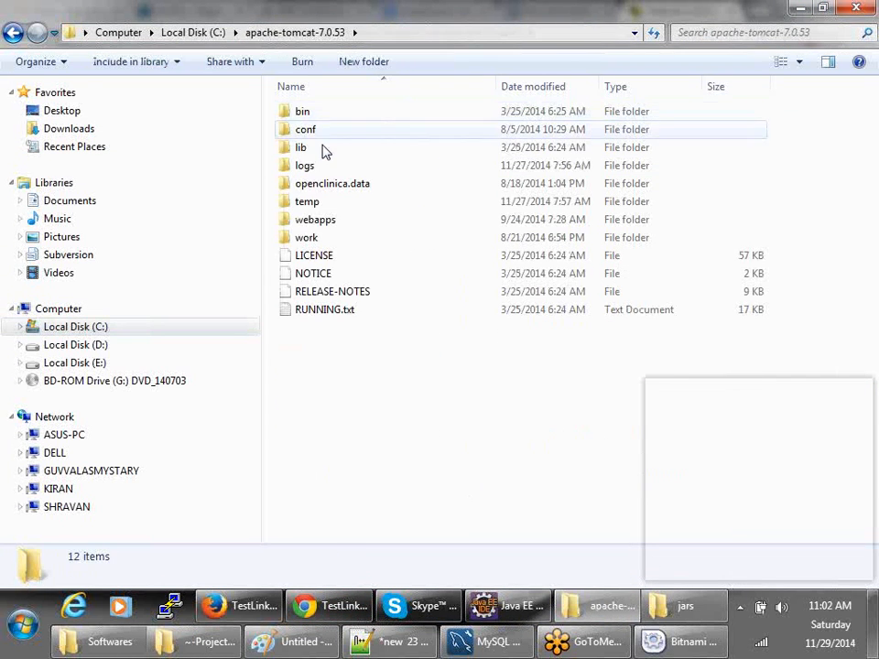
left_click(319, 225)
double_click(319, 225)
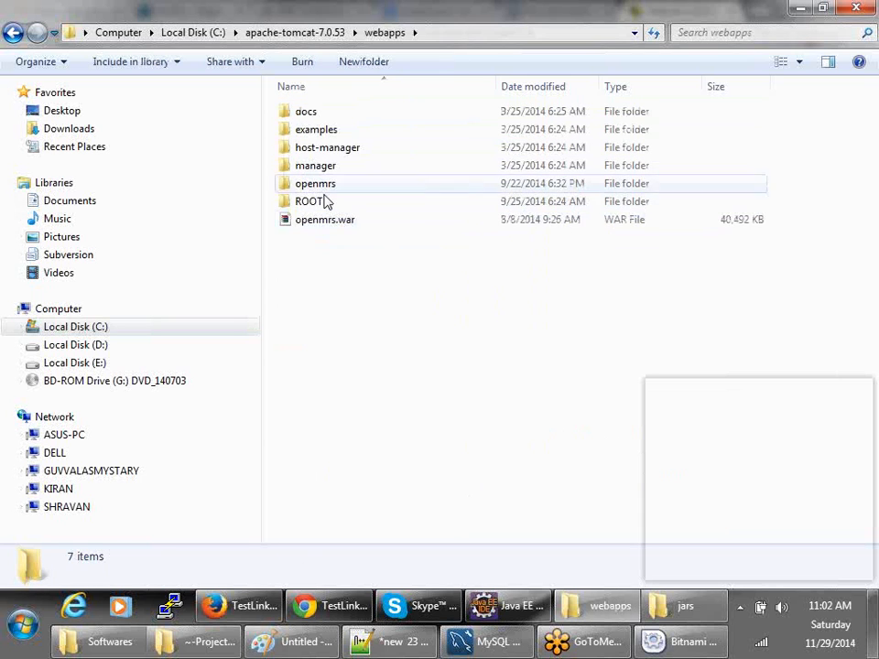
left_click(11, 33)
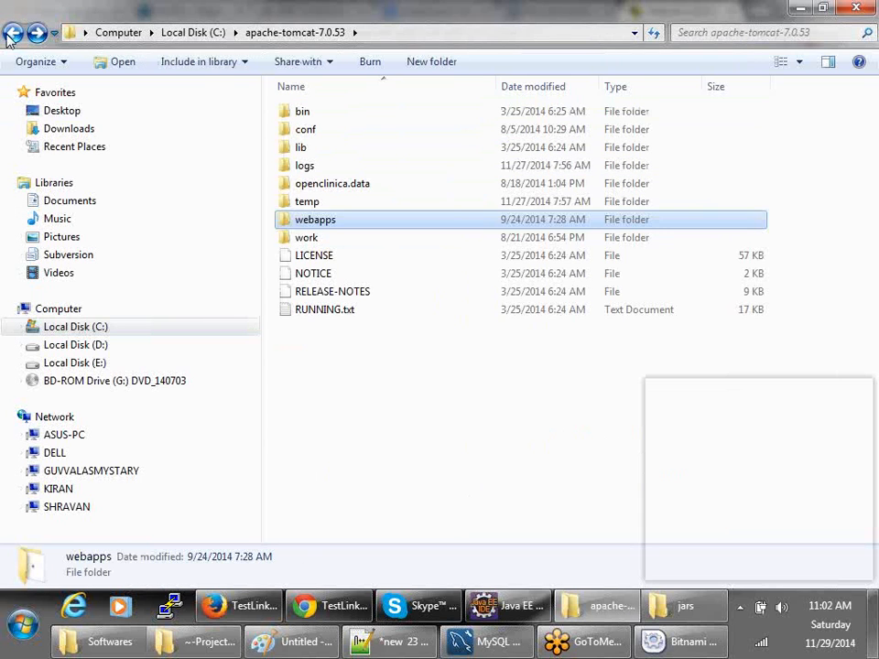
- Run startup.bat from the bin folder and scroll through the Tomcat console output
double_click(278, 110)
left_click(343, 440)
double_click(334, 400)
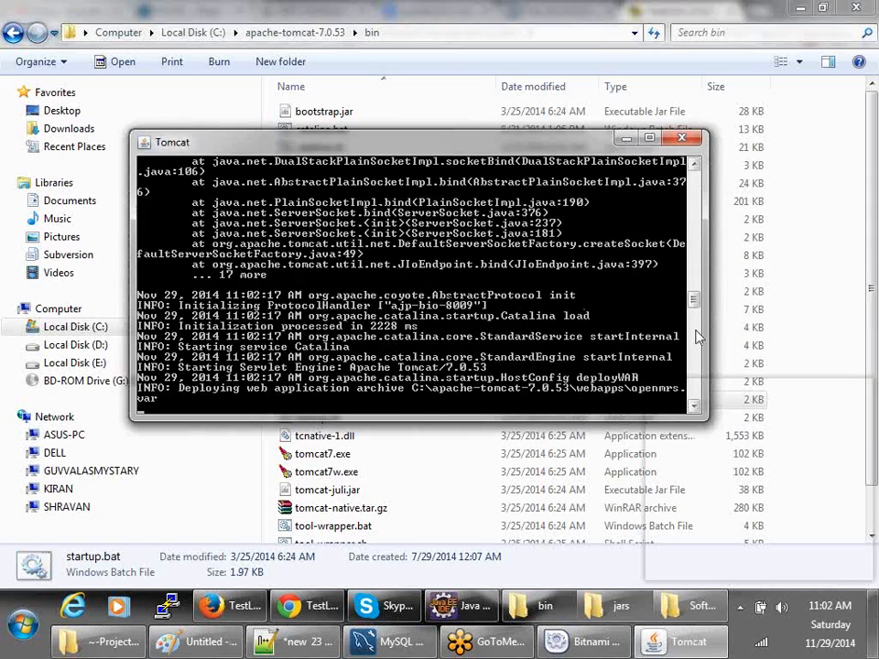
left_click_drag(694, 300, 695, 225)
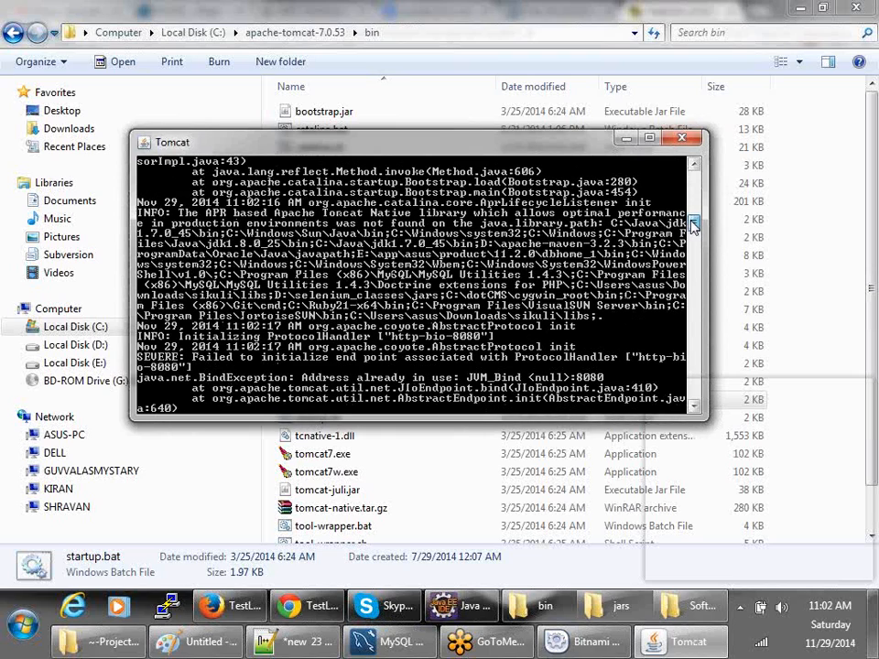
left_click_drag(695, 226, 694, 307)
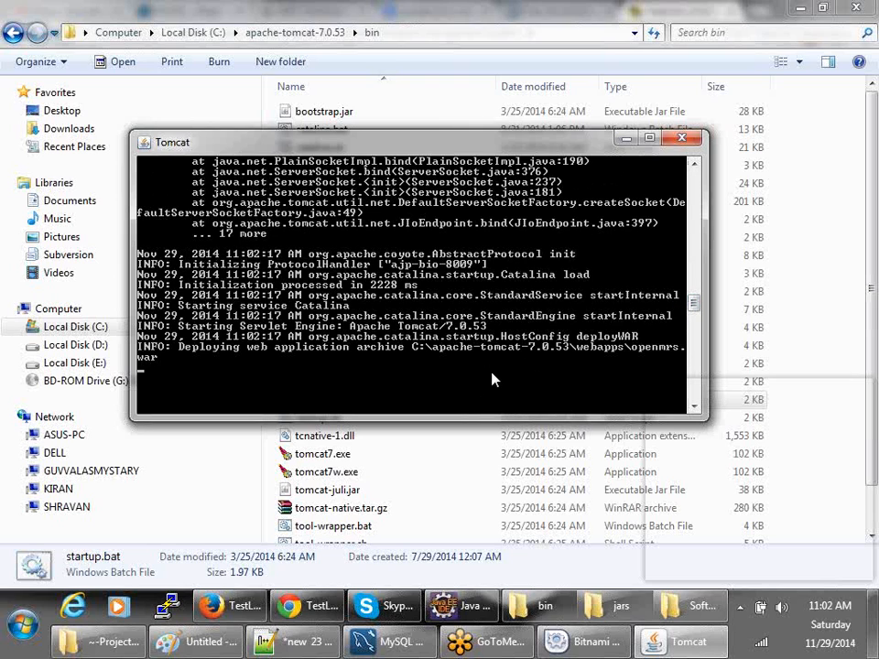
- Open the Bitnami TestLink Stack manager from the tray, verify MySQL and Apache are running, and close it
left_click(740, 606)
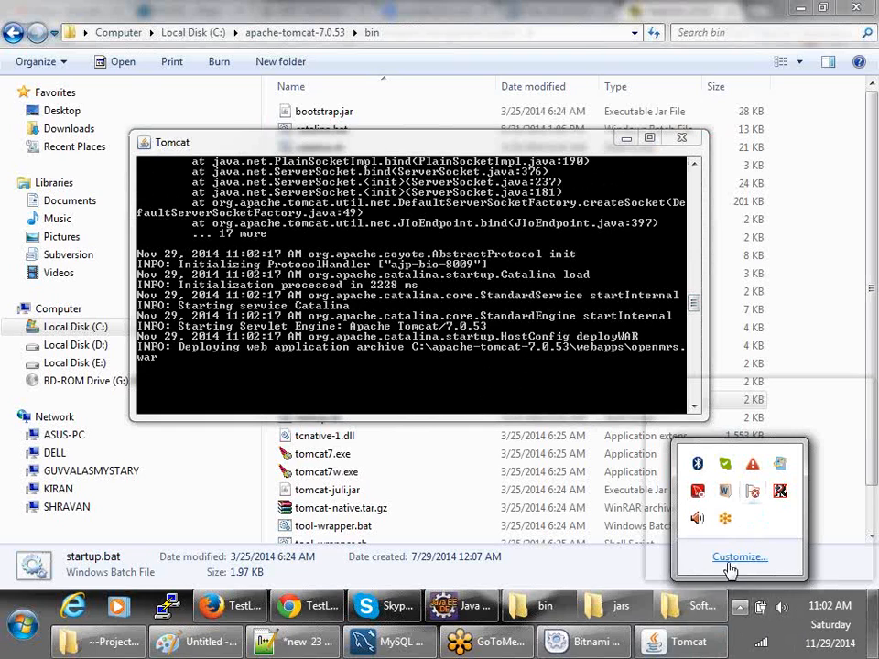
left_click(586, 642)
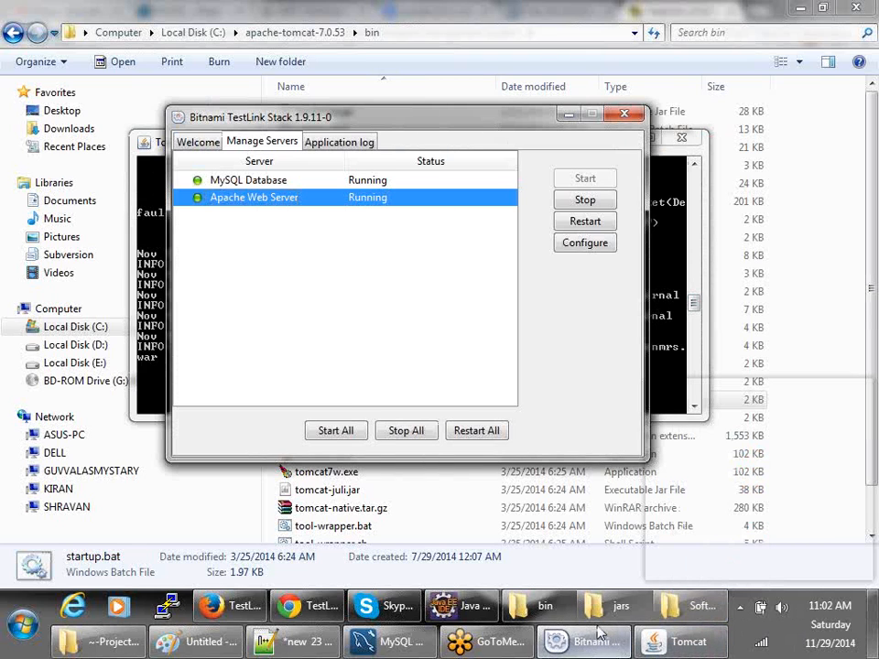
left_click(266, 180)
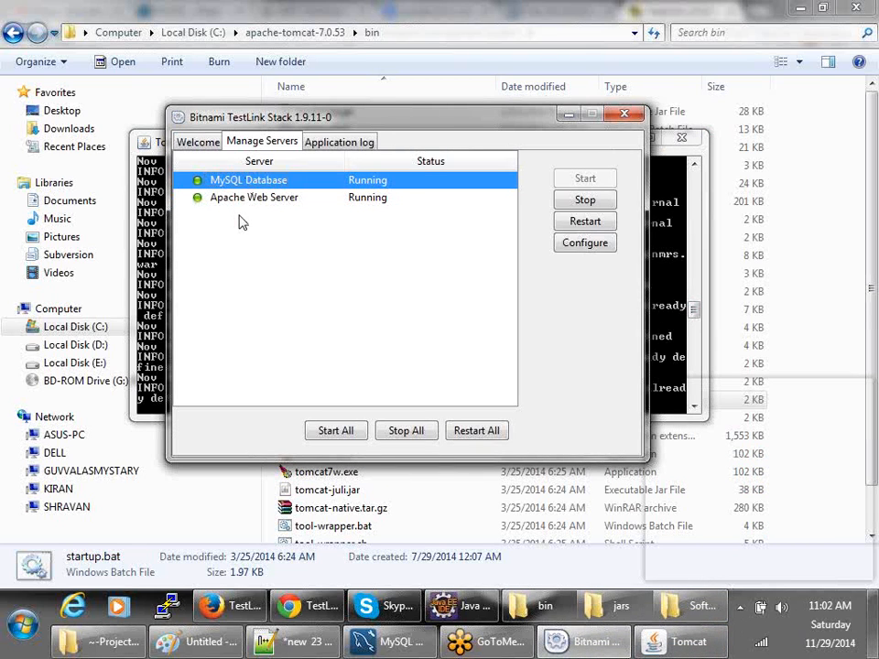
left_click(207, 144)
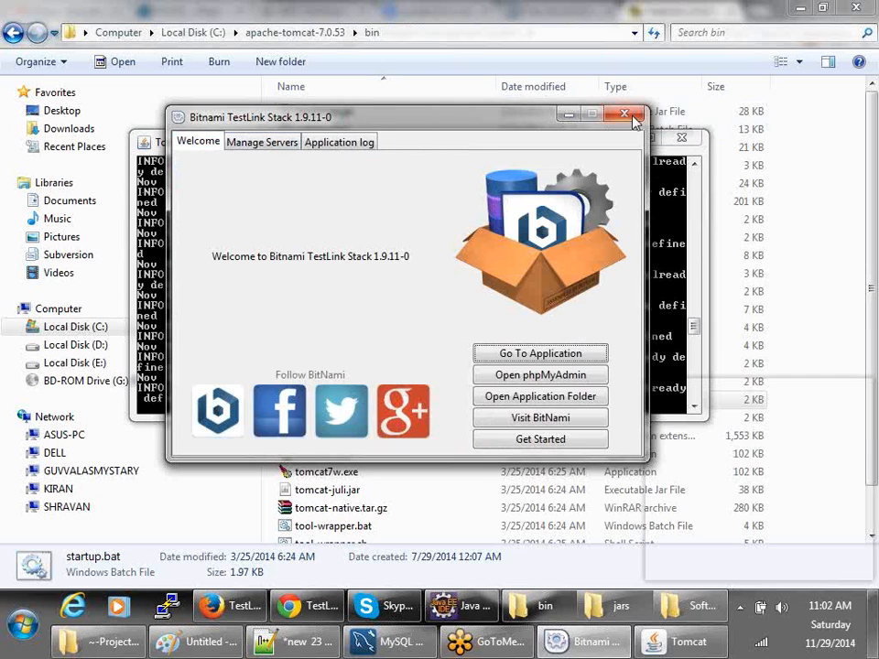
left_click(624, 113)
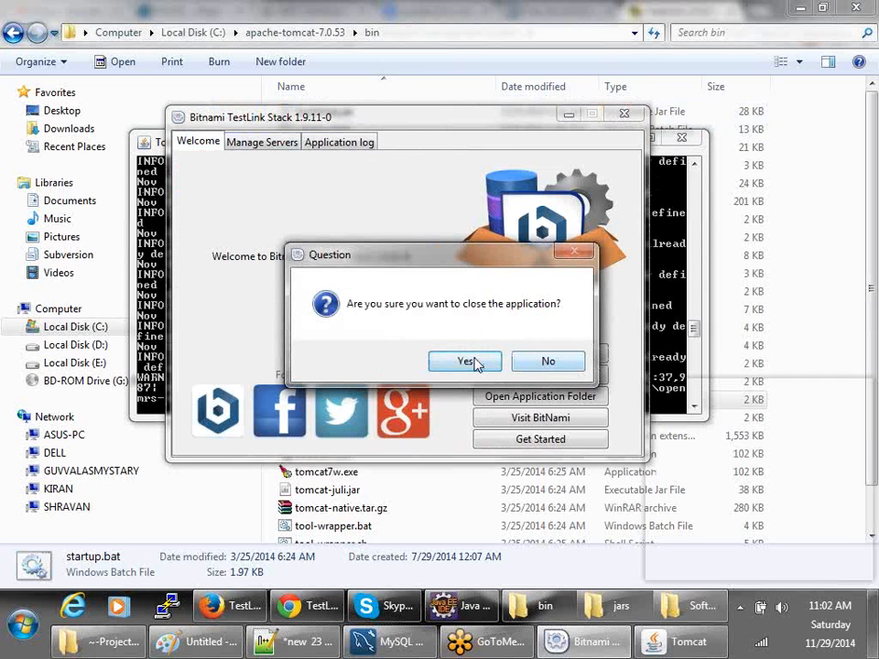
left_click(474, 361)
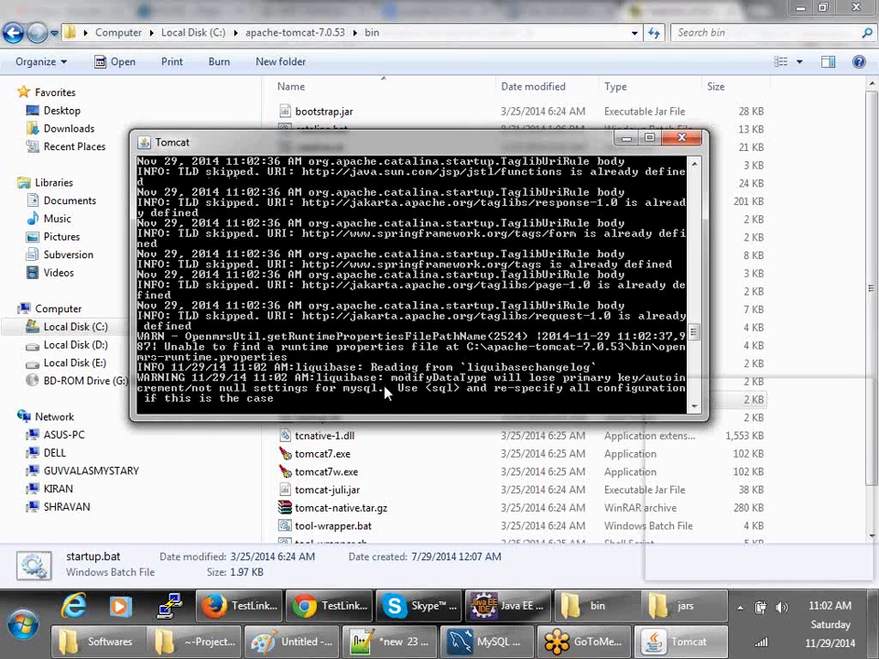
- Switch to TestLink in Chrome, open the slokam project's Test Specification, and show its test suite operations
left_click(240, 607)
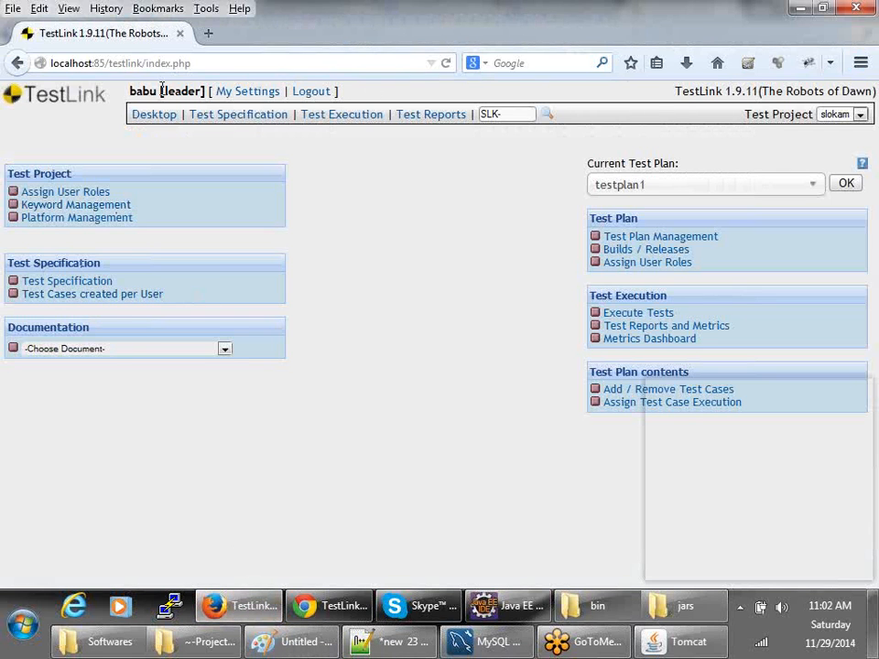
left_click(328, 606)
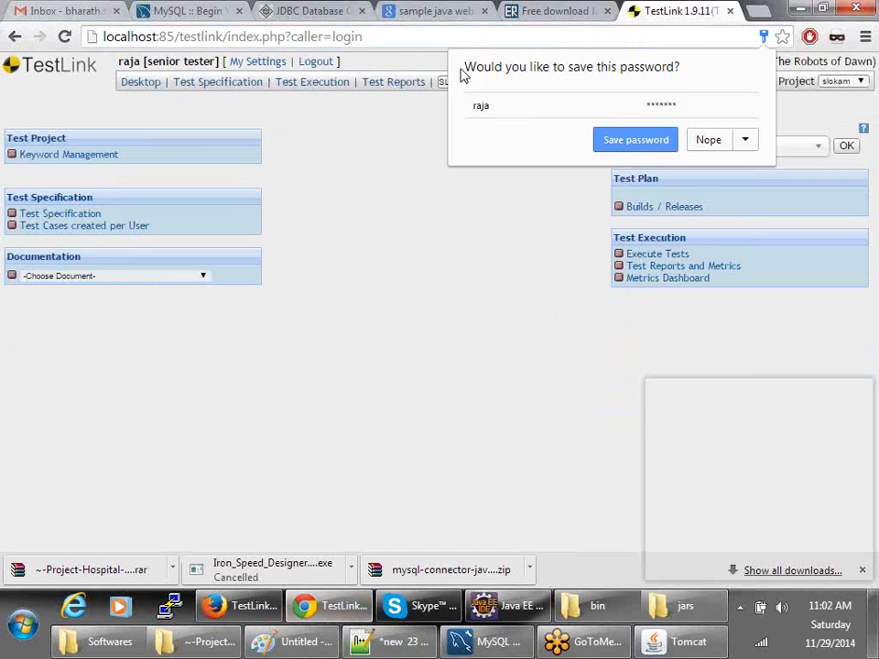
left_click(533, 325)
left_click(38, 215)
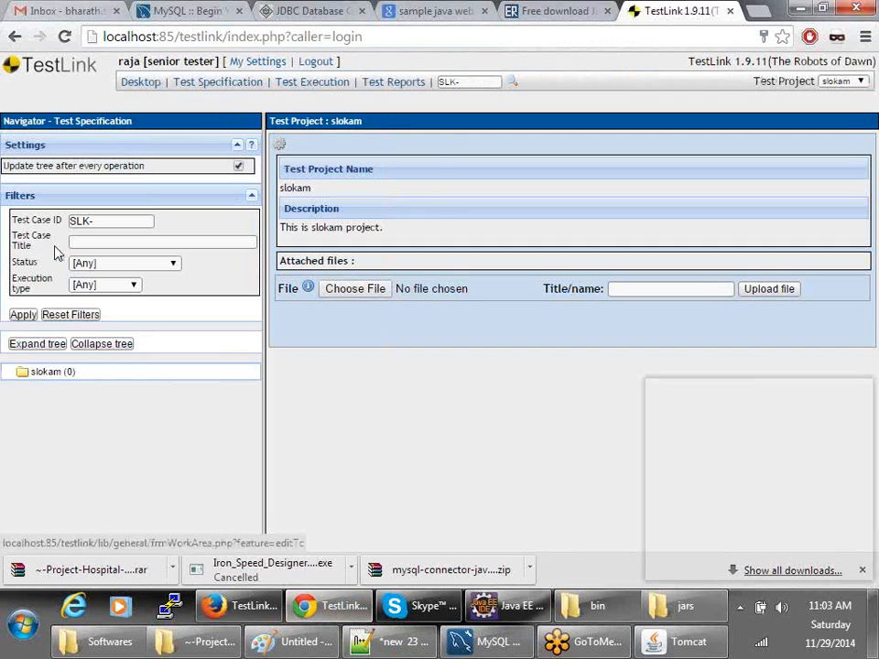
left_click(48, 375)
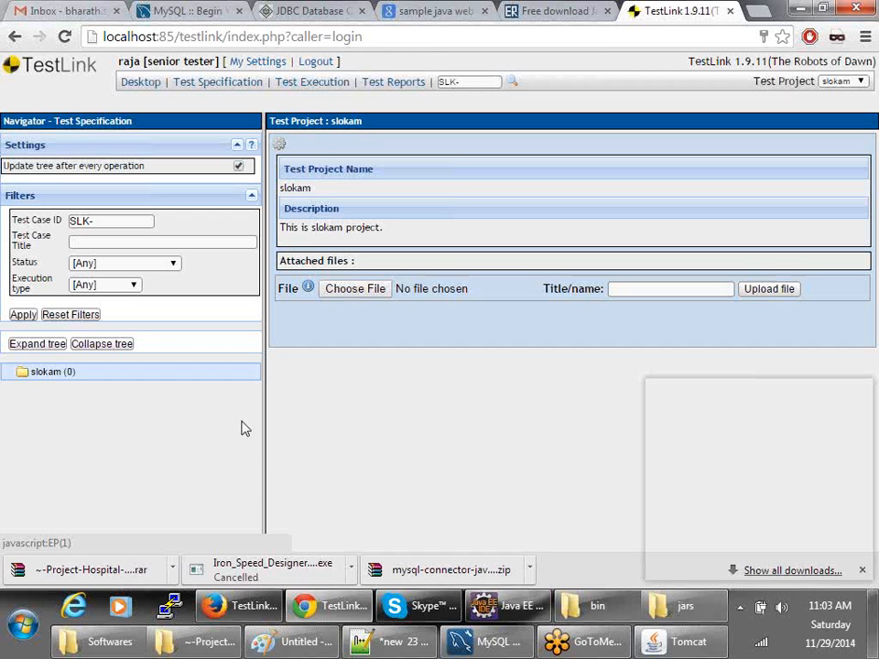
left_click(279, 145)
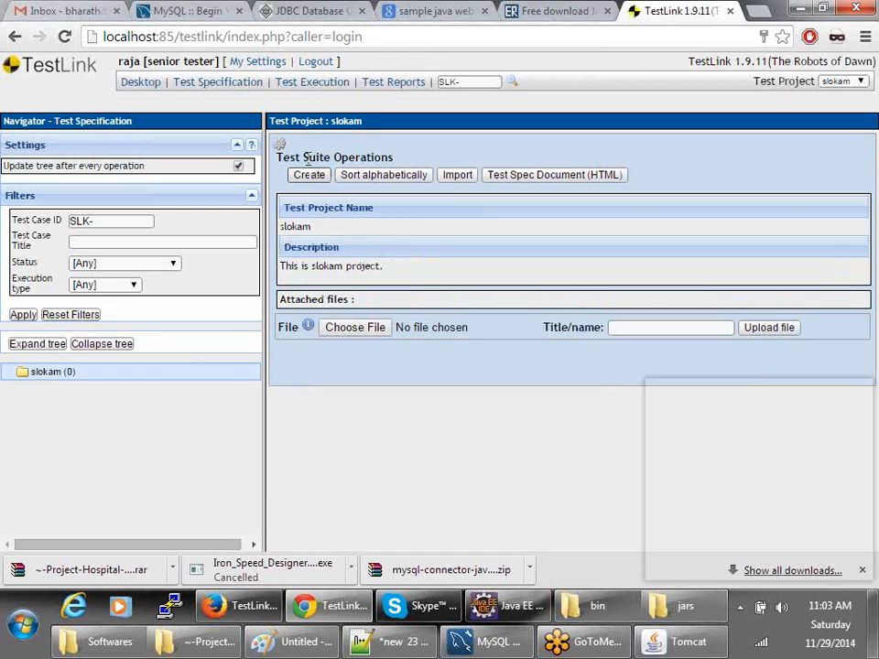
- Create test suite 'login' with details 'This suite describes about login.'
left_click(308, 176)
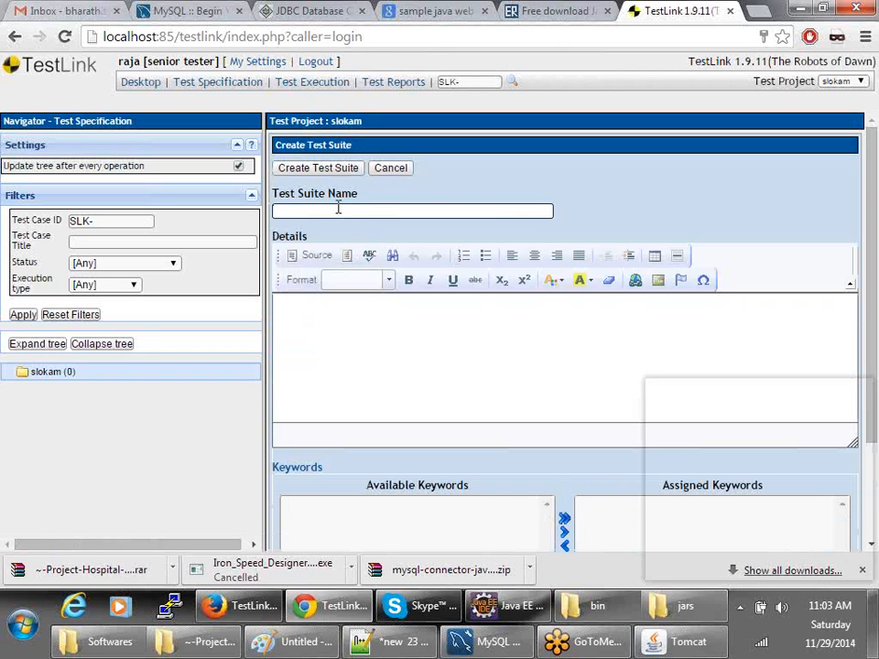
left_click(336, 210)
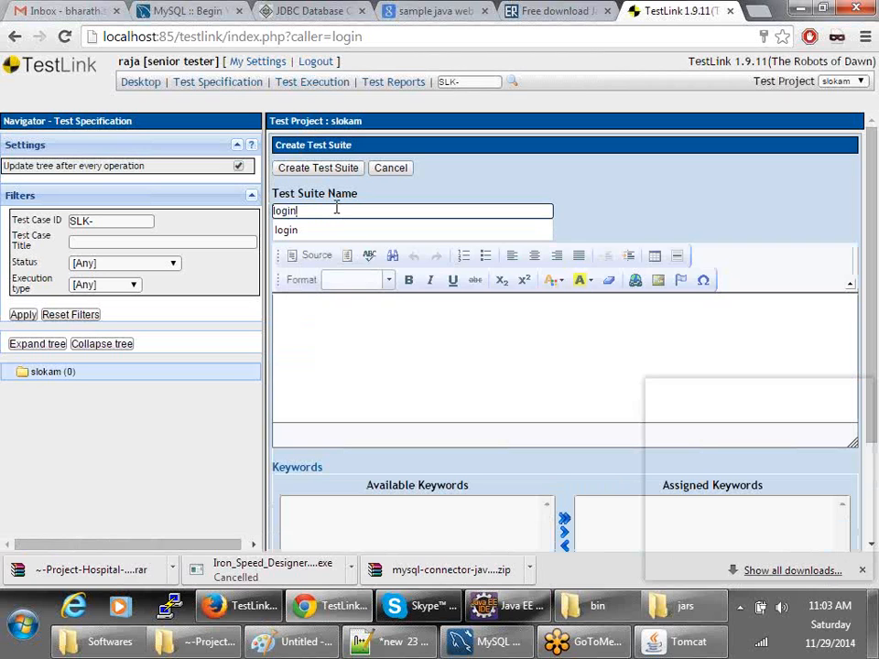
left_click(346, 355)
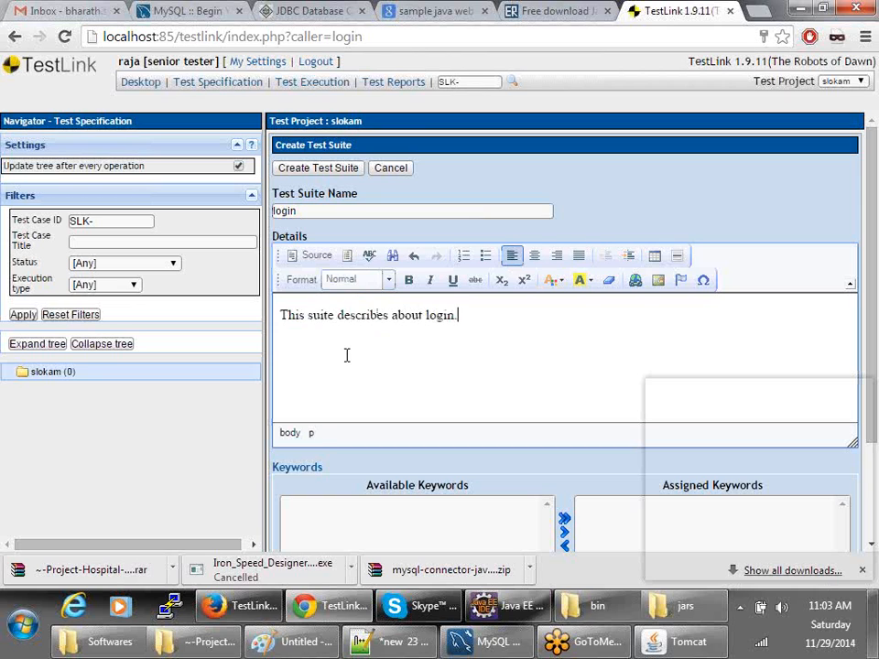
scroll(345, 357, "down", 3)
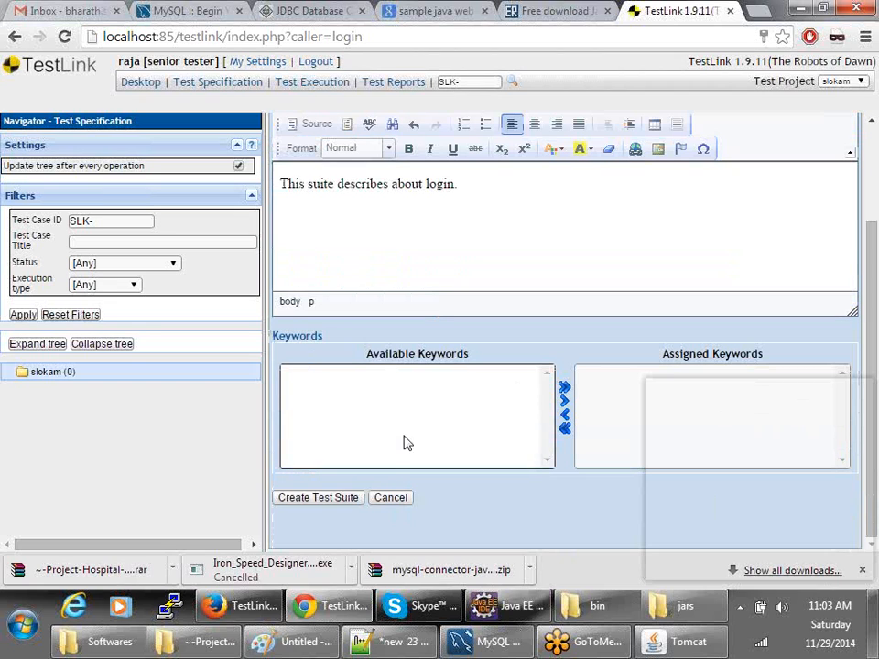
left_click(317, 499)
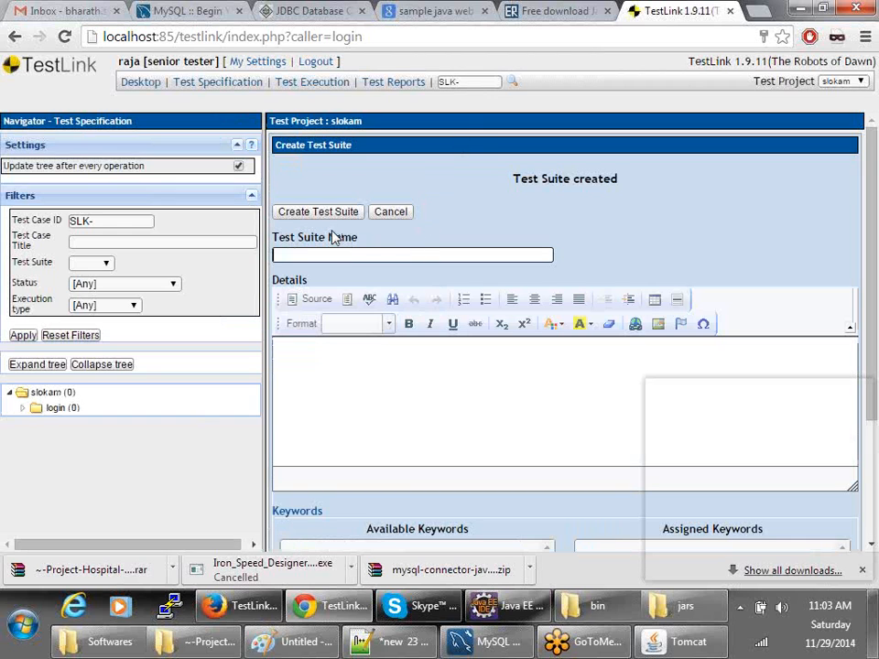
- Cancel the new-suite form, select the login suite, and show its suite and test case operations
left_click(42, 410)
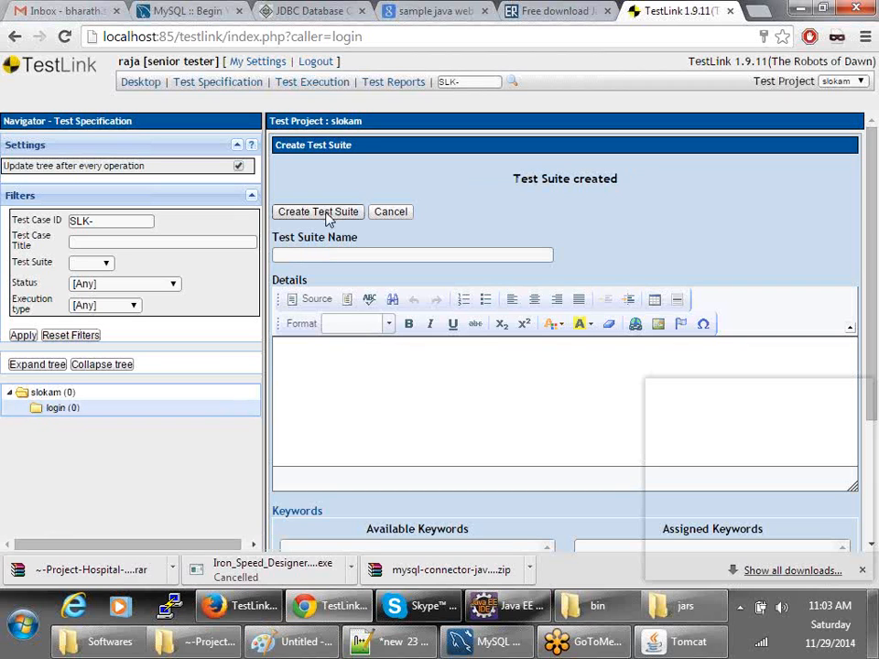
scroll(369, 304, "down", 2)
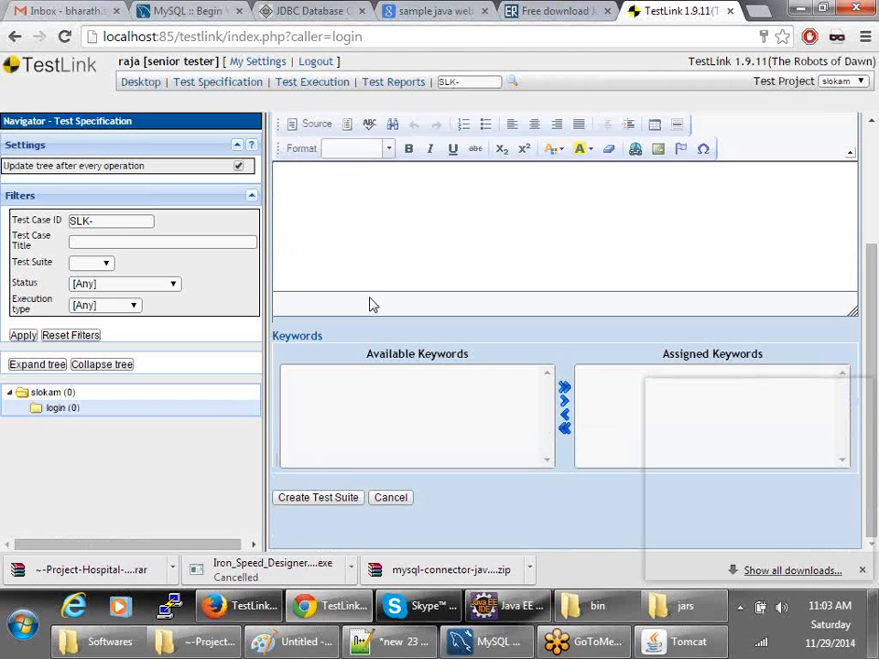
left_click(389, 496)
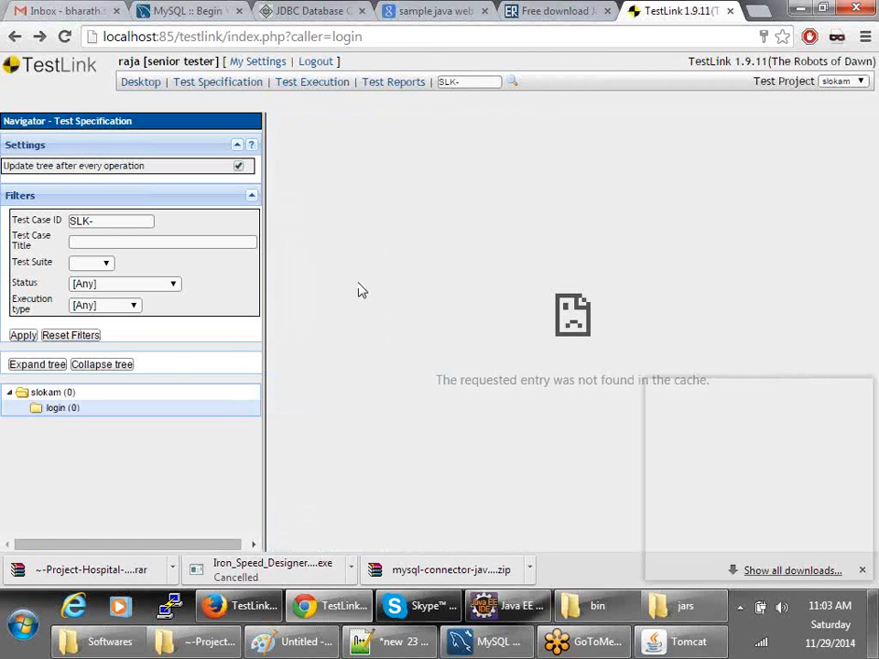
left_click(57, 411)
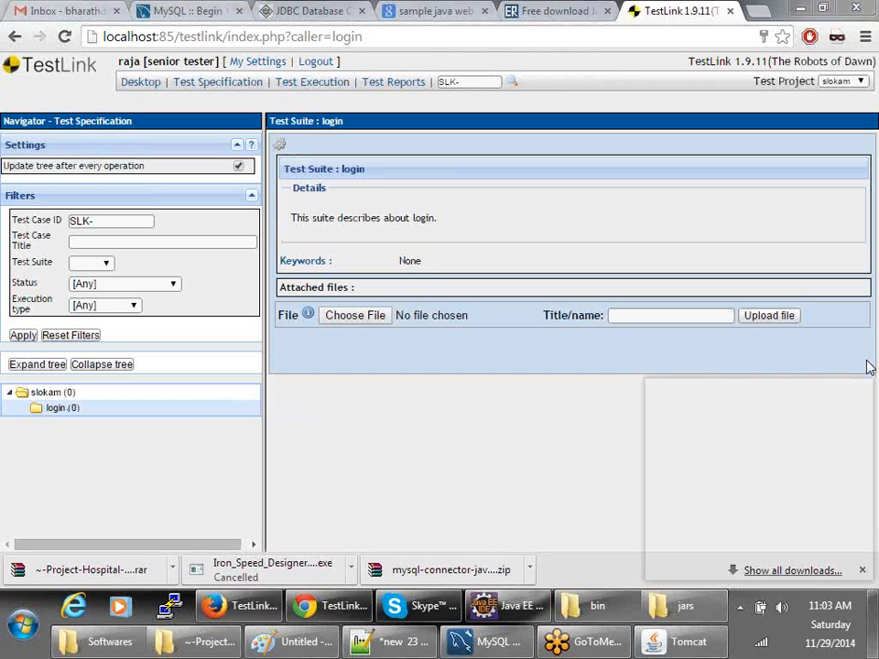
left_click(281, 149)
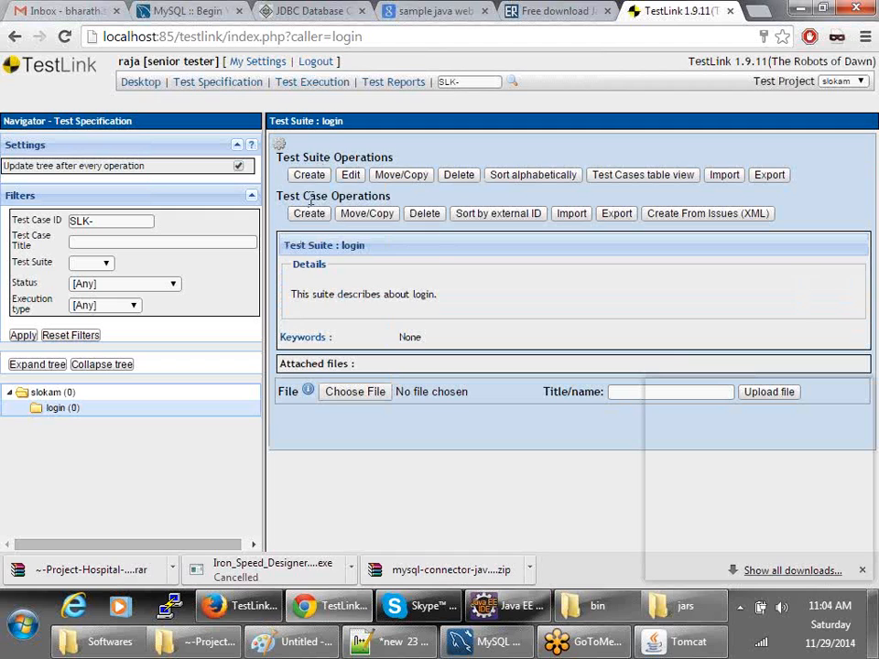
left_click_drag(305, 158, 281, 194)
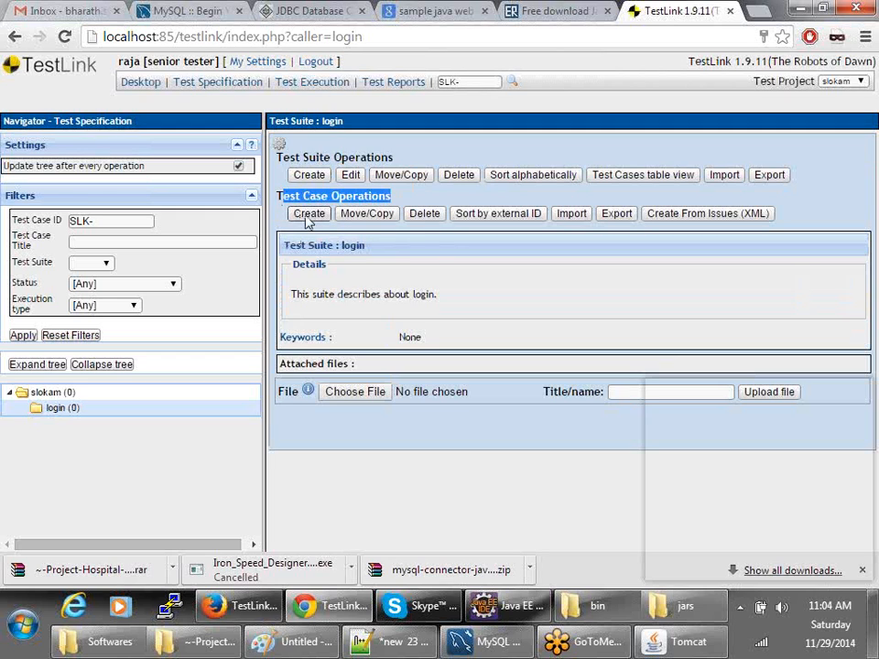
- Create a test case titled 'Given invalid username and password , user should be logged in.not'
left_click(309, 214)
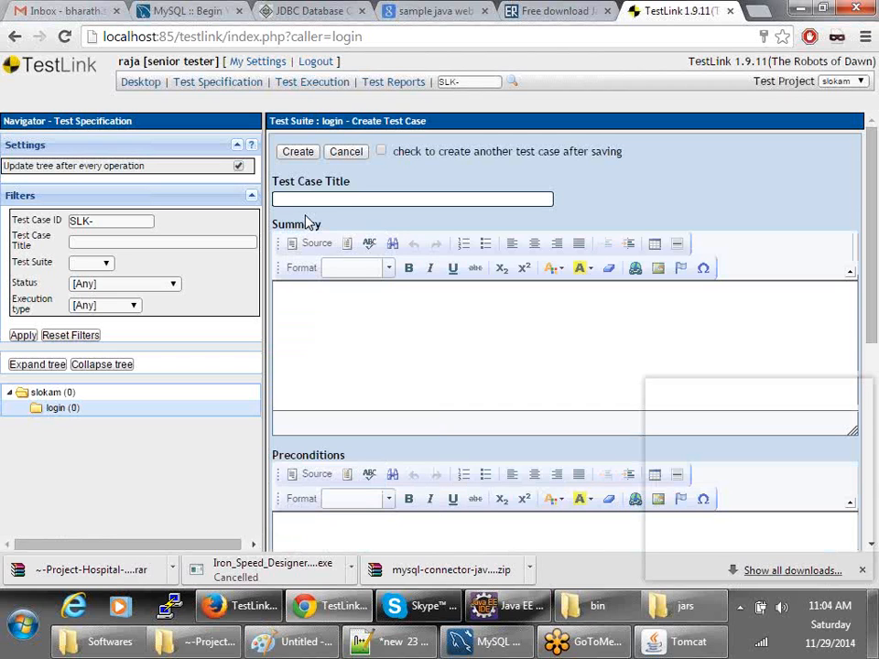
left_click(316, 199)
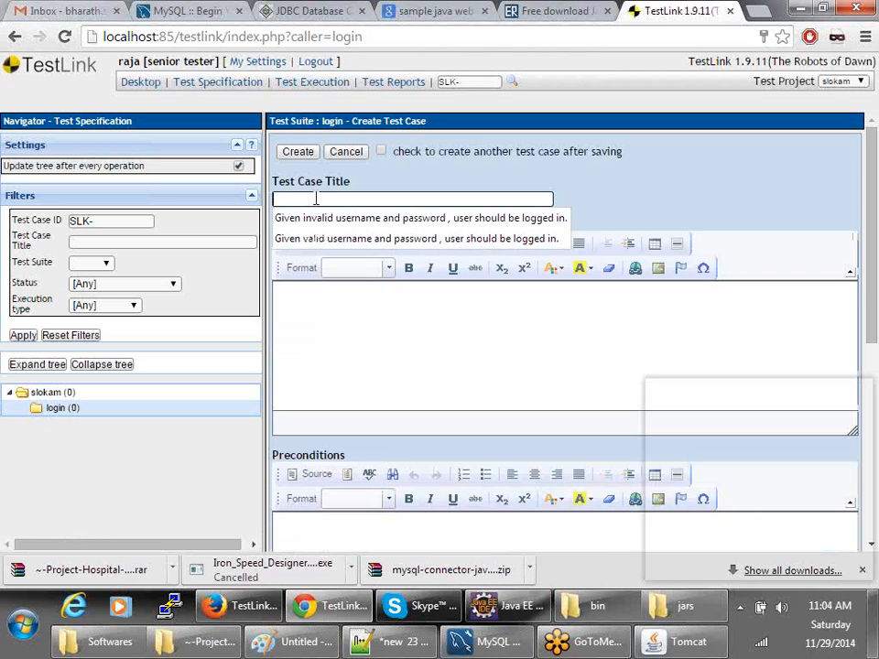
left_click(316, 218)
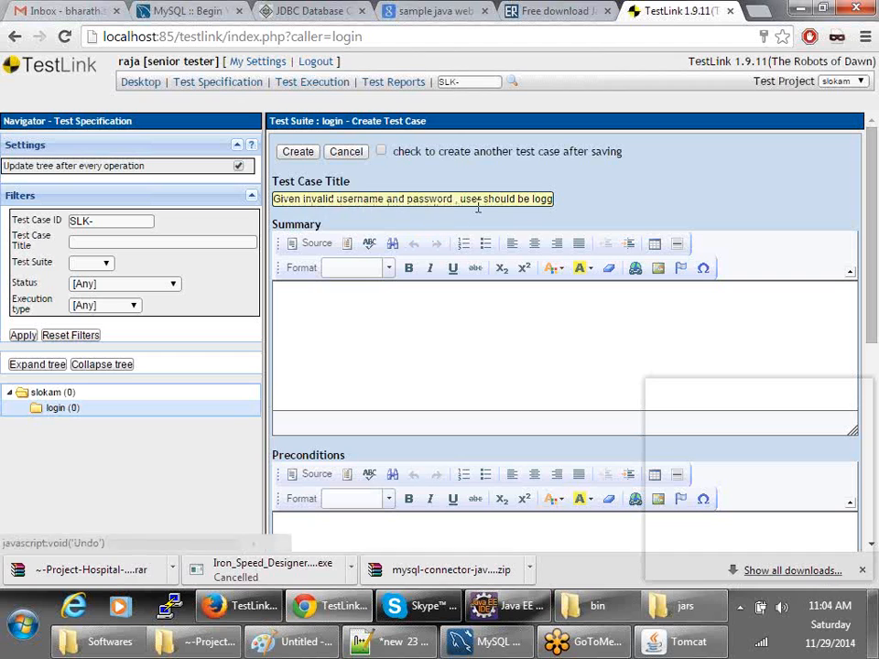
left_click_drag(482, 198, 633, 197)
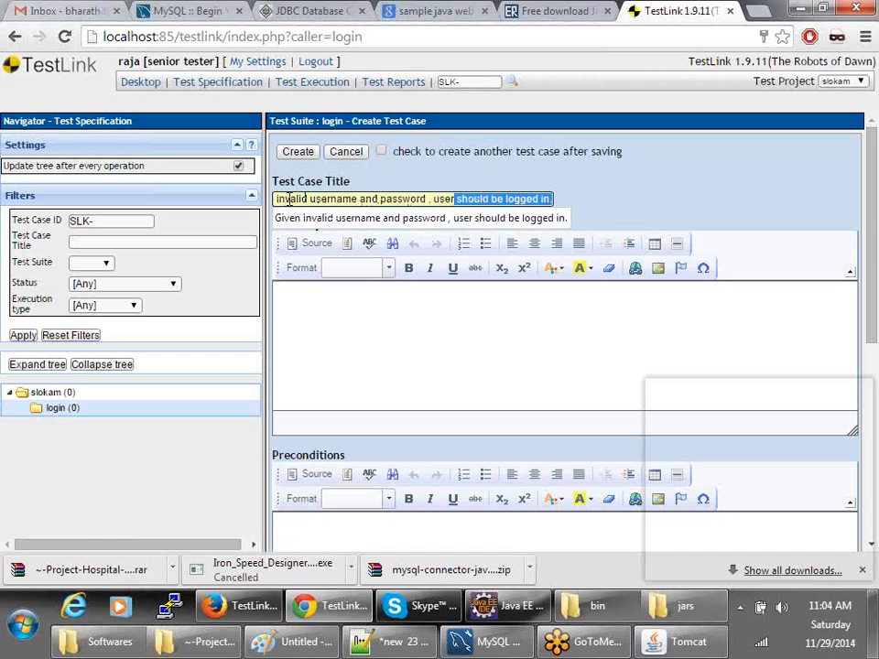
key("End")
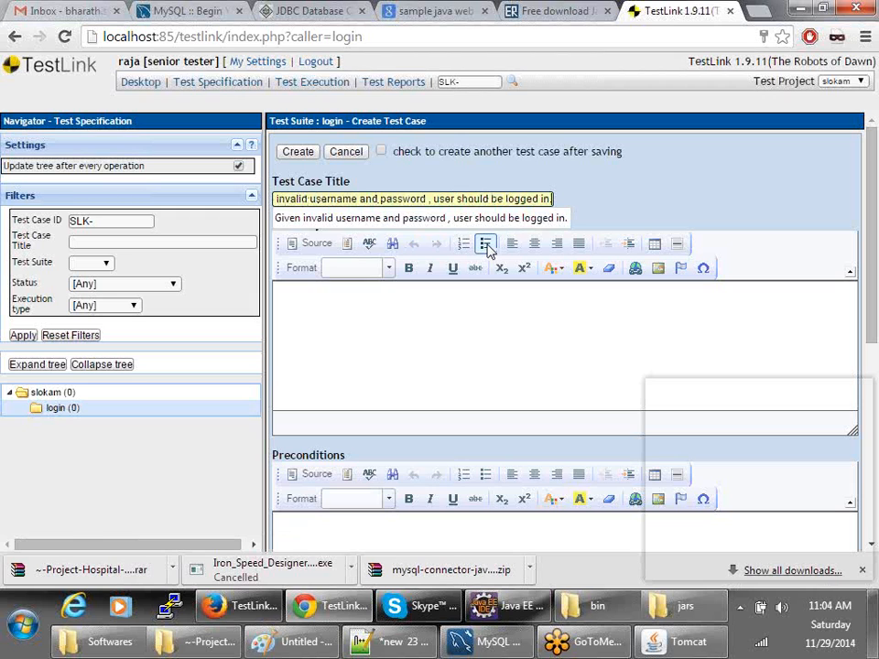
type("not")
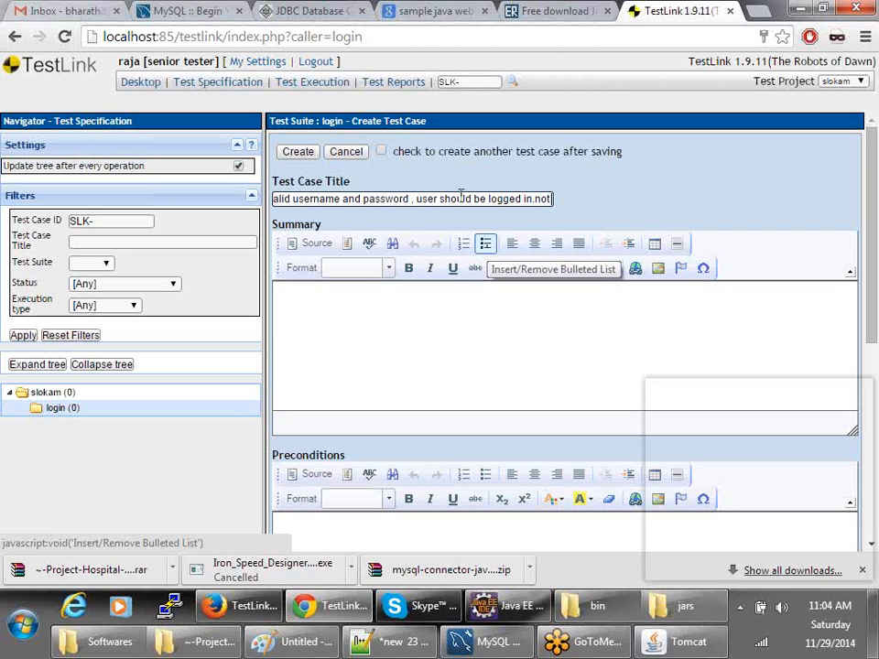
- Type 'casca' into the test case Summary editor
left_click(460, 335)
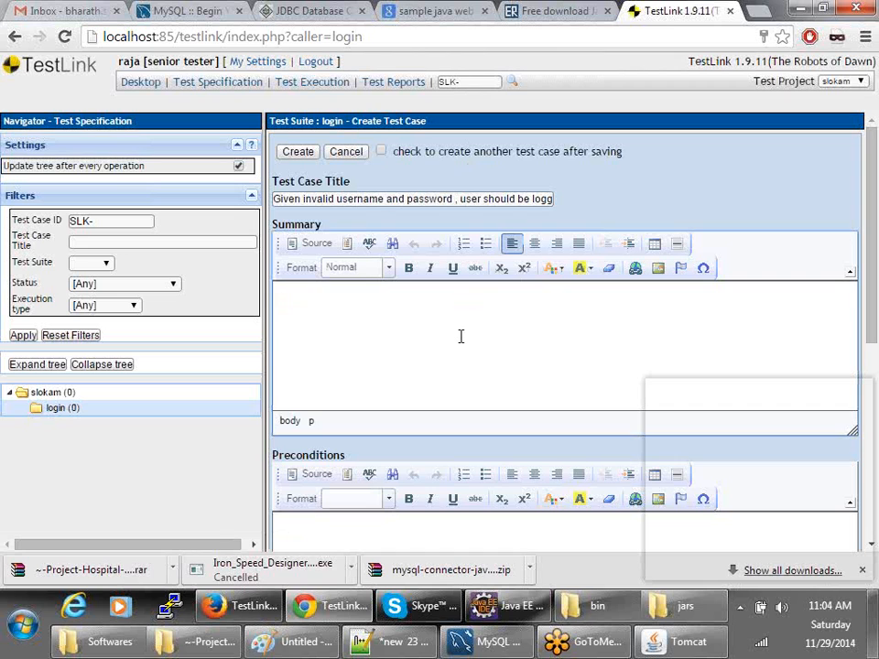
scroll(355, 329, "down", 1)
type("casca")
scroll(341, 448, "down", 3)
- Enter 'APplication should be deployed.' as the test case precondition
left_click(341, 217)
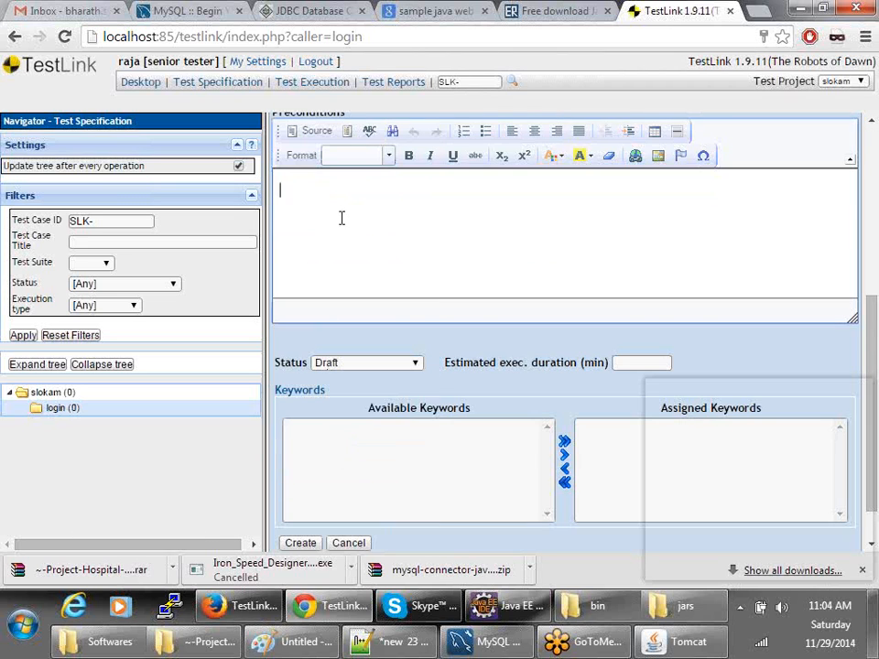
type("APplica")
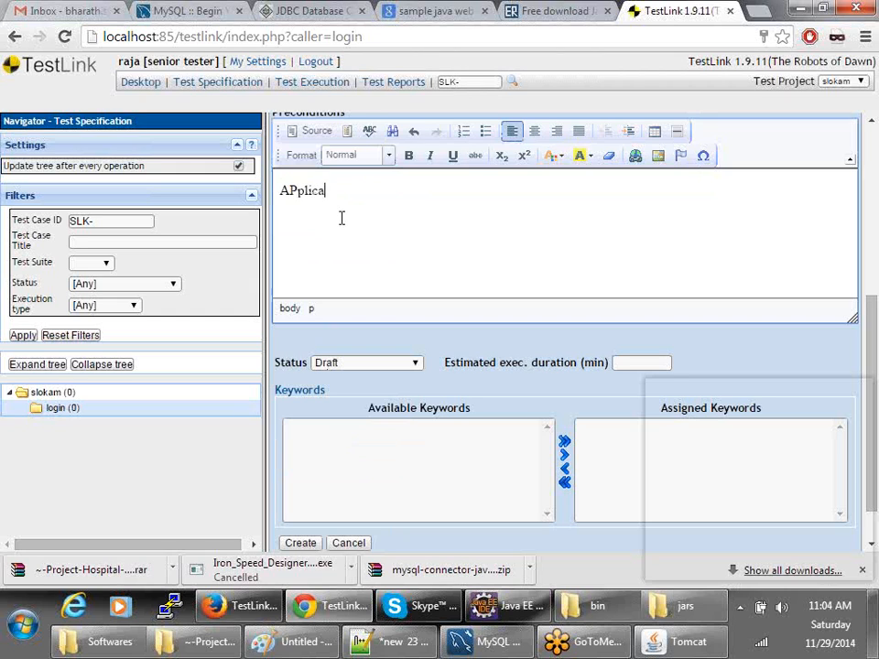
type("tion should be deployed.")
key("Return")
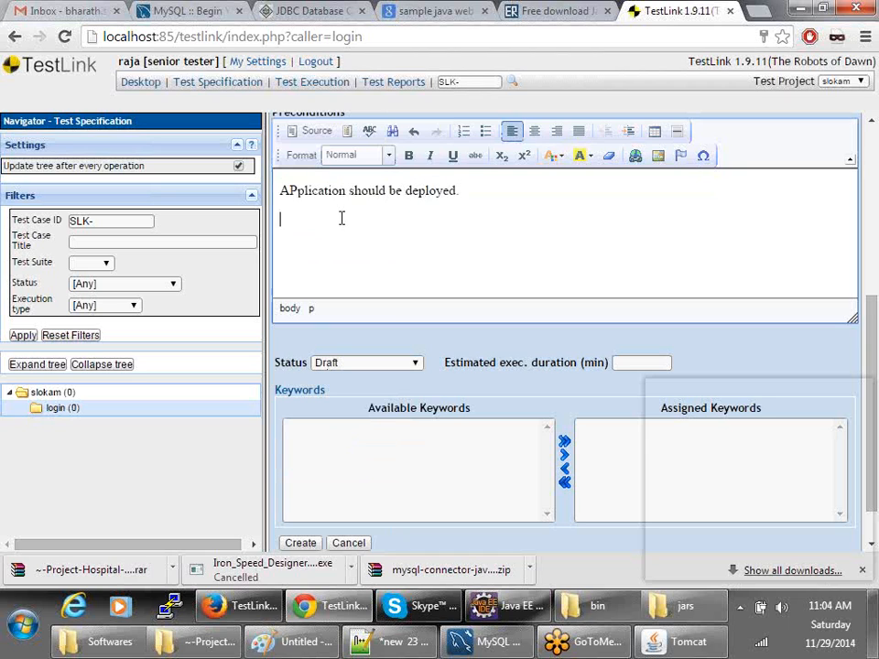
scroll(348, 312, "down", 1)
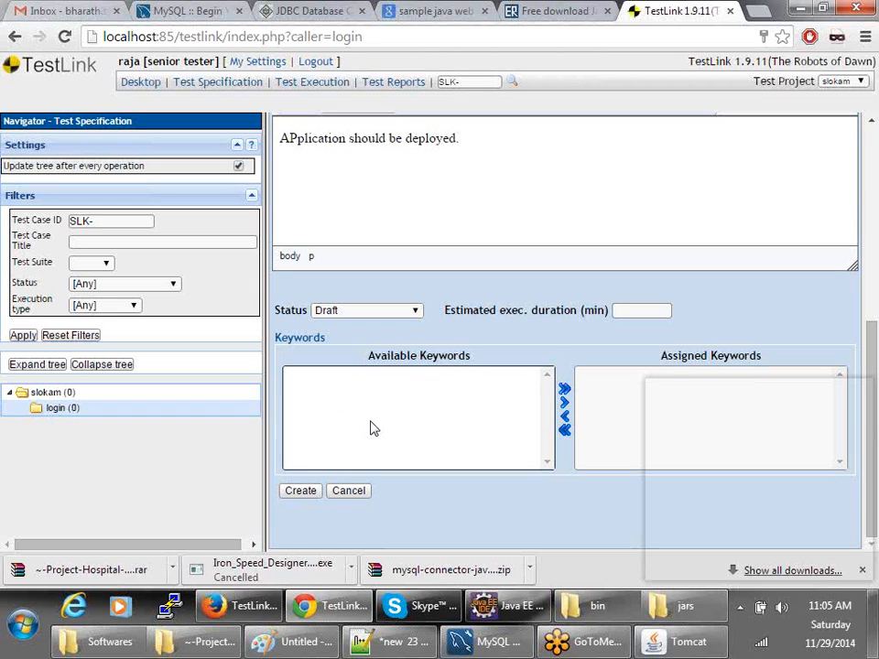
- Open localhost:8080/openmrs in a new Firefox tab and confirm the HTTP 503 Service Unavailable error
left_click(677, 643)
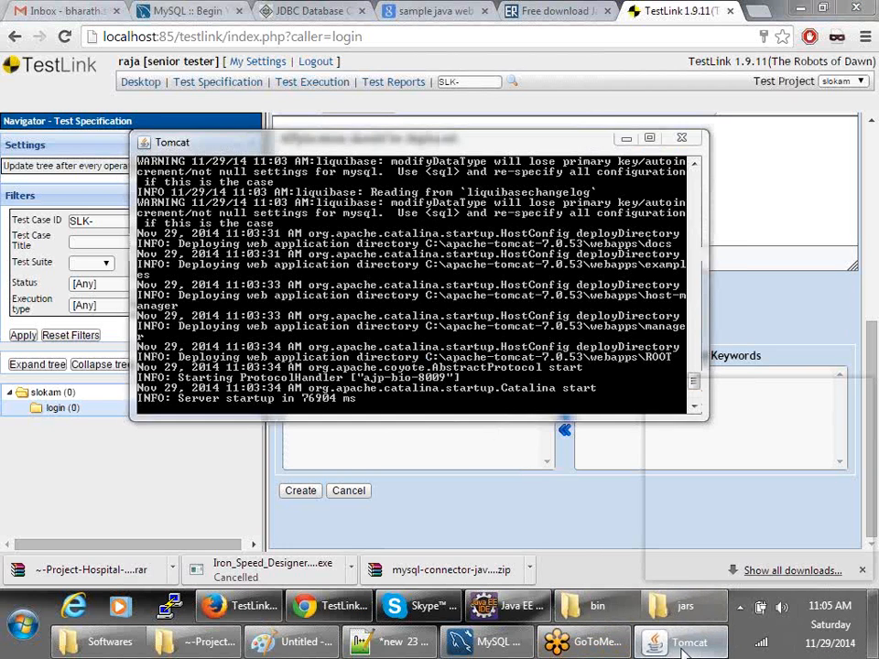
left_click(681, 644)
left_click(247, 608)
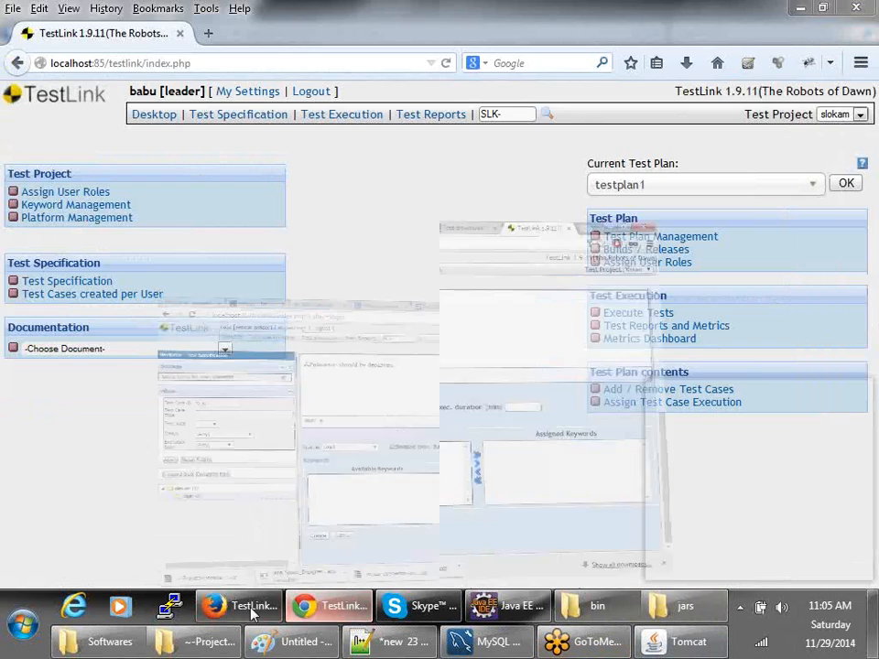
left_click(210, 35)
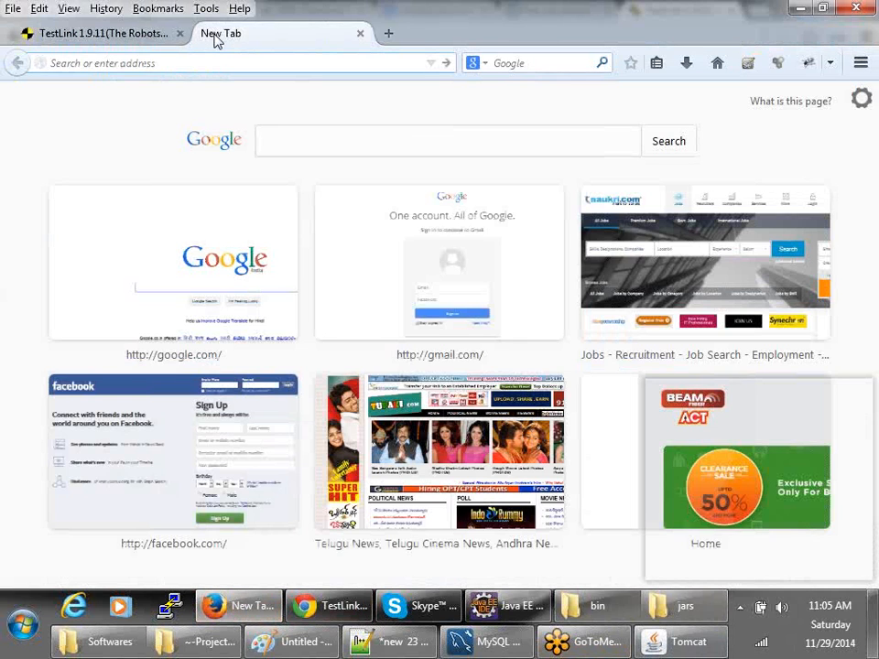
type("locl")
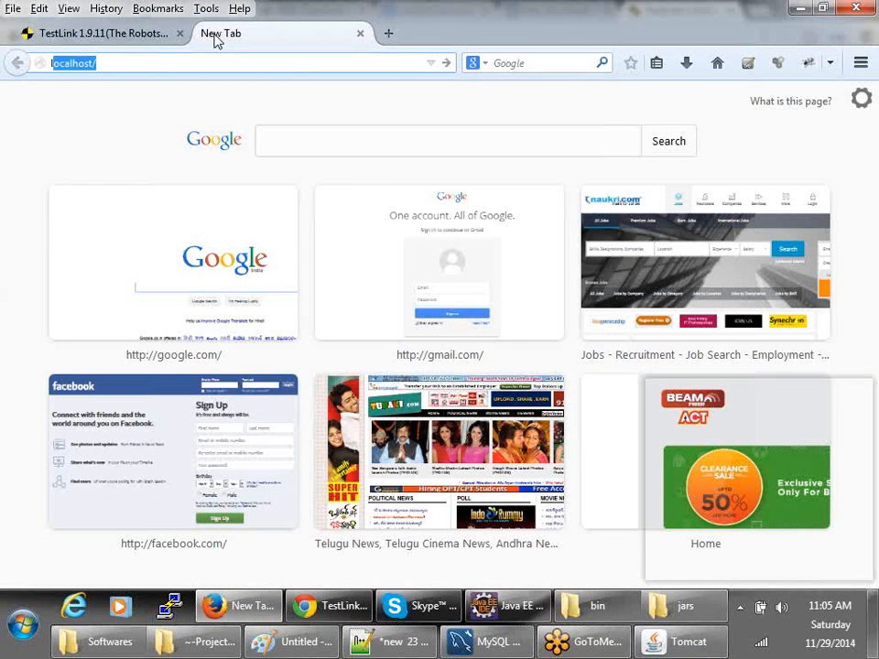
key("BackSpace")
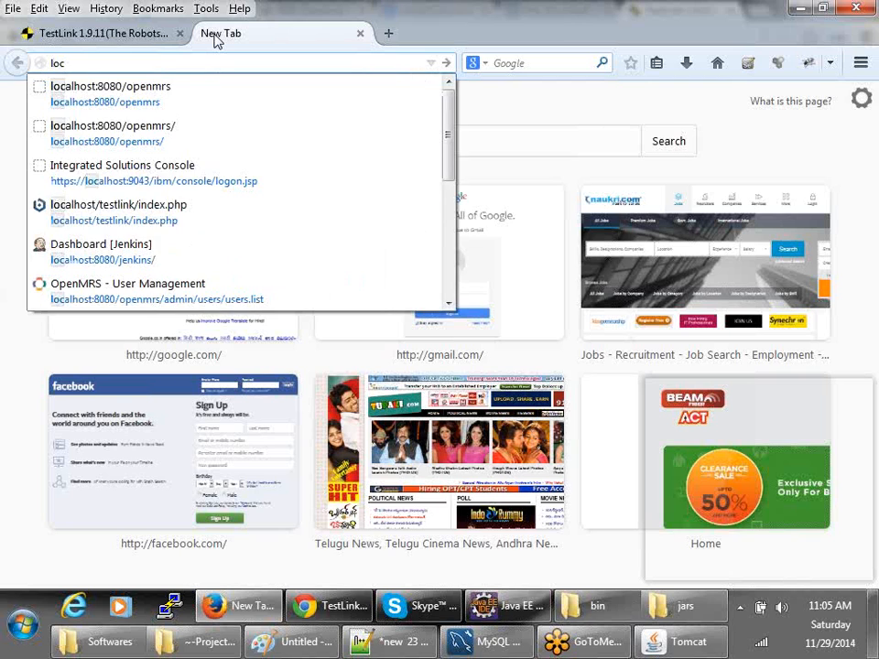
key("Down")
key("Return")
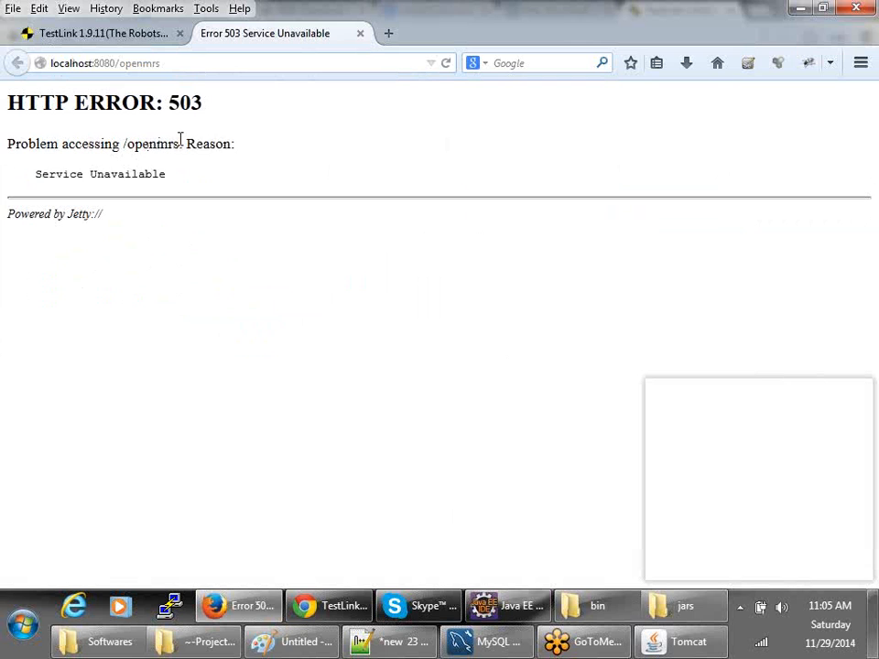
left_click_drag(181, 142, 192, 183)
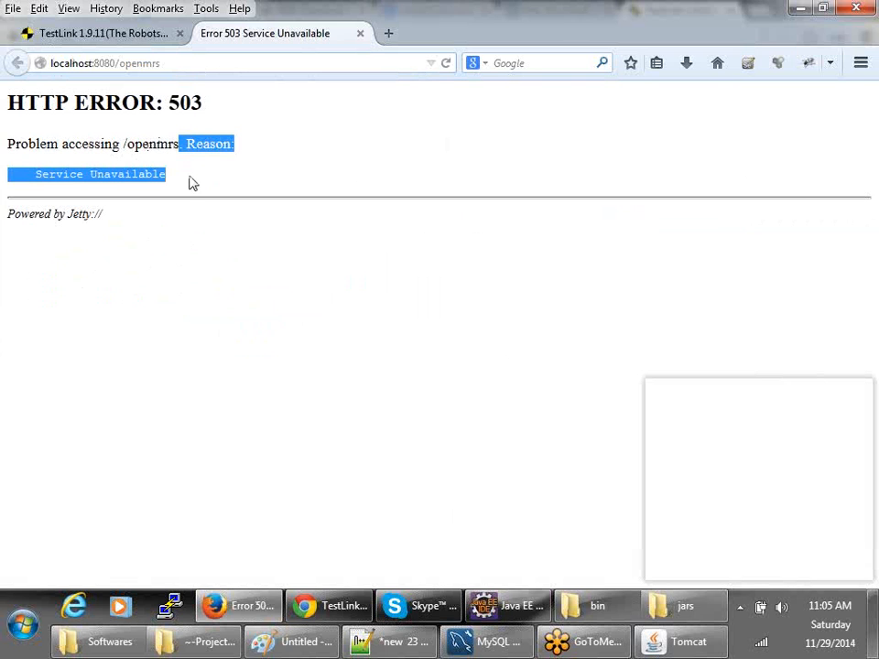
- Stop Tomcat with Ctrl+C in its console and bring up the bin folder window
key("alt+Tab")
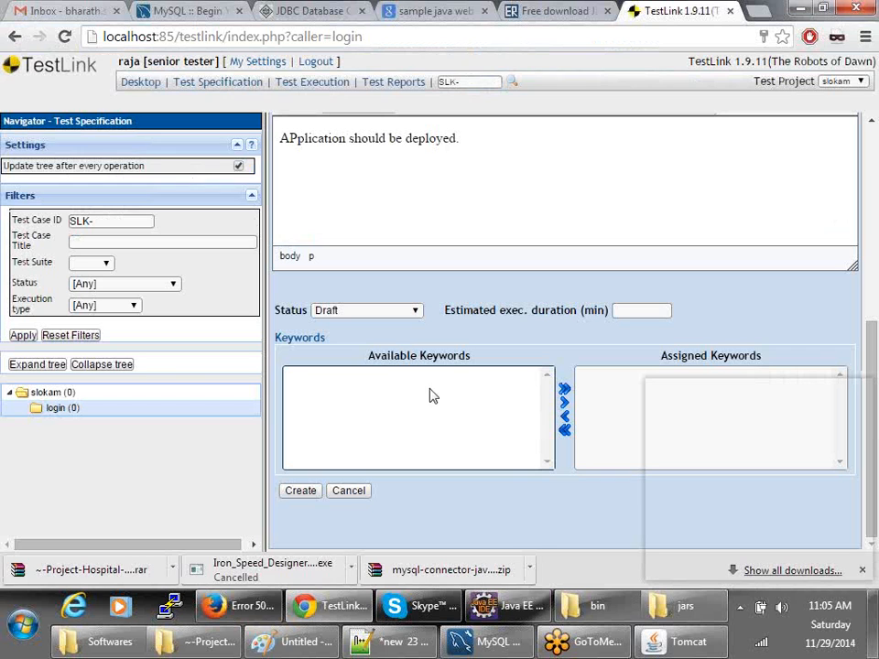
left_click(651, 634)
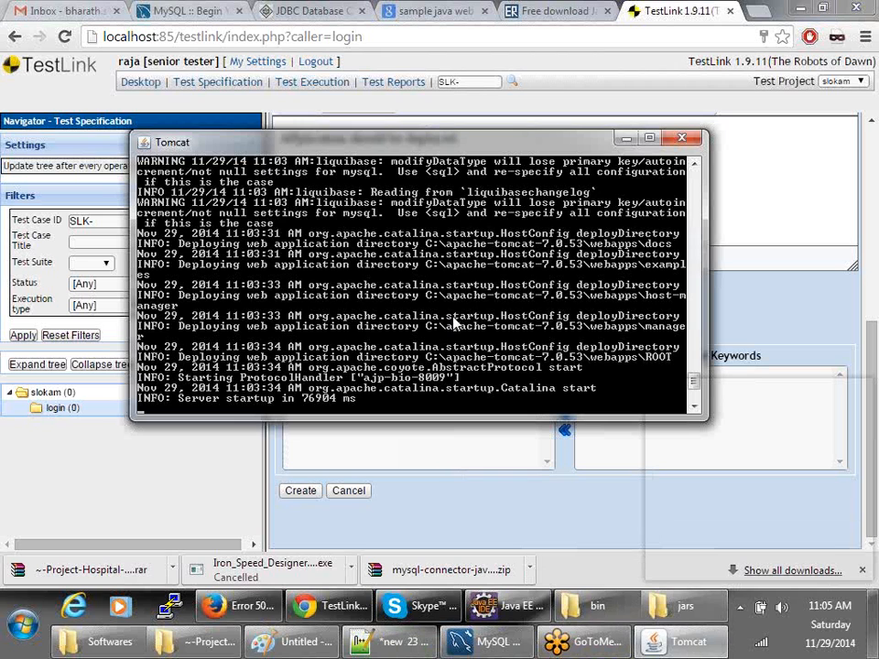
key("ctrl+c")
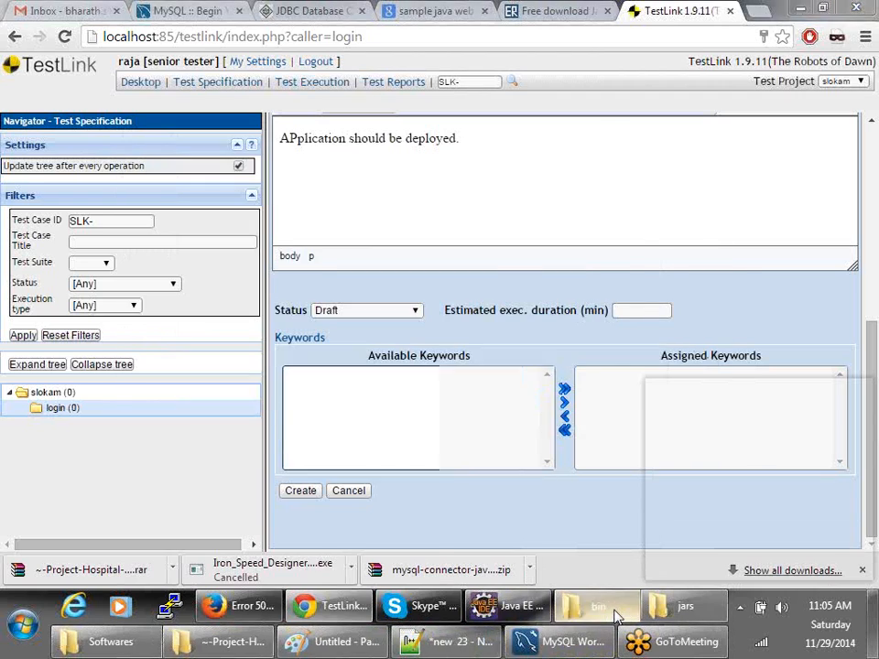
left_click(615, 615)
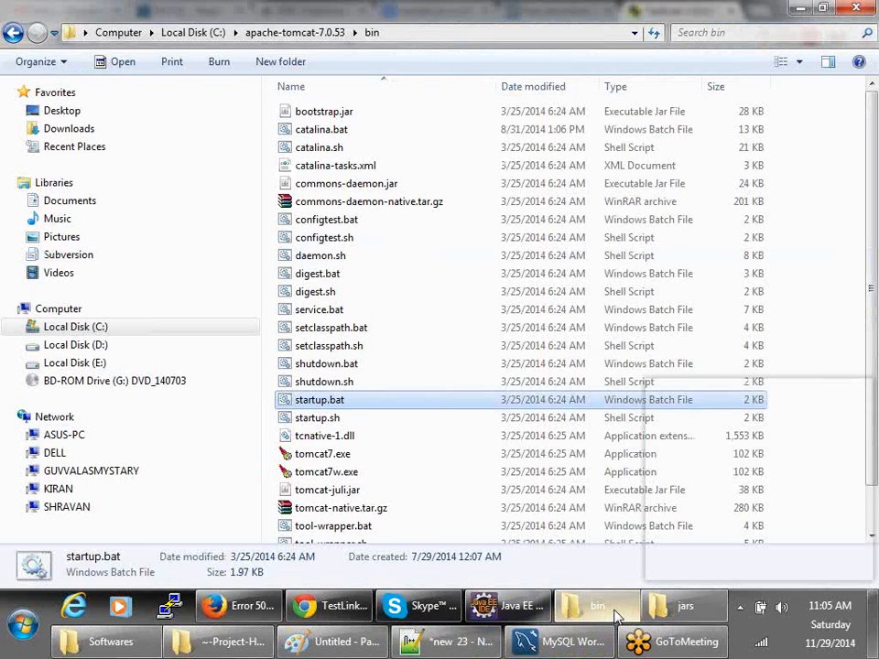
- Open server.xml from the apache-tomcat-7.0.53 conf folder in Notepad++
left_click(295, 32)
double_click(305, 133)
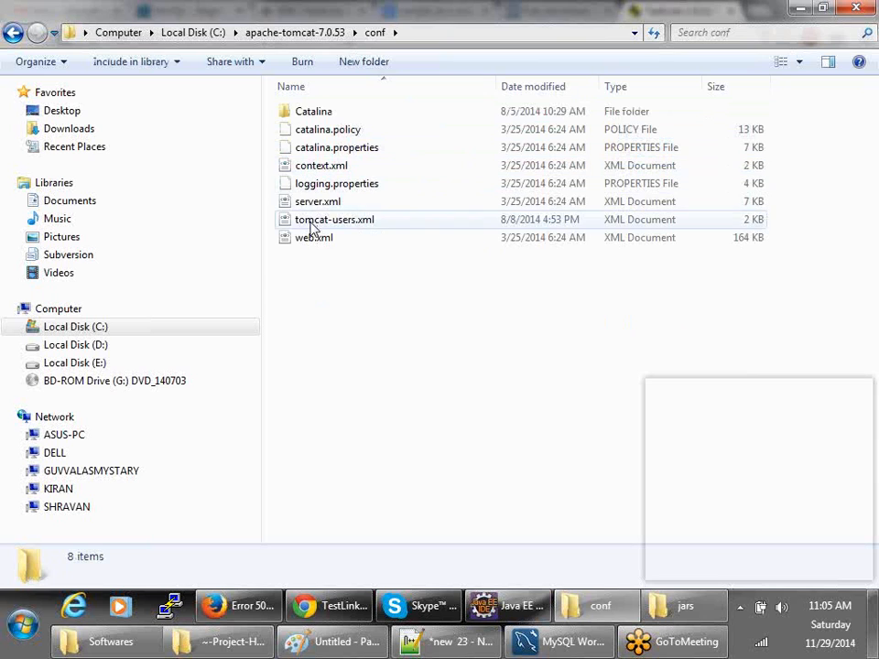
right_click(314, 209)
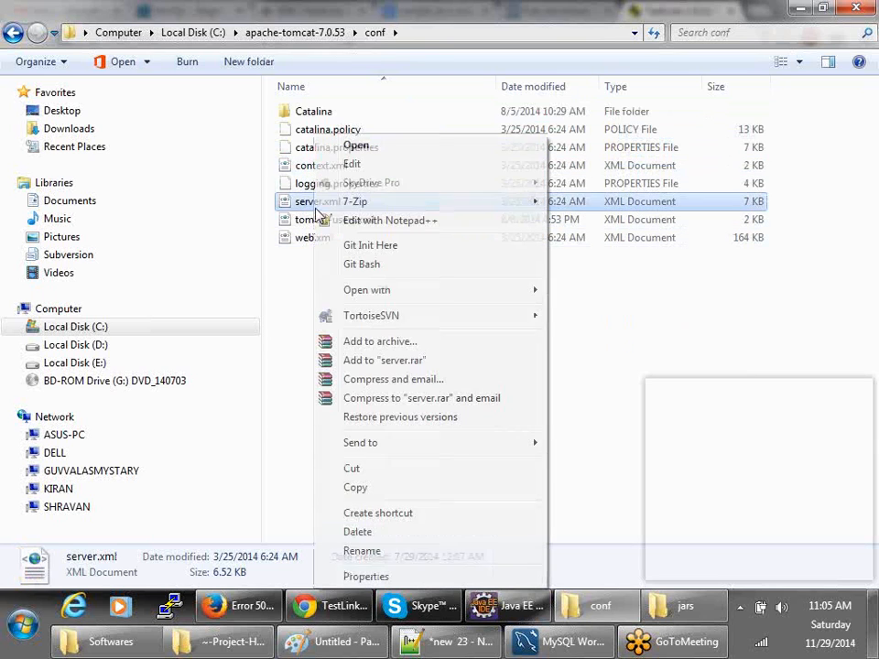
left_click(290, 170)
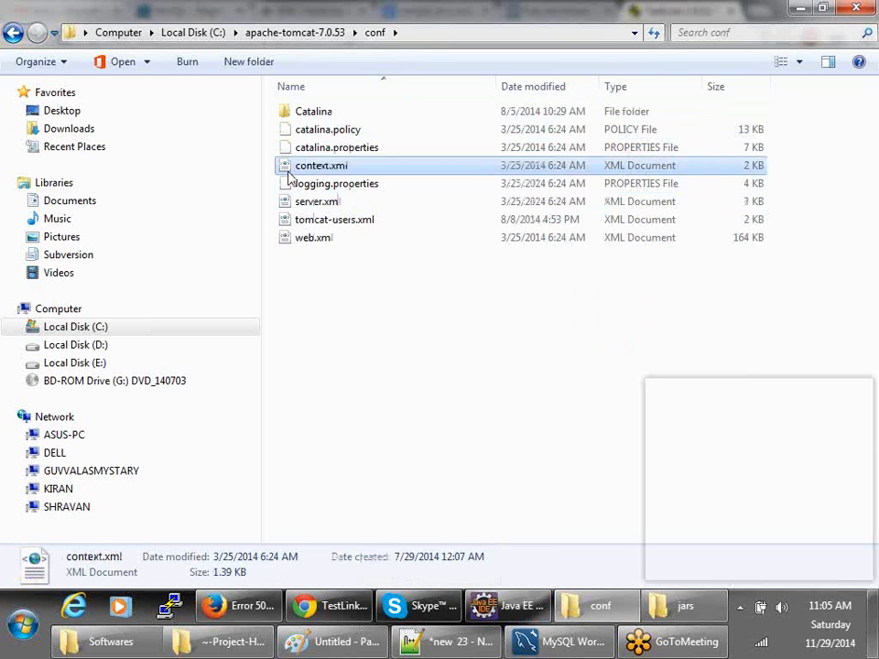
right_click(307, 201)
left_click(364, 224)
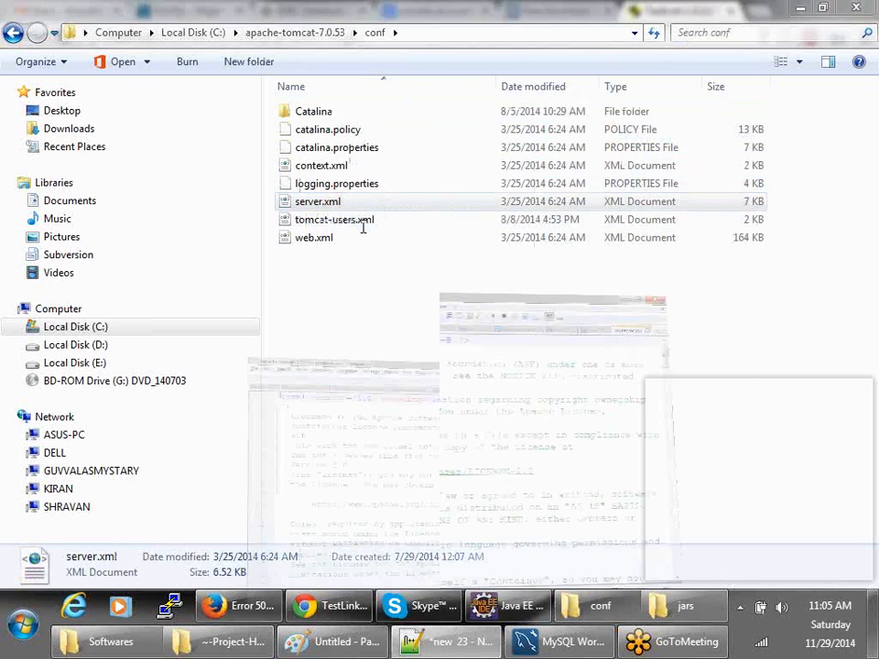
- Search server.xml for the 8080 port definition
key("ctrl+f")
type("80")
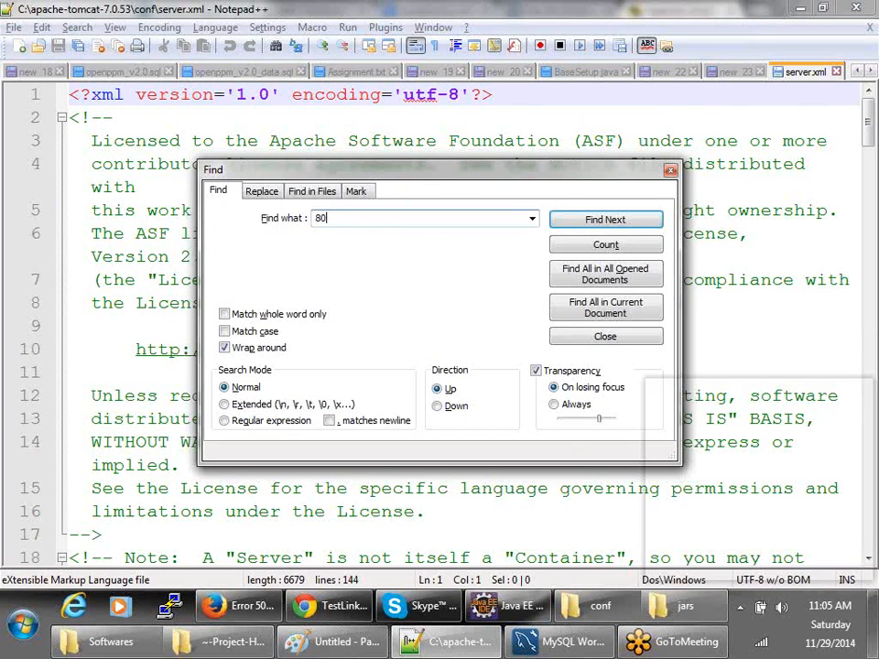
key("Return")
key("Escape")
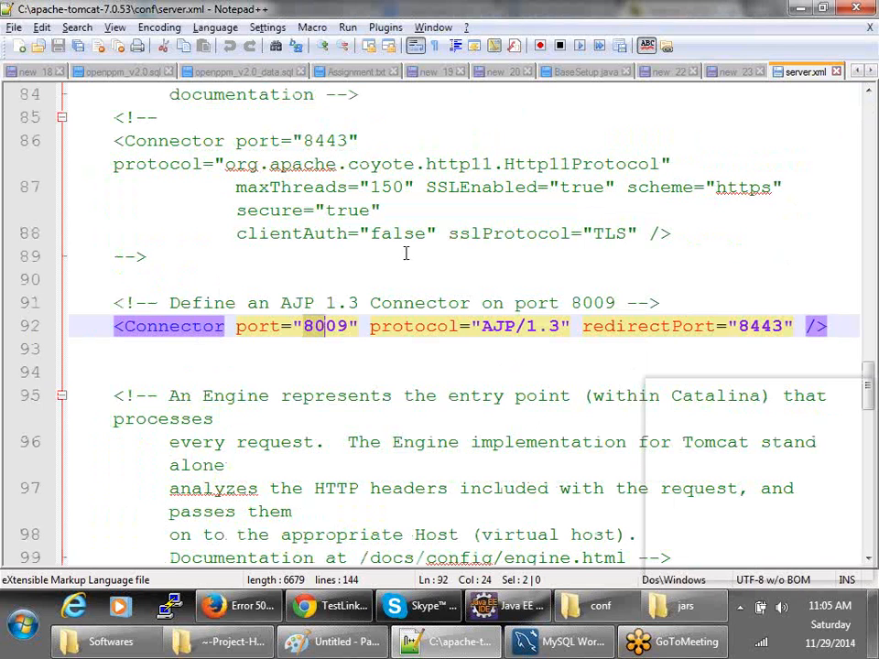
key("ctrl+f")
type("8080")
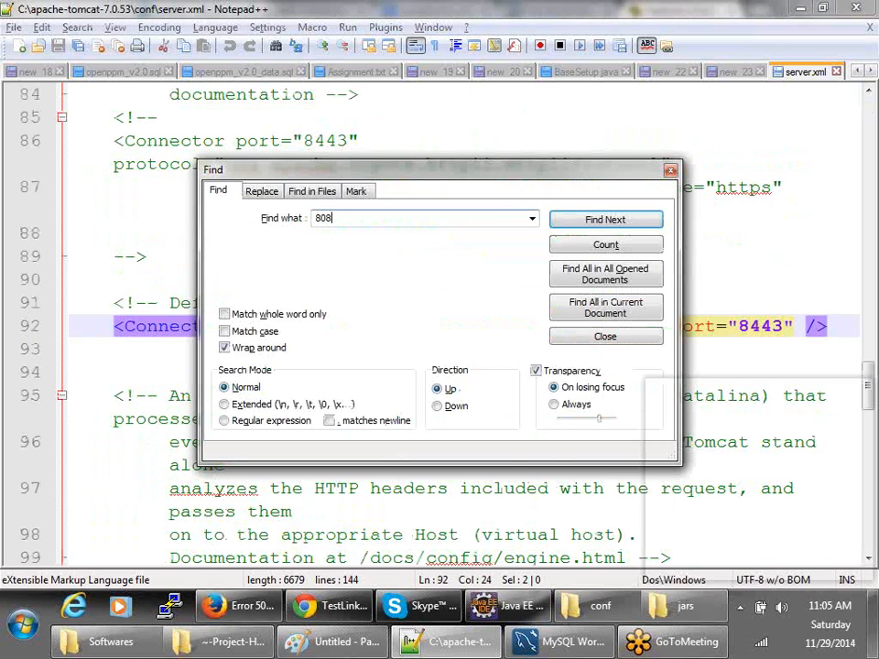
key("Return")
key("Escape")
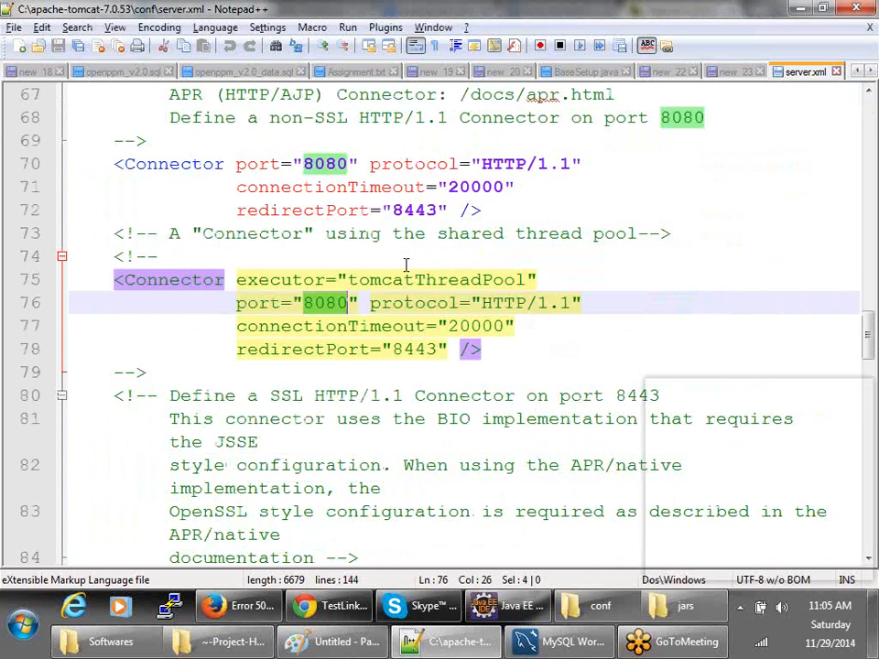
- Change the line 70 HTTP/1.1 connector port from 8080 to 8081
left_click(320, 370)
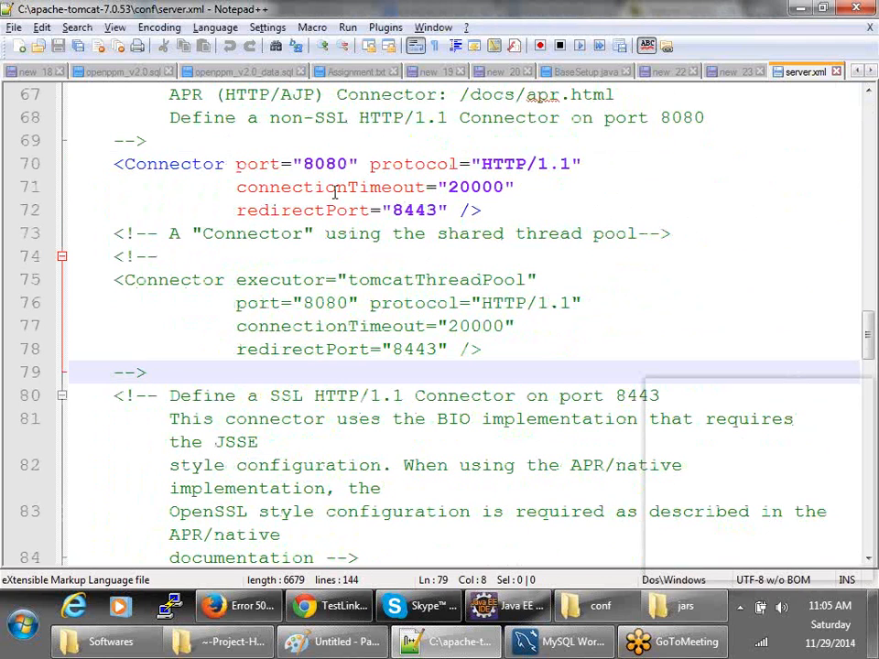
left_click_drag(337, 163, 344, 163)
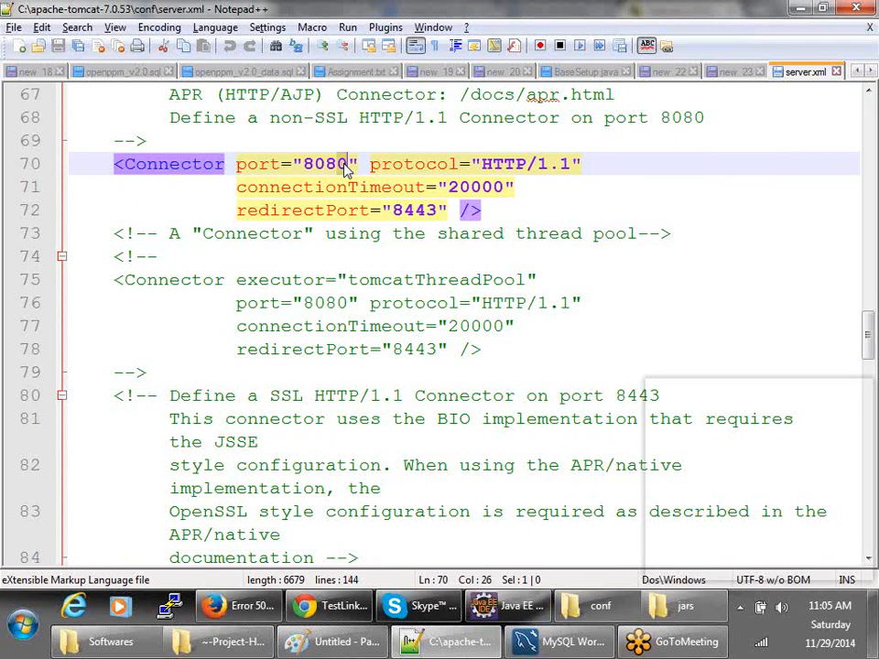
type("1")
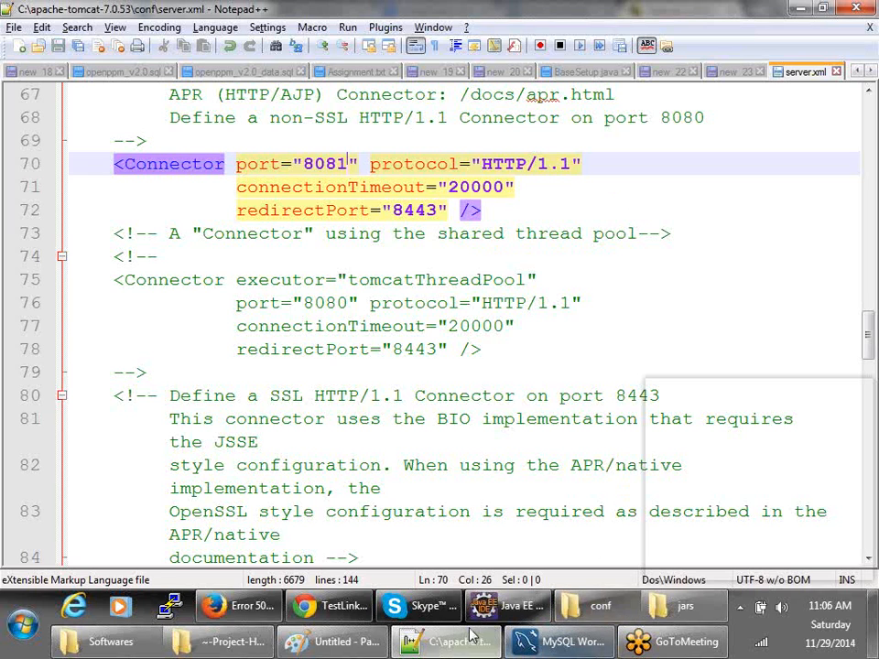
left_click(591, 607)
- Run startup.bat from the apache-tomcat-7.0.53 bin folder and minimize the Tomcat console
left_click(315, 33)
double_click(304, 112)
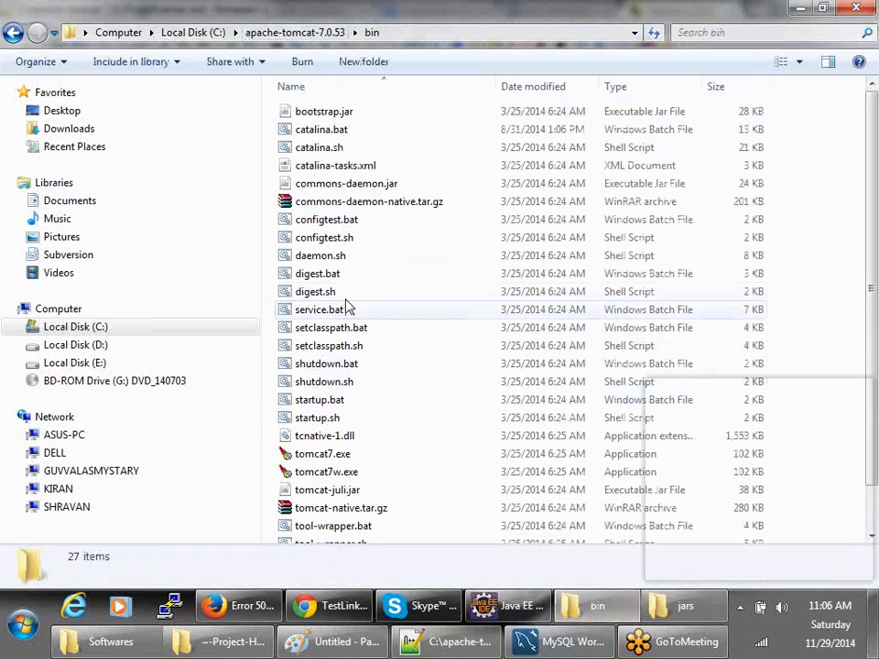
double_click(338, 400)
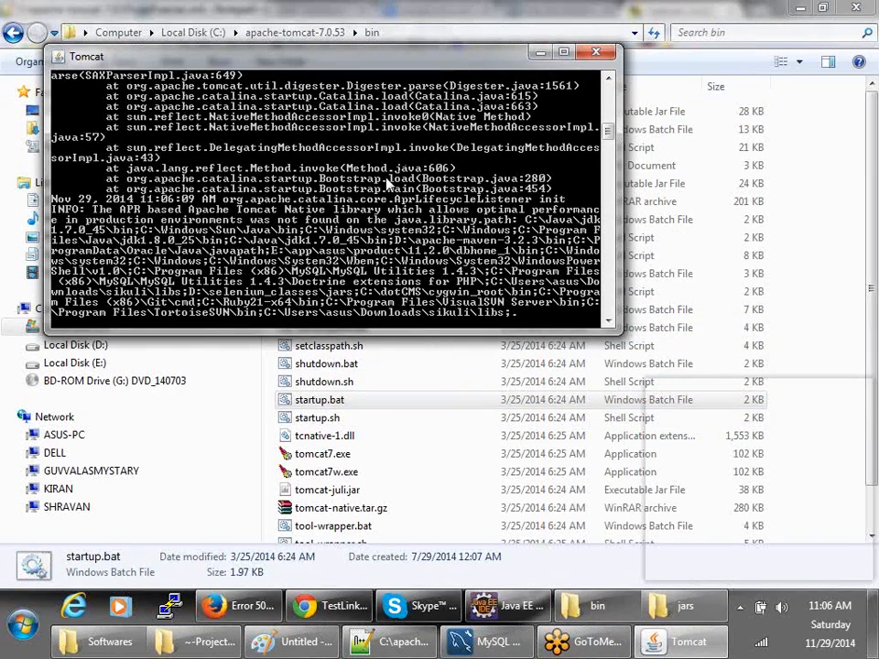
mouse_move(608, 138)
left_mouse_down()
mouse_move(610, 89)
mouse_move(613, 147)
mouse_move(612, 135)
left_mouse_up()
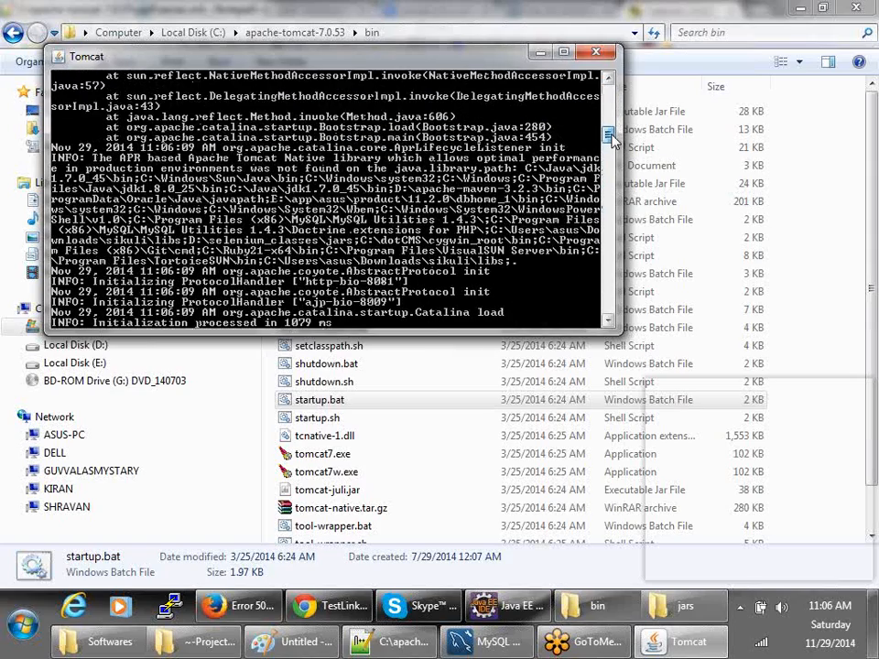
left_click(538, 57)
- Return to TestLink's Create Test Case form in Chrome and expand the Status dropdown
left_click(238, 606)
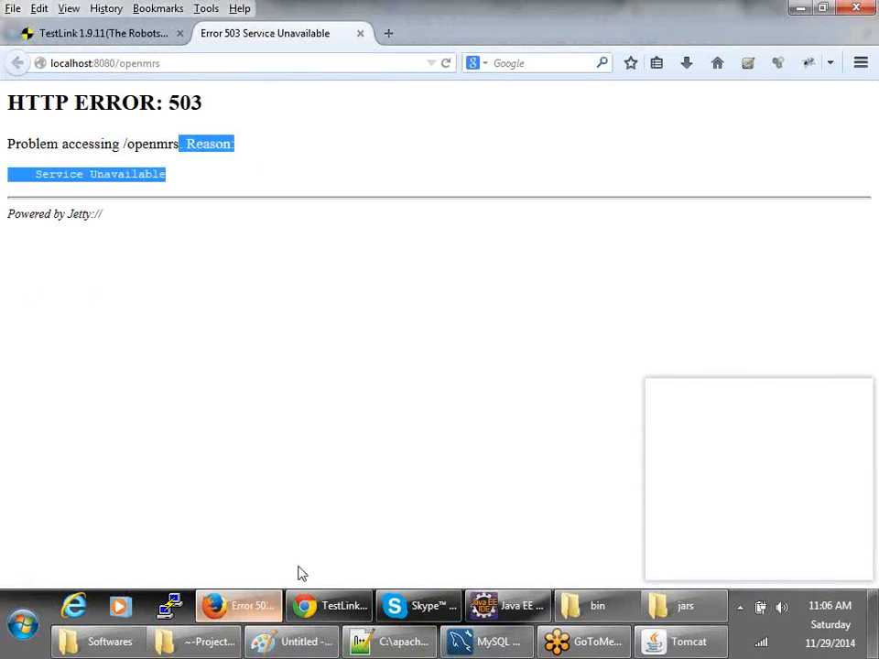
left_click(316, 606)
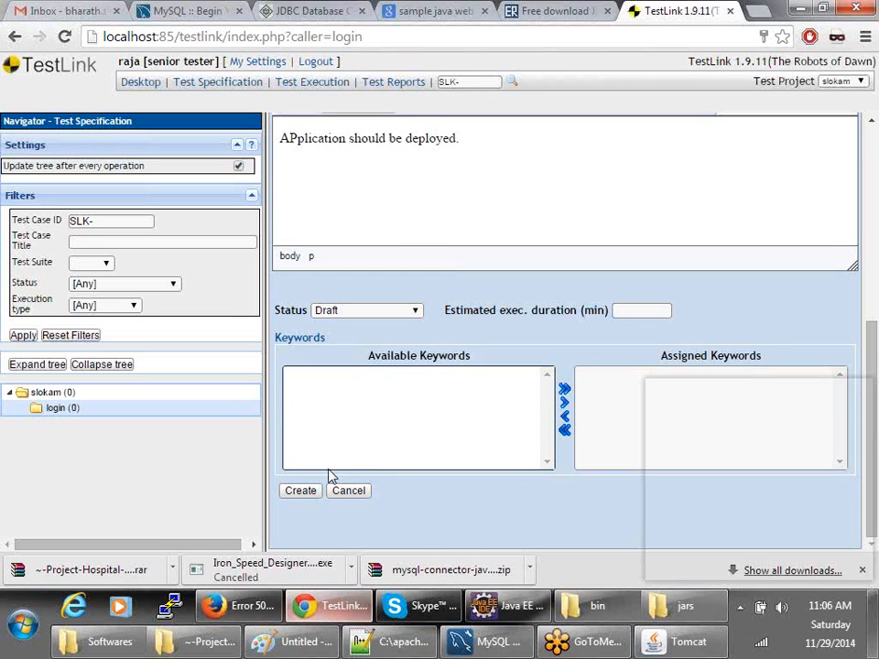
scroll(346, 406, "up", 1)
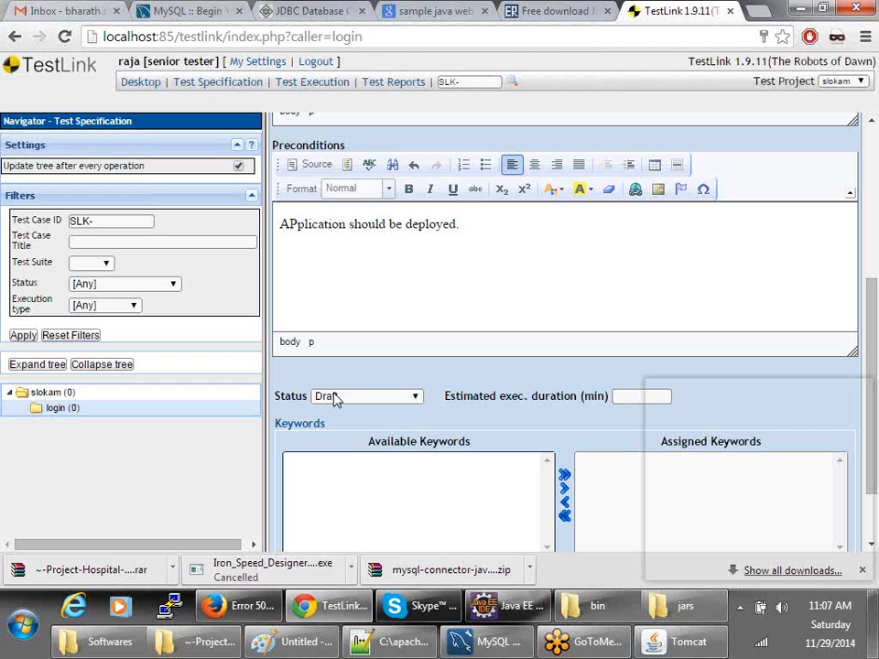
left_click(348, 396)
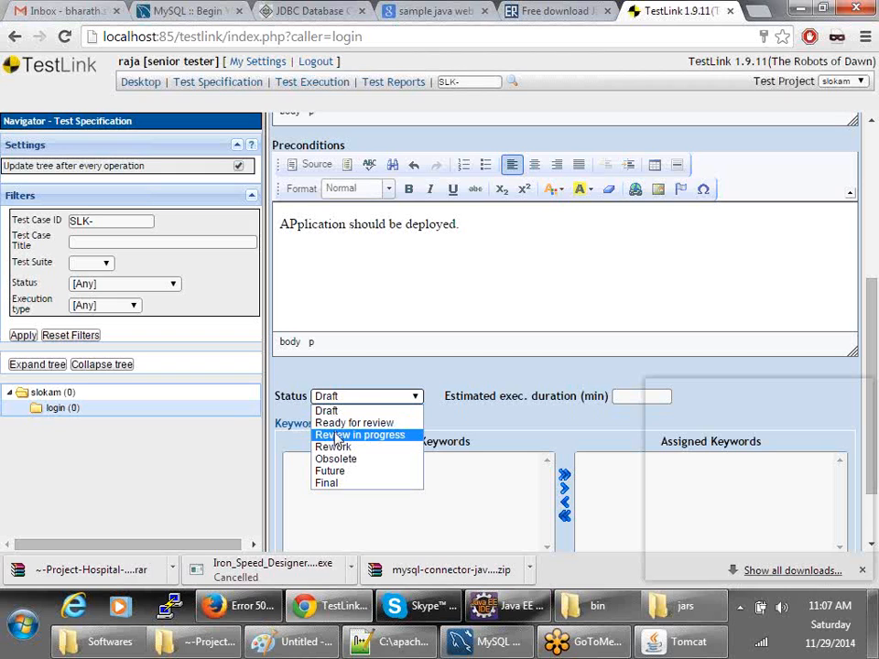
- Enter a 10-minute estimated execution duration, set status to Draft, and create the test case
left_click(337, 436)
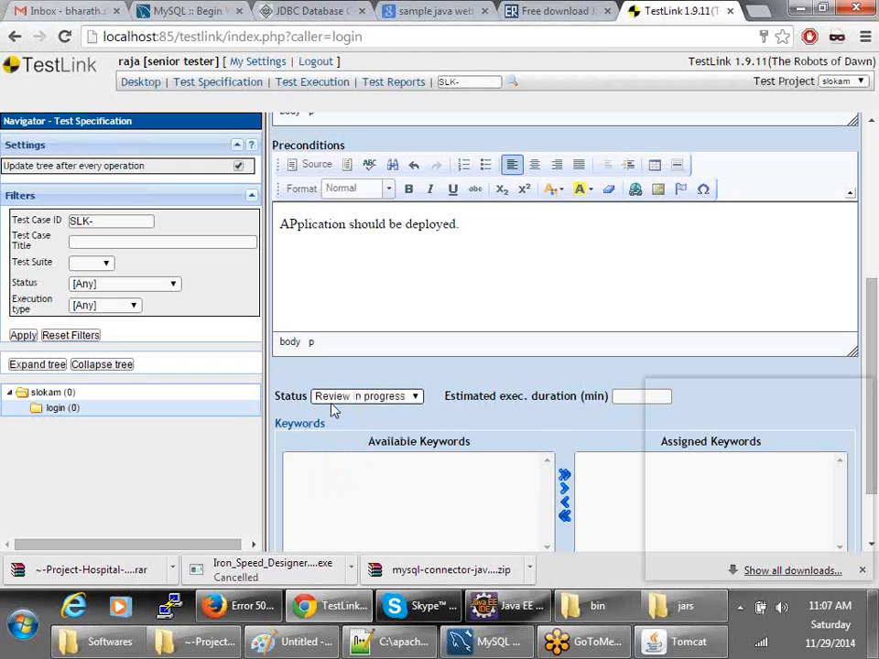
left_click(335, 400)
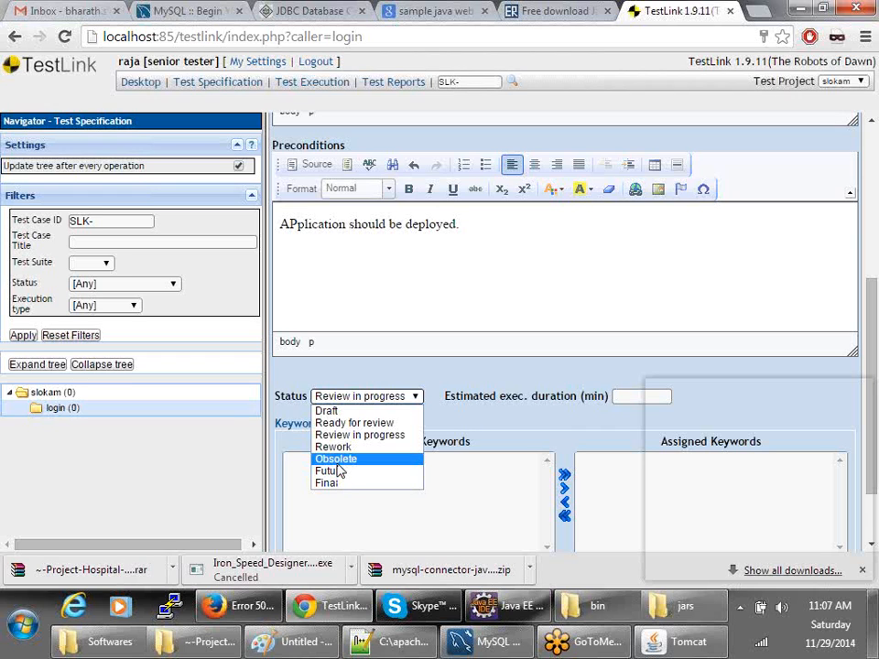
left_click(372, 507)
left_click(619, 391)
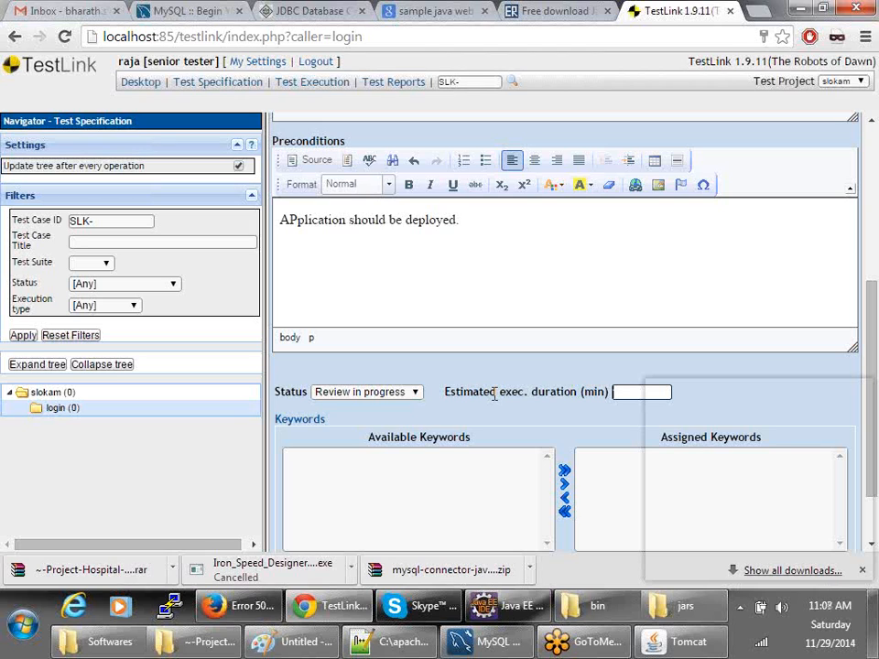
scroll(494, 394, "down", 1)
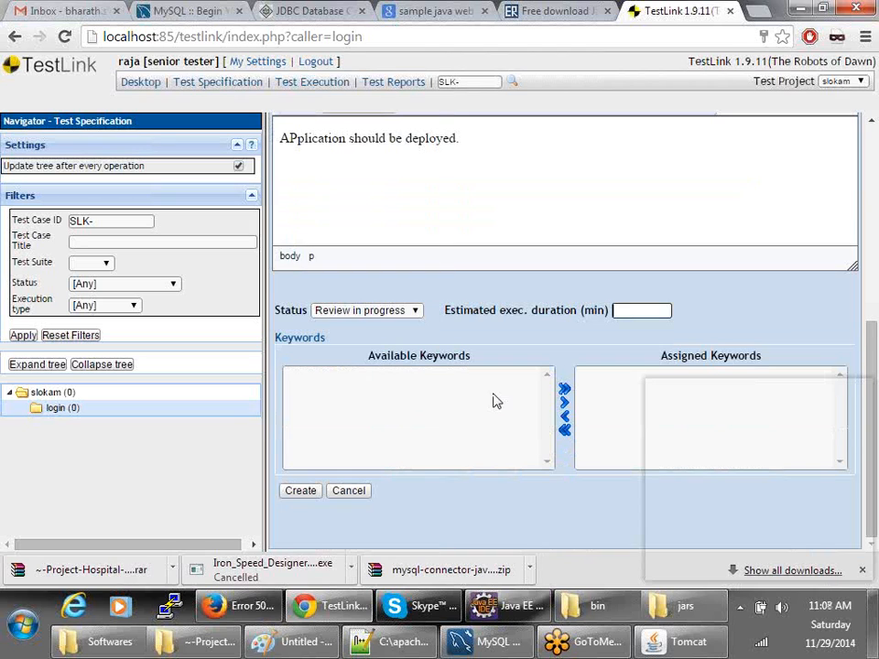
type("10")
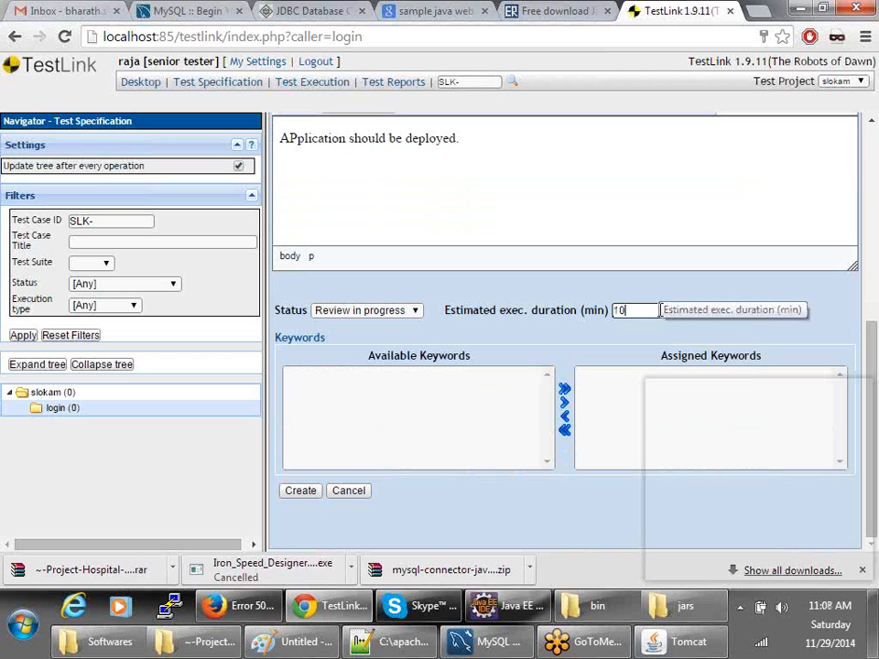
left_click(346, 312)
left_click(340, 328)
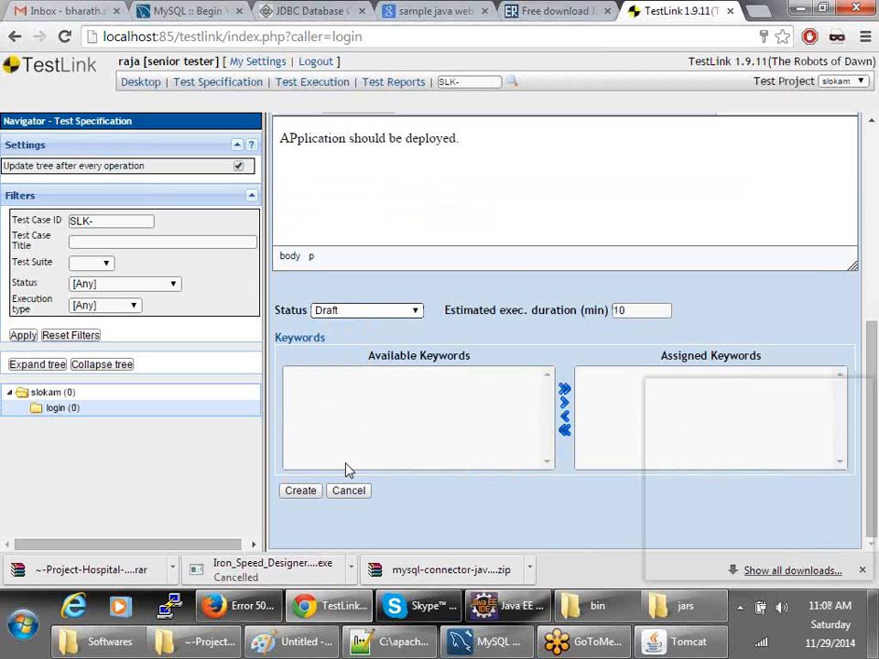
left_click(304, 492)
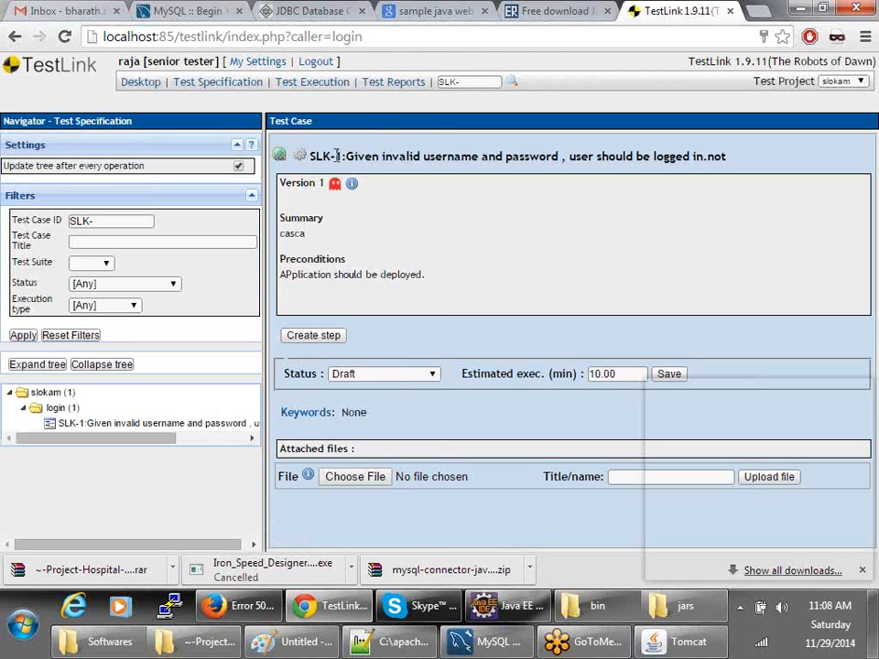
- Highlight the SLK prefix and title of SLK-1, then start a new test step
left_click_drag(327, 155, 311, 156)
left_click_drag(385, 156, 729, 154)
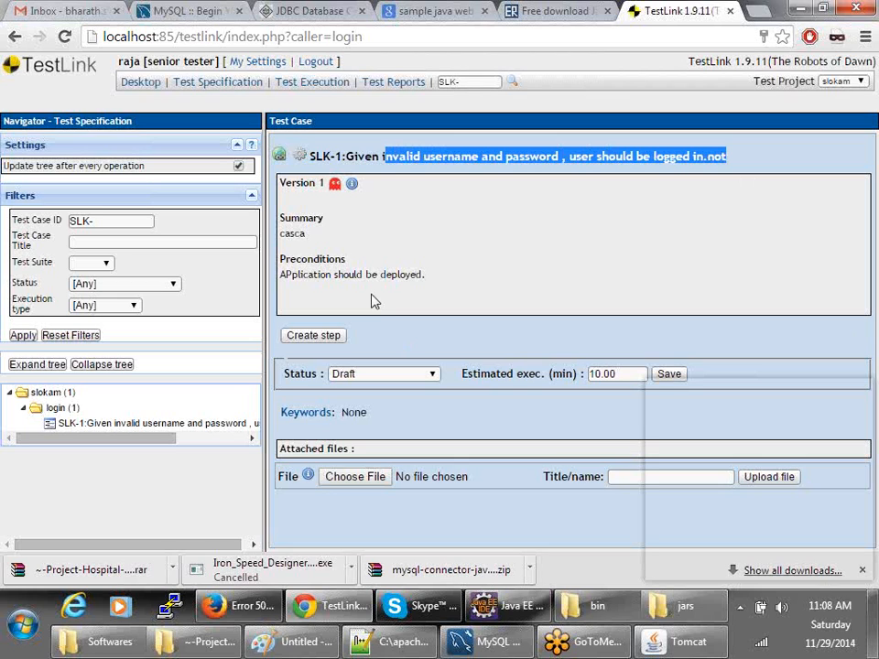
left_click(314, 336)
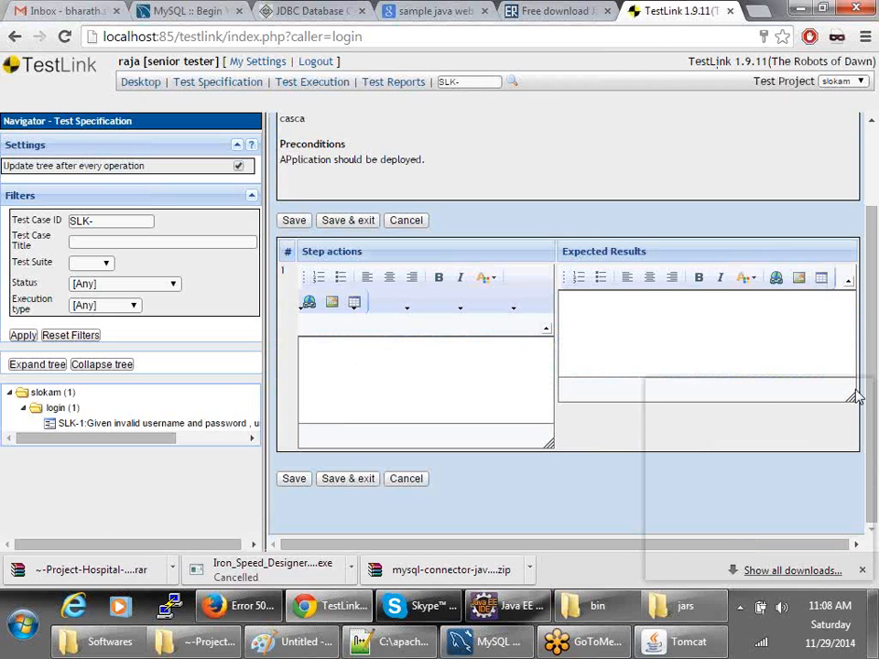
- Enlarge the Step actions and Expected Results editors and narrow the navigator panel
left_click(725, 390)
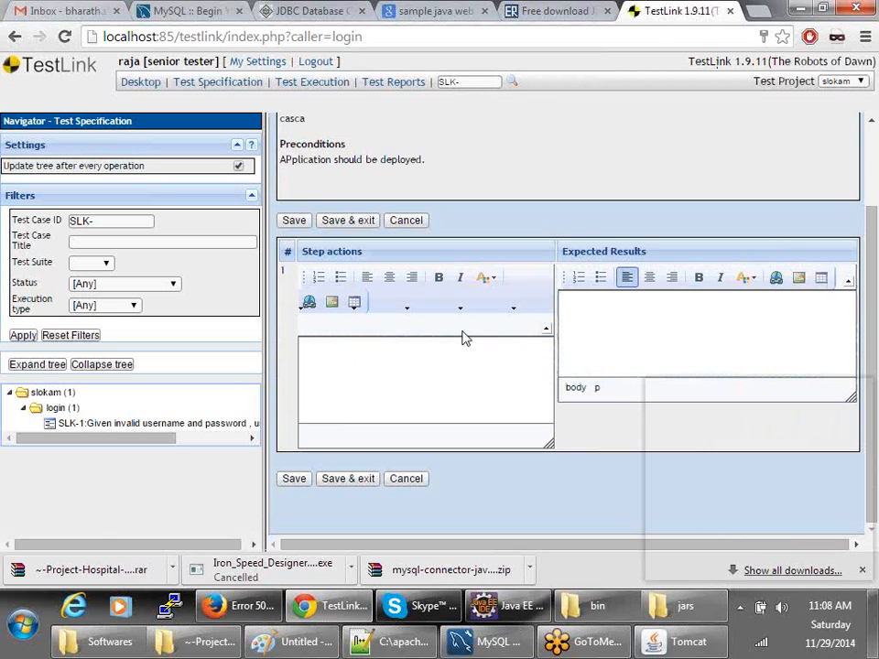
left_click(396, 358)
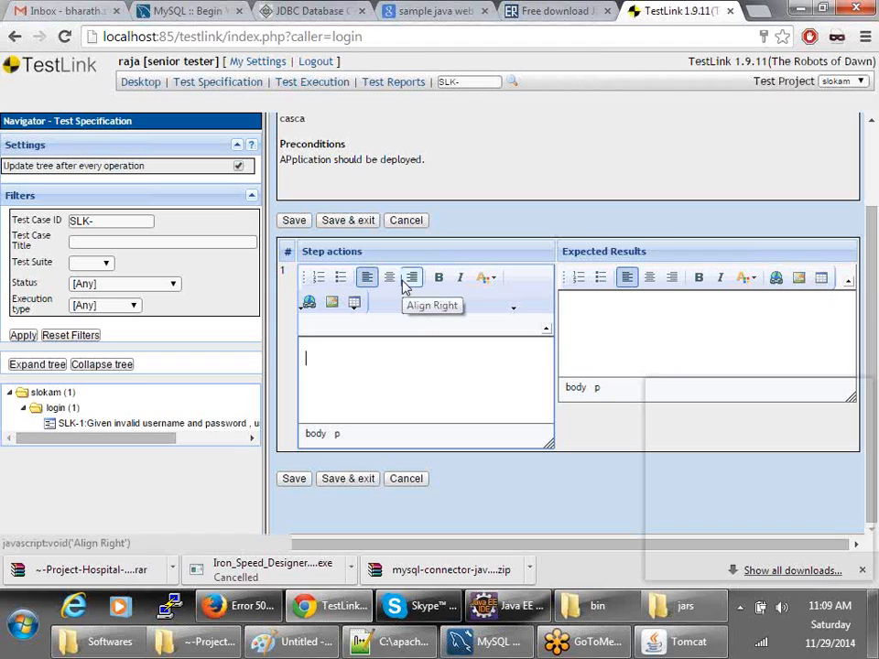
left_click(595, 370)
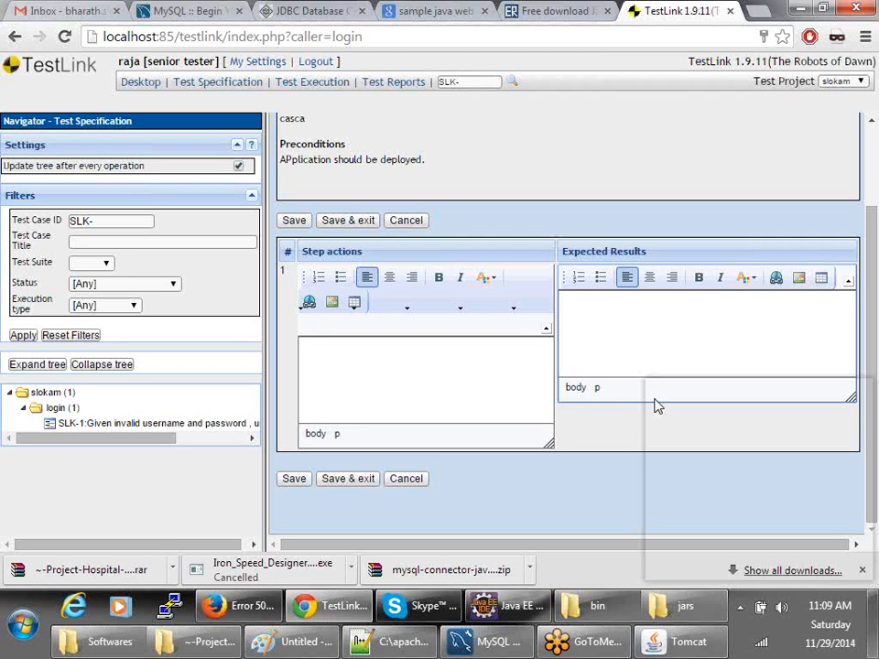
left_click_drag(848, 398, 839, 441)
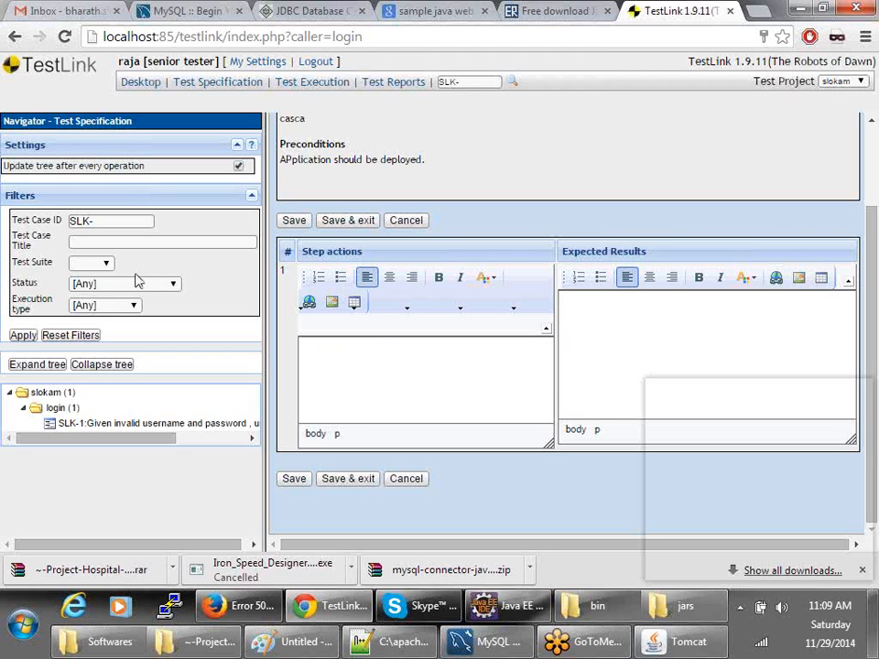
left_click_drag(266, 294, 206, 302)
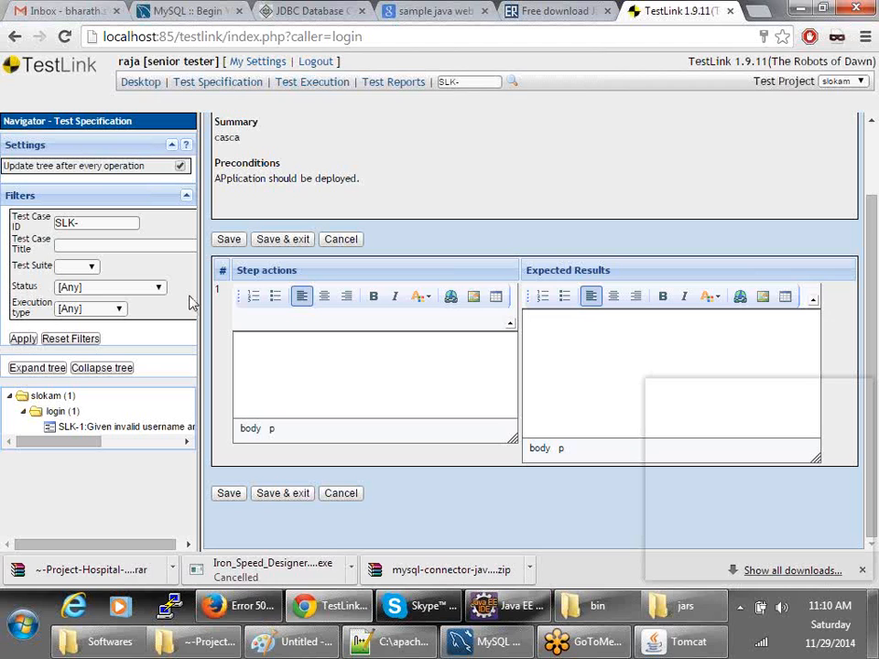
left_click_drag(510, 436, 511, 459)
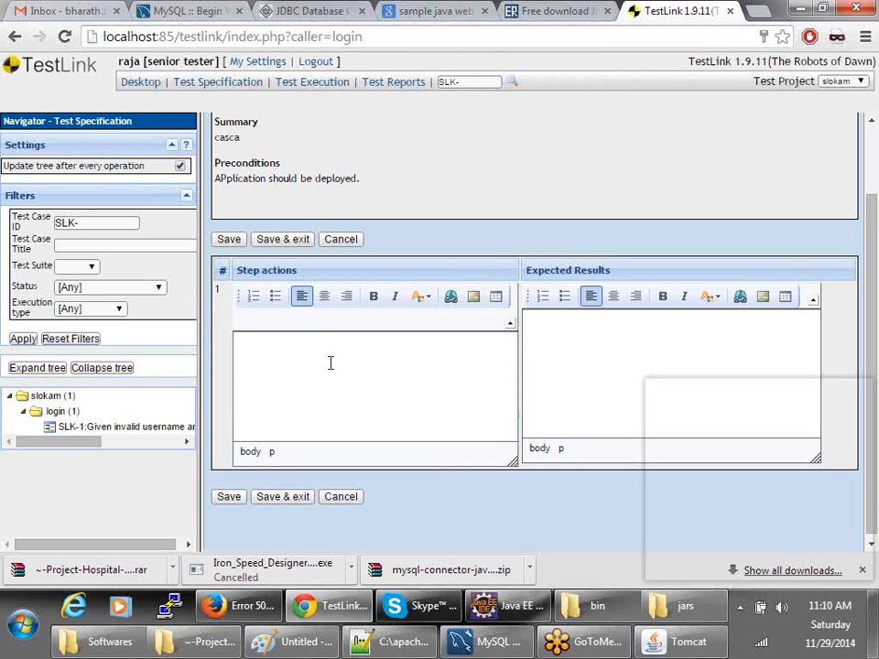
- Fill in step 1: action 'Open the openmrs url', expected result 'Application should be launched.'
left_click(286, 344)
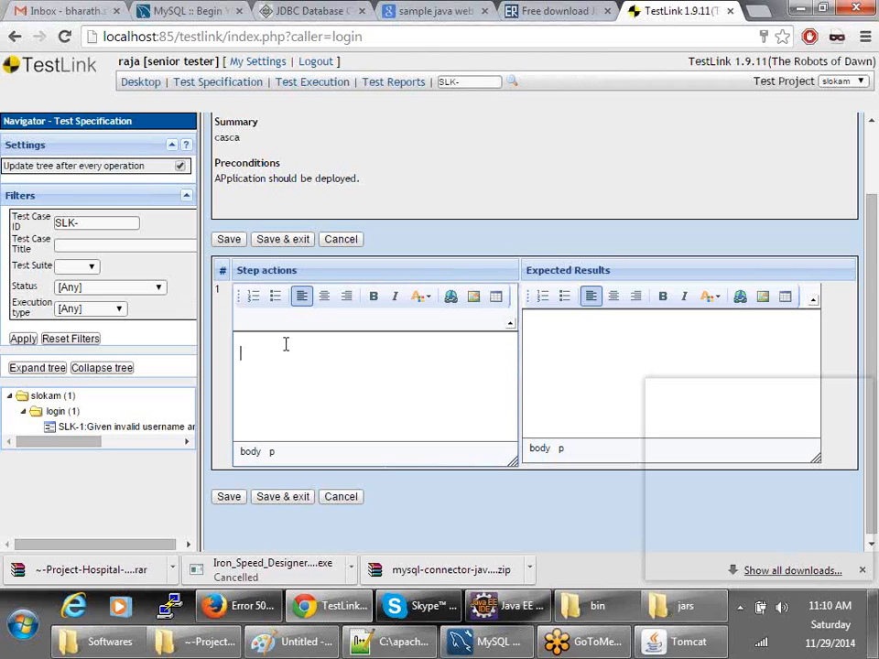
type("Open the openmrs url")
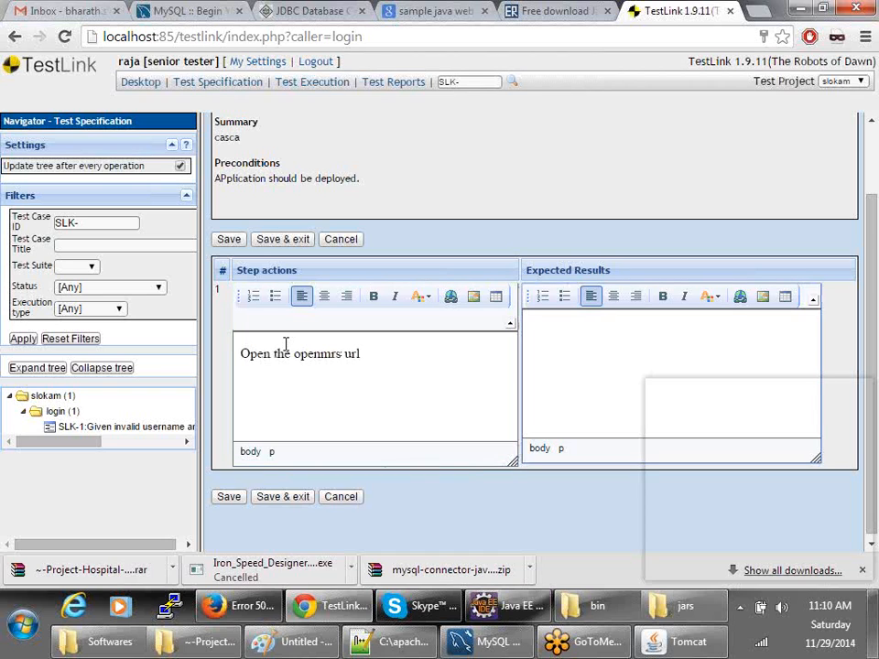
type("Application should a")
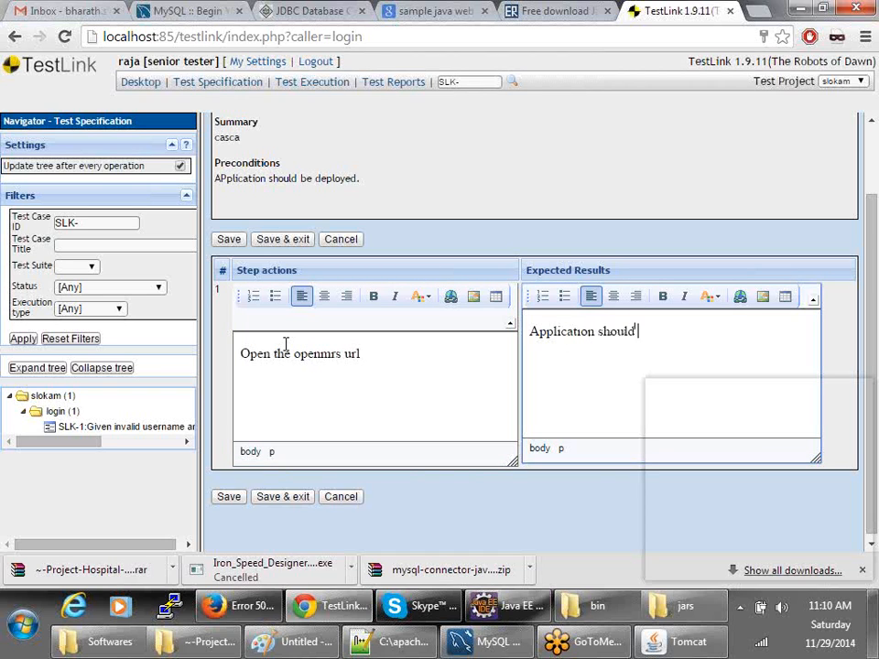
key("BackSpace")
type("be i")
key("BackSpace")
type("launched.")
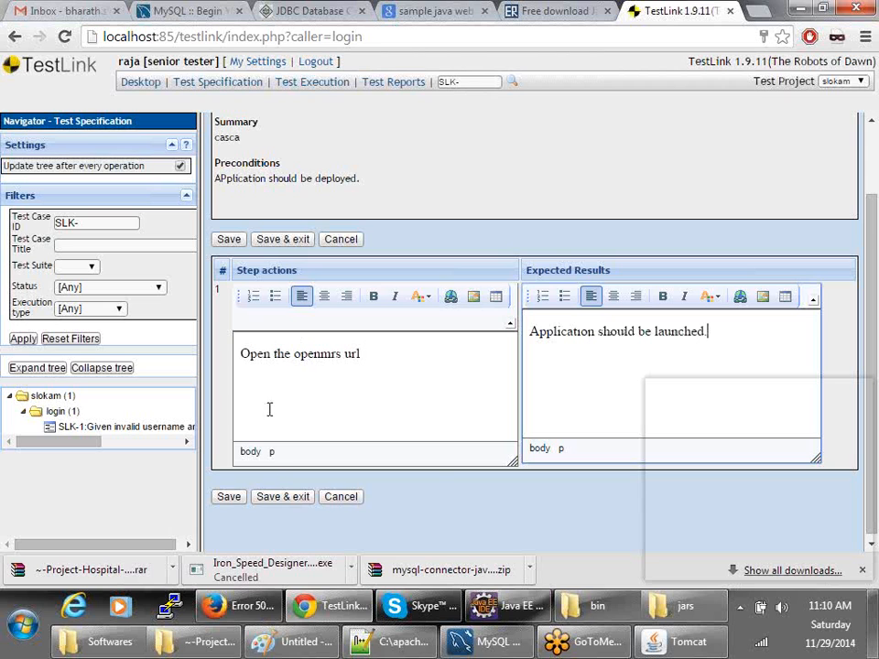
- Save step 1 and place the caret in the step 2 action editor
left_click(227, 499)
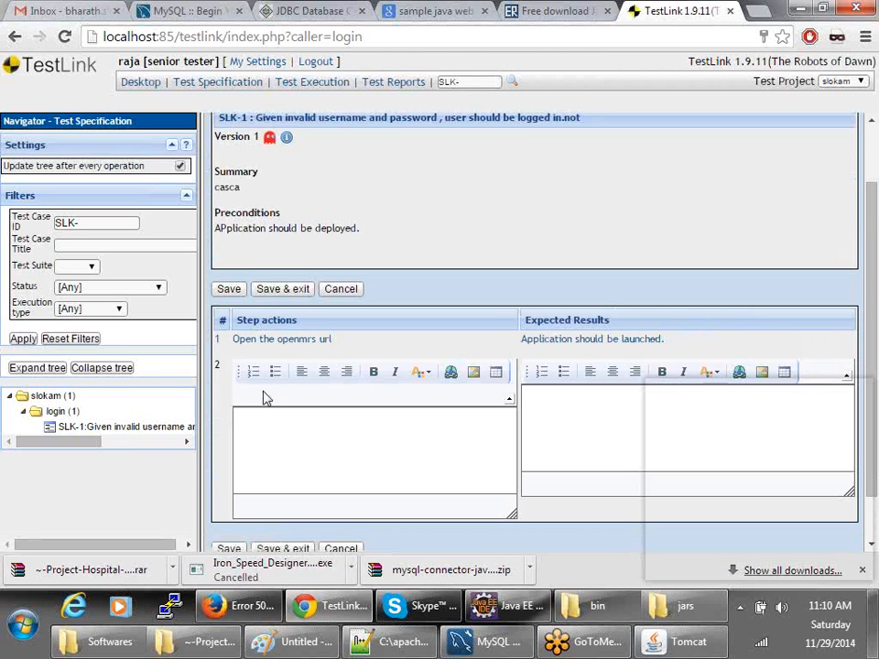
scroll(263, 398, "down", 1)
left_click(254, 366)
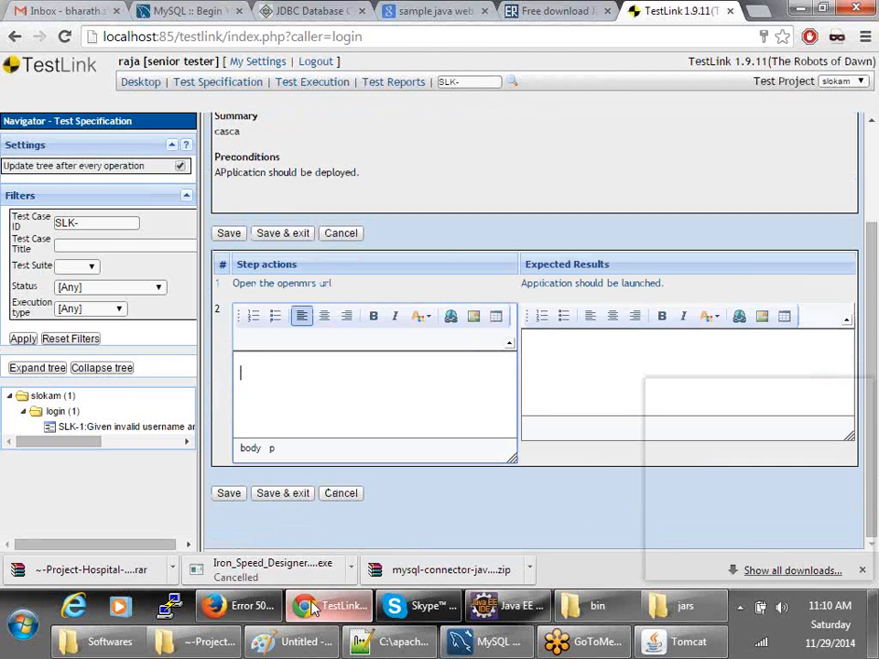
- Reload the OpenMRS page on port 8081 instead of 8080, then begin typing step 2's action in TestLink
left_click(241, 606)
left_click(174, 62)
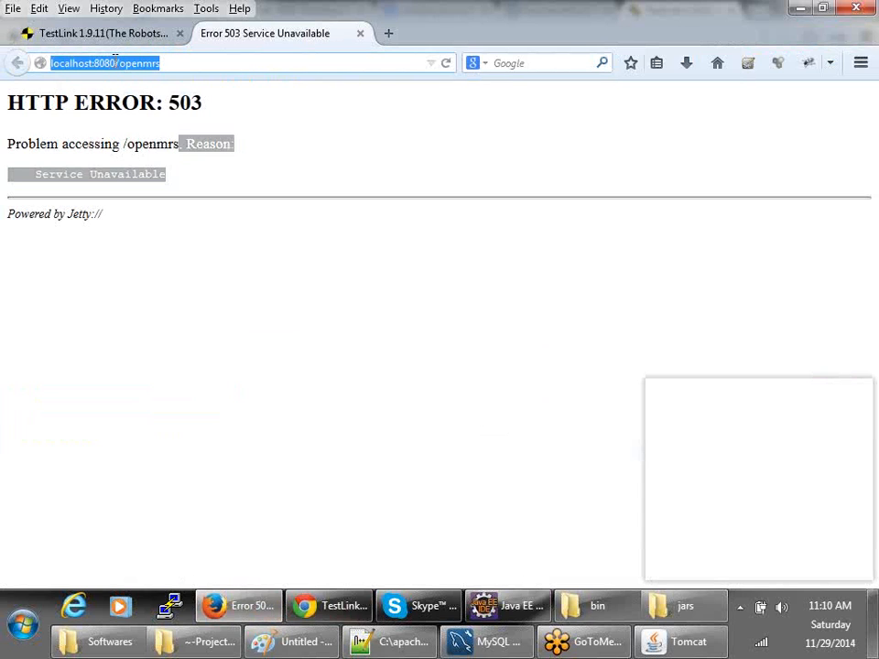
left_click(114, 63)
key("BackSpace")
type("1")
key("Return")
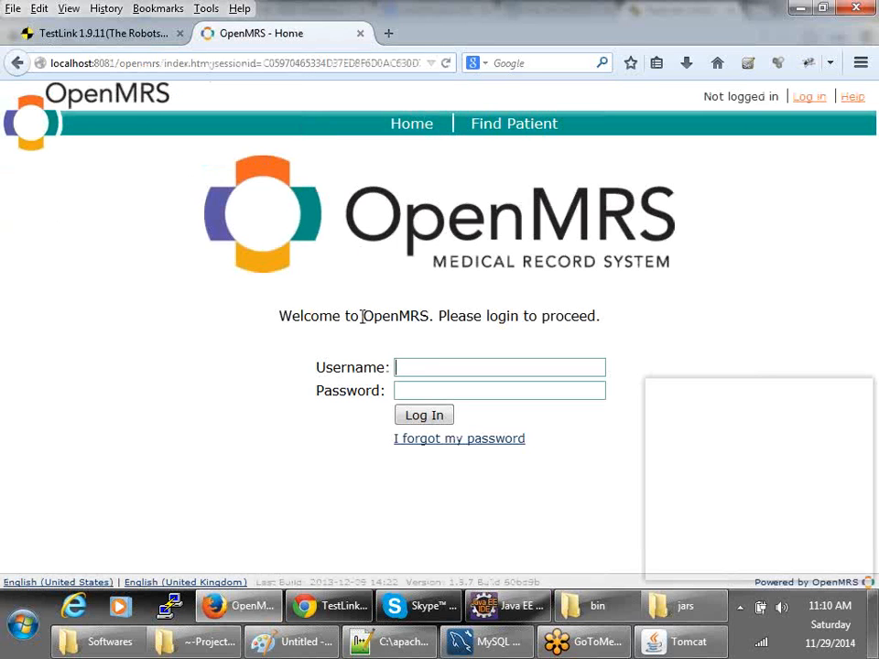
key("alt+Tab")
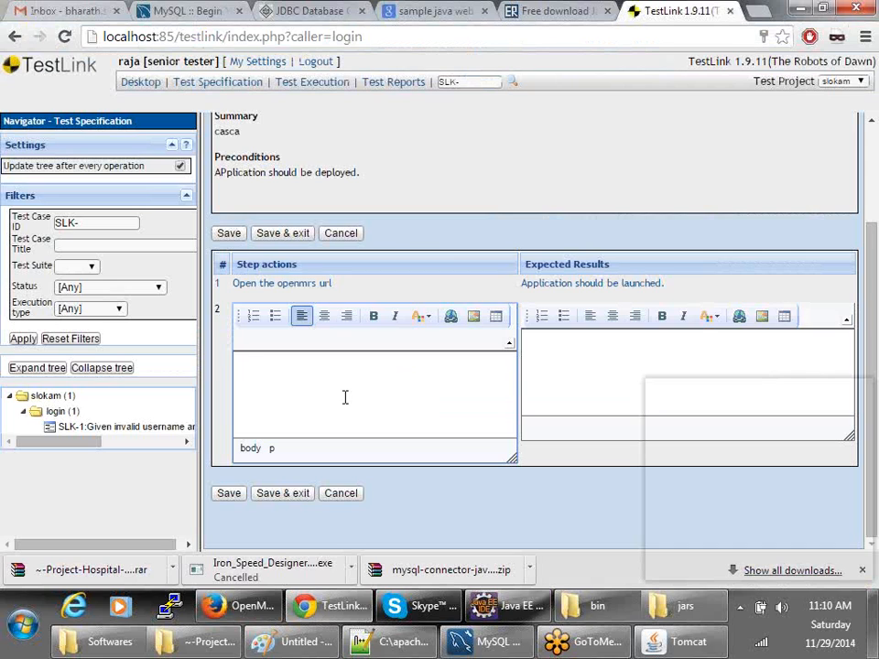
type("type username and p")
- Complete step 2 'type username and password' expecting 'Username and Password should be typed.' and save it
type("asswoe")
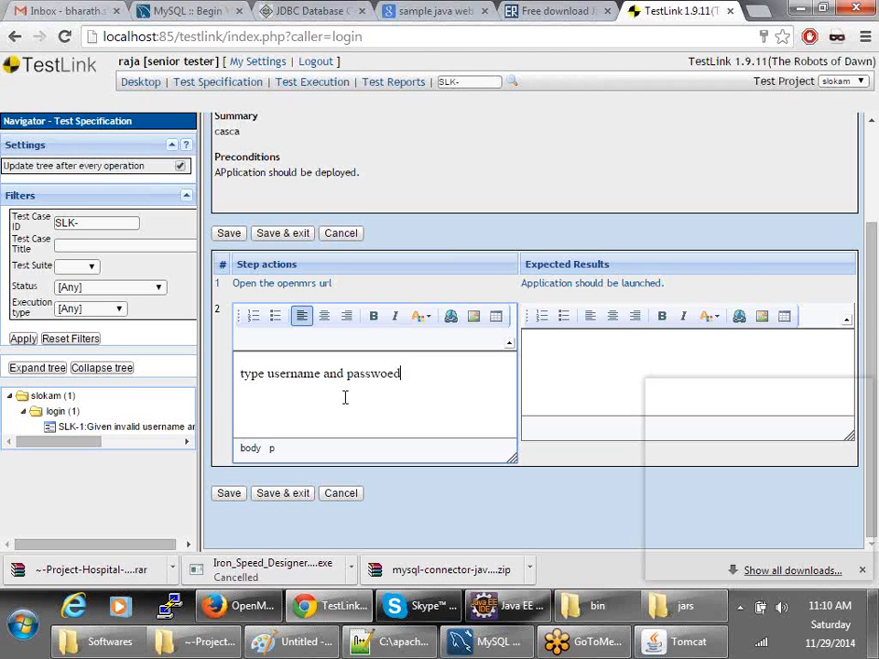
key("BackSpace")
type("rd")
key("Tab")
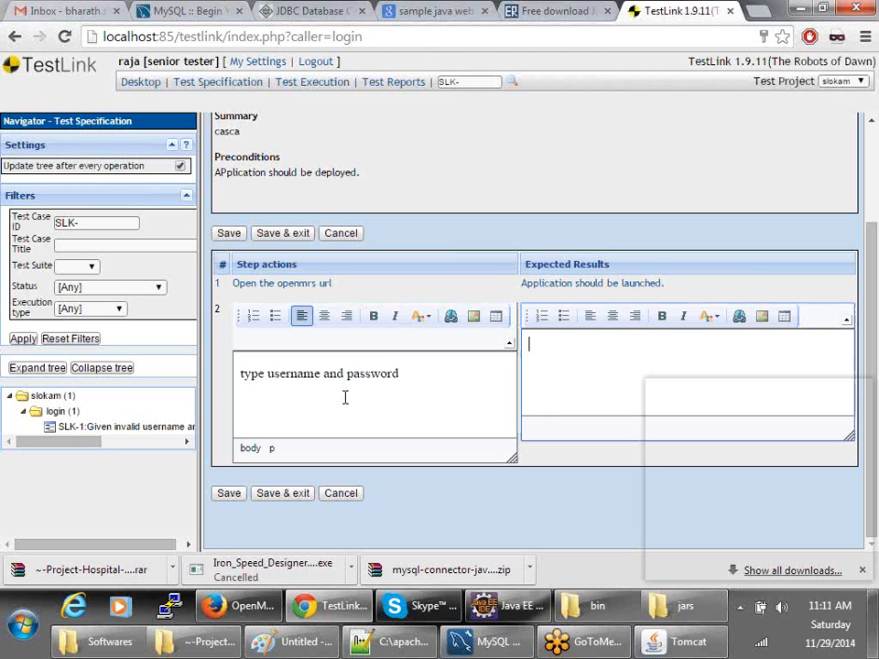
type("Username")
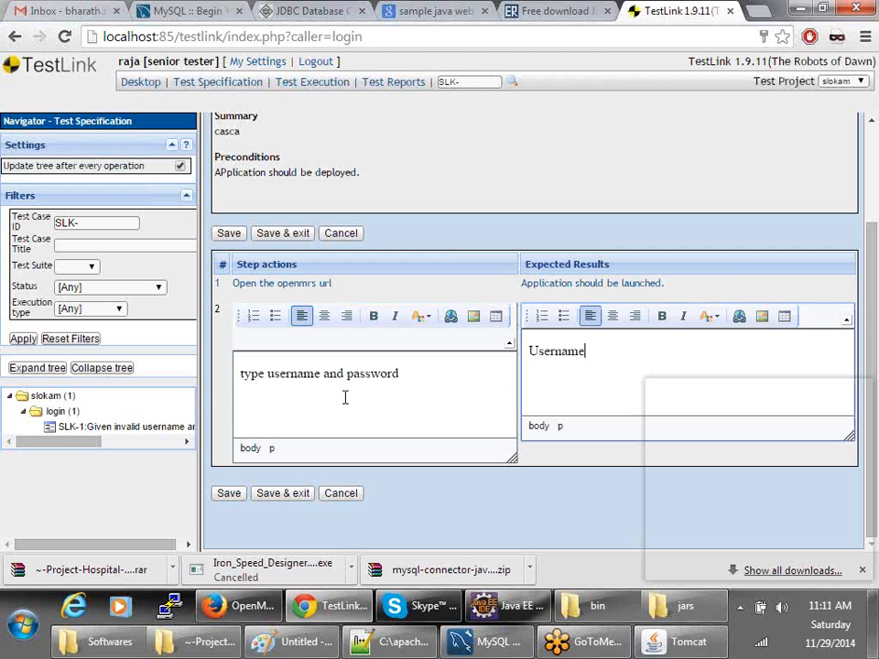
type(" and typ")
key("BackSpace")
key("BackSpace")
type("and Passwod")
key("BackSpace")
type("rd shpuuld be typed.")
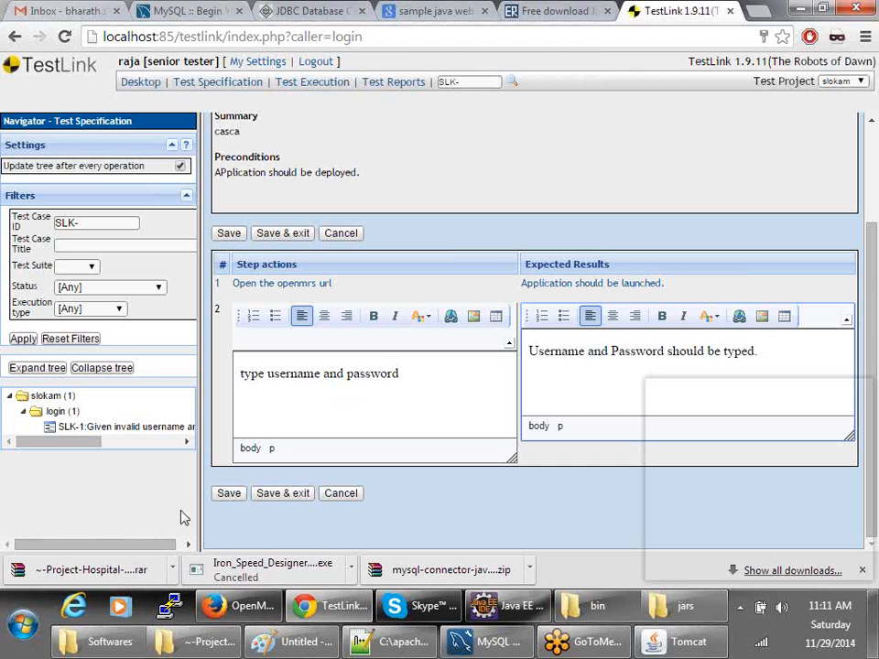
left_click(229, 493)
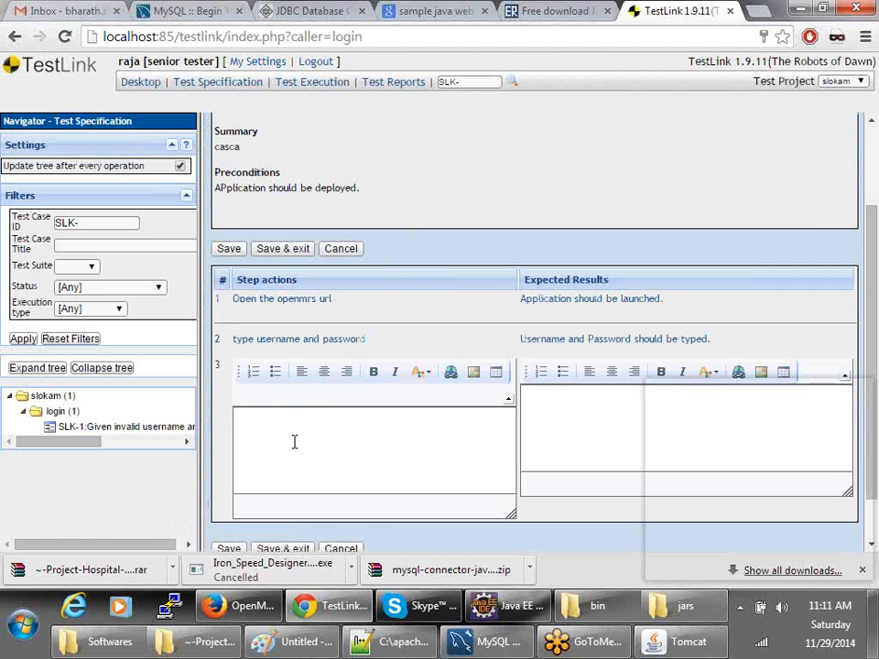
left_click(294, 443)
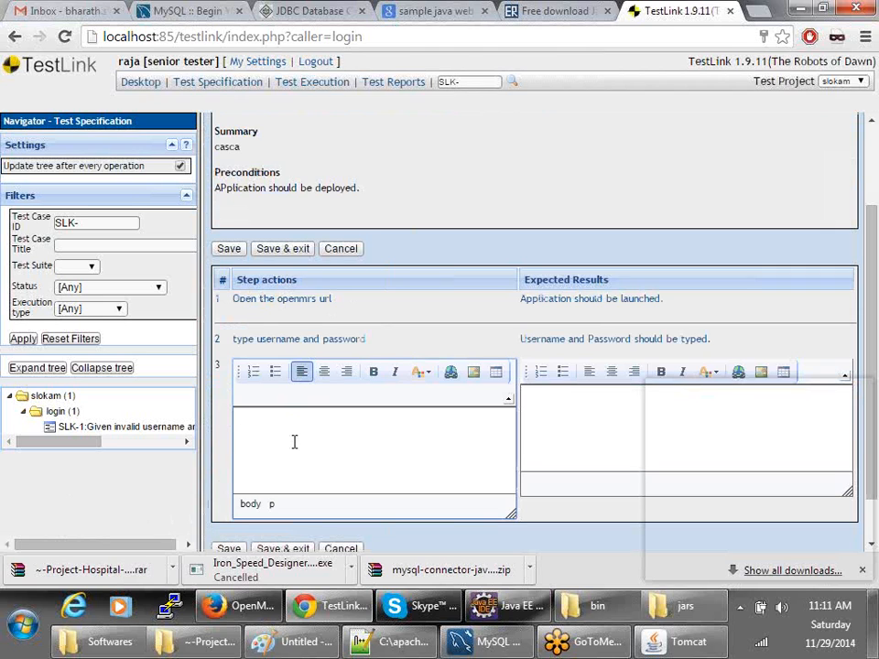
- Enter step 3 action 'click on submit button' and begin its expected result 'It shouldn't be logged in and'
type("click on submit button")
key("Tab")
type("User shou")
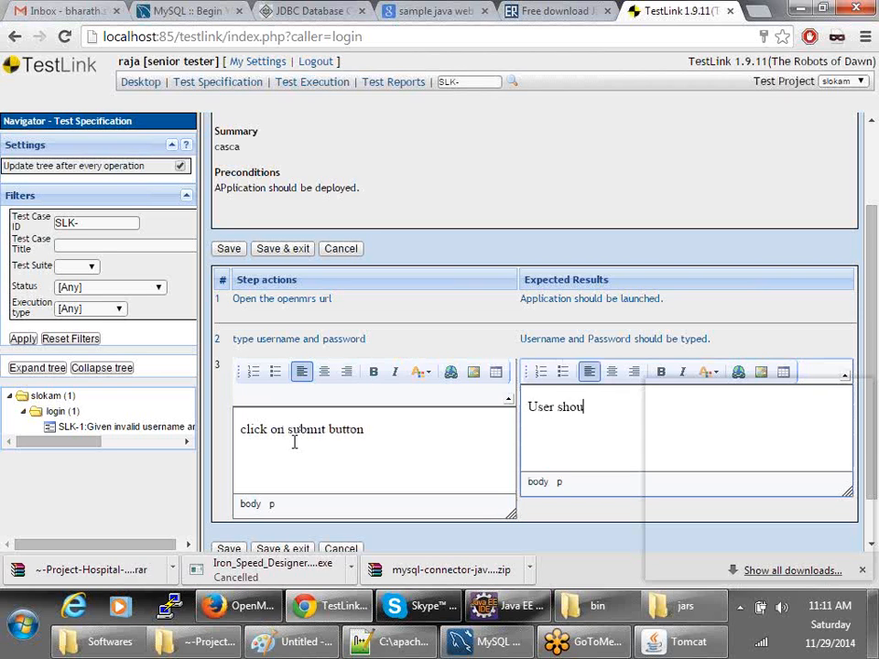
key("BackSpace")
key("BackSpace")
key("BackSpace")
key("BackSpace")
key("BackSpace")
key("BackSpace")
key("BackSpace")
type("It should n't be l")
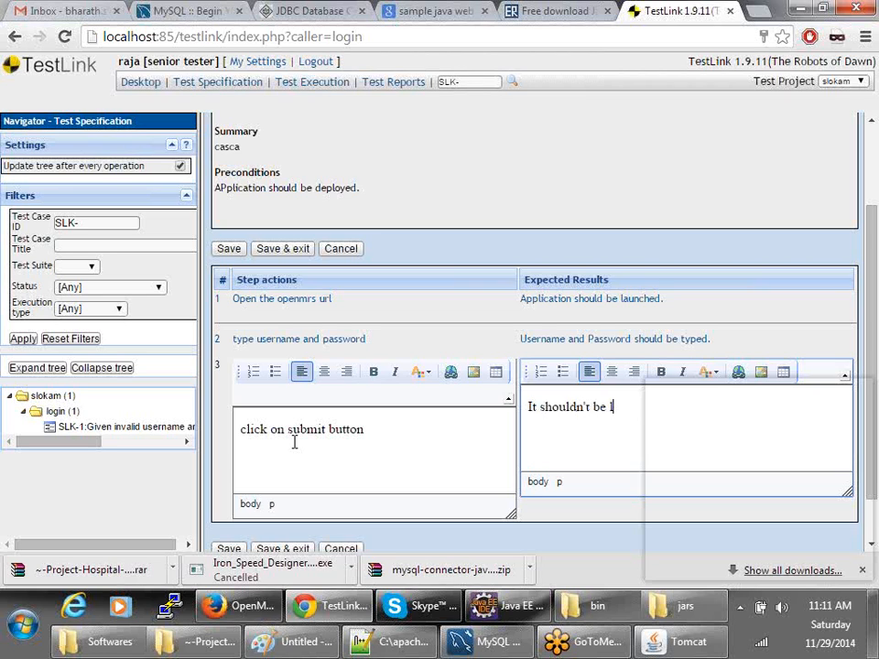
type("ogged in and er")
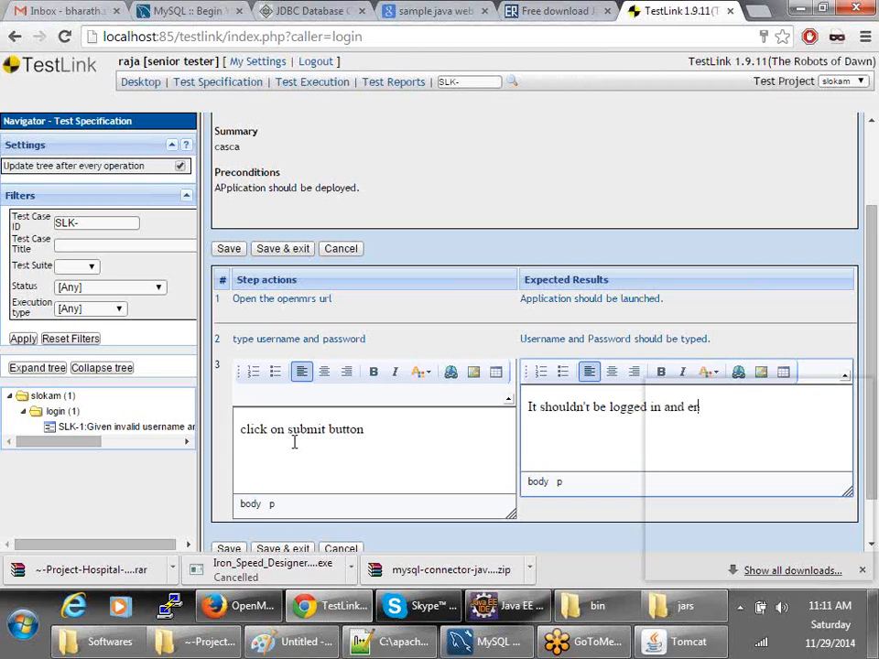
key("BackSpace")
key("alt+Tab")
- Fail an OpenMRS login with made-up credentials and select the 'Invalid username/password. Please try again.' message
left_click(412, 369)
type("sfsd")
left_click(430, 390)
type("sfsd")
left_click(428, 417)
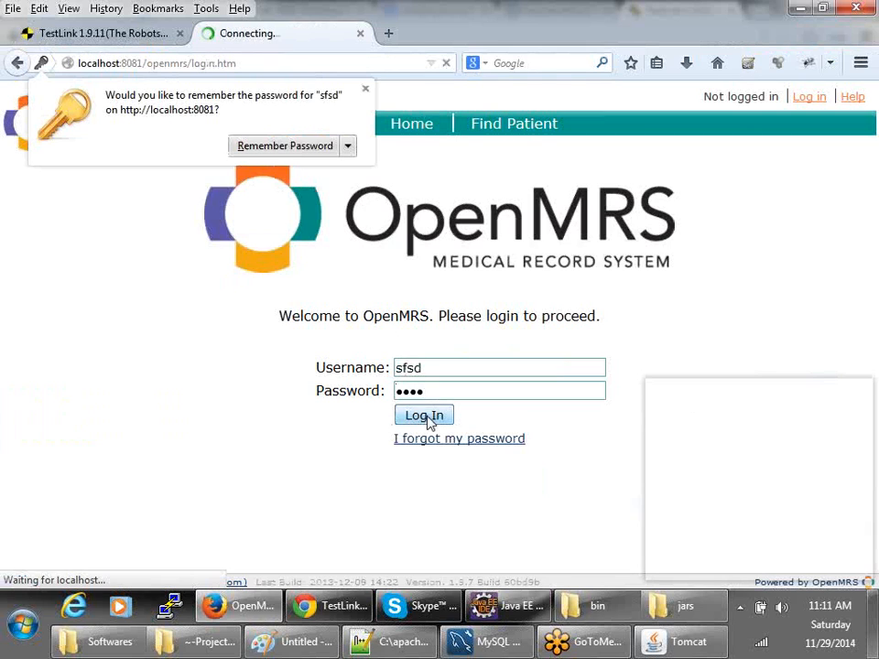
left_click(386, 180)
left_click_drag(386, 180, 28, 176)
key("ctrl+c")
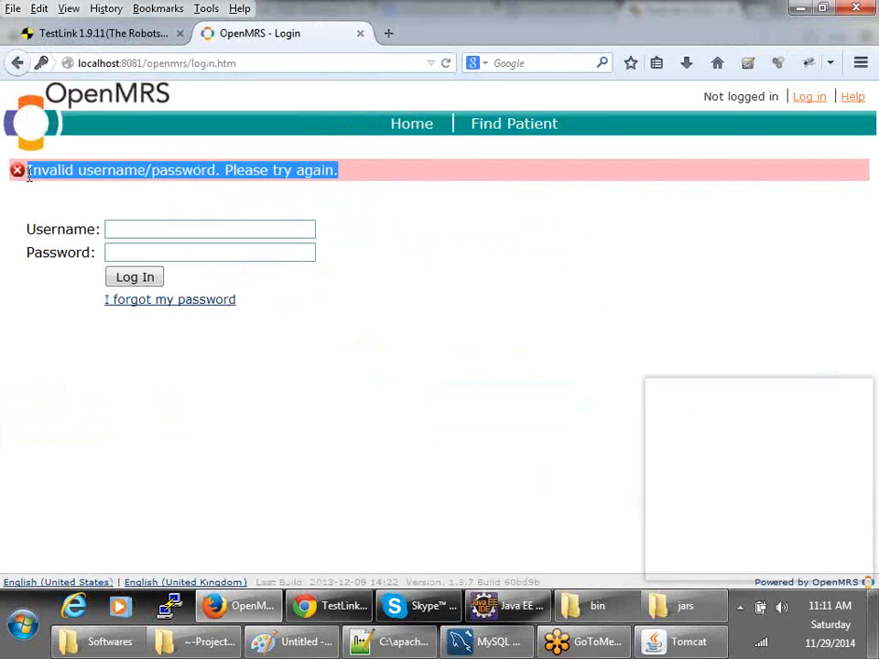
key("alt+Tab")
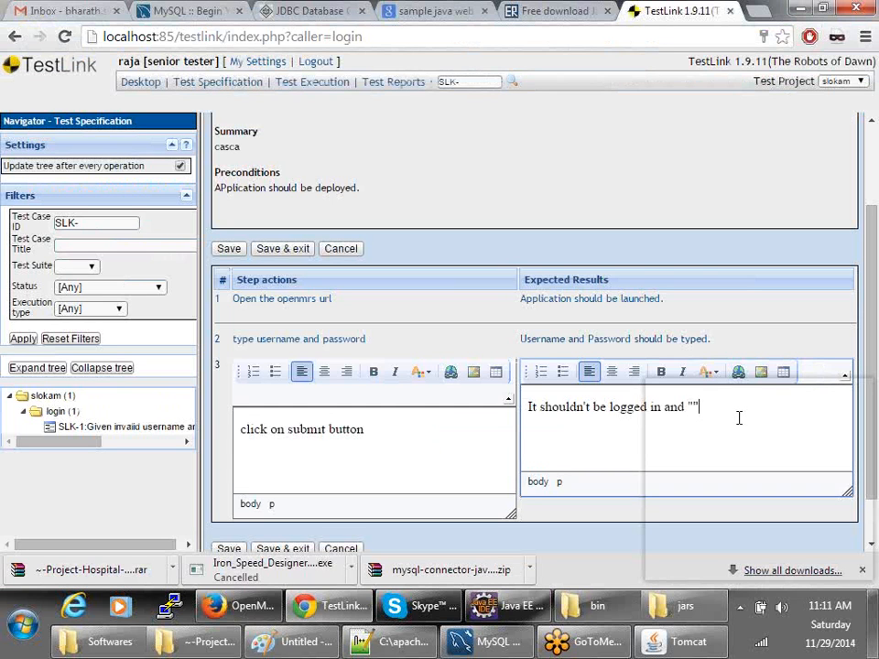
- Paste the invalid-login message into step 3's expected result, add 'should be displyed.', and save and exit
key("ctrl+v")
type("\" sh")
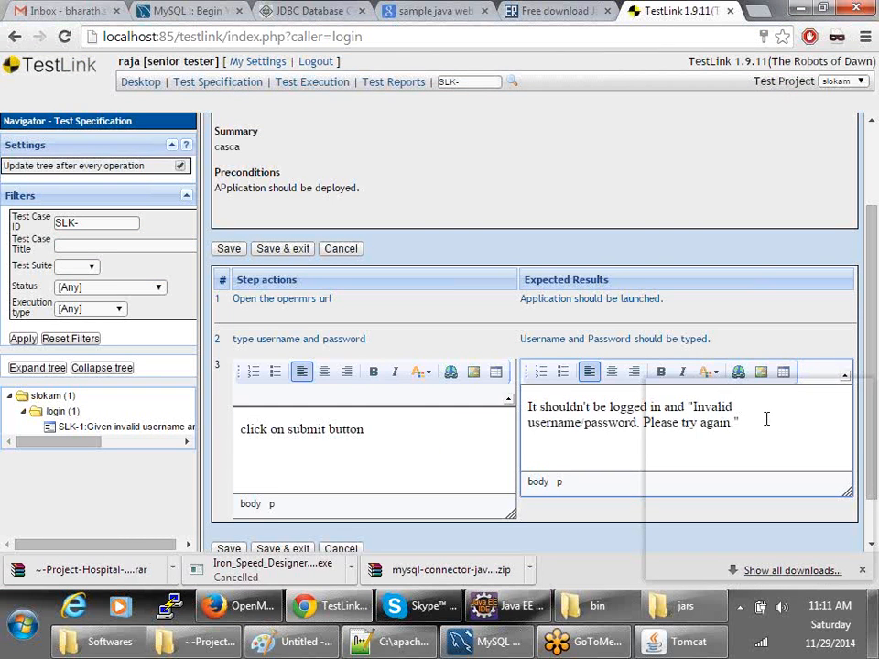
type("ould be displyed.")
scroll(418, 498, "down", 1)
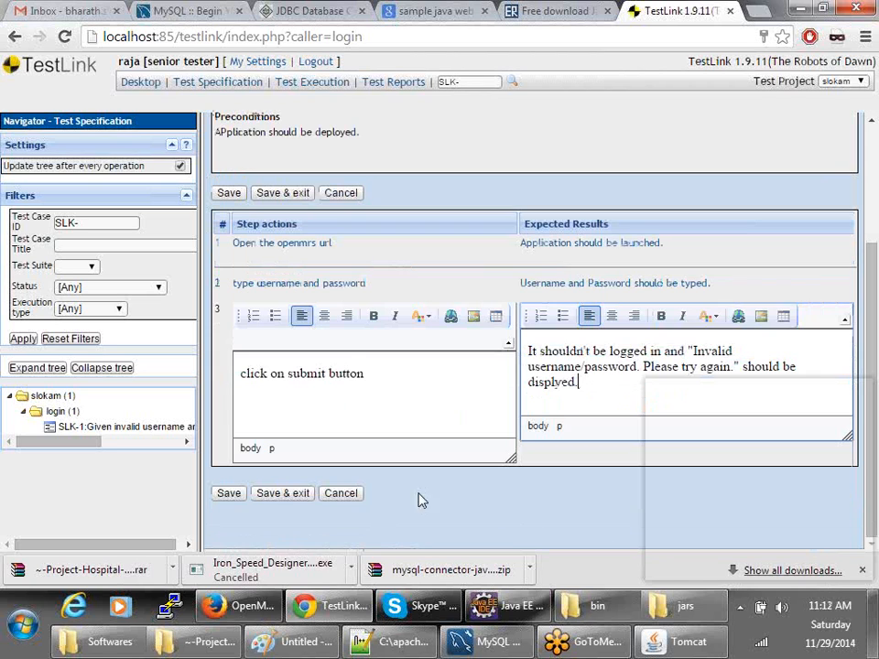
left_click(269, 497)
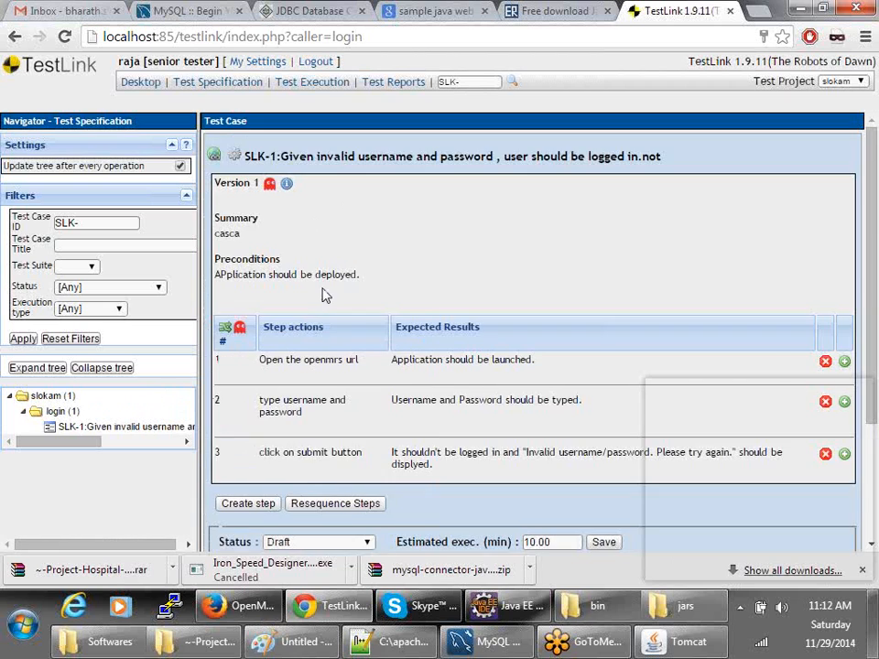
scroll(322, 295, "down", 3)
- Fail another OpenMRS login with dummy credentials and select the invalid username/password error text
left_click(240, 606)
left_click(206, 228)
type("sf")
left_click(189, 250)
type("abc")
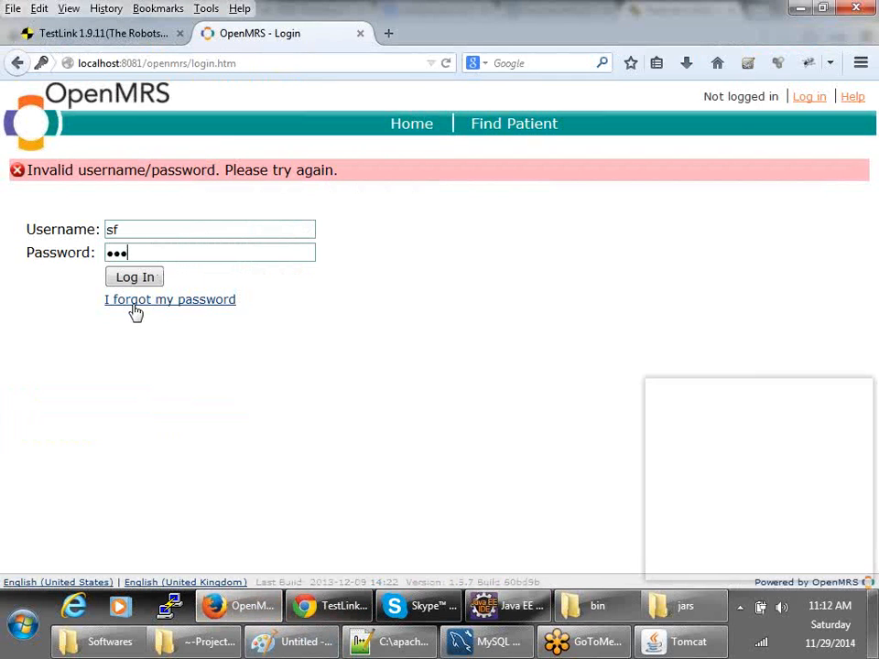
left_click(134, 279)
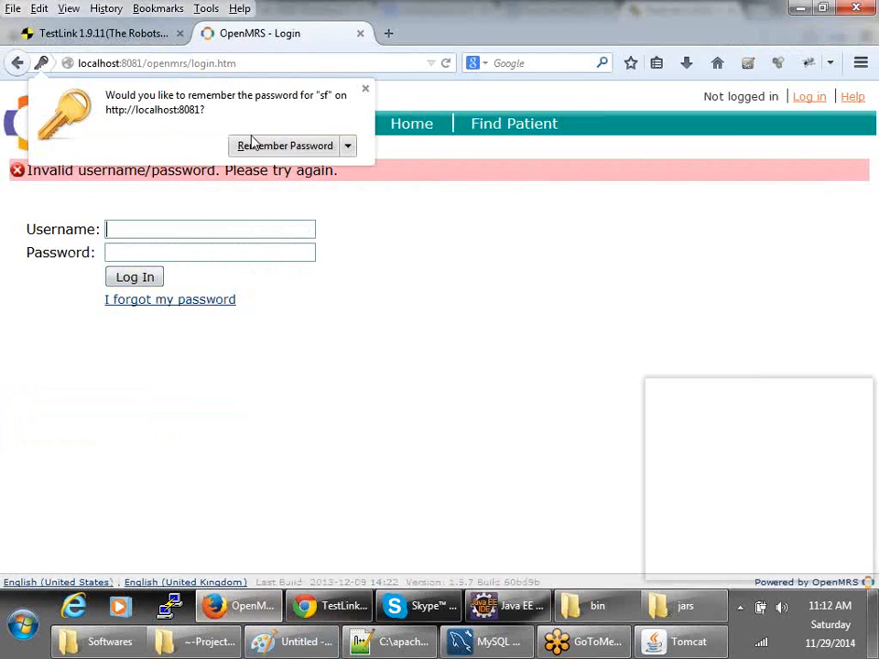
left_click(366, 88)
left_click_drag(355, 167, 22, 174)
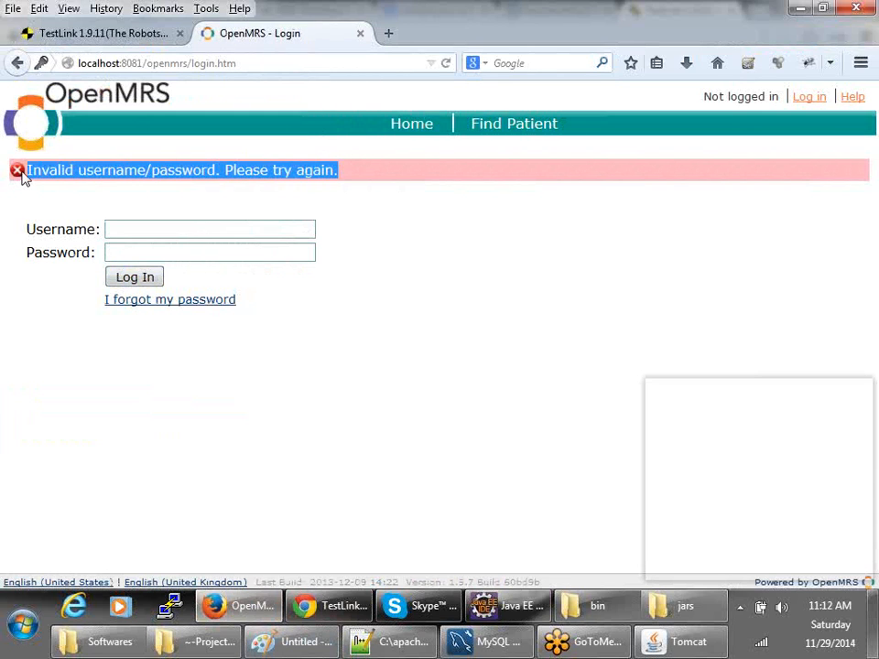
- Clear the error-text selection and return to test case SLK-1 in TestLink
key("alt+Tab")
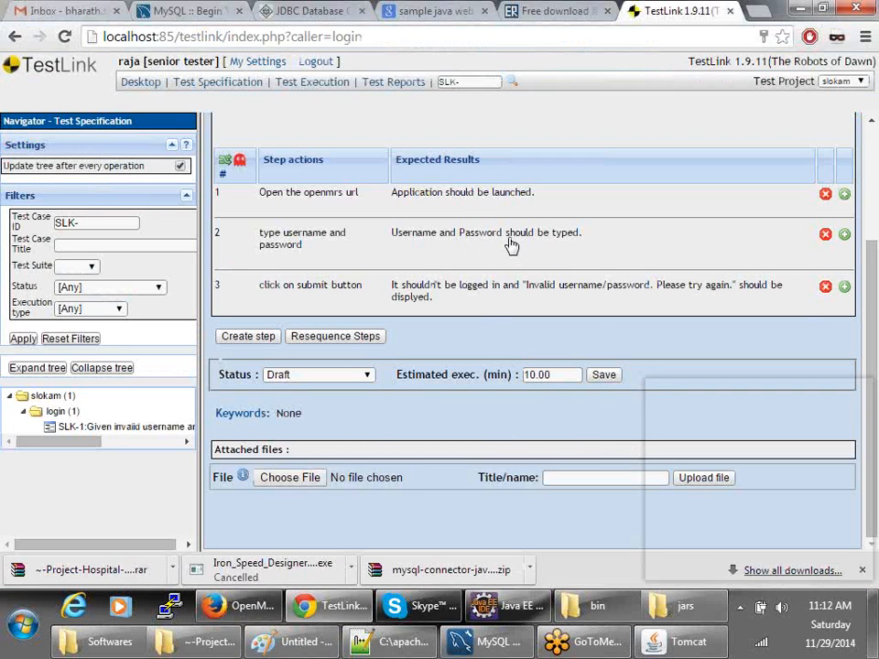
key("alt+Tab")
left_click(359, 270)
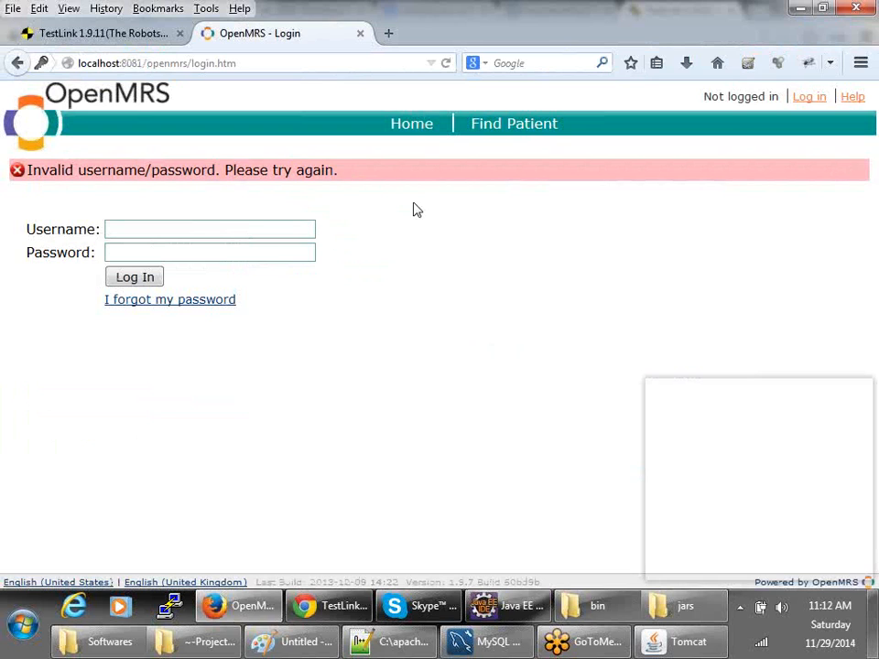
key("alt+Tab")
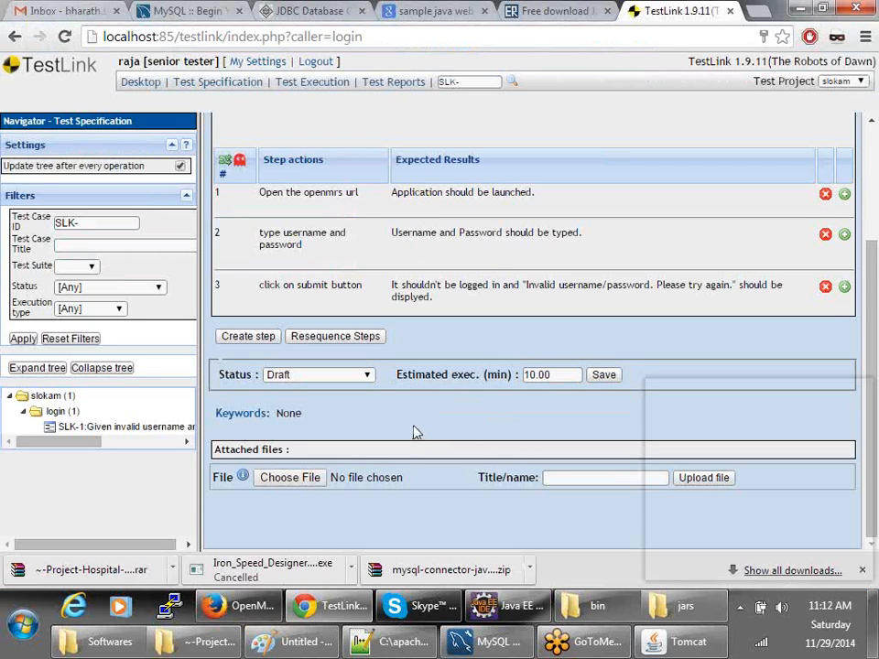
scroll(414, 431, "up", 3)
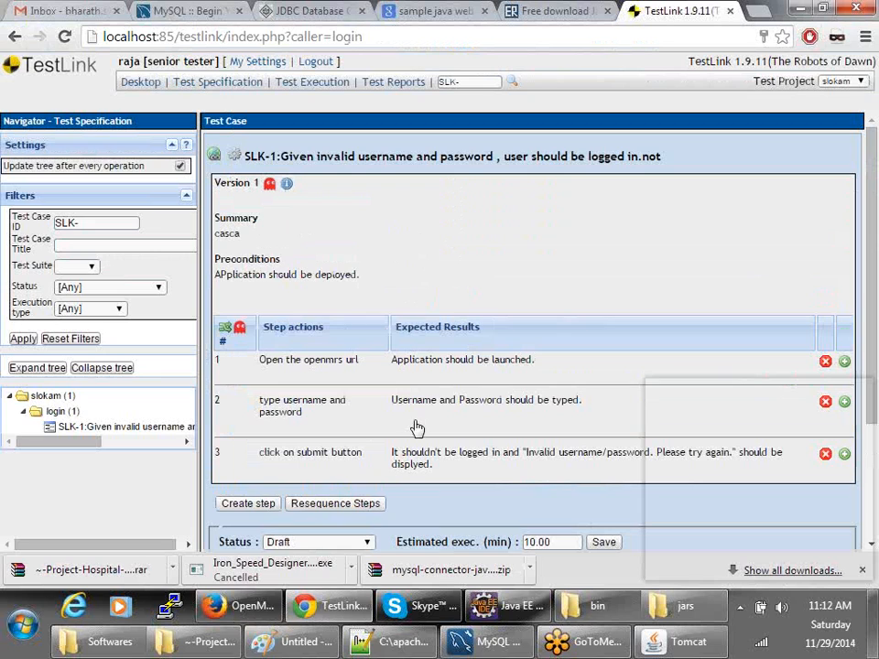
- Start a login-suite test case titled 'Given valid username and password , user should be logged in.'
left_click(52, 413)
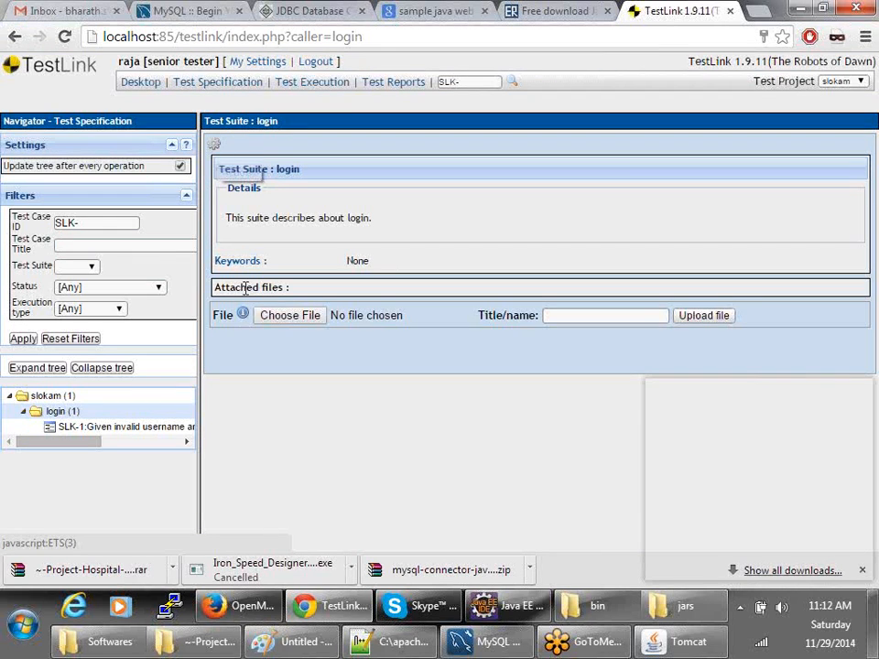
left_click(216, 146)
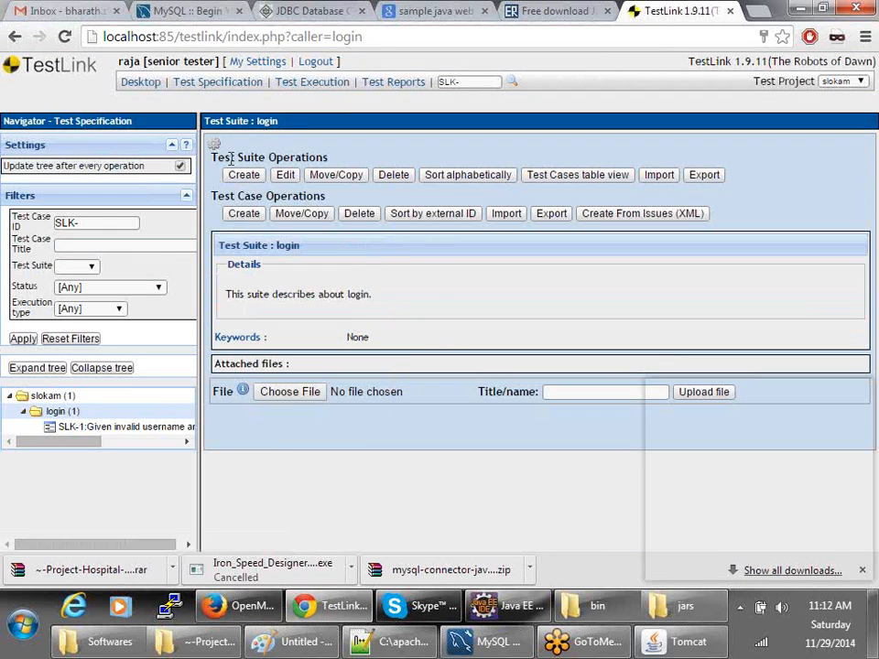
left_click(246, 215)
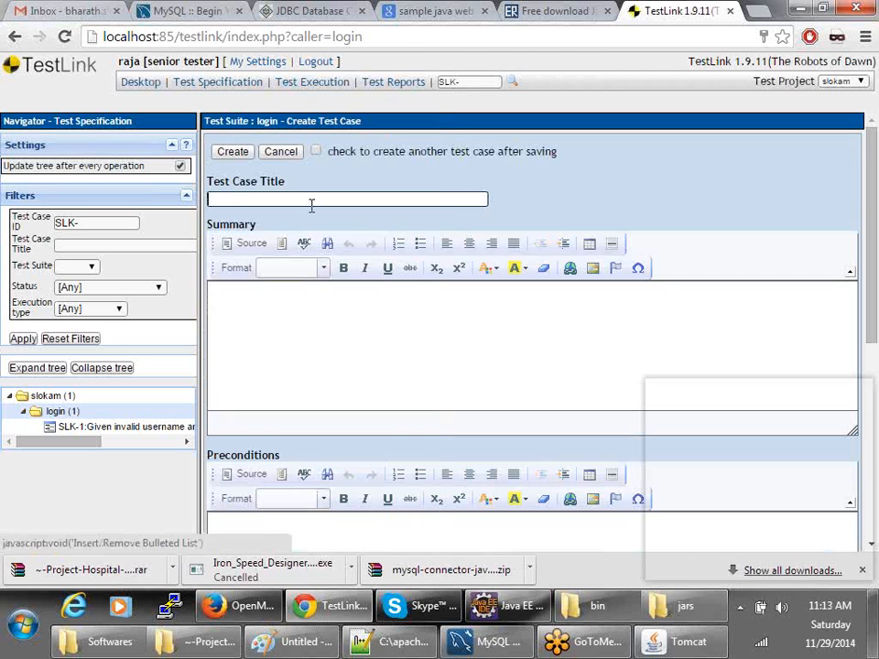
left_click(293, 200)
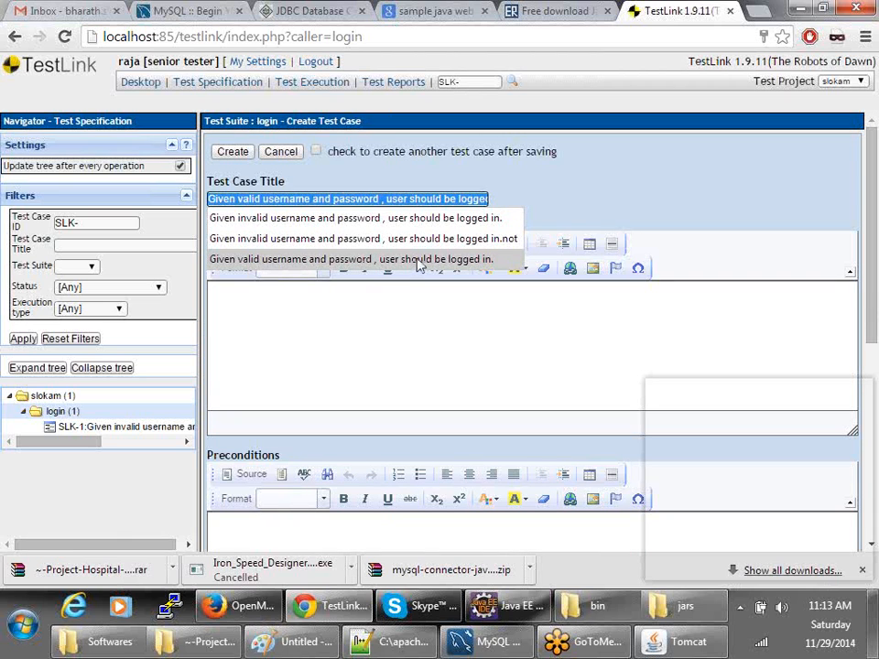
left_click(266, 261)
- Enter preconditions 'asda' and a 10-minute estimated duration, then create the test case
left_click(385, 329)
scroll(376, 328, "down", 3)
left_click(355, 314)
type("asda")
scroll(366, 402, "down", 3)
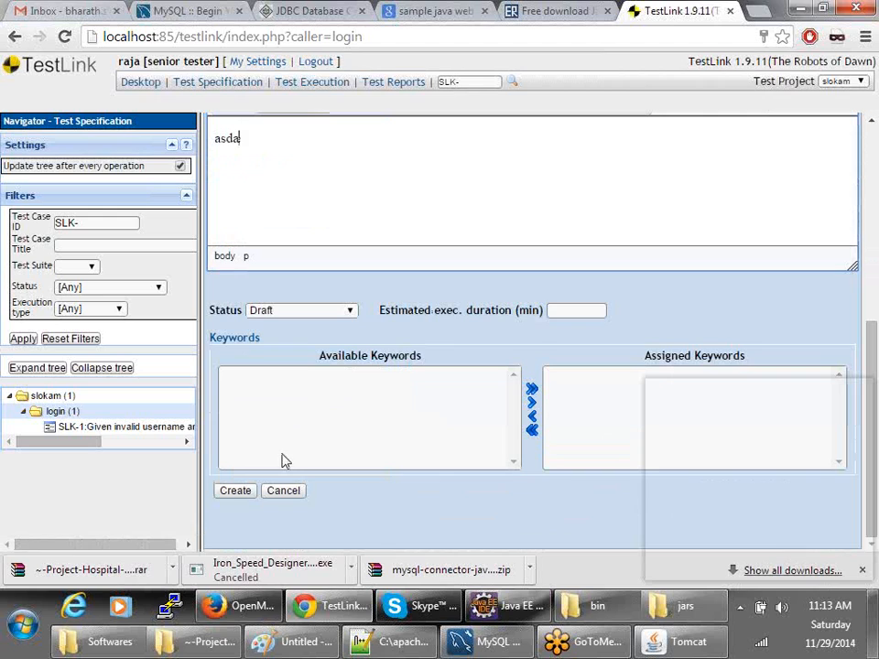
left_click(552, 312)
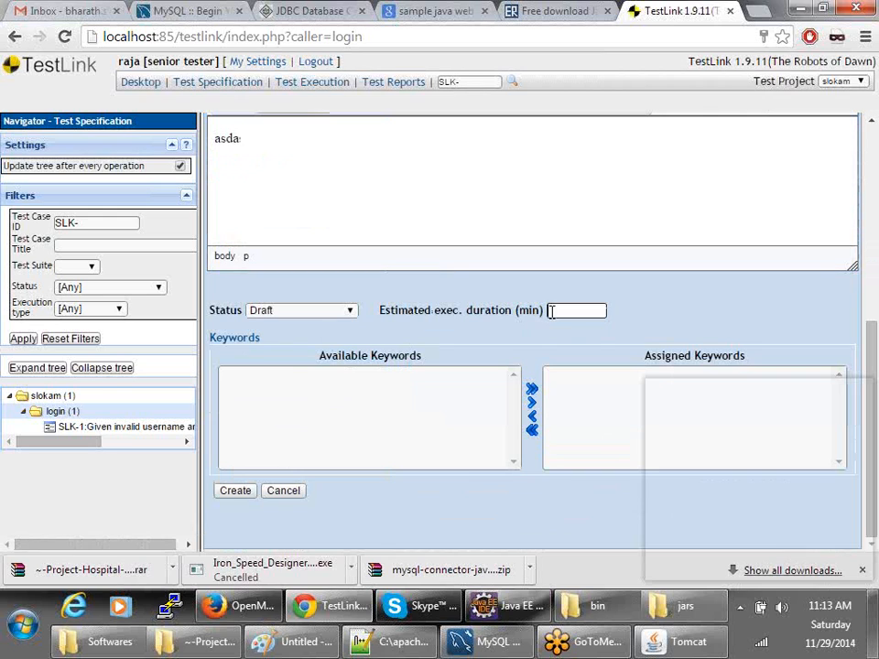
type("10")
left_click(233, 492)
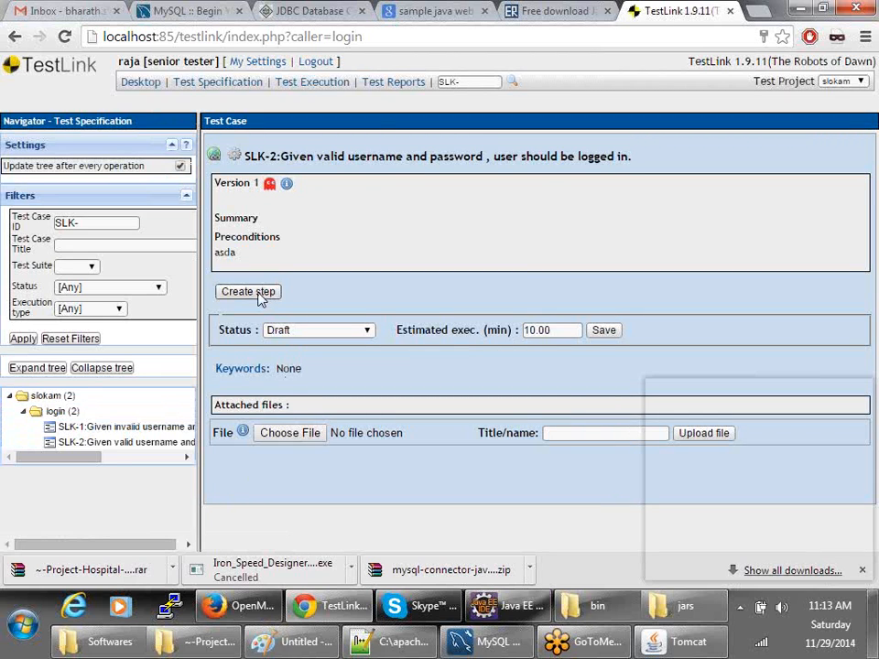
- Save SLK-2 step 1 'Open url' expecting 'verify applicaion should be opened.' and begin step 2
left_click(260, 296)
left_click(320, 400)
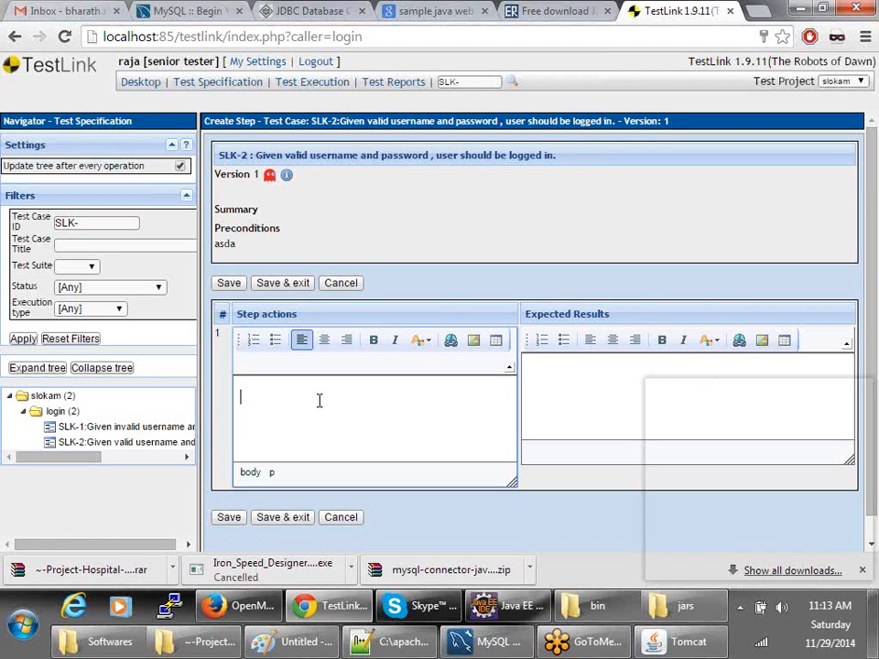
type("Open url")
key("Tab")
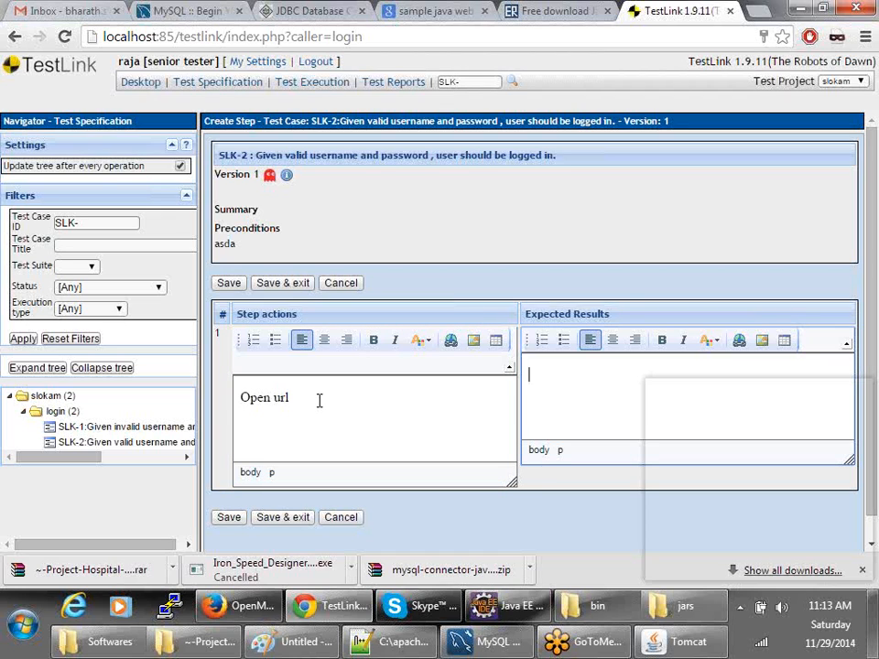
type("verify applicaion should be d")
type("pened.")
key("Return")
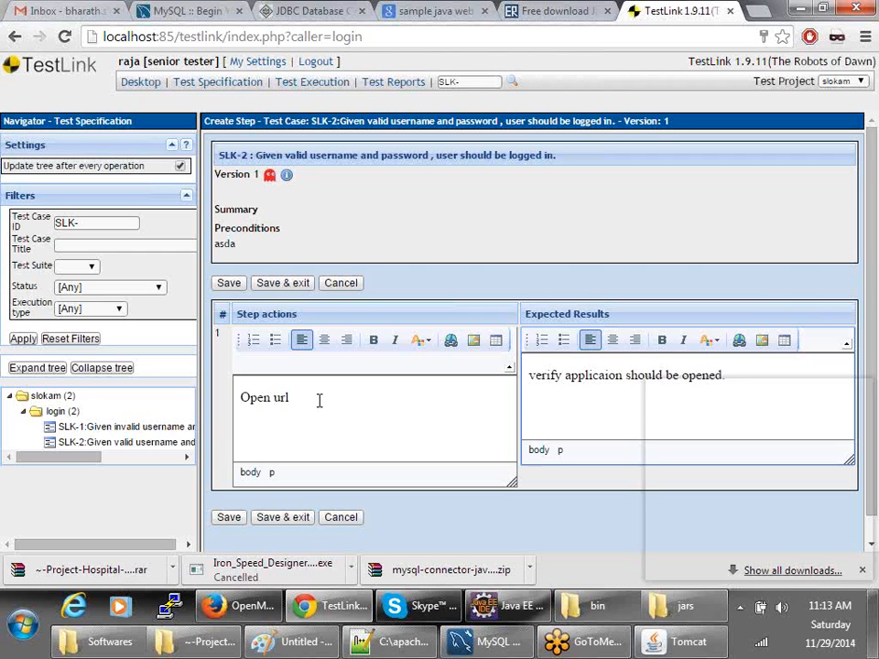
scroll(320, 400, "down", 1)
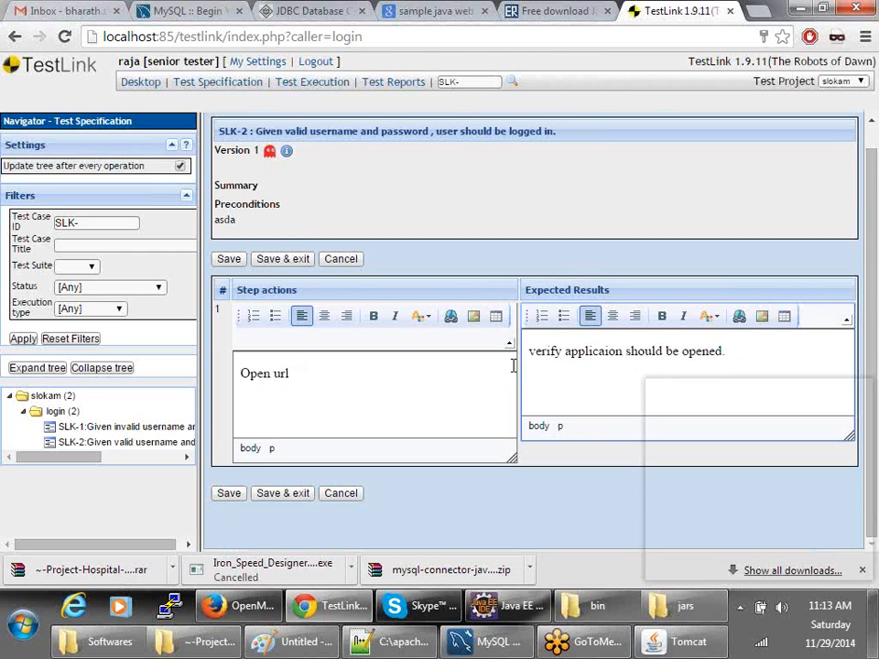
left_click(230, 493)
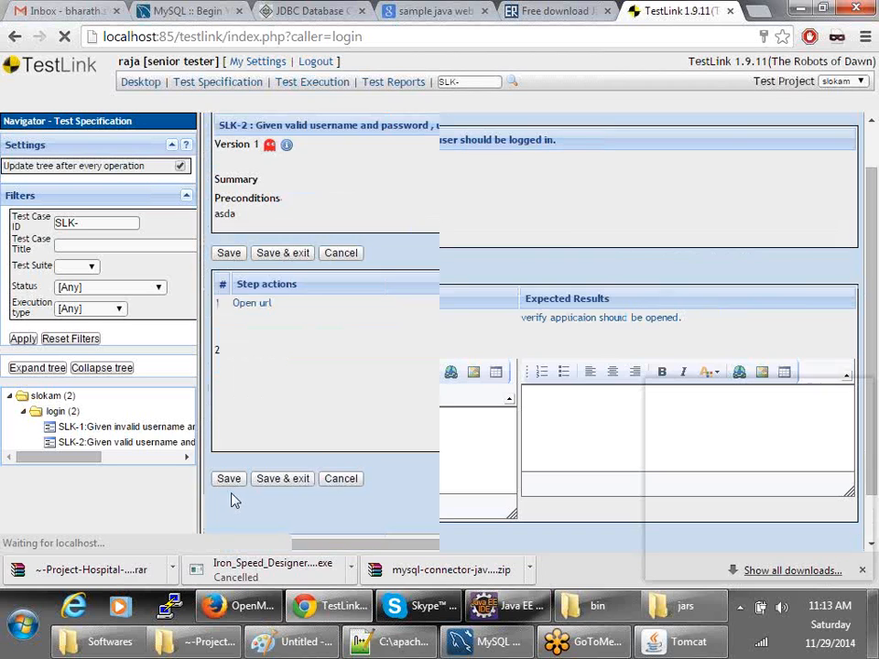
left_click(345, 447)
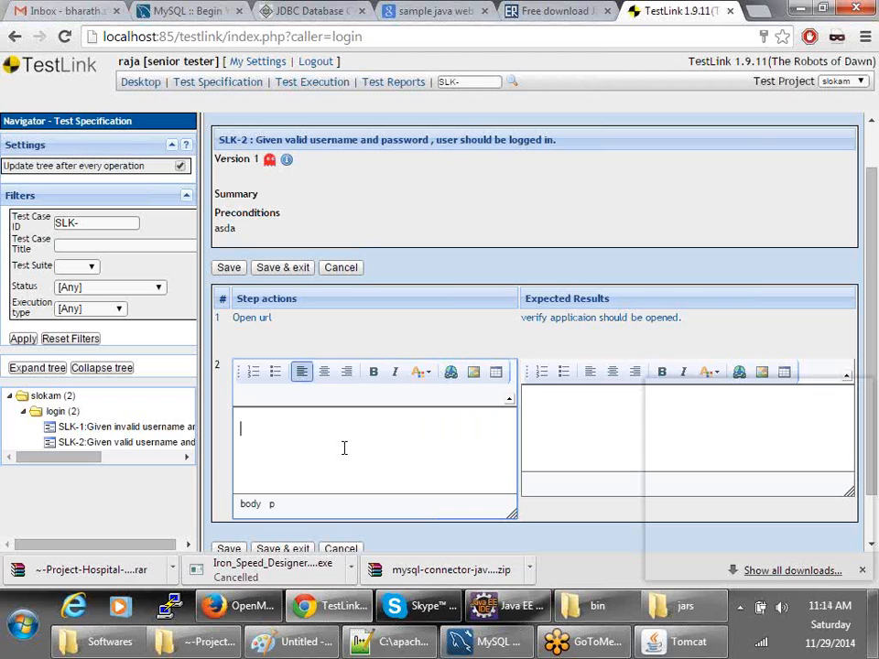
- Draft step 2 'type username and password and click on submit' expecting 'User should be logged in and'
type("type username")
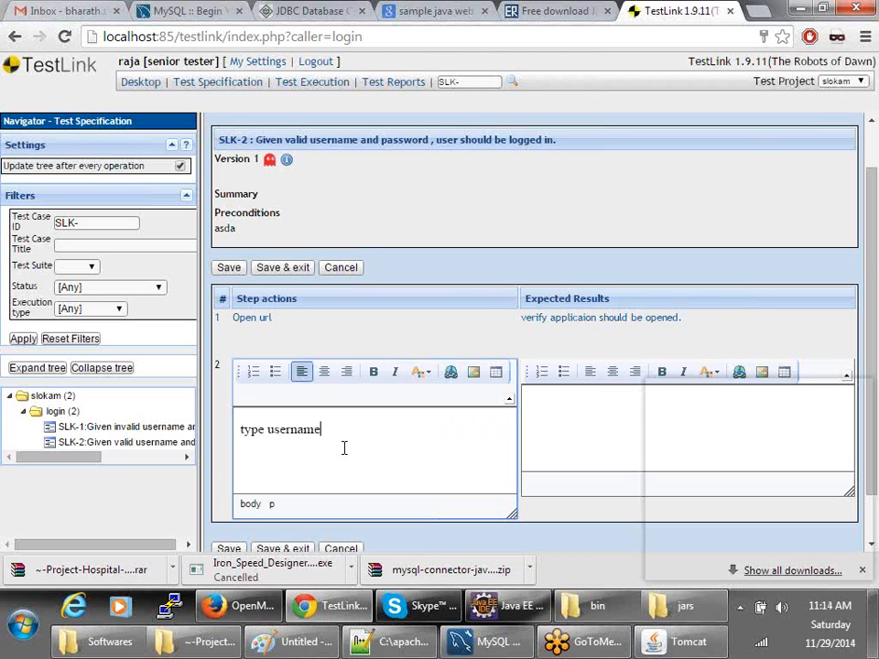
type(" and password and click on sub")
key("BackSpace")
key("BackSpace")
type("bmit")
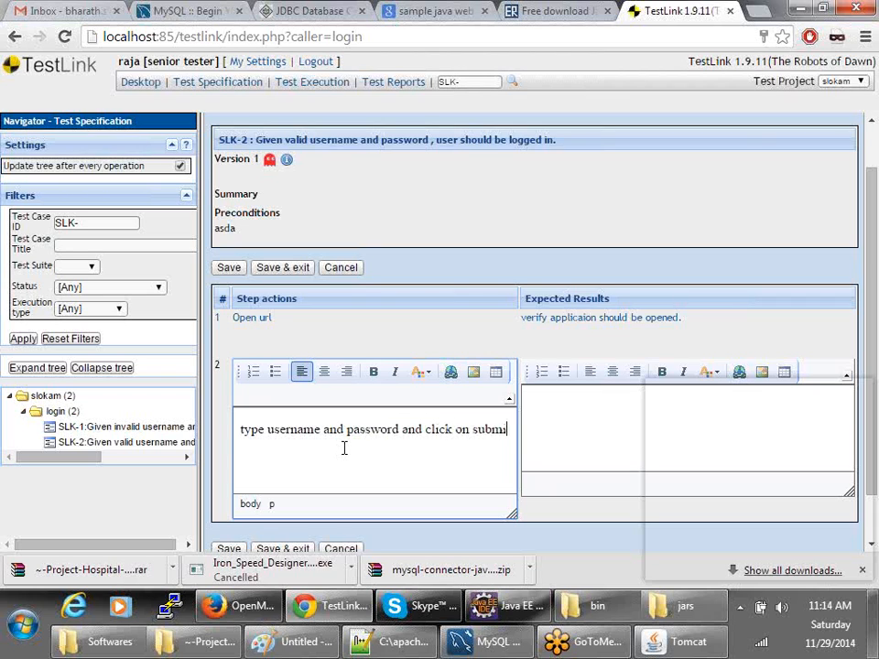
key("Tab")
type("User shp")
key("BackSpace")
key("BackSpace")
key("BackSpace")
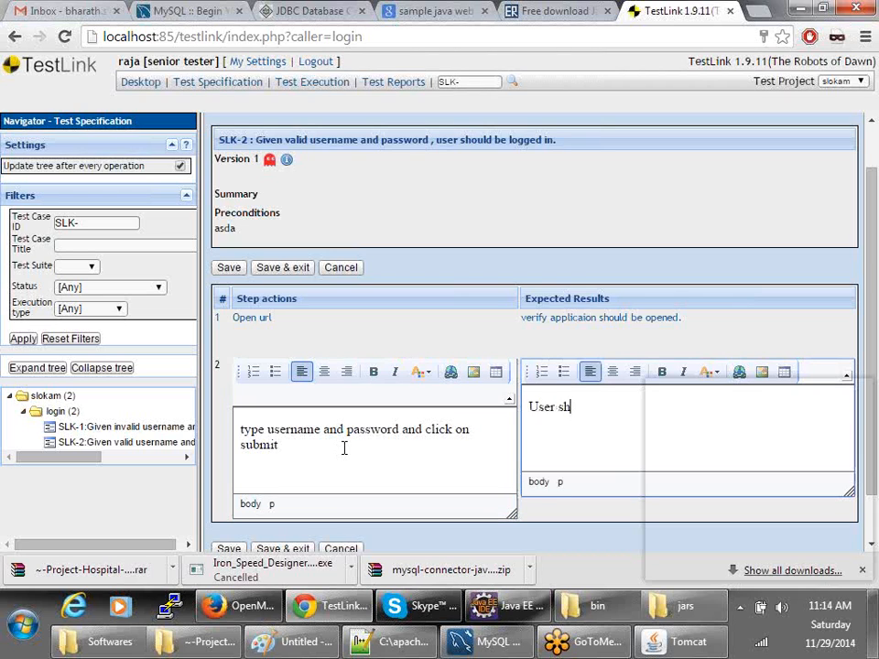
type("ould be lo")
key("BackSpace")
key("BackSpace")
type("gged on")
key("BackSpace")
key("BackSpace")
type("in and")
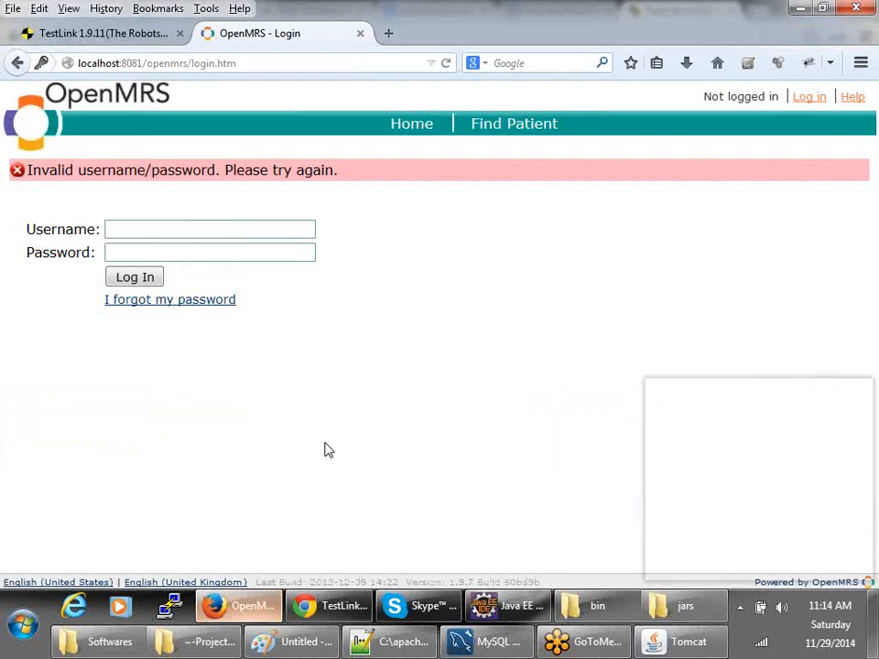
- Log in to OpenMRS with the administrator username and password
left_click(240, 607)
left_click(134, 230)
type("admin")
key("Tab")
type("Admin123")
key("Return")
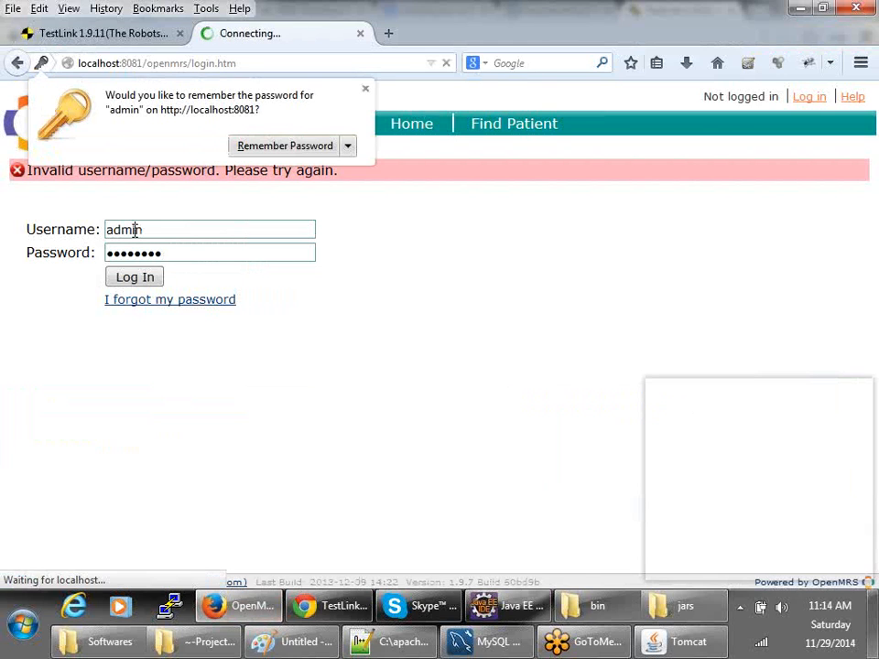
- Dismiss the password prompt and select just 'Welcome to OpenMRS.' on the OpenMRS home page
left_click(365, 88)
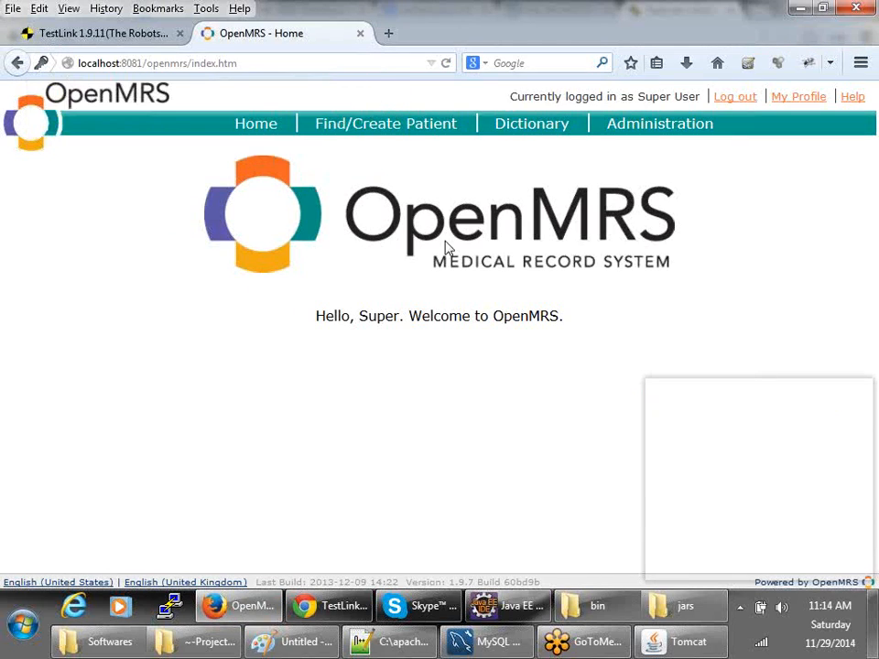
left_click_drag(566, 320, 320, 311)
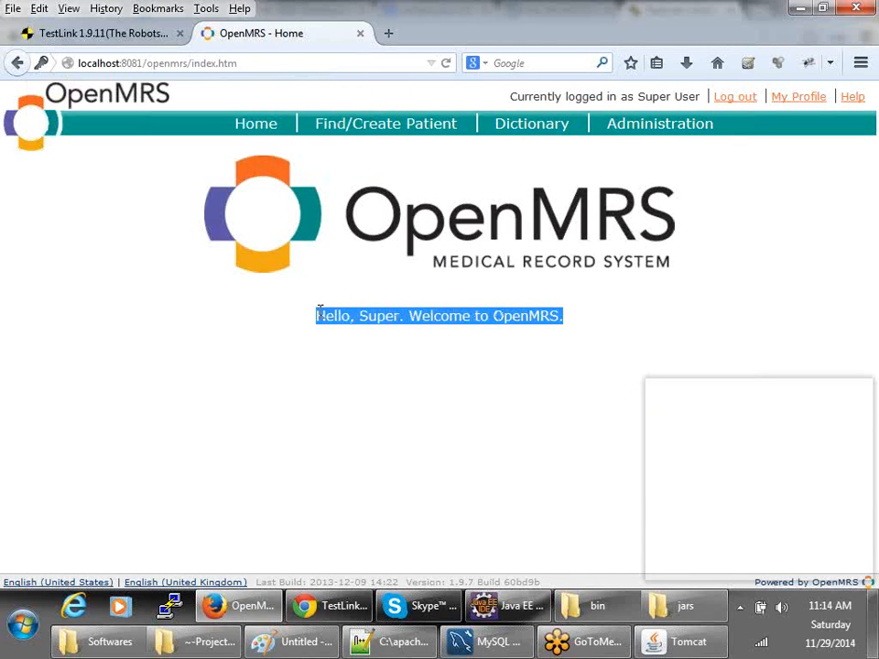
left_click(562, 339)
left_click_drag(577, 316, 411, 316)
key("ctrl+c")
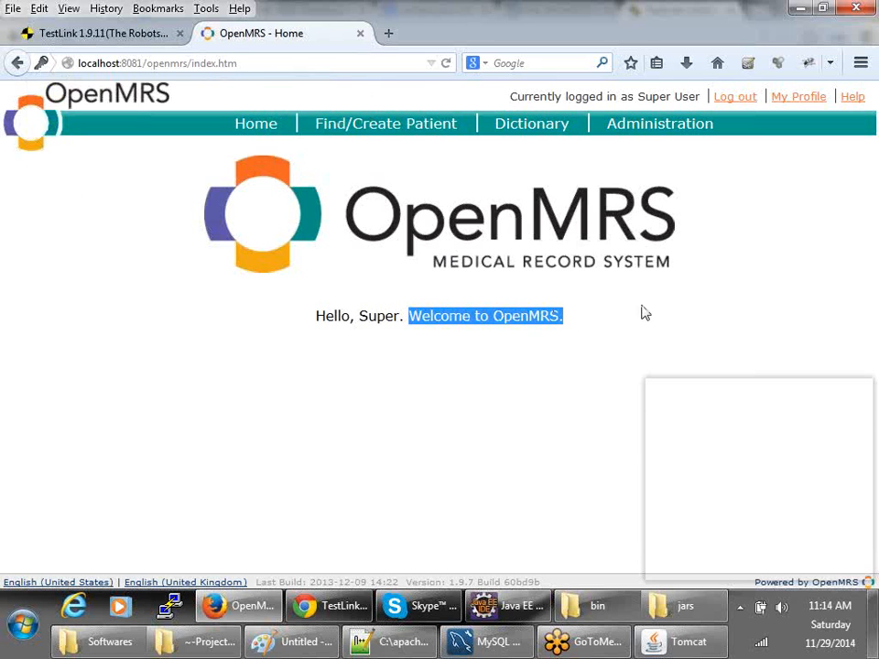
key("alt+Tab")
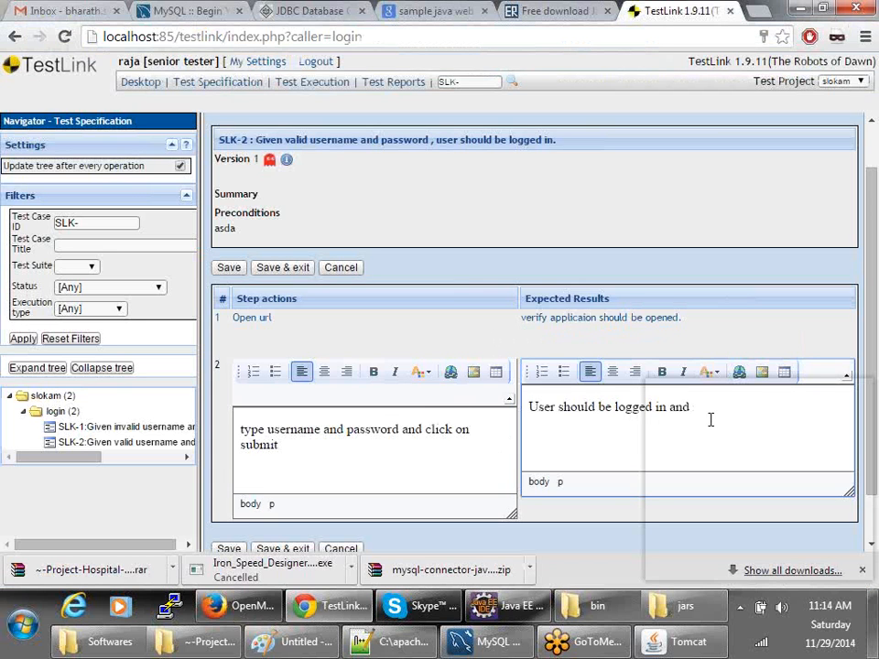
- Complete step 2's expected result as '"Welcome to OpenMRS." message should be displyed', then save and exit
key("ctrl+v")
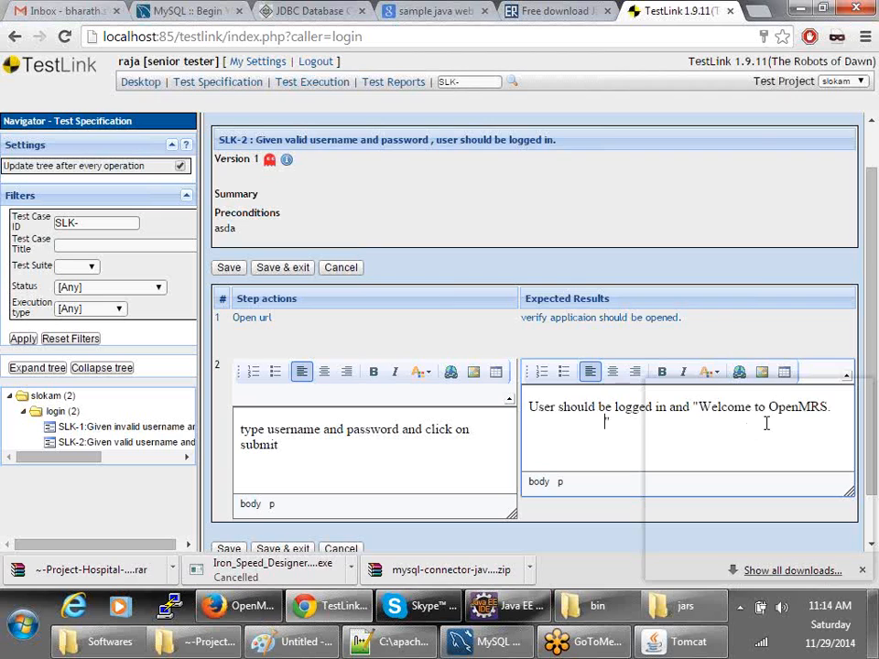
type("\" message should be displyed.")
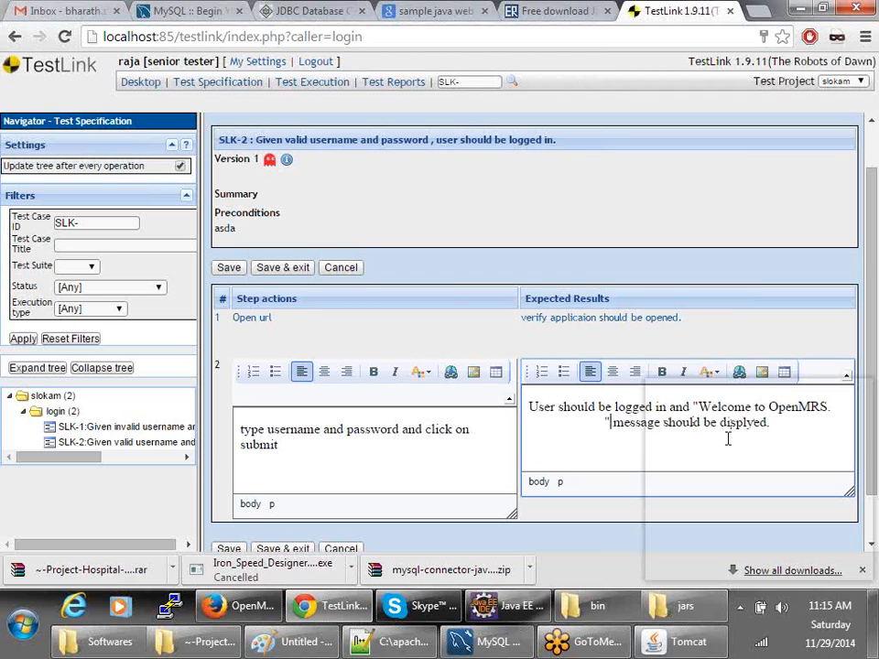
key("BackSpace")
key("BackSpace")
key("BackSpace")
key("BackSpace")
key("BackSpace")
key("BackSpace")
key("BackSpace")
key("BackSpace")
key("BackSpace")
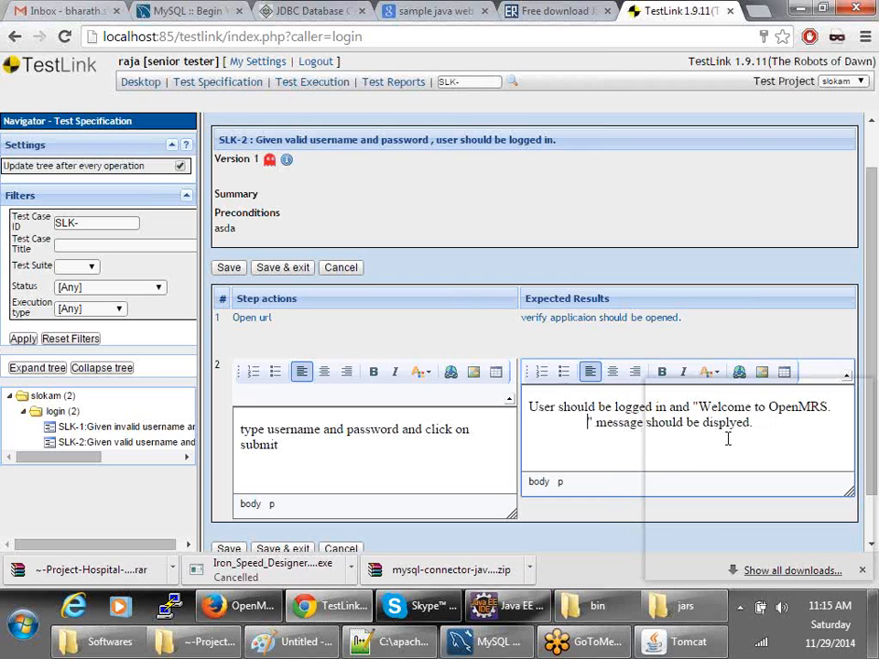
key("BackSpace")
key("BackSpace")
key("BackSpace")
key("BackSpace")
key("BackSpace")
key("BackSpace")
key("BackSpace")
key("BackSpace")
key("BackSpace")
key("BackSpace")
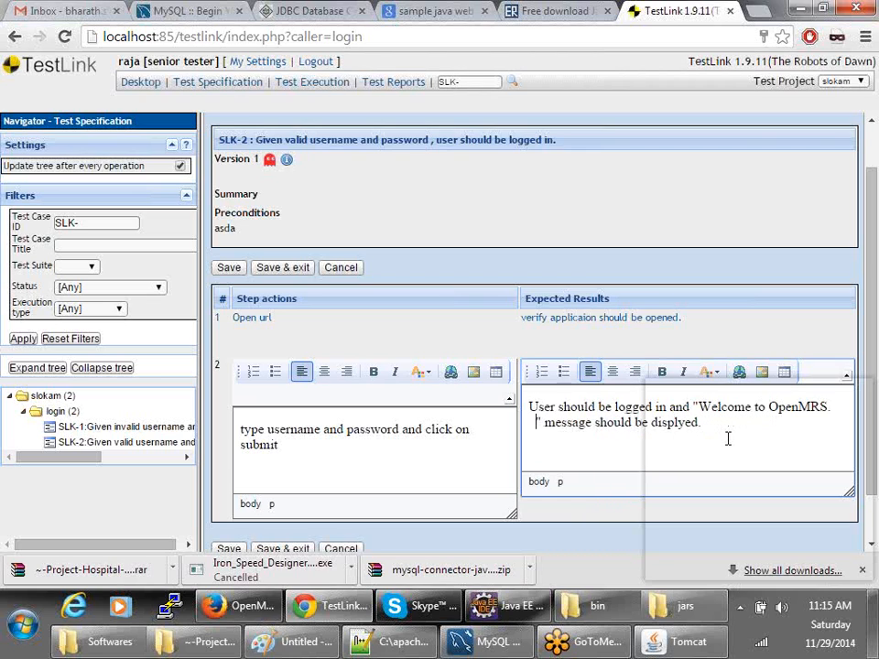
key("BackSpace")
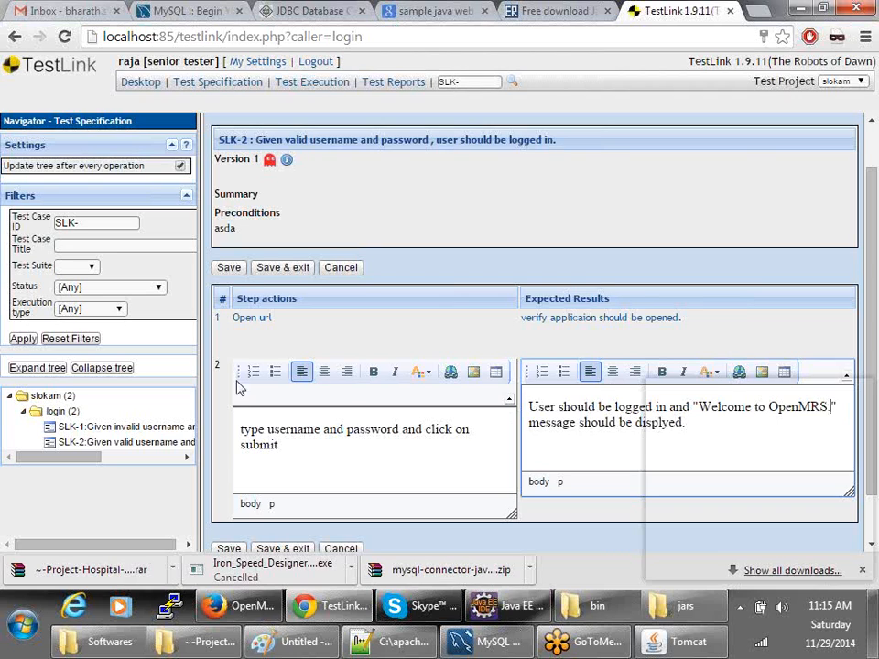
left_click(236, 269)
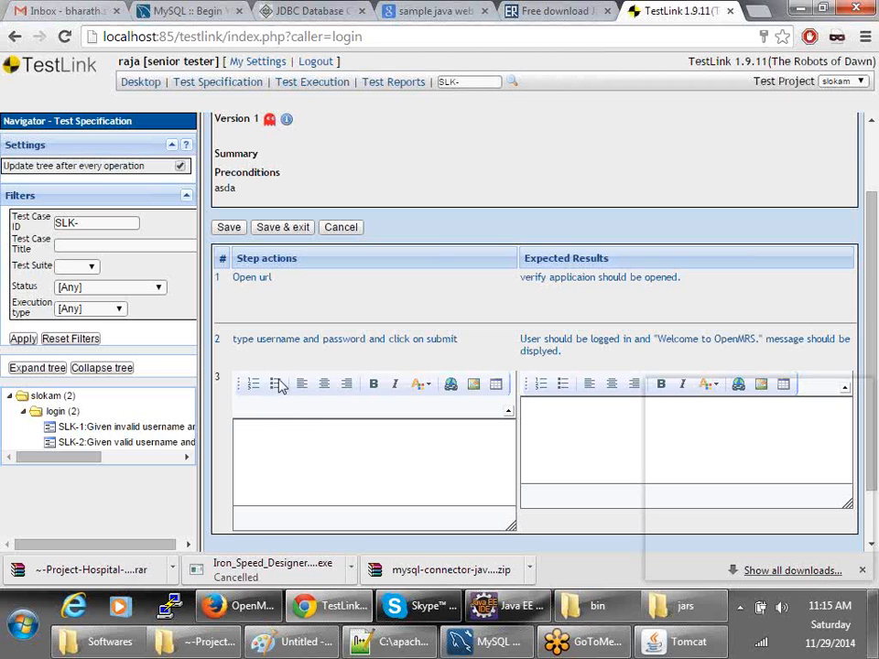
left_click(264, 234)
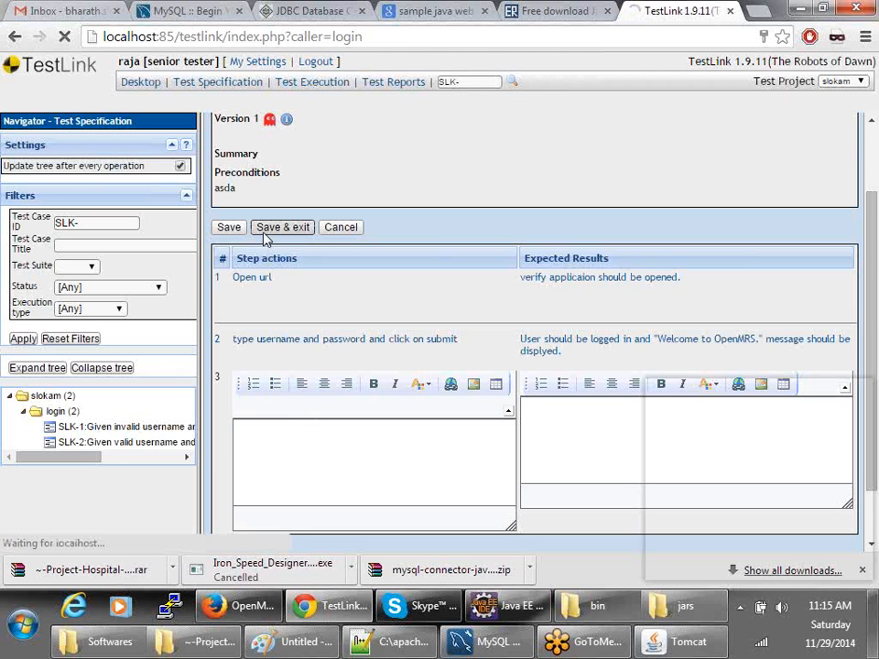
scroll(288, 433, "down", 2)
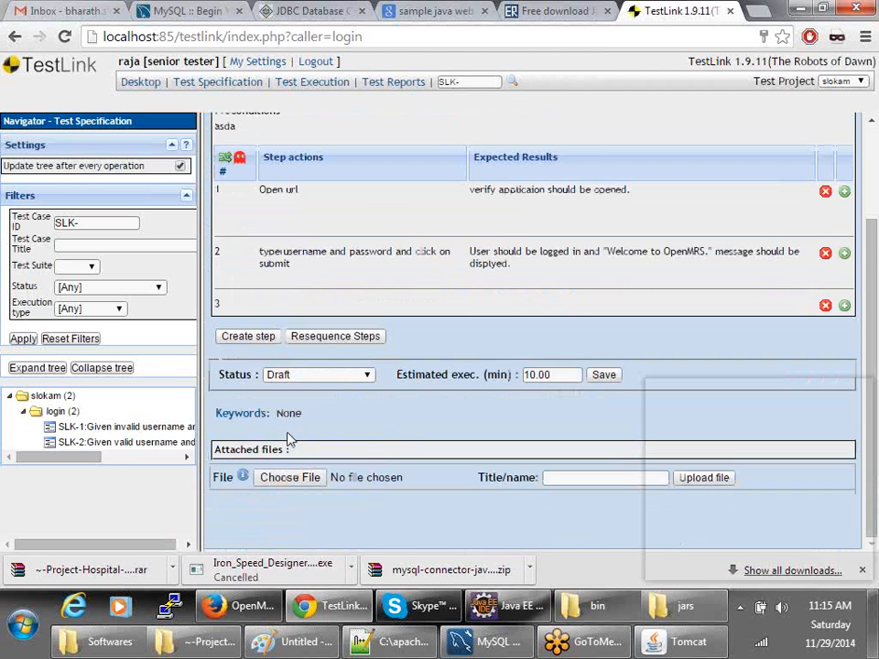
- Delete SLK-2's empty step 3
left_click(825, 305)
left_click(502, 391)
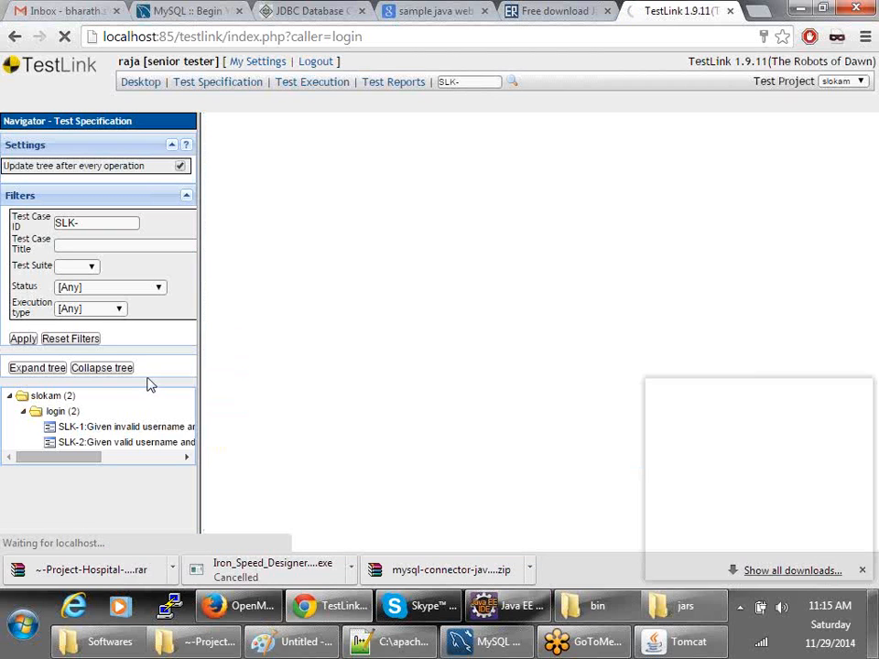
scroll(382, 355, "down", 2)
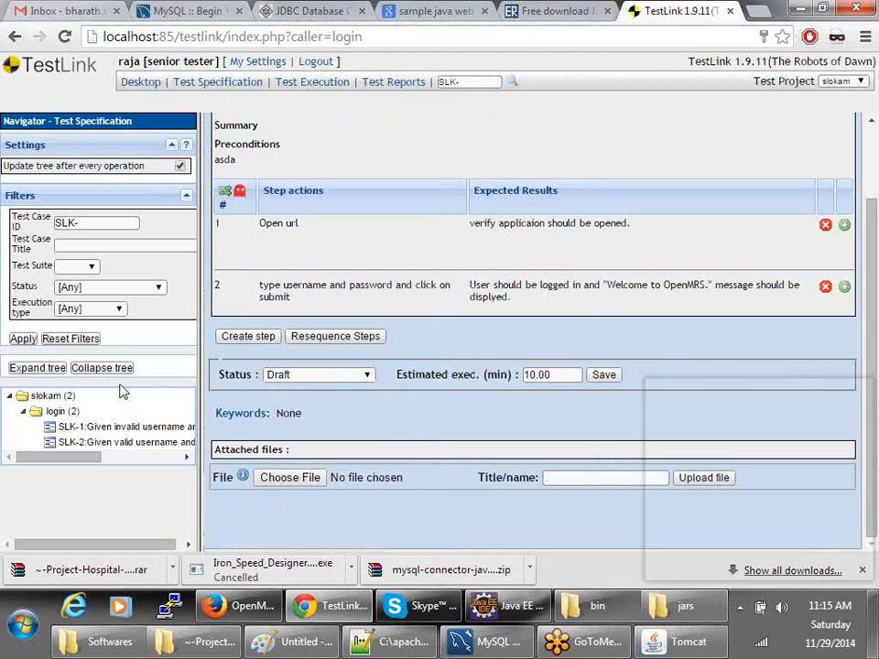
- Open a blank Create Test Case form in the login suite
left_click(59, 413)
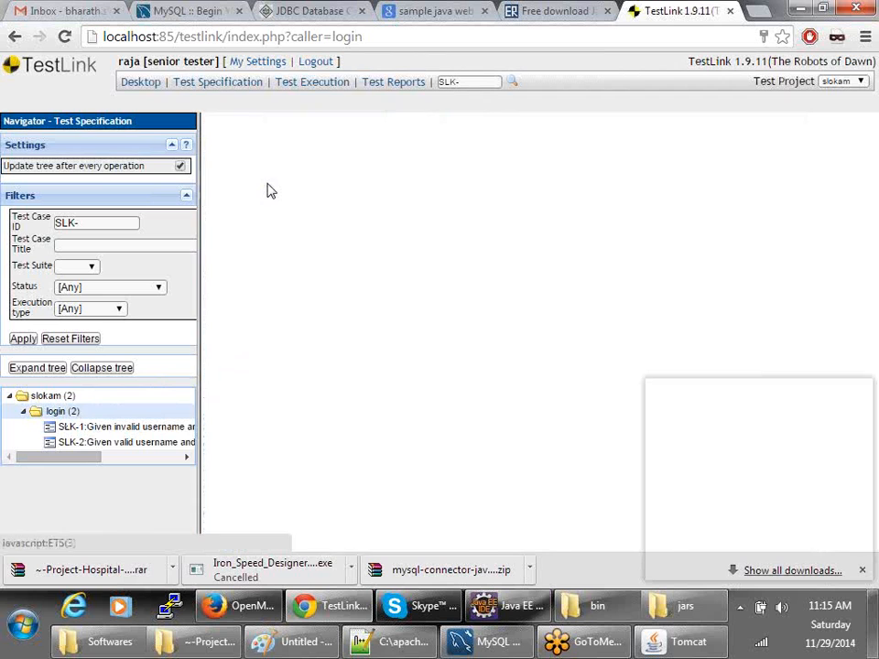
left_click(214, 145)
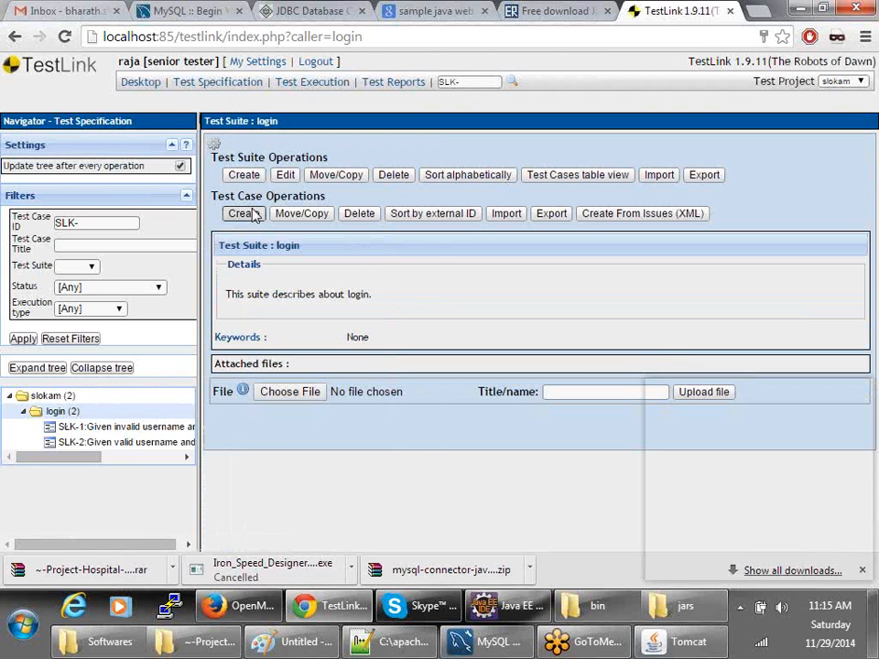
left_click(255, 214)
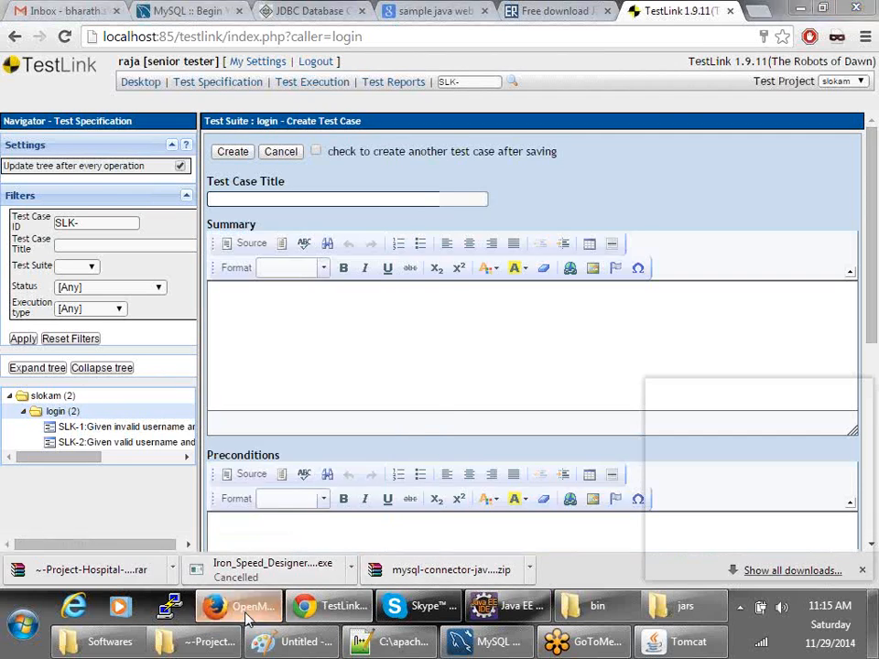
left_click(247, 618)
- Reach OpenMRS's Add User page via Administration and Manage Users, then return to TestLink's title field
left_click(686, 136)
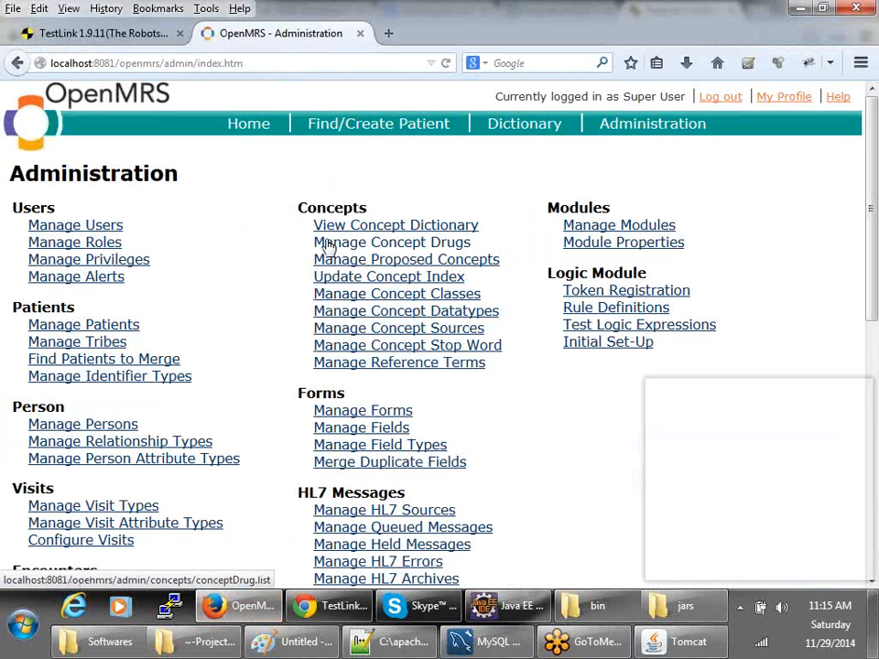
left_click(107, 229)
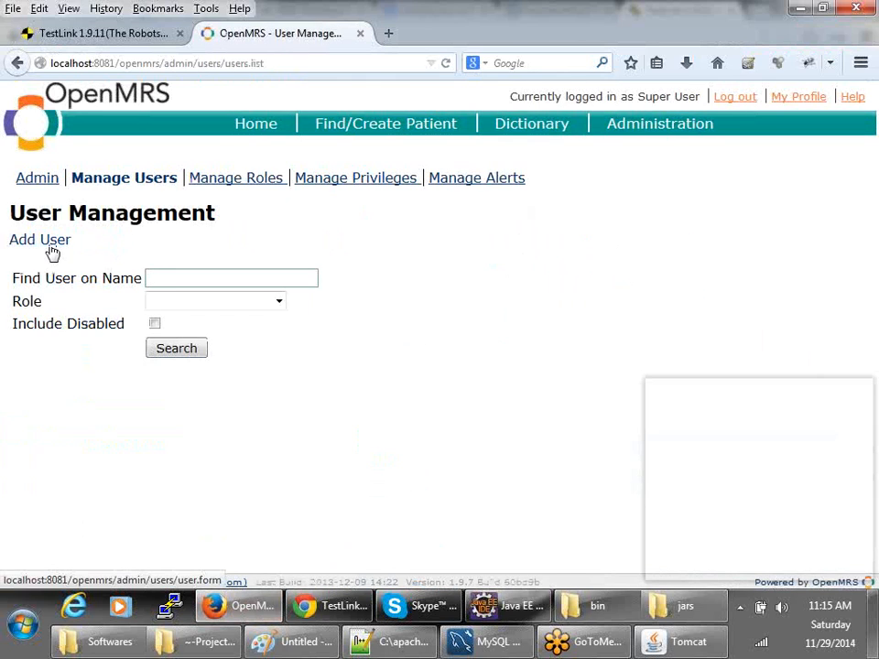
left_click(52, 249)
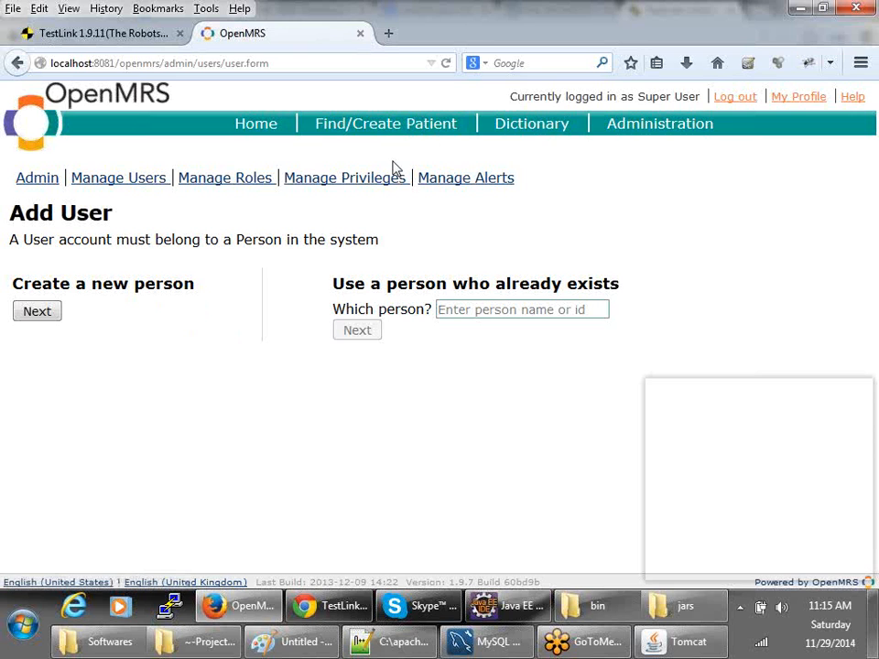
key("alt+Tab")
left_click(246, 199)
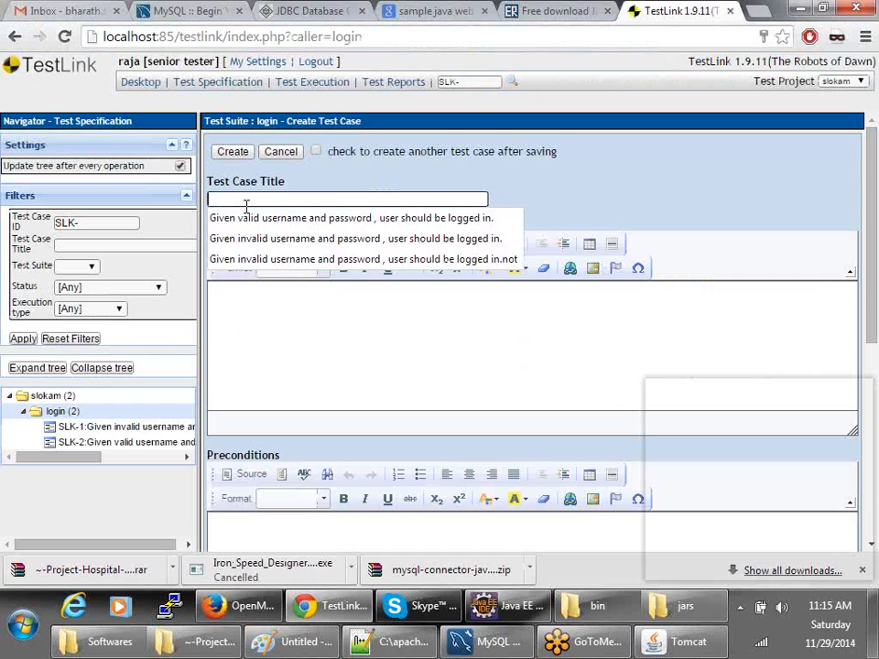
- Create test case SLK-3 titled 'Create a new user' and start adding its steps
type("Create user")
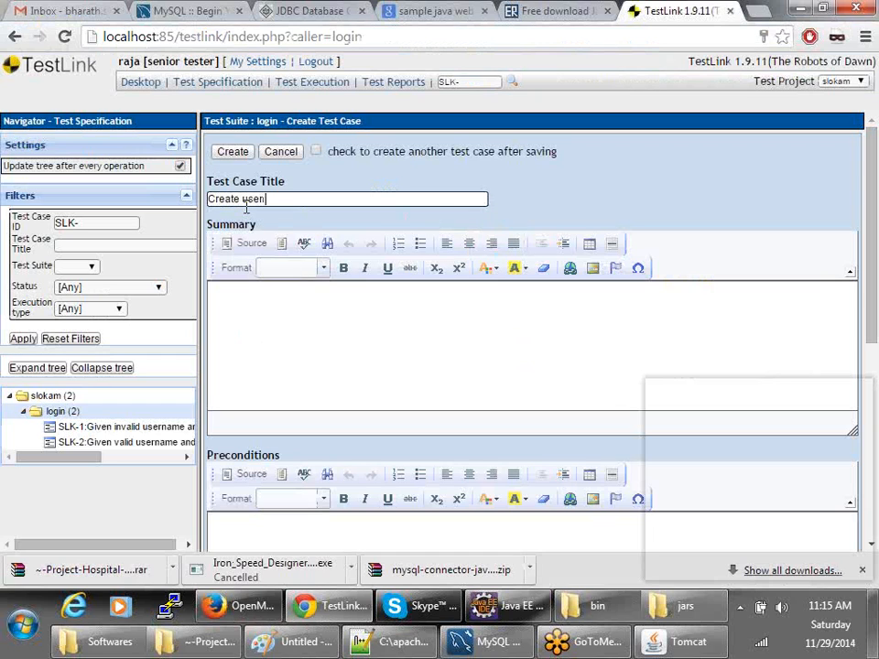
key("BackSpace")
key("BackSpace")
key("BackSpace")
type("a new user")
key("Tab")
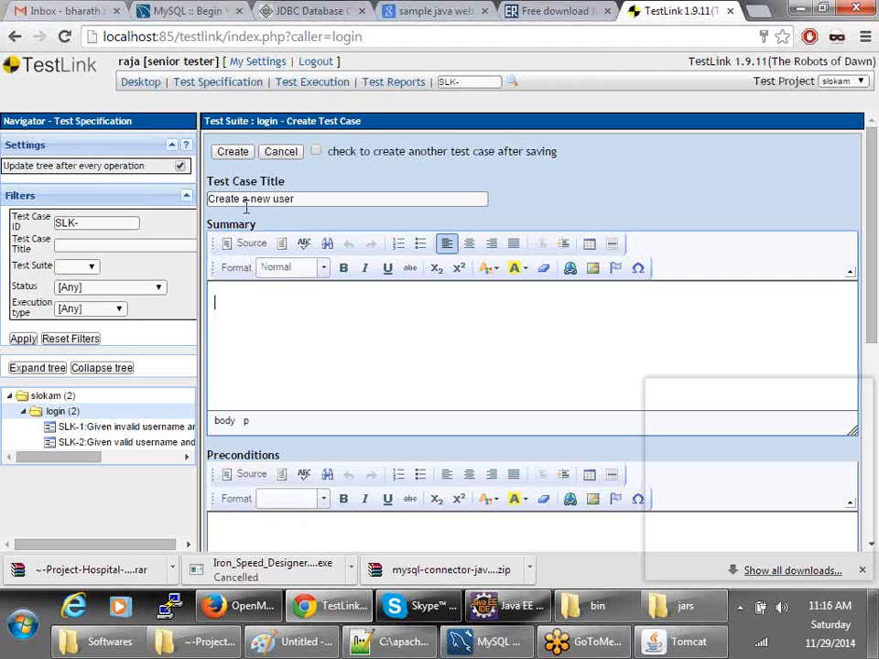
scroll(394, 513, "down", 5)
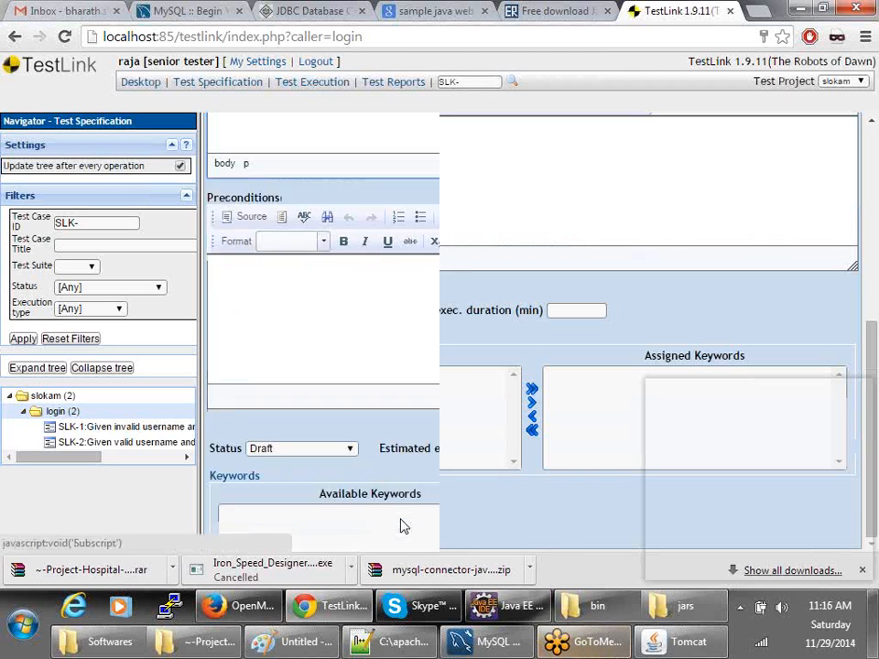
left_click(235, 491)
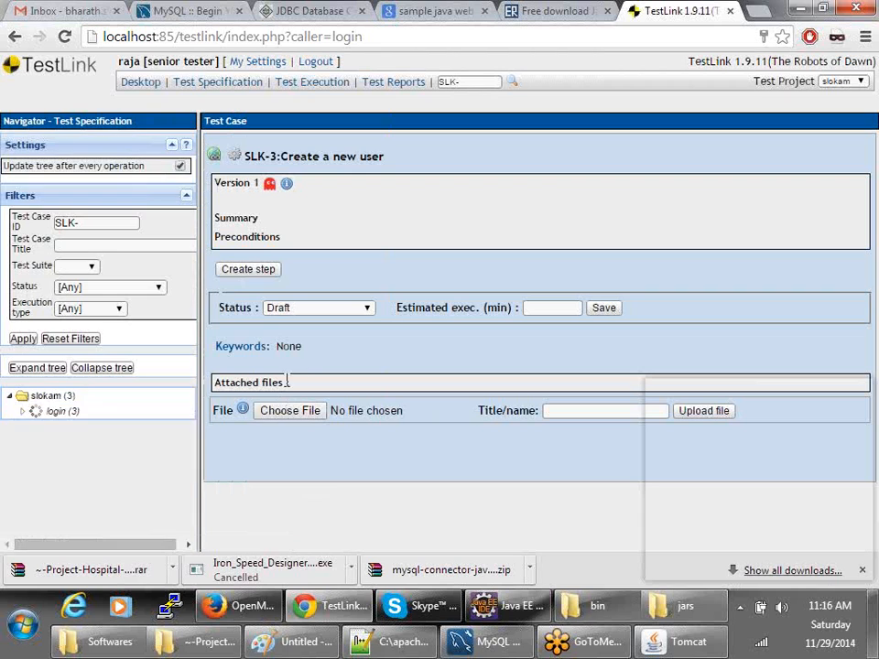
left_click(248, 275)
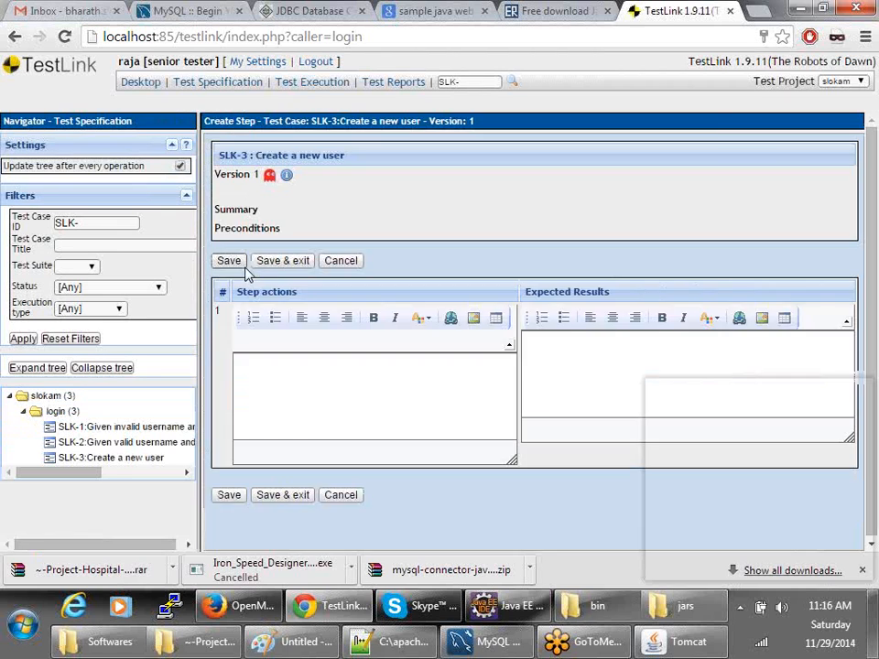
- Save step 1 with action 'login to application' and expected result 'User should be logged in'
left_click(282, 378)
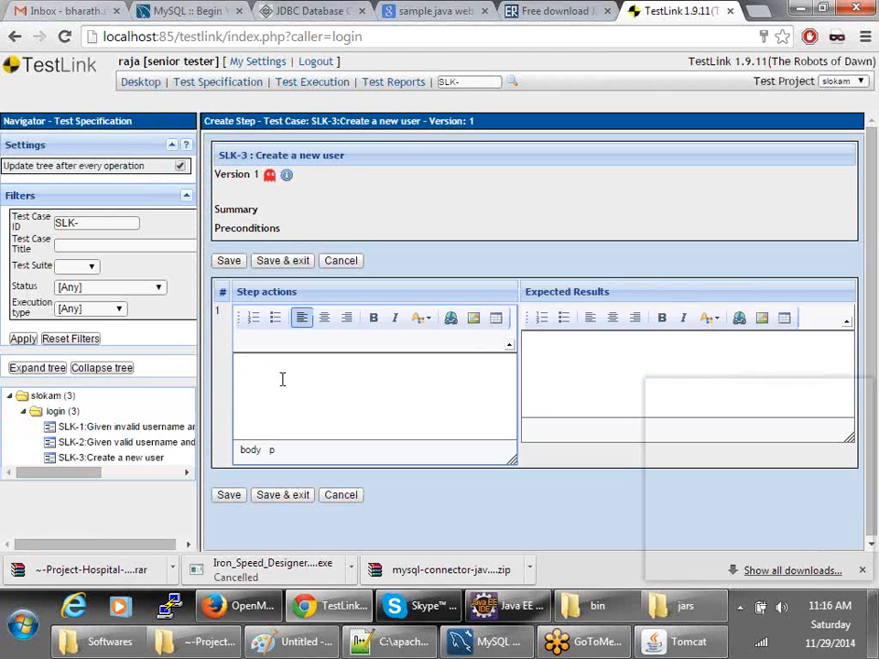
type("login to application")
key("Tab")
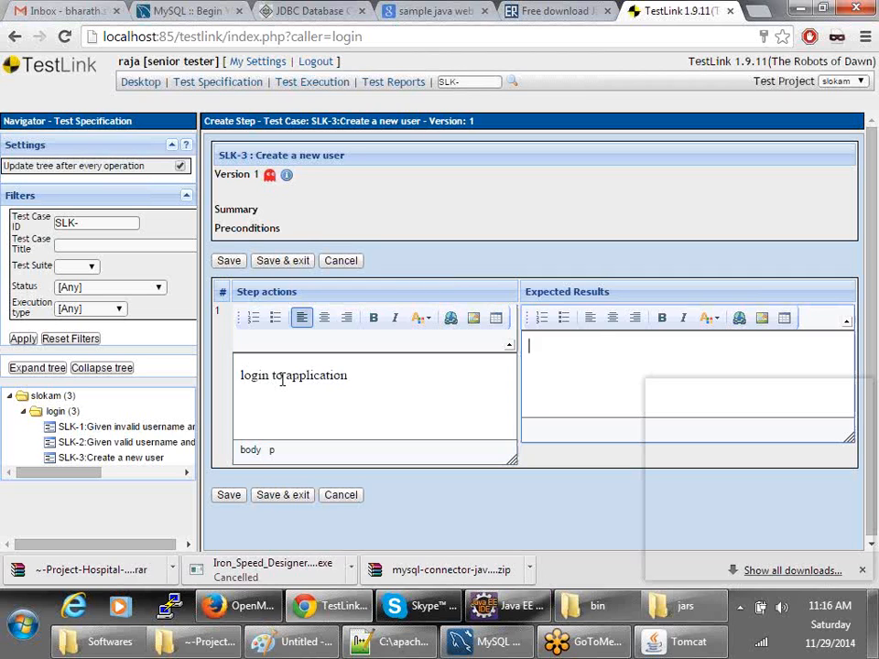
type("User shoyuld be logg")
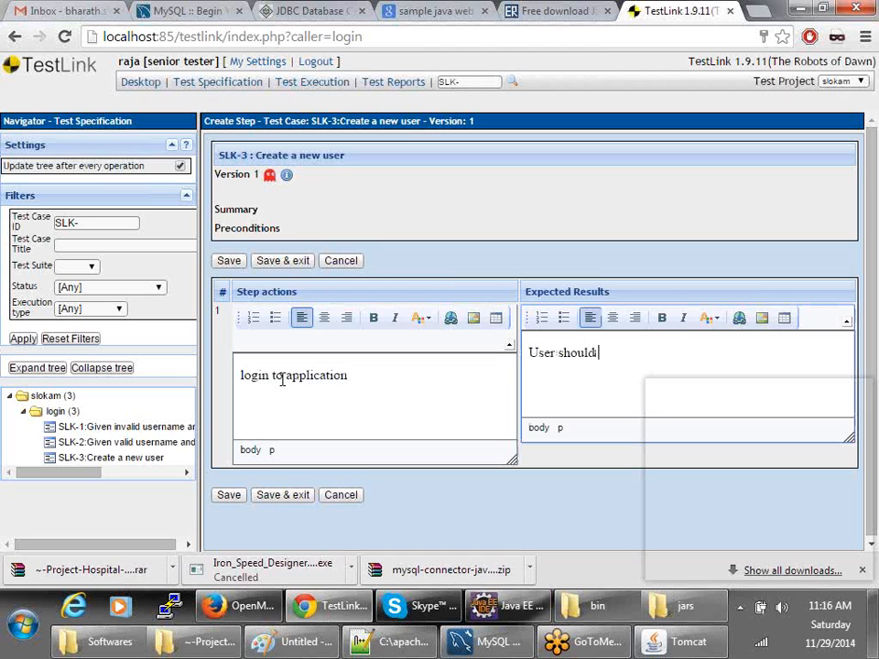
type("ed in")
left_click(229, 495)
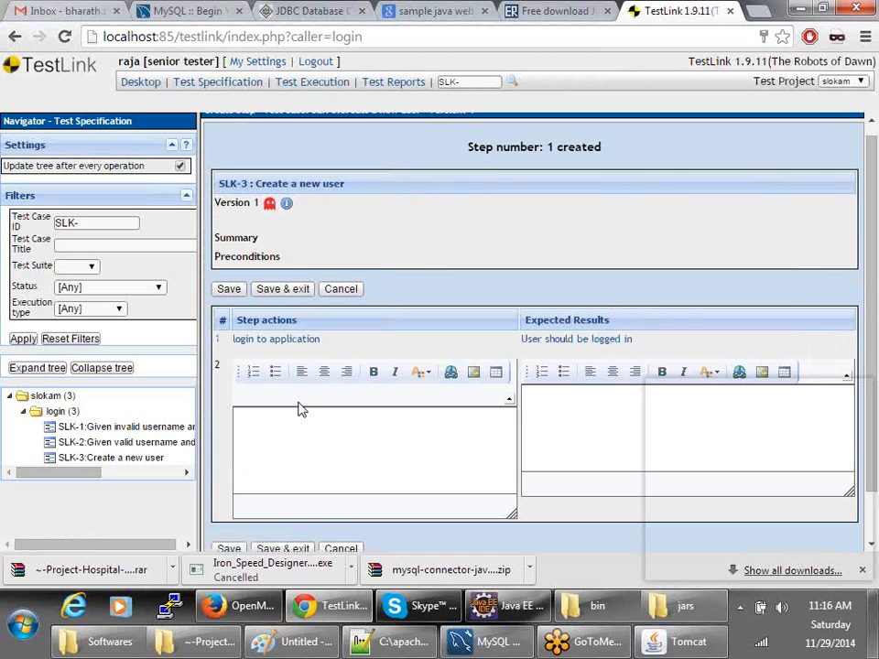
- Enter step 2's action 'Click on administration' and begin its expected result 'User should be redirected to'
type("Click on")
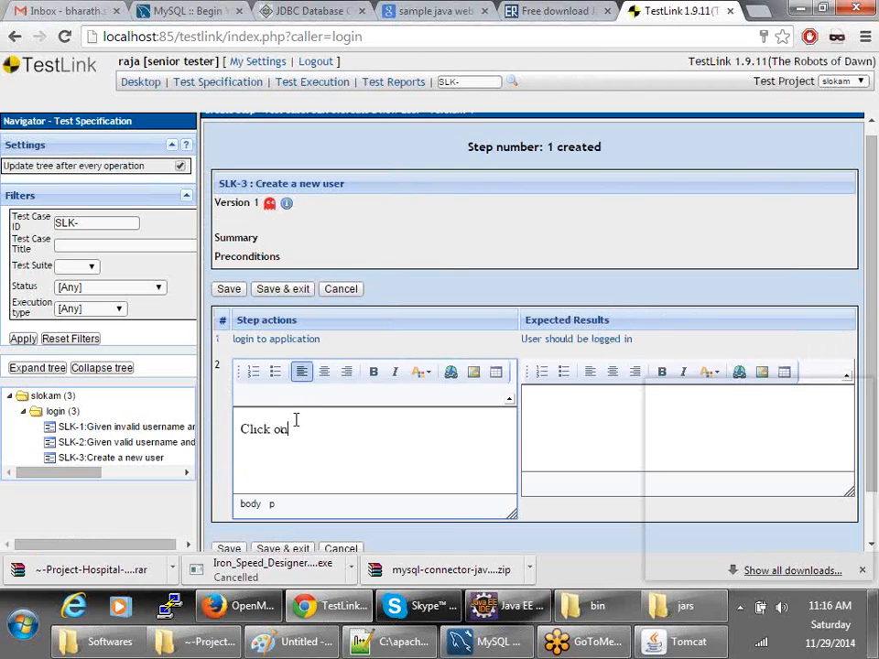
type(" admins")
type("istration.")
key("Tab")
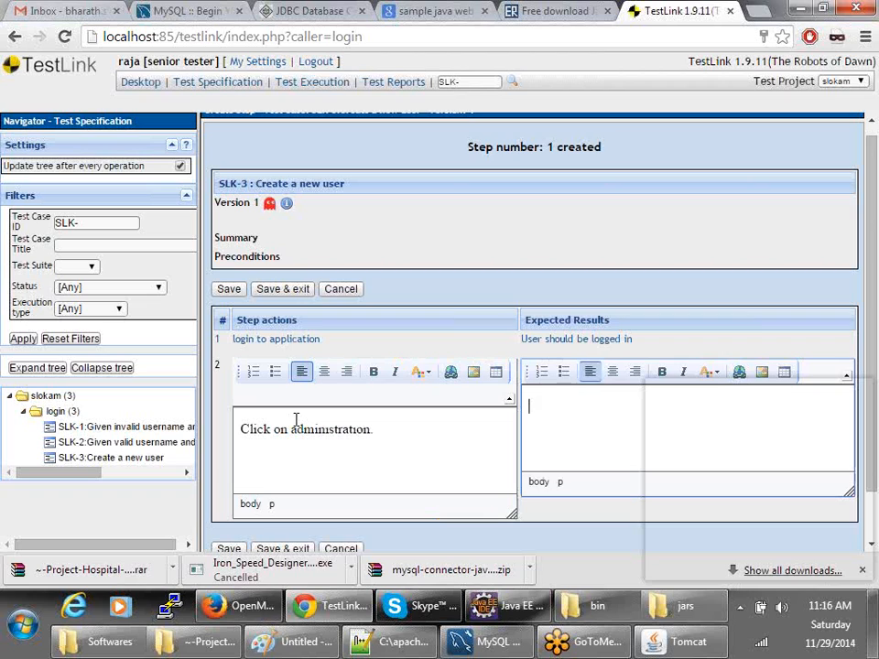
type("User shoul")
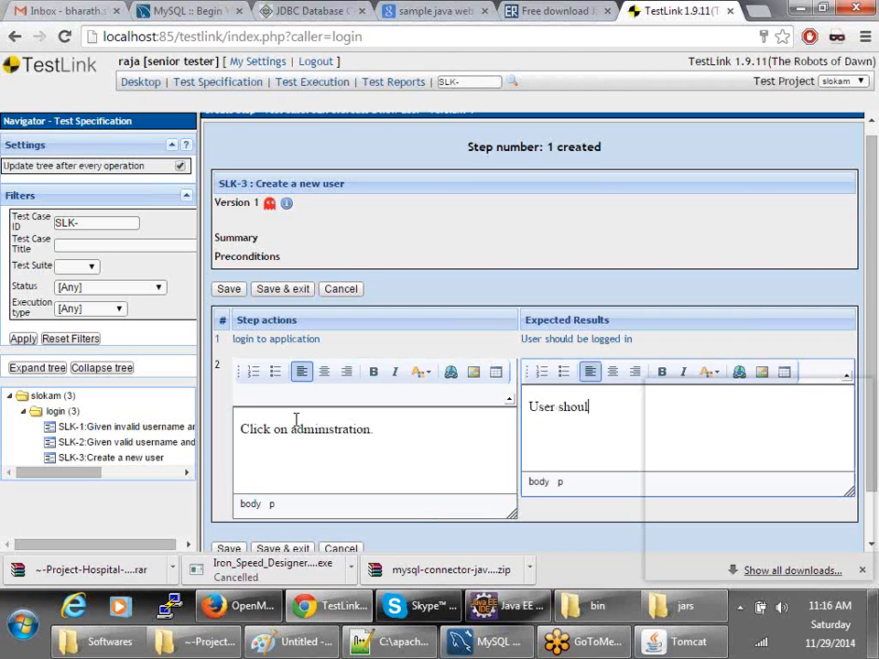
type("d be redirected to")
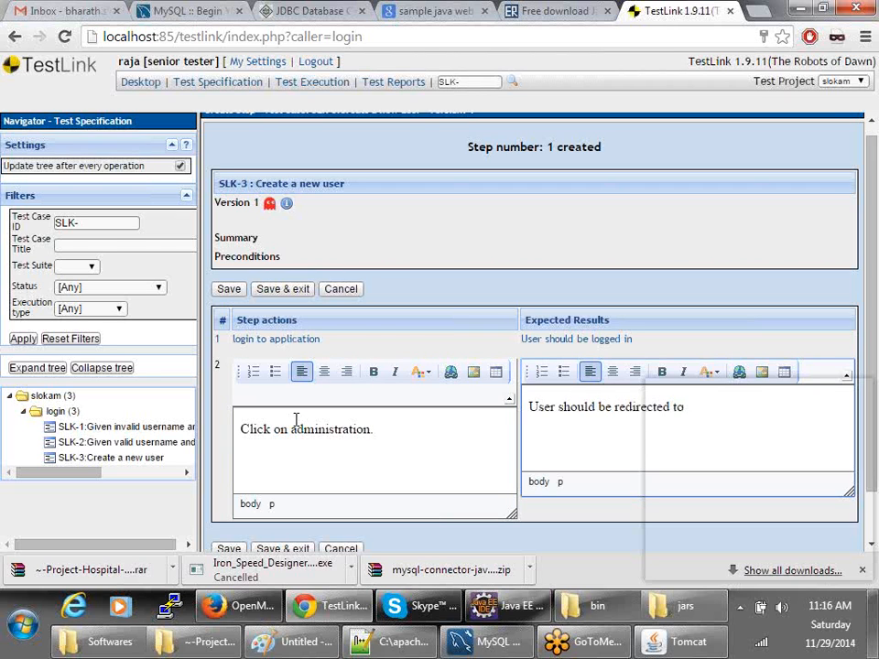
key("alt+Tab")
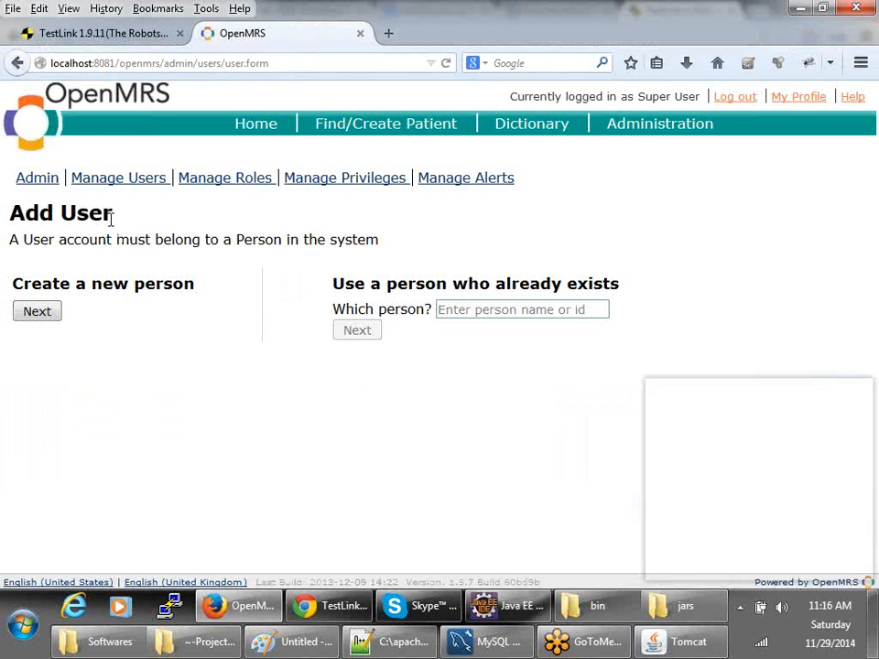
- Copy the heading from OpenMRS's Administration page into step 2's expected result
left_click(34, 62)
left_click(17, 63)
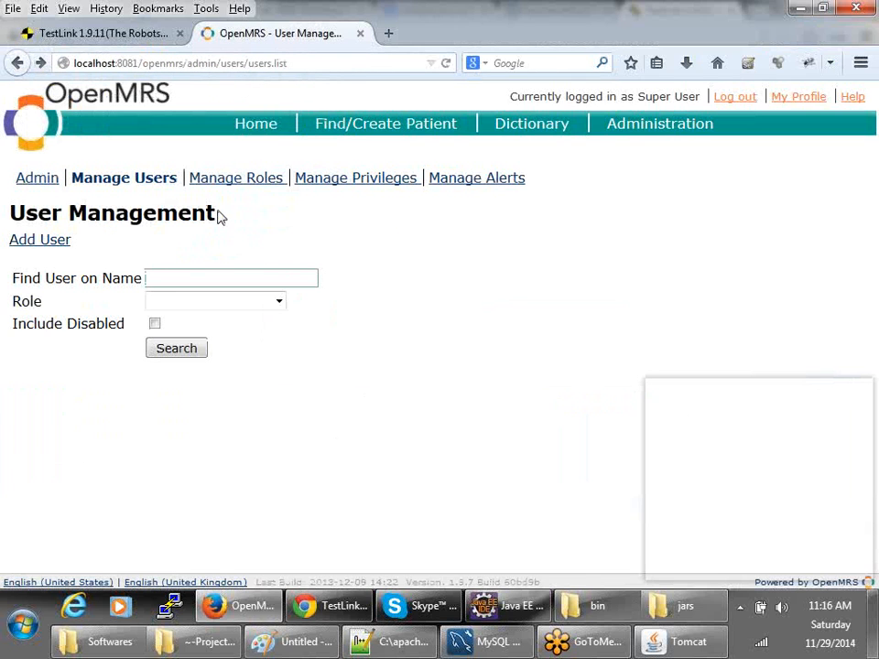
left_click(16, 60)
left_click_drag(183, 188, 3, 181)
key("ctrl+c")
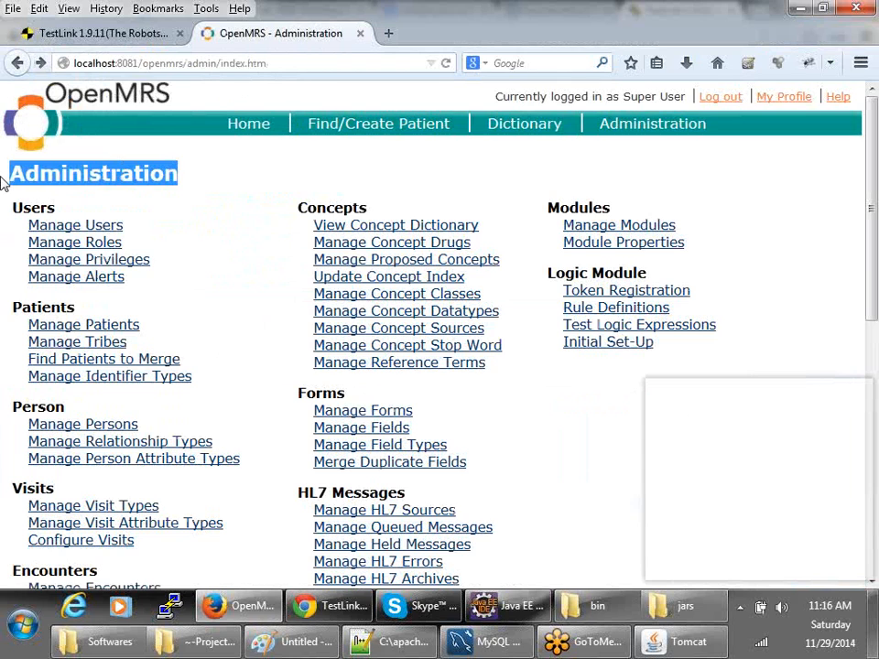
key("alt+Tab")
key("ctrl+v")
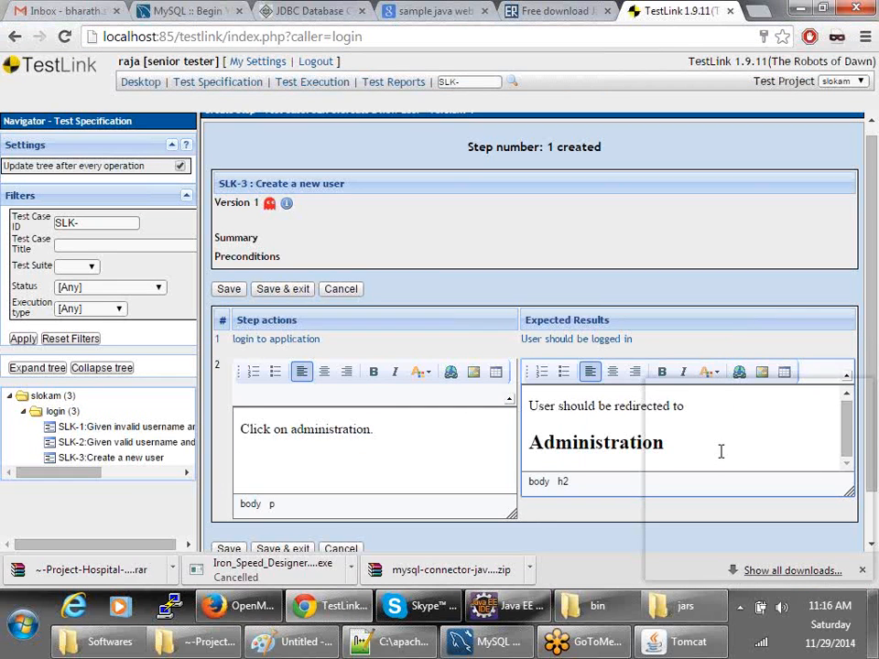
- Finish step 2's expected result with 'Administration Page.' and save the step
key("ctrl+z")
type("Administration Pag")
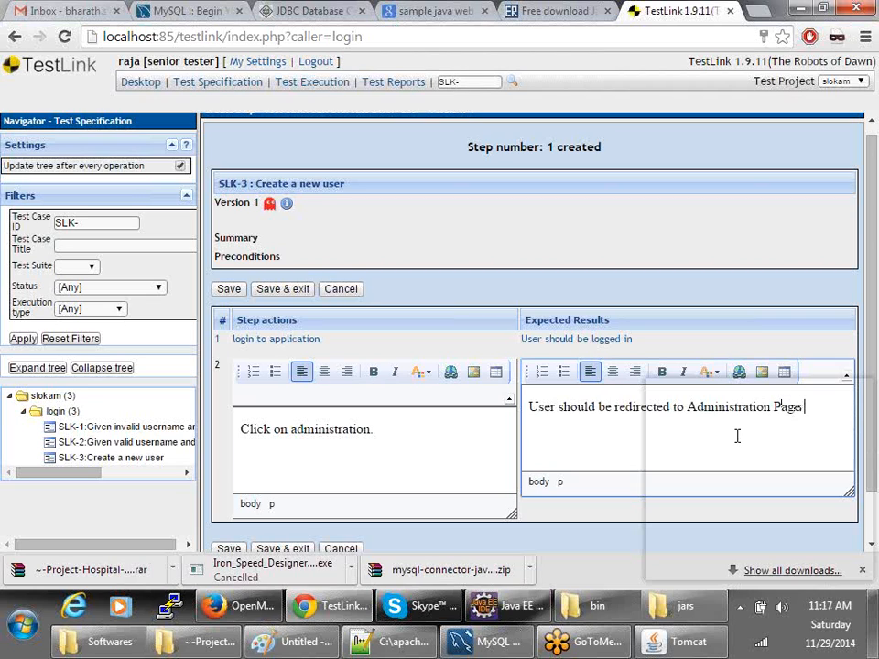
type("e.")
left_click(229, 549)
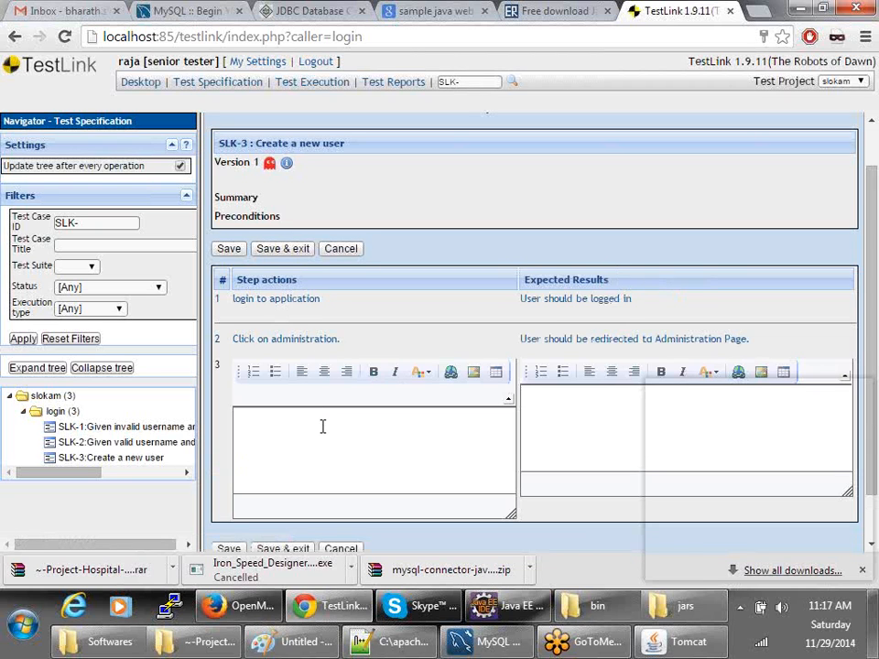
- Write step 3, 'Click on User Management', expecting a redirect to the user management page
left_click(323, 425)
type("Click on")
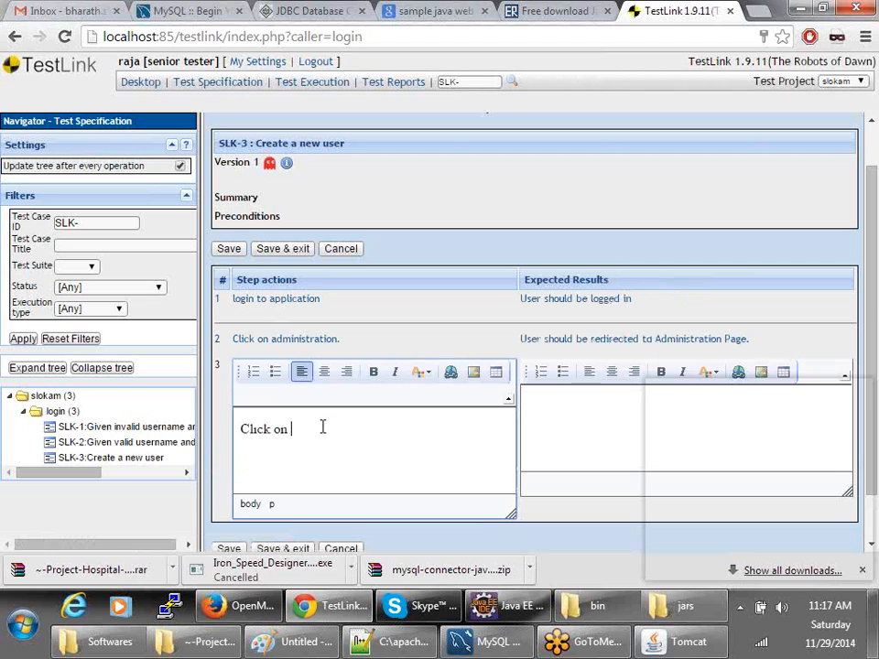
type("User Management")
key("Tab")
type("User sjp")
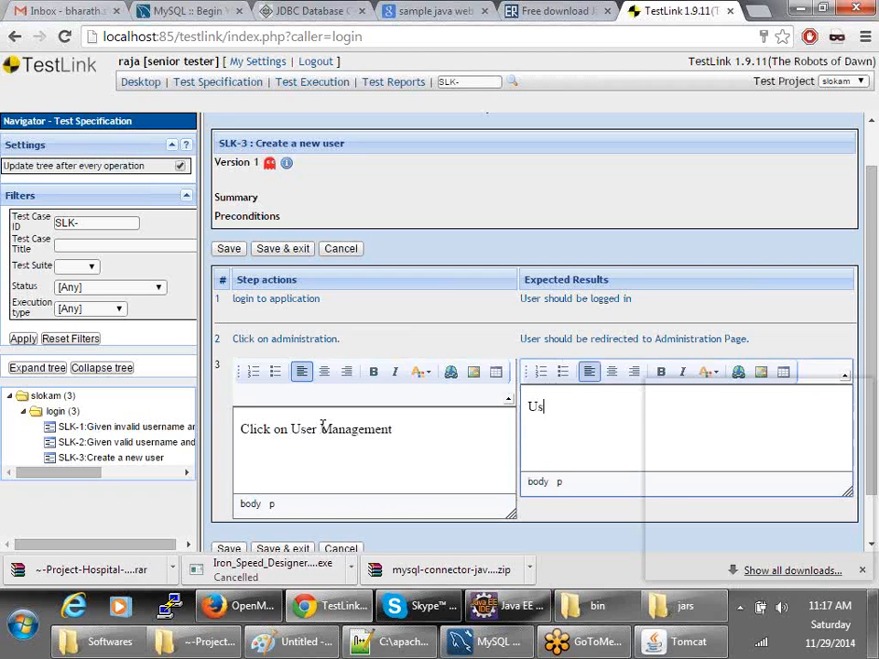
key("BackSpace")
key("BackSpace")
type("hould be re")
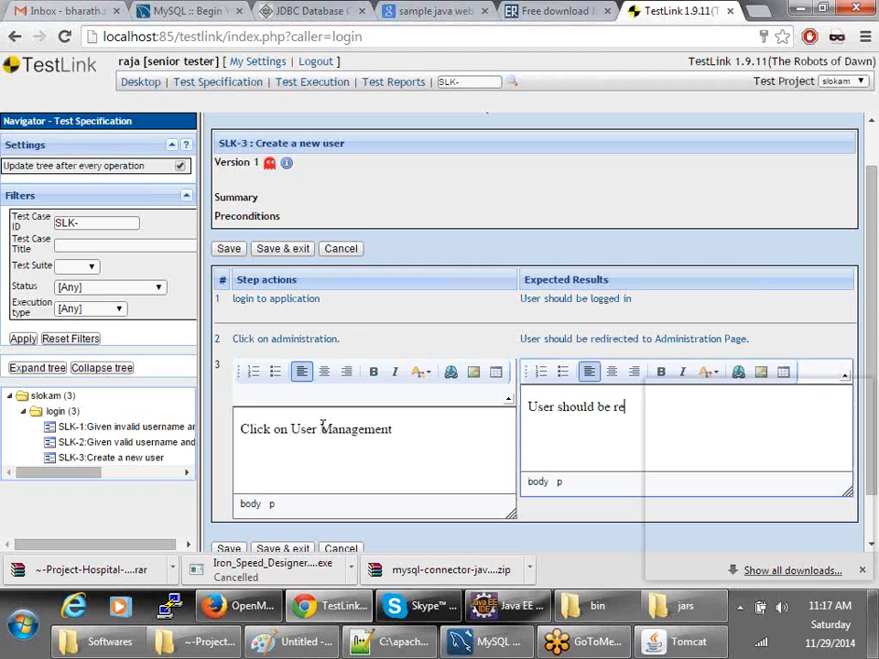
type("directed to usmanagemnet page")
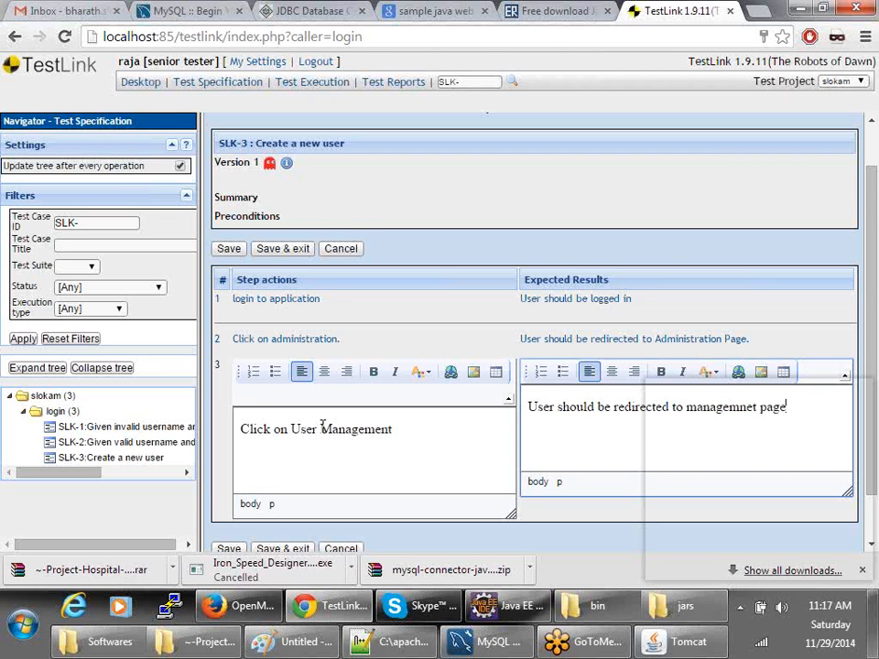
scroll(230, 507, "down", 1)
key("alt+Tab")
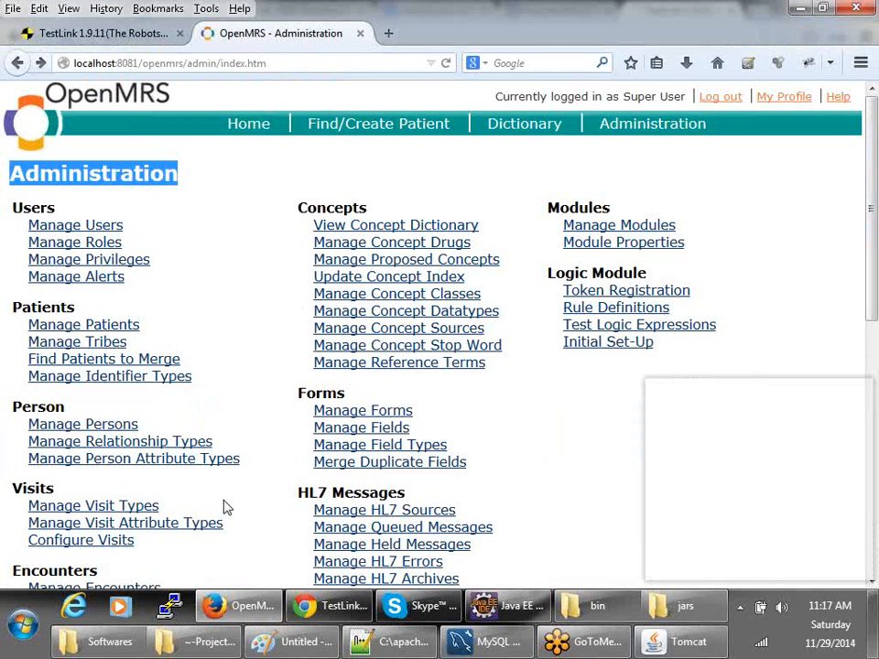
left_click(73, 229)
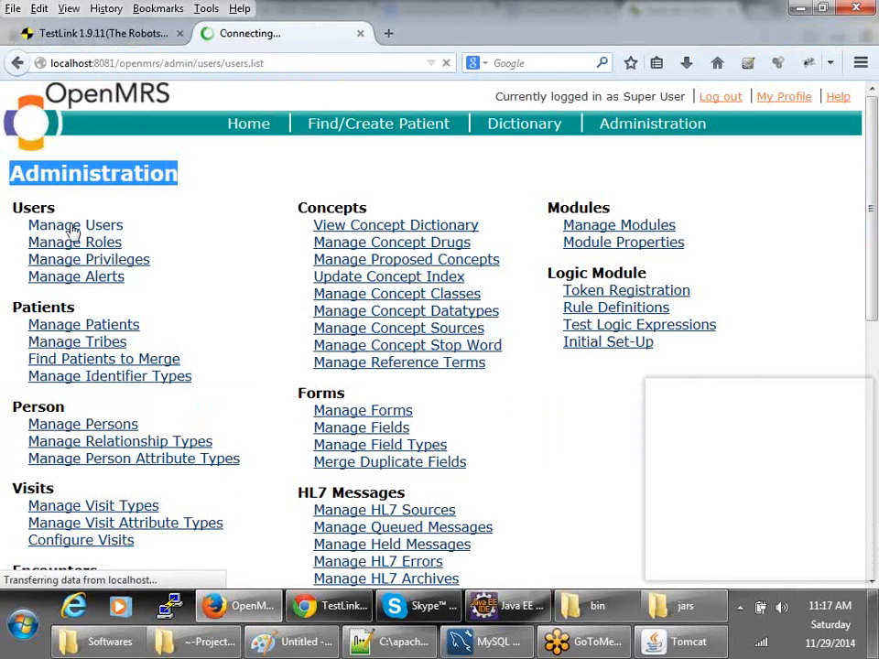
- Save step 4 with action 'Click on user' and expected result 'User page should be displayed.'
key("alt+Tab")
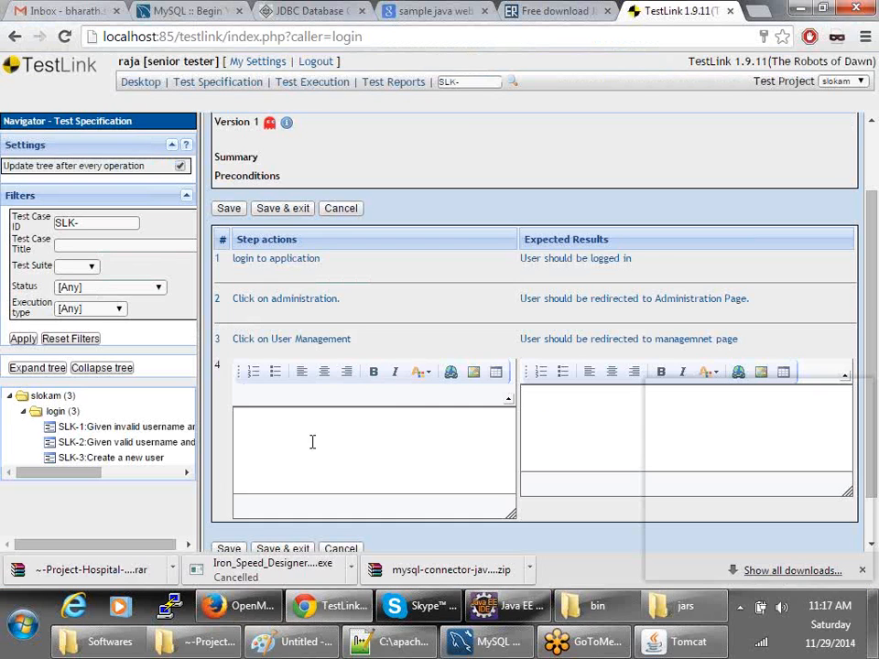
left_click(321, 451)
type("Click ON us")
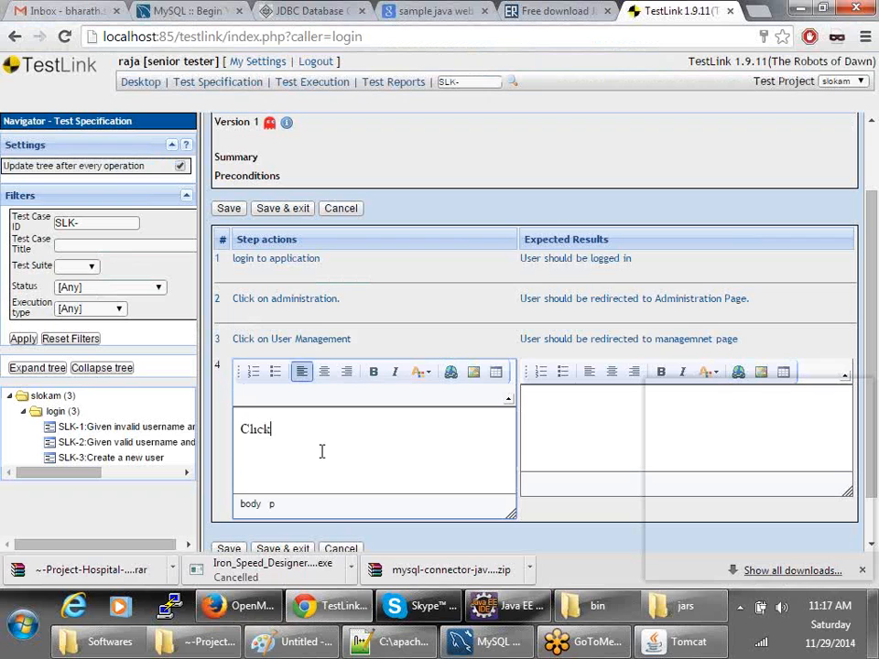
key("BackSpace")
key("BackSpace")
key("BackSpace")
key("BackSpace")
key("BackSpace")
key("BackSpace")
type("on user")
key("Tab")
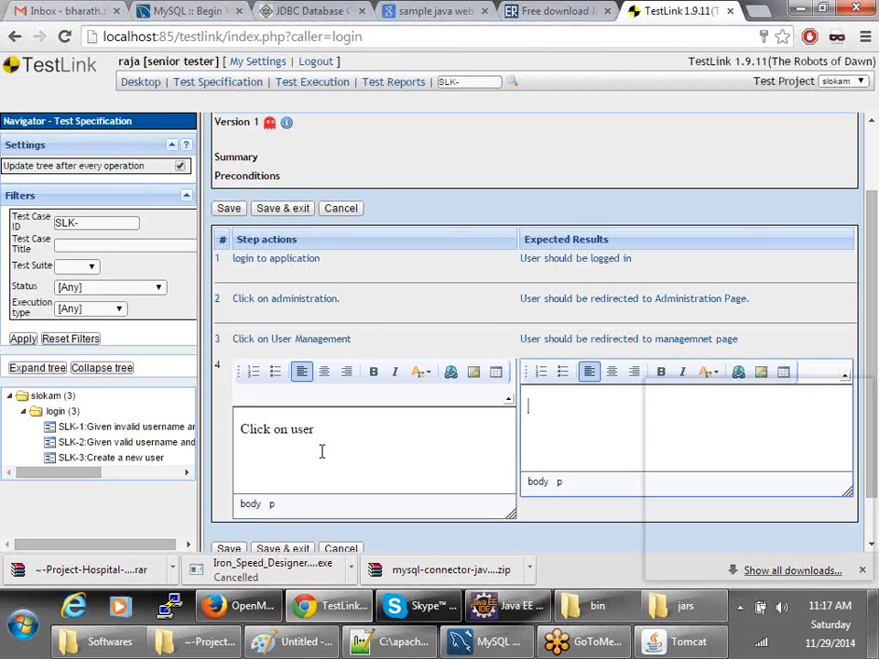
key("alt+Tab")
key("alt+Tab")
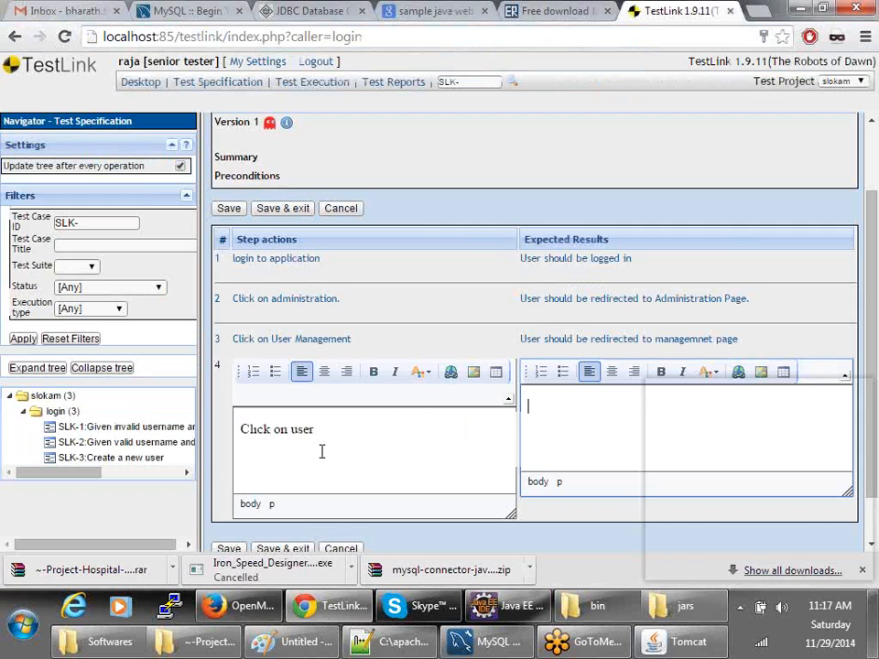
key("alt+Tab")
key("alt+Tab")
type("User ")
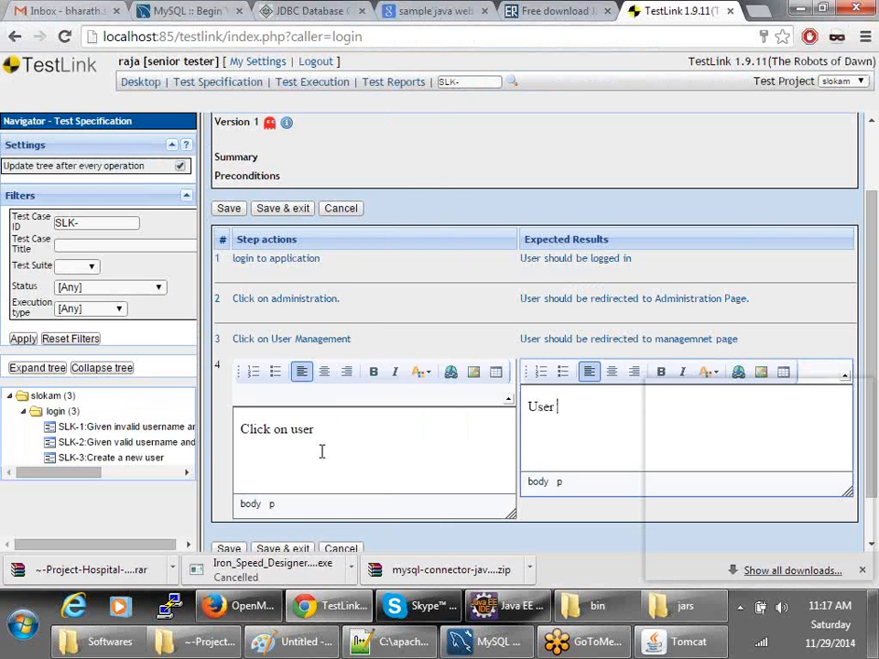
type("page should be displ")
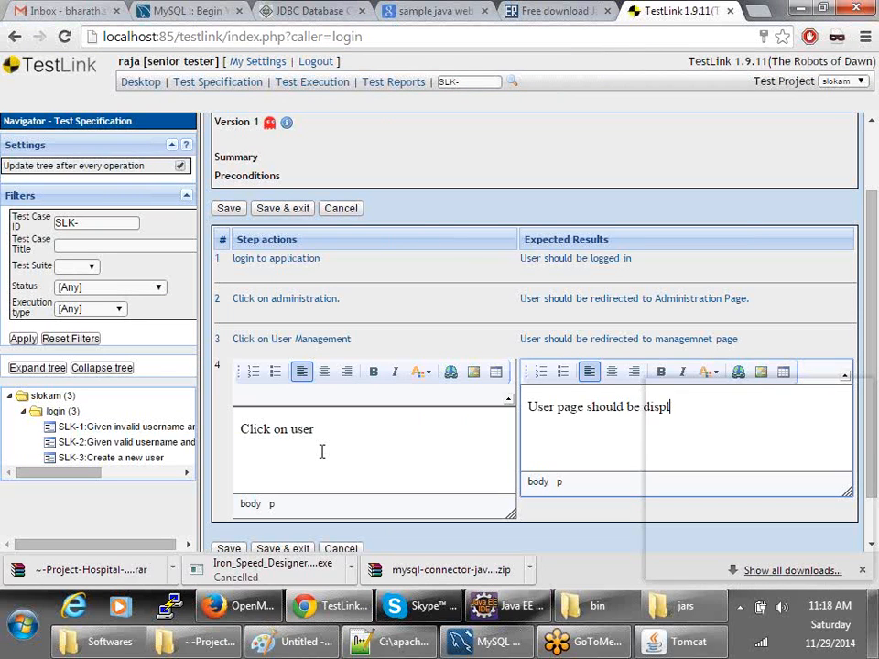
type("ayed.")
scroll(321, 451, "down", 1)
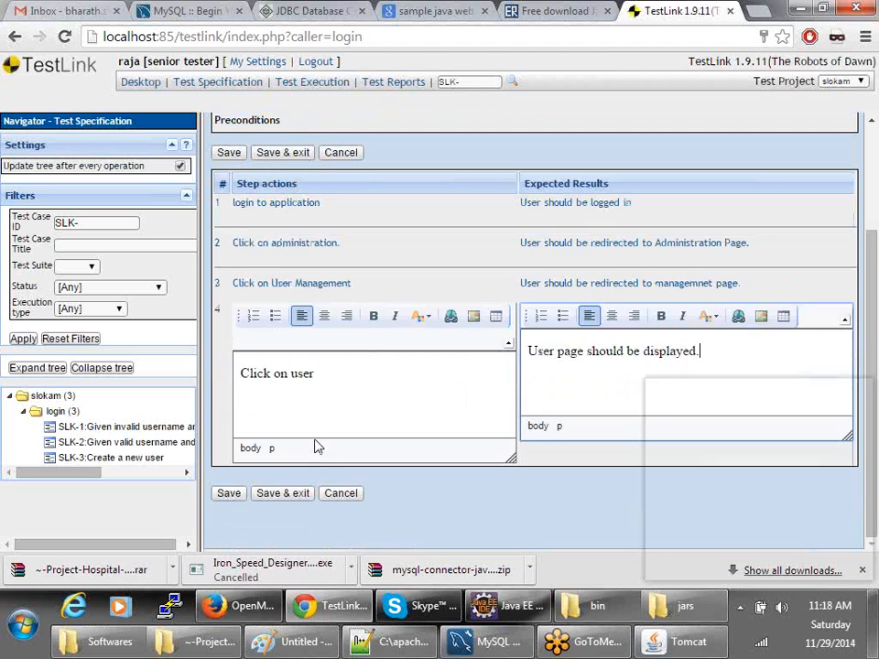
left_click(228, 492)
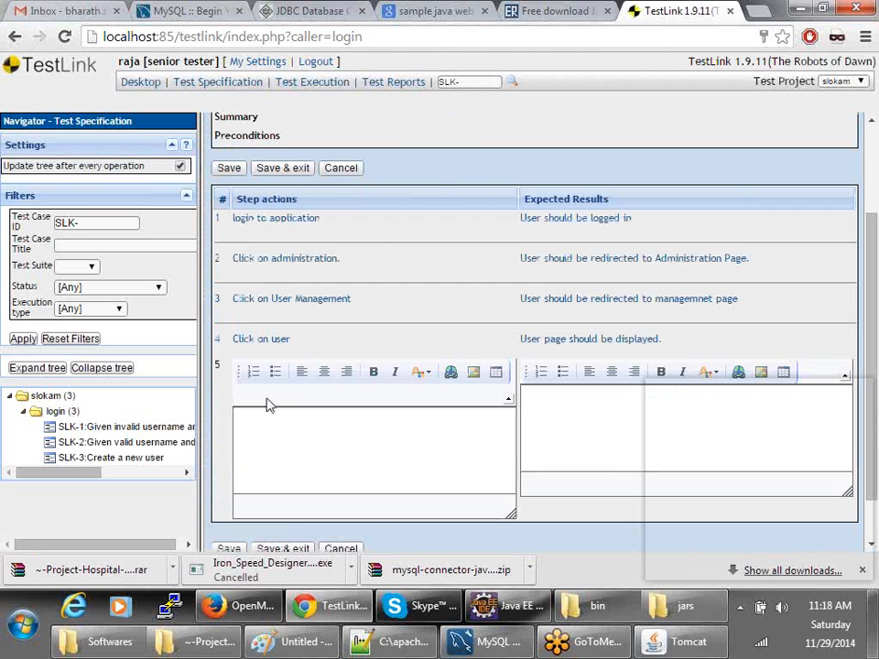
key("alt+Tab")
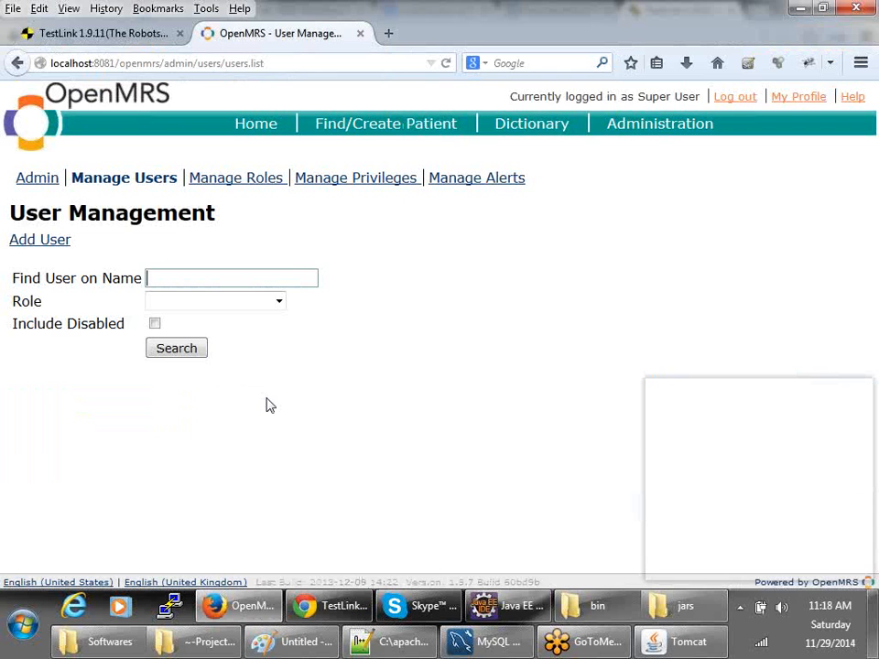
- Open the Add User page from OpenMRS user management, then return to TestLink
left_click(30, 245)
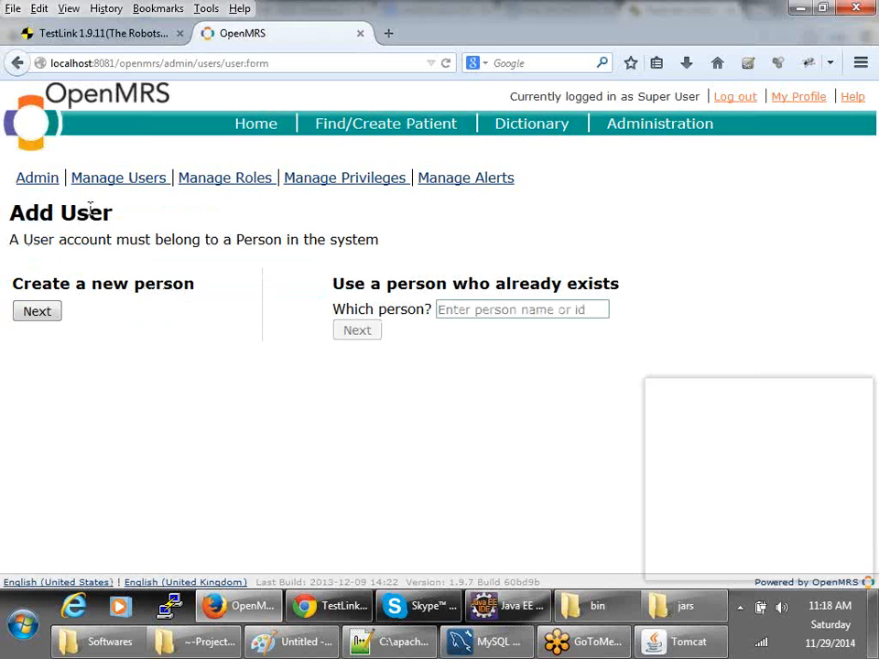
key("alt+Tab")
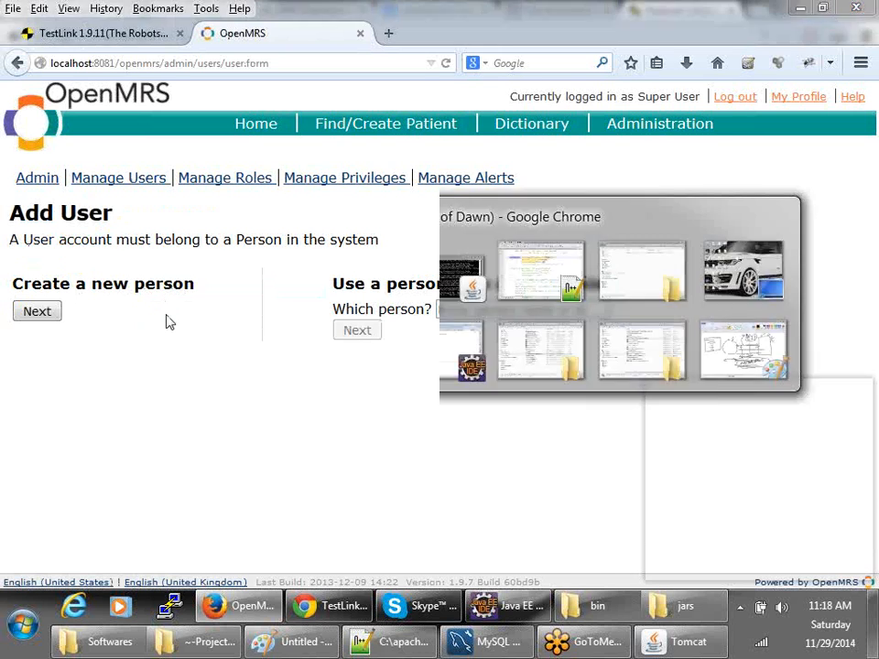
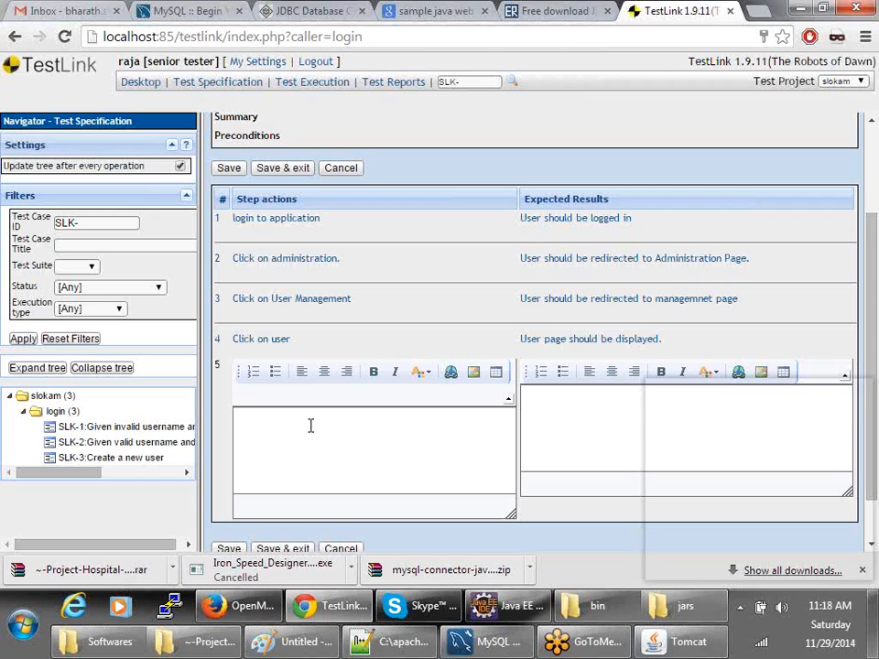
- Write step 5's action: on the user page, click Next beside 'Create a new person'
key("alt+Tab")
key("alt+Tab")
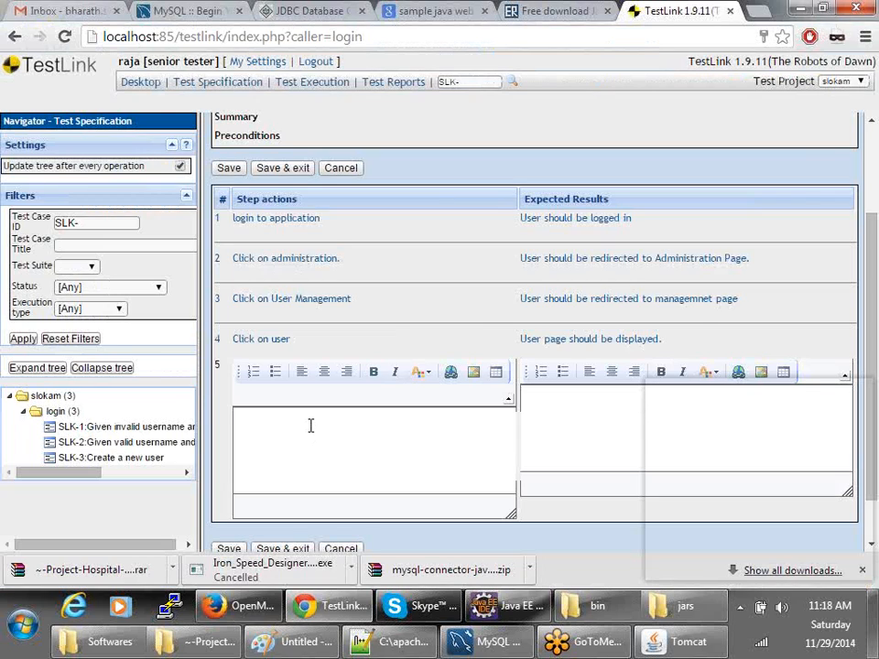
key("alt+Tab")
key("alt+Tab")
left_click(310, 427)
type("In")
key("BackSpace")
key("BackSpace")
type("IN user page")
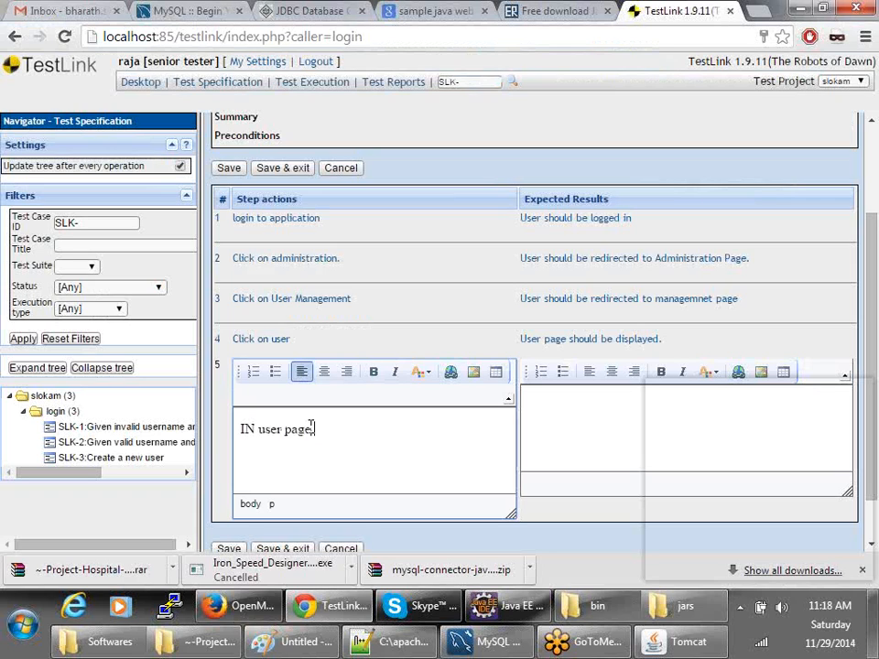
type(" click on")
key("alt+Tab")
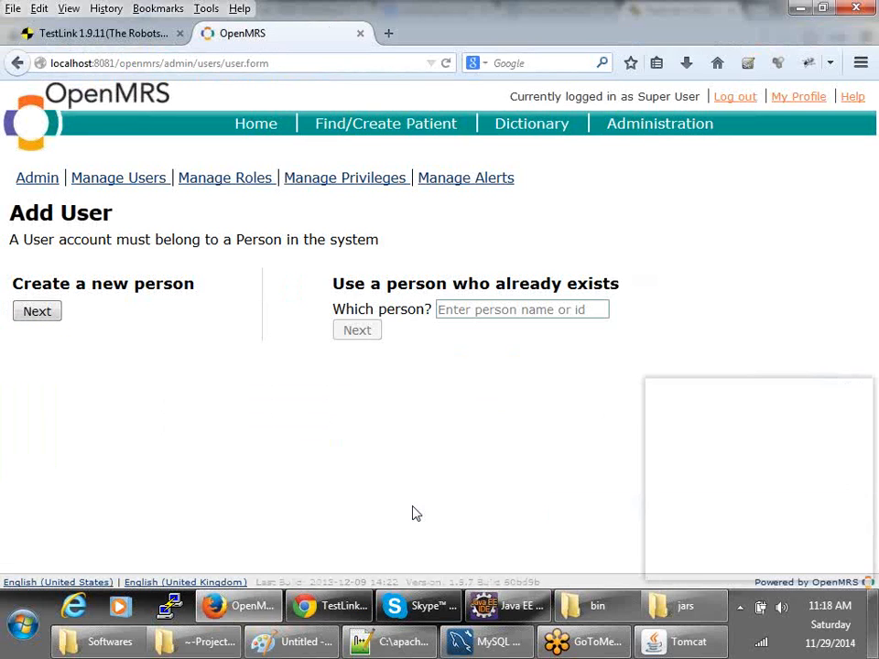
key("alt+Tab")
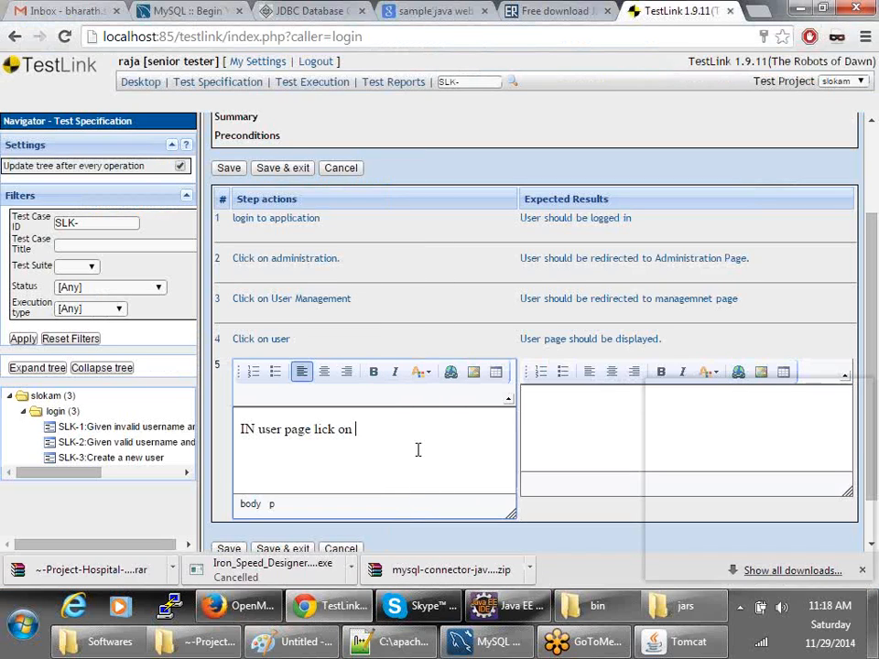
left_click(316, 428)
type("c")
left_click(404, 426)
type("Next whi")
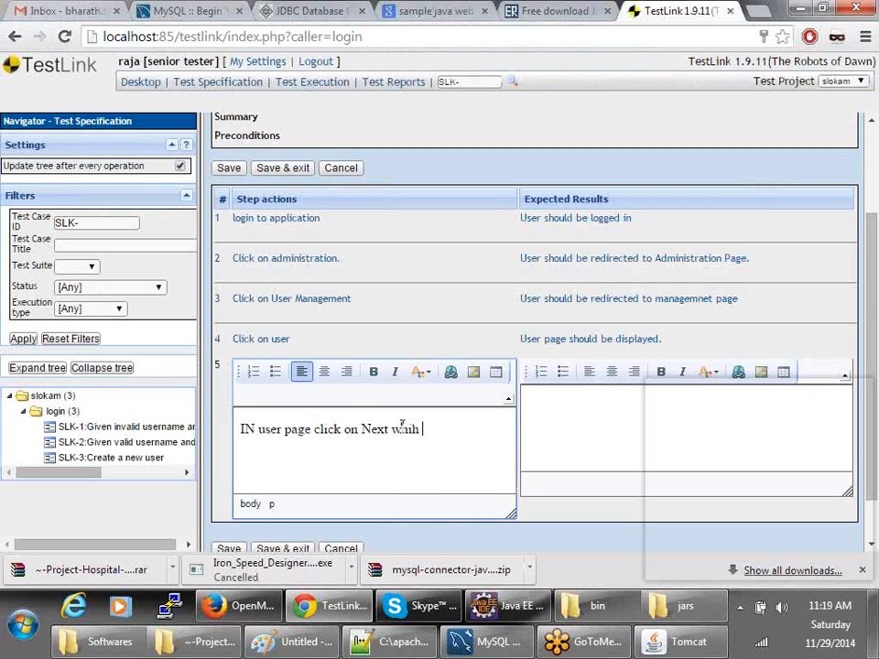
type("ch is")
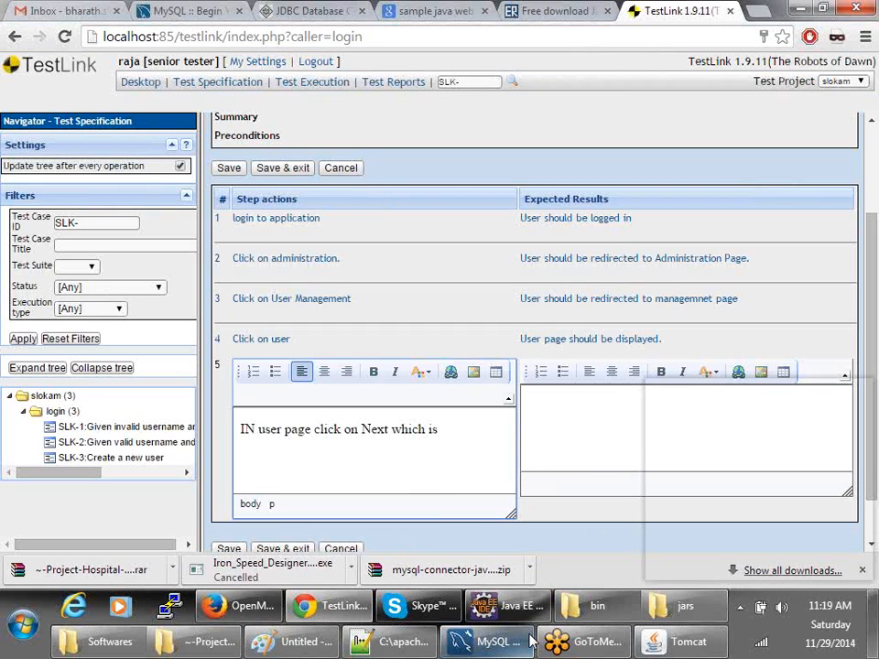
type(" n")
key("BackSpace")
type("next to")
key("alt+Tab")
key("alt+Tab")
type("Create a ne w")
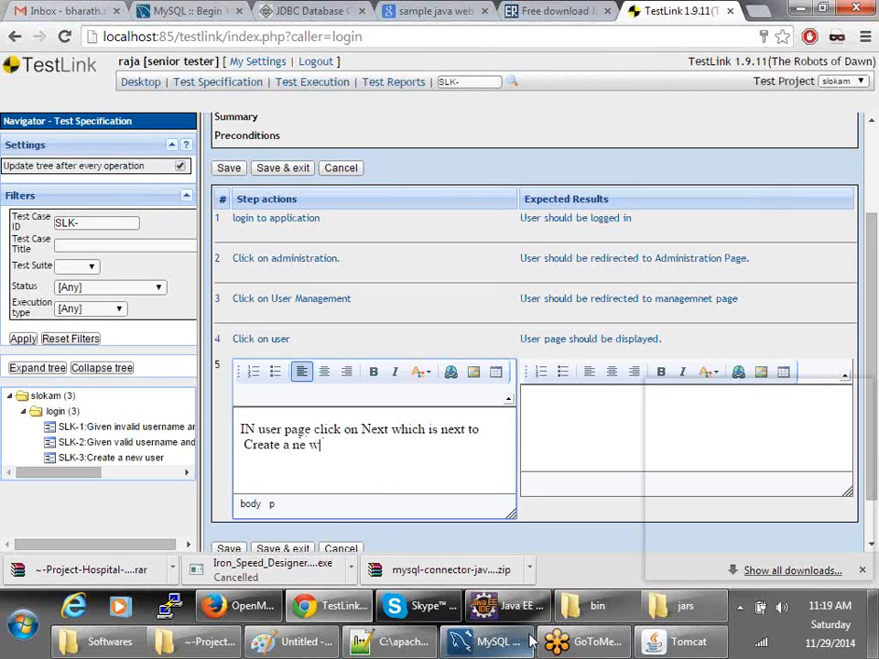
key("BackSpace")
key("BackSpace")
type("w persion")
- Enter step 5's expected result: redirected to the Add/Edit user page
key("Tab")
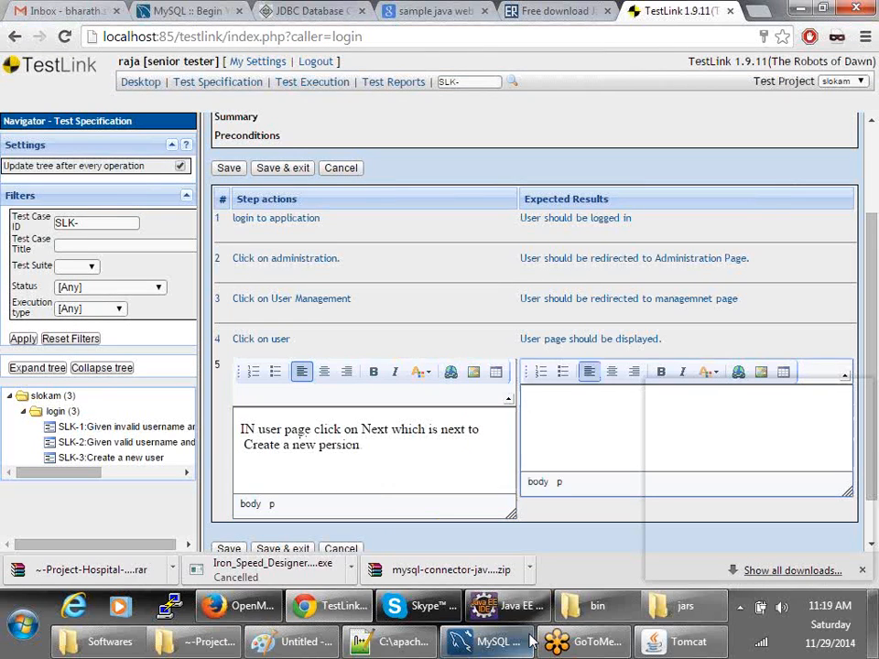
type("It should ref")
key("BackSpace")
type("diec")
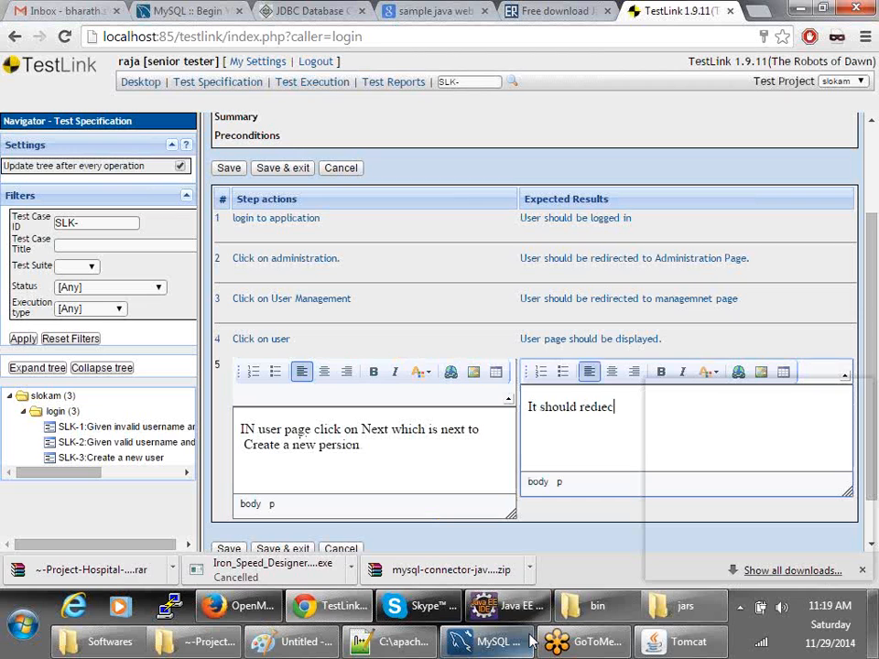
key("BackSpace")
type("rected to")
left_click(240, 605)
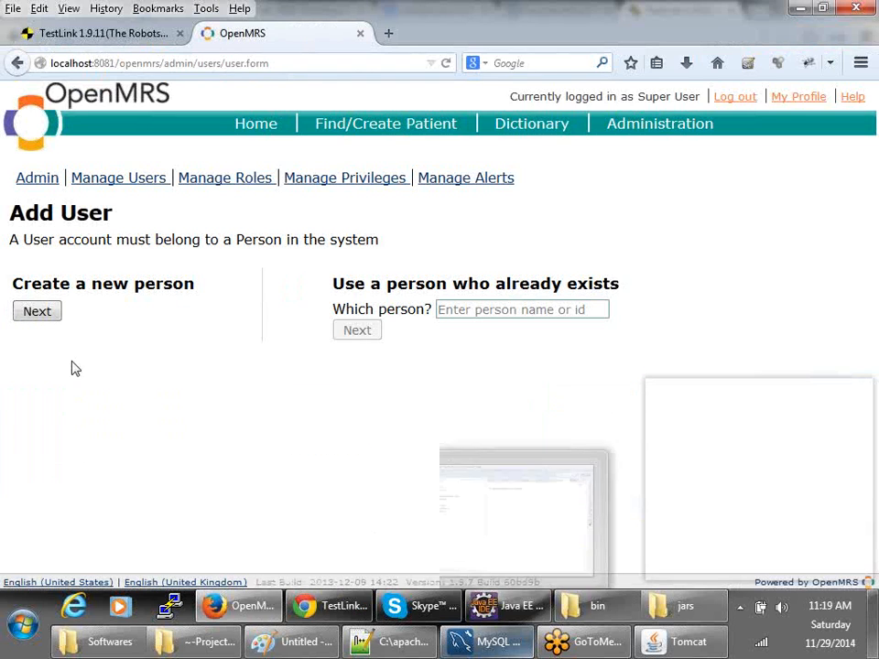
left_click(37, 312)
key("alt+Tab")
key("alt+Tab")
key("alt+Tab")
type("Add")
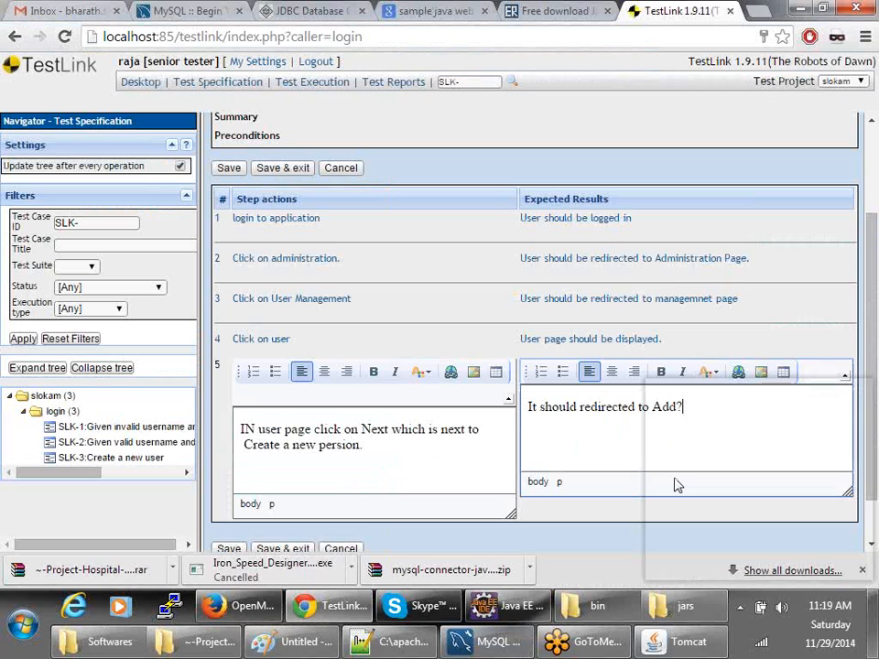
type("/Edit user page.")
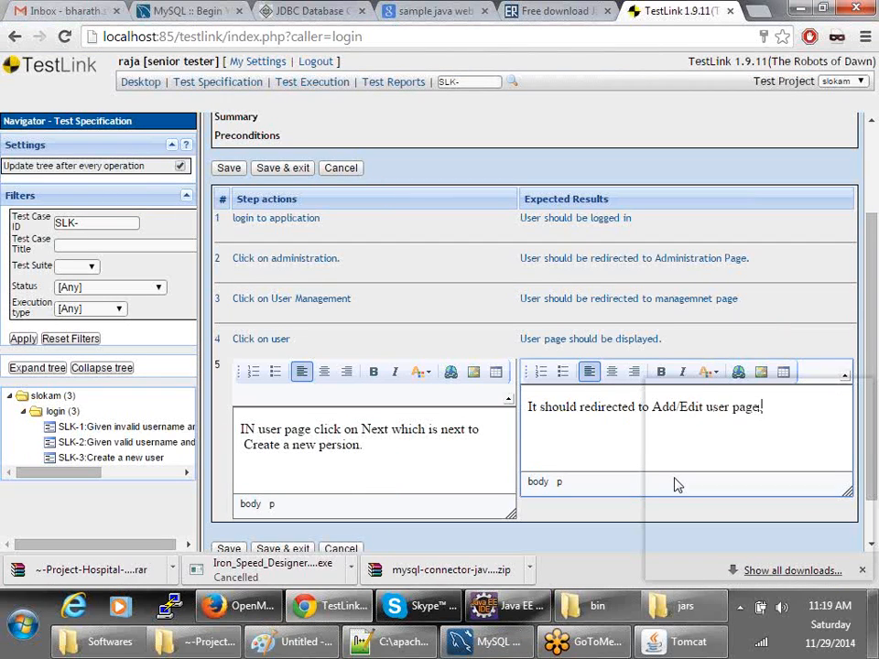
scroll(549, 499, "down", 1)
- Save step 5 and look over the OpenMRS Add/Edit User form
left_click(229, 493)
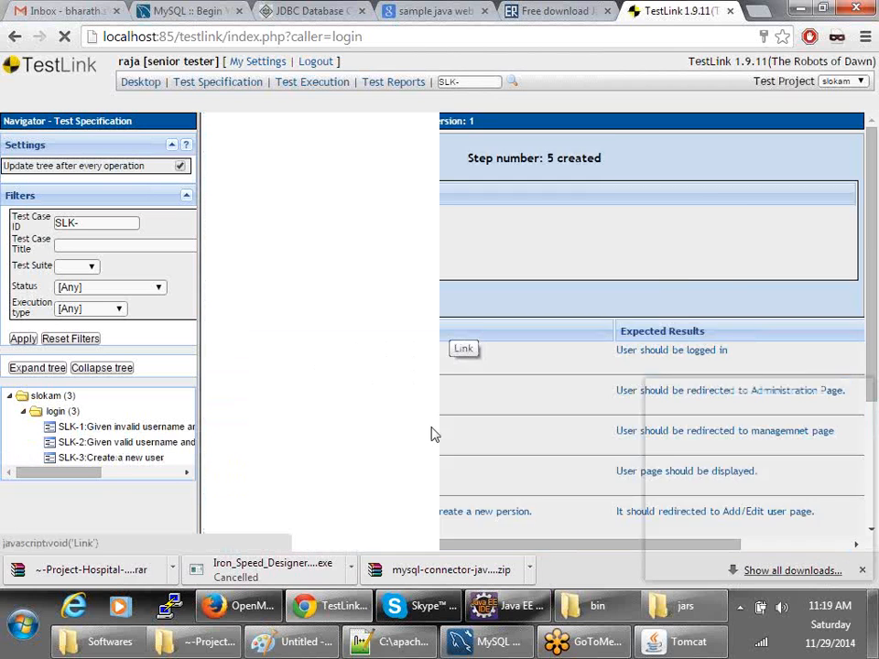
key("alt+Tab")
scroll(97, 330, "down", 3)
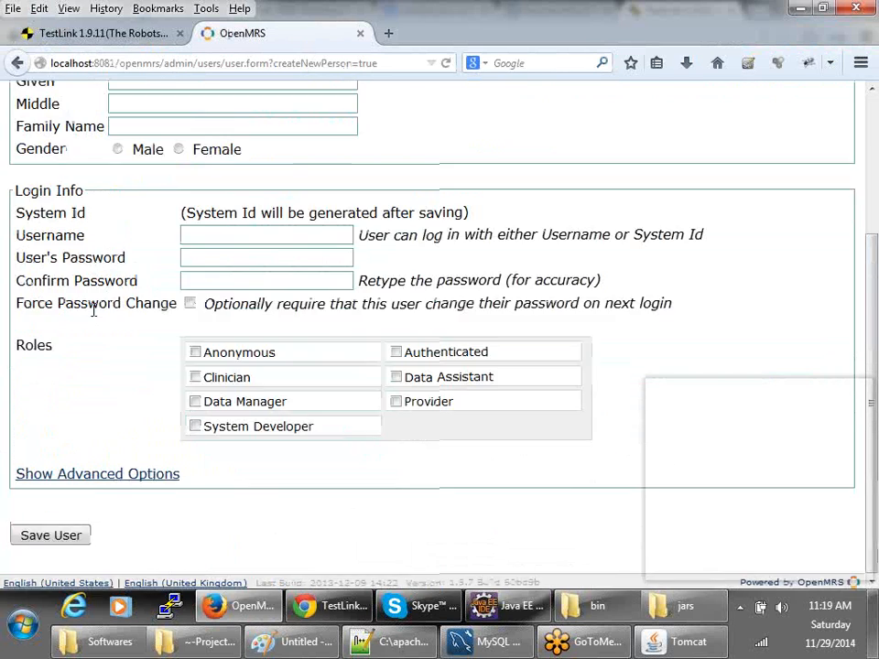
scroll(92, 307, "up", 3)
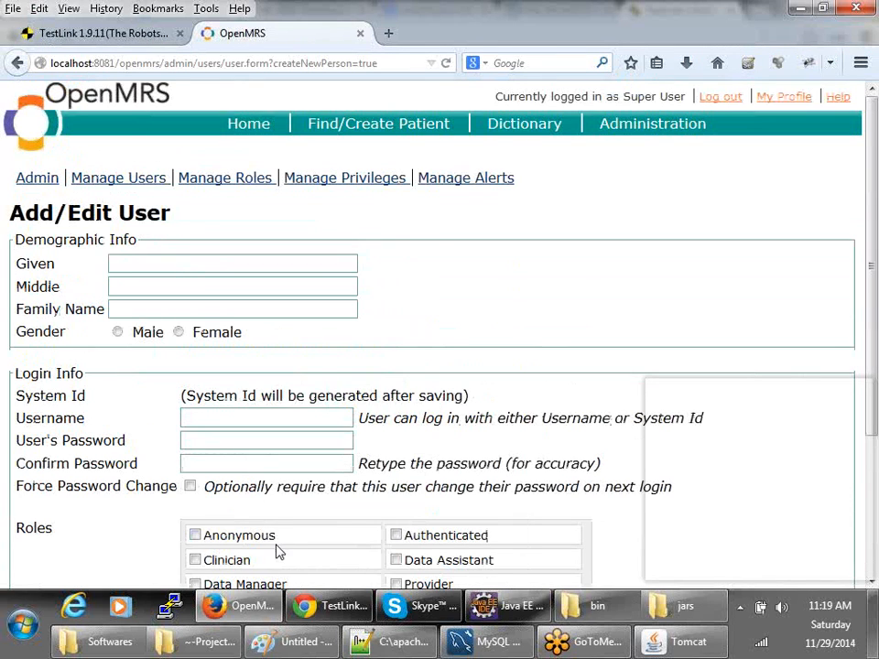
scroll(277, 547, "down", 3)
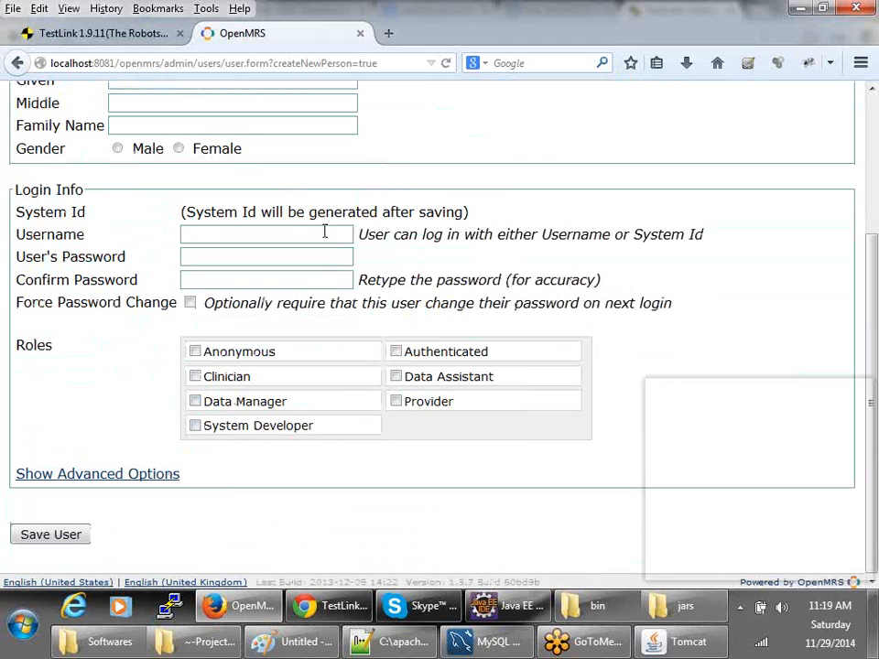
scroll(271, 257, "up", 3)
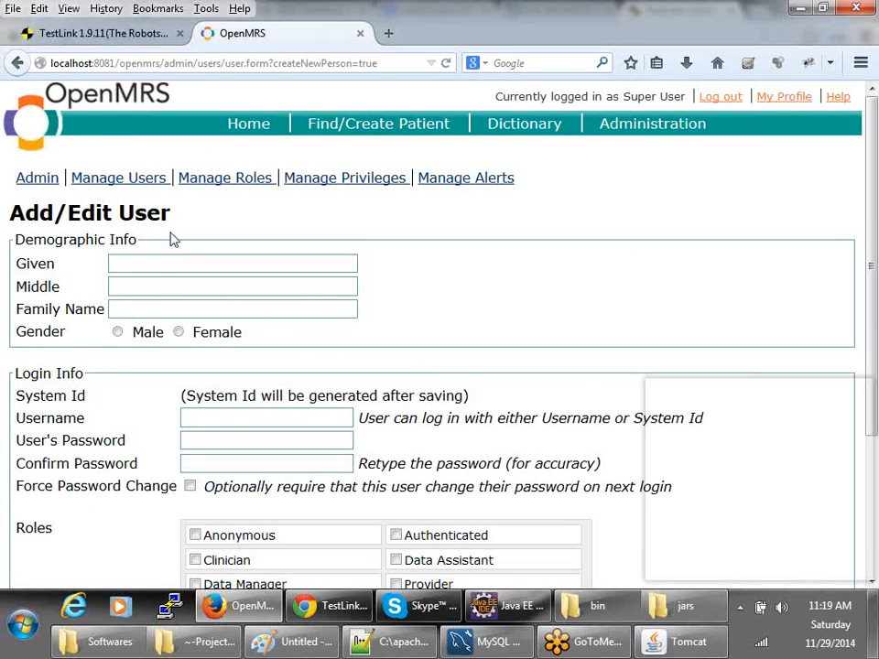
- Type into the Given name field, then clear it again
left_click(156, 259)
type("da")
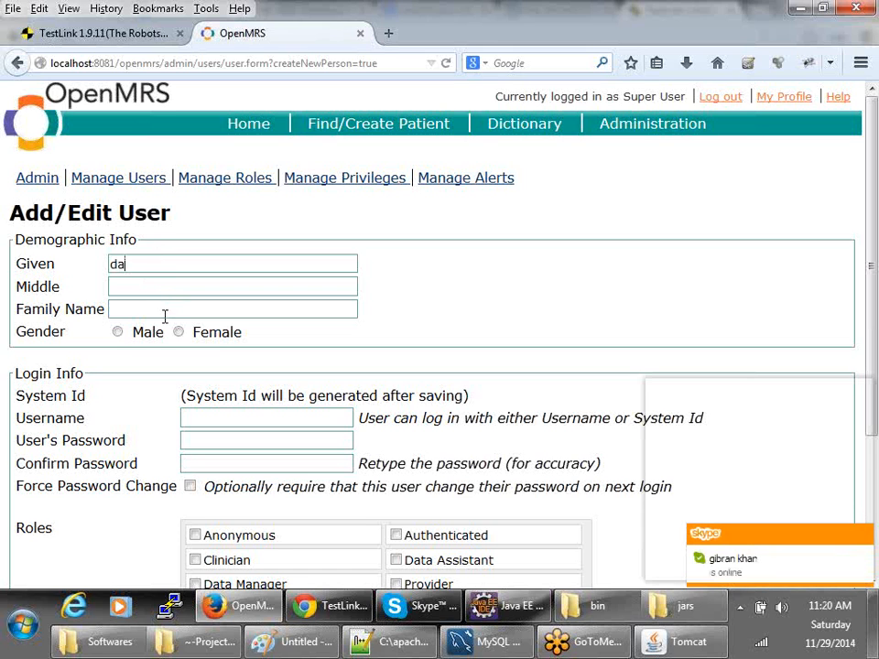
scroll(125, 354, "down", 3)
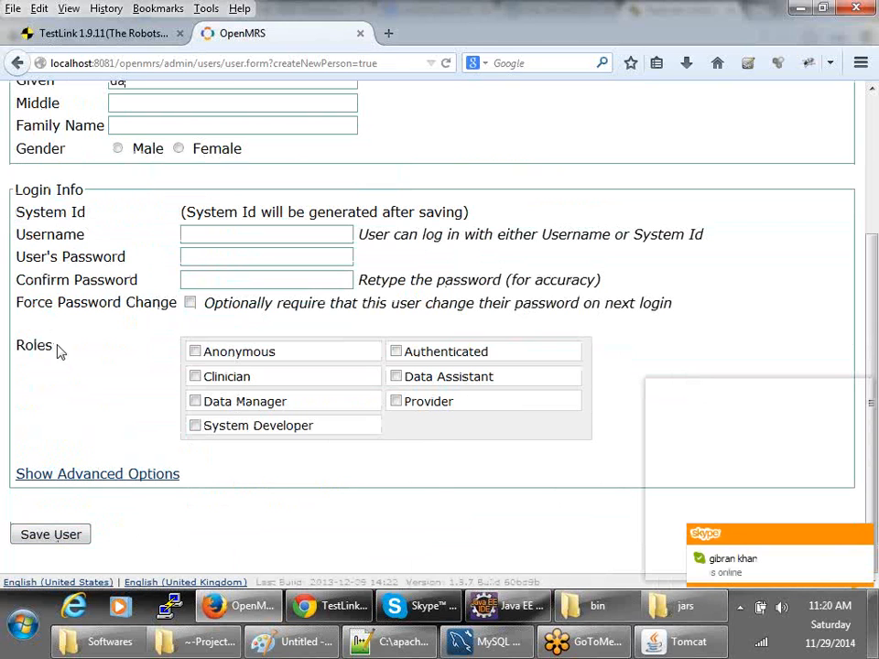
scroll(40, 330, "up", 3)
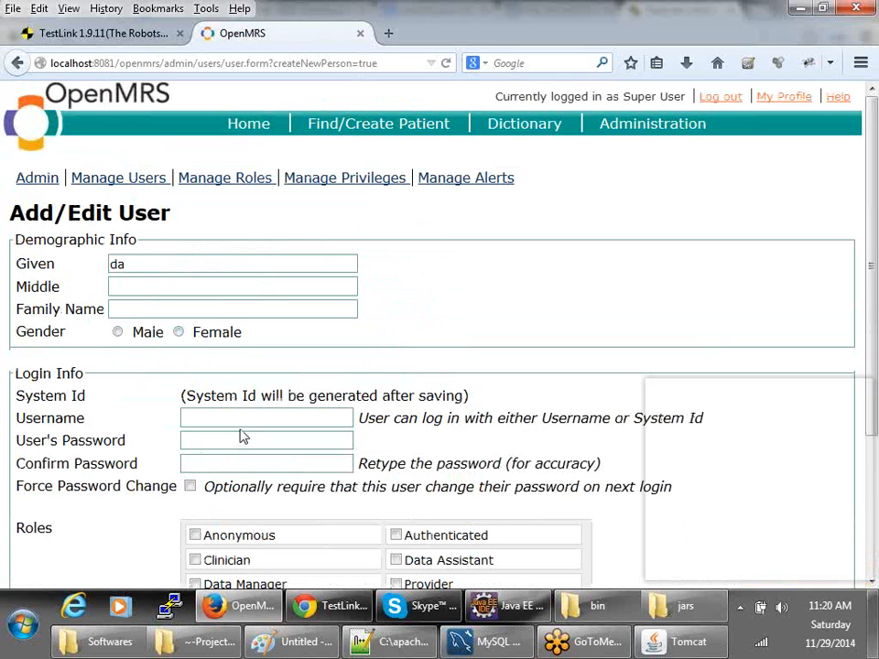
scroll(242, 437, "down", 1)
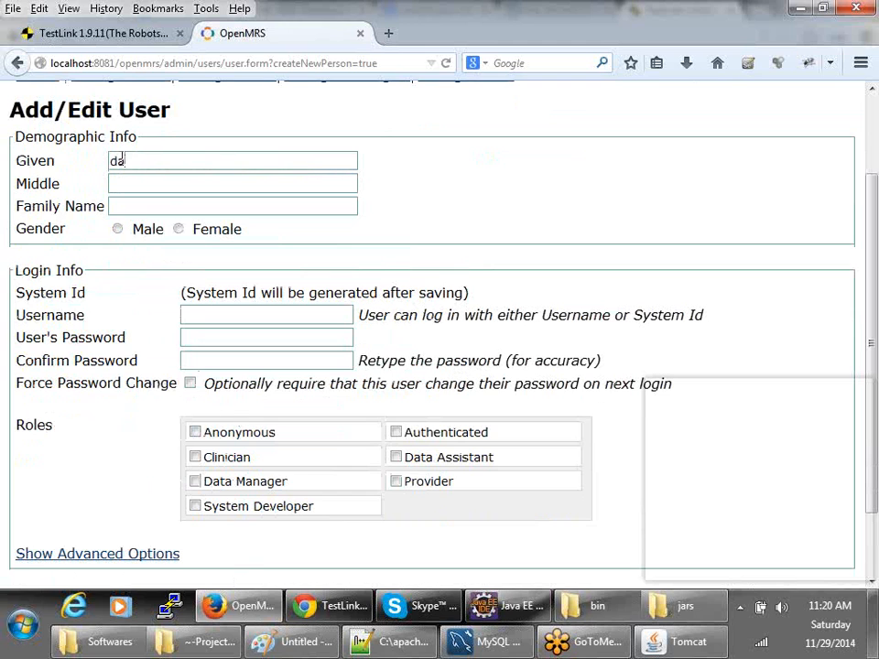
left_click_drag(141, 151, 69, 170)
key("BackSpace")
key("alt+Tab")
- Write step 6's action: give all proper information and click the save button
left_click(279, 424)
type("GIve")
key("BackSpace")
key("BackSpace")
key("BackSpace")
key("BackSpace")
type("ive all proper information")
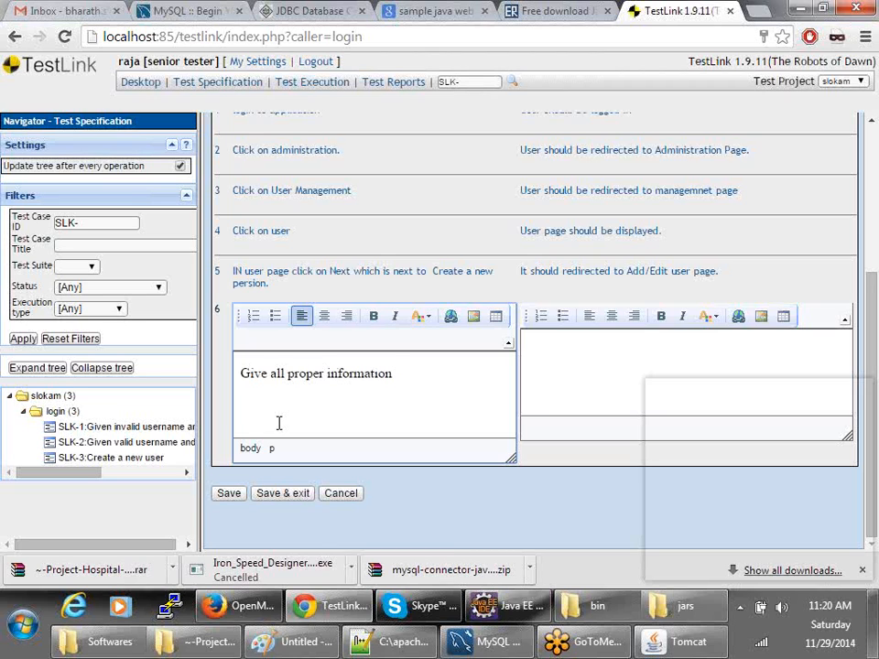
type("and click on")
type("save ab")
key("BackSpace")
key("BackSpace")
type("button.")
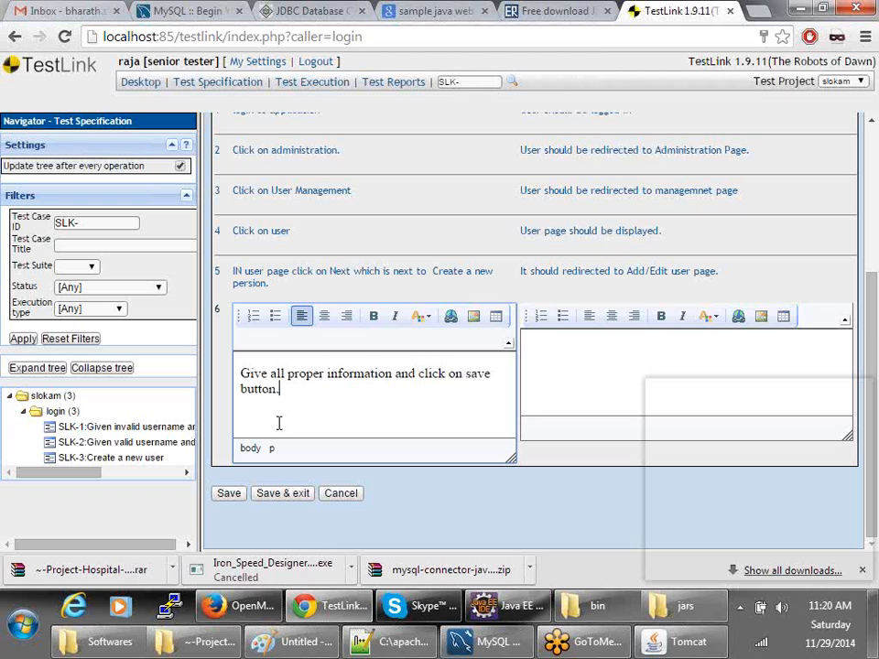
- Enter step 6's expected result: user should be saved and a success message displayed
key("Tab")
type("User")
type(" shl")
type("ud ne")
key("BackSpace")
type("be")
key("BackSpace")
key("BackSpace")
type("saeve a")
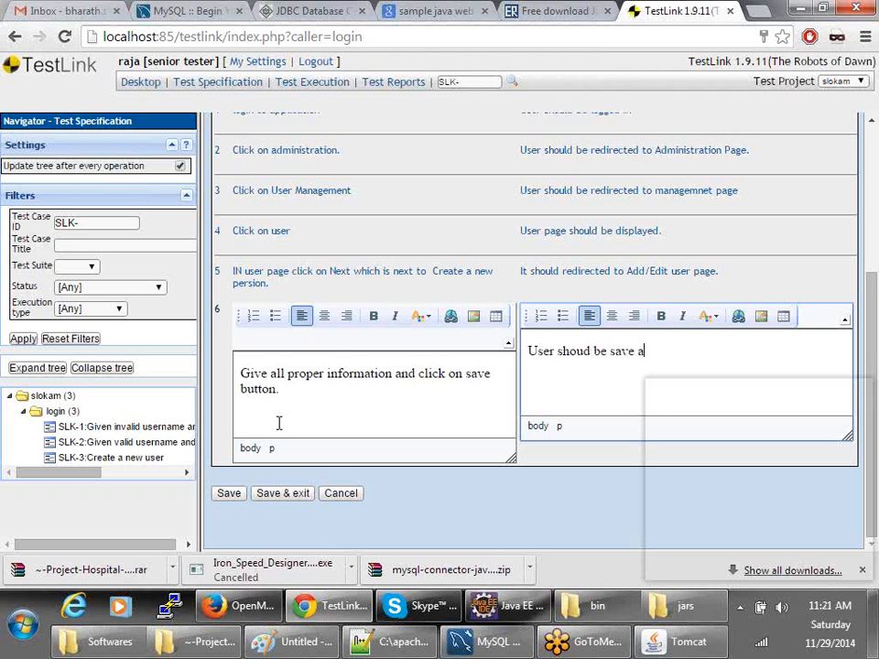
type("nd one successful mes")
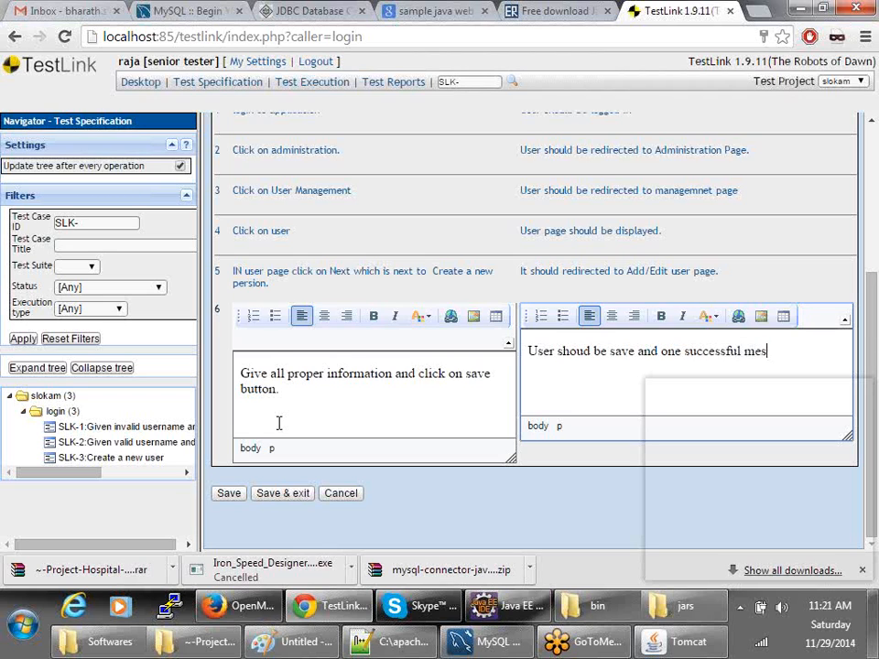
type("h should be displayed.")
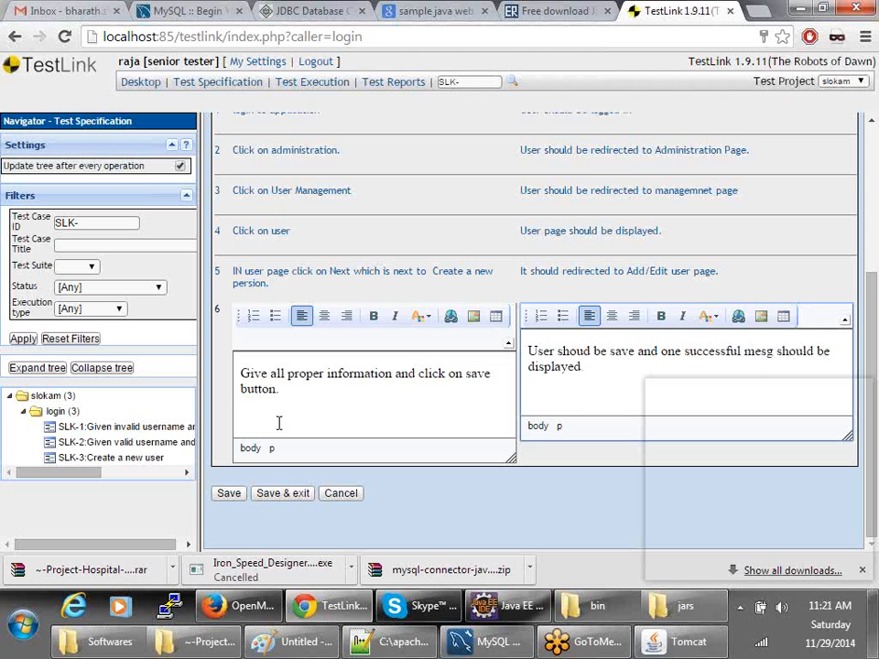
- Save step 6 of SLK-3 and check the estimated execution time field
left_click(271, 493)
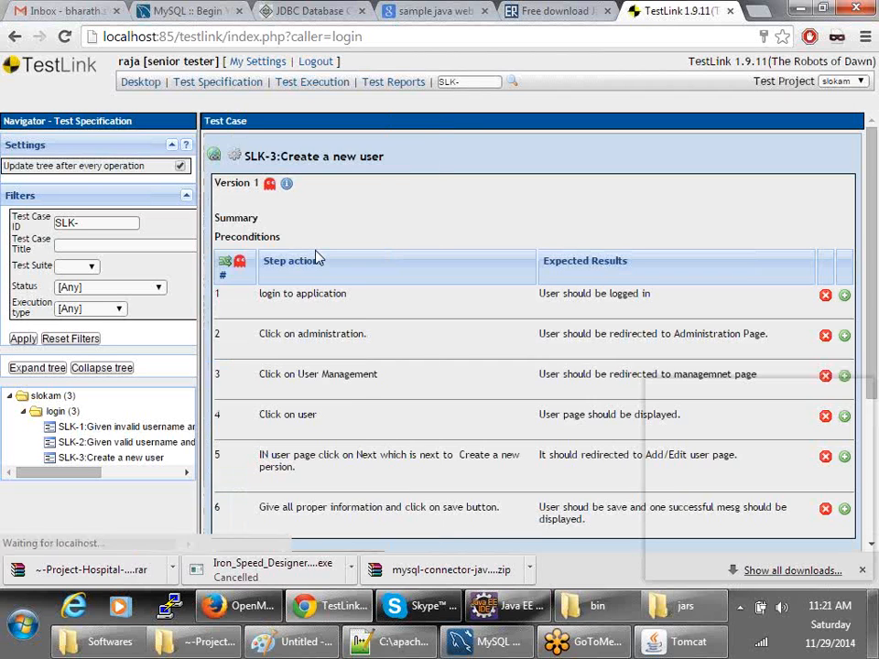
scroll(316, 259, "down", 2)
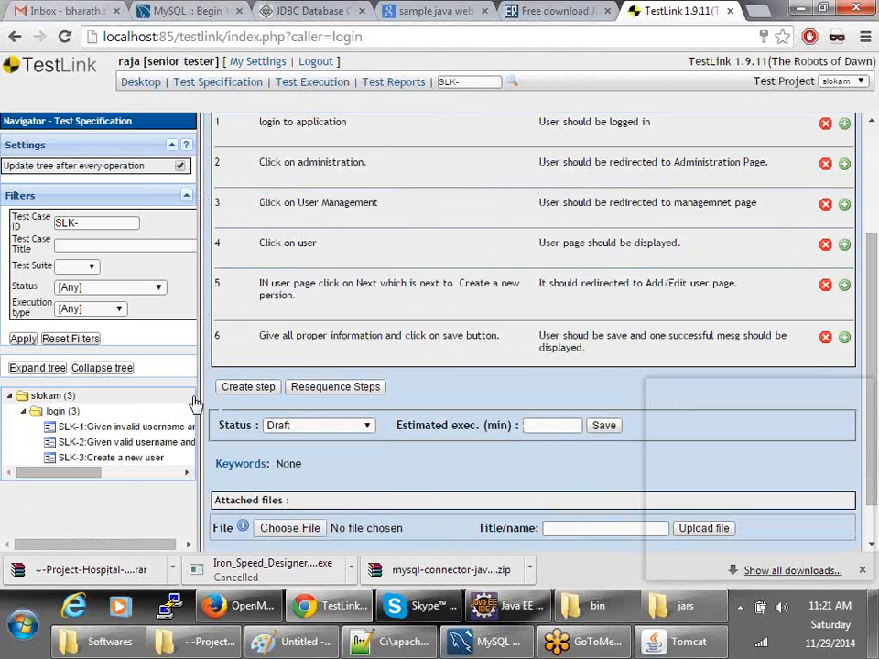
left_click(547, 427)
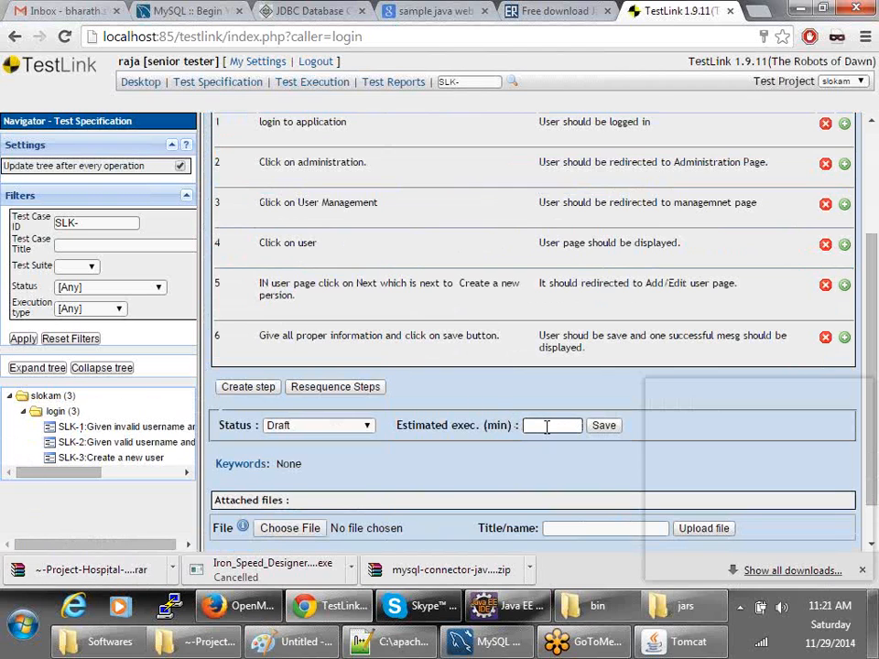
scroll(555, 442, "down", 1)
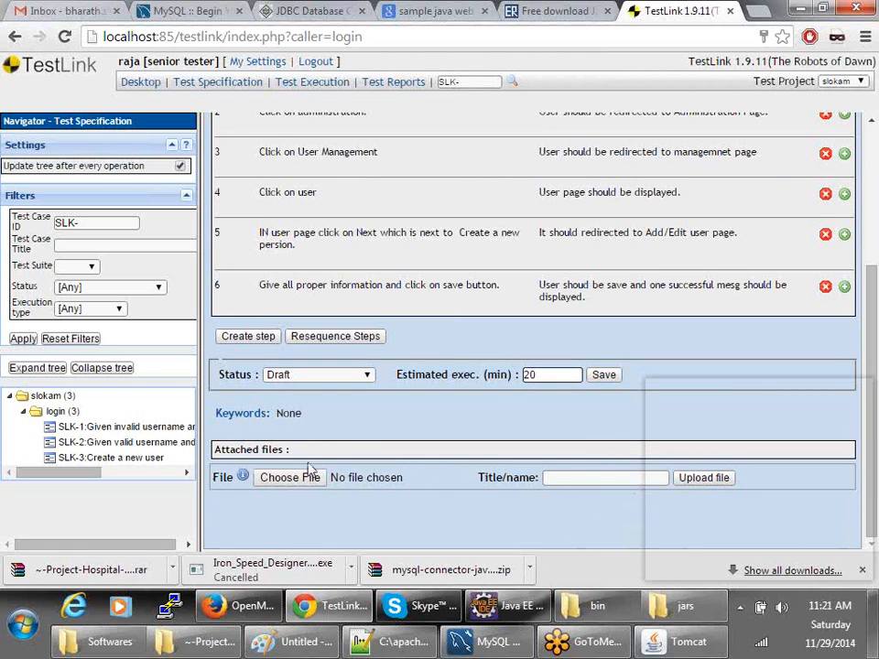
- Show the login test suite's details in the senior tester's TestLink session
key("alt+Tab")
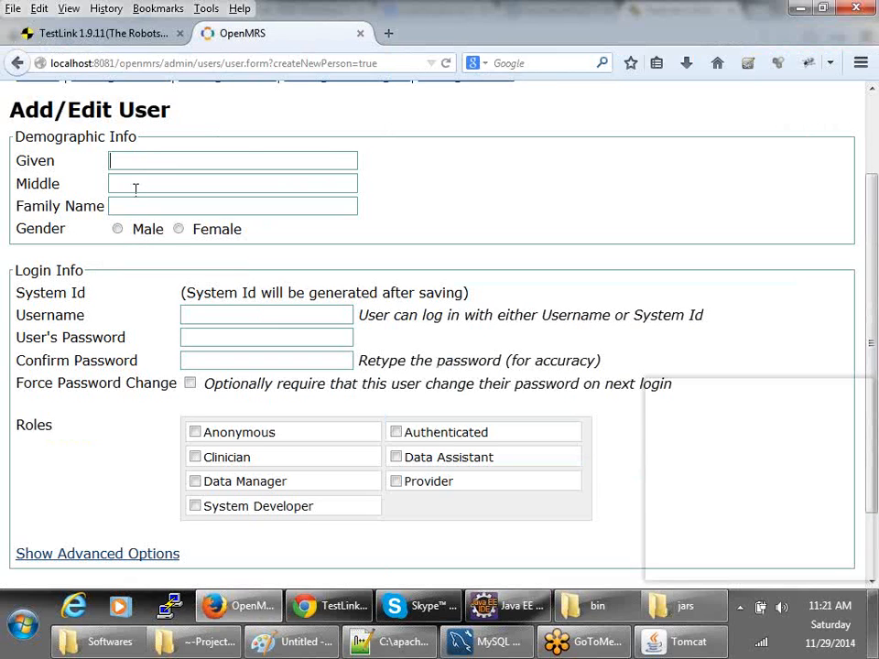
key("alt+Tab")
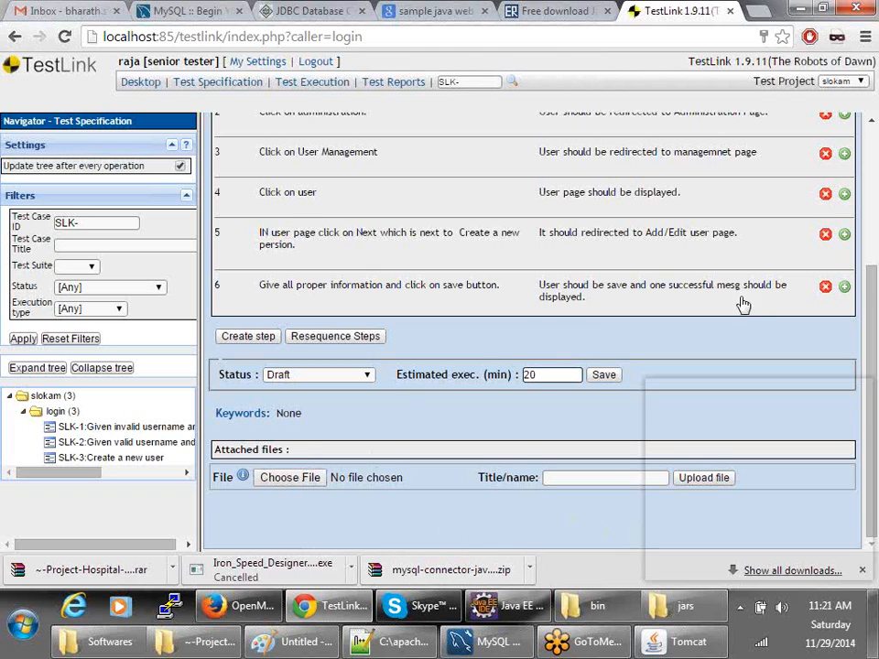
scroll(744, 304, "up", 3)
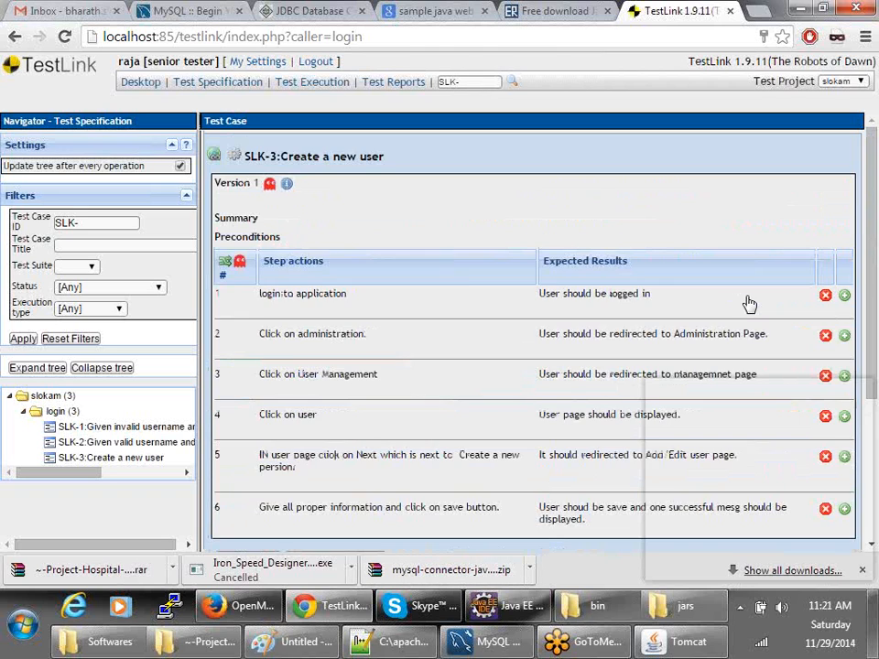
left_click(62, 412)
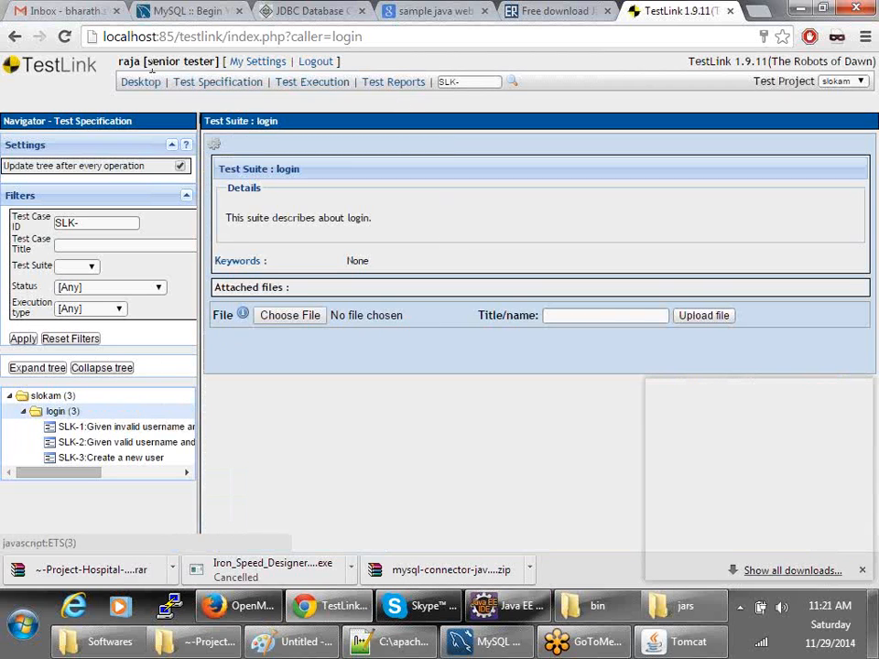
left_click_drag(147, 61, 217, 61)
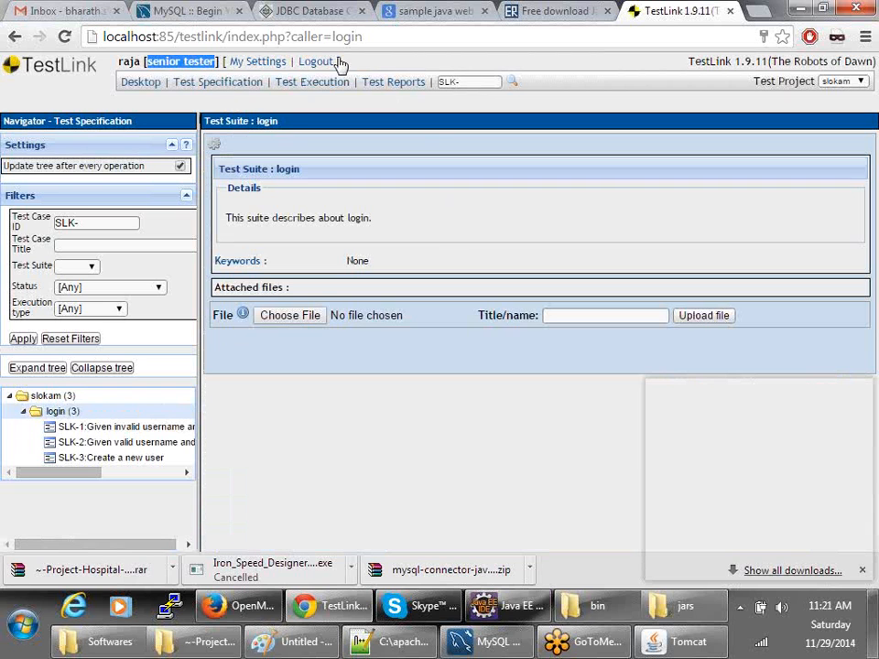
- In the leader's TestLink, open Test Specification and expand project slokam to its login suite
left_click(240, 605)
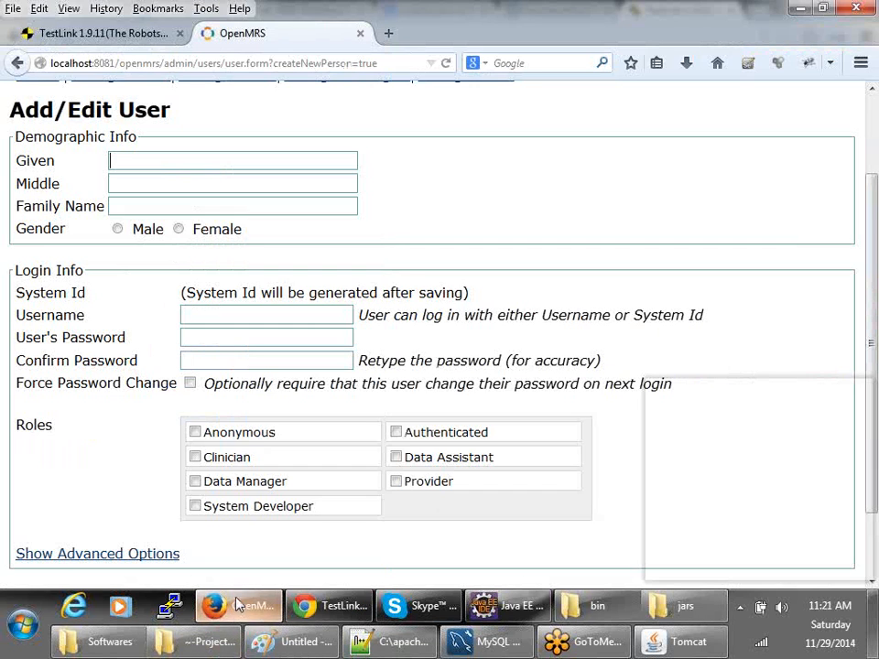
scroll(112, 134, "up", 2)
left_click(103, 33)
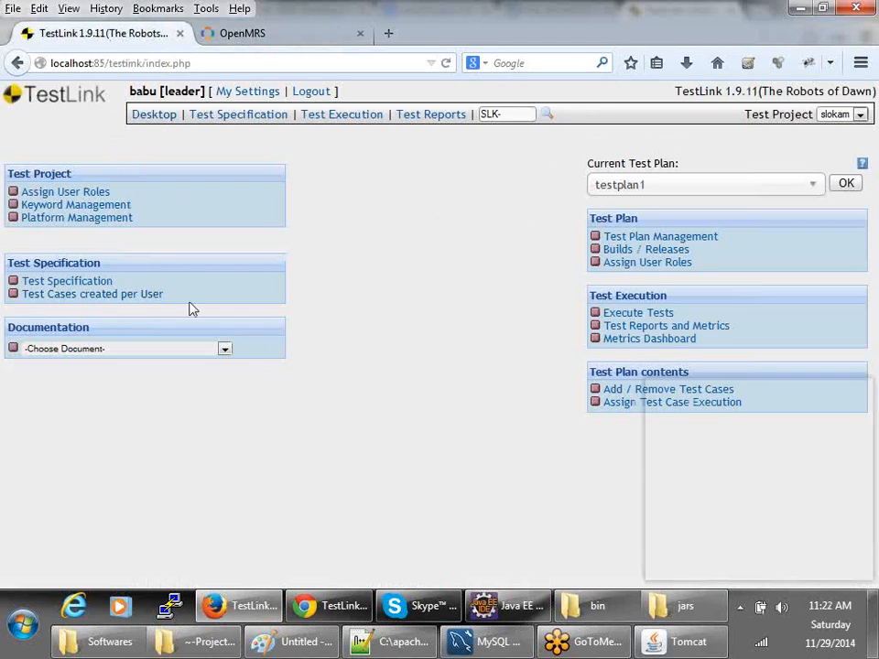
right_click(363, 247)
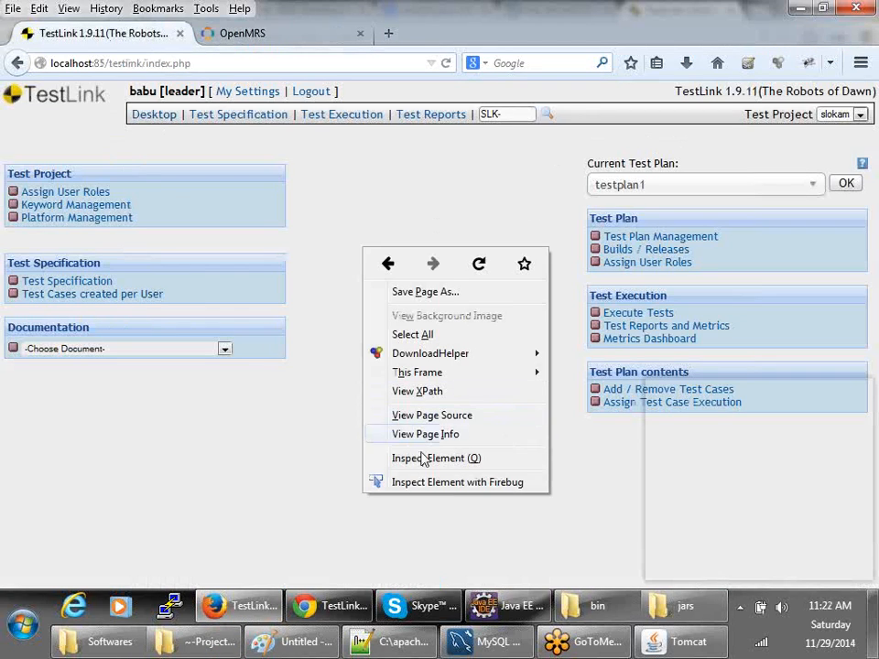
left_click(277, 433)
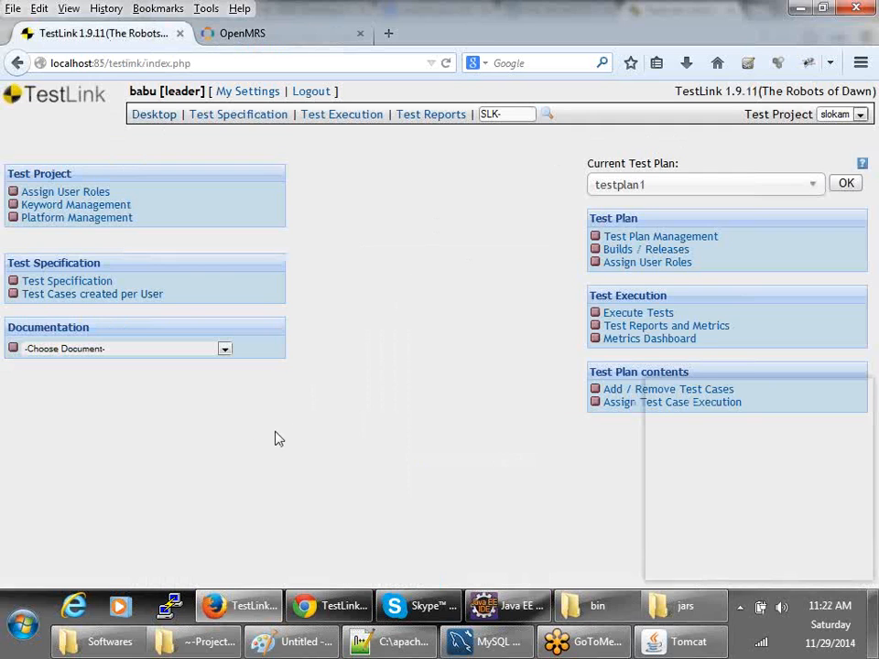
left_click(64, 286)
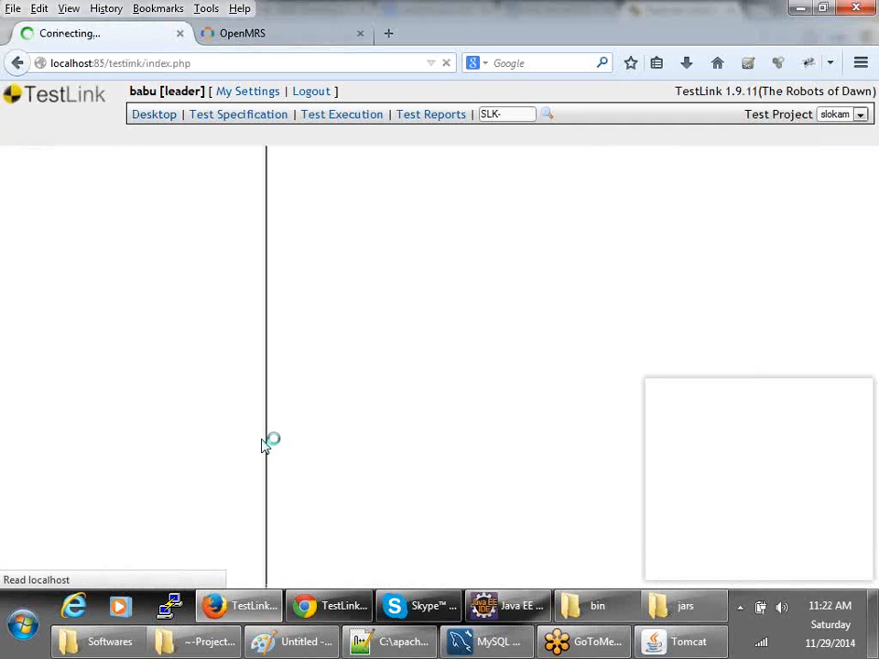
left_click(60, 452)
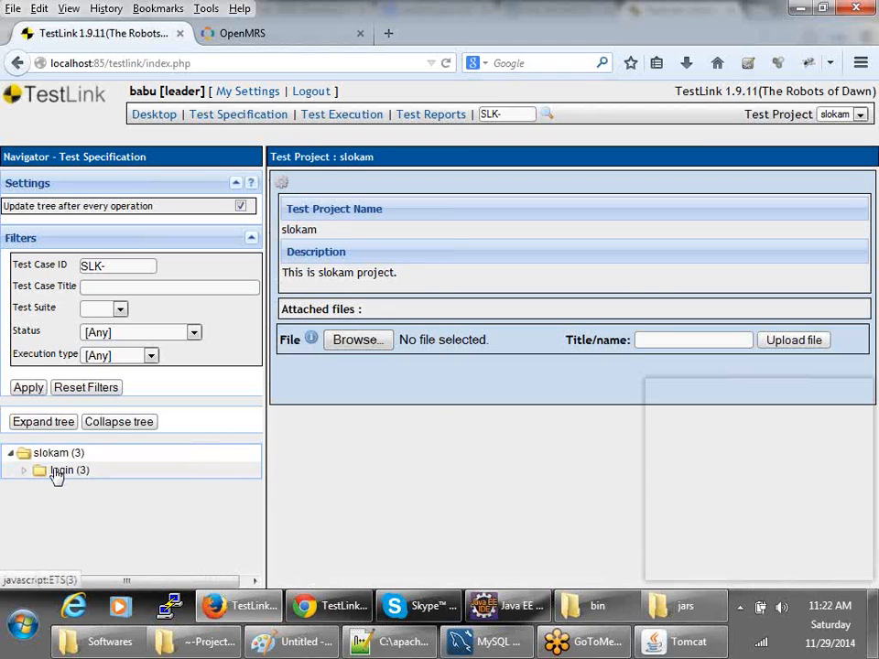
left_click(154, 116)
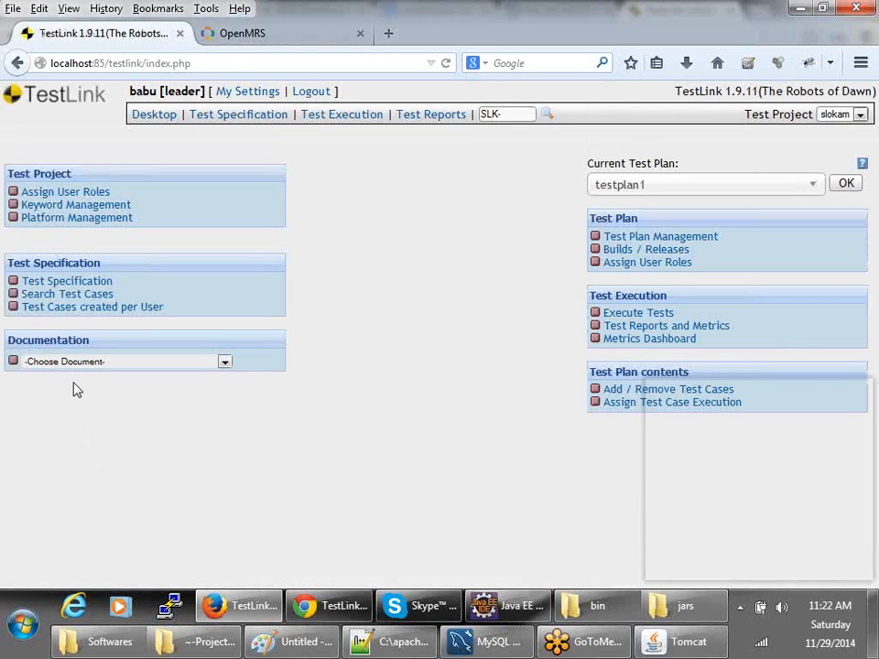
- Run the Test Cases created per User report for the senior tester
left_click(69, 309)
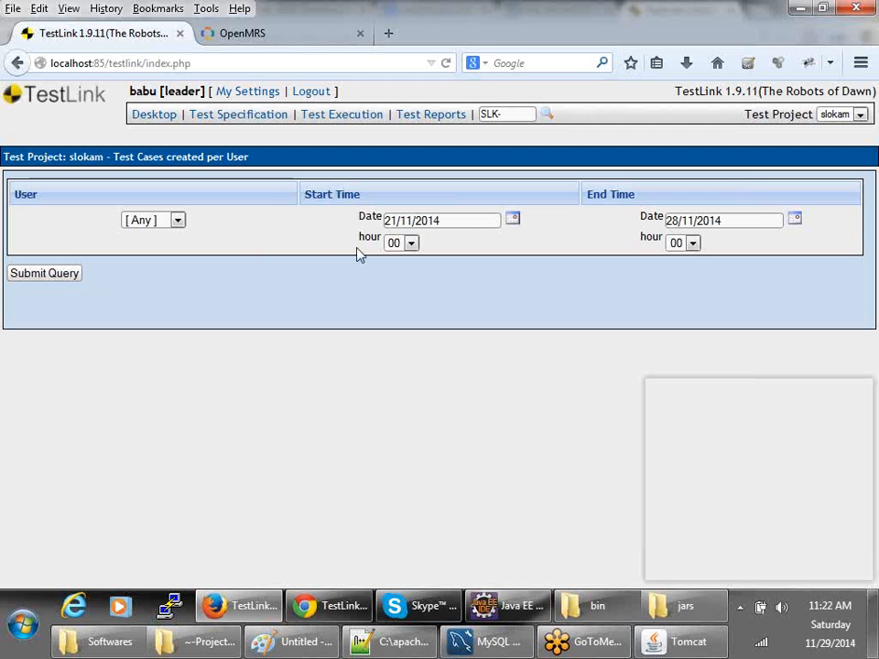
left_click(174, 221)
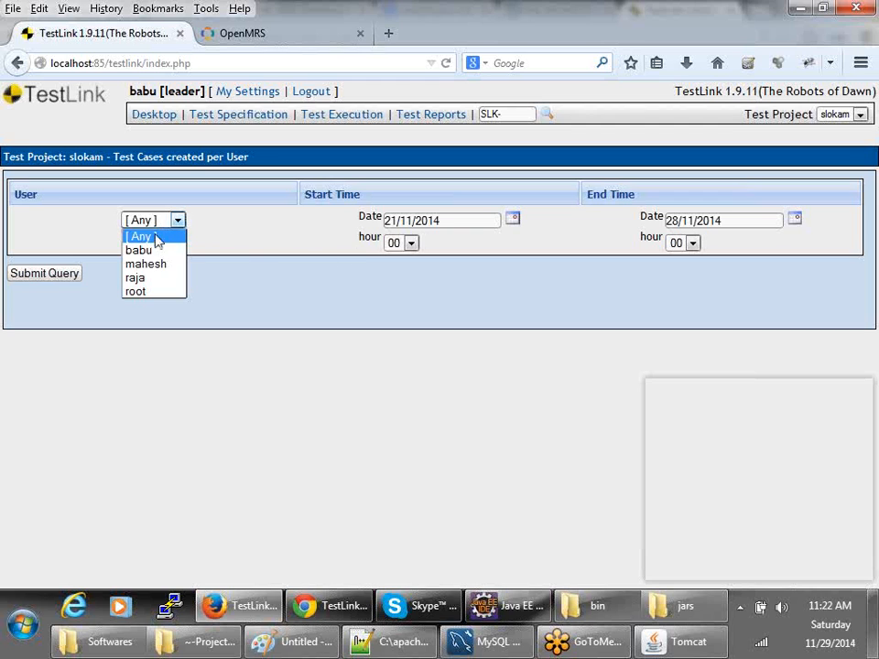
left_click(137, 279)
left_click(68, 276)
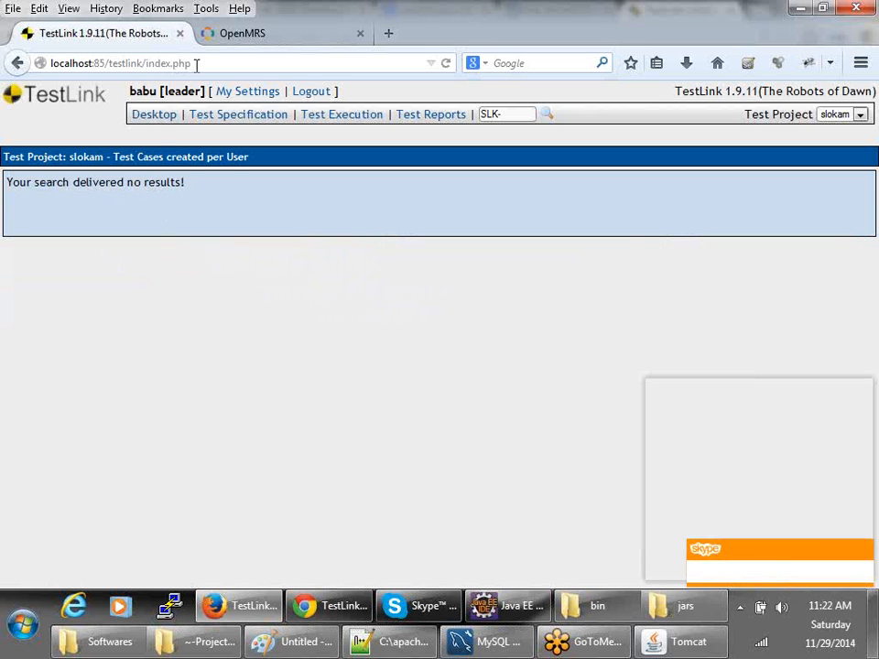
left_click(332, 607)
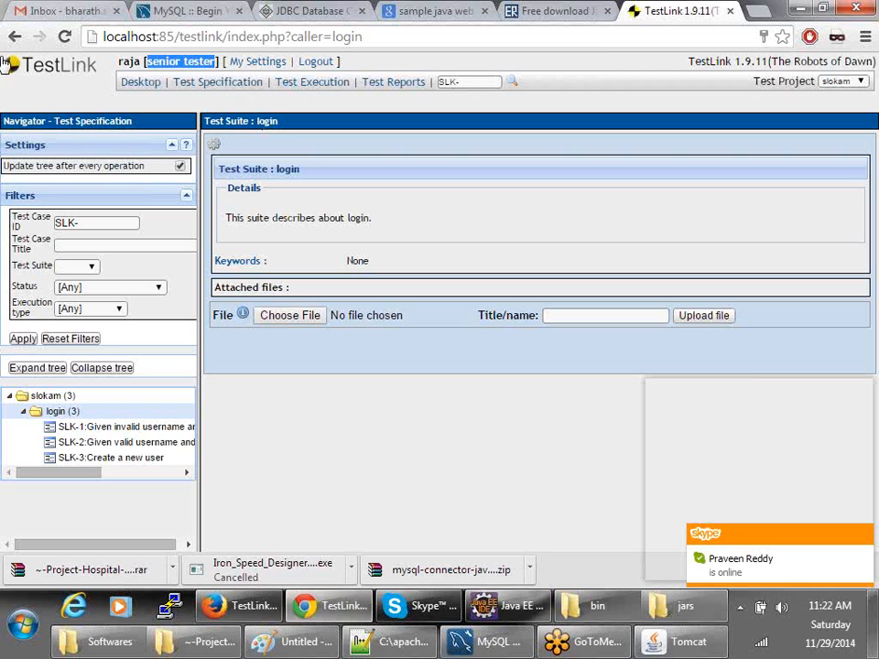
left_click(240, 606)
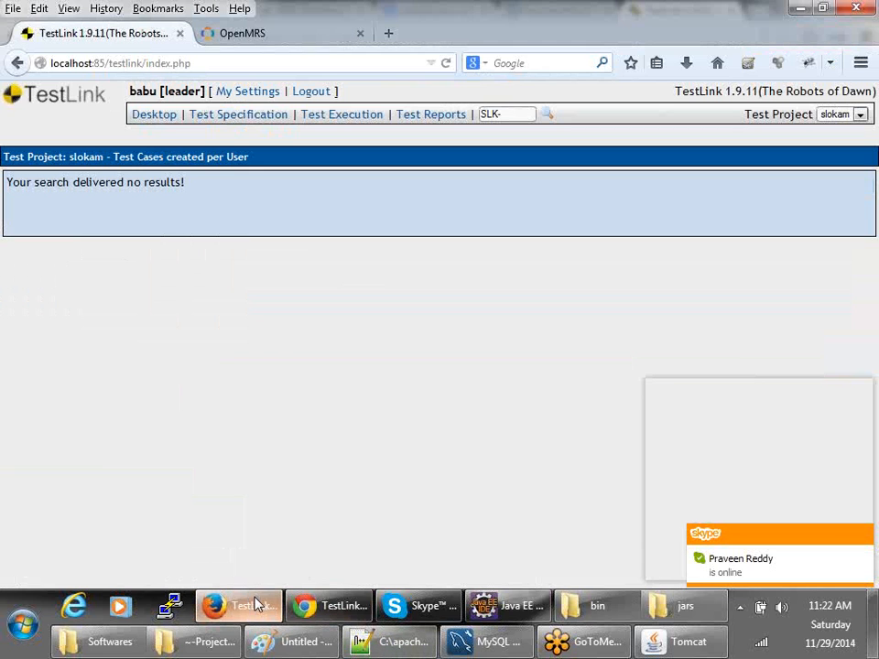
left_click(156, 114)
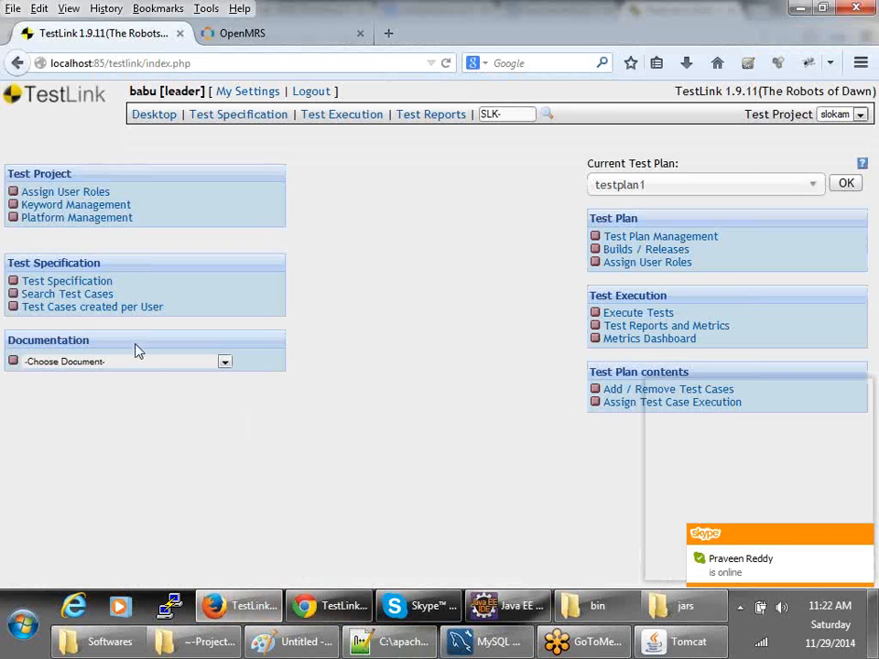
- Rerun the report with End Time 29/11/2014 to list the senior tester's three test cases
left_click(112, 318)
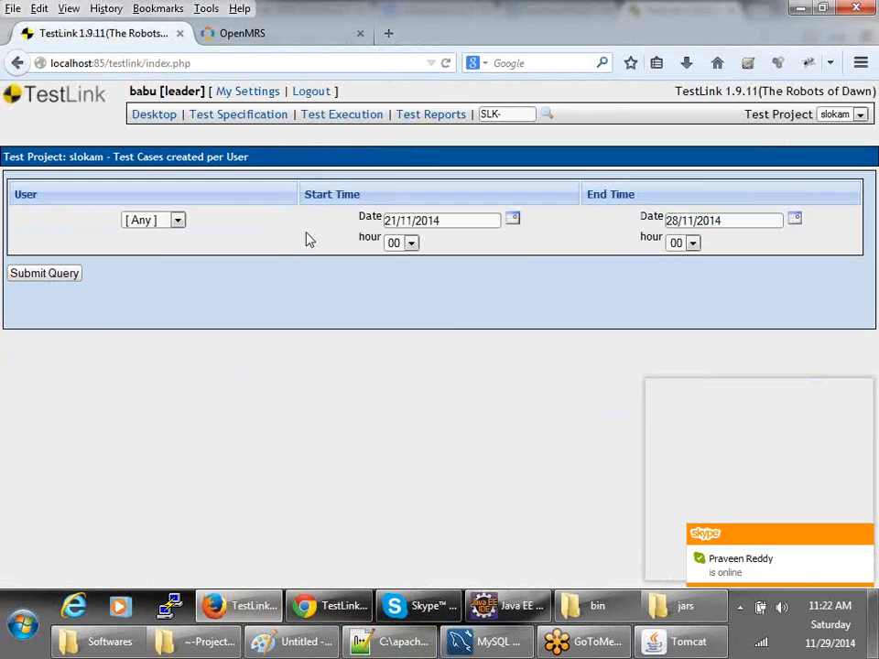
left_click(148, 221)
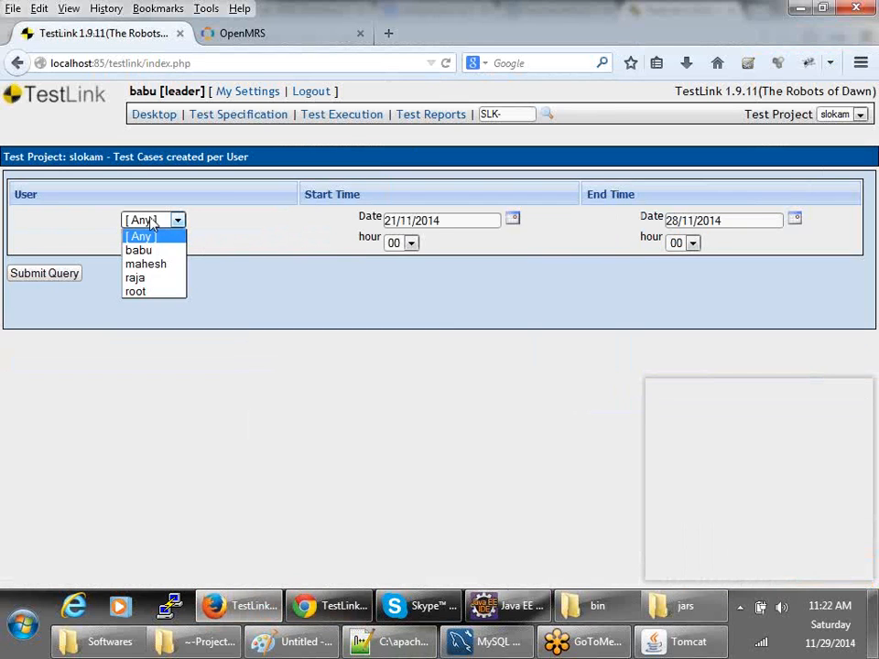
left_click(139, 277)
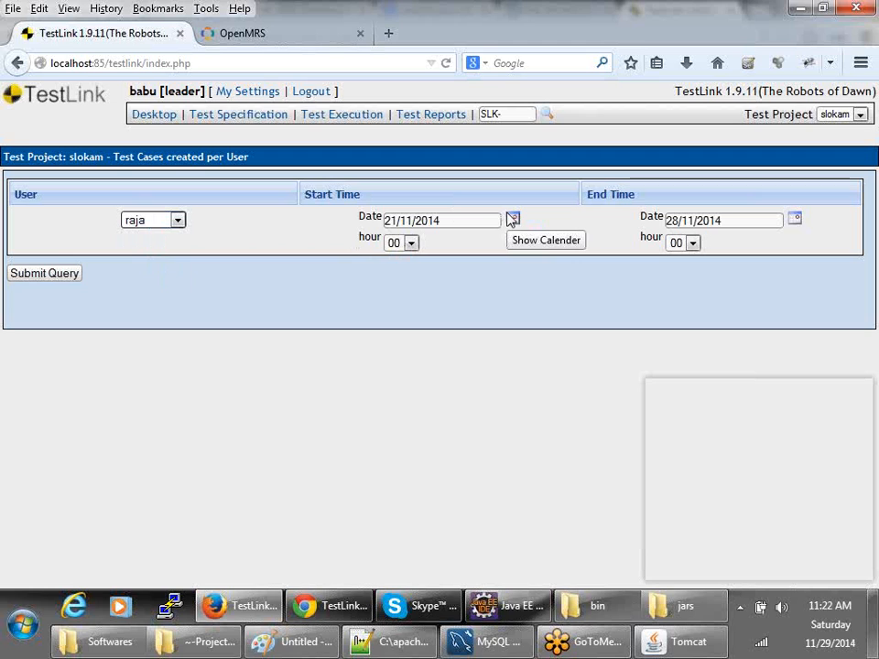
left_click(796, 221)
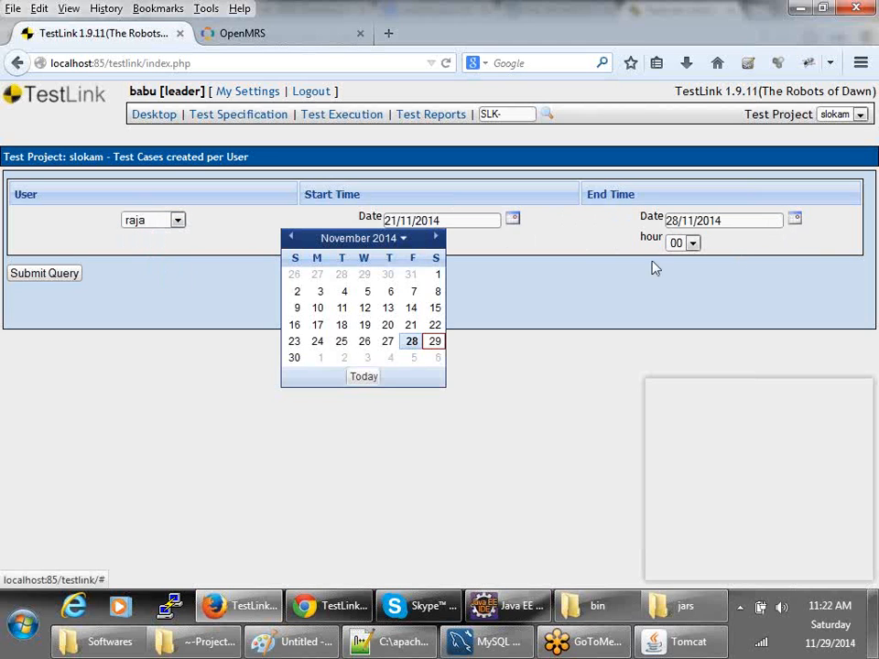
left_click(433, 343)
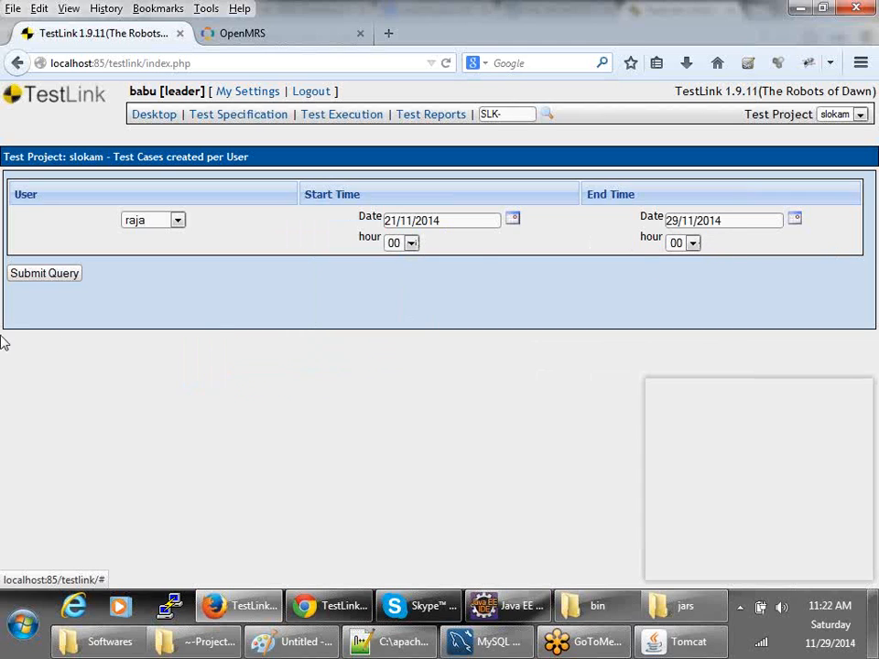
left_click(46, 274)
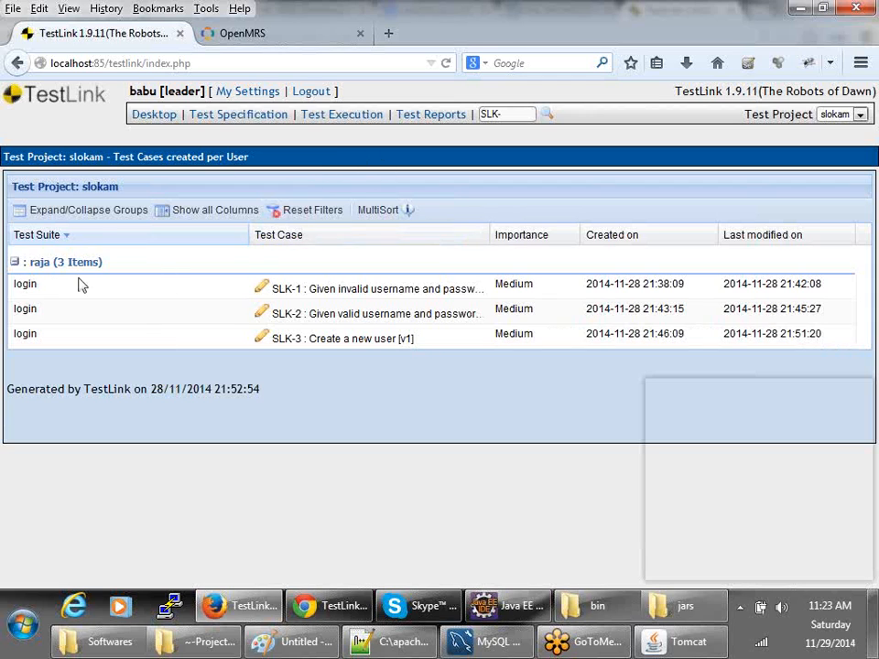
left_click(151, 115)
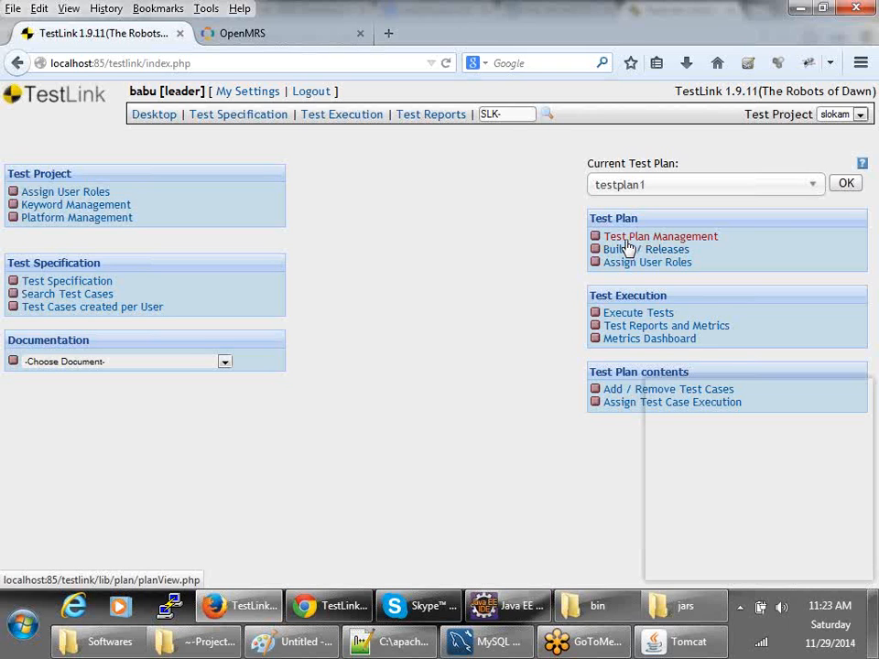
left_click(615, 392)
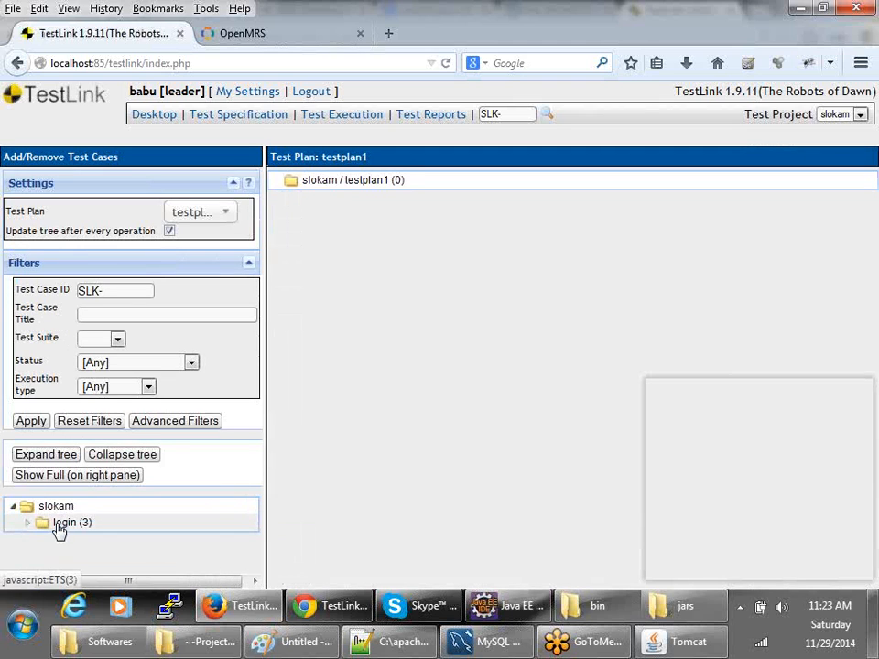
left_click(60, 524)
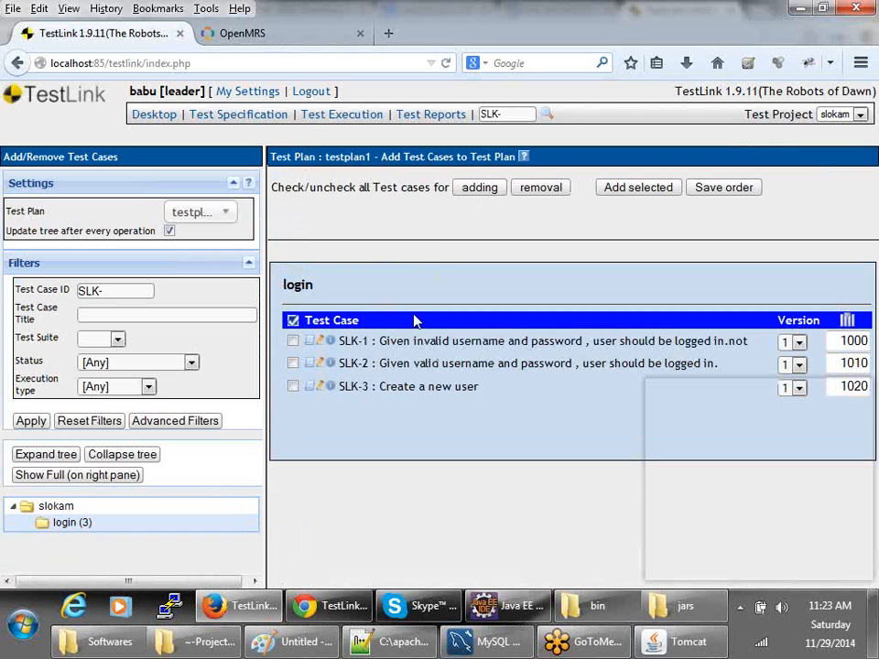
left_click(293, 363)
left_click(293, 387)
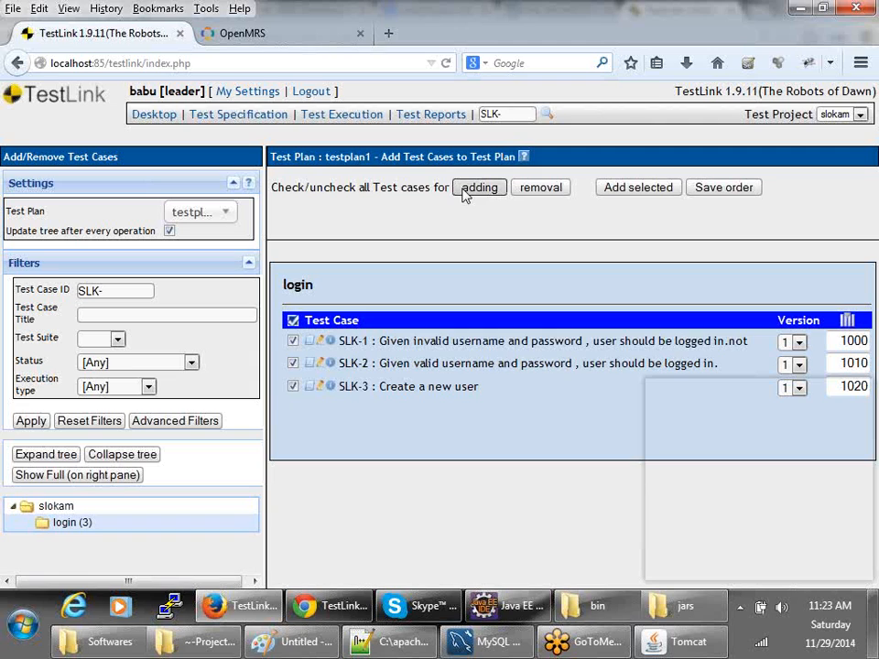
left_click(638, 187)
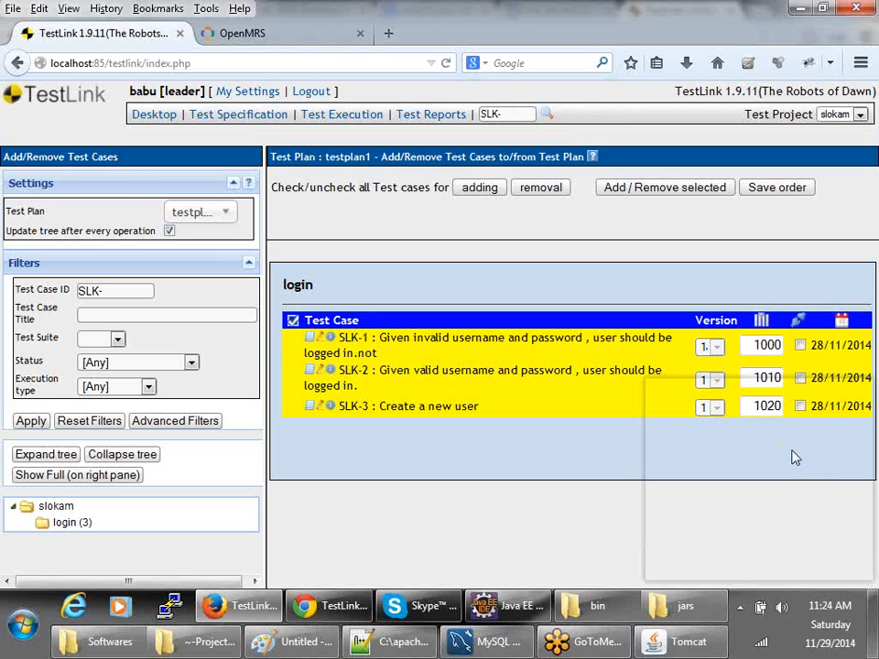
double_click(764, 344)
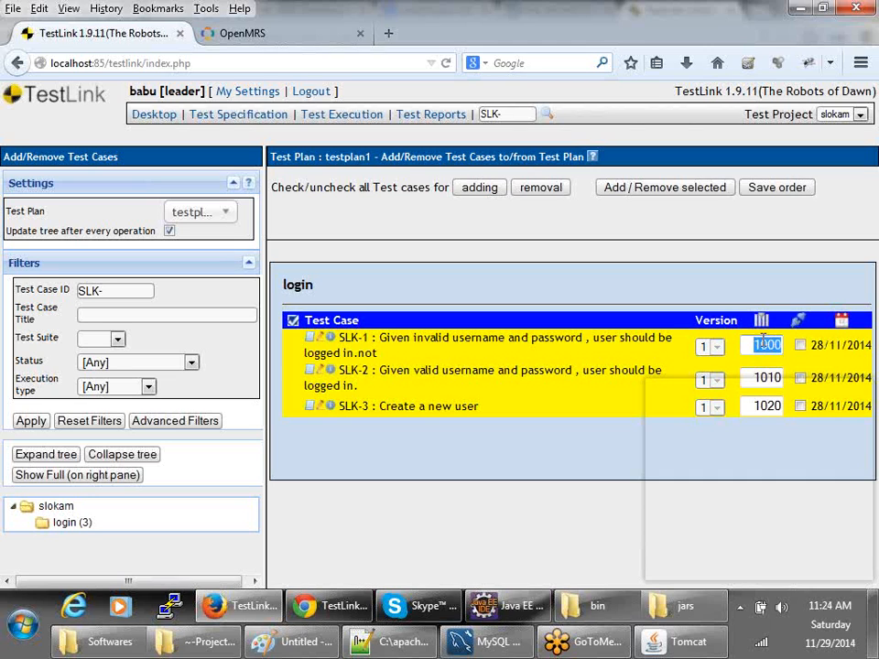
double_click(766, 376)
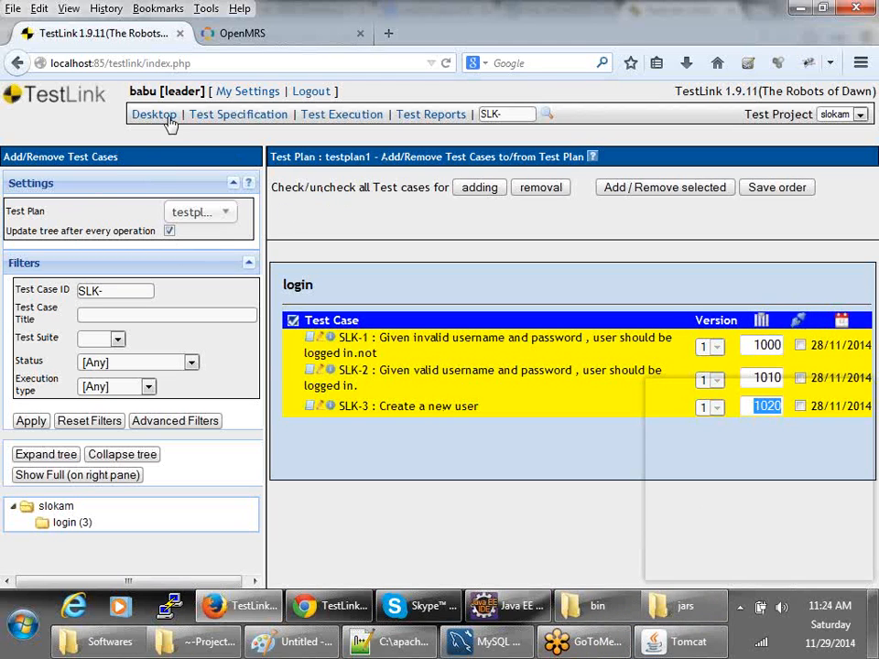
left_click(137, 113)
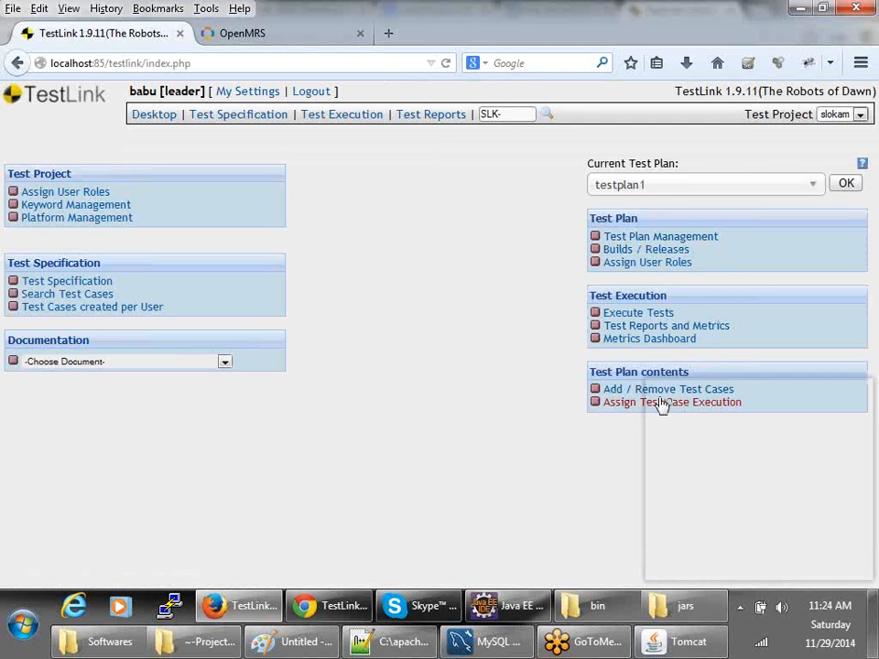
- Review testplan1's user role assignments, then go to Builds / Releases
left_click(631, 267)
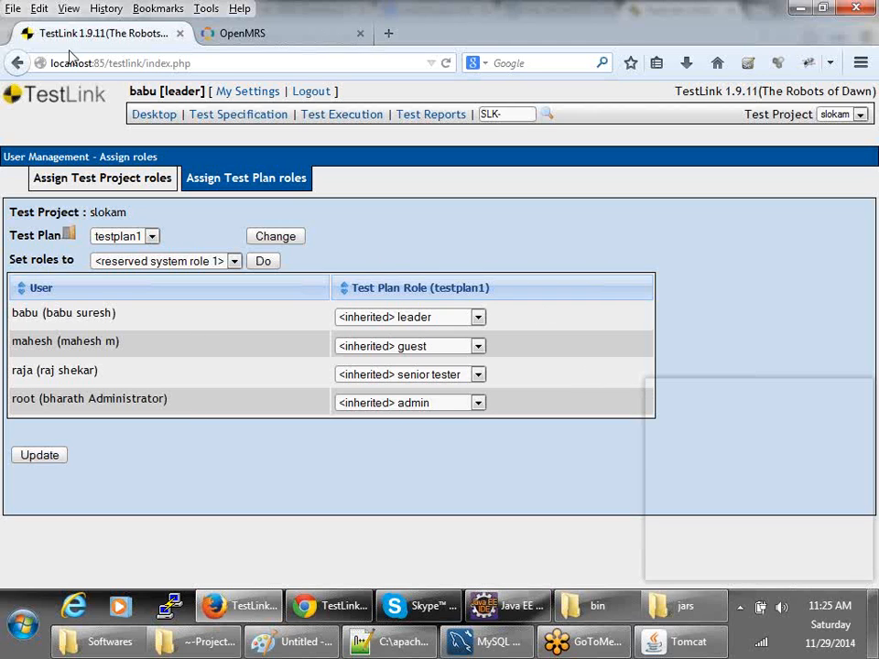
left_click(14, 59)
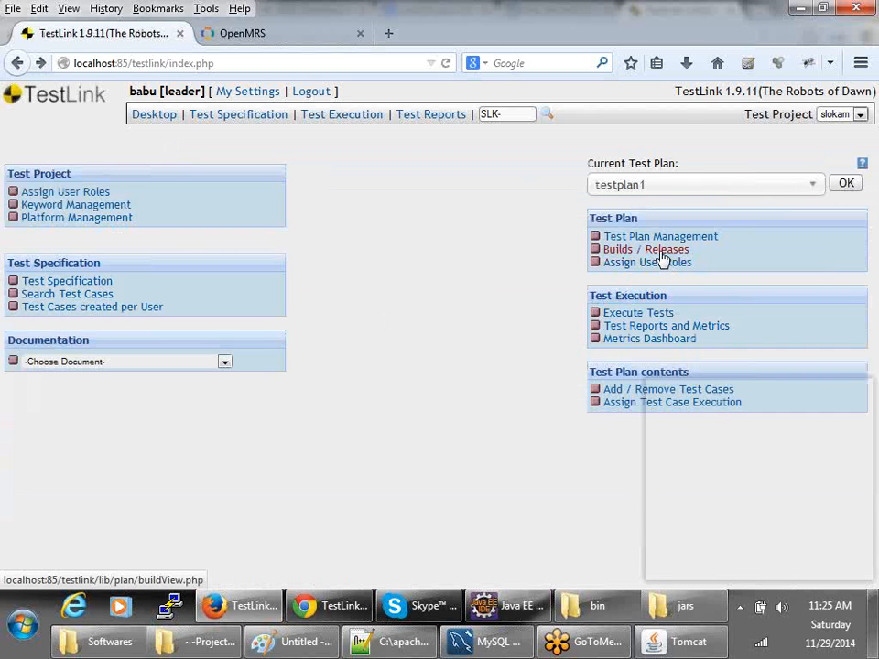
left_click(663, 260)
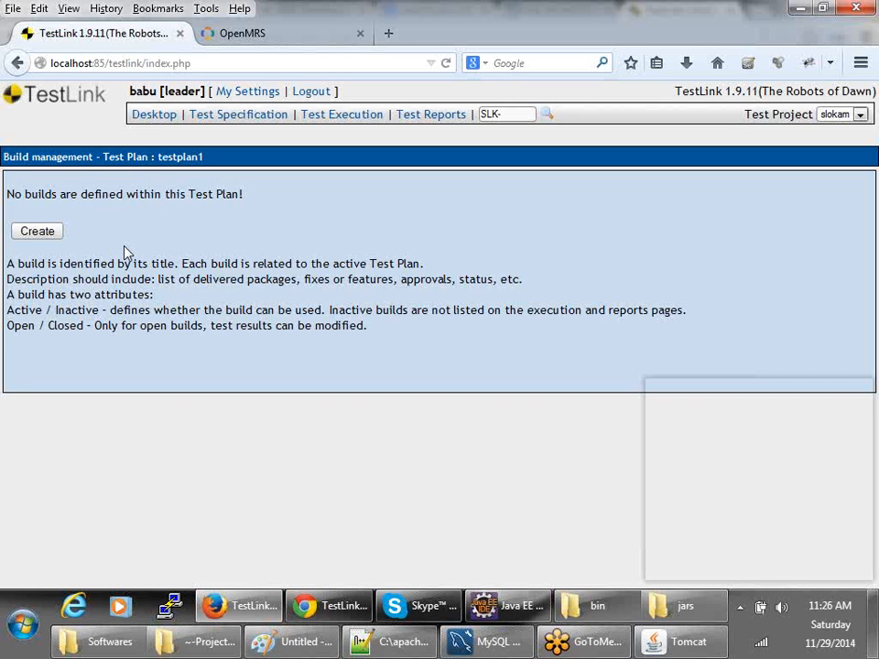
- Start a new build for testplan1 titled Build1
left_click(41, 232)
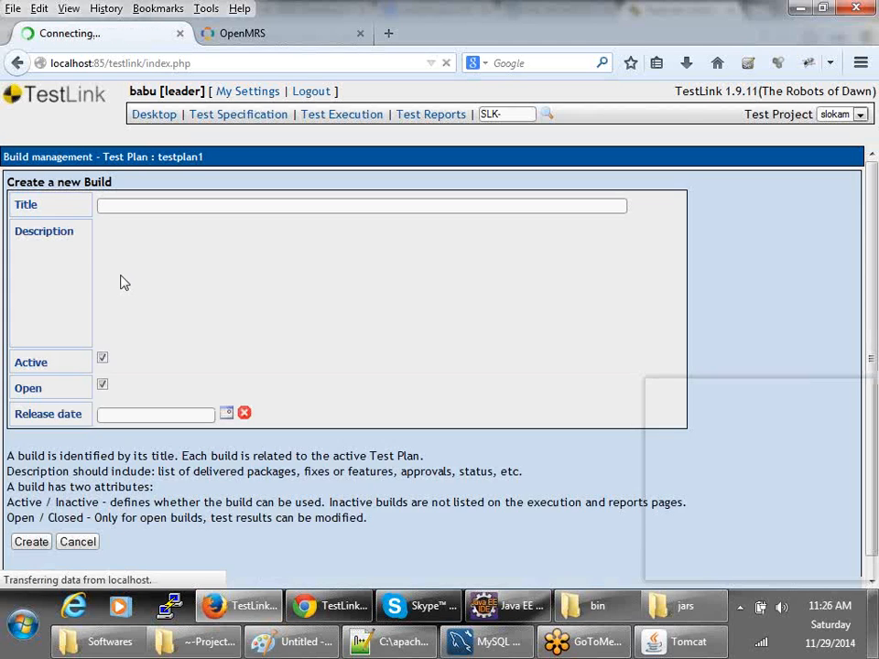
scroll(183, 403, "down", 3)
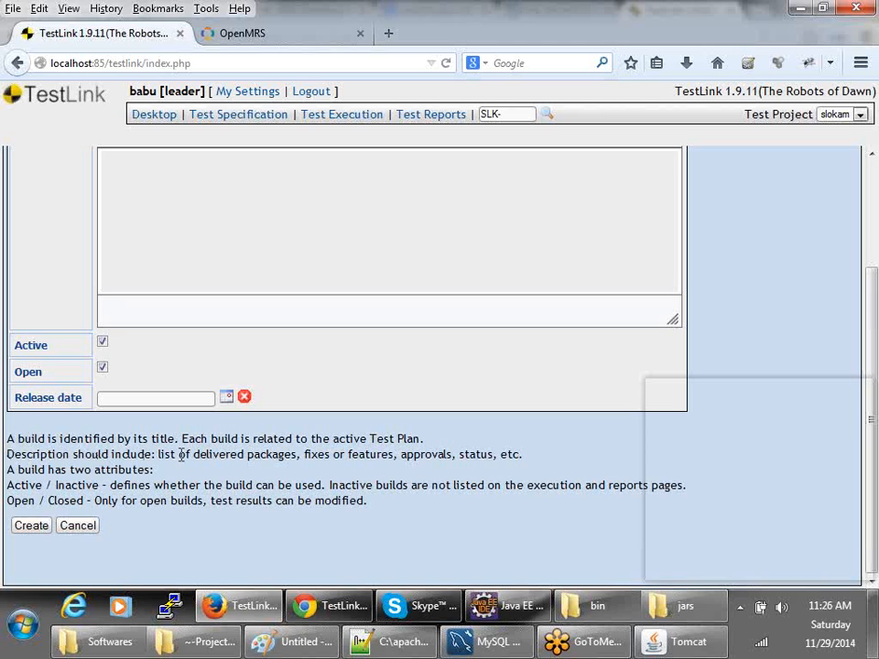
left_click_drag(30, 487, 117, 486)
left_click_drag(56, 501, 118, 500)
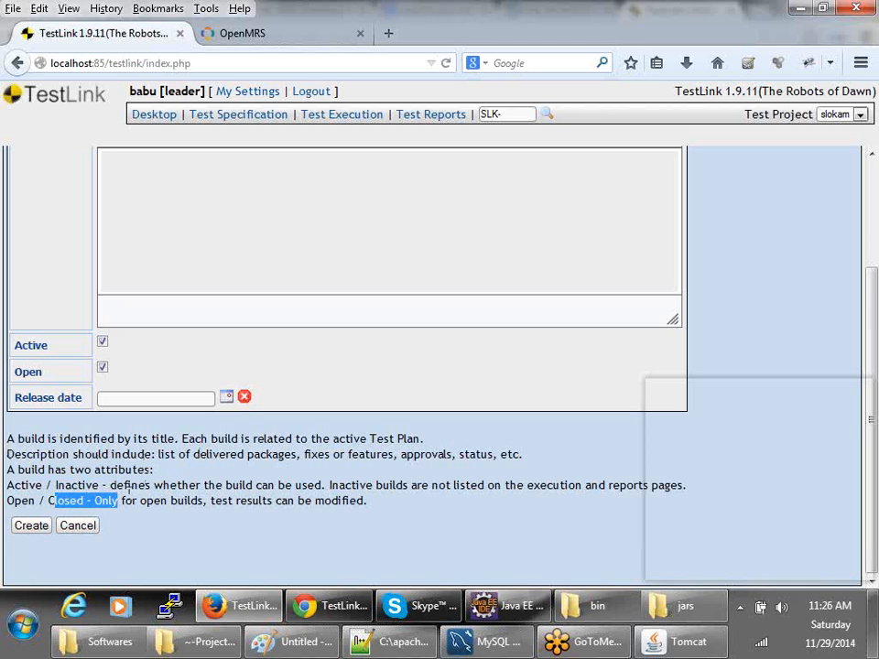
scroll(237, 486, "up", 3)
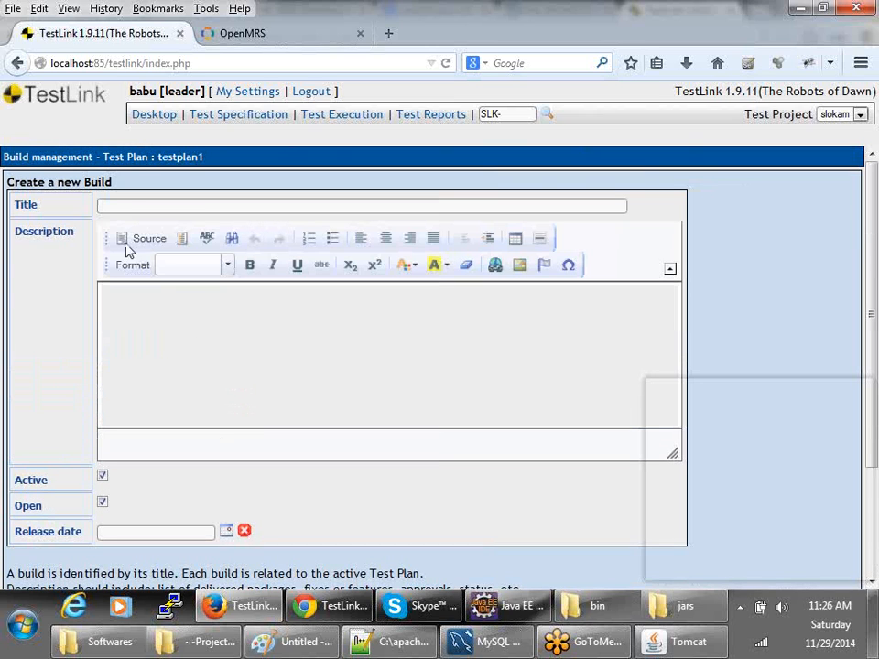
left_click(118, 203)
type("Build")
key("BackSpace")
key("BackSpace")
key("BackSpace")
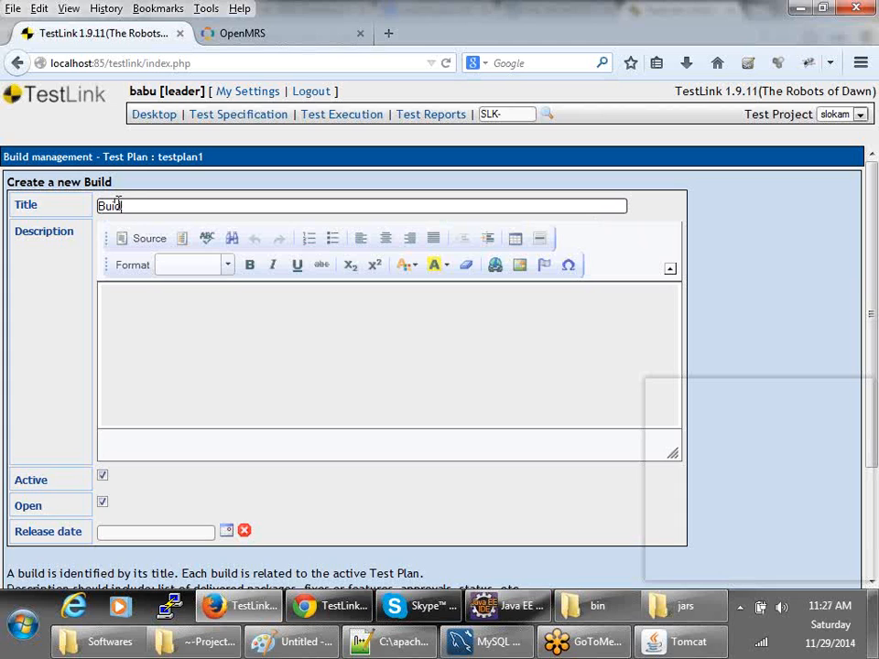
type("ild")
key("BackSpace")
key("BackSpace")
type("ld1")
key("Tab")
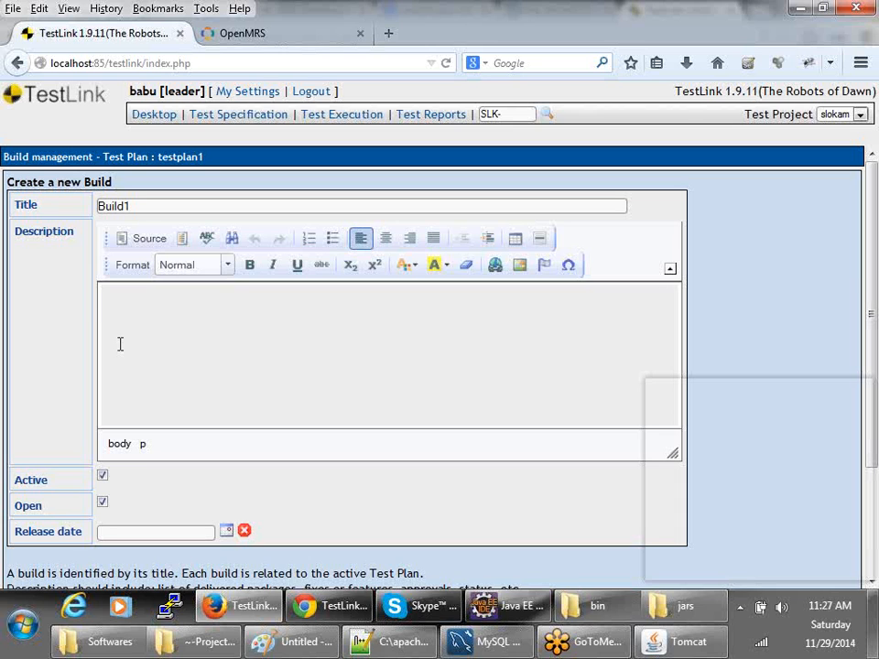
- Set the release date to 05/12/2014 and create the build
scroll(120, 343, "down", 3)
left_click(120, 398)
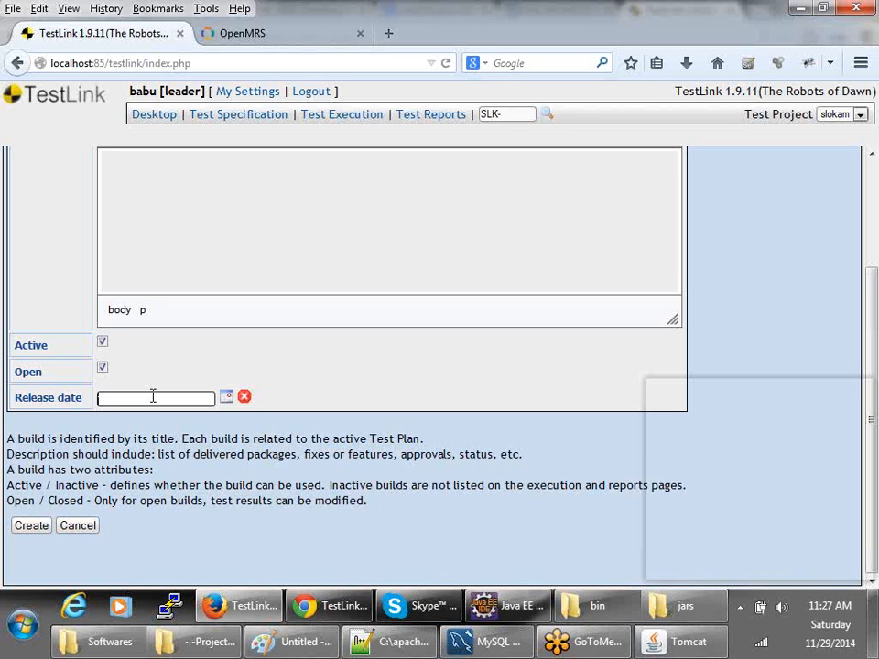
left_click(225, 397)
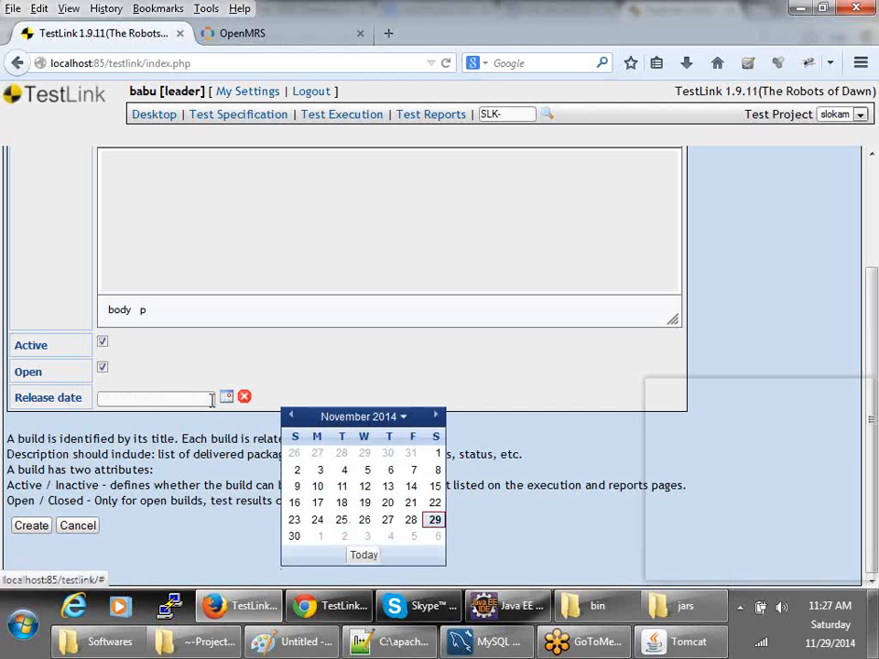
left_click(403, 542)
scroll(114, 325, "up", 3)
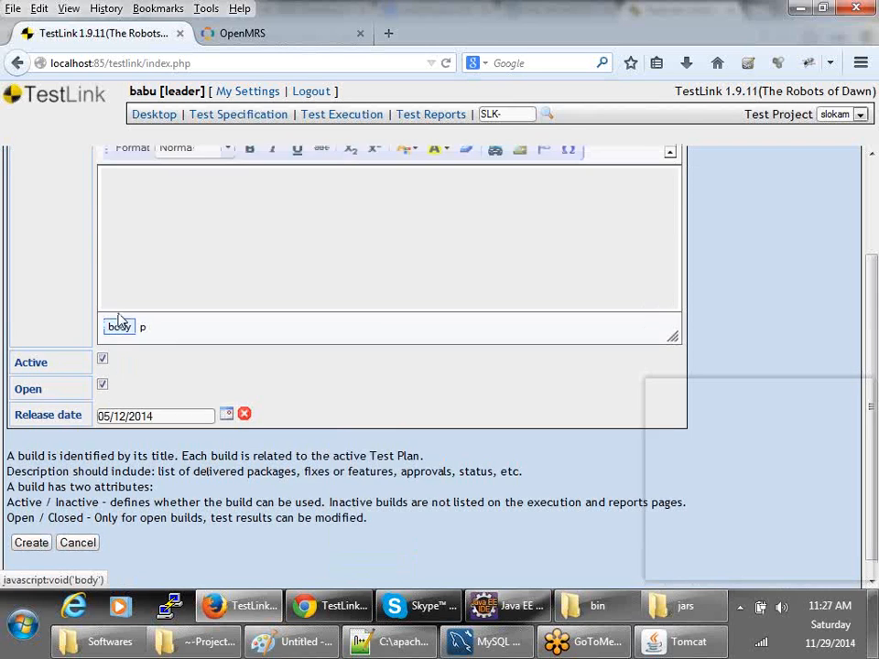
left_click(107, 290)
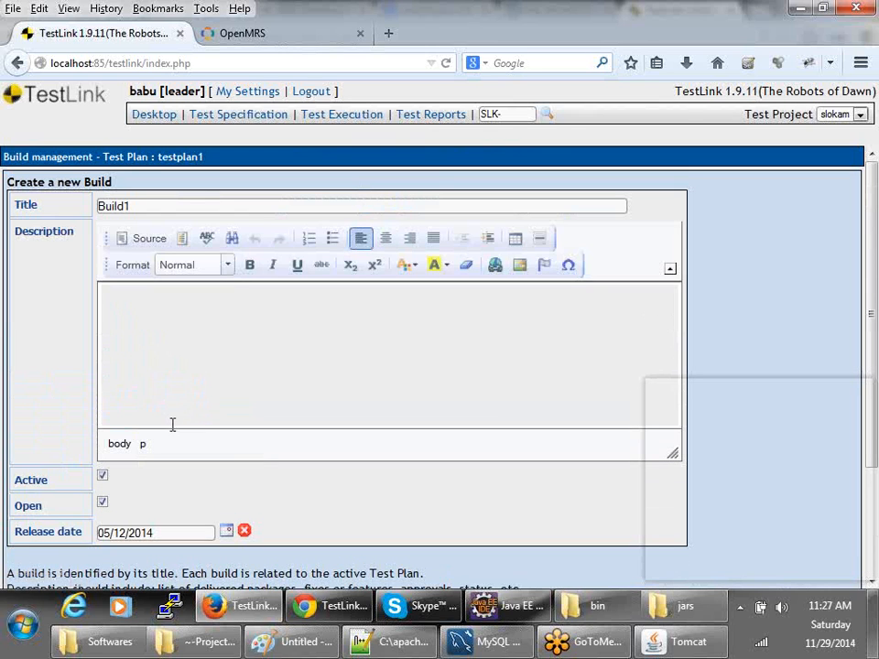
scroll(173, 424, "down", 3)
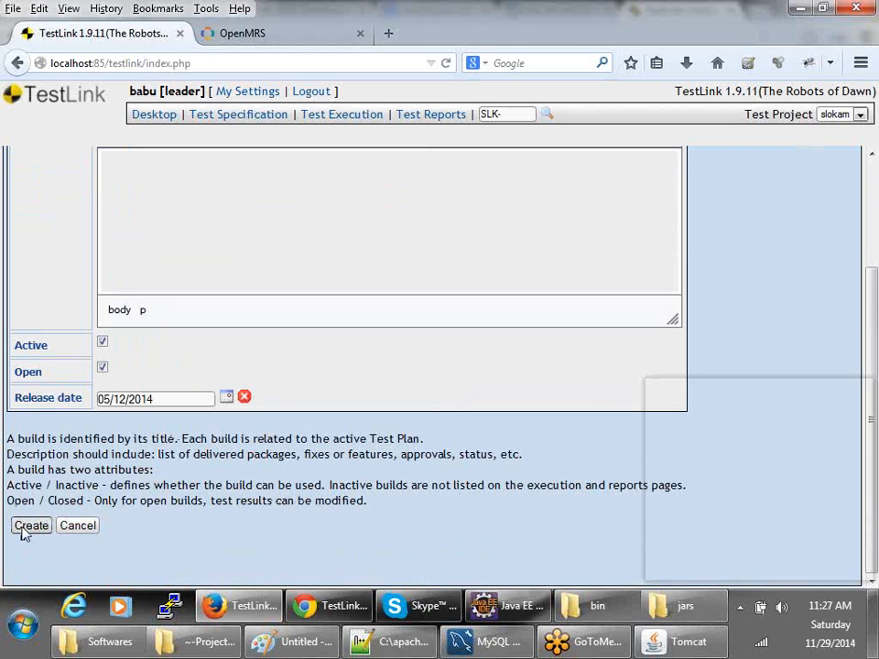
left_click(27, 527)
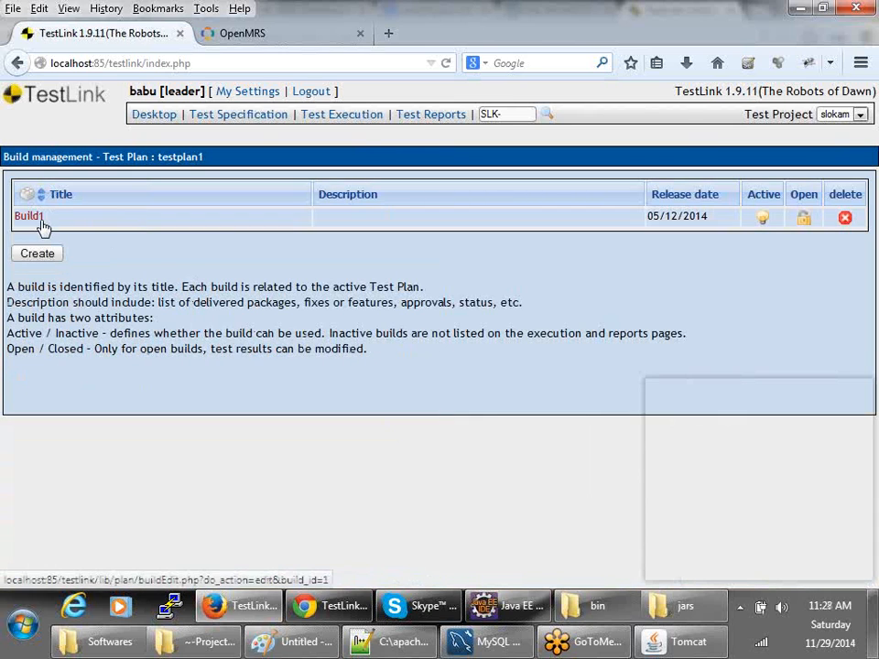
- Open Assign Test Case Execution and load the login suite's test cases
left_click(157, 117)
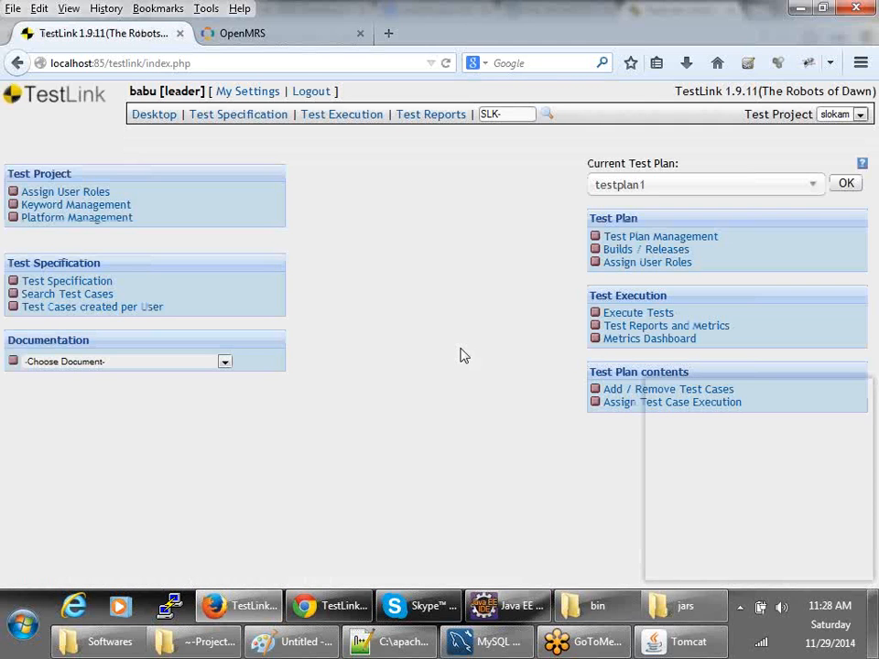
left_click(665, 405)
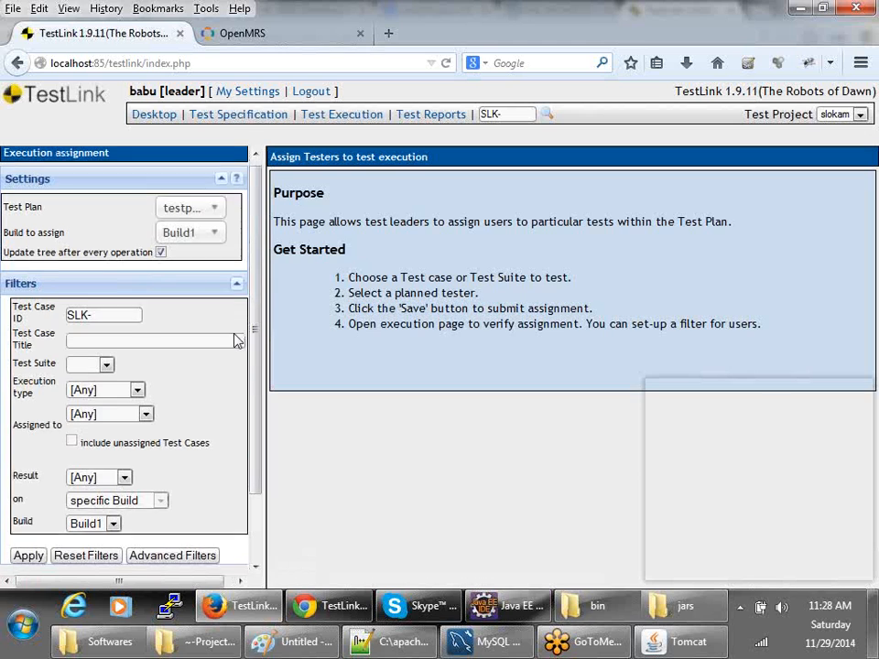
scroll(237, 340, "down", 2)
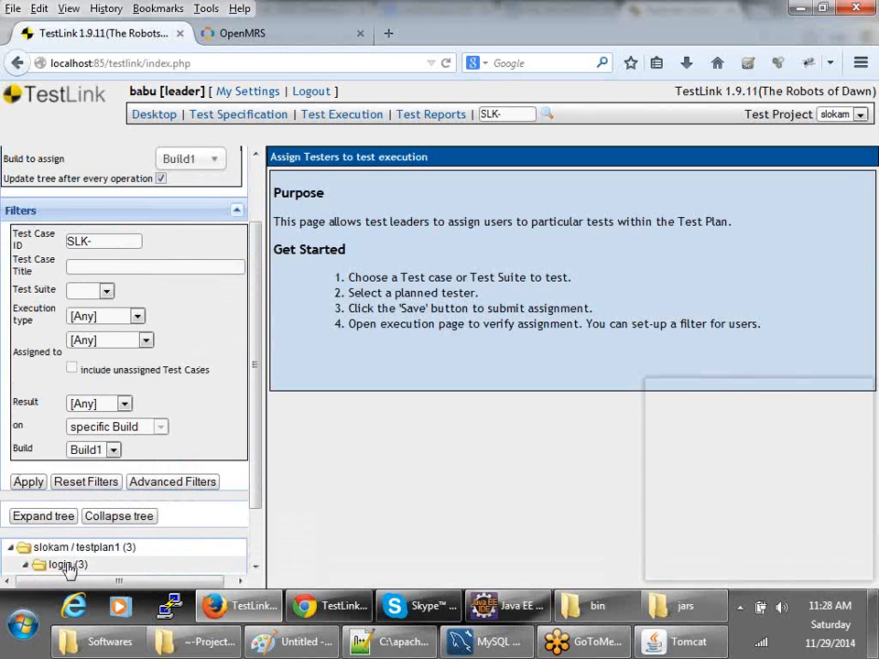
left_click(67, 565)
left_click(68, 499)
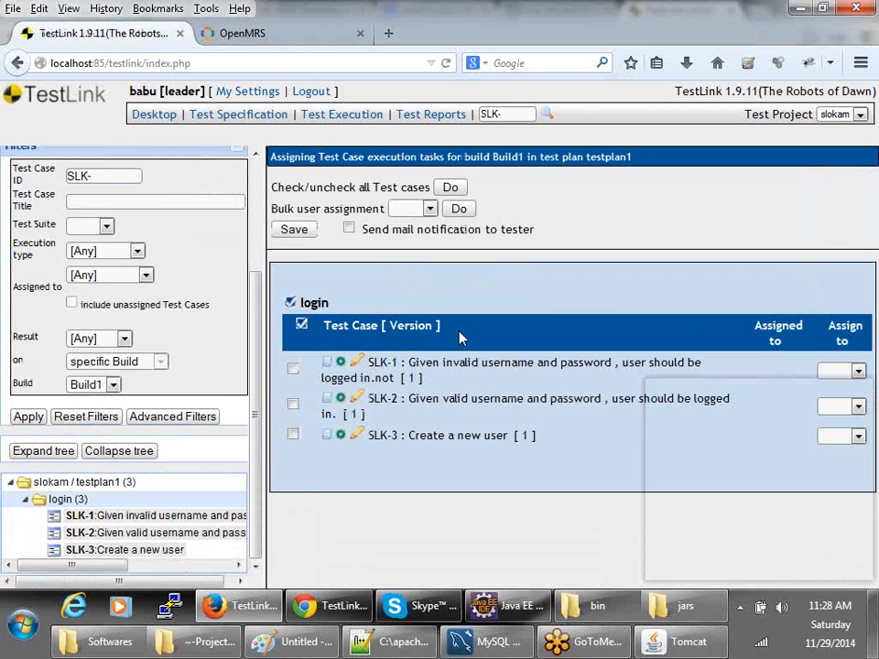
- Read the assignment instructions, then reload the login suite's SLK-1 to SLK-3 table
left_click(17, 63)
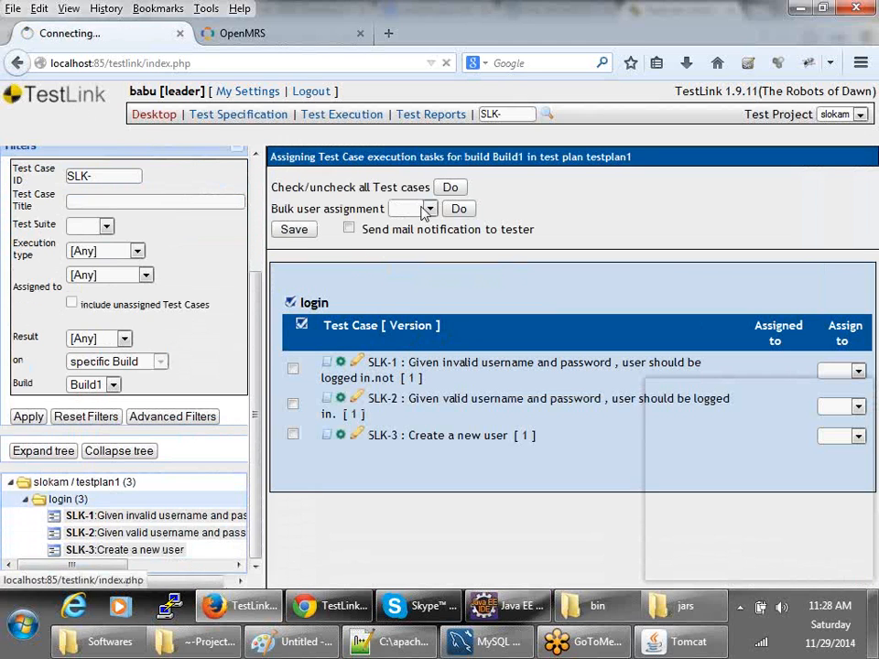
left_click_drag(297, 222, 738, 227)
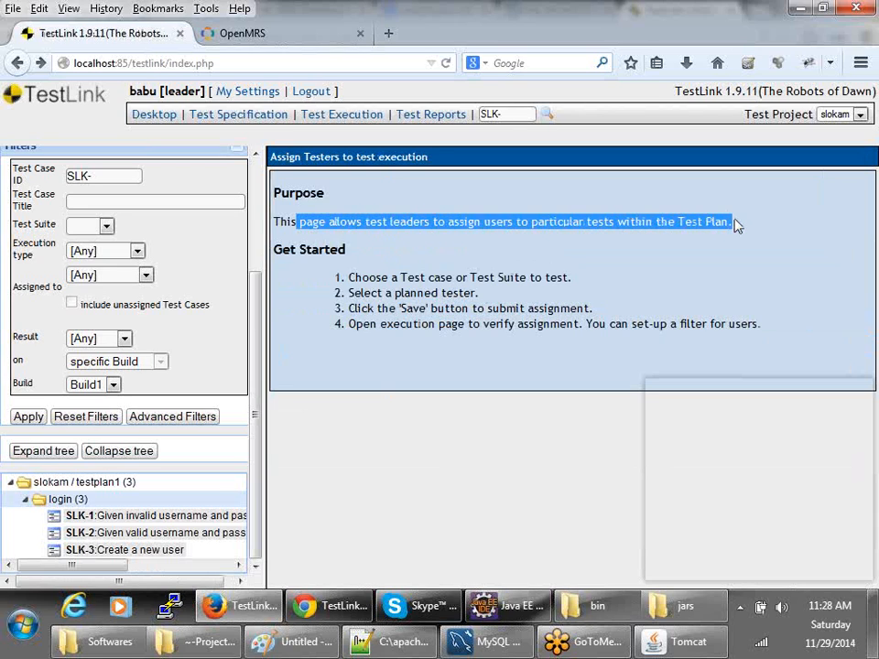
left_click_drag(348, 277, 609, 279)
left_click_drag(385, 293, 491, 295)
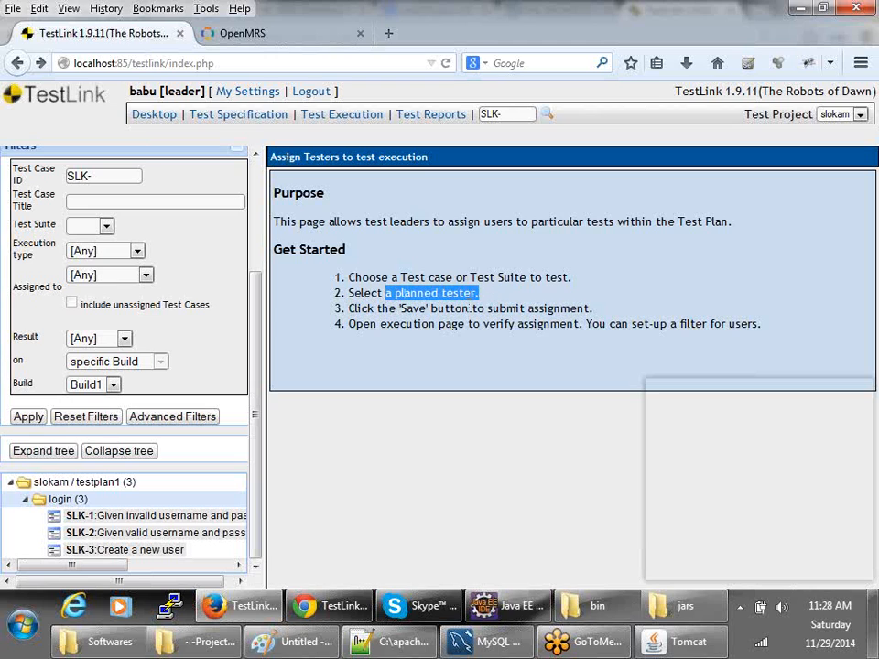
left_click_drag(366, 308, 660, 308)
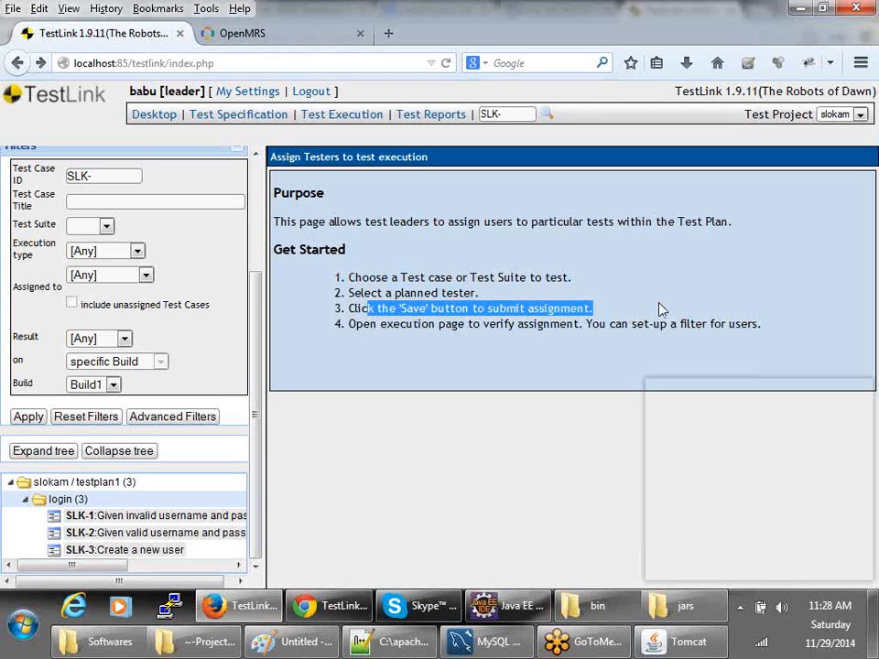
left_click_drag(350, 326, 818, 329)
left_click(377, 227)
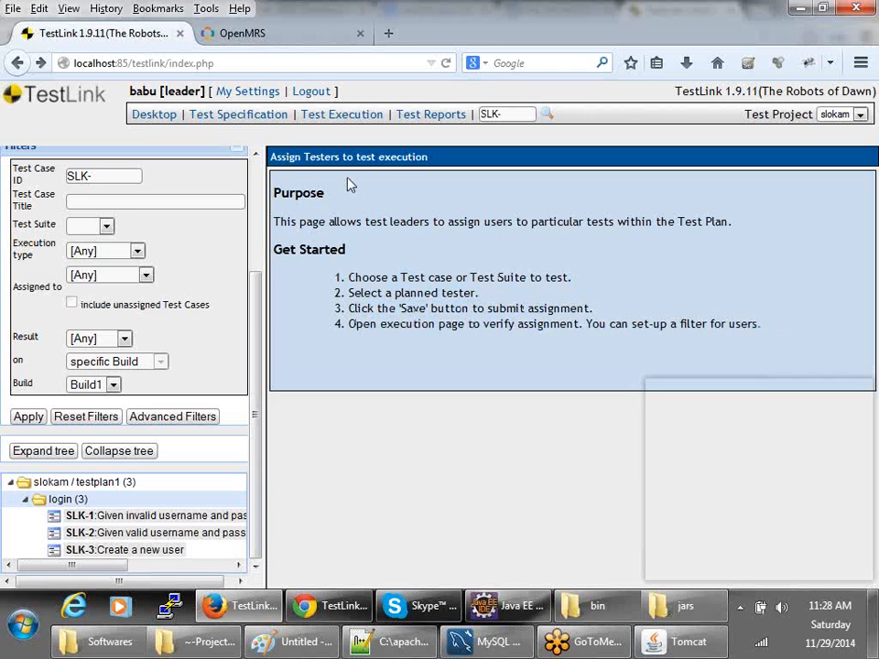
left_click(60, 503)
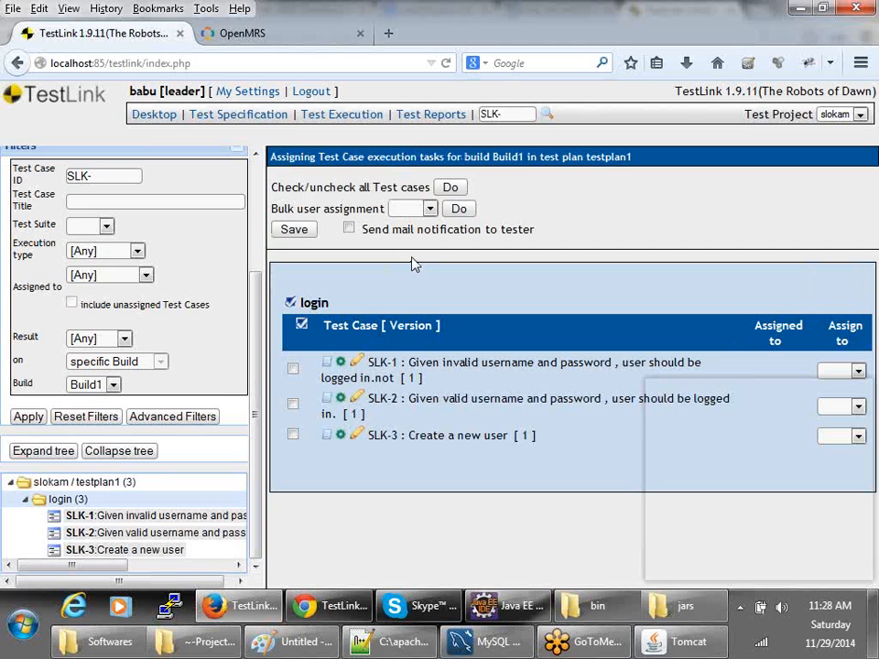
- Assign SLK-1 to the leader account and SLK-2 to another tester
left_click(430, 210)
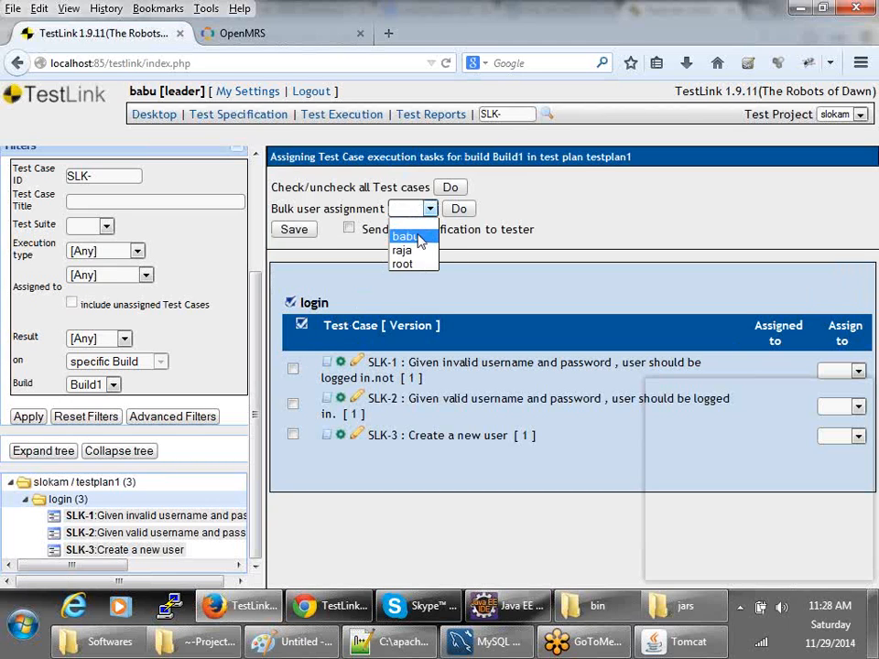
left_click(418, 237)
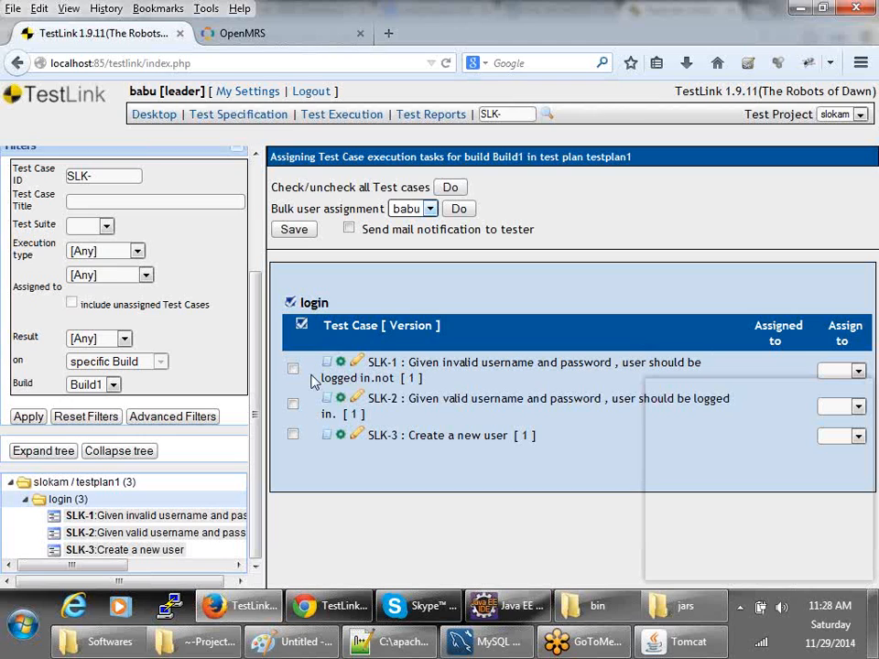
left_click(293, 368)
left_click(835, 371)
left_click(830, 372)
left_click(830, 372)
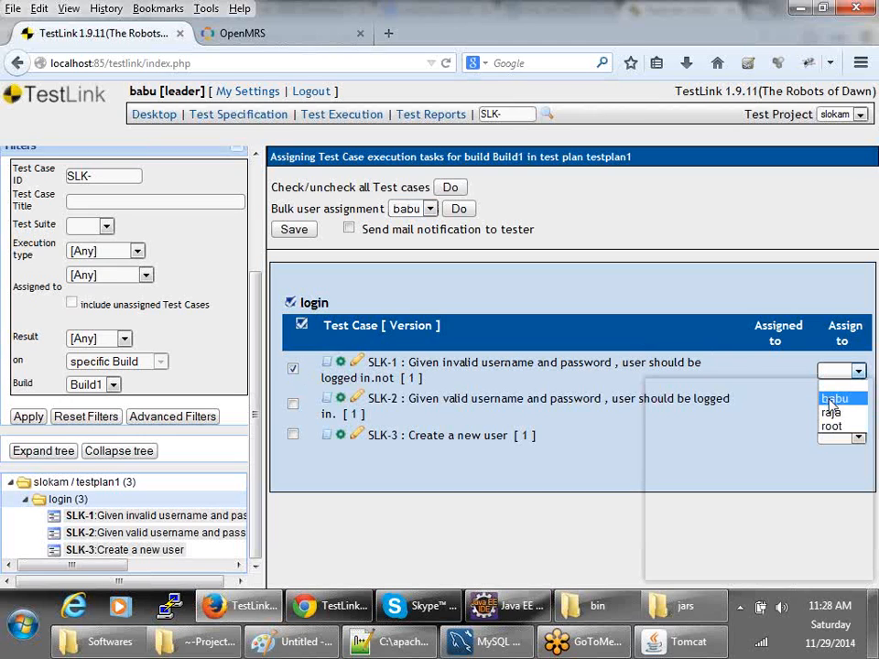
left_click(832, 401)
left_click(293, 404)
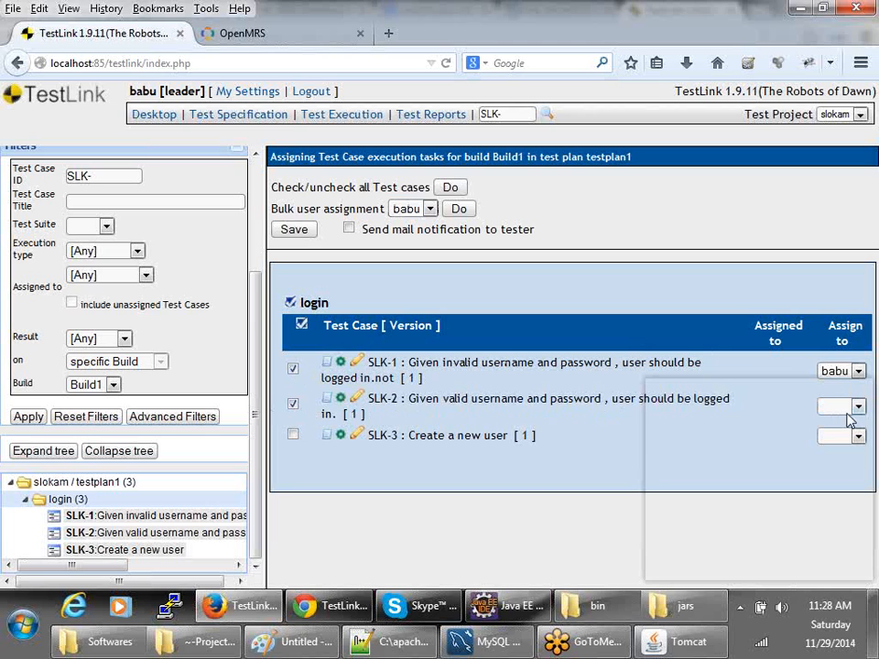
left_click(841, 409)
left_click(826, 448)
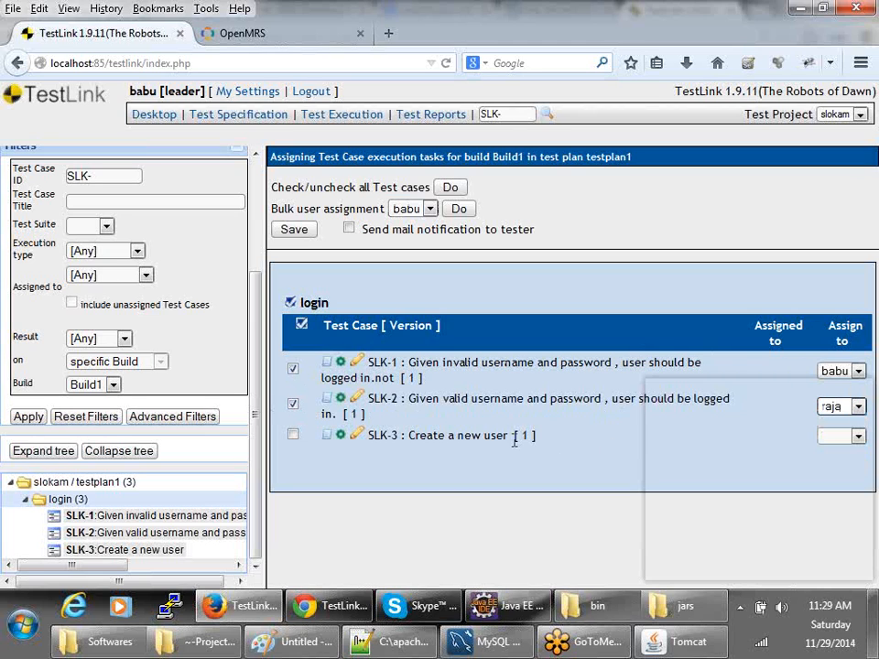
- Assign SLK-3 to SLK-2's tester and save with mail notification off
left_click(294, 435)
left_click(835, 437)
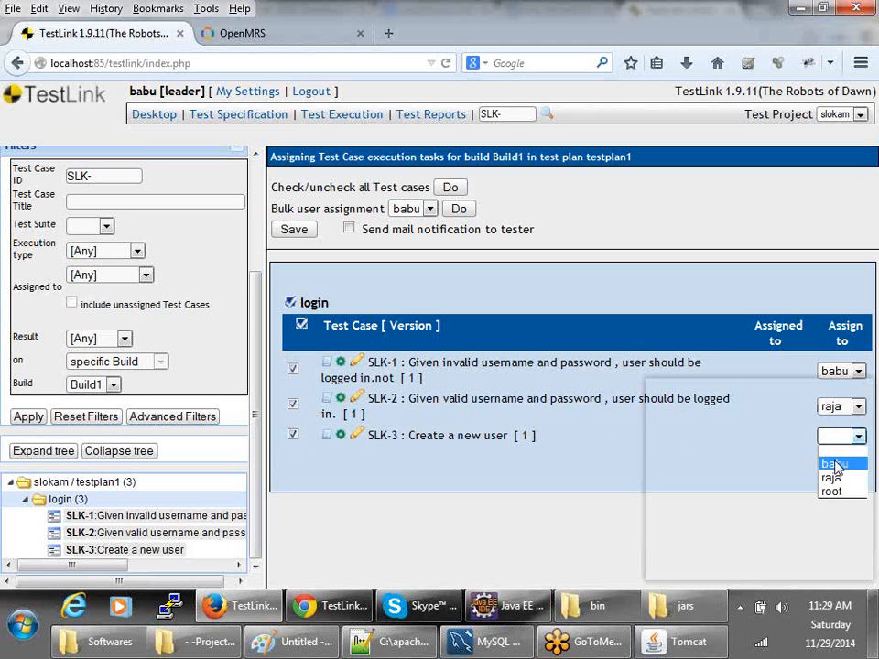
left_click(839, 477)
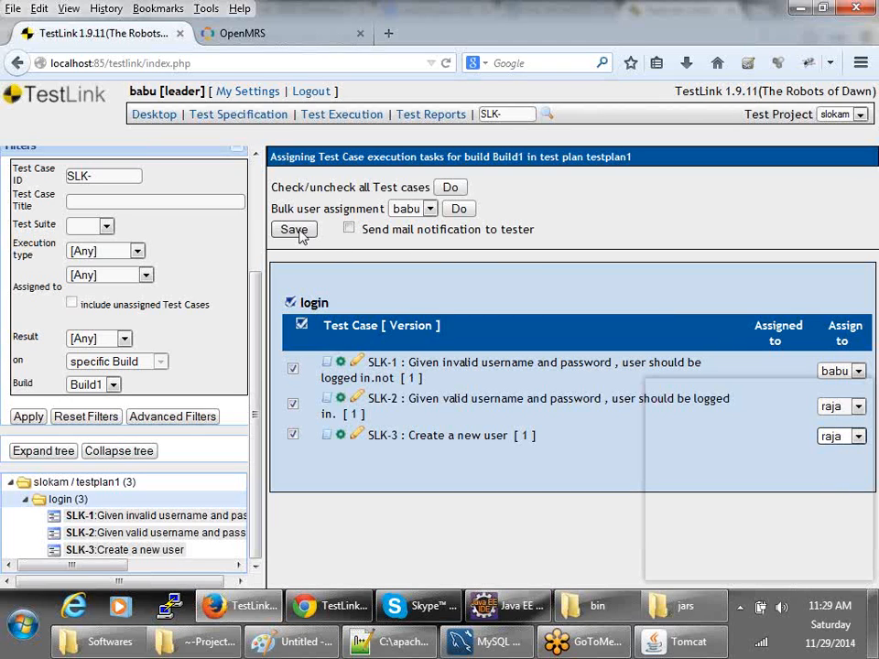
left_click(348, 229)
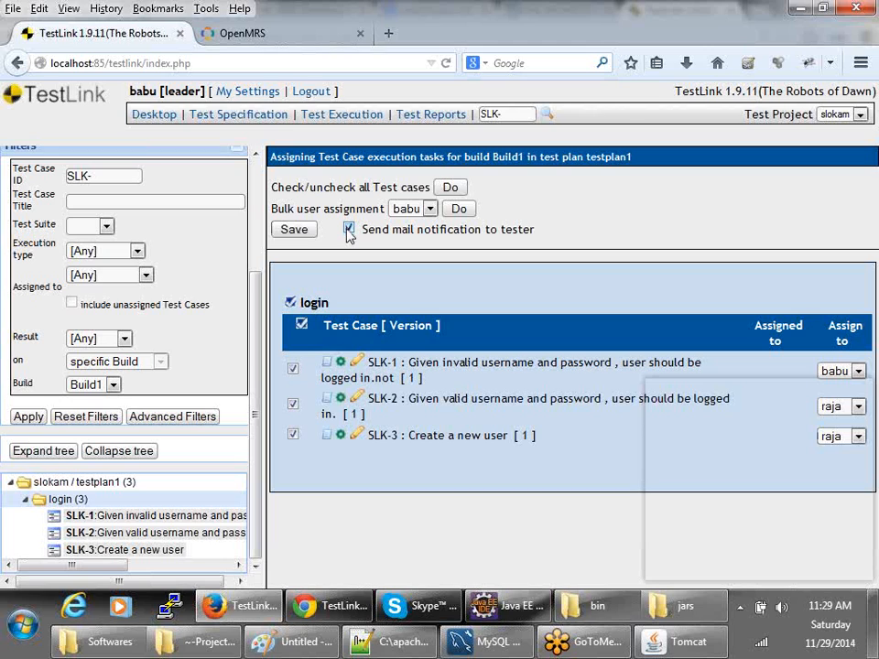
left_click(349, 229)
left_click(306, 231)
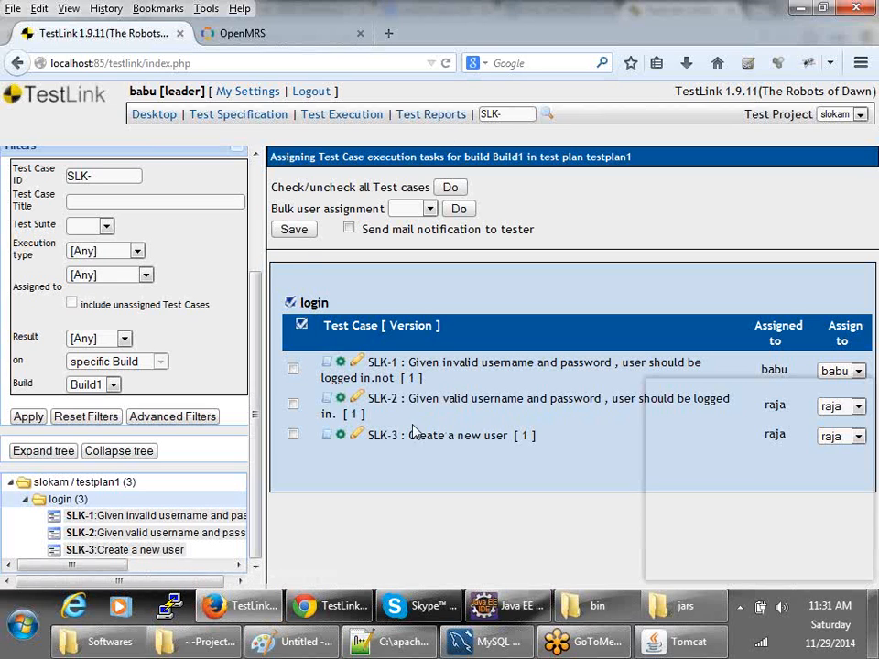
- From the desktop, open Execute Tests, expand login and view SLK-1's not-run execution page
scroll(196, 165, "up", 3)
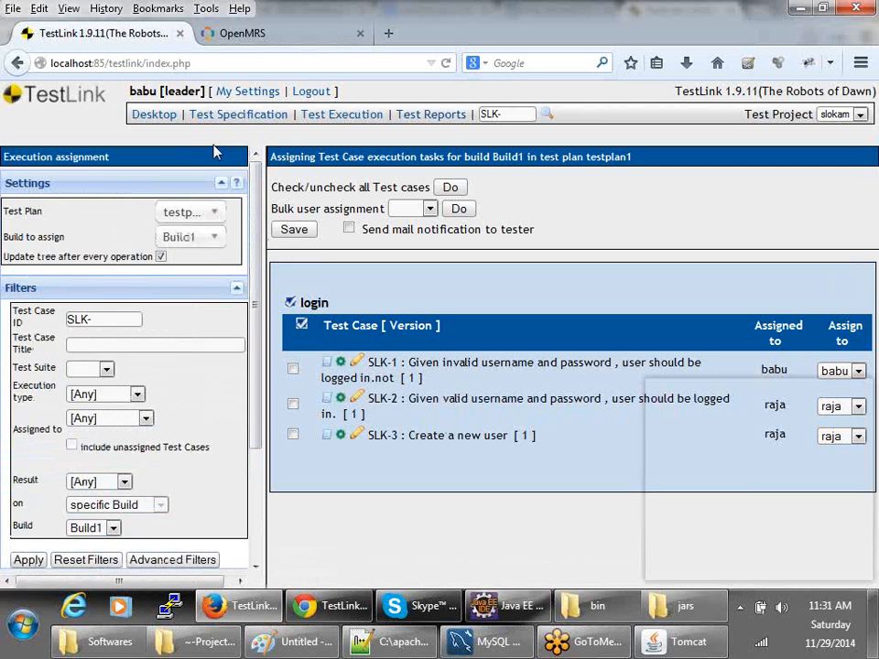
left_click(168, 123)
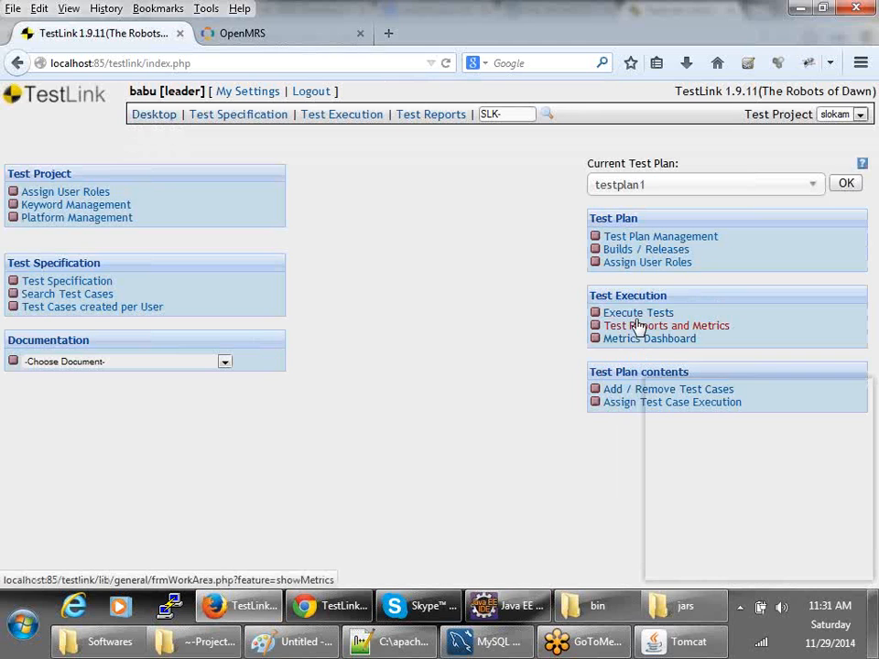
left_click(639, 315)
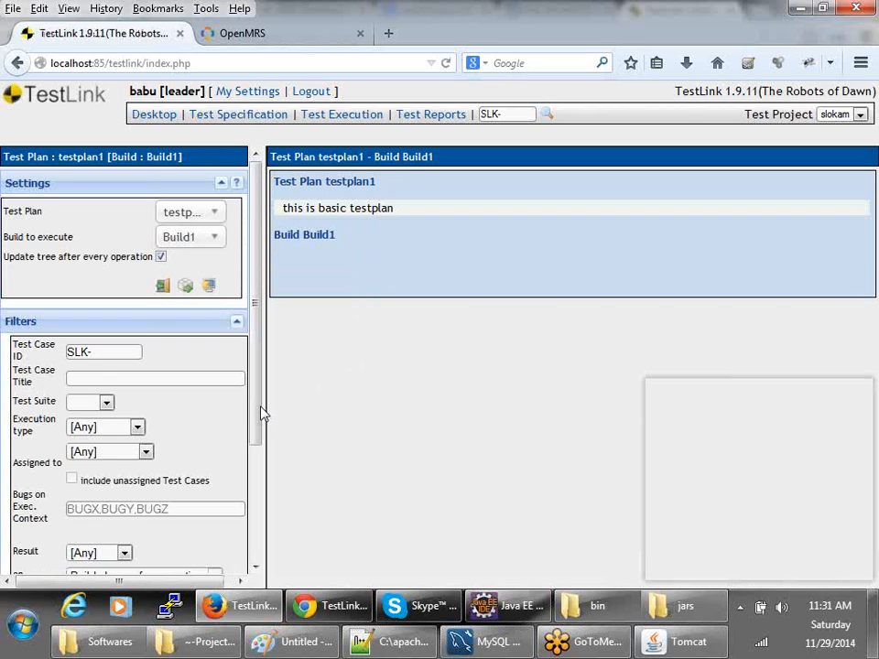
scroll(249, 514, "down", 3)
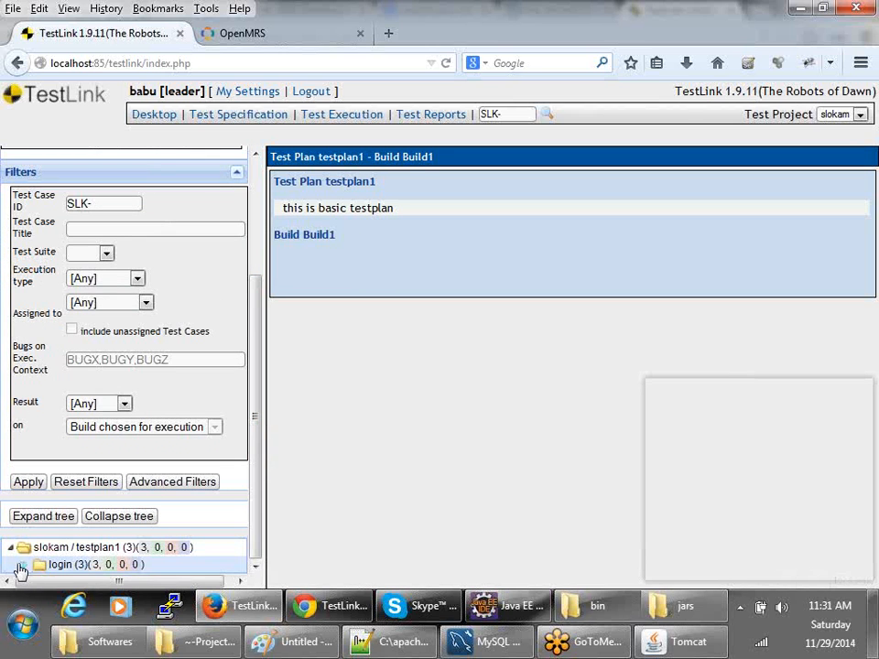
left_click(24, 565)
scroll(76, 534, "down", 3)
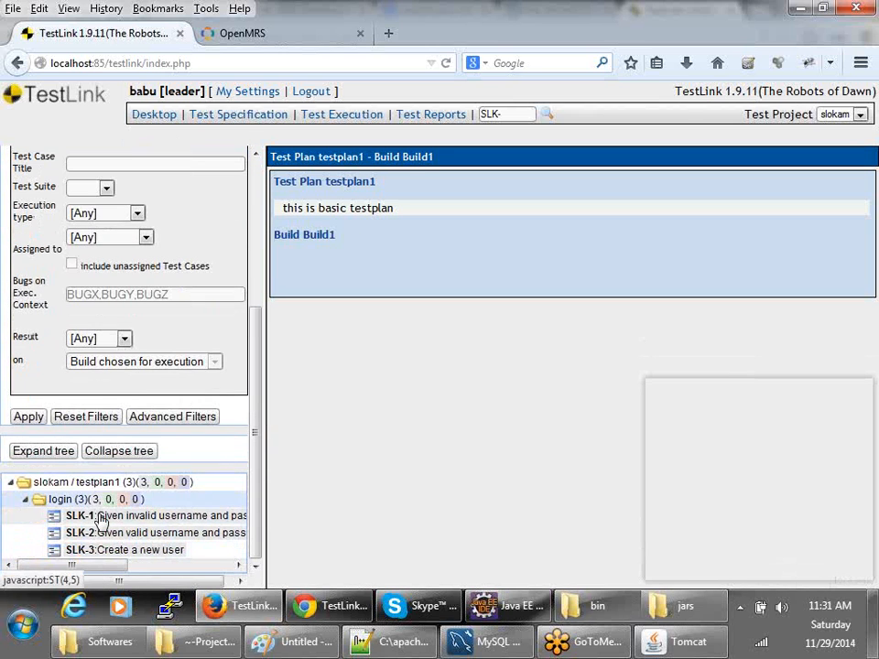
left_click(73, 517)
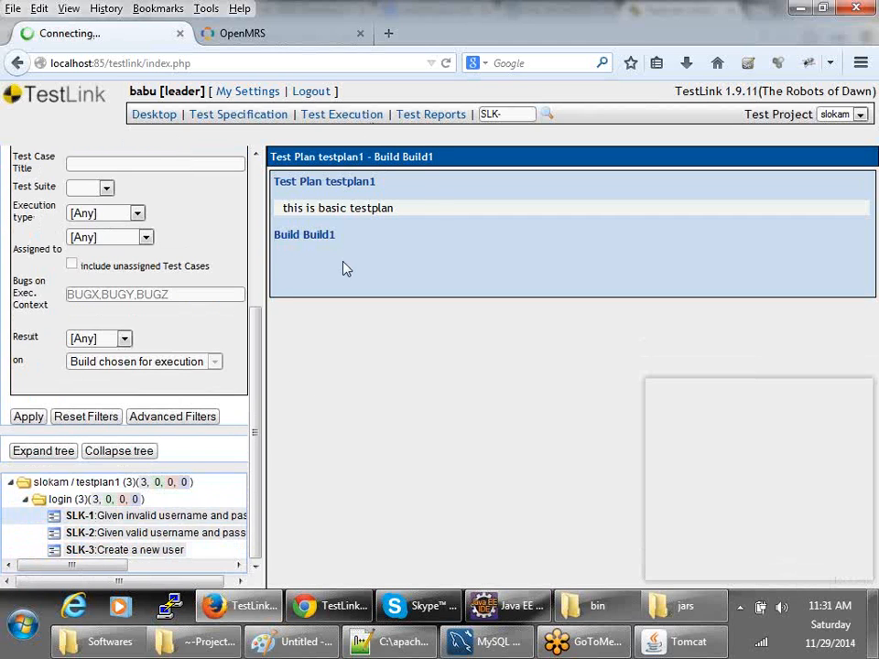
- View SLK-2's not-run execution page, then return to the TestLink desktop
scroll(421, 291, "down", 2)
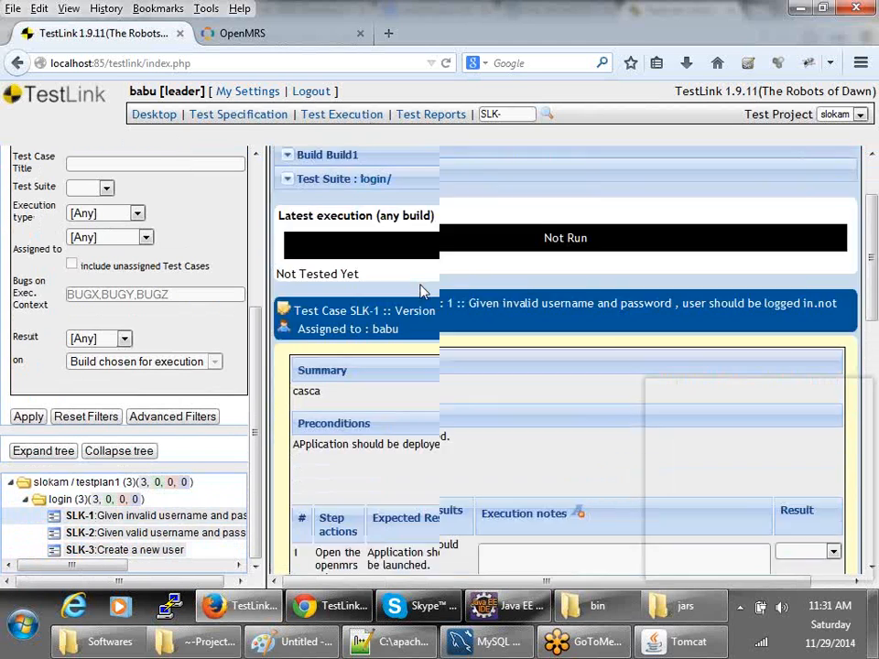
scroll(335, 280, "up", 2)
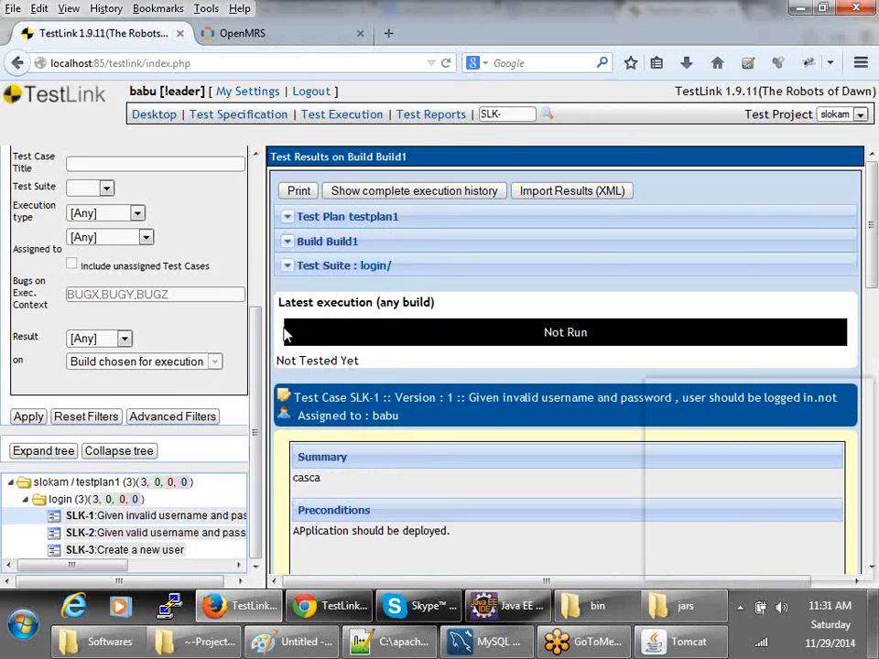
left_click(79, 533)
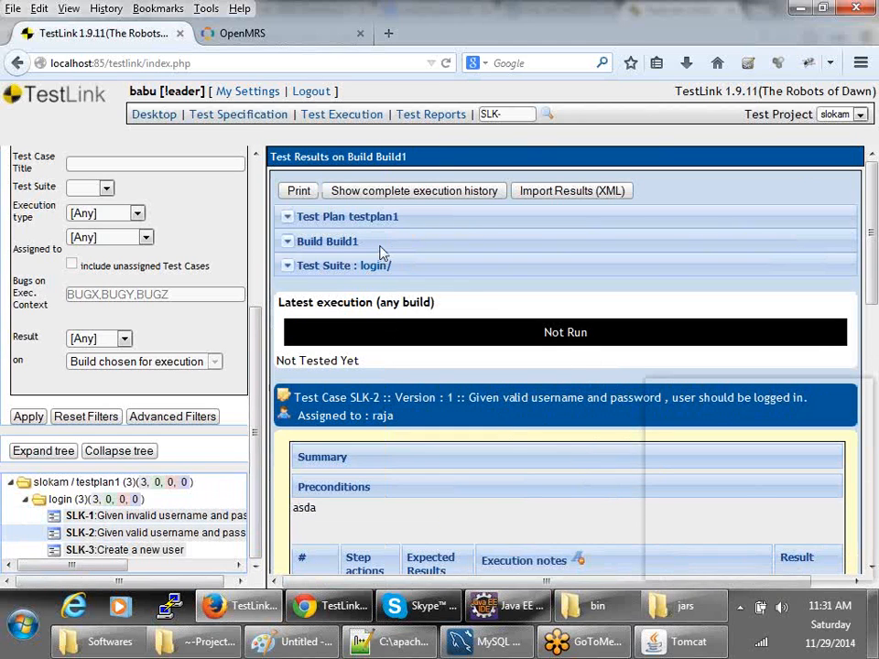
scroll(360, 303, "down", 6)
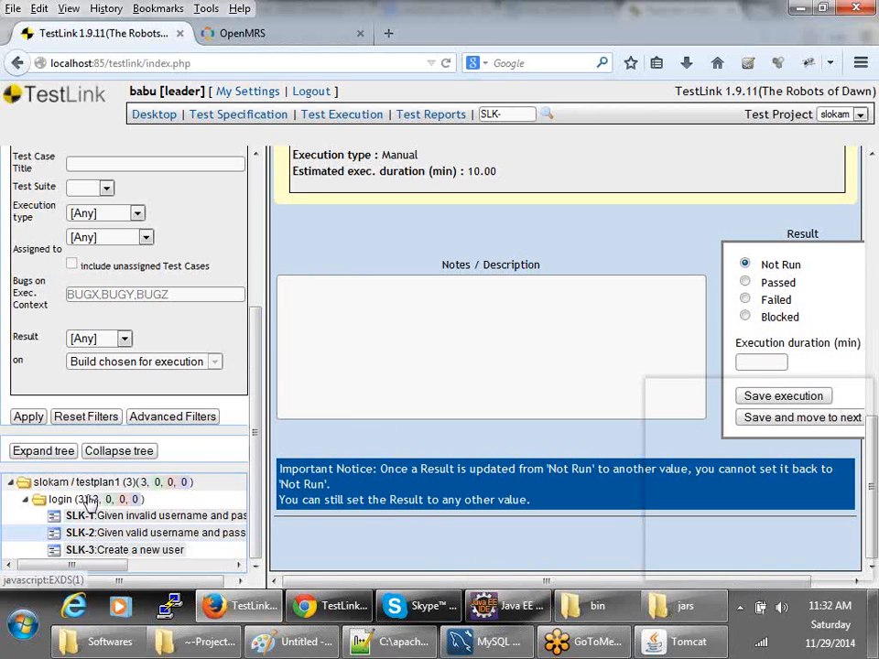
left_click(153, 113)
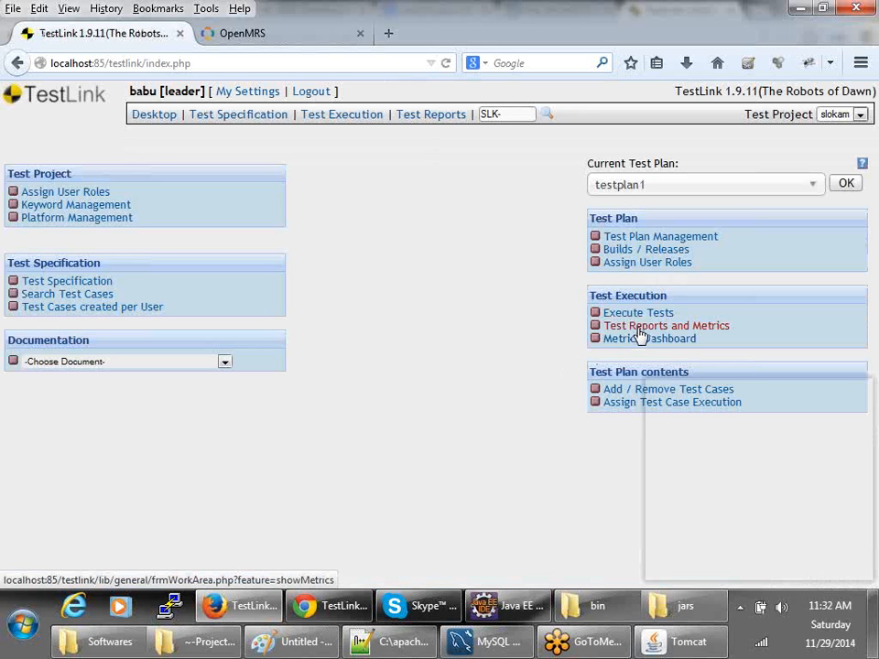
- In Reports and Metrics, view the Not Run, Test Result Matrix and Test Case Assignment Overview reports
left_click(639, 327)
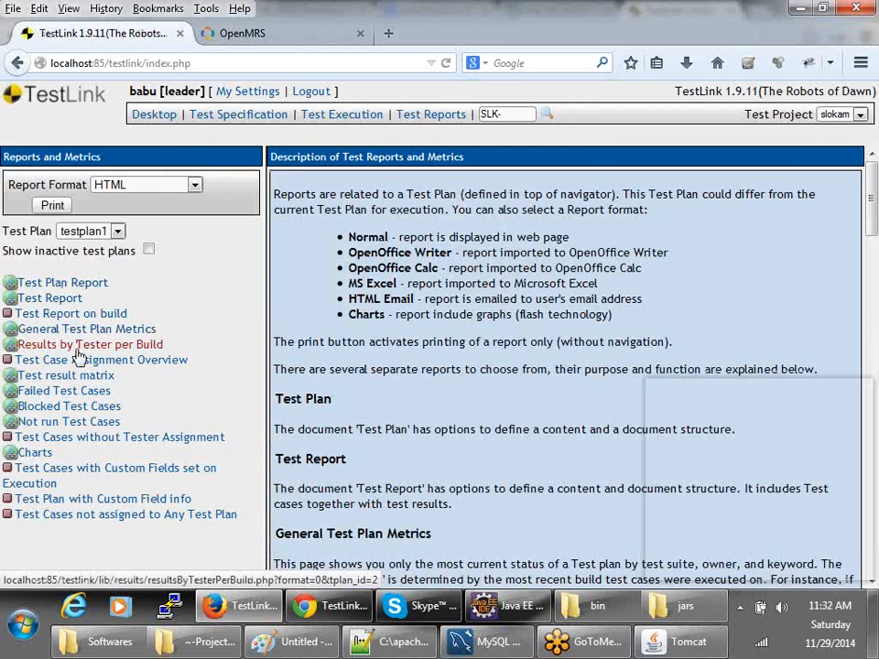
left_click(68, 418)
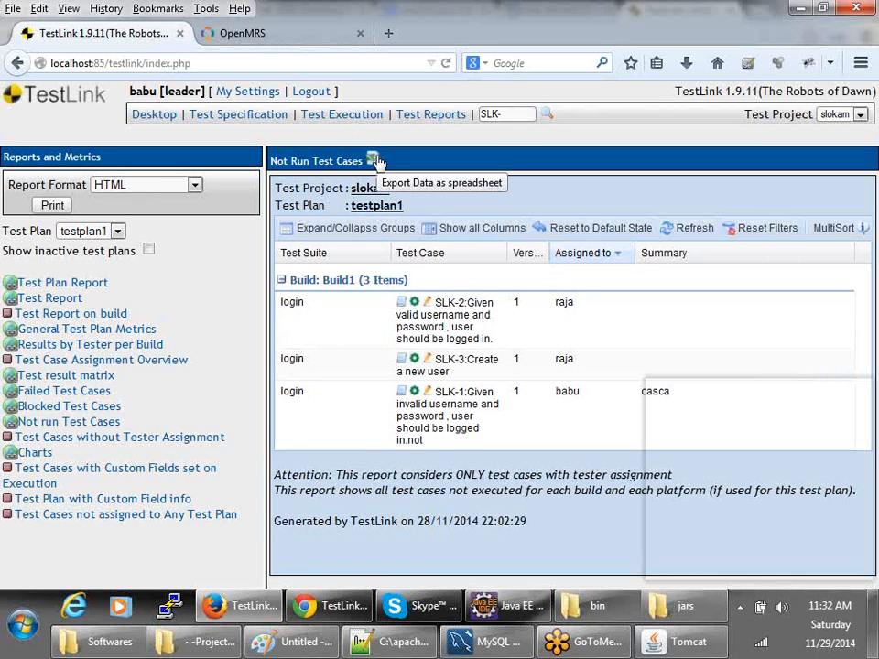
left_click(86, 379)
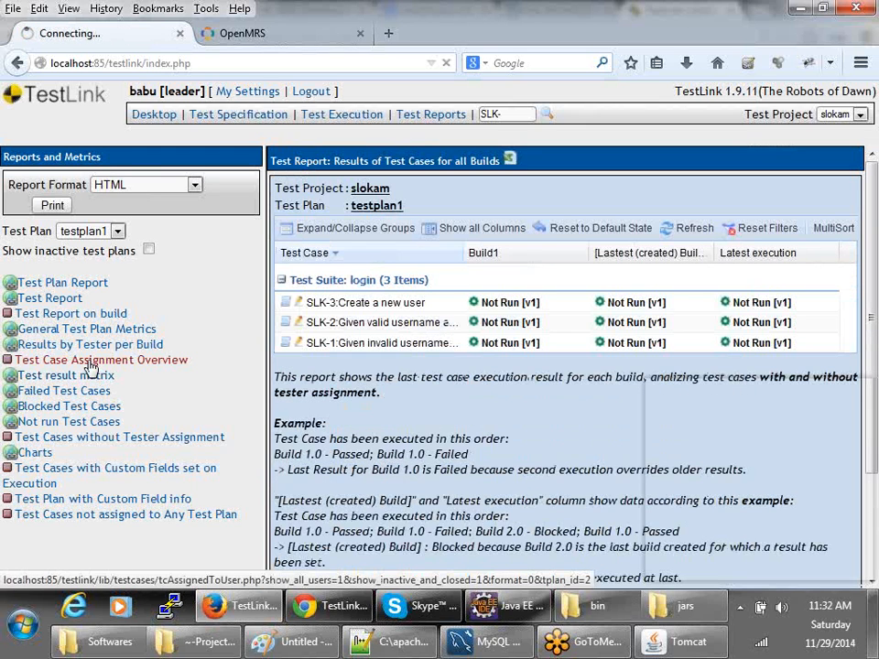
left_click(91, 362)
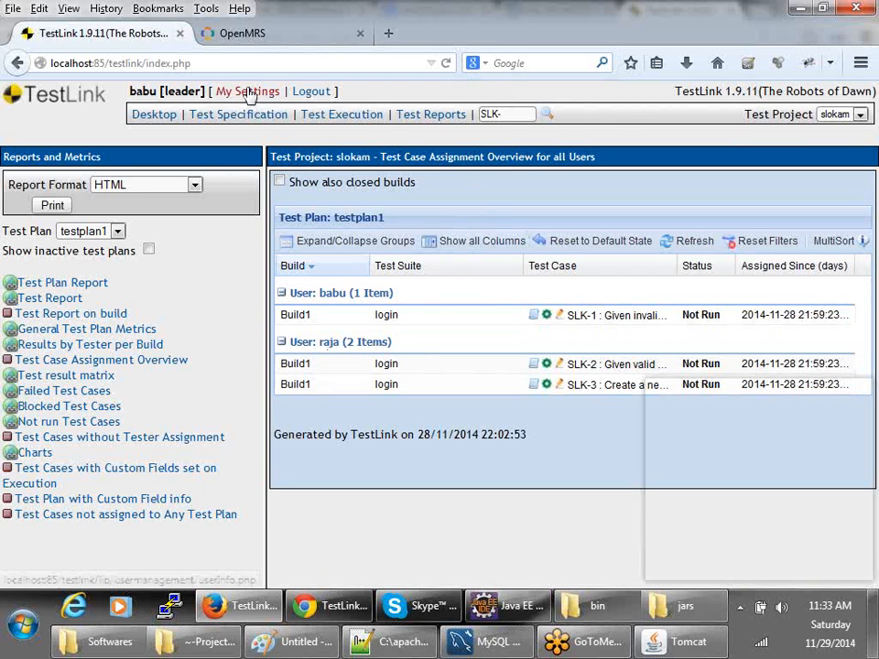
- Switch to the senior tester's TestLink session and open Test Execution
key("alt+Tab")
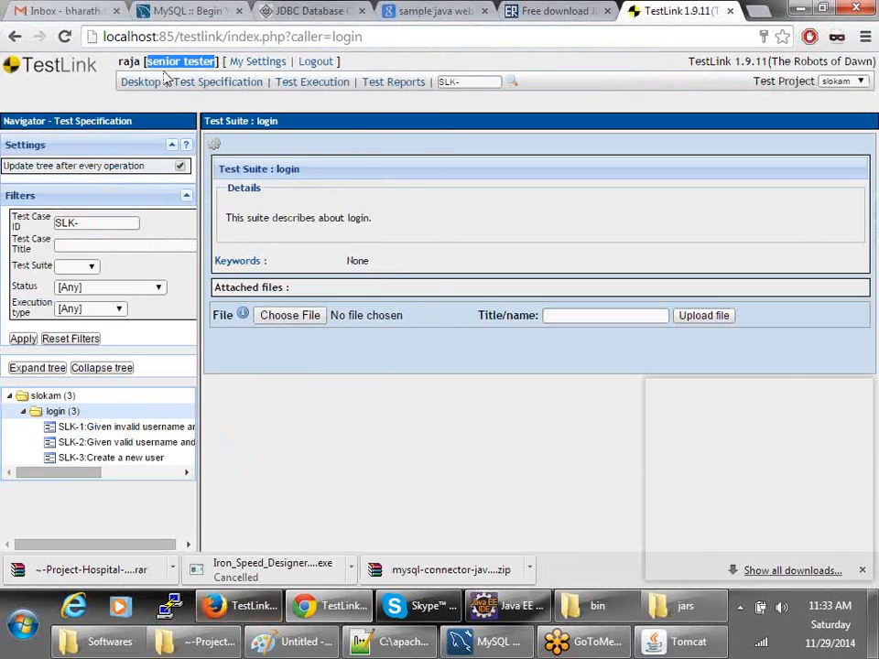
left_click(58, 412)
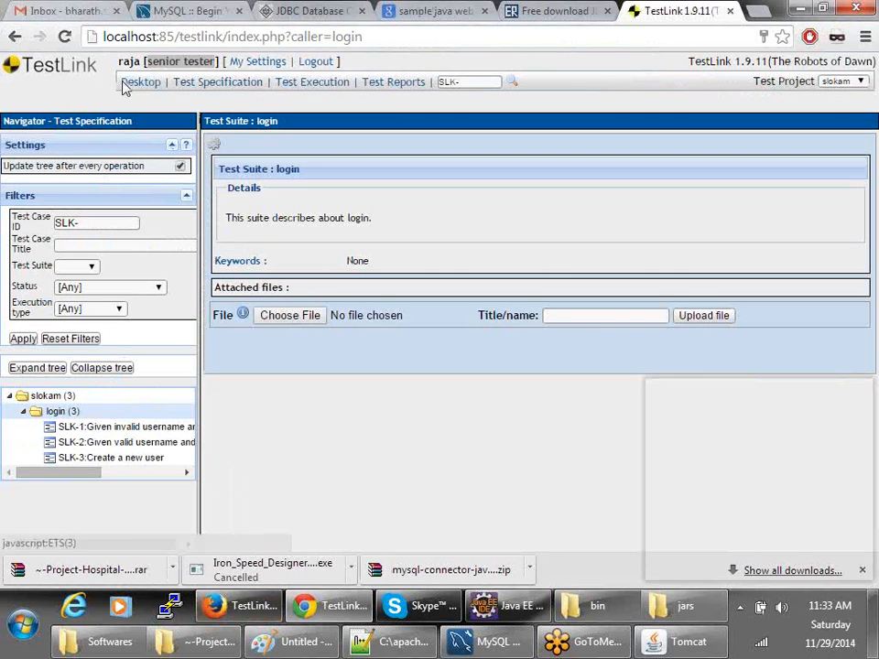
left_click(137, 83)
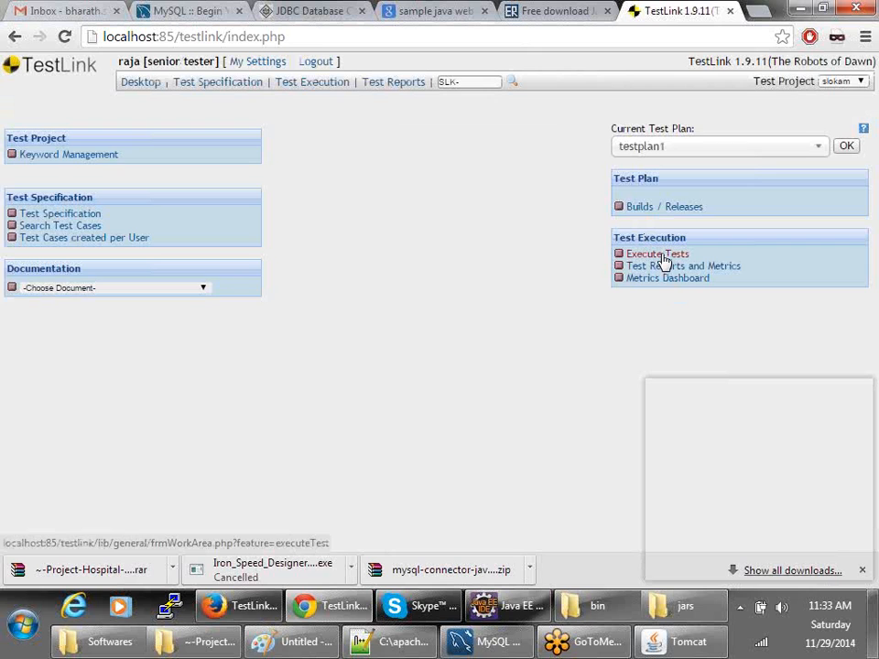
left_click(661, 256)
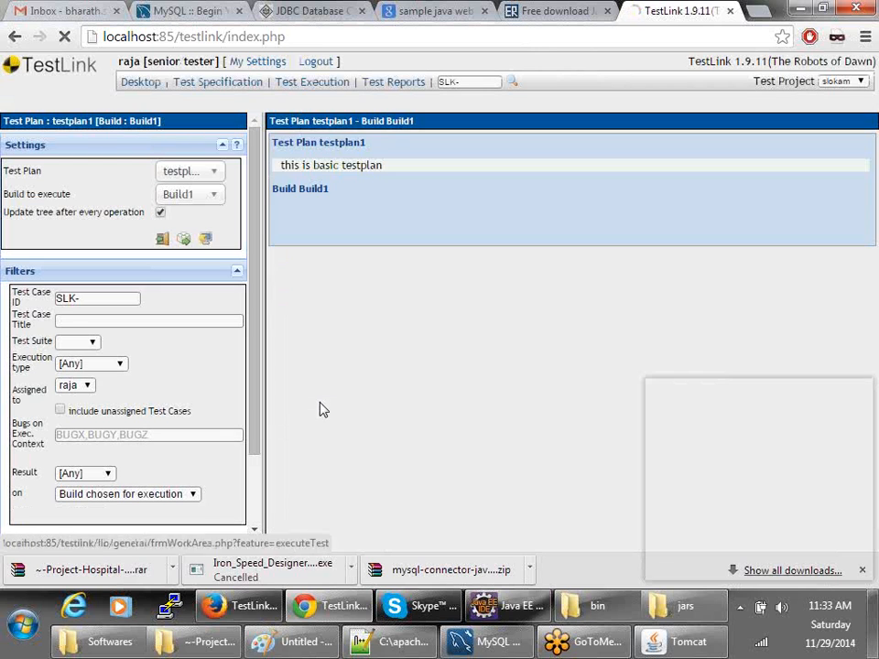
scroll(188, 334, "down", 2)
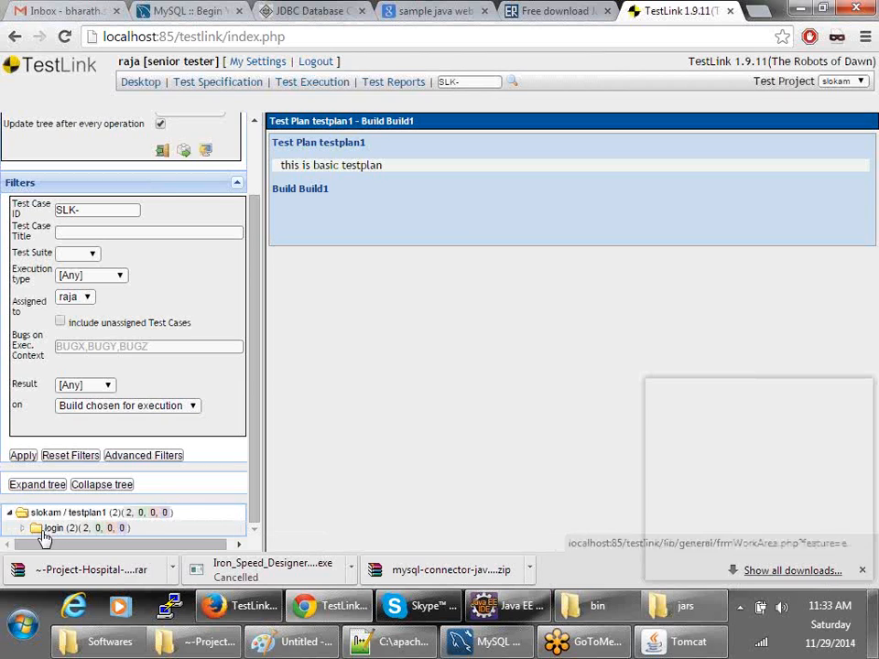
left_click(302, 607)
left_click(236, 606)
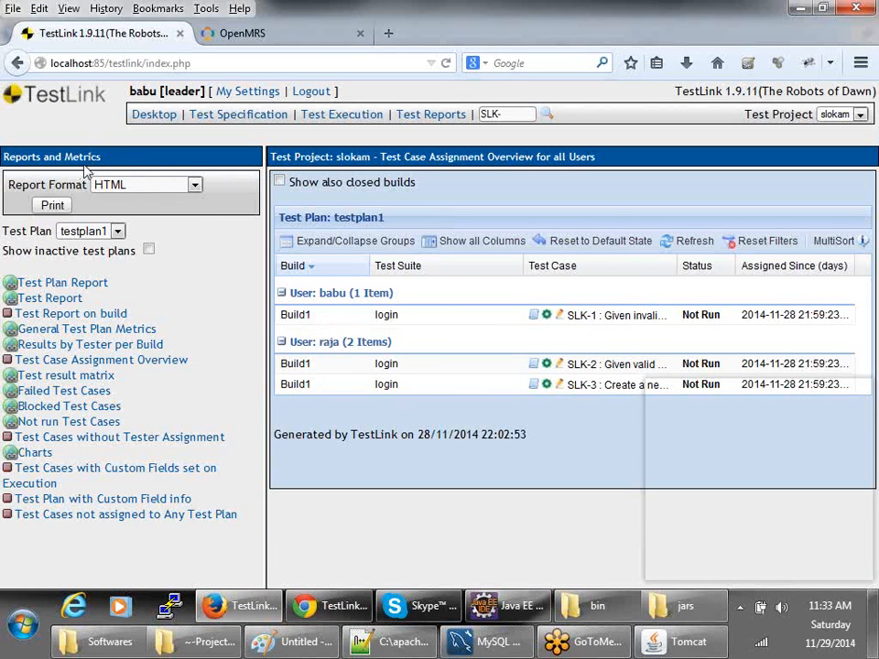
left_click(334, 606)
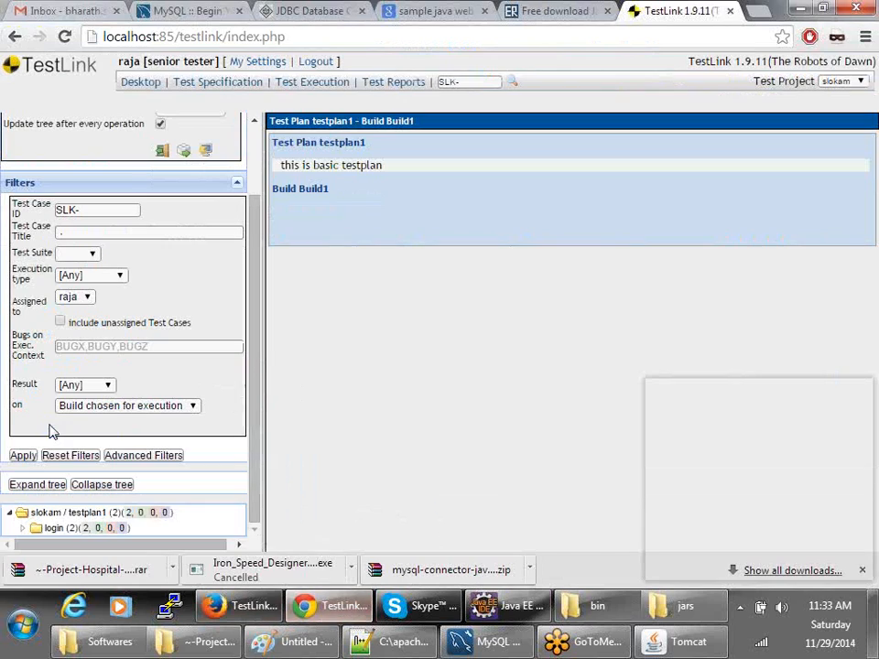
- Open SLK-2, mark steps 1 and 2 Passed and set the overall result to Passed
left_click(23, 528)
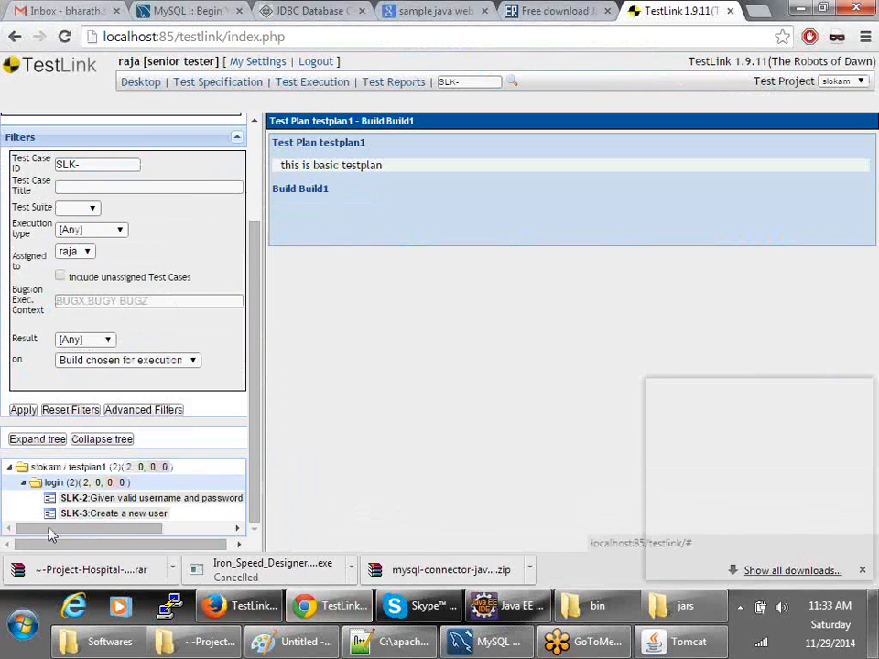
left_click(89, 498)
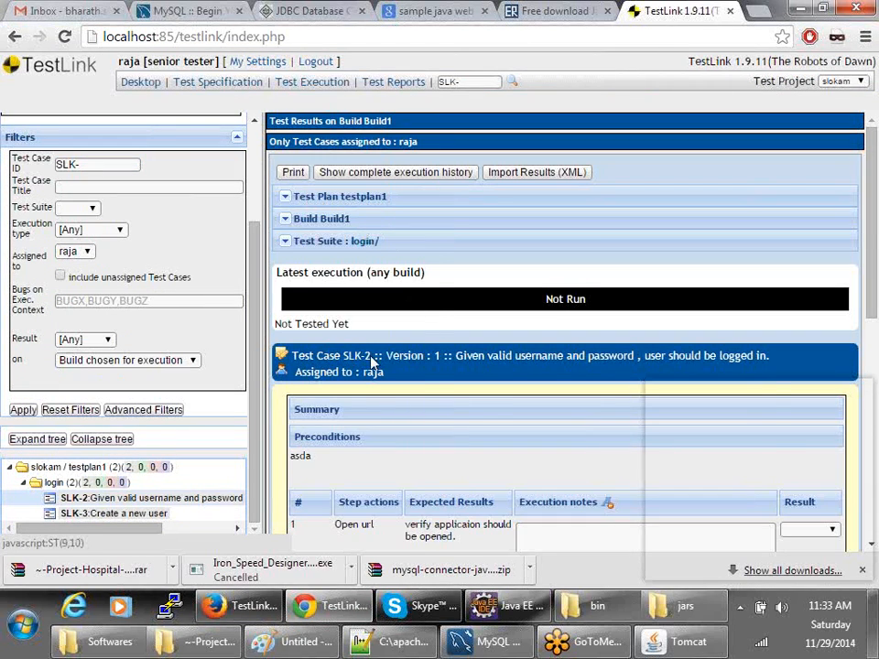
scroll(373, 362, "down", 3)
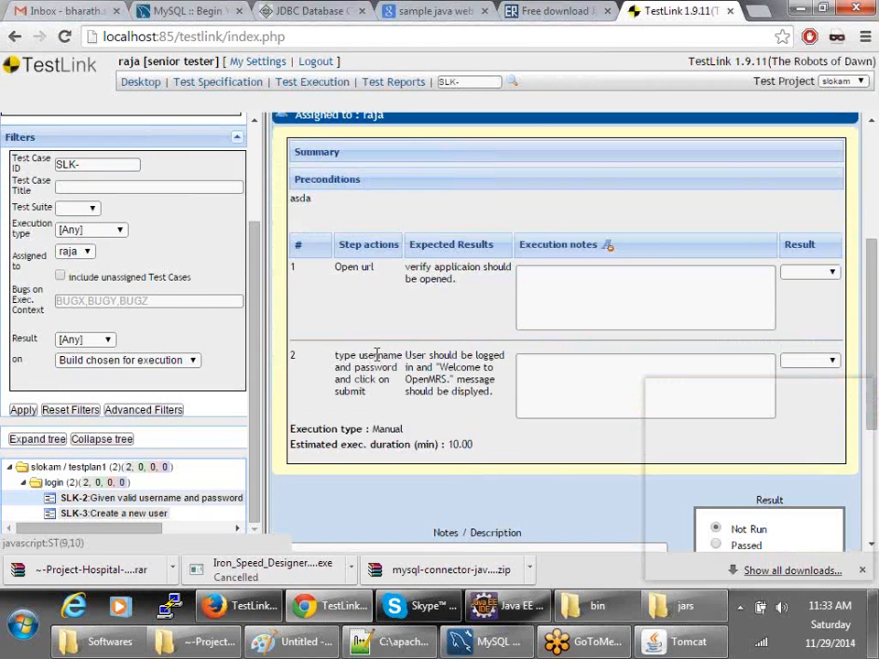
left_click(526, 291)
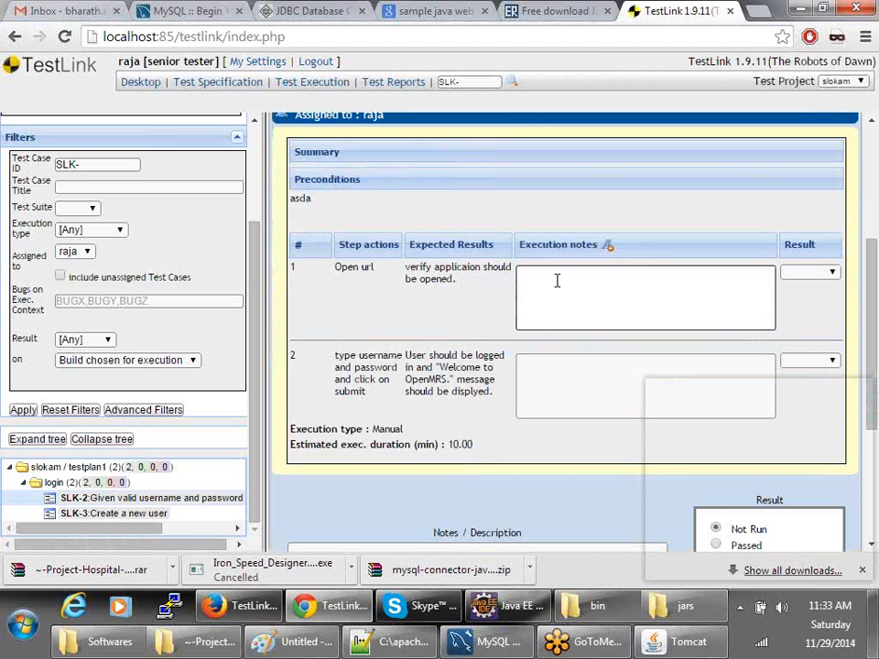
left_click(811, 272)
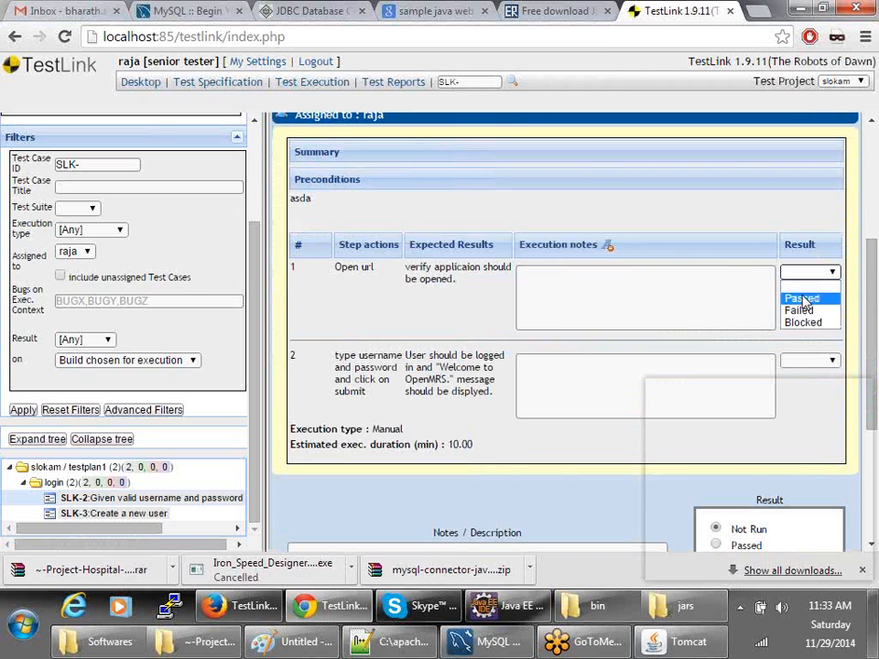
left_click(803, 299)
left_click(794, 363)
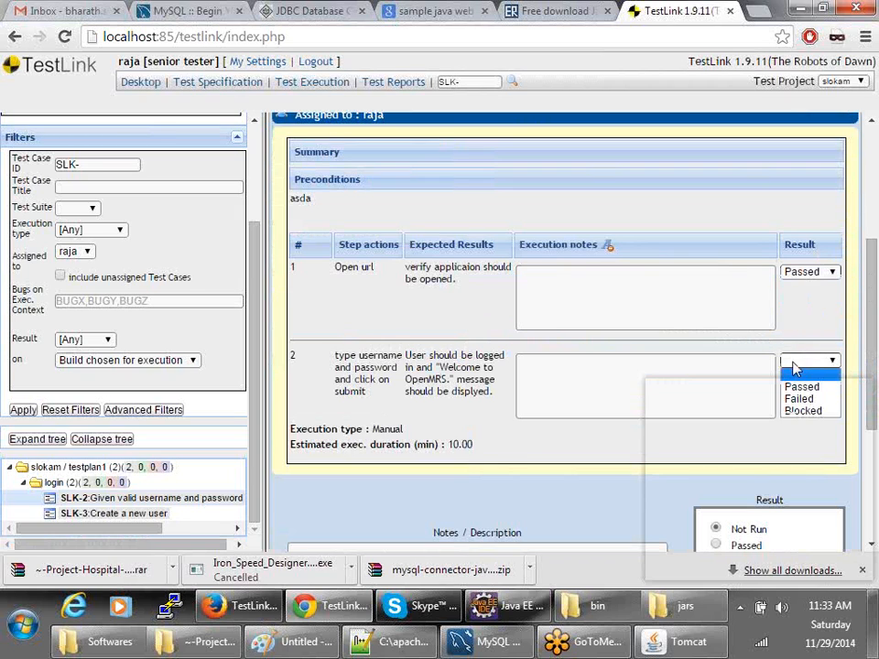
left_click(801, 388)
scroll(797, 384, "down", 3)
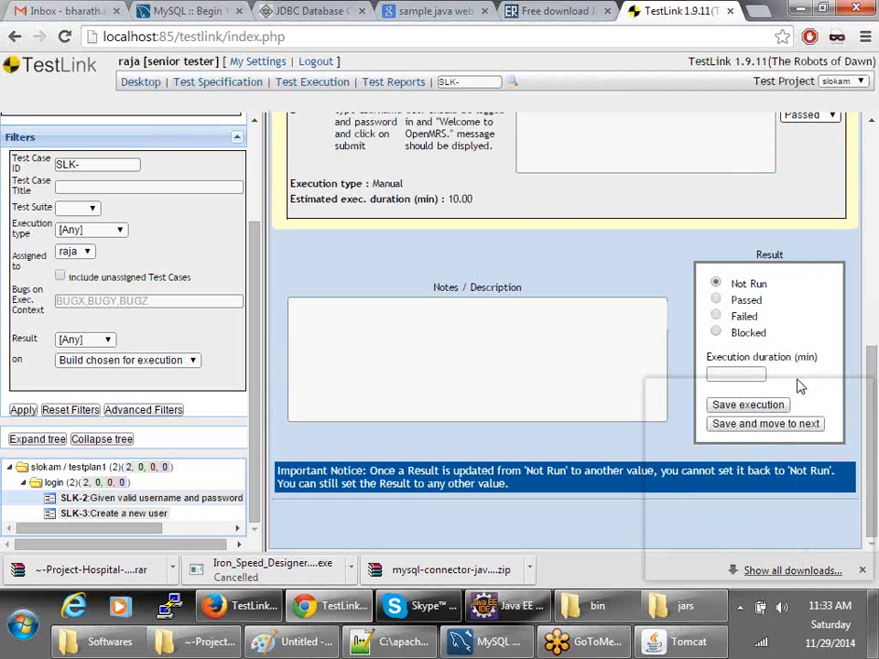
left_click(716, 300)
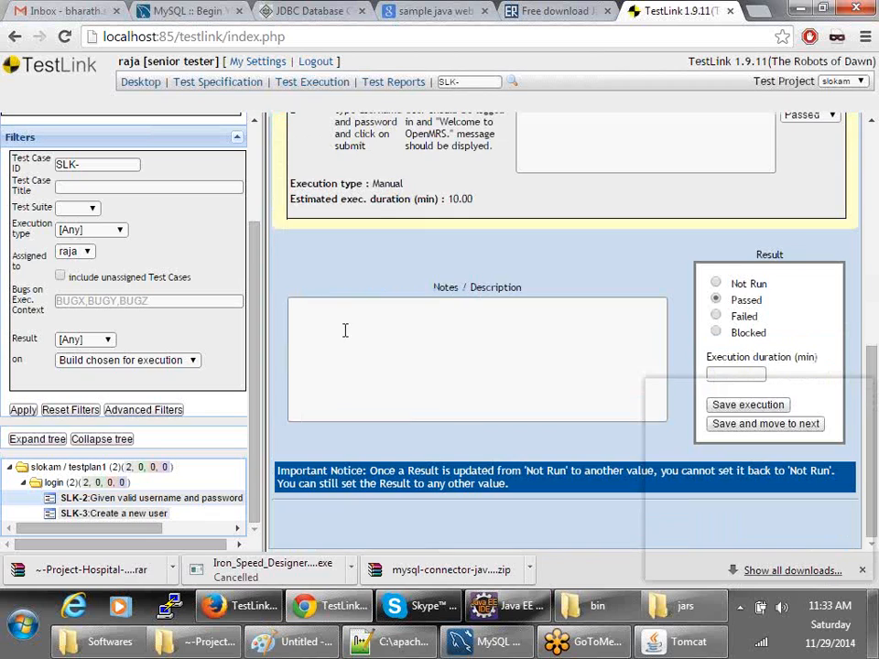
- Add an execution note and a 5-minute duration, save, and read the Not Run notice
left_click(345, 323)
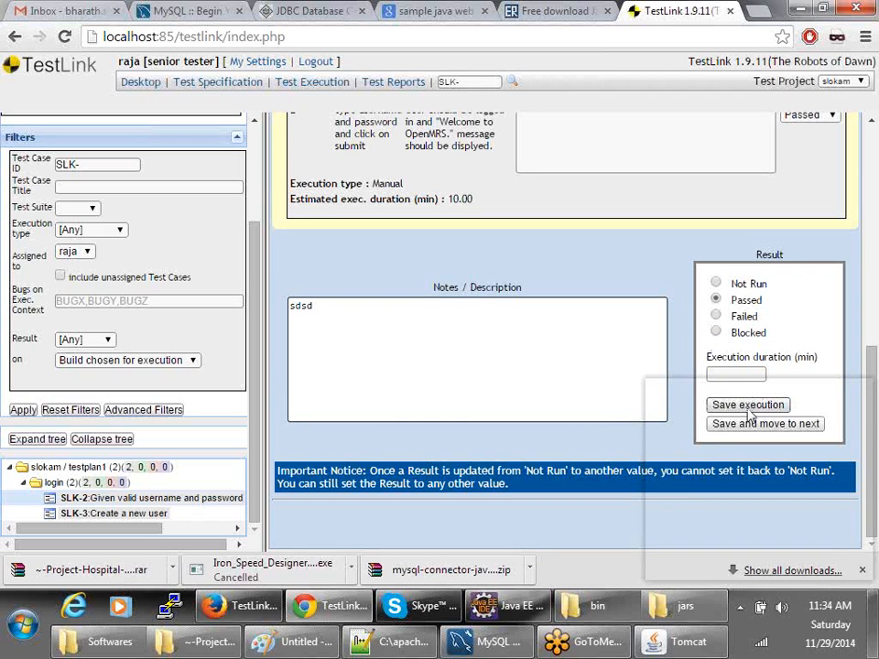
left_click(734, 374)
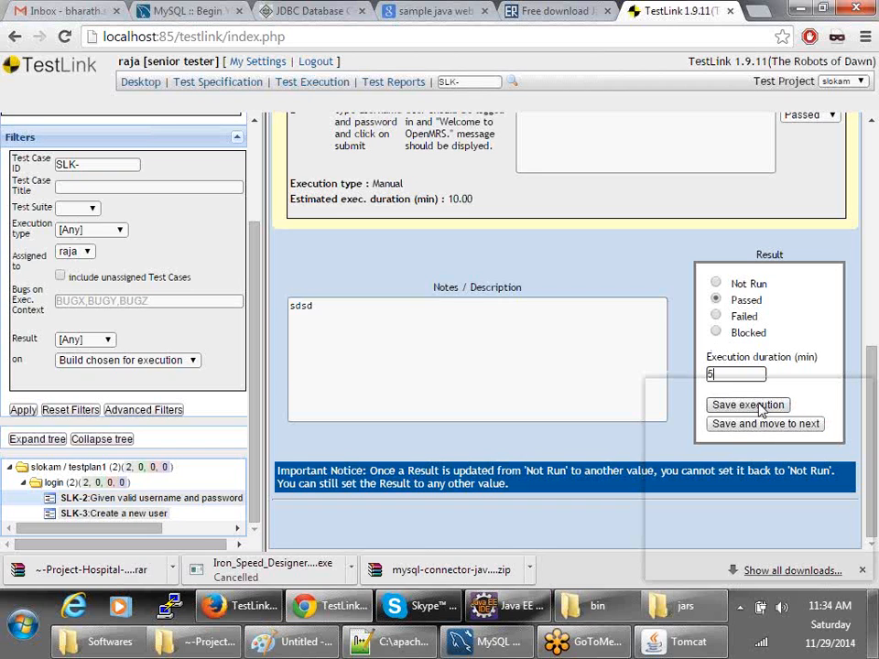
scroll(742, 408, "up", 2)
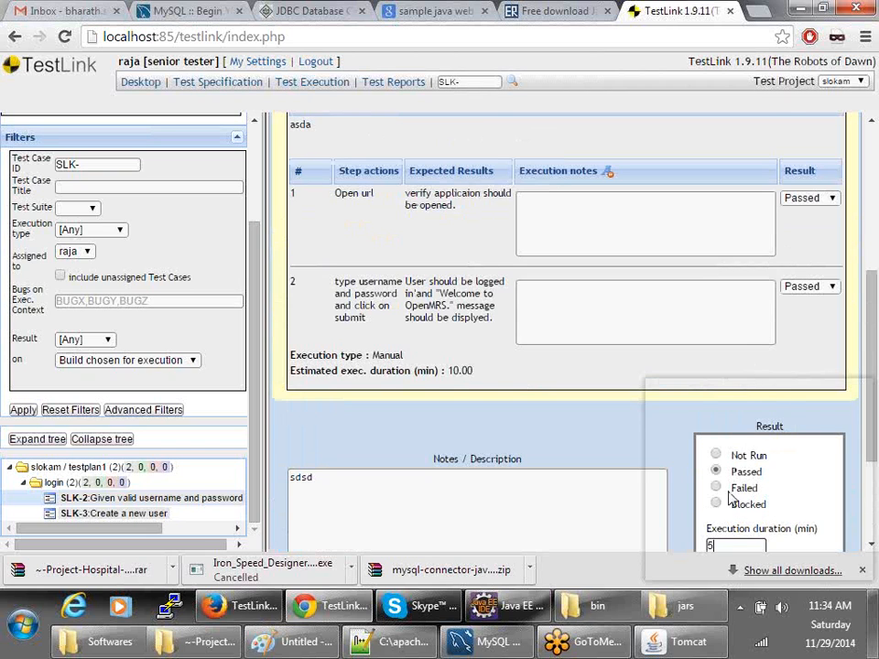
scroll(730, 497, "down", 2)
left_click(728, 408)
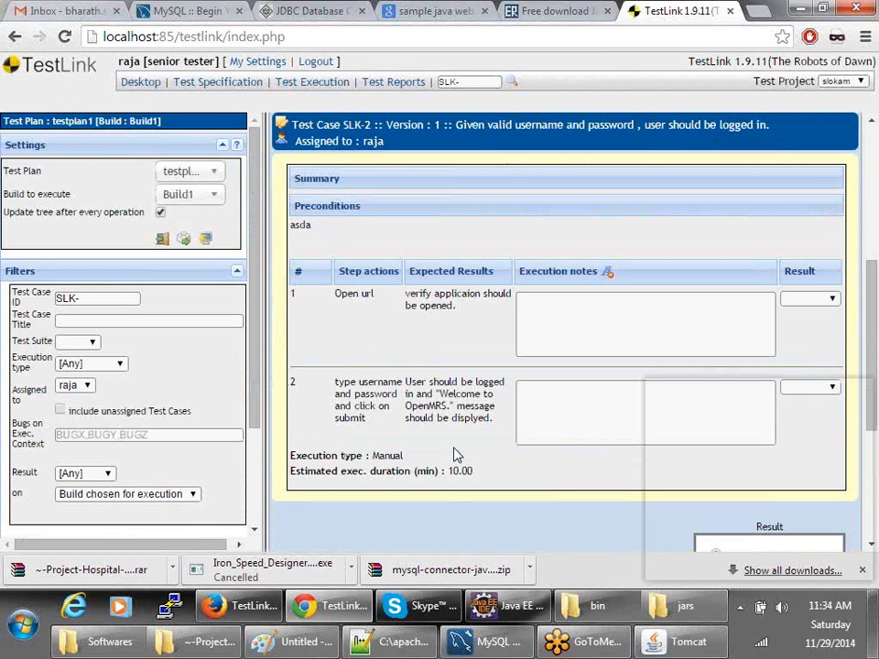
scroll(456, 455, "down", 3)
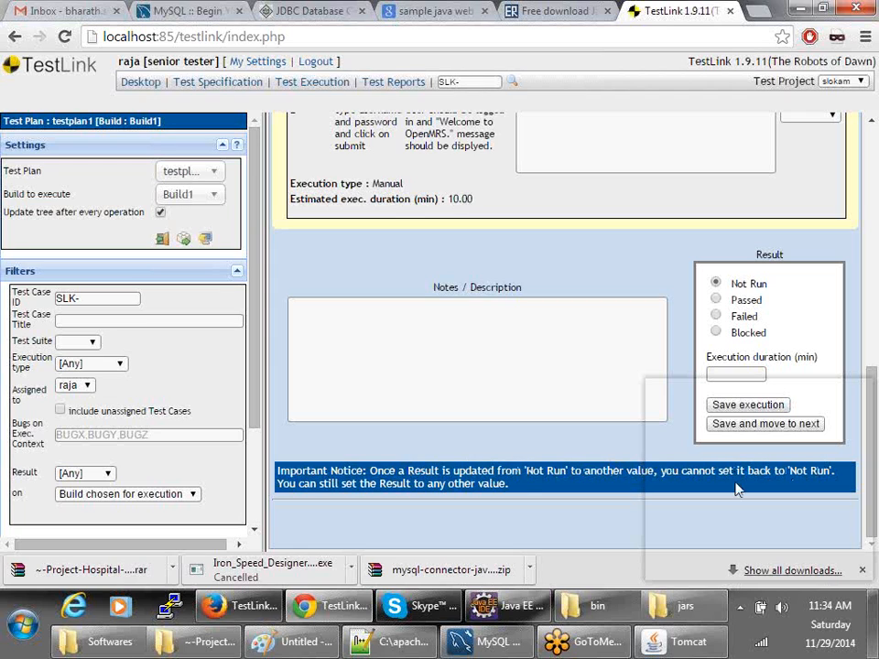
triple_click(482, 482)
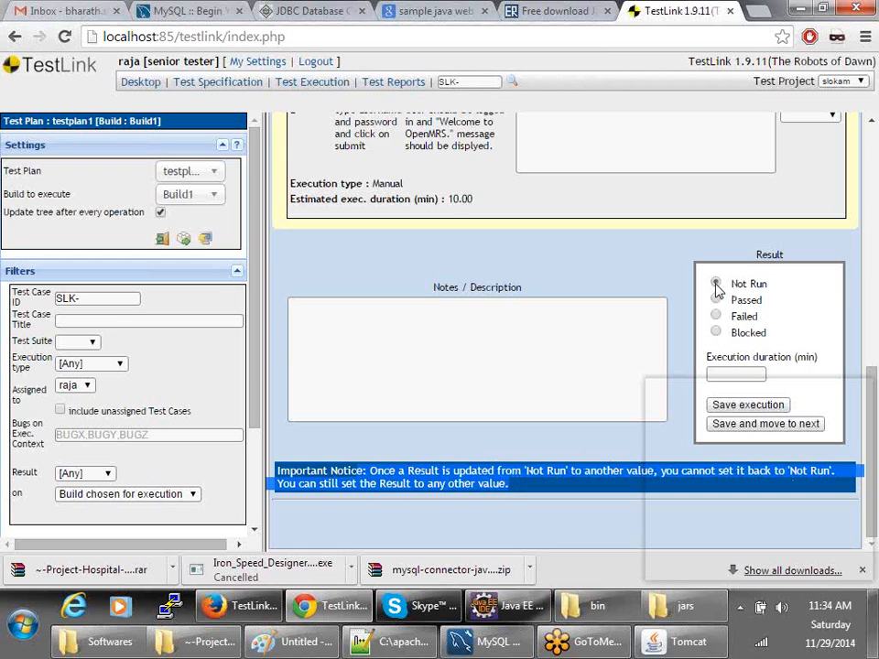
scroll(686, 357, "up", 10)
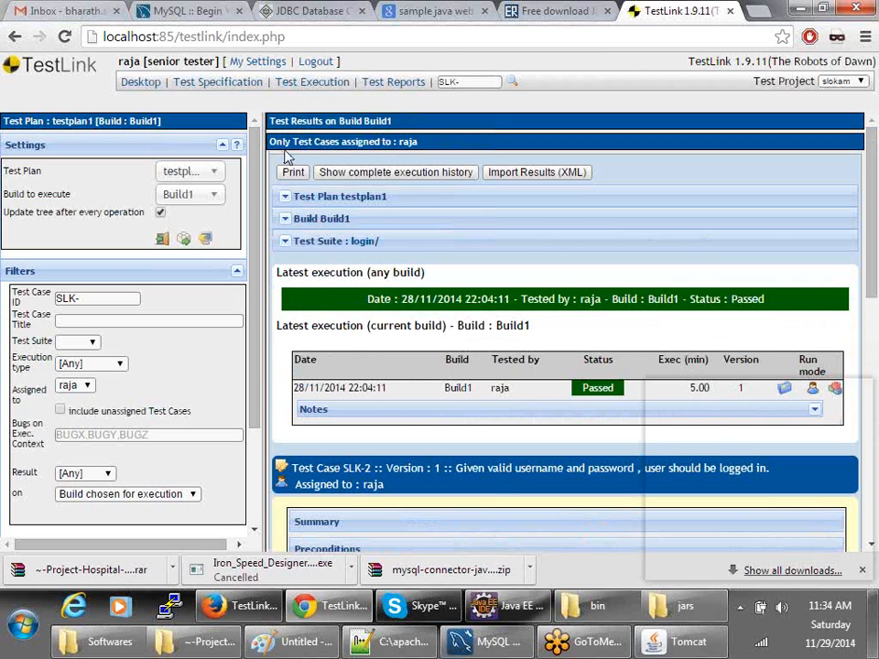
scroll(348, 511, "down", 2)
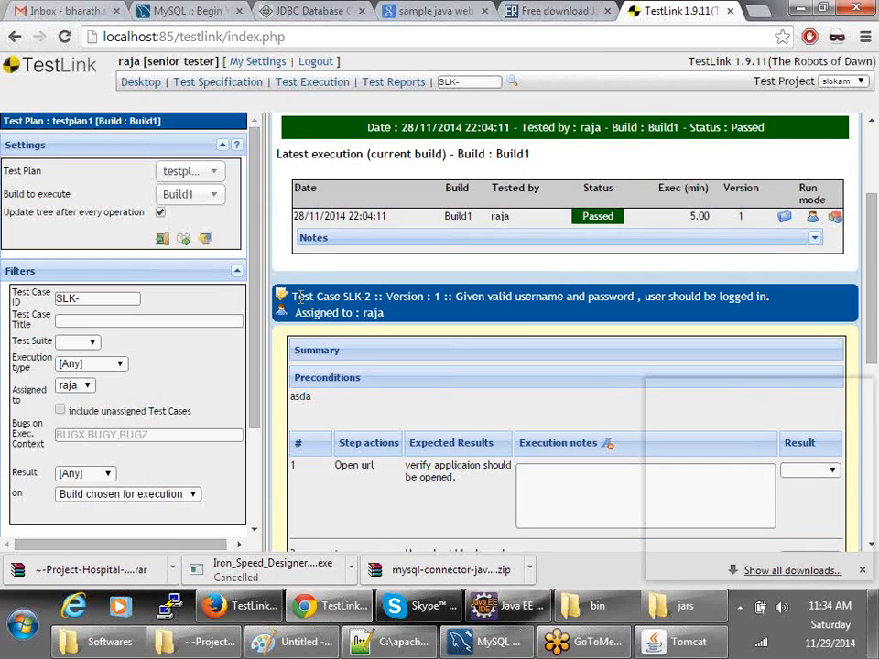
- Mark SLK-2 steps 1–2 and the overall result Passed, set duration 7, and save
left_click_drag(447, 296, 772, 297)
scroll(641, 440, "down", 5)
left_click(809, 128)
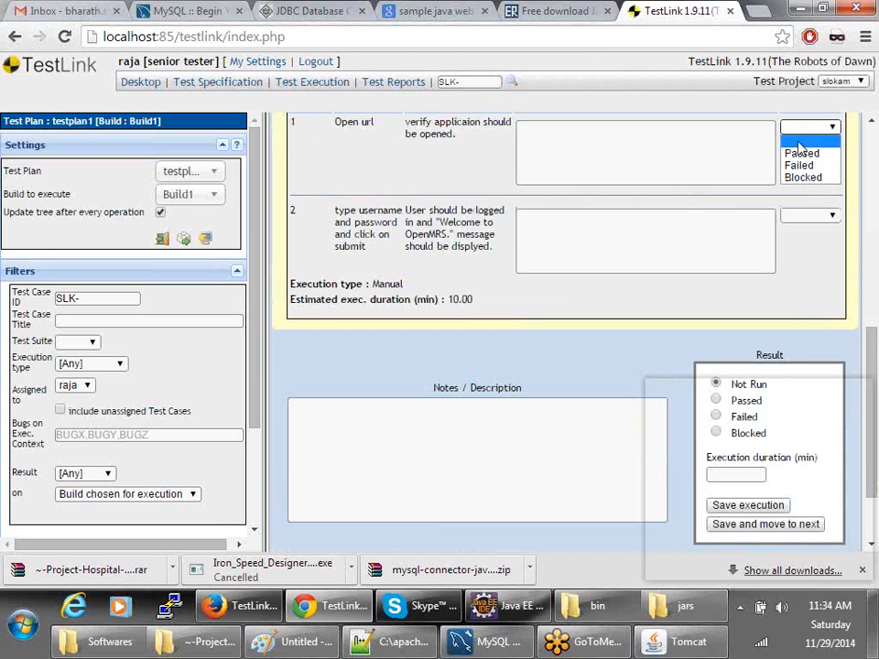
left_click(802, 152)
left_click(810, 215)
left_click(799, 242)
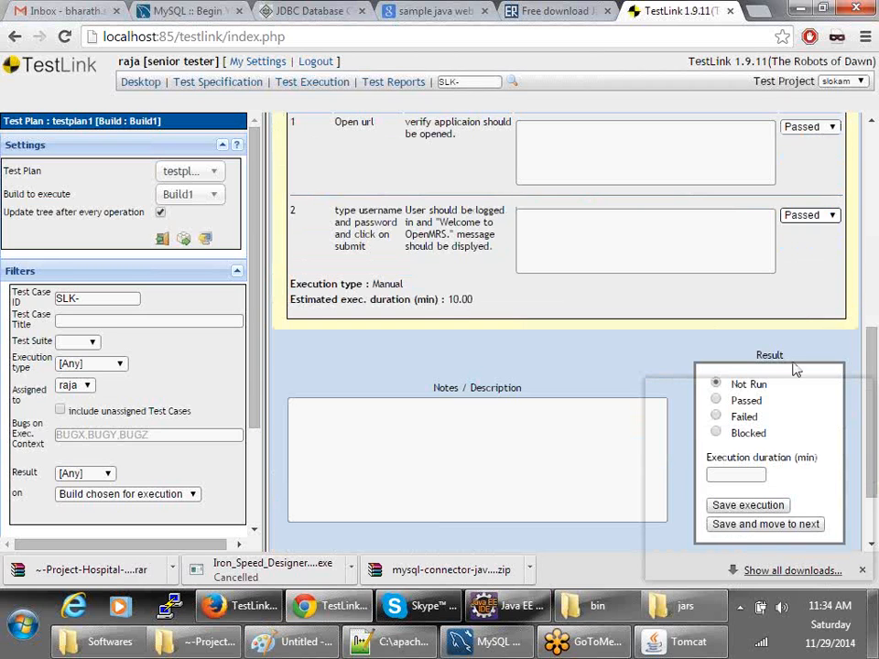
left_click(716, 400)
left_click(736, 474)
type("7")
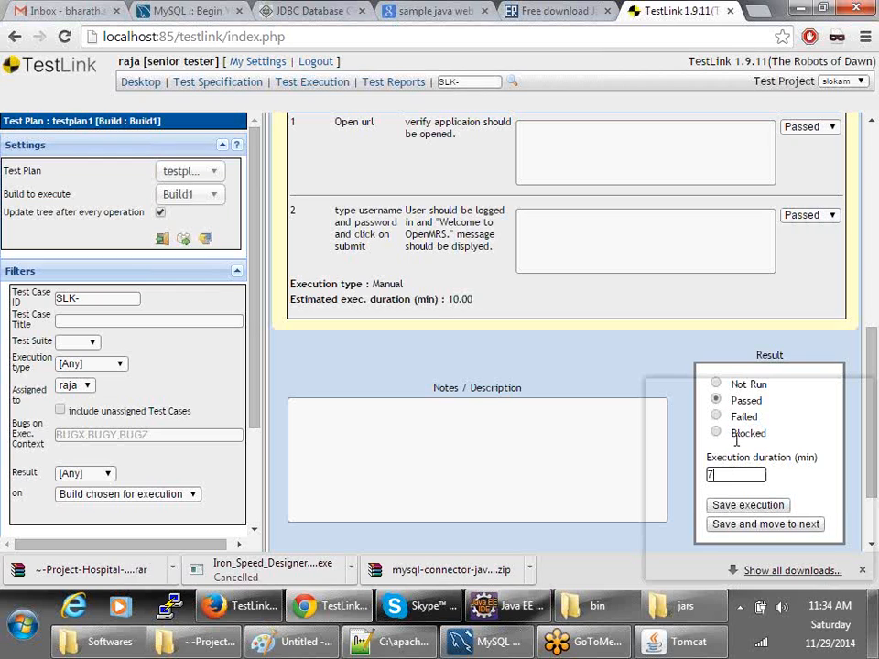
left_click(744, 505)
mouse_move(393, 606)
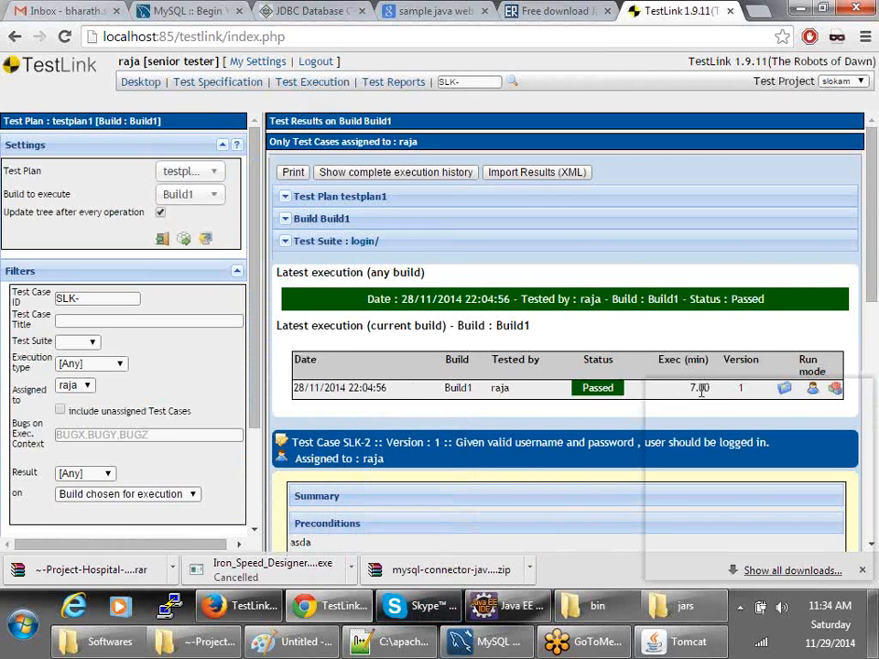
scroll(659, 495, "down", 4)
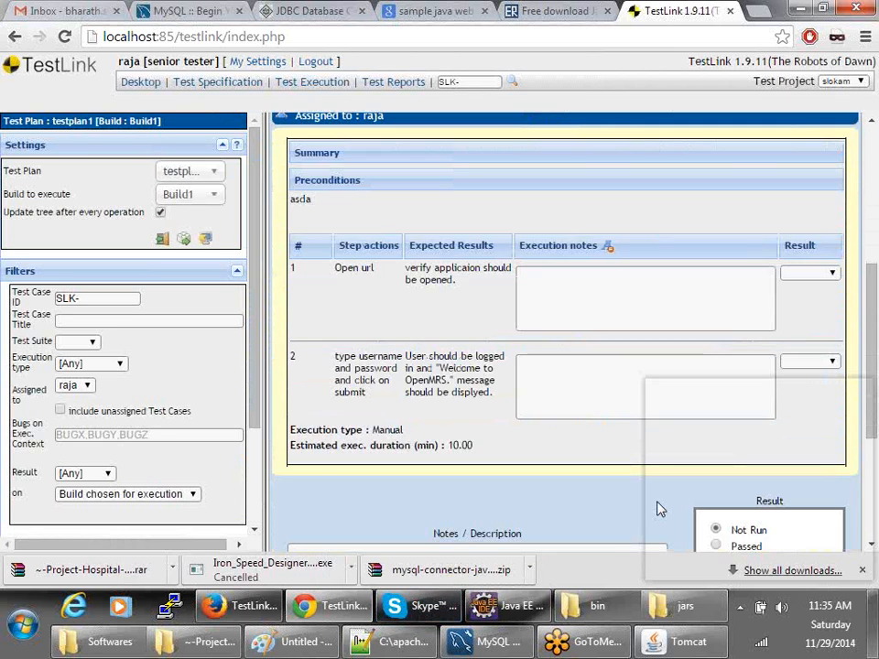
scroll(659, 509, "up", 4)
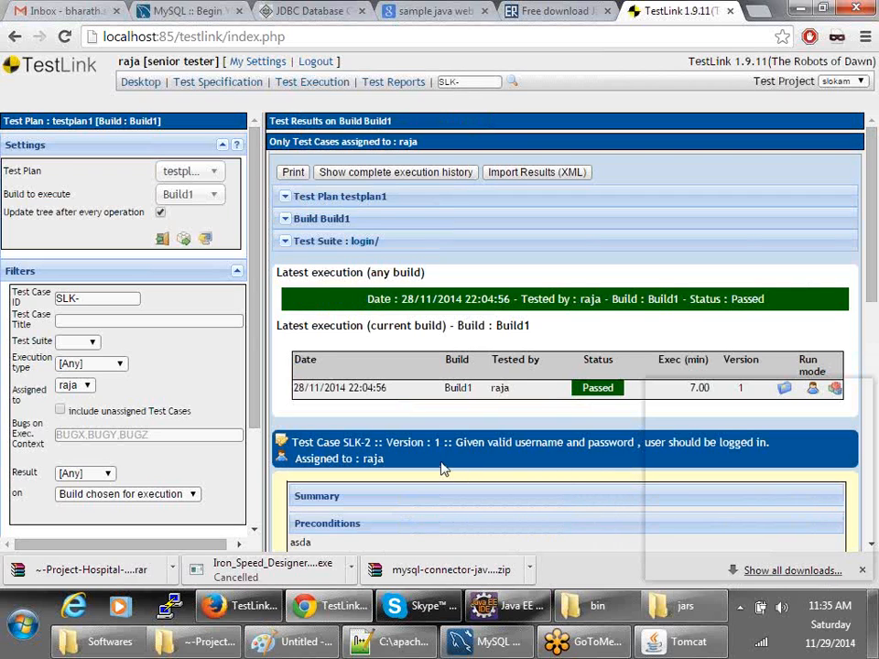
scroll(119, 536, "down", 2)
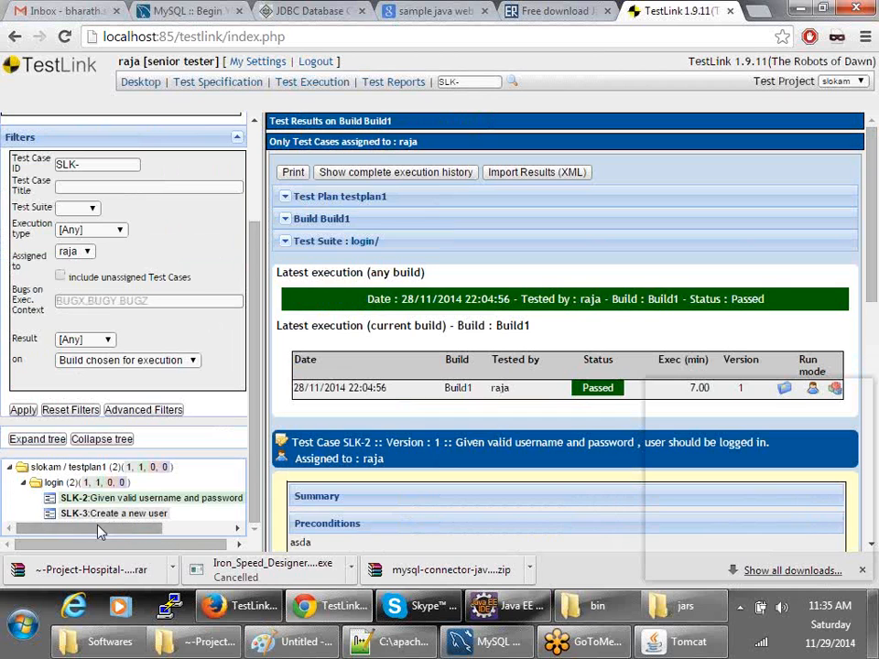
- Open SLK-3 'Create a new user' and mark steps 1, 2 and 3 Passed
left_click(91, 515)
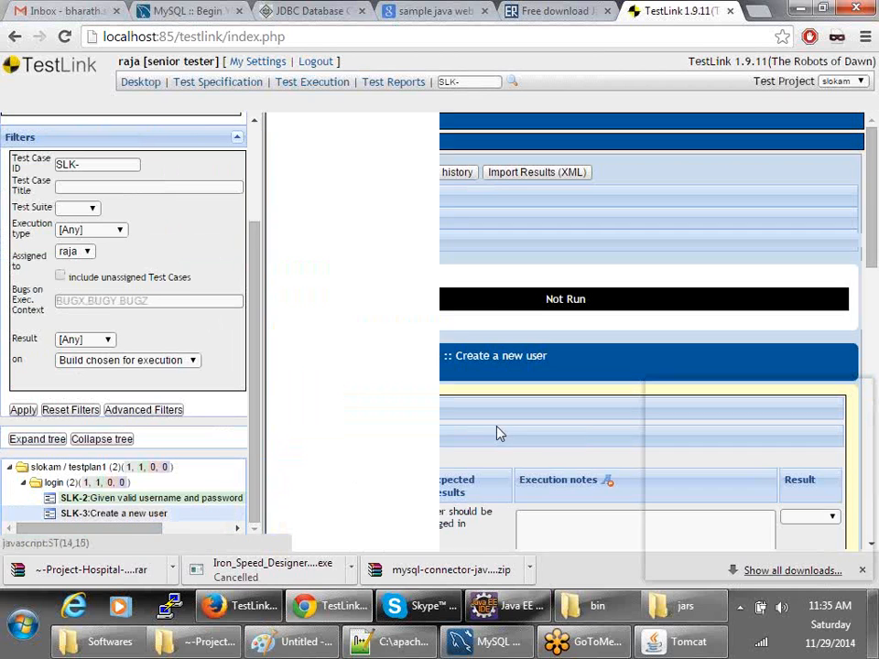
scroll(488, 430, "down", 9)
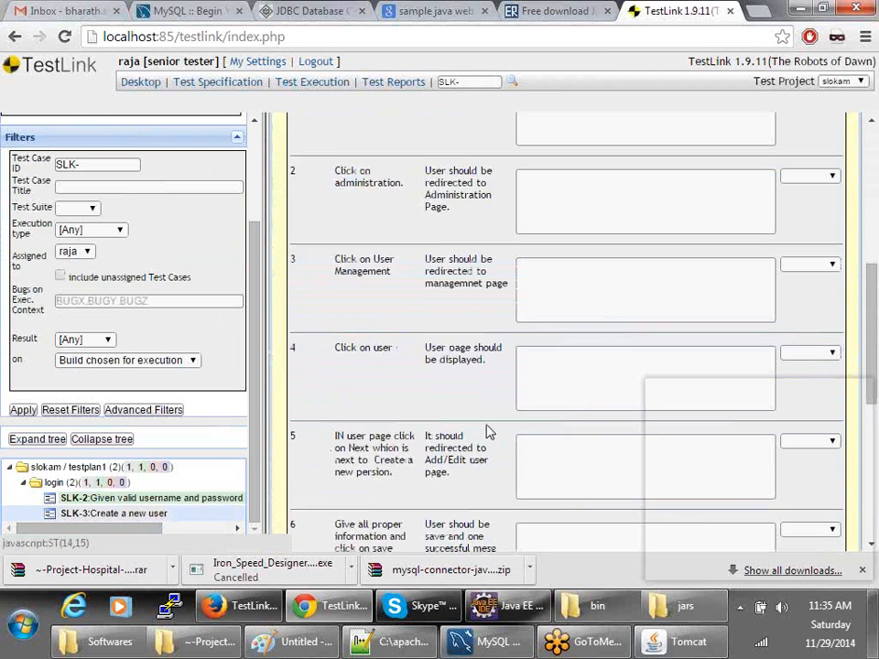
scroll(488, 424, "up", 5)
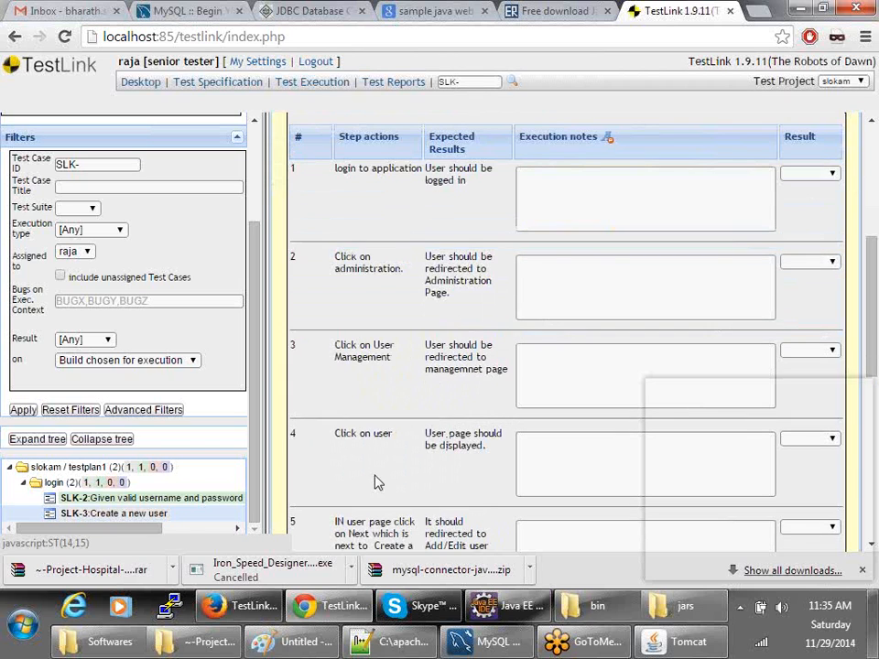
scroll(779, 231, "up", 3)
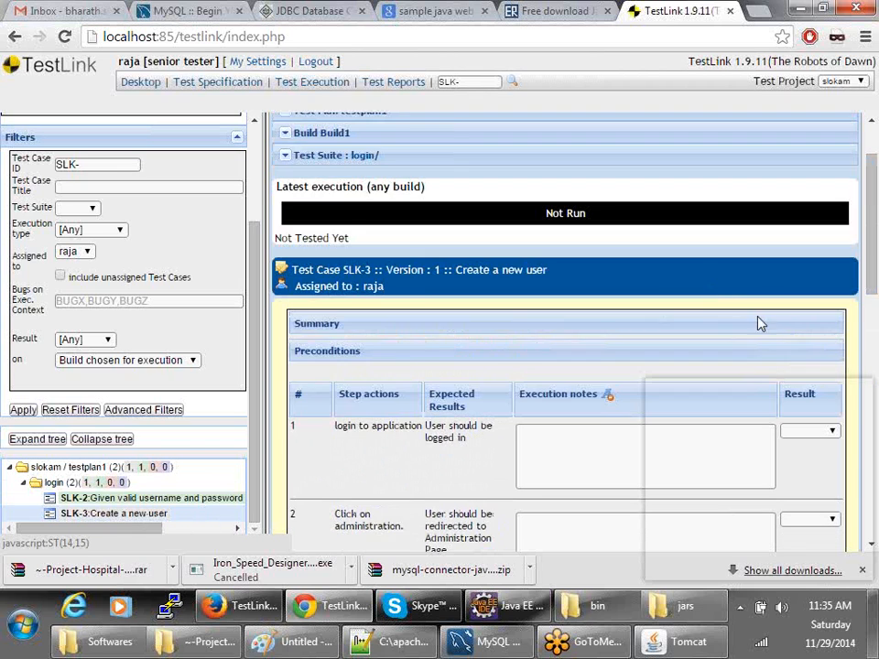
scroll(761, 321, "down", 2)
left_click(806, 259)
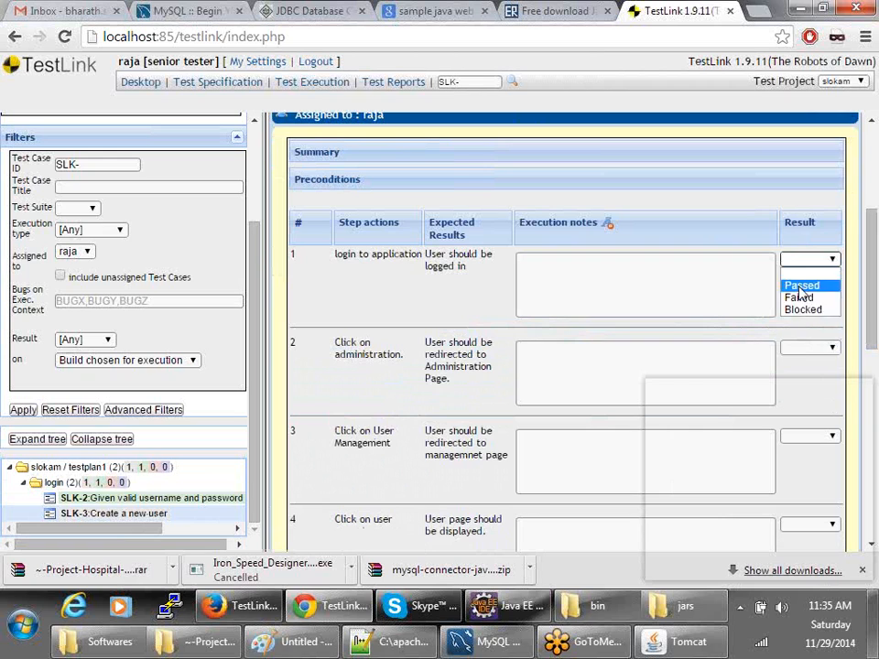
left_click(801, 283)
left_click(806, 348)
left_click(803, 370)
left_click(805, 437)
left_click(802, 462)
- Mark steps 4 and 5 Passed, step 6 Failed, and set the overall result to Failed
scroll(811, 449, "down", 2)
left_click(810, 353)
left_click(804, 380)
left_click(810, 441)
left_click(803, 467)
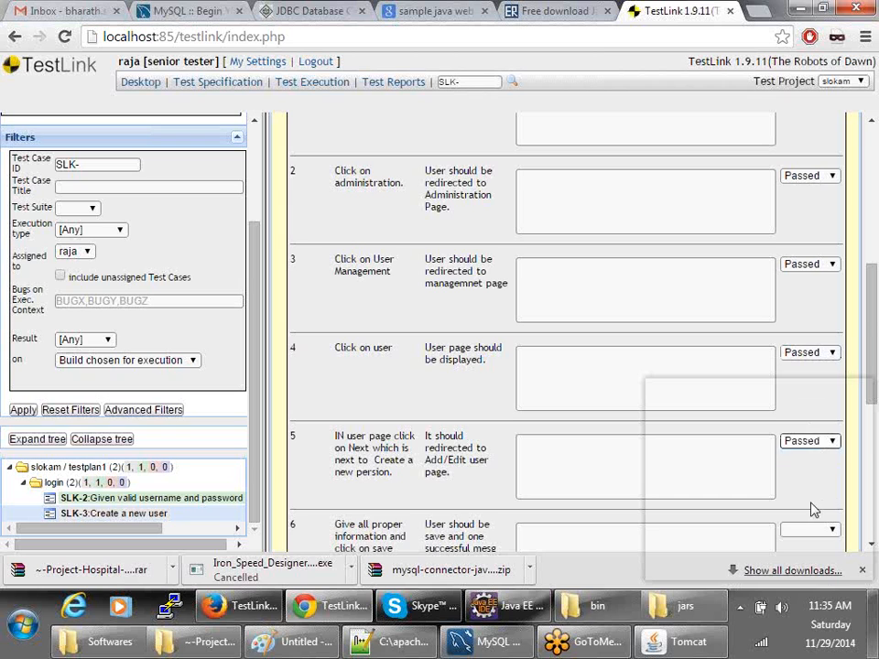
scroll(809, 388, "down", 2)
left_click(808, 358)
left_click(801, 396)
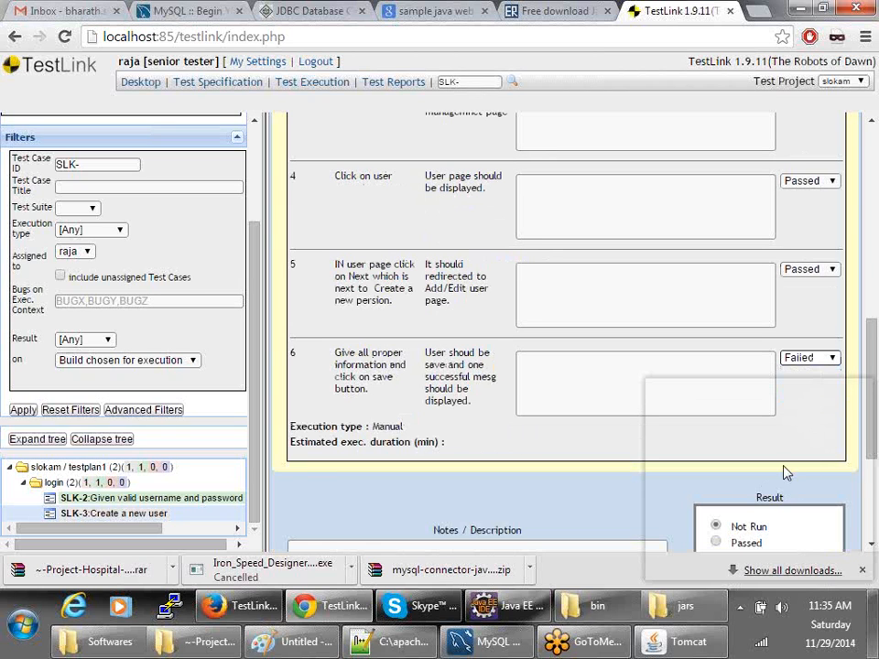
scroll(785, 471, "down", 3)
left_click(716, 315)
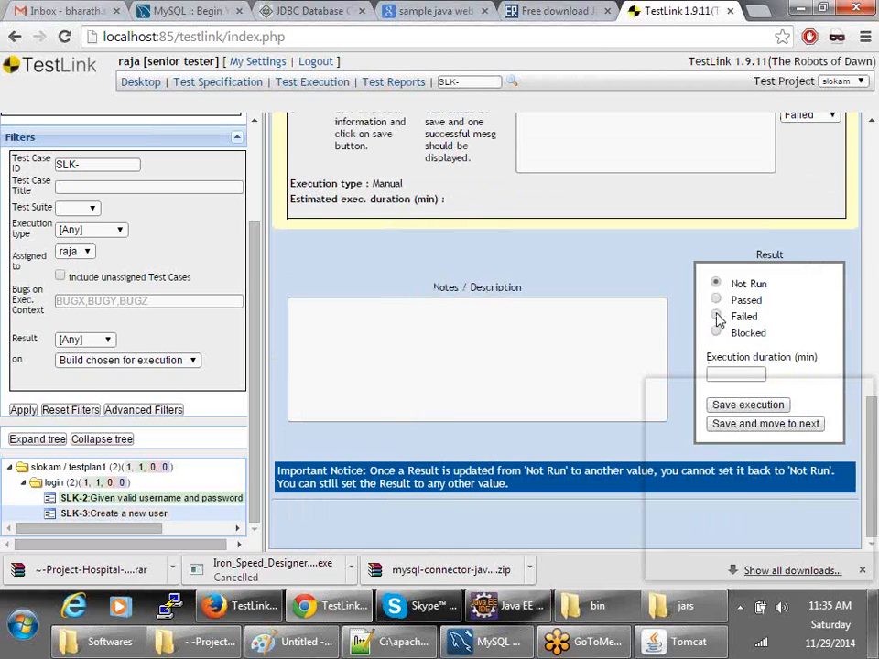
- Enter duration 10 and note 'DEF120', then save SLK-3's failed execution
left_click(720, 375)
type("10")
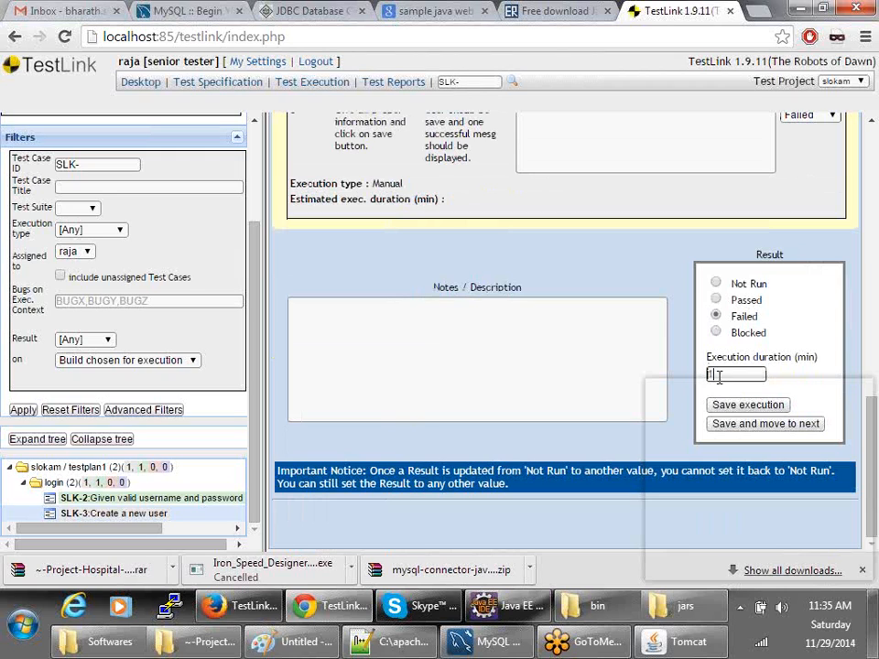
left_click(383, 347)
type("DE")
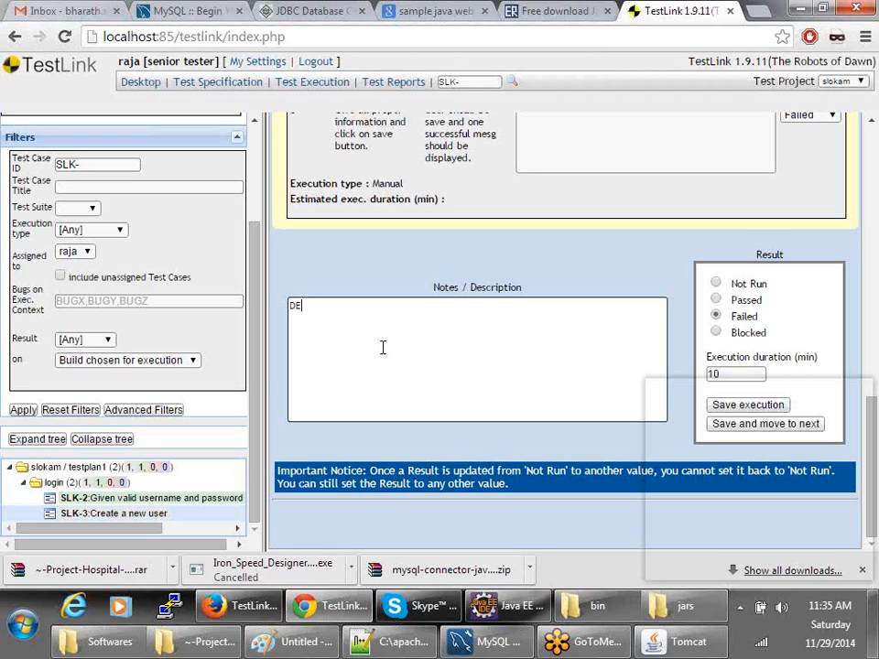
type("F120")
left_click(723, 408)
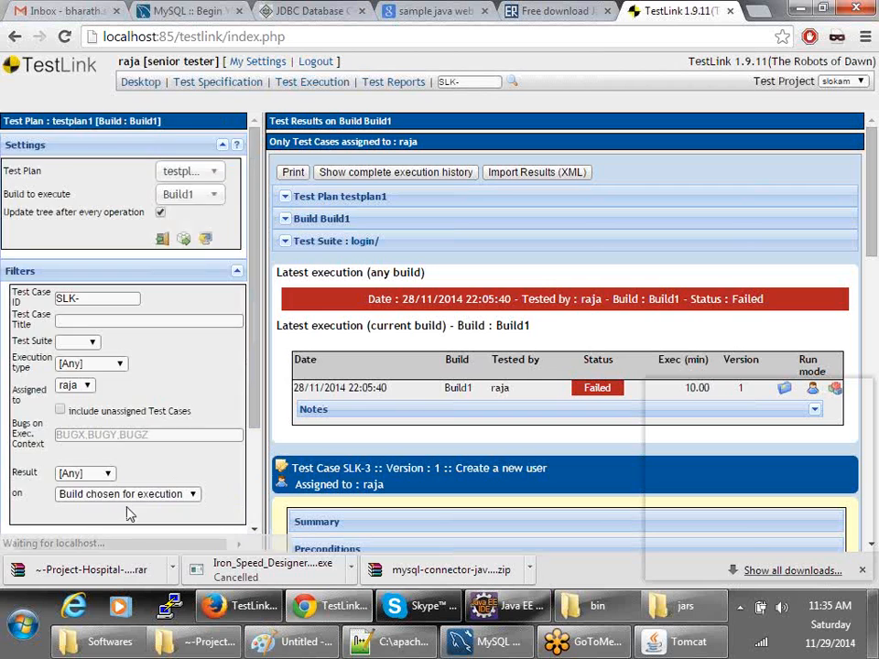
- Review the saved result, then view SLK-2's latest execution results
scroll(130, 515, "down", 3)
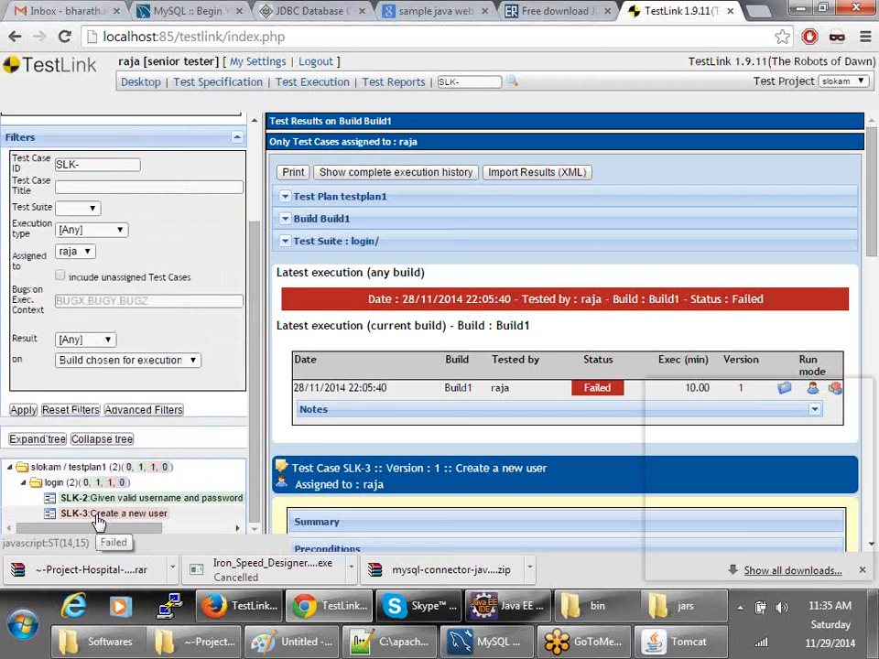
scroll(428, 437, "down", 10)
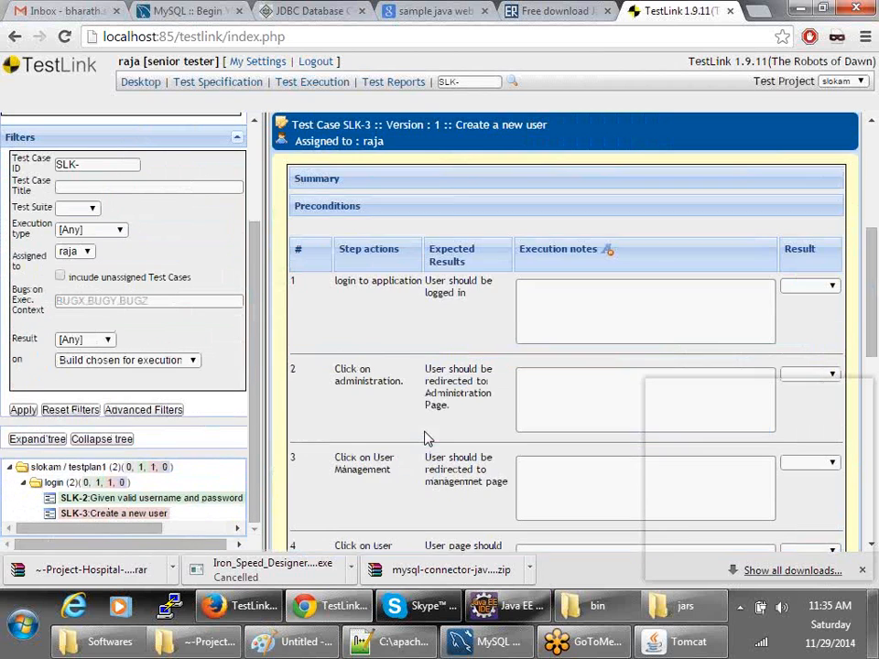
scroll(425, 440, "down", 2)
scroll(425, 439, "up", 5)
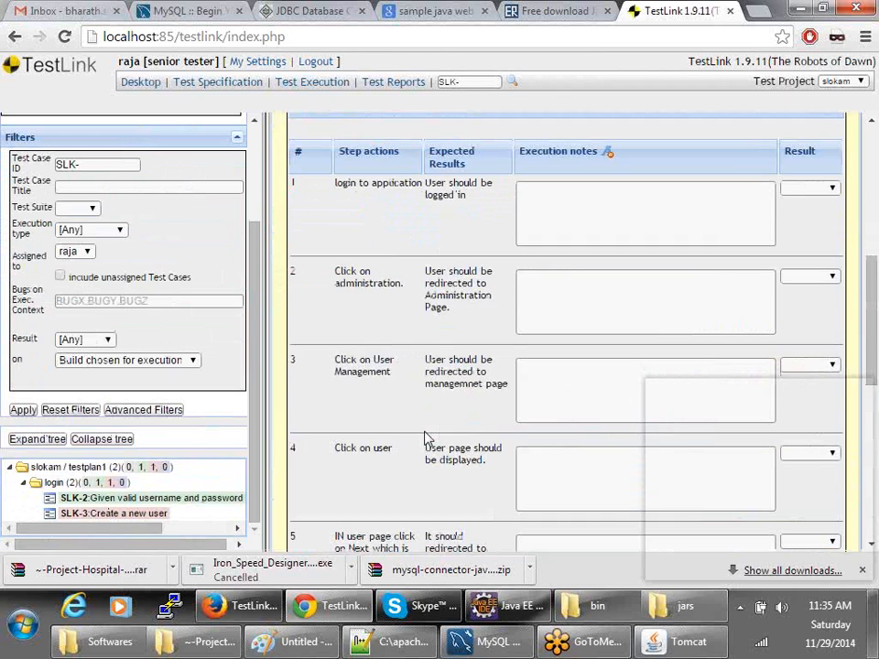
scroll(425, 439, "up", 10)
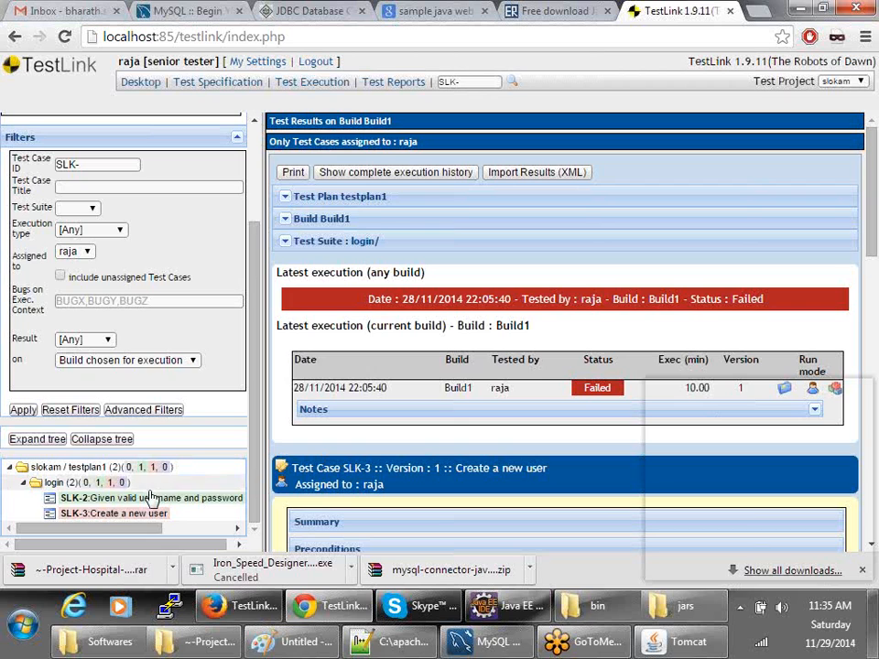
left_click(122, 513)
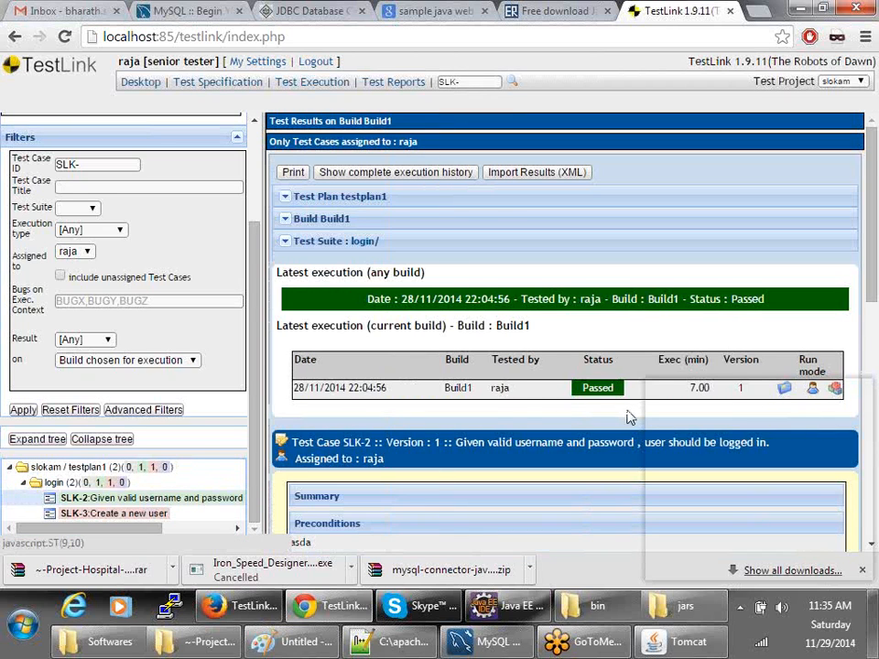
scroll(628, 418, "down", 3)
scroll(629, 417, "up", 3)
- As the leader, review the Failed (SLK-3) and Not Run (SLK-1) reports, then return home
left_click(238, 605)
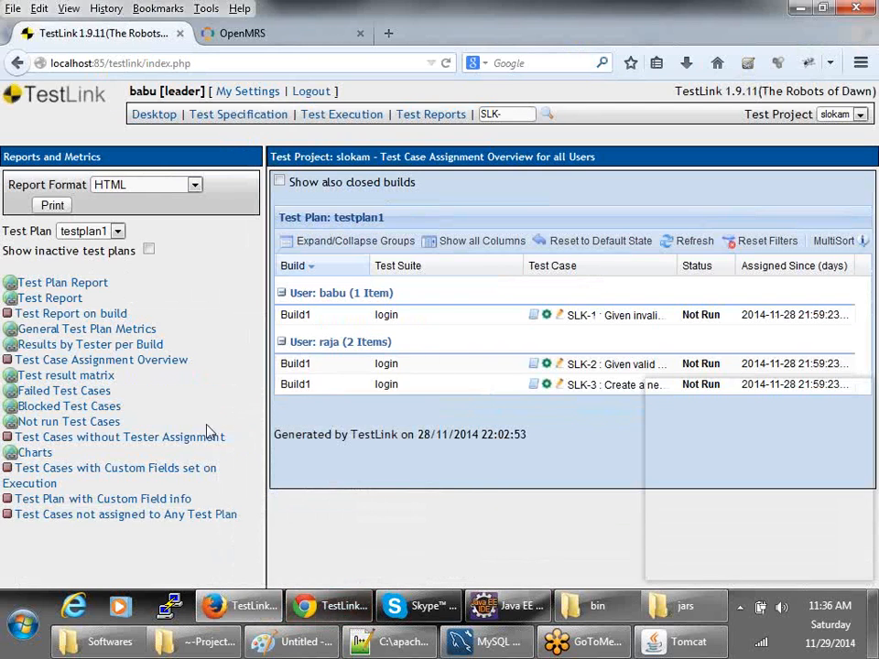
left_click(47, 396)
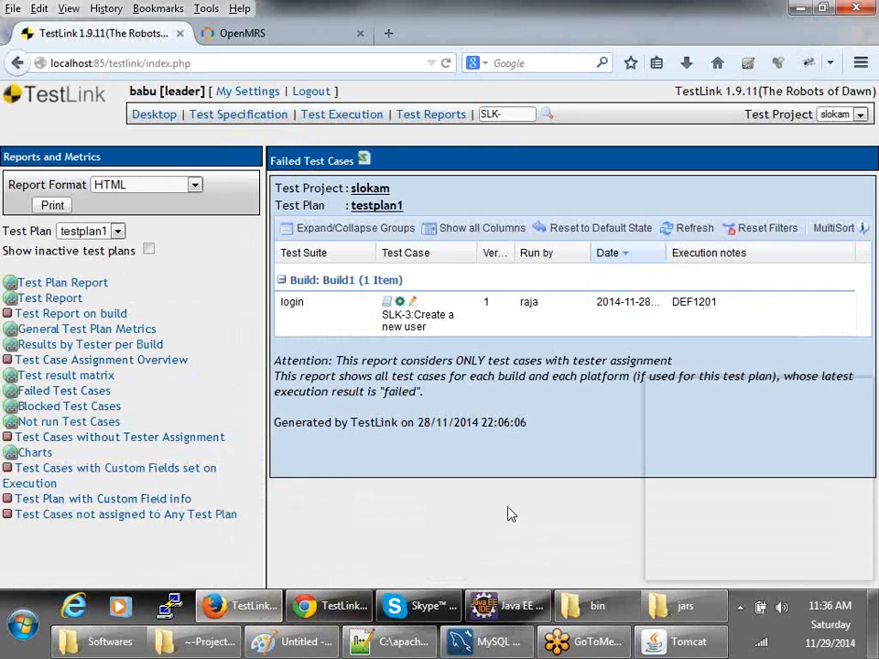
left_click(43, 424)
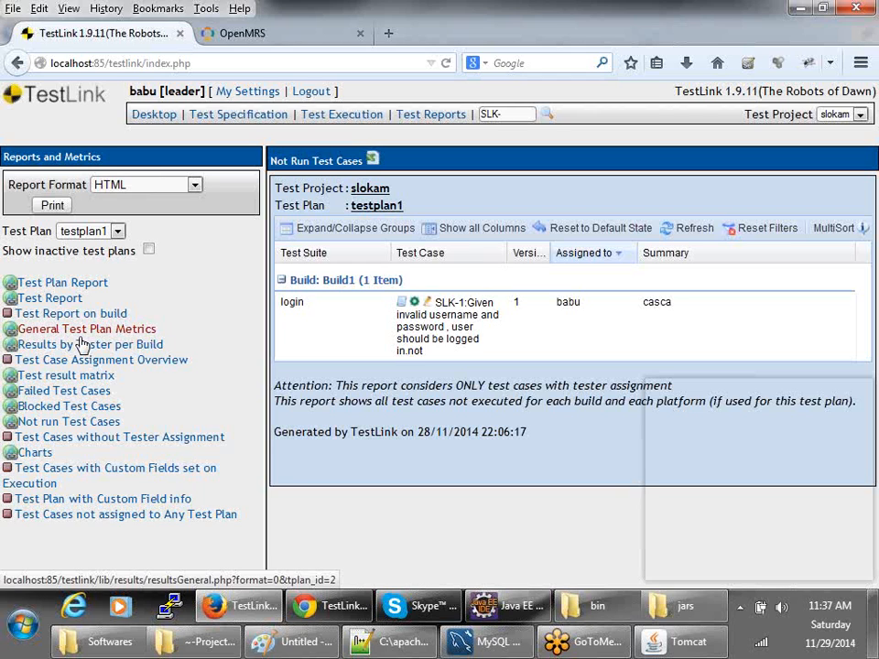
left_click(166, 116)
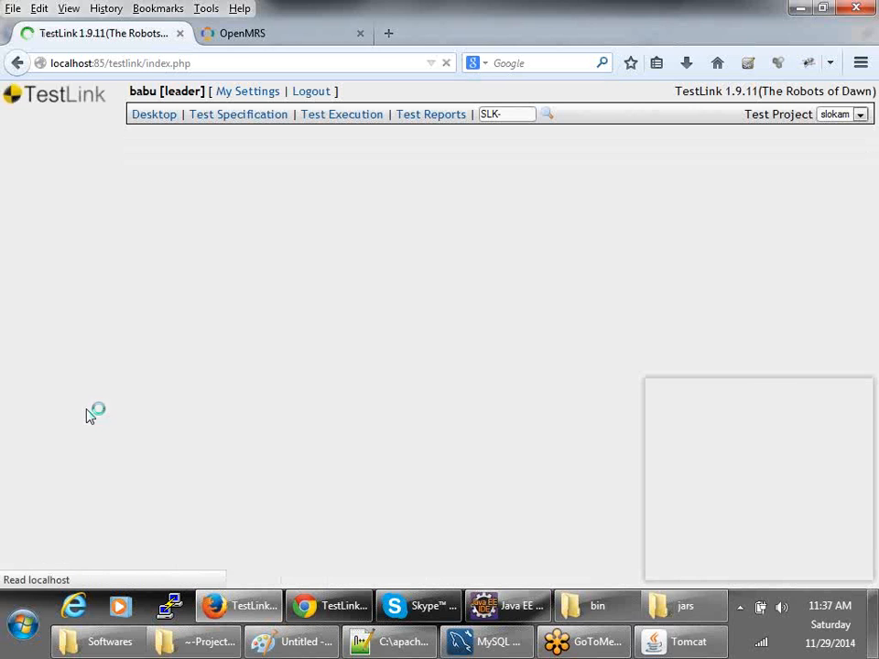
- Review SLK-1's specification and its three steps, return to the desktop, and minimize Firefox
left_click(65, 290)
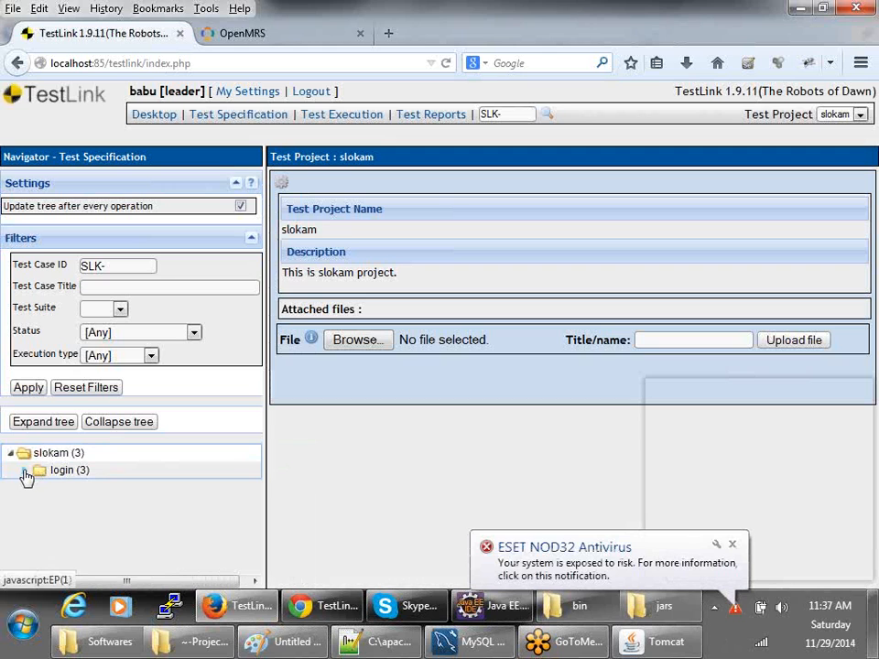
left_click(25, 470)
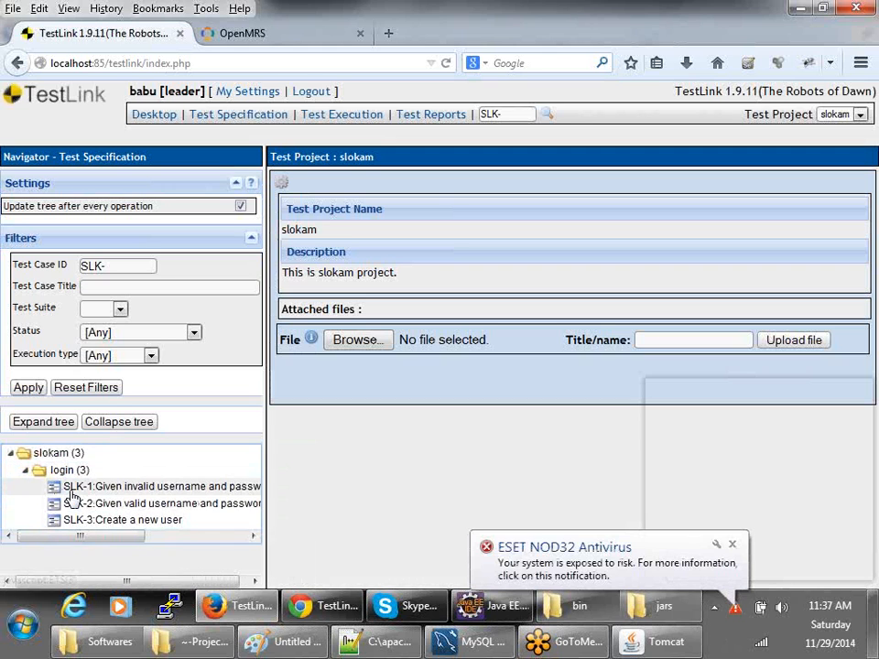
left_click(73, 487)
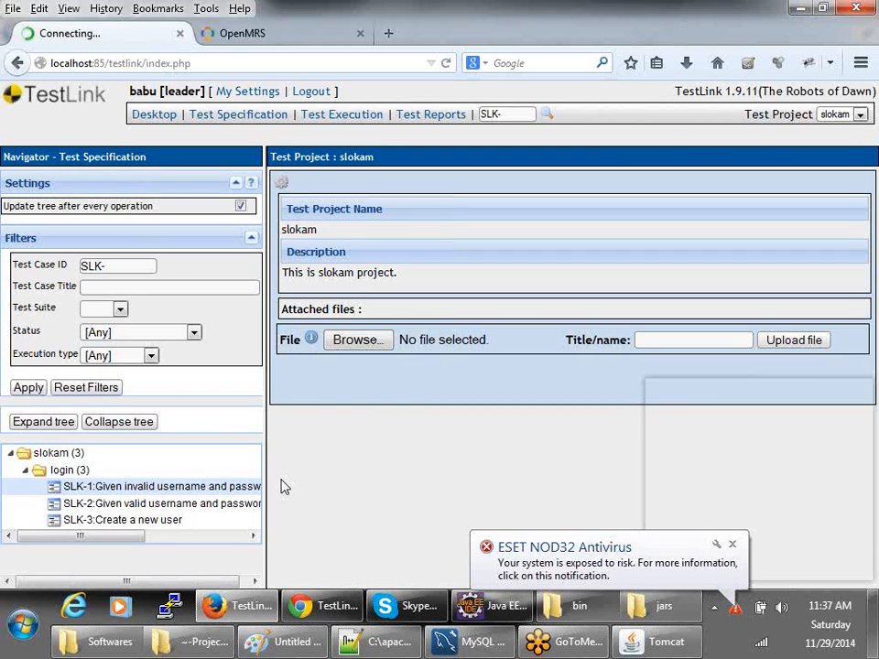
scroll(380, 371, "down", 3)
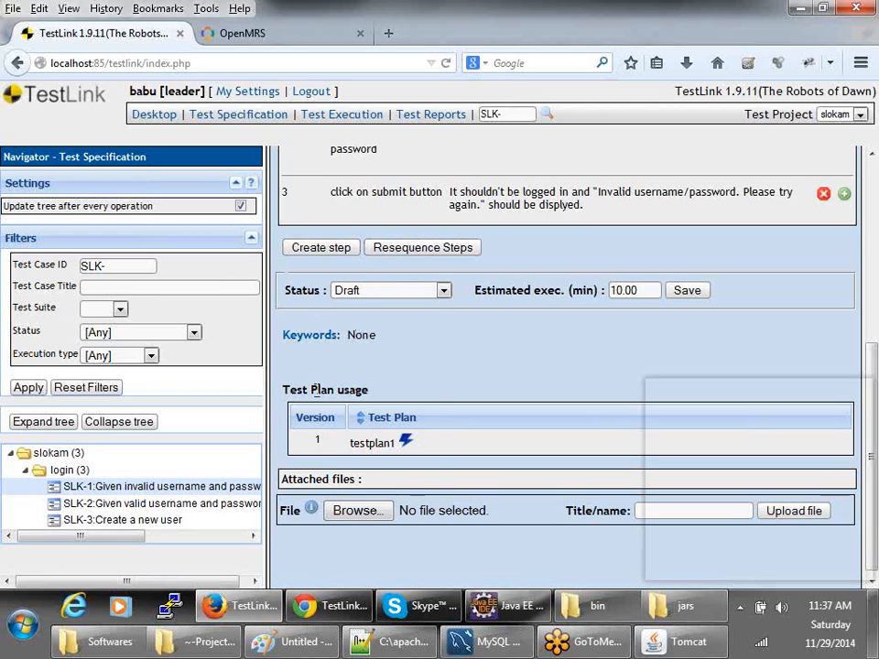
scroll(320, 392, "up", 5)
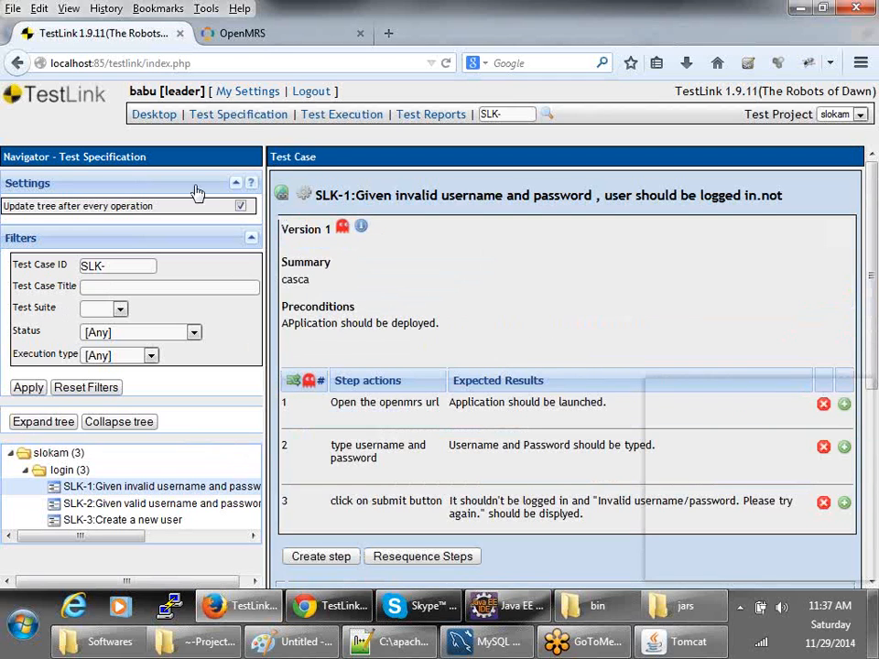
left_click(147, 117)
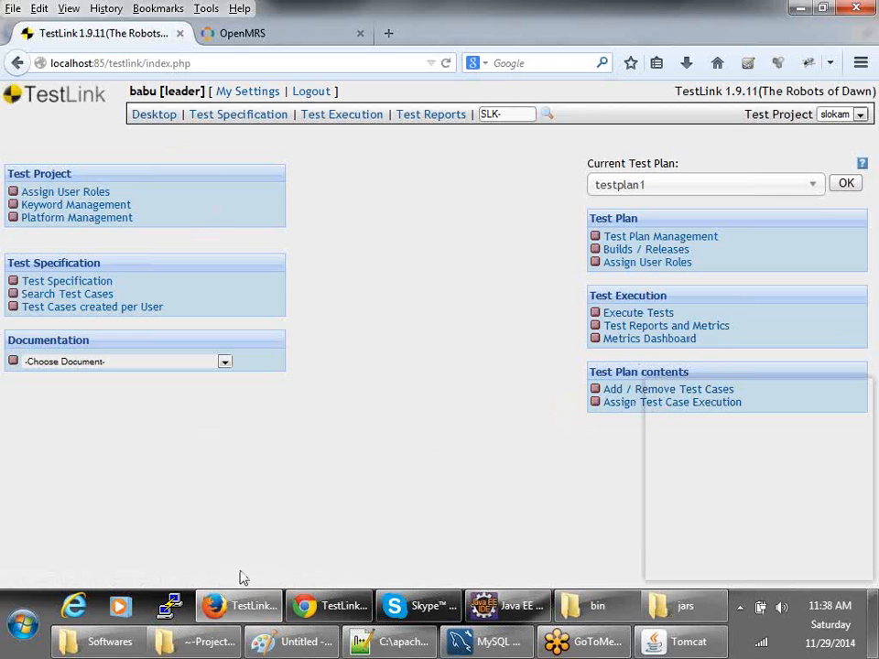
left_click(257, 608)
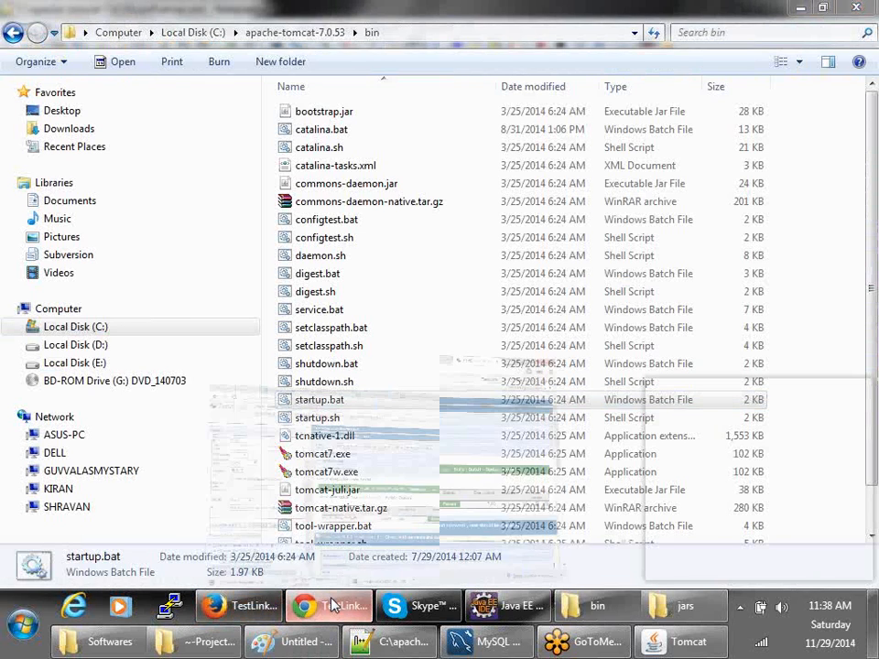
- In the senior tester's Chrome window, view the Failed Test Cases report, then return to Firefox
left_click(322, 607)
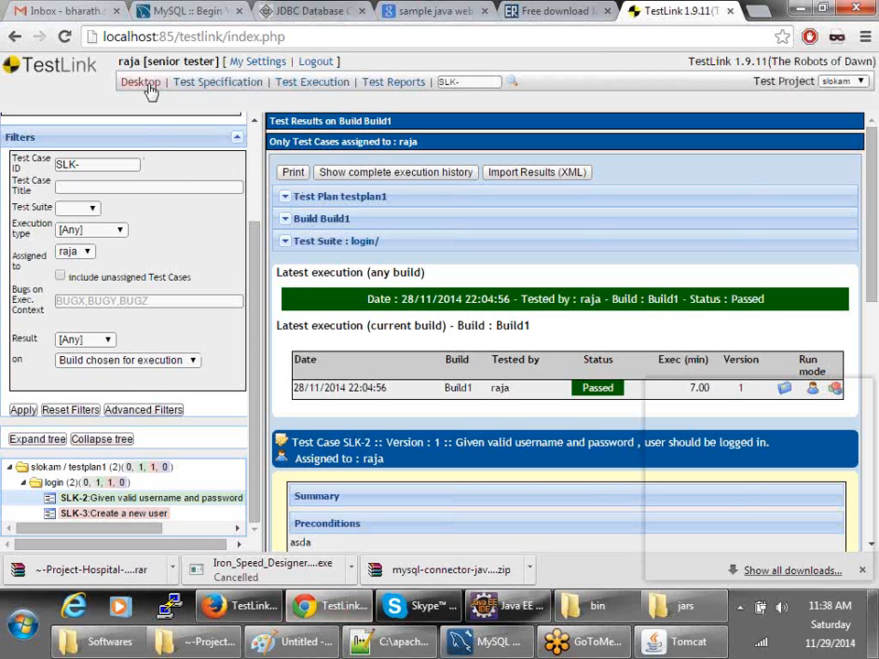
left_click(389, 83)
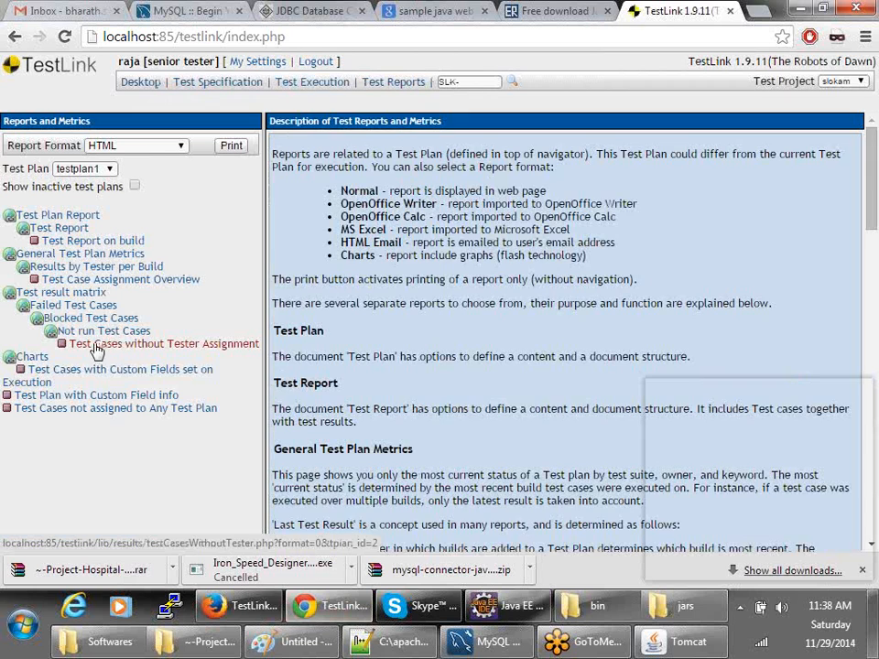
left_click(53, 307)
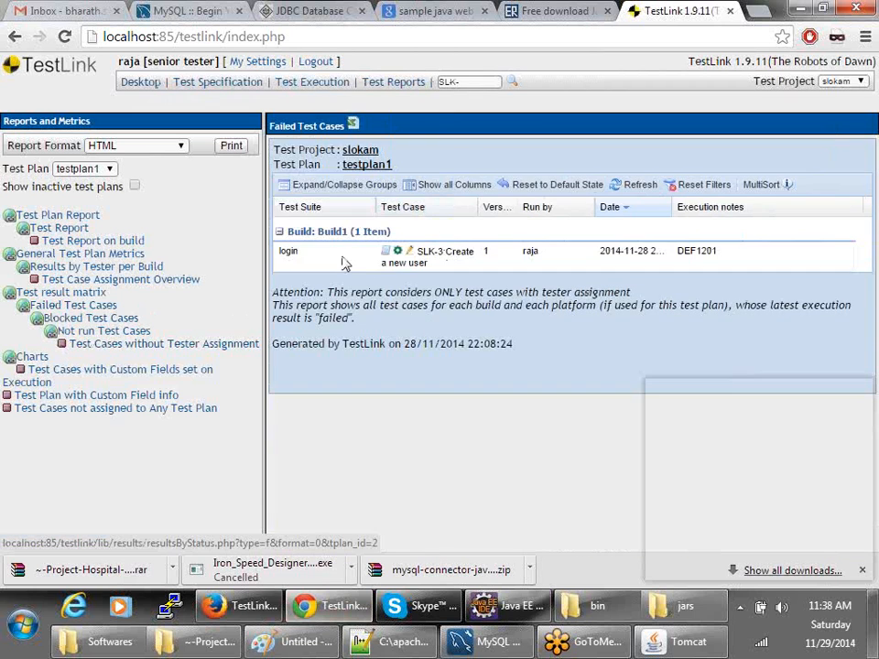
left_click(242, 604)
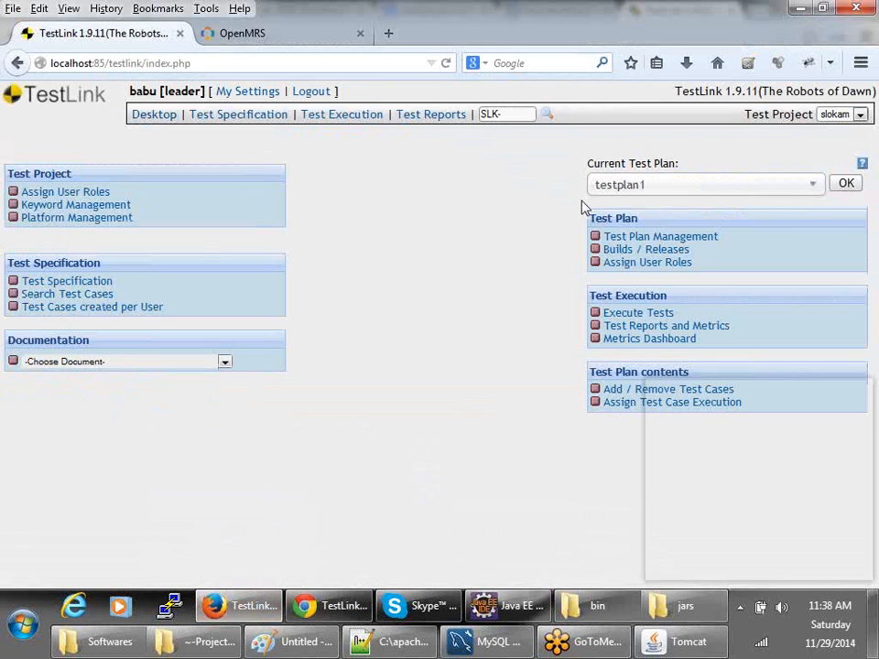
- Open and reload Execute Tests, then open SLK-1 for execution
left_click(635, 314)
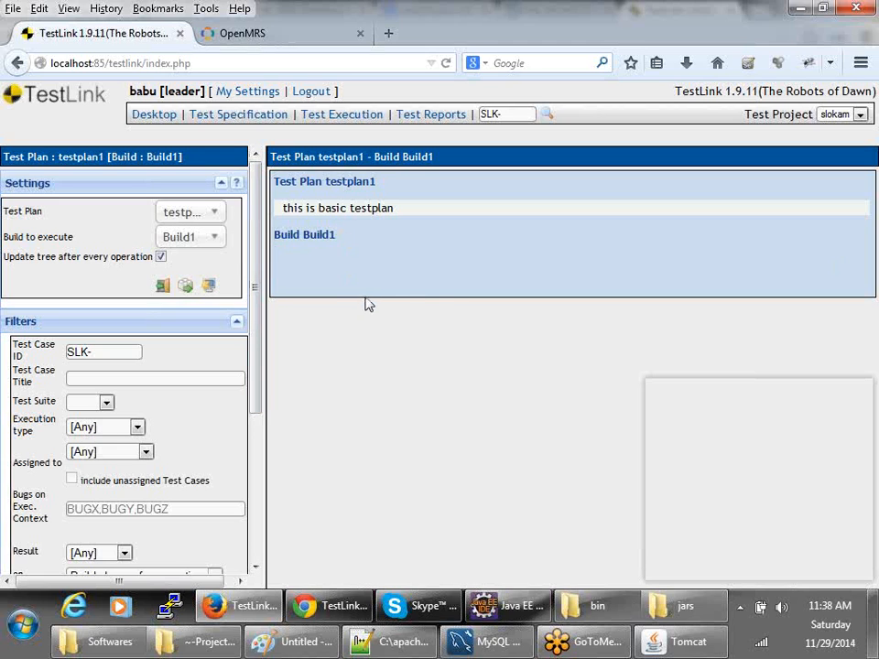
left_click(340, 114)
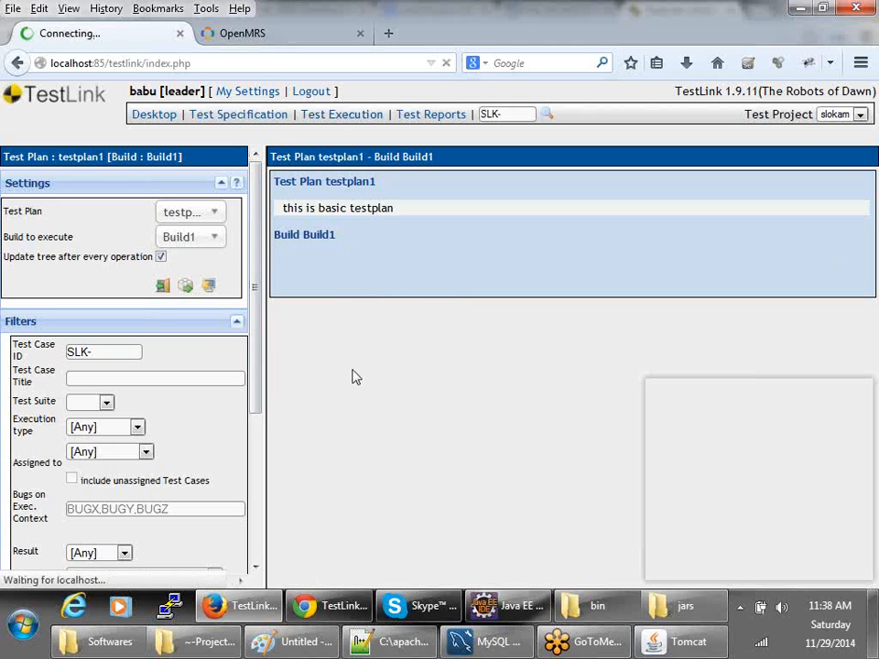
scroll(255, 488, "down", 4)
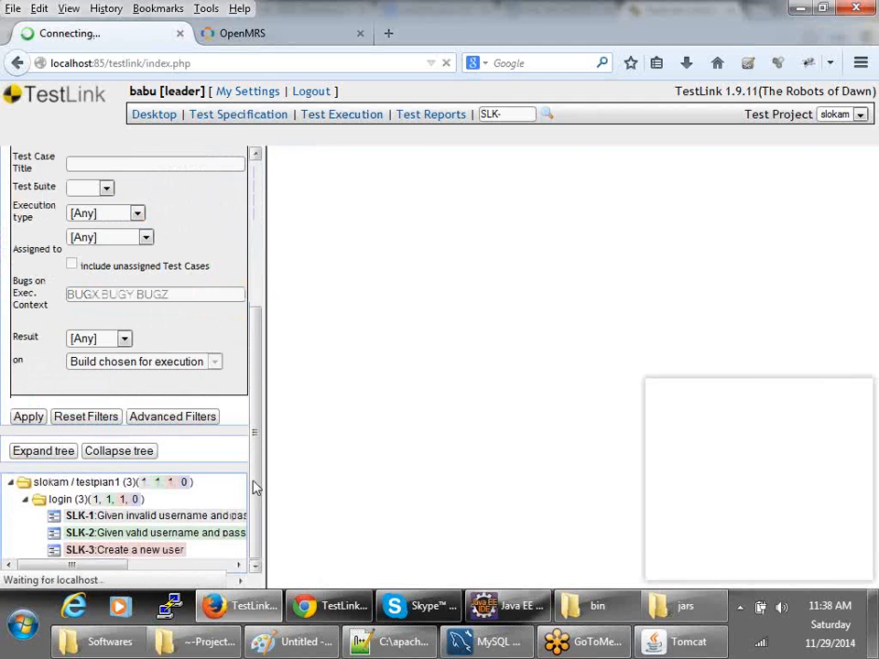
left_click(144, 524)
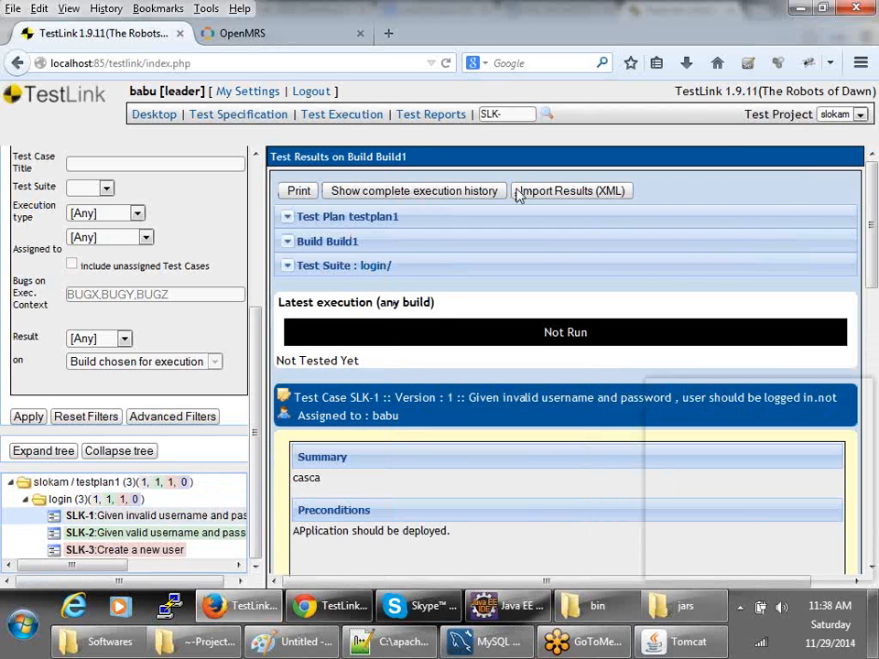
scroll(412, 431, "down", 5)
scroll(657, 340, "down", 4)
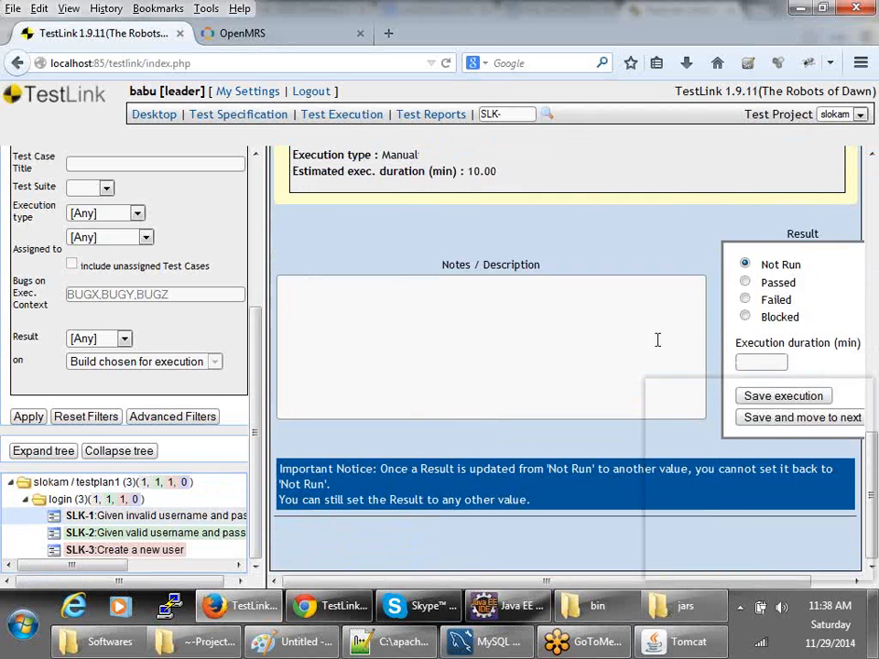
scroll(826, 300, "up", 5)
- Mark steps 1–2 Passed and step 3 Failed, set overall Failed, and save
left_click(819, 272)
left_click(806, 301)
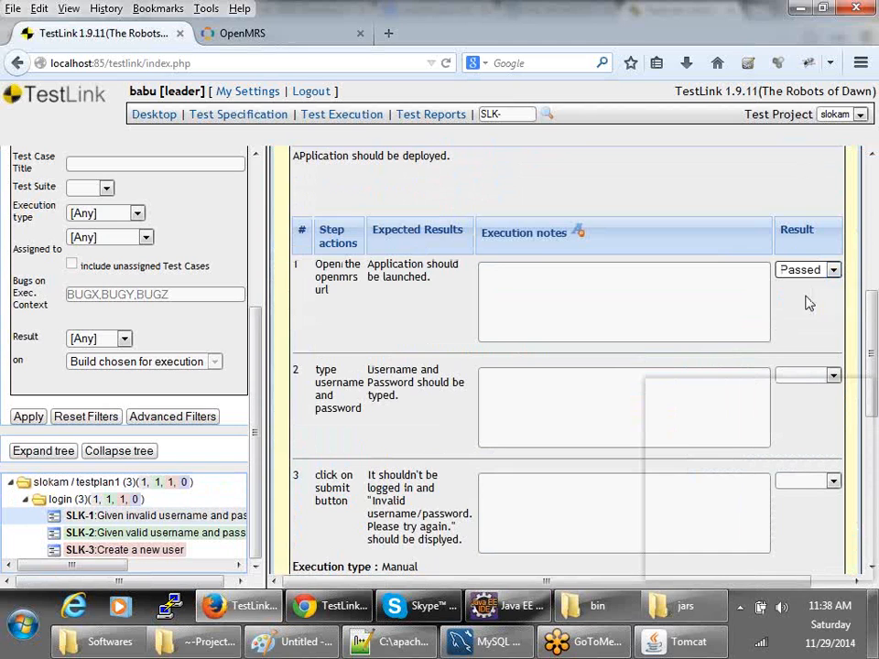
left_click(795, 376)
left_click(799, 403)
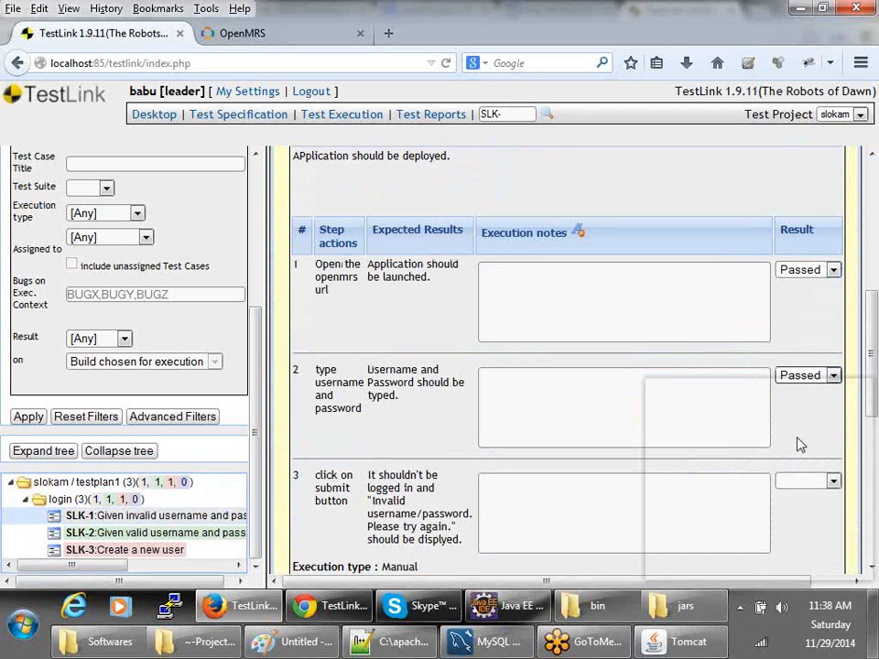
scroll(796, 443, "down", 2)
left_click(804, 378)
left_click(798, 424)
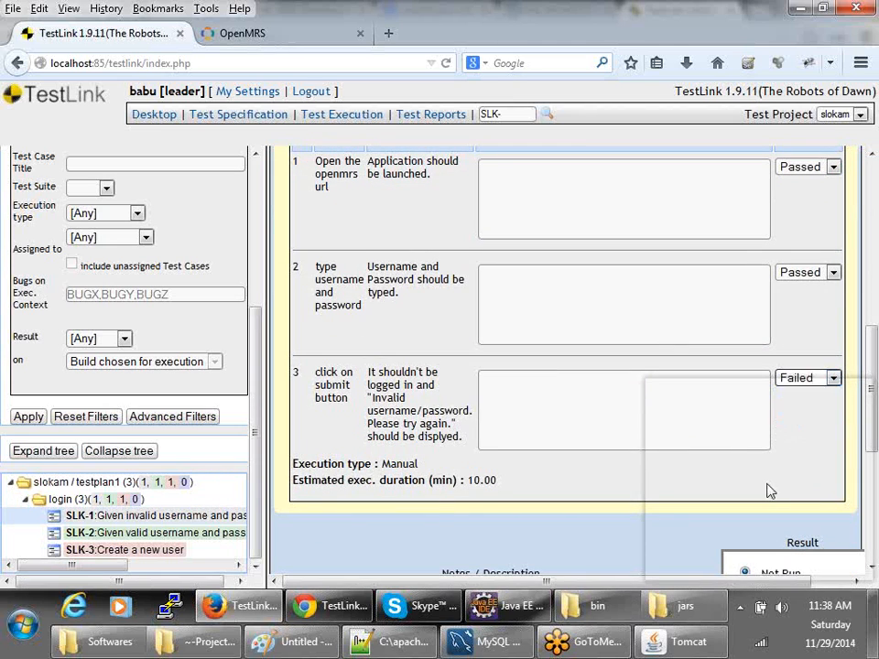
scroll(769, 490, "down", 3)
left_click(745, 300)
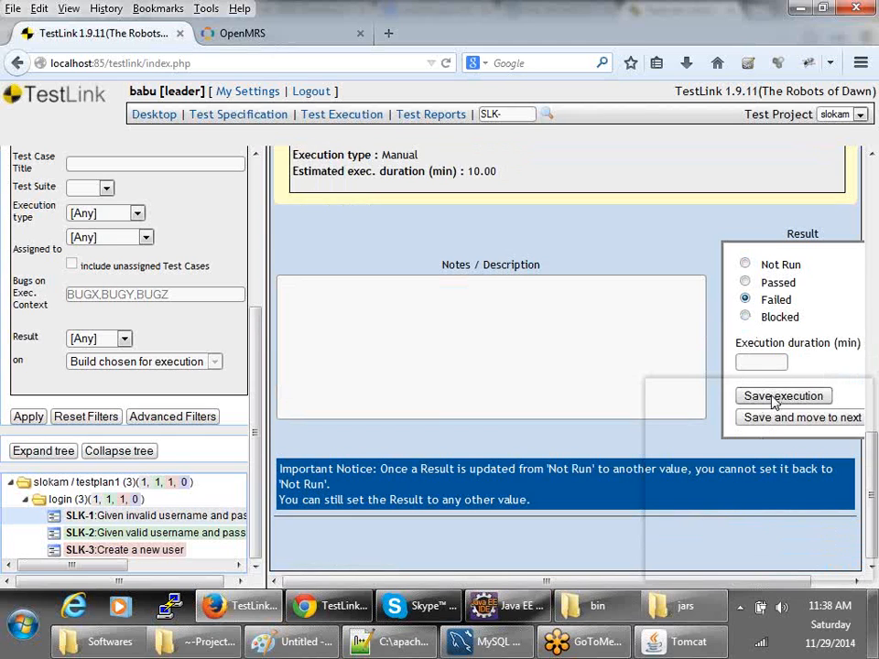
left_click(772, 399)
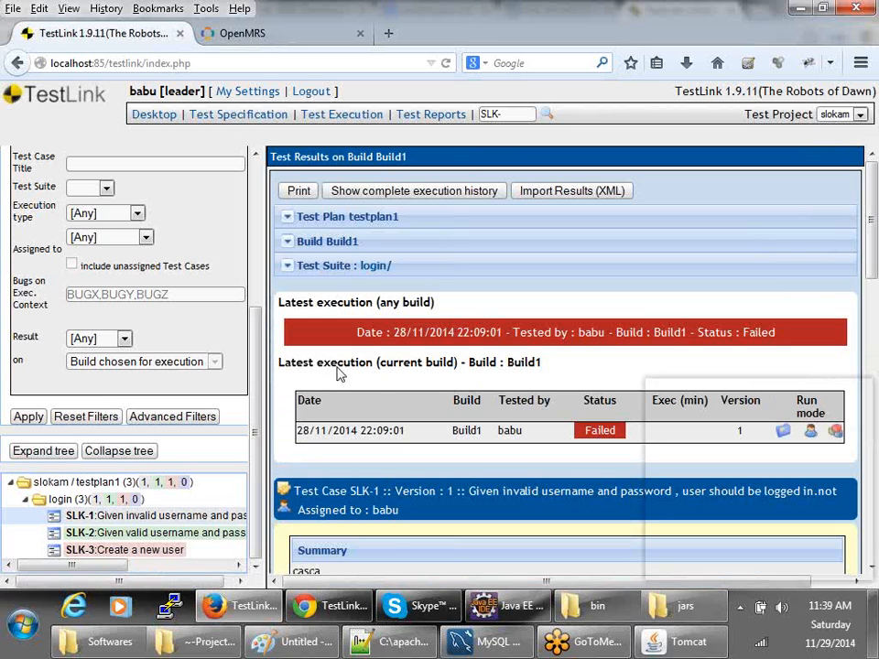
- Refresh the Failed Test Cases report in the senior tester's window, then return to the leader's window
left_click(312, 605)
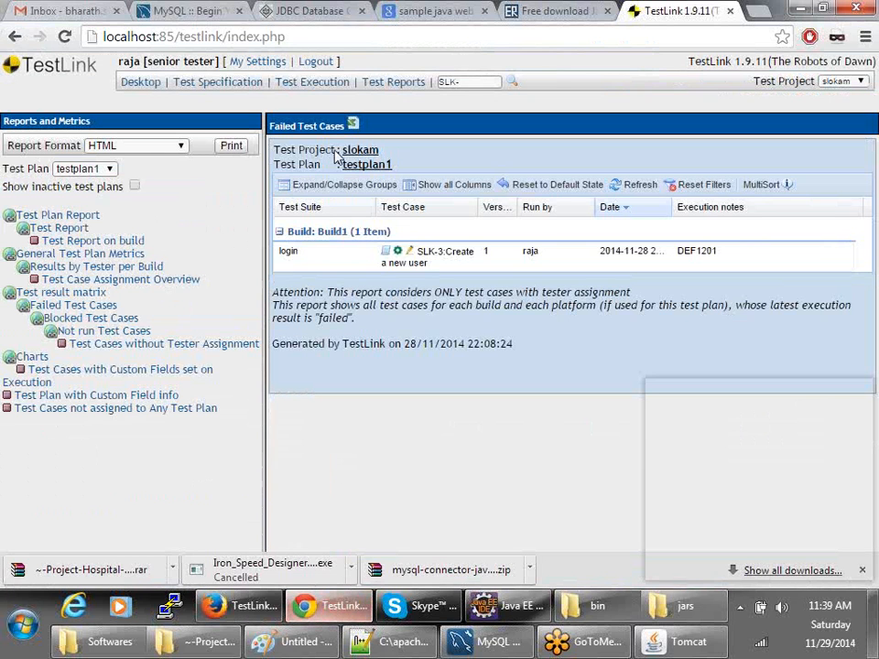
left_click_drag(142, 61, 96, 46)
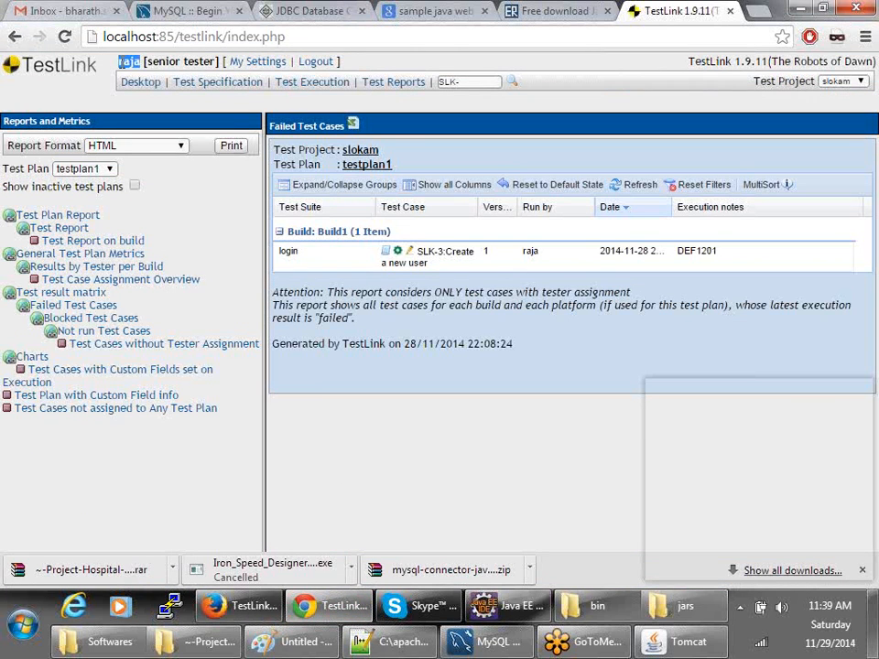
left_click(92, 306)
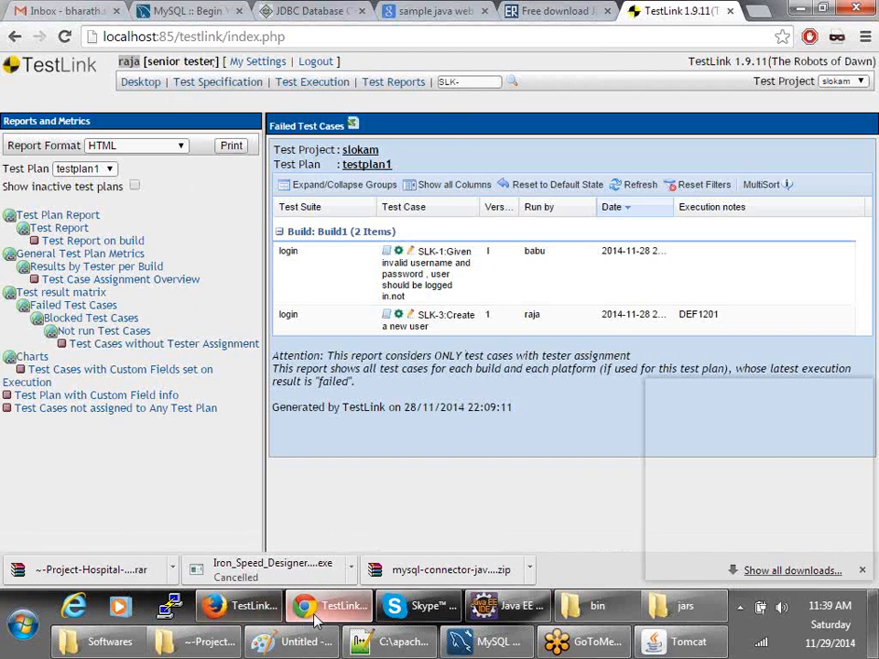
left_click(273, 622)
scroll(173, 514, "down", 4)
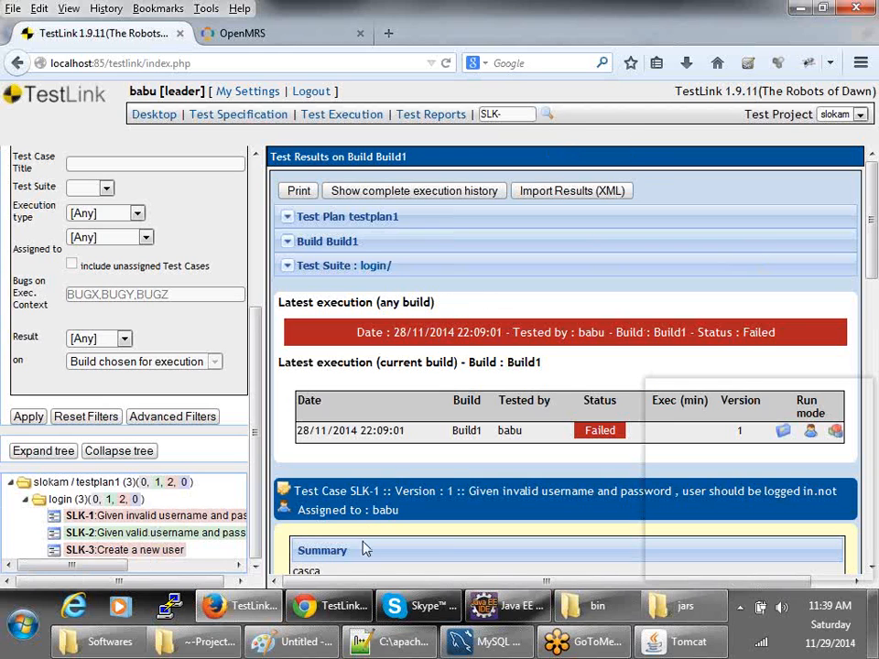
mouse_move(312, 623)
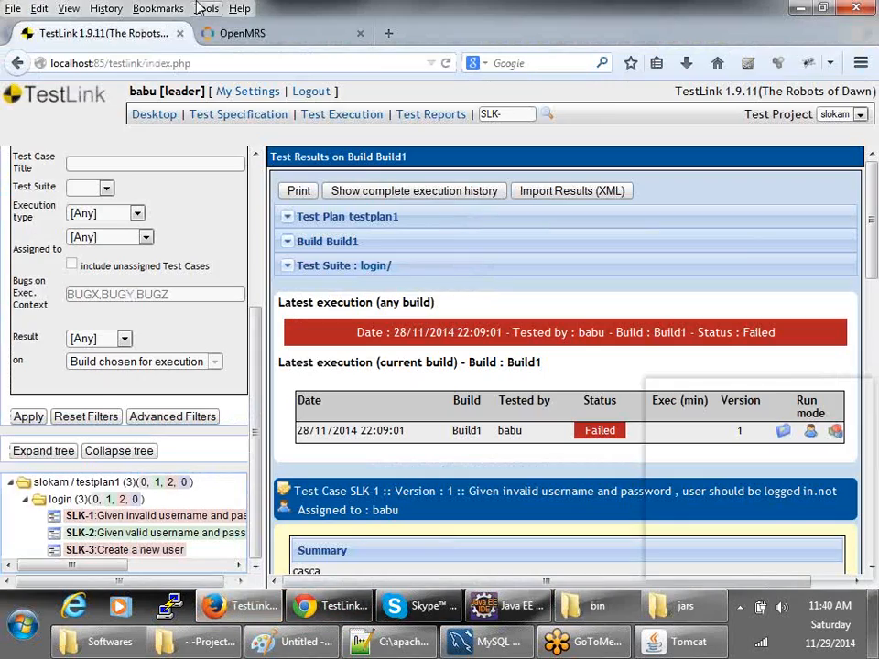
- Fill in the new user's given, middle and family names on the OpenMRS user form
left_click(204, 8)
left_click(203, 8)
left_click(293, 38)
scroll(294, 418, "down", 4)
scroll(294, 426, "up", 4)
type("fas")
left_click(156, 281)
type("asda")
left_click(160, 308)
type("asda")
- Set gender to Male, enter a username and a 4-character password, and save the user
left_click(117, 332)
scroll(211, 367, "down", 1)
left_click(201, 315)
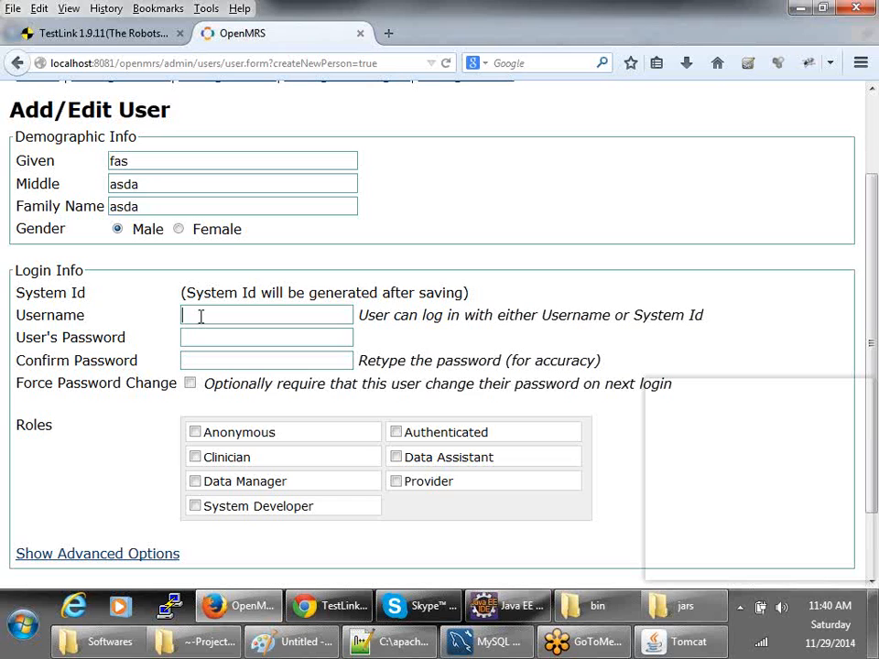
type("adas")
left_click(196, 335)
type("asda")
left_click(196, 360)
type("asda")
scroll(253, 448, "down", 2)
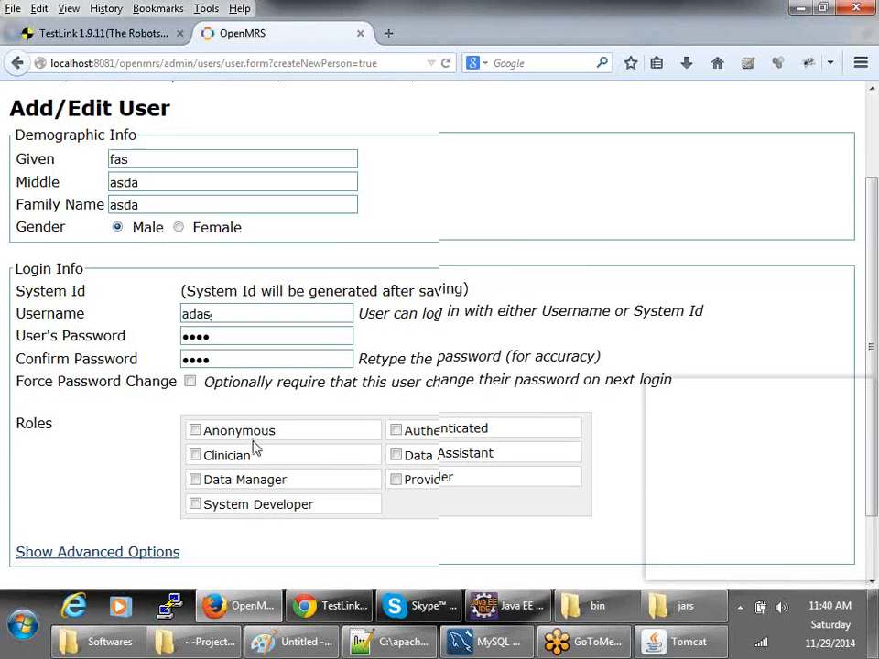
left_click(74, 536)
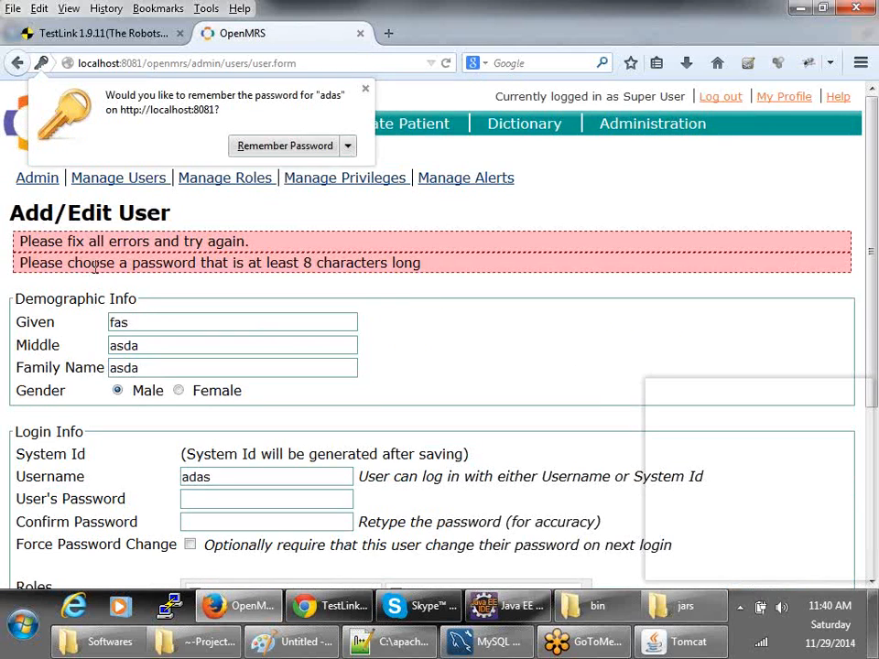
- Highlight the minimum 8-character password error message, then minimize the browser
triple_click(335, 263)
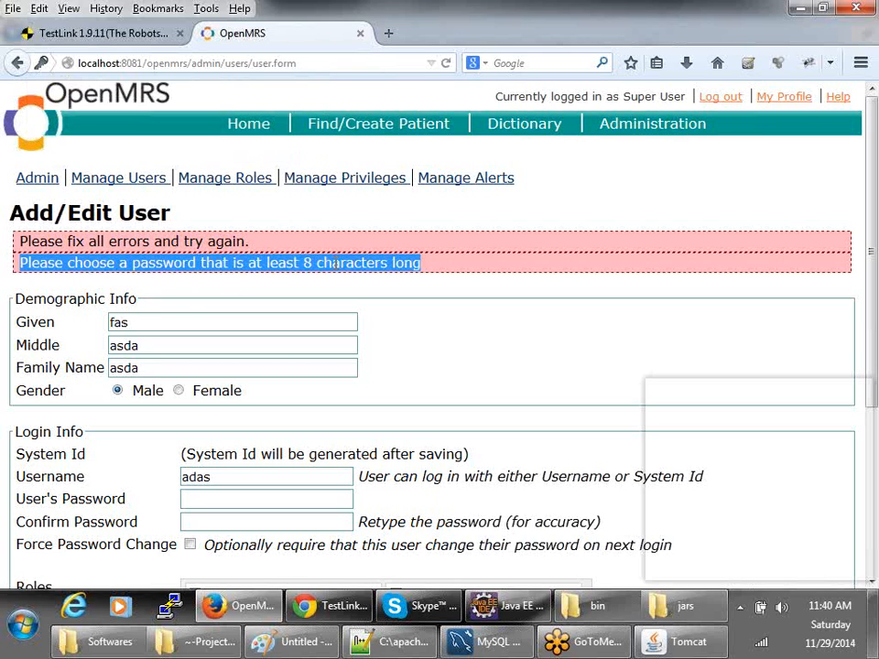
scroll(358, 262, "down", 2)
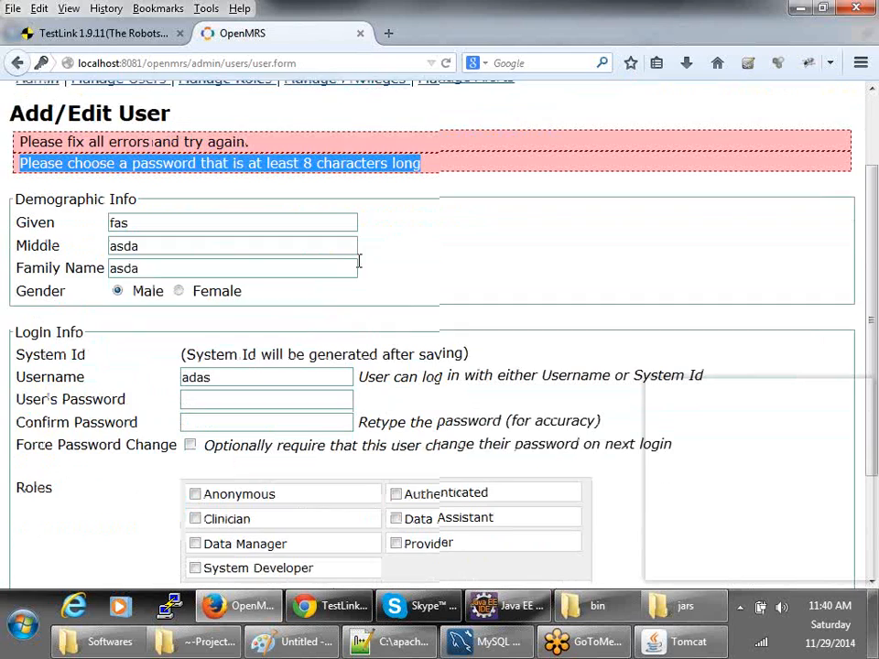
left_click(239, 396)
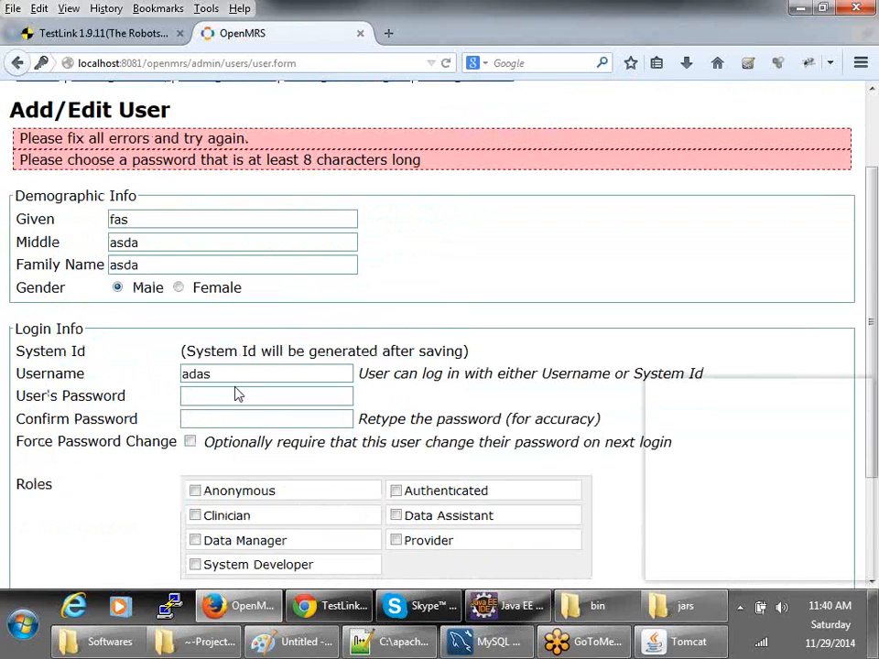
scroll(205, 343, "up", 2)
triple_click(161, 264)
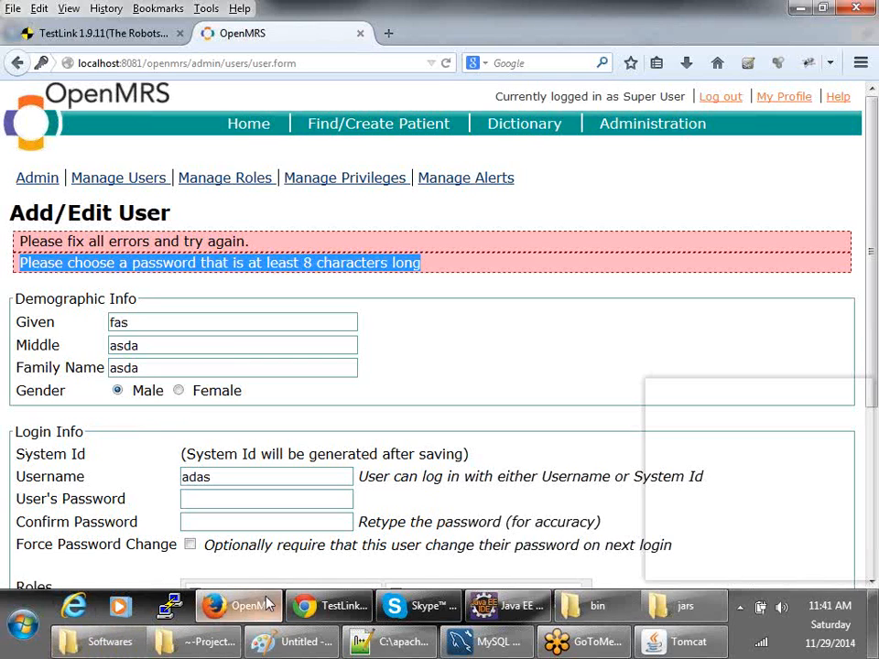
mouse_move(268, 593)
left_click(243, 620)
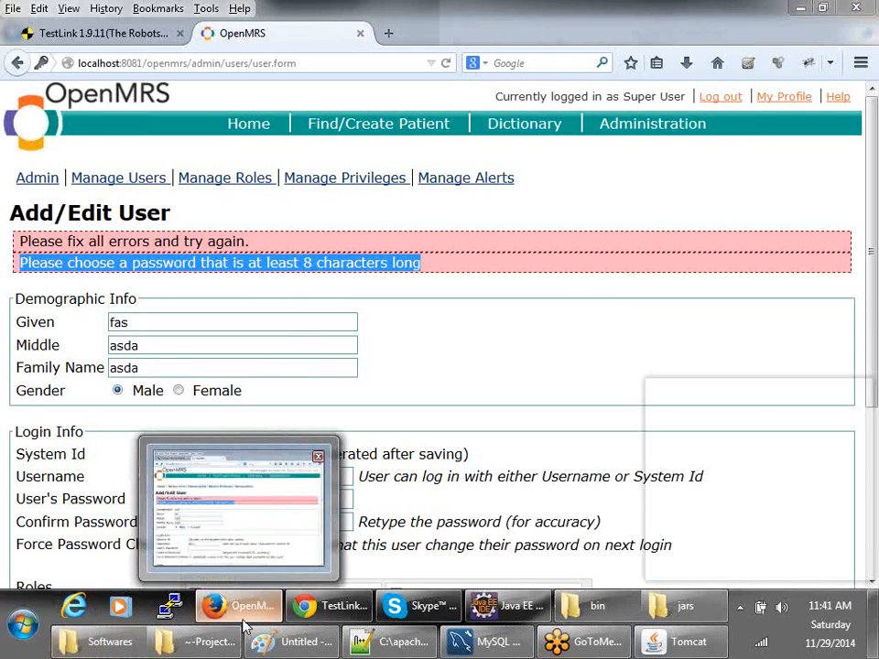
- Restore the browser and go to the Google homepage in a new tab
left_click(242, 606)
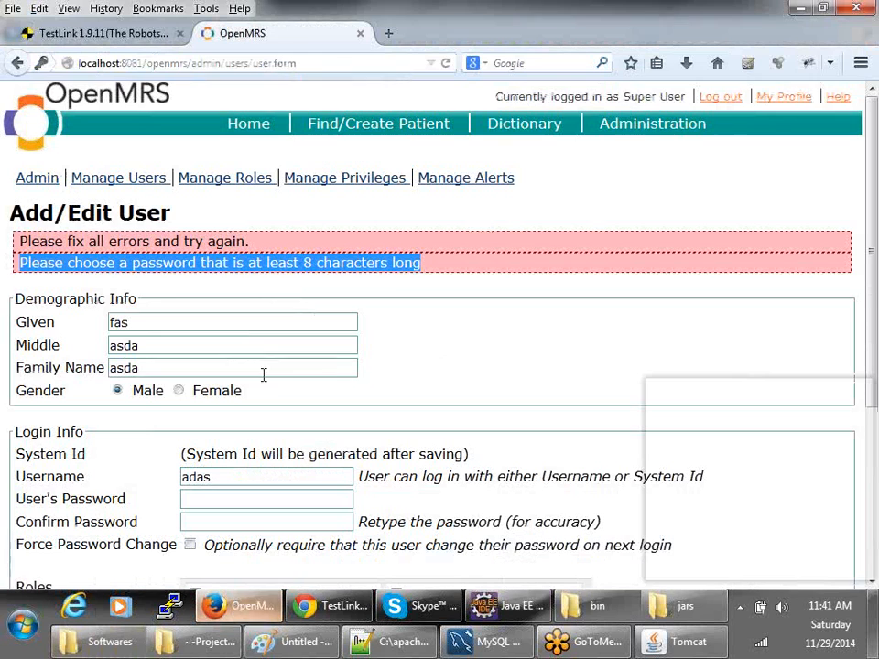
left_click(391, 34)
type("google.com/")
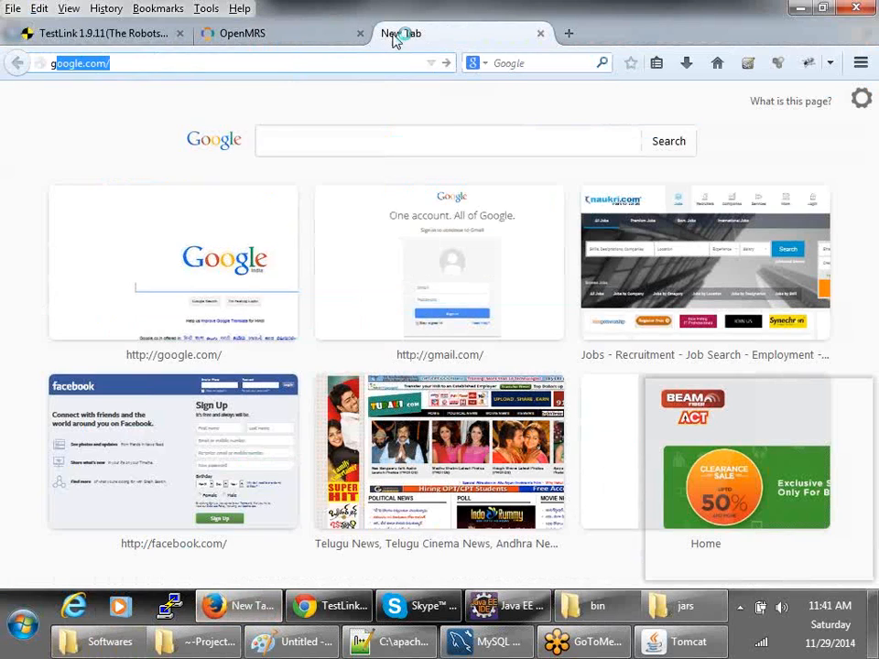
key("Return")
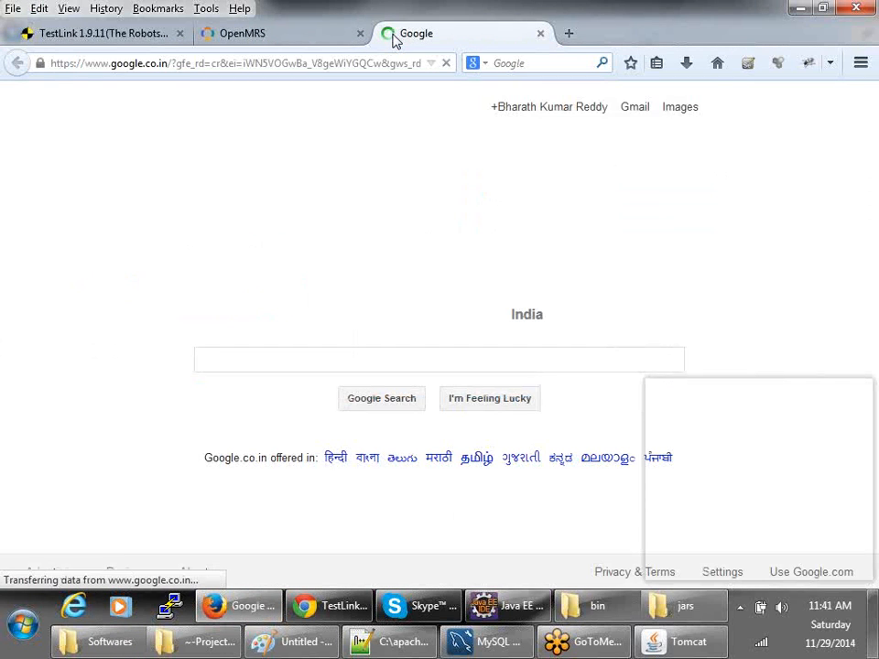
- Search 'bugzilla online demo' and open the Landfill Bugzilla Test Server result in a new tab
left_click(312, 357)
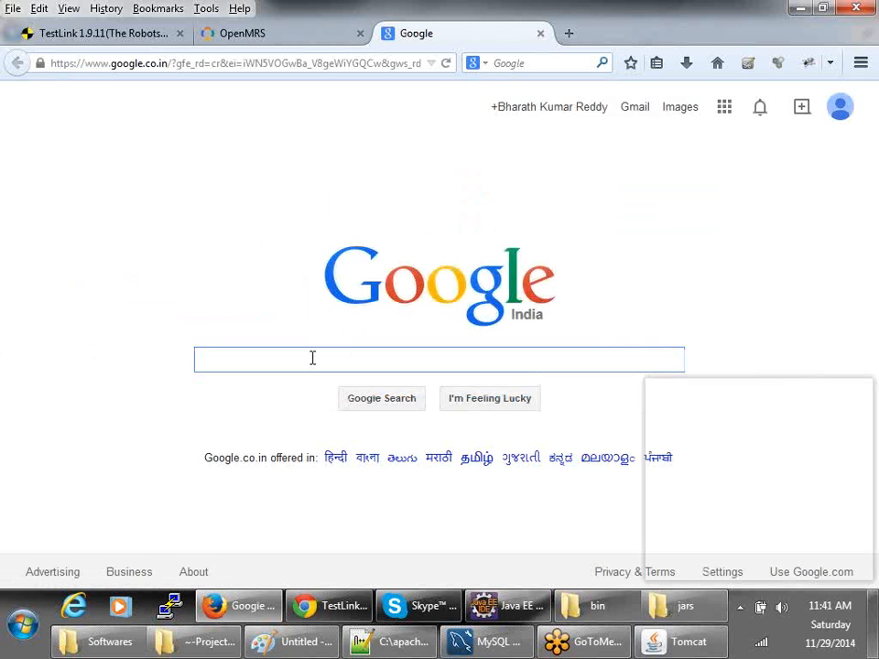
type("bugz")
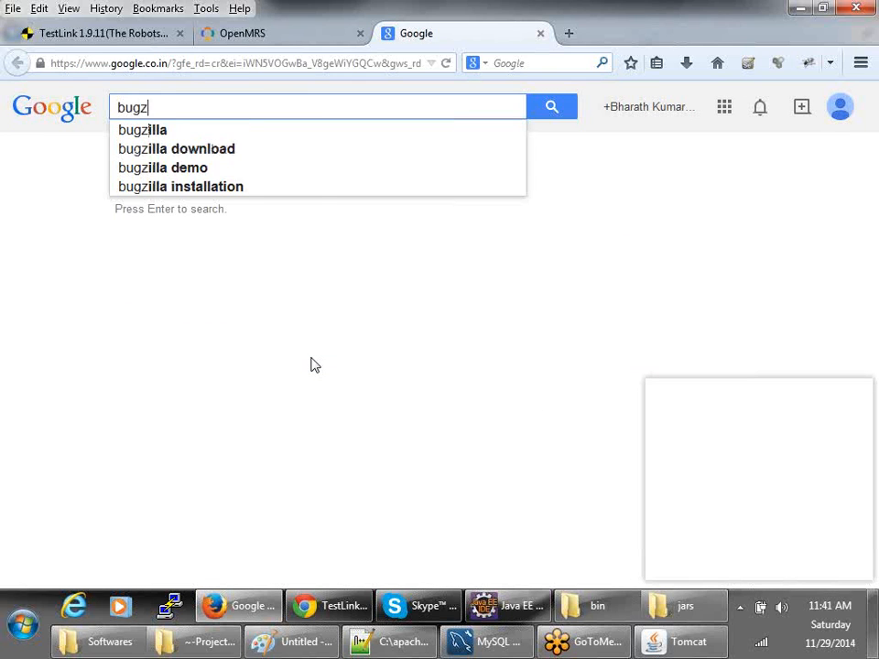
type("illa on")
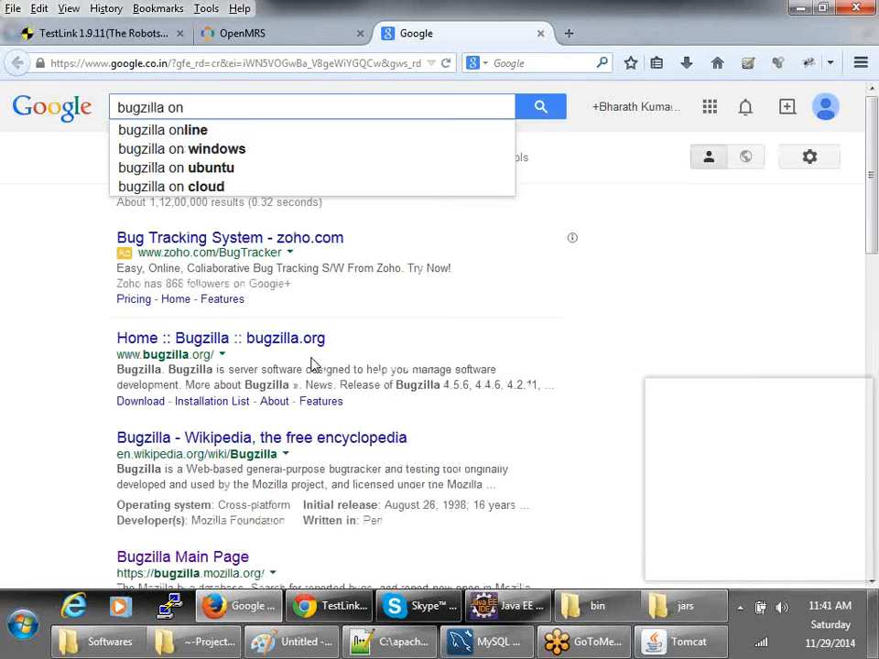
type("line dem")
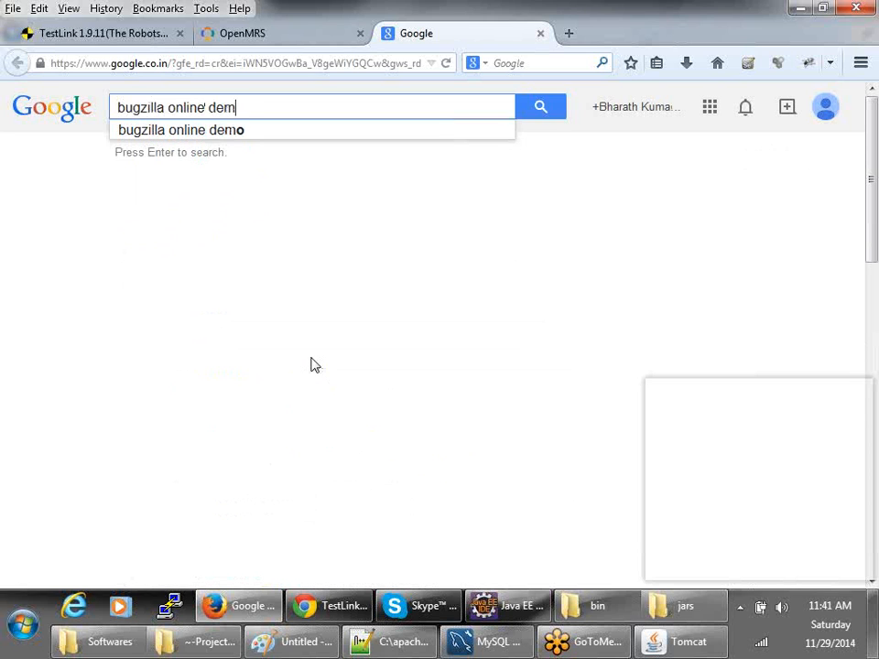
type("o")
key("Return")
right_click(264, 238)
left_click(266, 249)
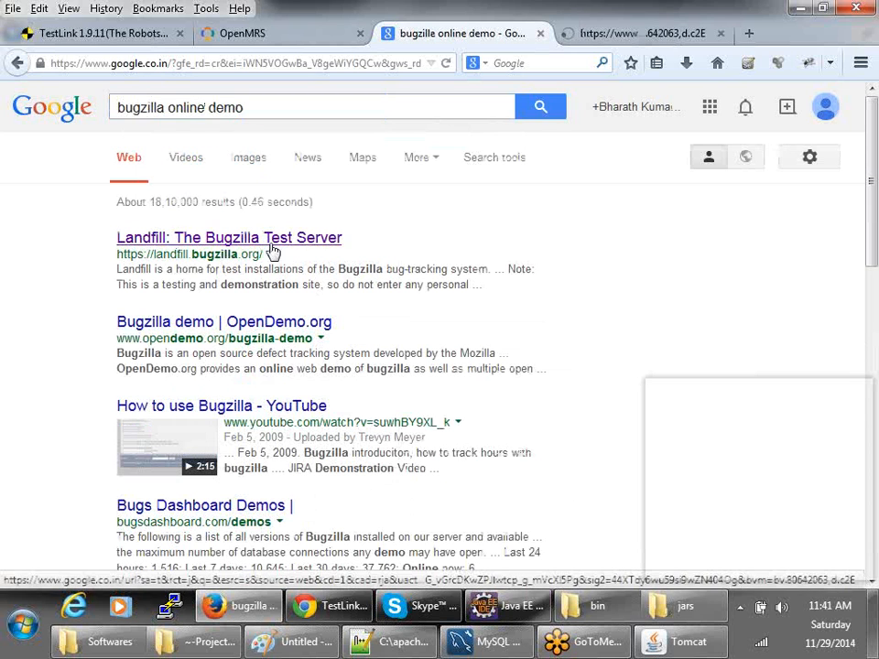
left_click(643, 34)
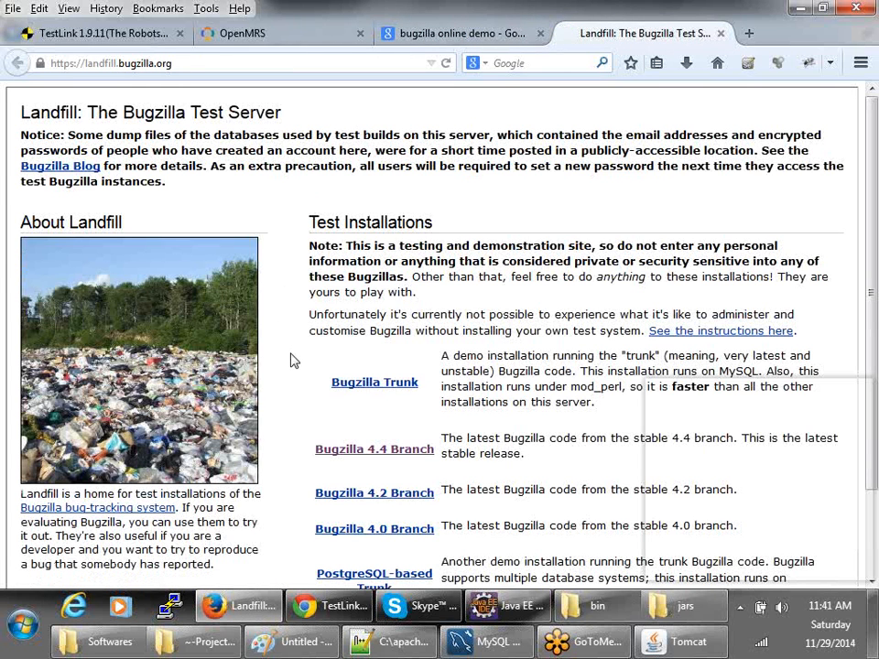
- Open the Bugzilla 4.4 Branch test installation's new-account page
scroll(290, 386, "down", 2)
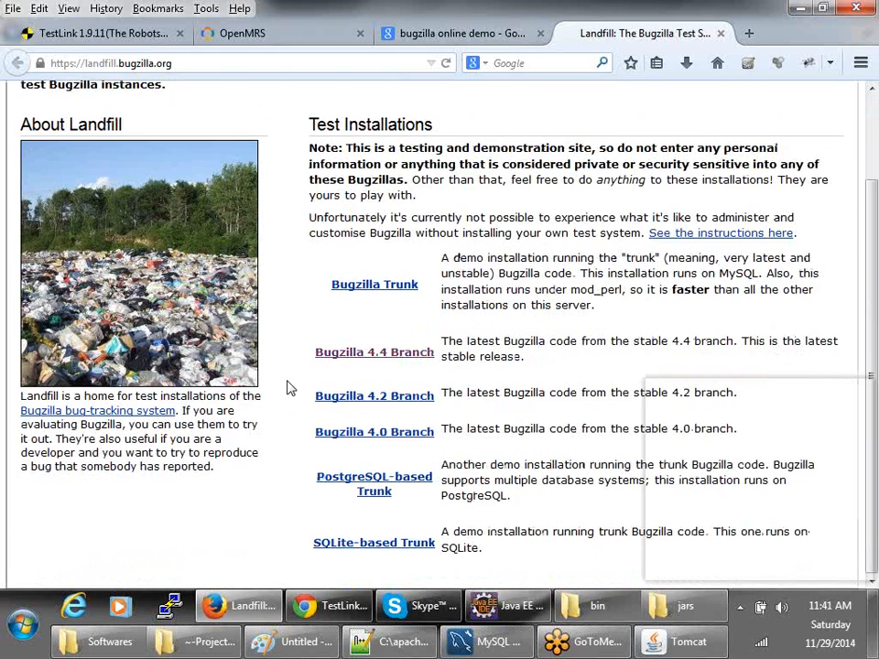
left_click(396, 357)
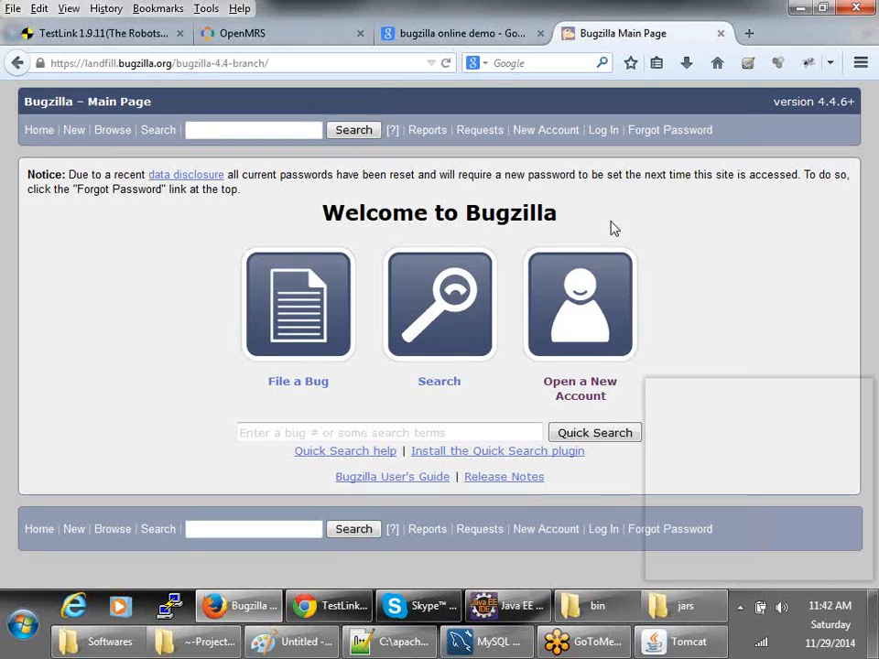
left_click(579, 401)
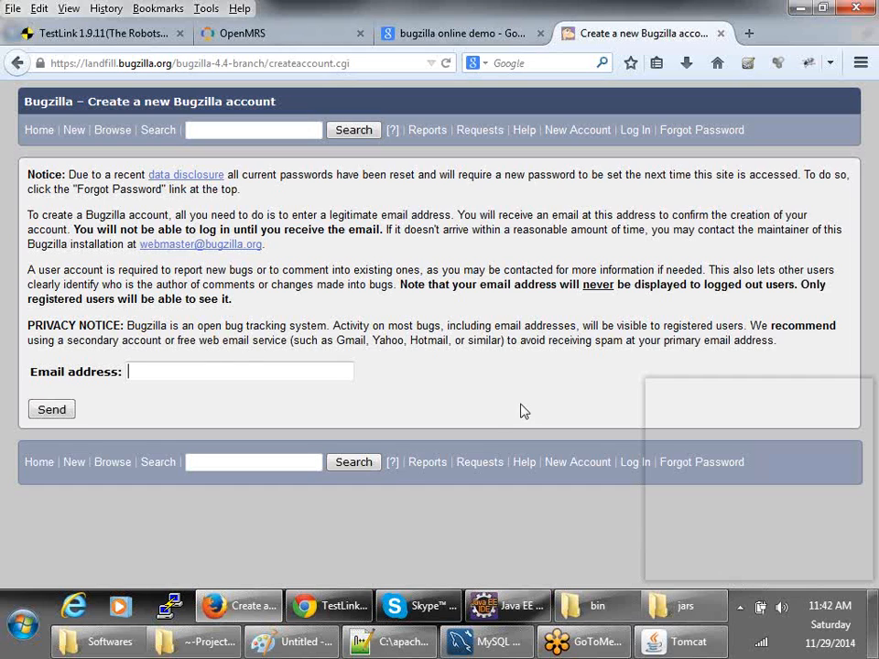
- Submit the account request with the user's Gmail address, then bring up the Gmail inbox
left_click(210, 371)
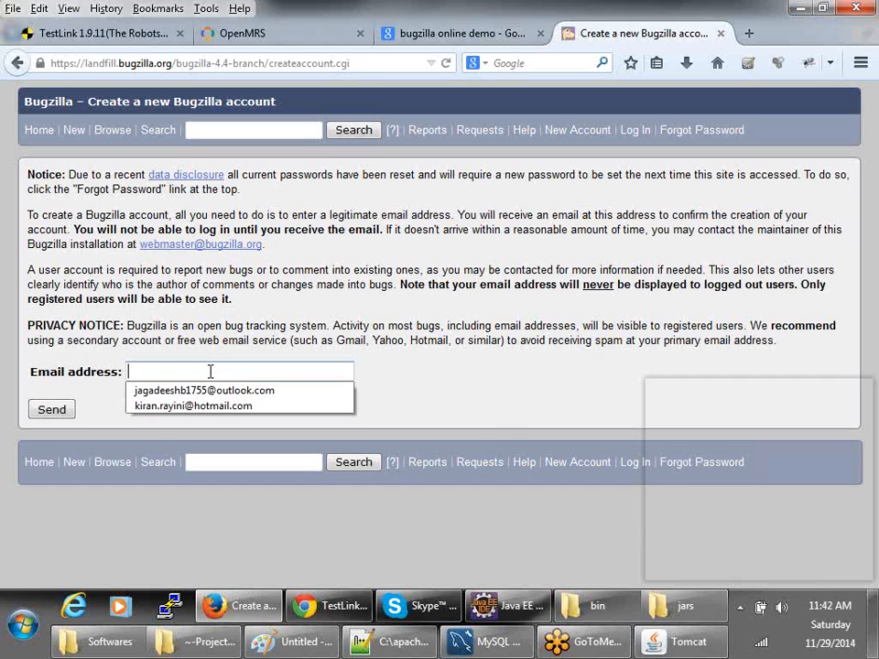
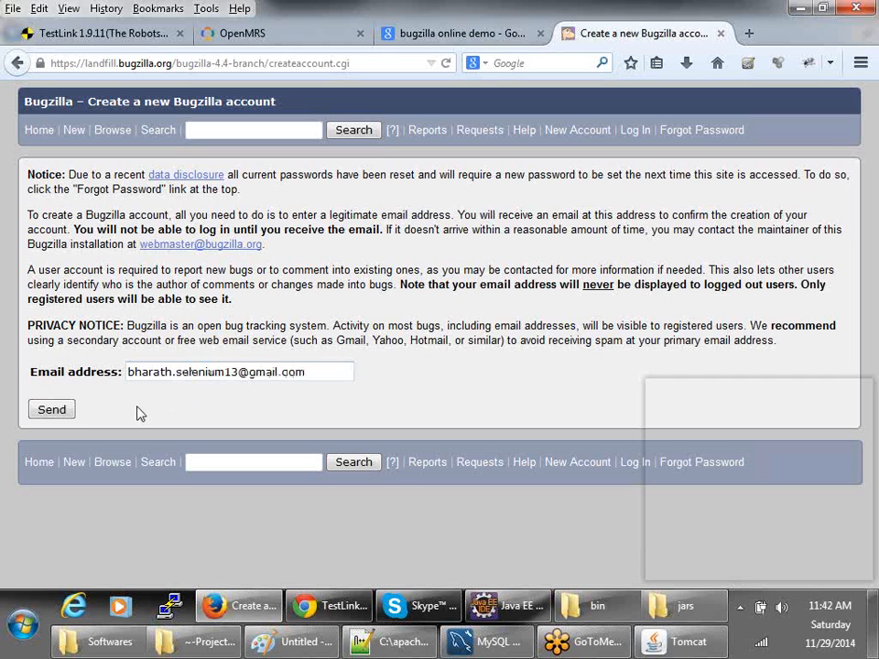
left_click(41, 409)
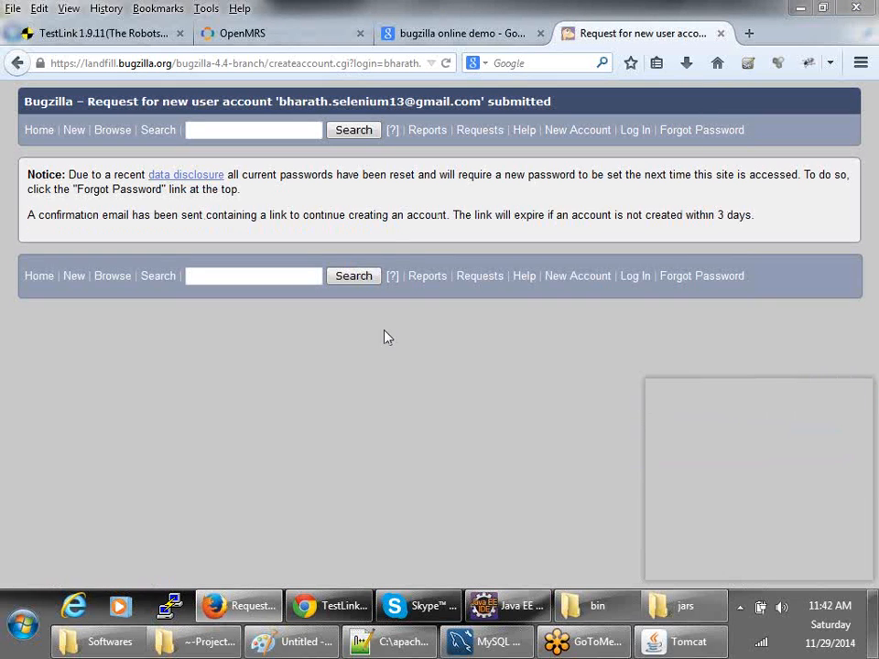
left_click_drag(169, 101, 551, 100)
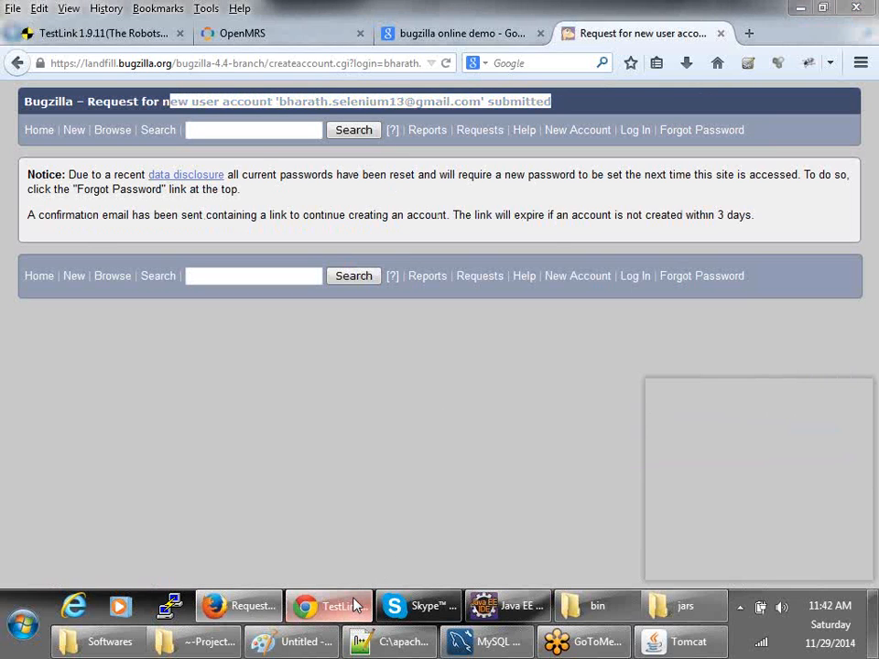
left_click(355, 606)
left_click(36, 11)
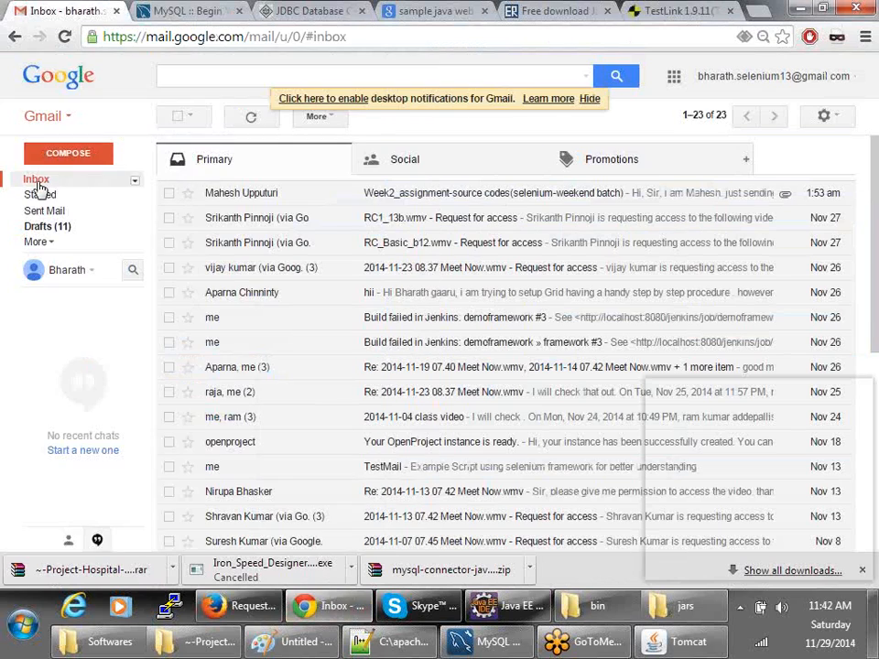
- Refresh Gmail, open the 'Bugzilla: confirm account creation' email and follow its link
left_click(37, 182)
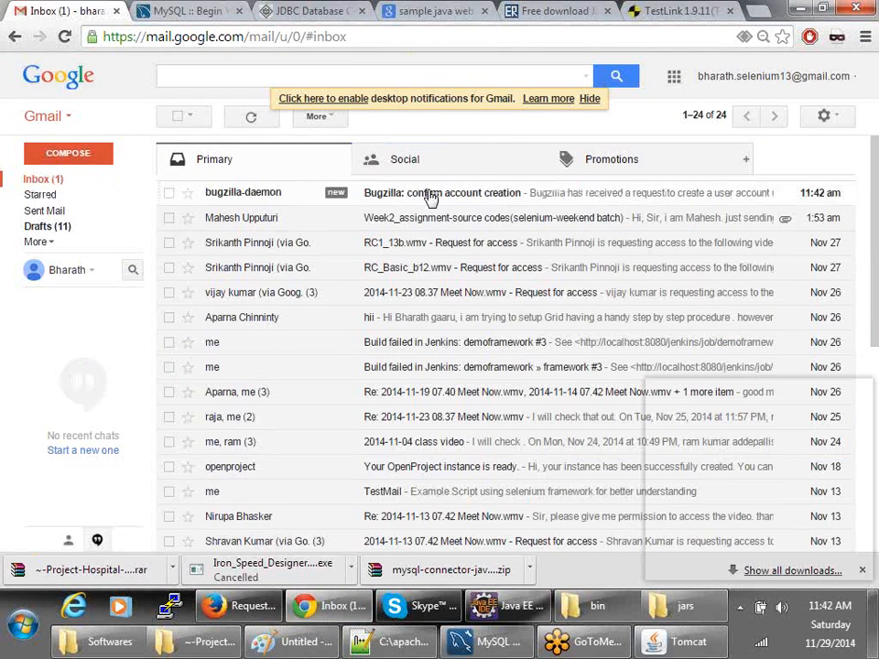
left_click(431, 198)
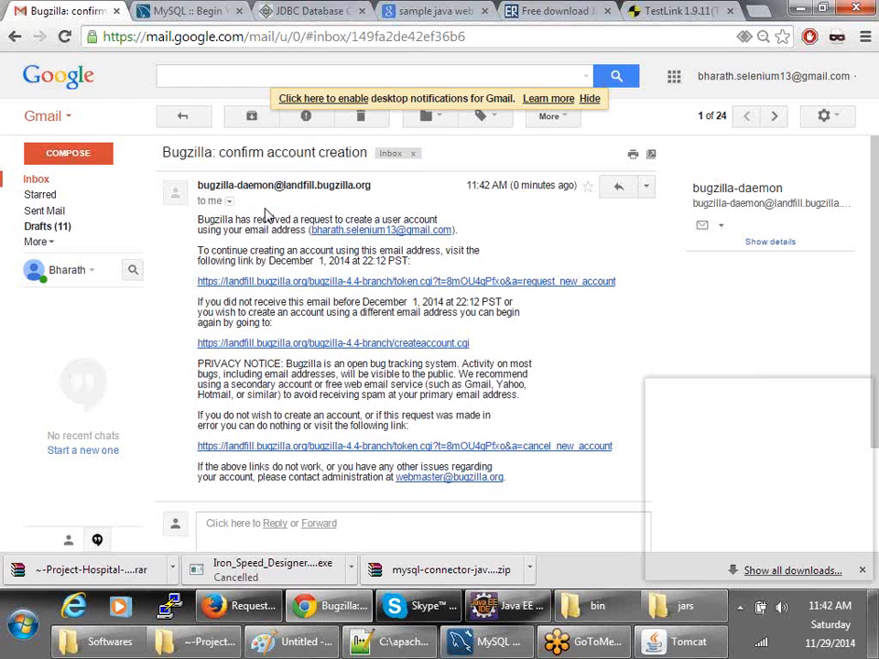
key("alt+Tab")
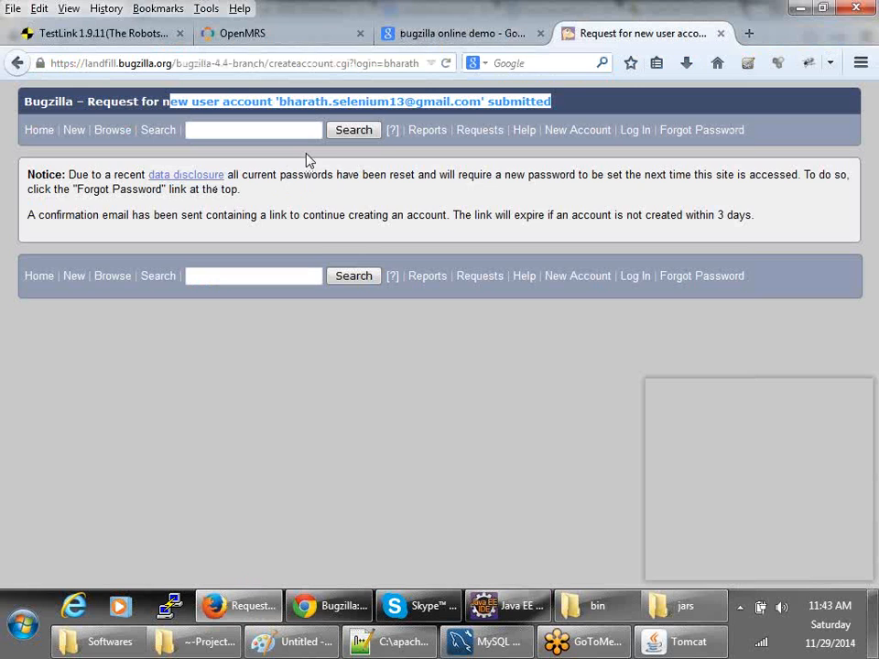
key("alt+Tab")
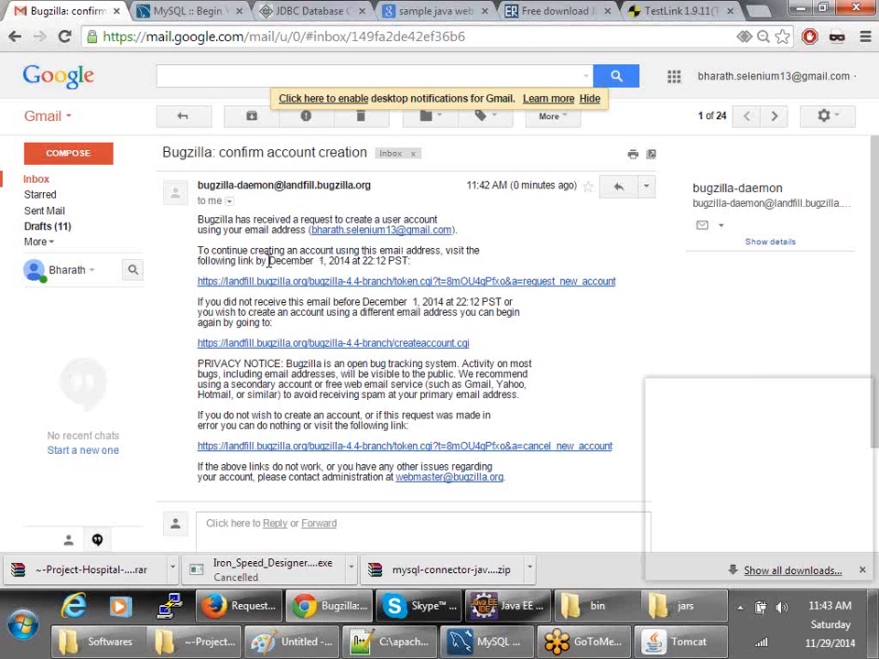
left_click(291, 288)
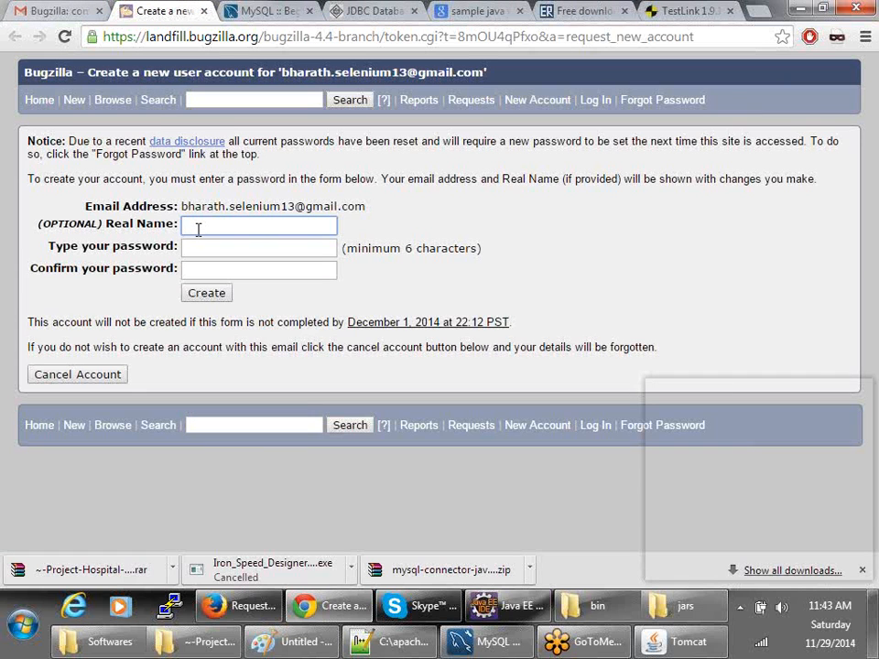
- Enter a real name with mismatched passwords and submit, getting a password error
key("Tab")
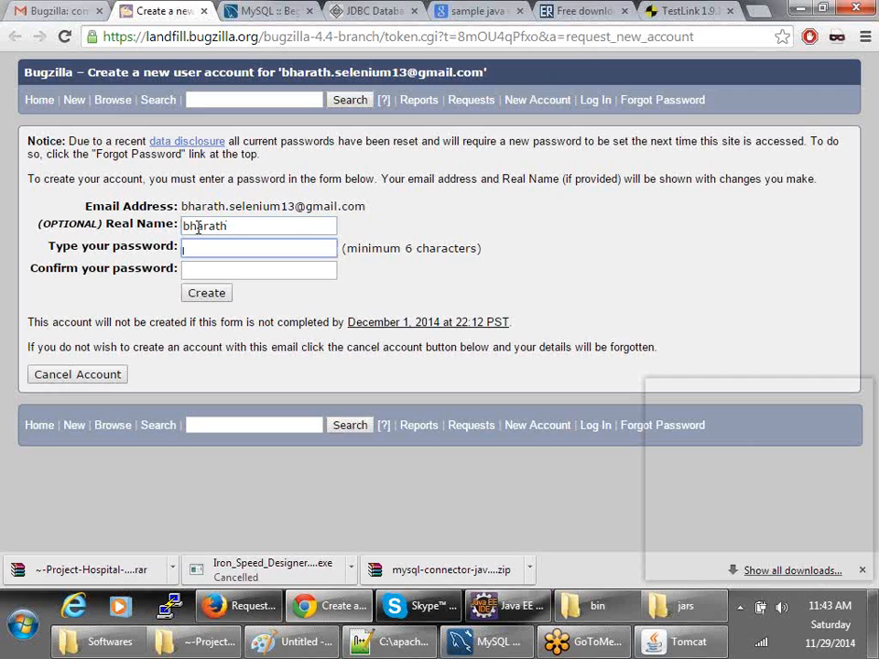
key("Tab")
left_click(198, 227)
type("3")
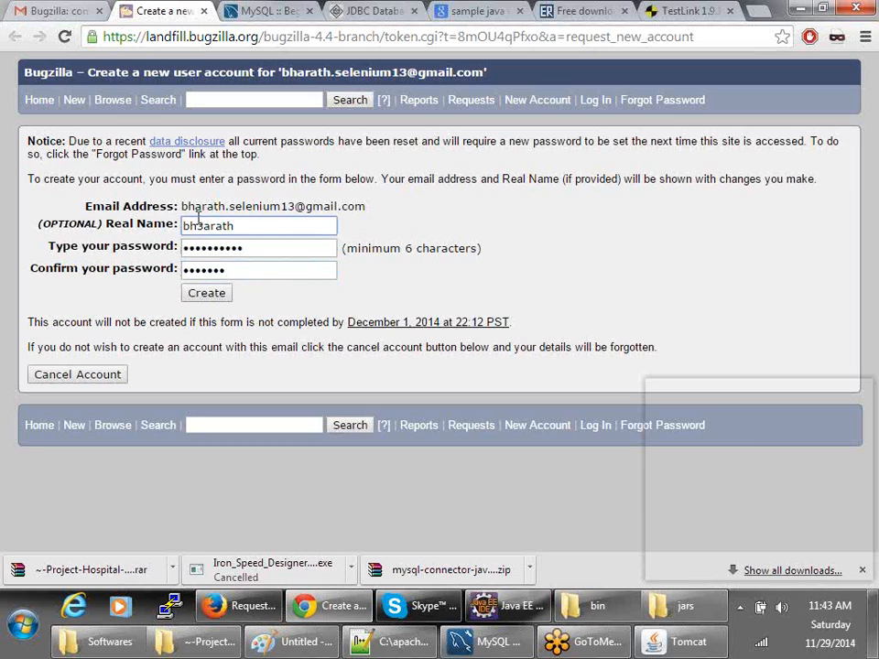
left_click(206, 294)
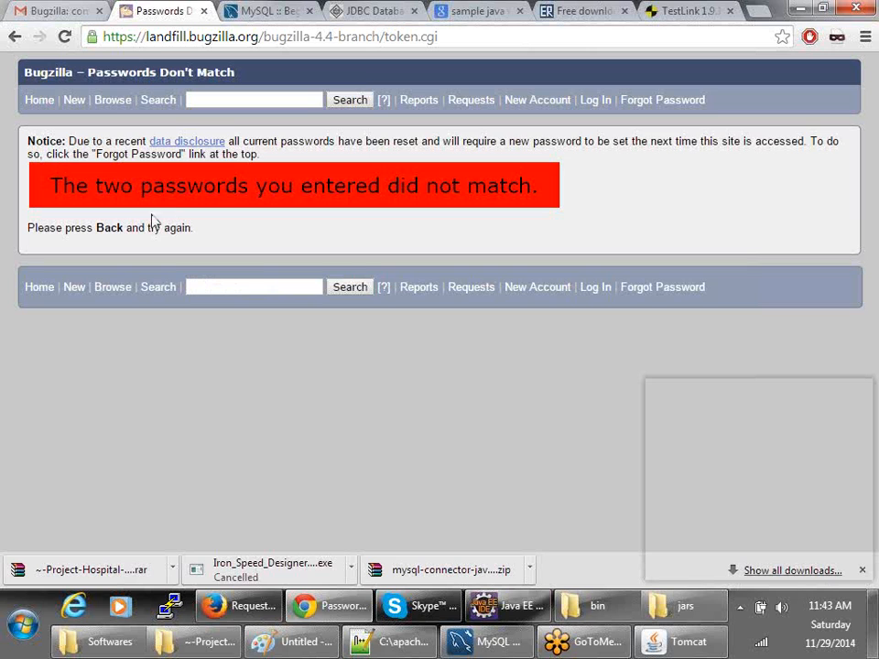
- Go back, correct the real name, enter matching passwords and create the account
left_click(15, 36)
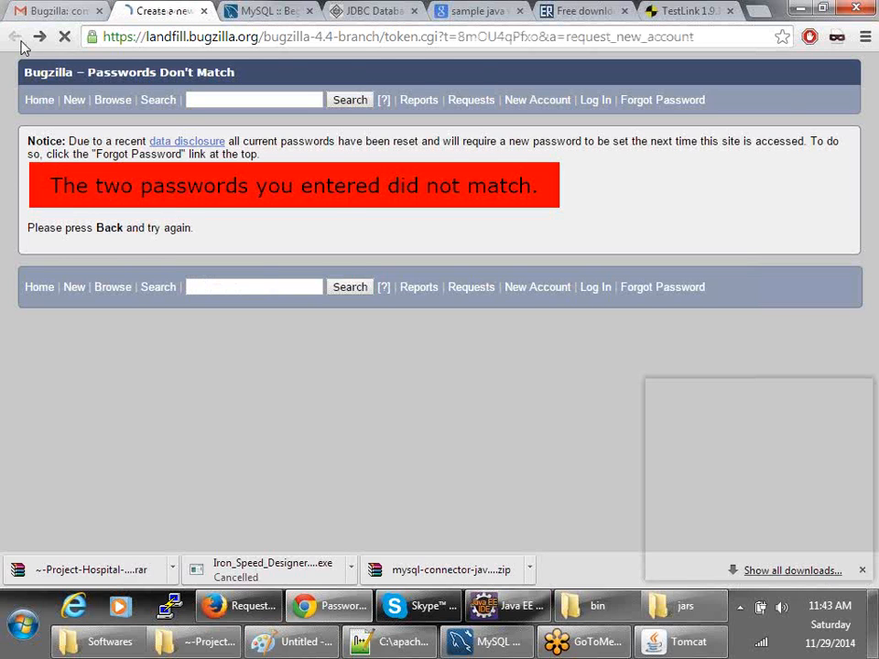
double_click(218, 238)
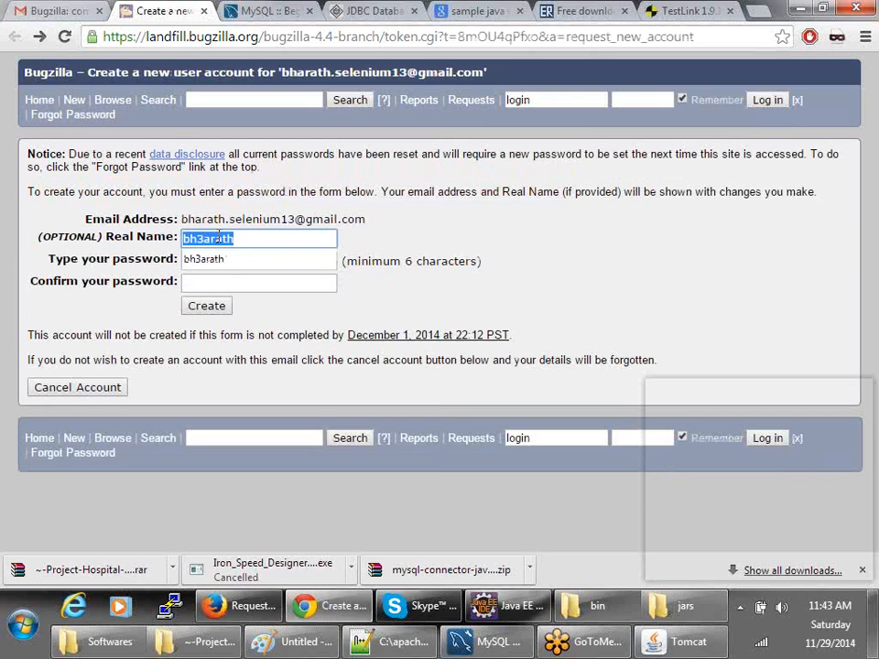
key("Tab")
key("Tab")
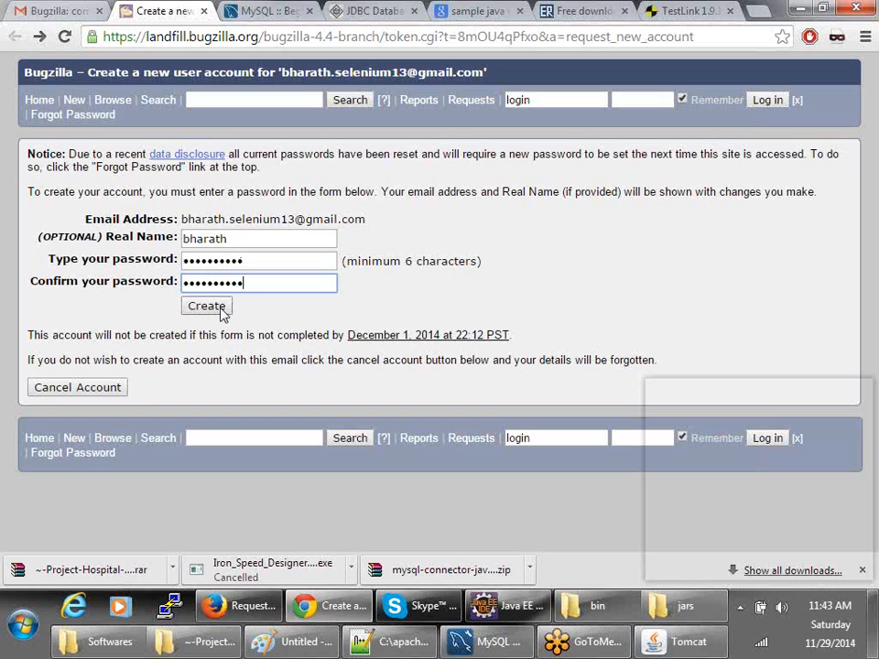
left_click(223, 314)
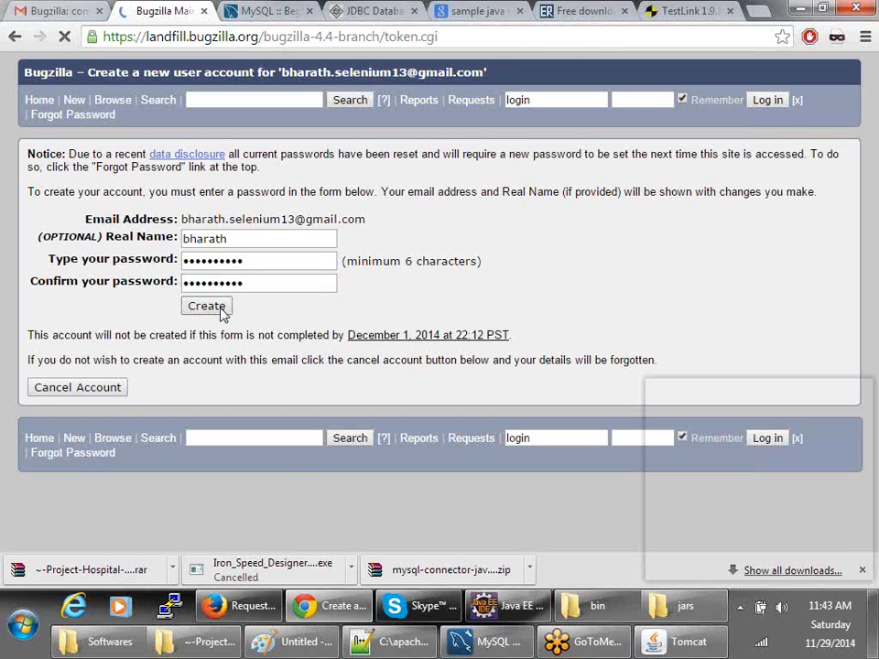
left_click(77, 175)
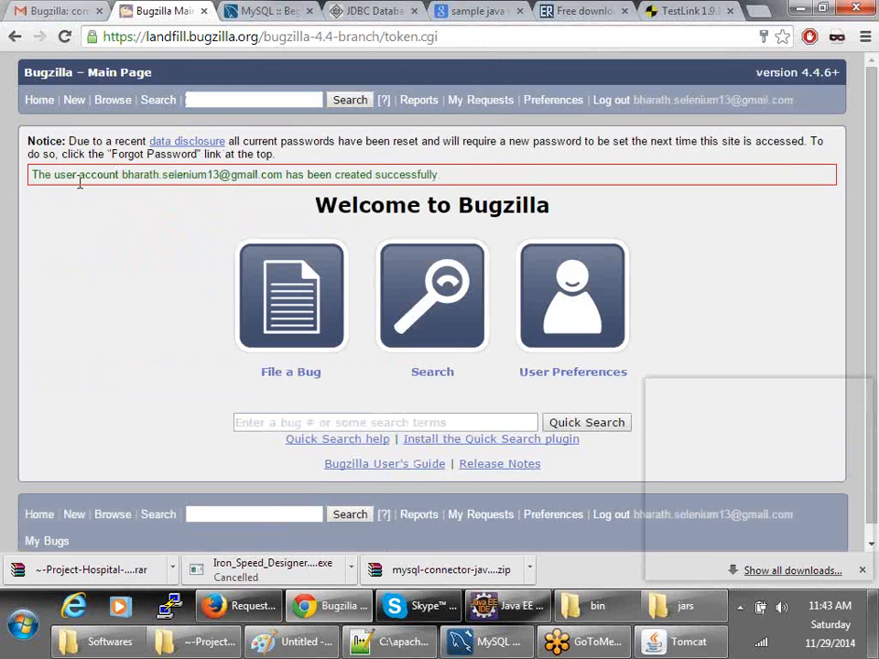
triple_click(77, 175)
- Open Bugzilla's File a Bug classification page, then start a new picture in Paint
left_click(93, 266)
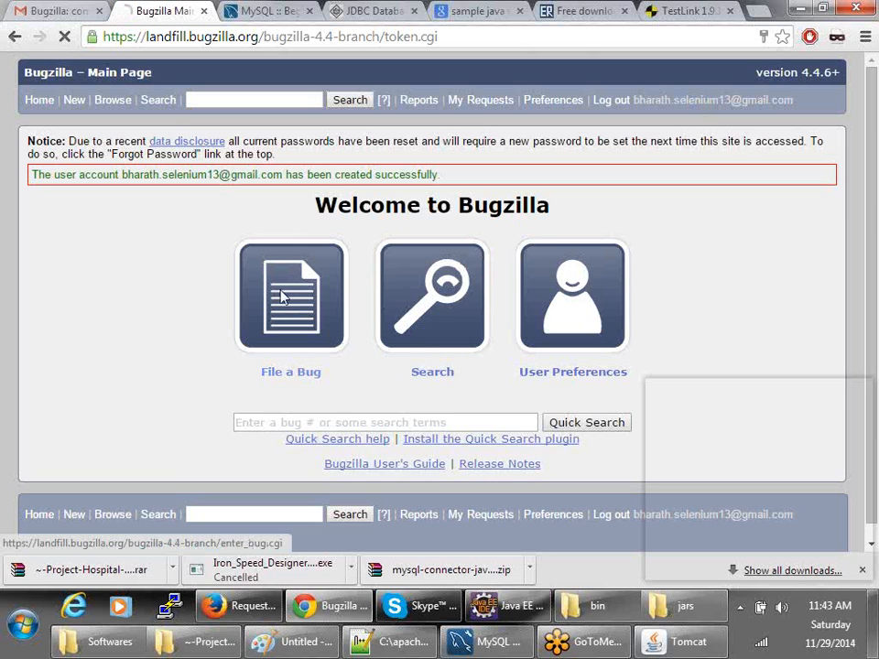
left_click(282, 296)
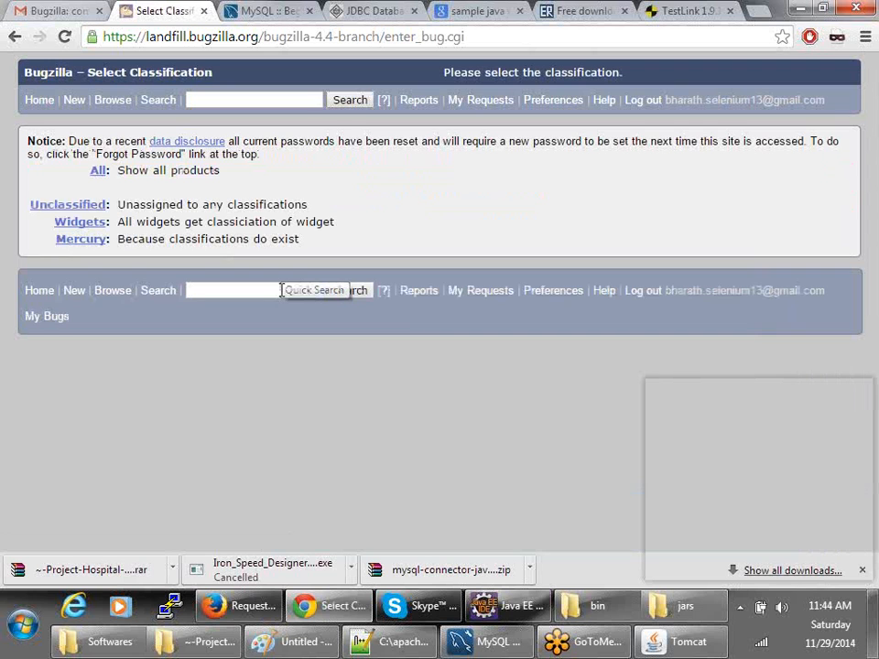
left_click(284, 549)
key("ctrl+n")
- Discard the old drawing and brush an arrow into 'open', down to 'Assigned', then another arrow
left_click(471, 304)
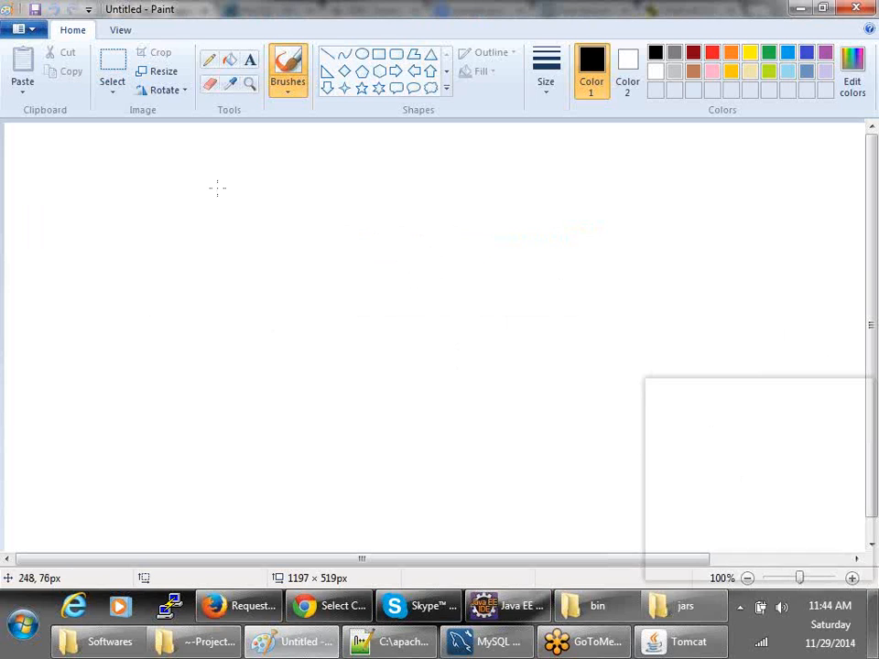
mouse_move(44, 154)
left_mouse_down()
mouse_move(78, 153)
mouse_move(61, 167)
mouse_move(43, 154)
mouse_move(65, 154)
left_mouse_up()
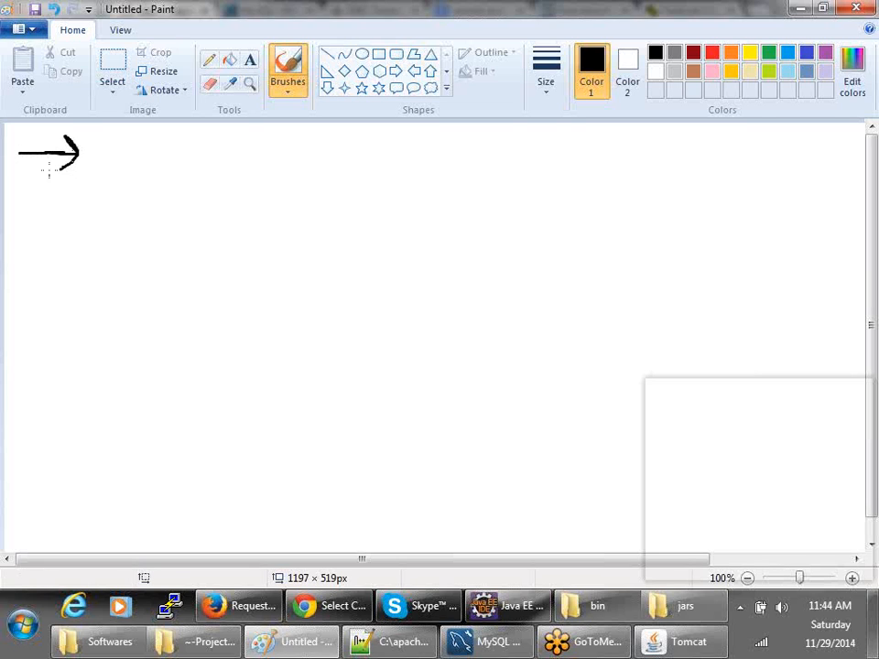
mouse_move(104, 144)
left_mouse_down()
mouse_move(100, 160)
mouse_move(115, 162)
mouse_move(107, 145)
mouse_move(127, 170)
mouse_move(137, 145)
mouse_move(138, 152)
mouse_move(165, 147)
mouse_move(170, 161)
mouse_move(182, 146)
mouse_move(199, 164)
left_mouse_up()
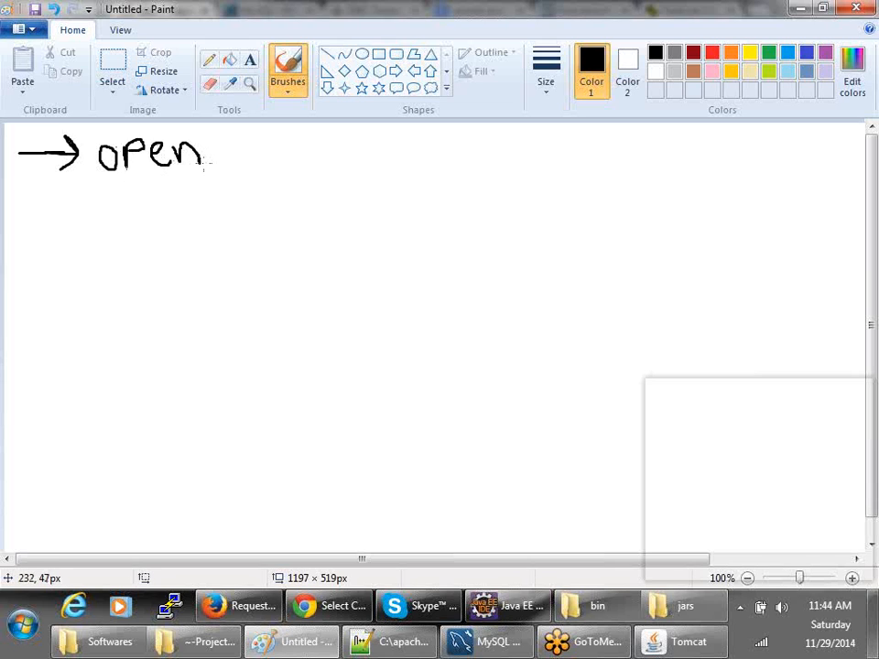
mouse_move(154, 176)
left_mouse_down()
mouse_move(155, 240)
mouse_move(161, 222)
left_mouse_up()
mouse_move(111, 268)
left_mouse_down()
mouse_move(114, 248)
mouse_move(125, 272)
mouse_move(120, 258)
mouse_move(176, 274)
mouse_move(188, 257)
mouse_move(220, 265)
mouse_move(229, 229)
mouse_move(241, 253)
left_mouse_up()
left_click(156, 252)
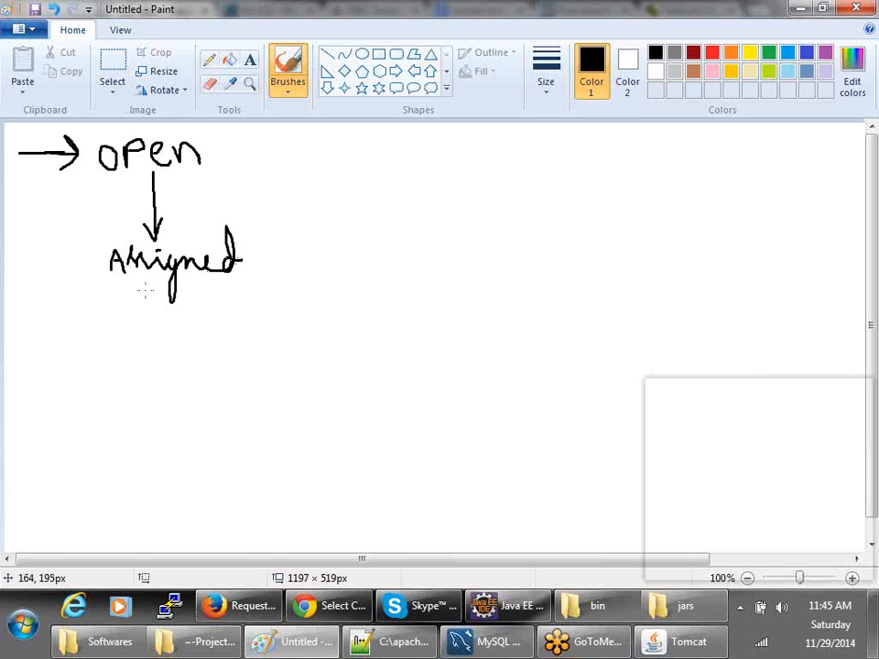
mouse_move(141, 289)
left_mouse_down()
mouse_move(143, 371)
mouse_move(156, 346)
left_mouse_up()
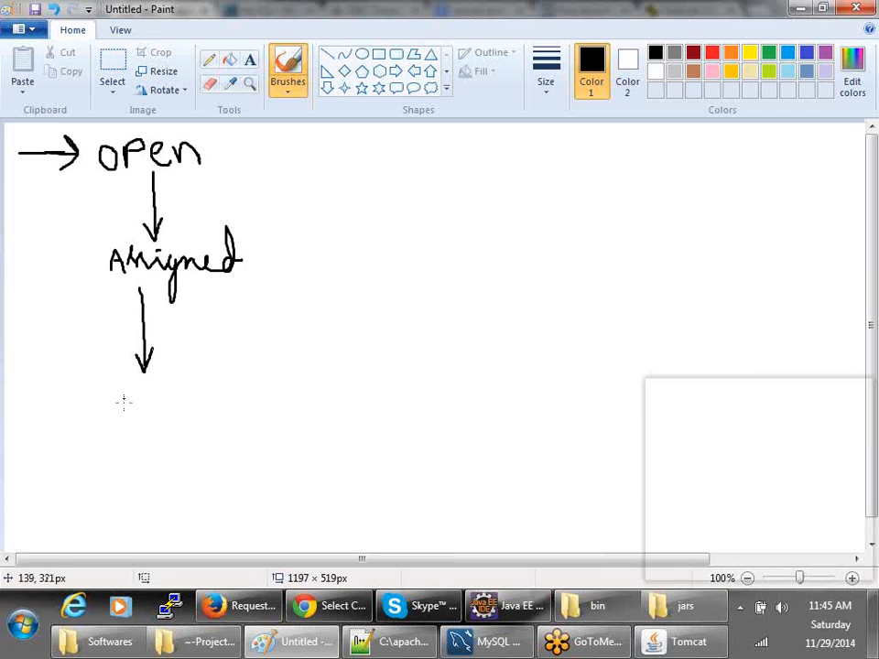
- Brush 'Approved', a down arrow, and 'InProgress' below it
mouse_move(122, 396)
left_mouse_down()
mouse_move(126, 418)
mouse_move(125, 383)
mouse_move(143, 428)
mouse_move(157, 395)
mouse_move(160, 430)
mouse_move(182, 394)
mouse_move(311, 394)
left_mouse_up()
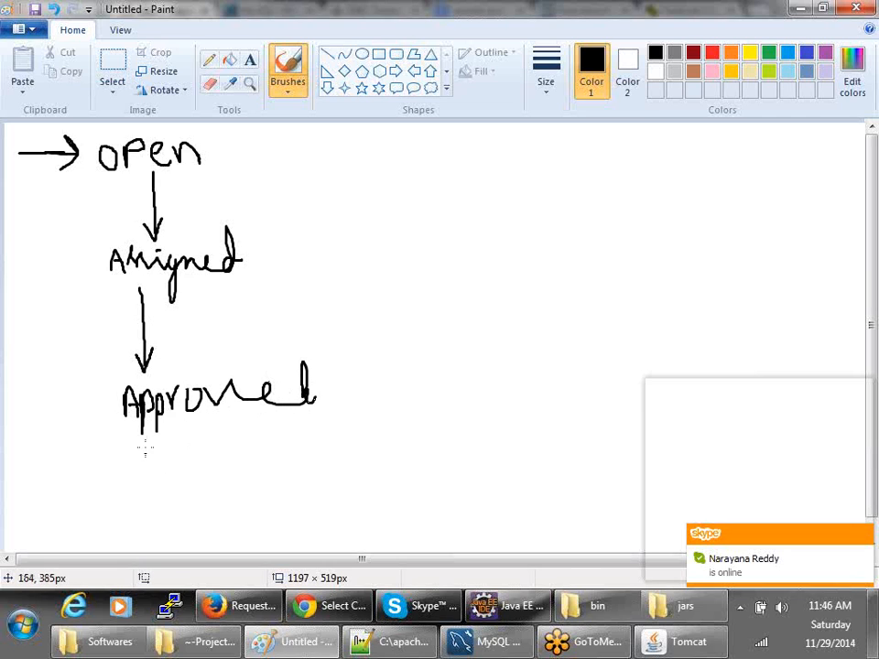
mouse_move(147, 445)
left_mouse_down()
mouse_move(147, 489)
mouse_move(160, 473)
left_mouse_up()
mouse_move(124, 508)
left_mouse_down()
mouse_move(124, 523)
mouse_move(133, 504)
mouse_move(133, 522)
mouse_move(175, 522)
mouse_move(186, 503)
mouse_move(225, 495)
mouse_move(261, 508)
mouse_move(256, 533)
mouse_move(298, 489)
mouse_move(303, 511)
mouse_move(346, 483)
mouse_move(348, 508)
mouse_move(413, 502)
mouse_move(403, 526)
mouse_move(393, 470)
mouse_move(420, 474)
left_mouse_up()
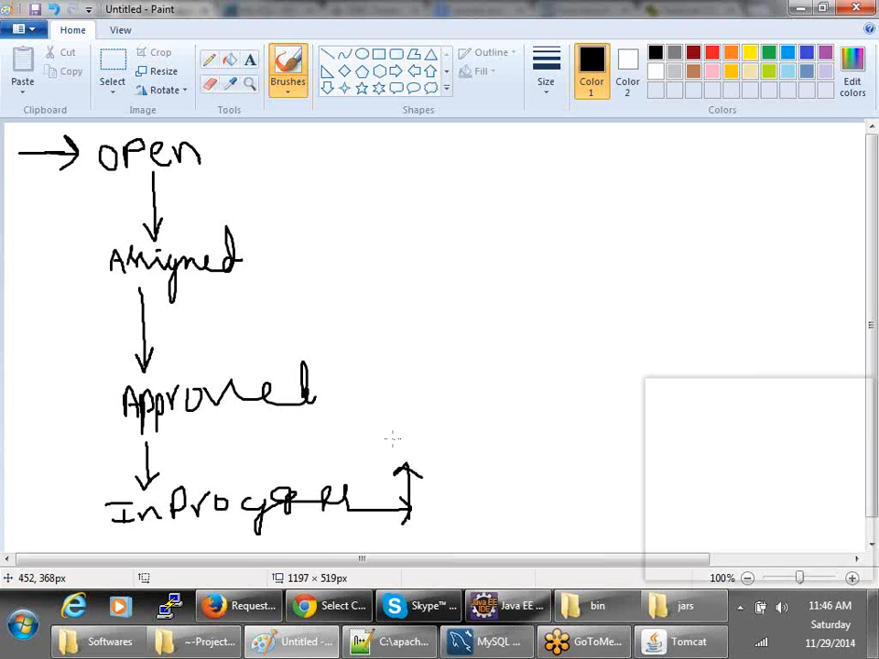
- Write 'Fixed', an arrow up to verify/'Closed', and a loop line from Fixed back to Open
mouse_move(379, 414)
left_mouse_down()
mouse_move(376, 432)
mouse_move(420, 448)
mouse_move(417, 423)
mouse_move(475, 447)
left_mouse_up()
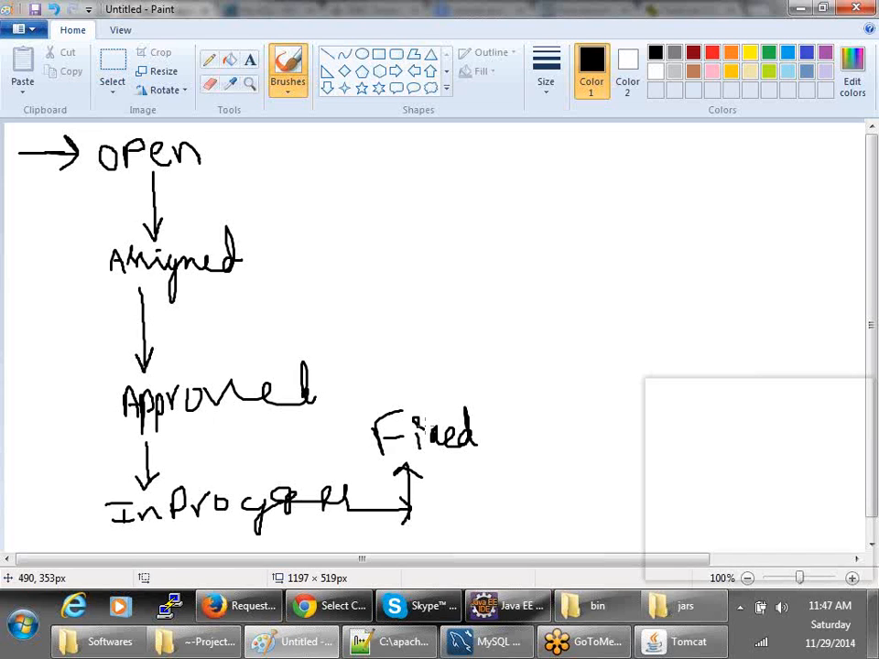
mouse_move(428, 401)
left_mouse_down()
mouse_move(364, 320)
mouse_move(388, 326)
left_mouse_up()
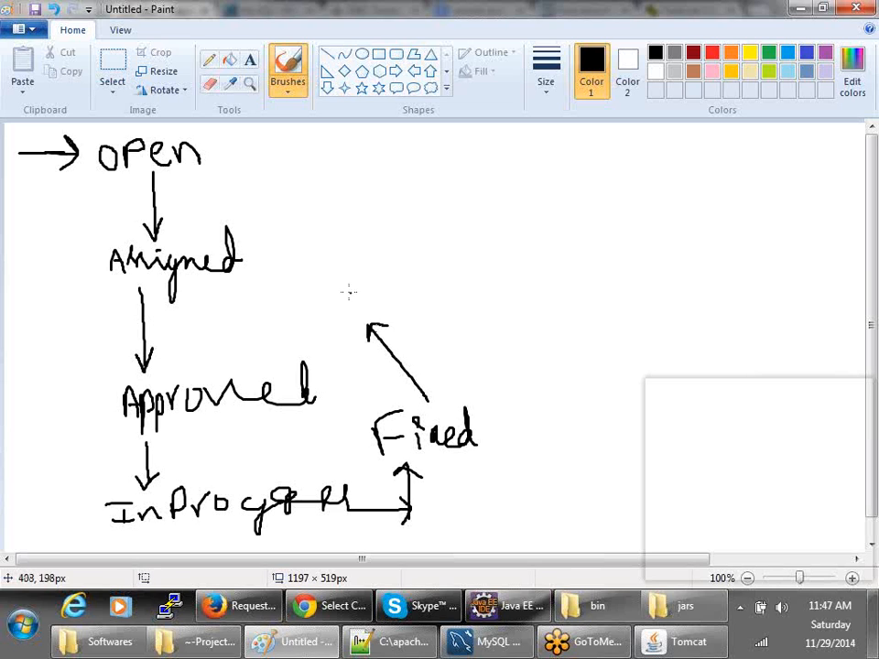
mouse_move(351, 288)
left_mouse_down()
mouse_move(356, 310)
mouse_move(422, 279)
mouse_move(442, 289)
left_mouse_up()
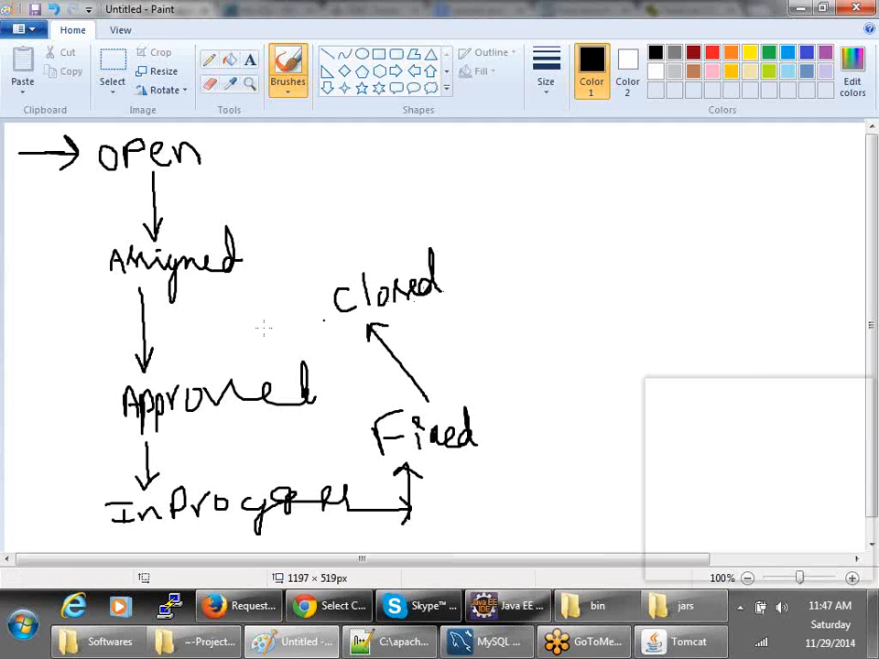
mouse_move(244, 316)
left_mouse_down()
mouse_move(260, 333)
mouse_move(292, 304)
mouse_move(312, 312)
mouse_move(327, 295)
mouse_move(323, 336)
left_mouse_up()
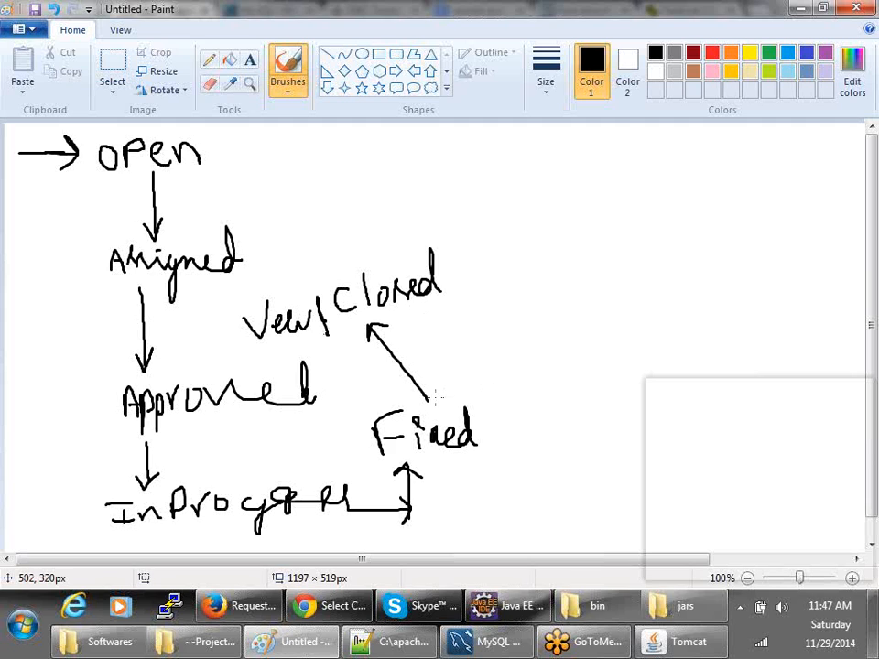
mouse_move(434, 395)
left_mouse_down()
mouse_move(472, 398)
mouse_move(502, 181)
mouse_move(214, 159)
mouse_move(227, 141)
left_mouse_up()
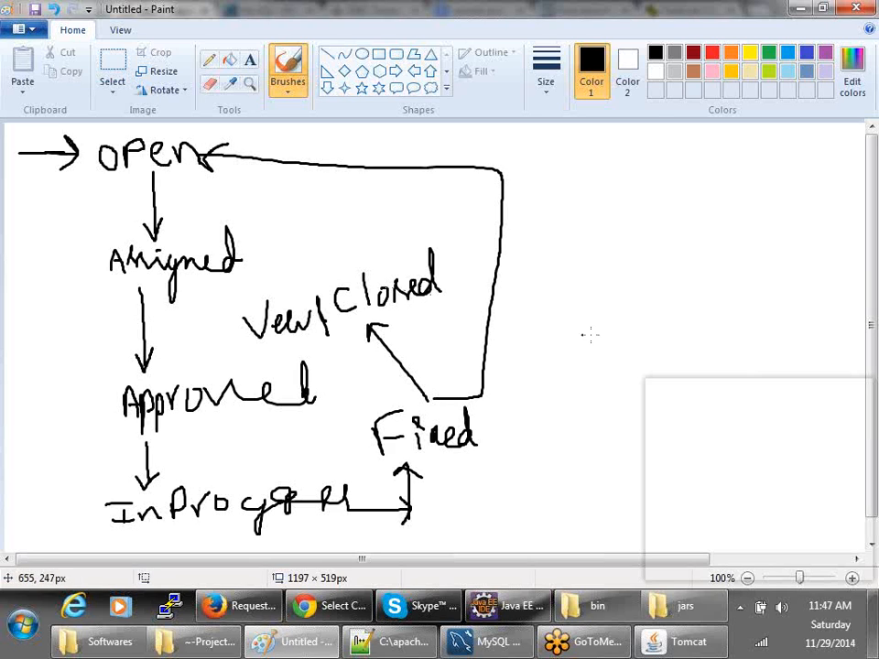
- Label the loop 'Reopen' and draw a second loop down the left side under InProgress
left_click_drag(511, 321, 513, 362)
mouse_move(510, 321)
left_mouse_down()
mouse_move(524, 328)
mouse_move(533, 367)
mouse_move(561, 350)
mouse_move(569, 370)
mouse_move(577, 354)
left_mouse_up()
left_click_drag(582, 347, 617, 350)
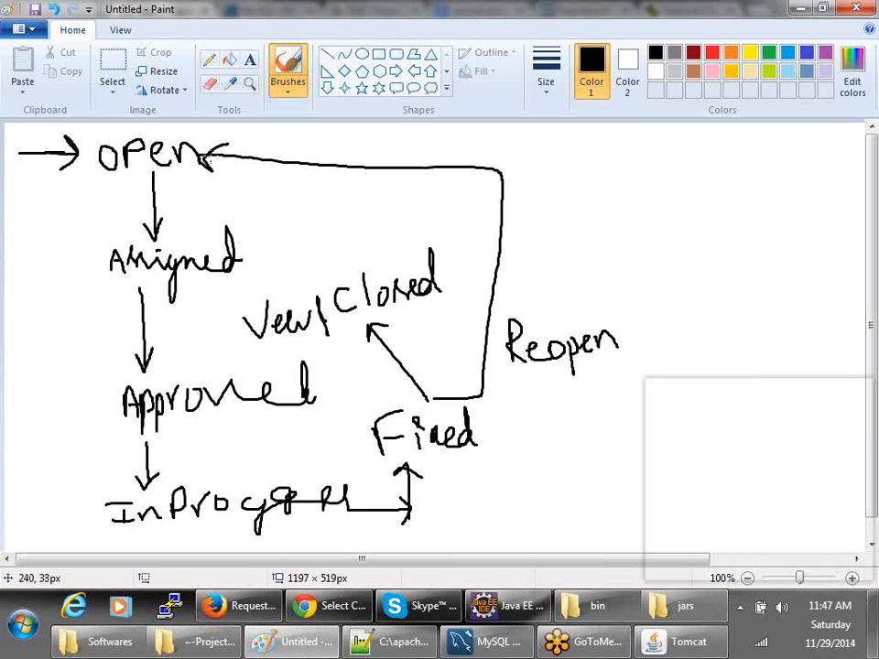
mouse_move(93, 272)
left_mouse_down()
mouse_move(80, 478)
mouse_move(220, 525)
mouse_move(466, 482)
mouse_move(461, 435)
left_mouse_up()
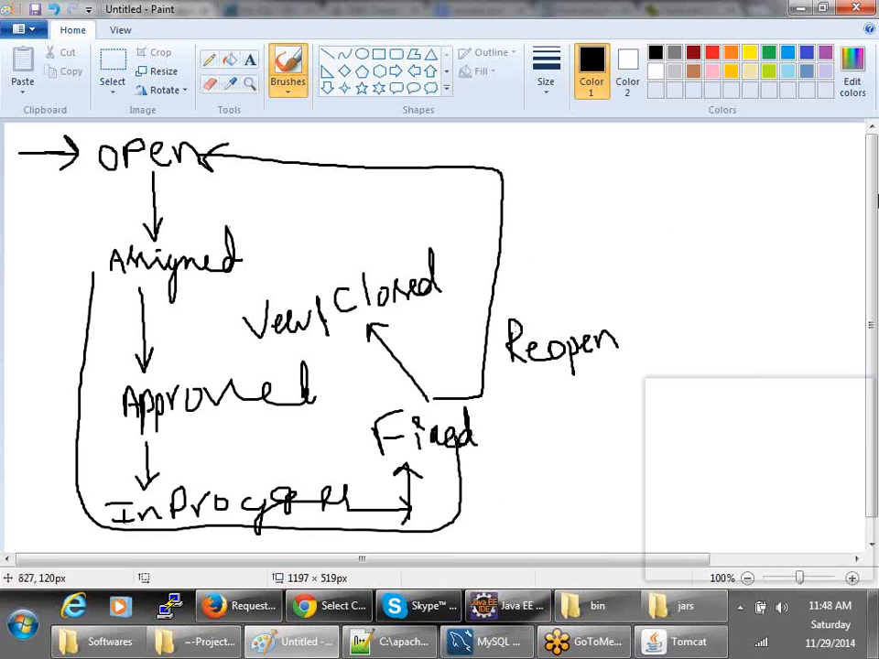
- Write a circled 'Comments' note, underline verify/Closed and link it to the note
mouse_move(685, 152)
left_mouse_down()
mouse_move(685, 184)
mouse_move(695, 166)
mouse_move(743, 168)
mouse_move(785, 142)
mouse_move(808, 142)
mouse_move(821, 174)
mouse_move(700, 198)
mouse_move(770, 112)
mouse_move(848, 179)
left_mouse_up()
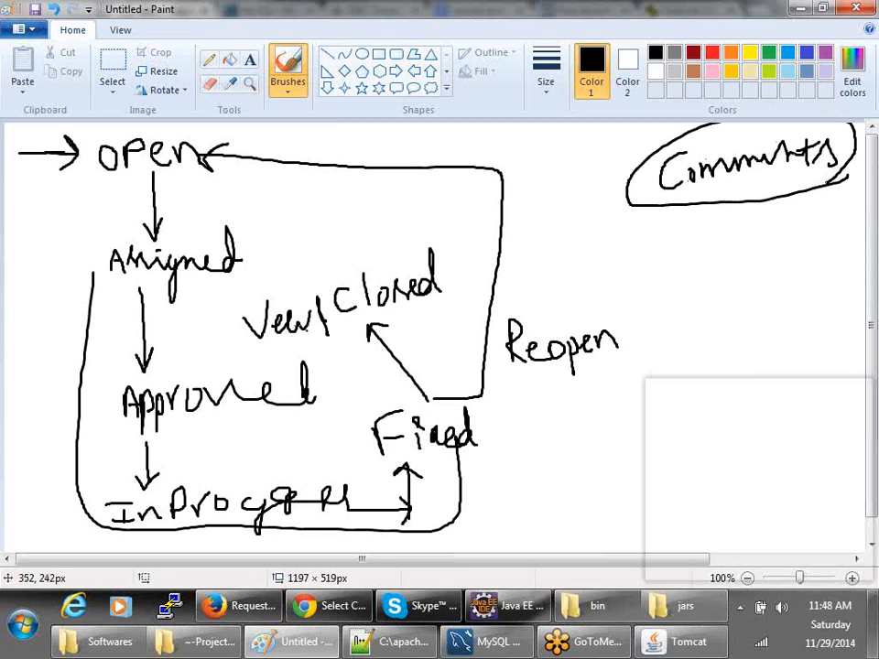
left_click_drag(267, 343, 445, 311)
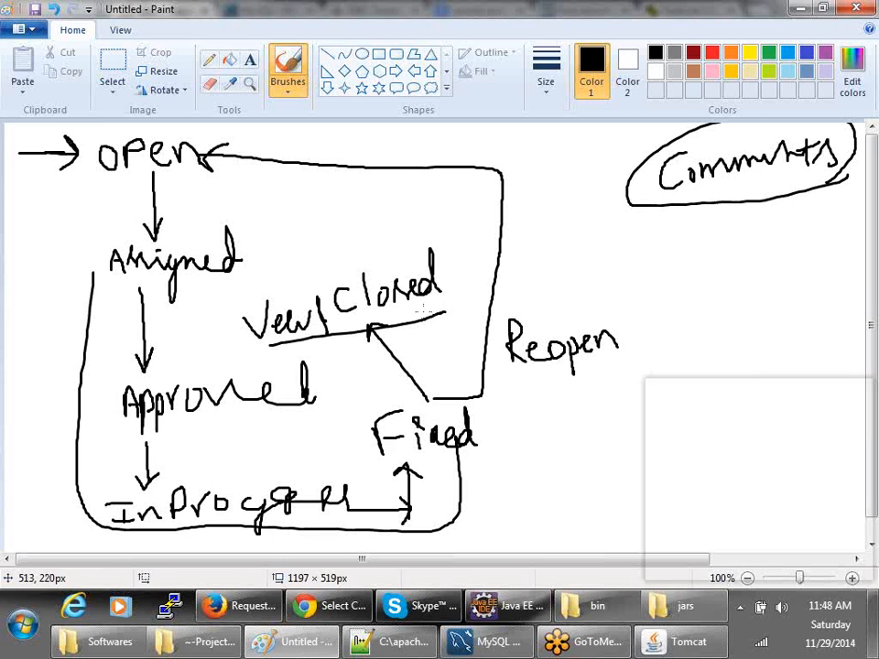
mouse_move(432, 278)
left_mouse_down()
mouse_move(677, 242)
mouse_move(680, 255)
mouse_move(711, 247)
mouse_move(701, 218)
mouse_move(710, 214)
mouse_move(747, 242)
mouse_move(785, 218)
left_mouse_up()
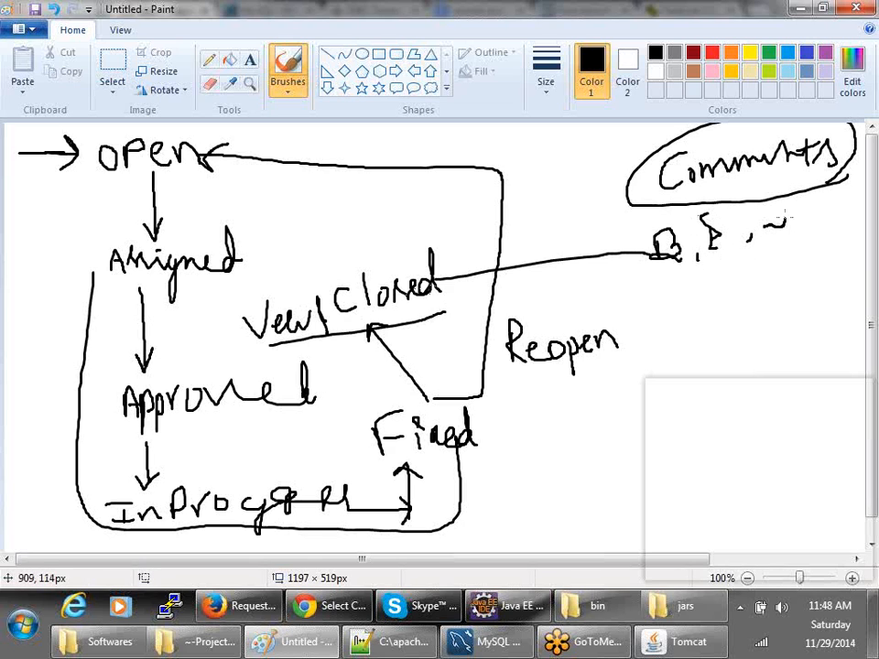
mouse_move(703, 231)
left_mouse_down()
mouse_move(724, 182)
mouse_move(748, 173)
left_mouse_up()
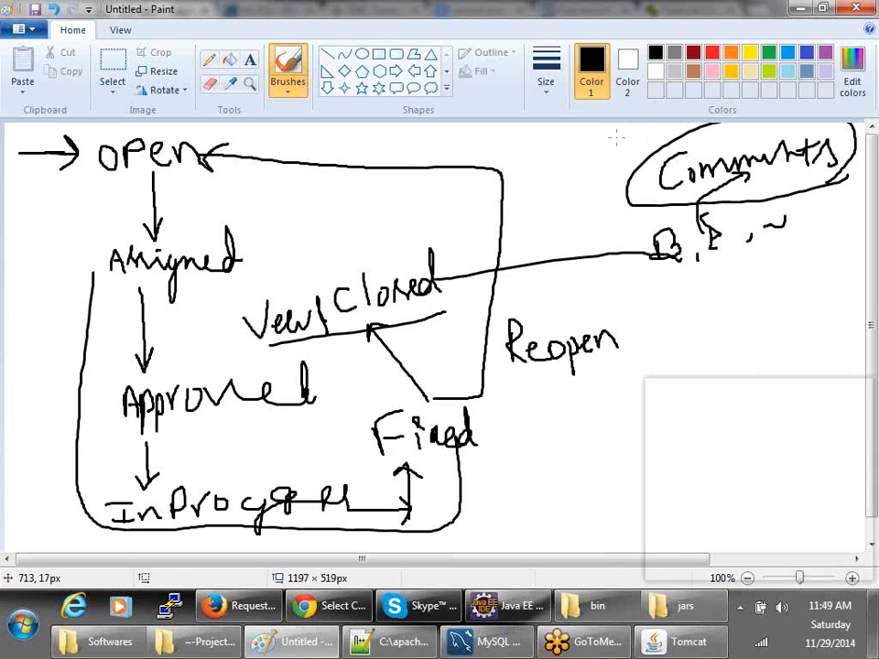
- Box the Comments note, circle View/Closed, mark beside Open and underline Reopen
mouse_move(616, 129)
left_mouse_down()
mouse_move(857, 110)
mouse_move(878, 151)
mouse_move(878, 244)
mouse_move(632, 277)
mouse_move(618, 133)
left_mouse_up()
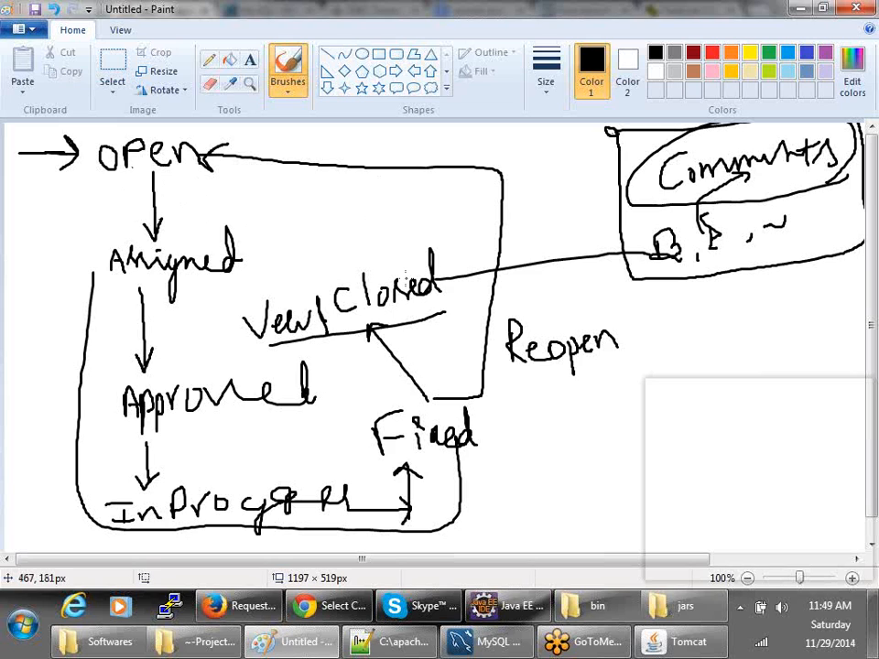
mouse_move(274, 343)
left_mouse_down()
mouse_move(296, 279)
mouse_move(449, 268)
mouse_move(426, 318)
left_mouse_up()
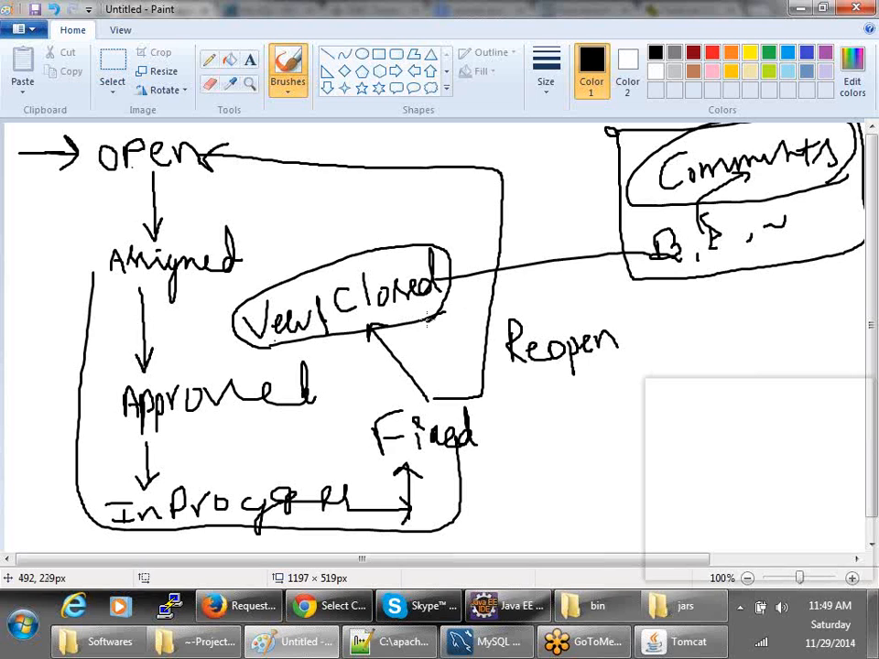
left_click_drag(240, 144, 268, 127)
left_click_drag(527, 390, 664, 385)
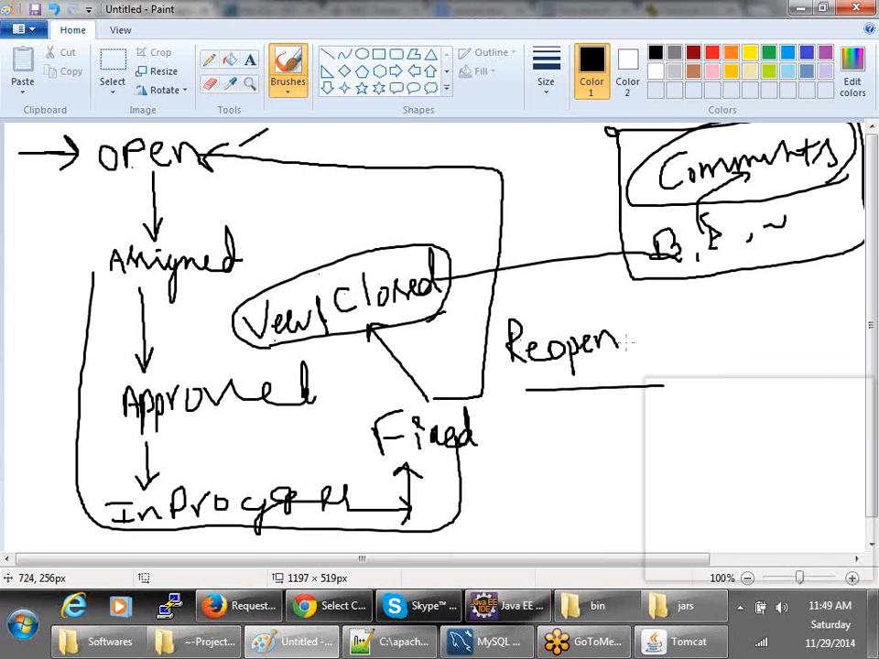
- Start a new drawing without saving the old one, and write 'Open' with a down arrow
key("ctrl+n")
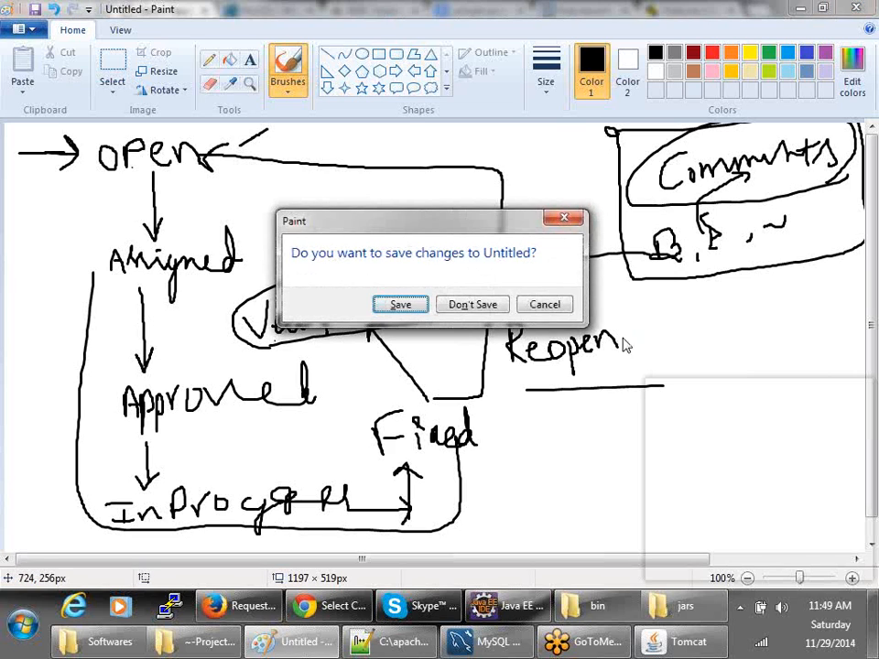
left_click(500, 305)
mouse_move(83, 137)
left_mouse_down()
mouse_move(86, 178)
mouse_move(83, 138)
mouse_move(126, 142)
mouse_move(128, 159)
mouse_move(176, 171)
mouse_move(202, 162)
left_mouse_up()
left_click_drag(134, 203, 134, 293)
mouse_move(120, 279)
left_mouse_down()
mouse_move(125, 294)
mouse_move(148, 275)
left_mouse_up()
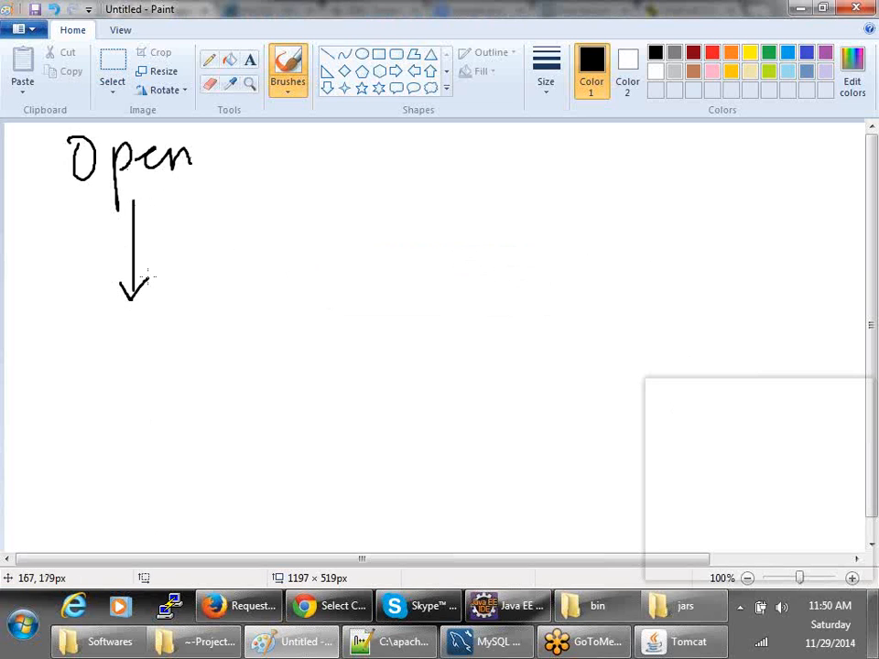
- Sketch NAB below the arrow, with labelled branches, a lower state and a return arrow to Open
mouse_move(59, 376)
left_mouse_down()
mouse_move(61, 337)
mouse_move(113, 334)
mouse_move(117, 360)
mouse_move(168, 353)
mouse_move(155, 385)
left_mouse_up()
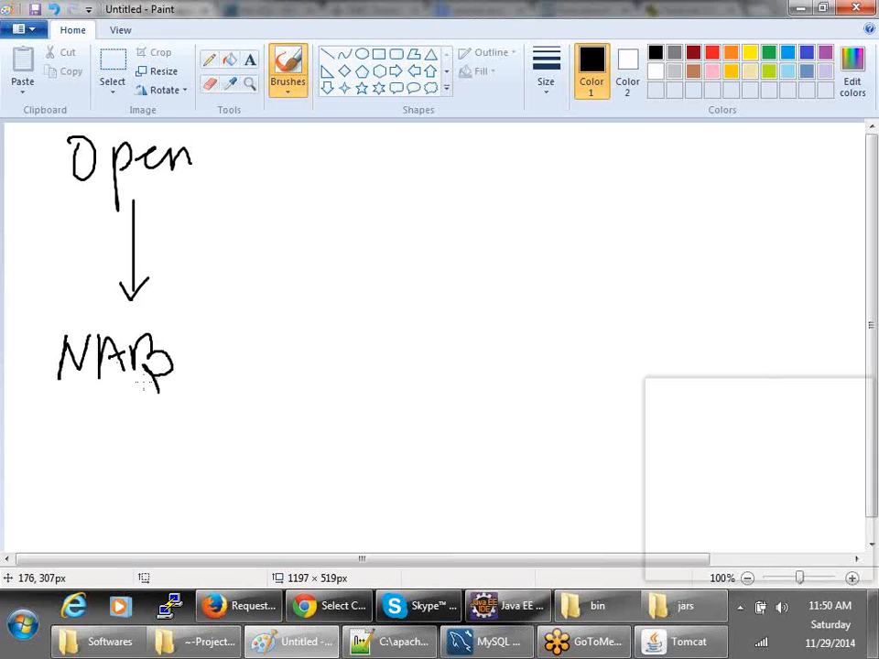
mouse_move(183, 358)
left_mouse_down()
mouse_move(201, 320)
mouse_move(222, 314)
left_mouse_up()
mouse_move(210, 296)
left_mouse_down()
mouse_move(229, 308)
mouse_move(227, 322)
mouse_move(277, 332)
mouse_move(407, 316)
mouse_move(372, 333)
left_mouse_up()
mouse_move(194, 366)
left_mouse_down()
mouse_move(222, 409)
mouse_move(236, 414)
left_mouse_up()
mouse_move(259, 376)
left_mouse_down()
mouse_move(272, 414)
mouse_move(345, 399)
left_mouse_up()
left_click_drag(98, 388, 92, 455)
left_click_drag(93, 455, 111, 426)
mouse_move(82, 471)
left_mouse_down()
mouse_move(112, 496)
mouse_move(147, 471)
mouse_move(172, 469)
mouse_move(217, 506)
left_mouse_up()
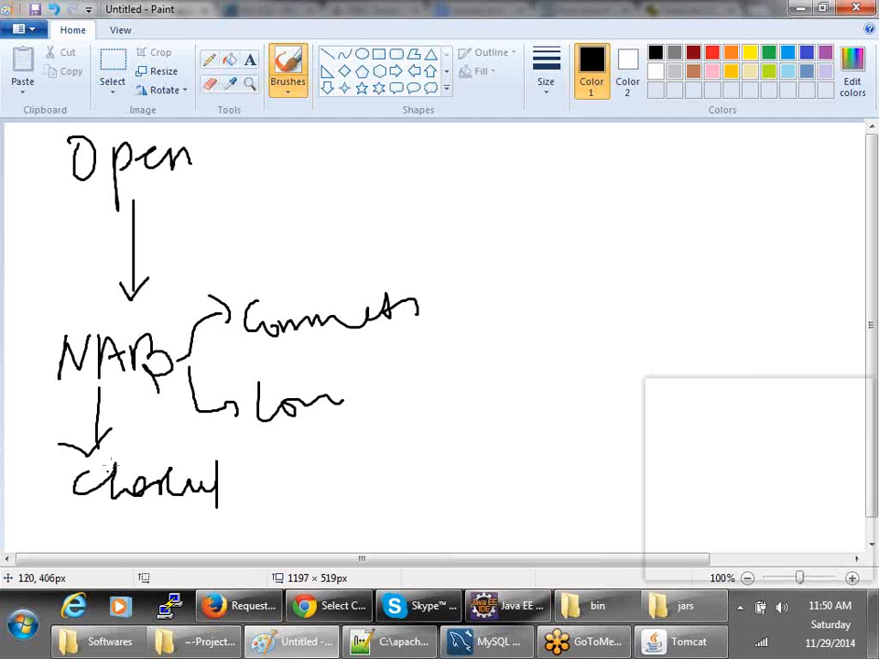
mouse_move(186, 323)
left_mouse_down()
mouse_move(201, 173)
mouse_move(318, 273)
mouse_move(337, 301)
mouse_move(354, 280)
left_mouse_up()
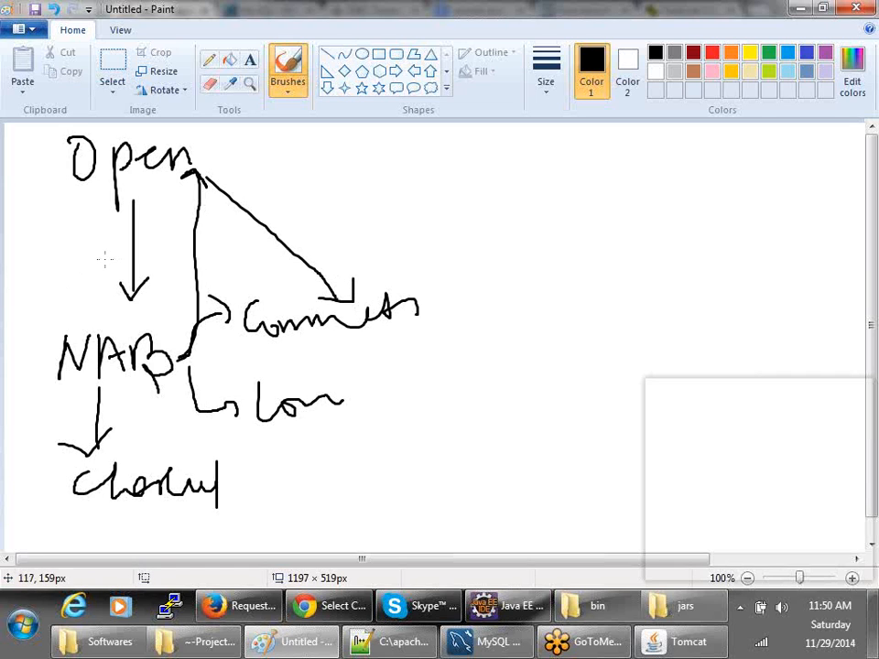
- Undo the return arrow, lower state, branches and NAB, leaving Open and its arrow
key("ctrl+z")
key("ctrl+z")
key("ctrl+z")
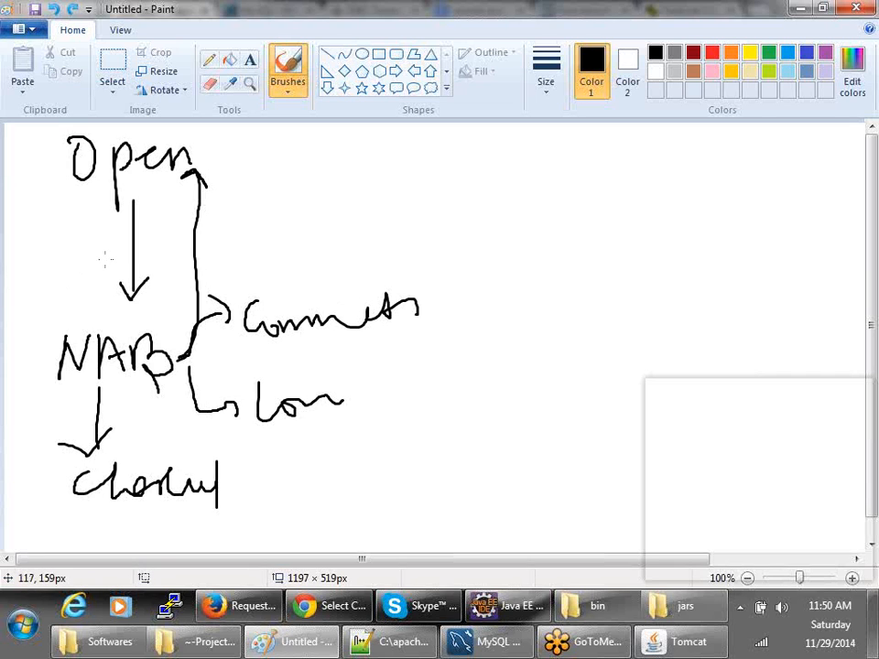
key("ctrl+z")
key("ctrl+z")
key("ctrl+z")
key("ctrl+z")
key("ctrl+z")
key("ctrl+z")
key("ctrl+z")
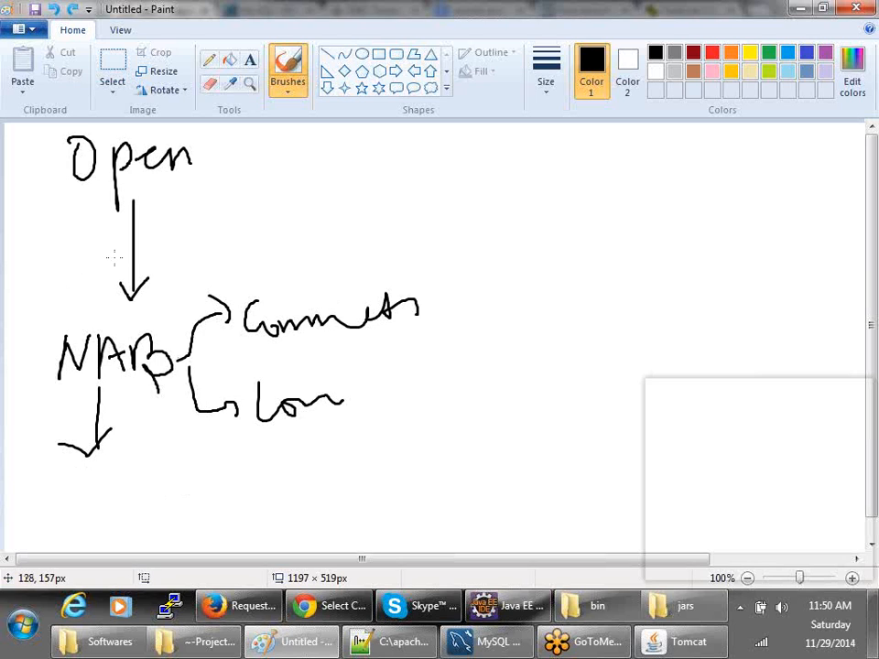
key("ctrl+z")
key("ctrl+z")
key("ctrl+z")
key("ctrl+z")
key("ctrl+z")
key("ctrl+z")
key("ctrl+z")
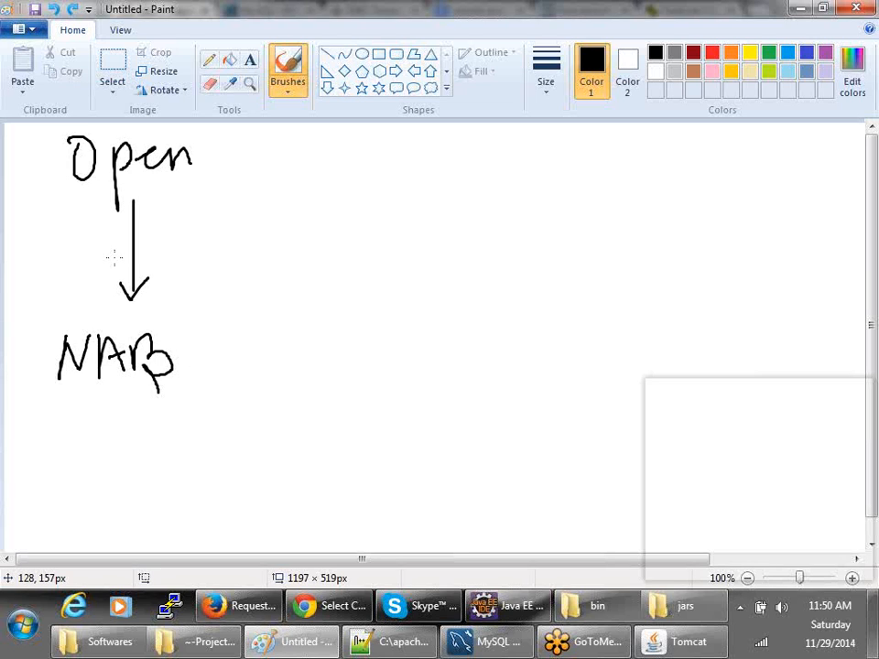
key("ctrl+z")
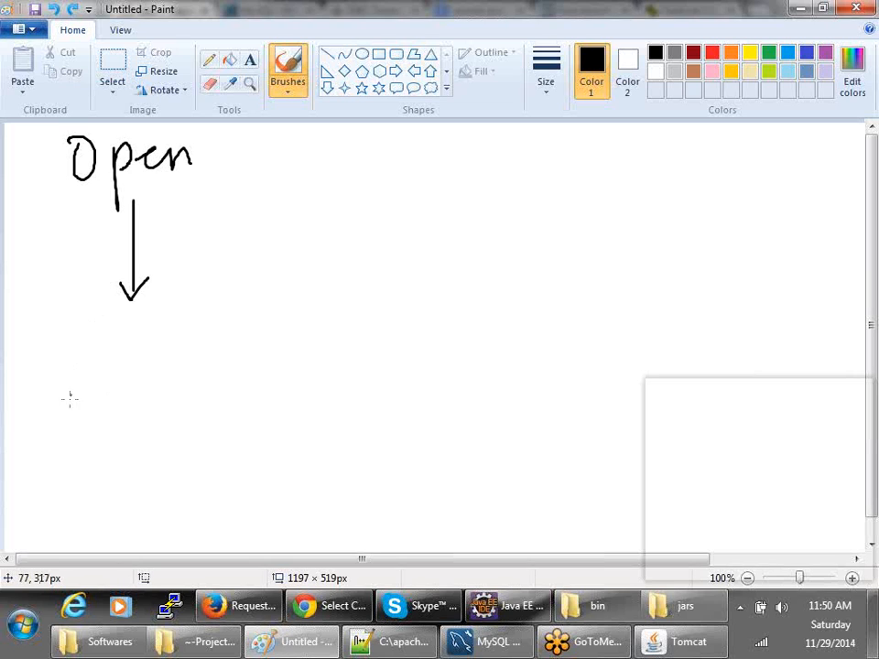
mouse_move(60, 348)
left_mouse_down()
mouse_move(57, 367)
mouse_move(81, 355)
mouse_move(73, 367)
mouse_move(96, 389)
left_mouse_up()
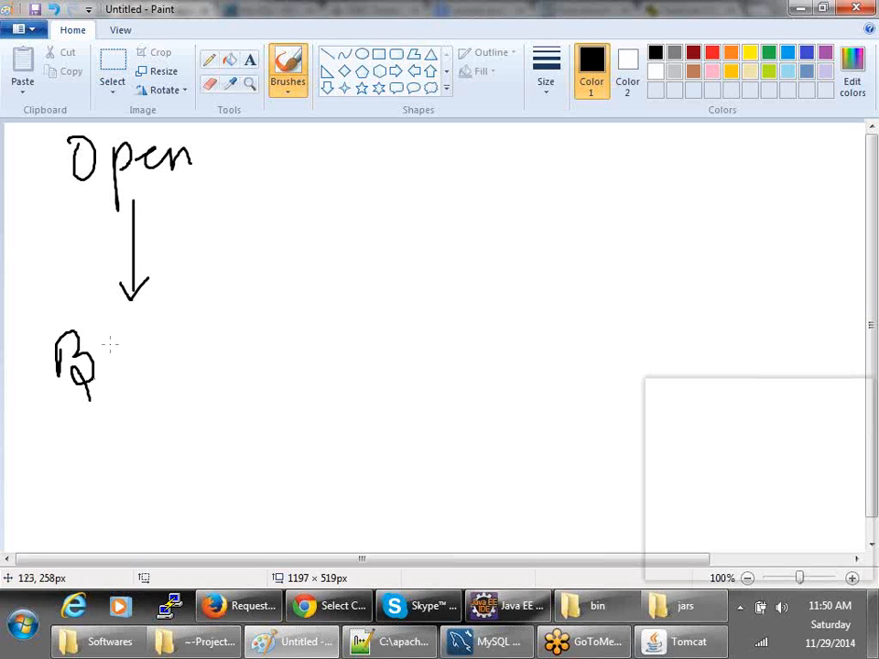
key("ctrl+z")
mouse_move(81, 341)
left_mouse_down()
mouse_move(84, 372)
mouse_move(121, 366)
mouse_move(145, 342)
mouse_move(167, 359)
left_mouse_up()
mouse_move(180, 314)
left_mouse_down()
mouse_move(177, 365)
mouse_move(248, 363)
left_mouse_up()
mouse_move(256, 321)
left_mouse_down()
mouse_move(259, 363)
mouse_move(268, 335)
mouse_move(296, 359)
left_mouse_up()
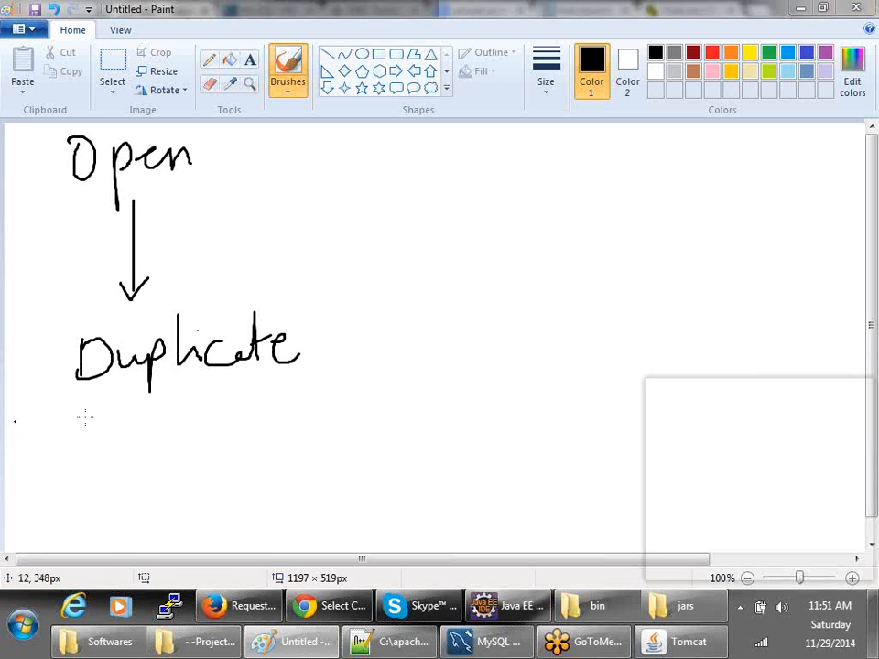
key("alt+Tab")
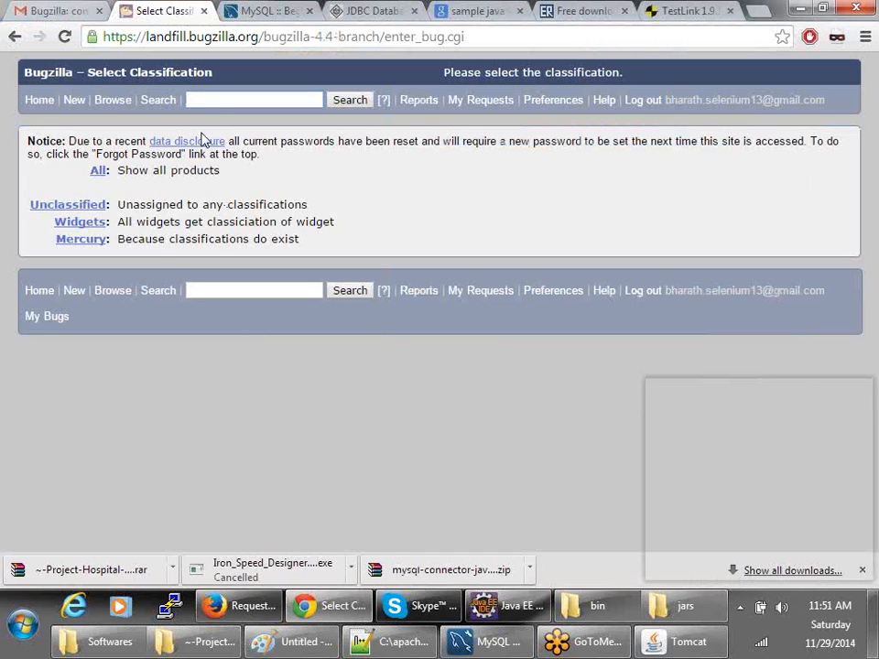
key("alt+Tab")
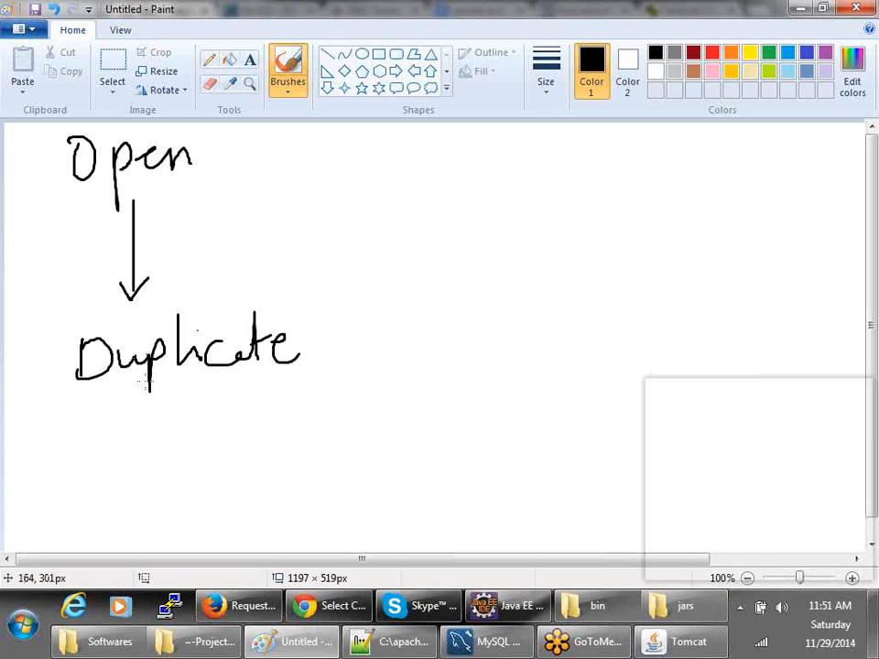
mouse_move(132, 389)
left_mouse_down()
mouse_move(90, 486)
mouse_move(122, 508)
mouse_move(194, 498)
left_mouse_up()
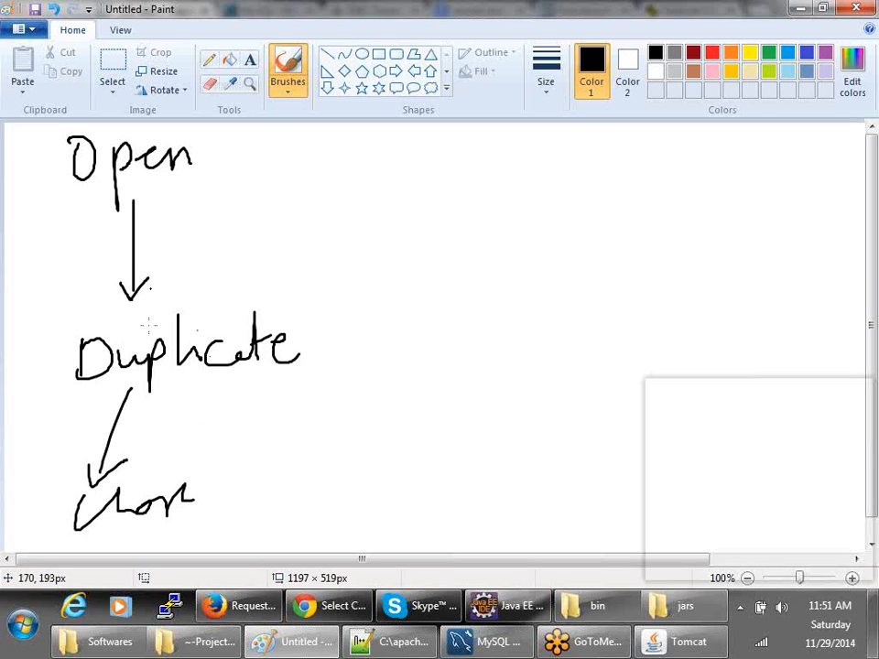
key("ctrl+z")
key("ctrl+z")
key("ctrl+z")
key("ctrl+z")
key("ctrl+z")
key("ctrl+z")
key("ctrl+z")
key("ctrl+z")
key("ctrl+z")
key("ctrl+z")
key("ctrl+z")
key("ctrl+z")
key("ctrl+z")
key("ctrl+z")
key("ctrl+z")
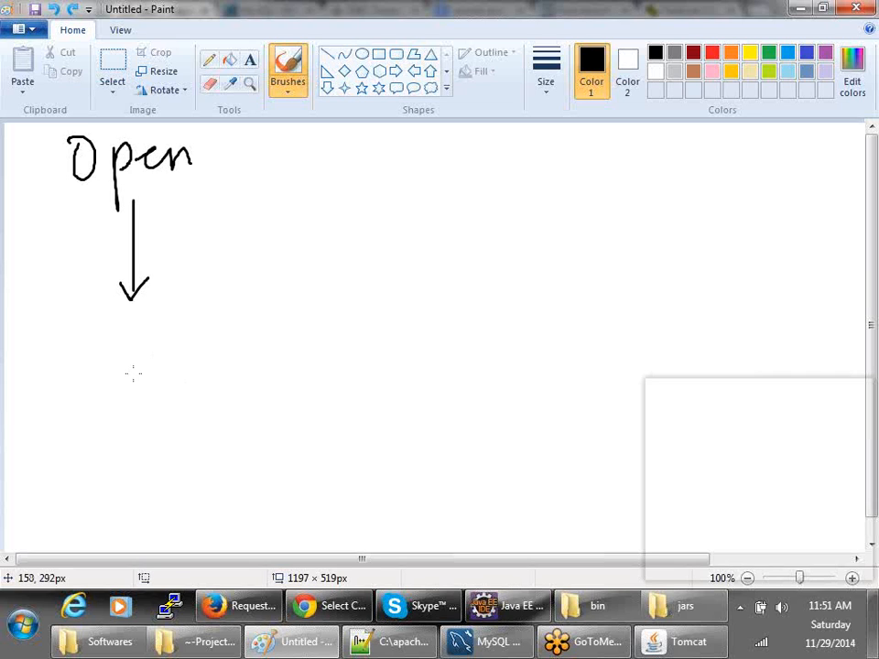
- Write a D with a rightward arrow below the arrow, then undo it
mouse_move(101, 326)
left_mouse_down()
mouse_move(102, 362)
mouse_move(80, 365)
left_mouse_up()
mouse_move(152, 338)
left_mouse_down()
mouse_move(225, 308)
mouse_move(216, 334)
left_mouse_up()
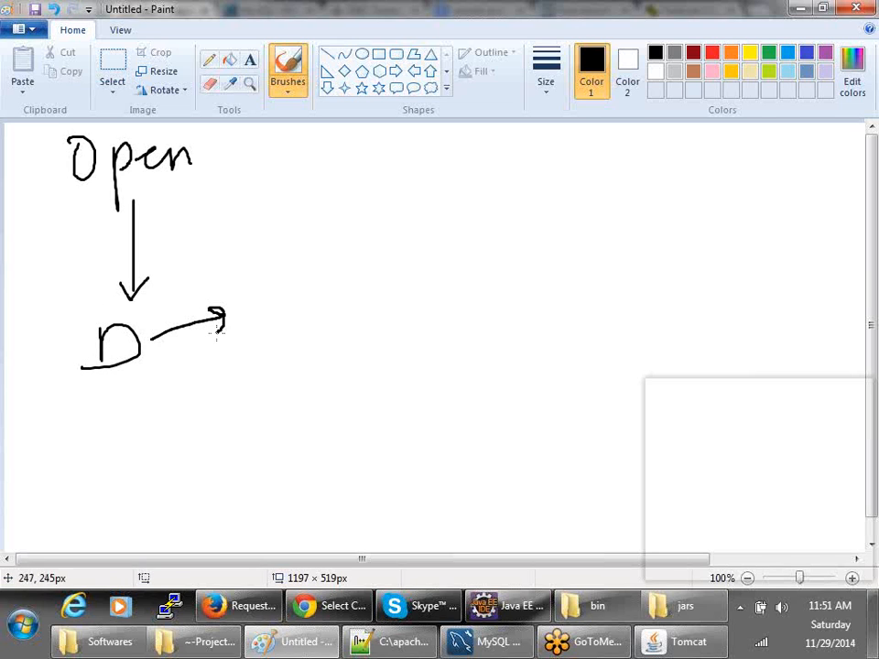
mouse_move(262, 282)
left_mouse_down()
mouse_move(266, 306)
mouse_move(287, 286)
mouse_move(279, 298)
left_mouse_up()
key("ctrl+z")
key("ctrl+z")
key("ctrl+z")
key("ctrl+z")
key("ctrl+z")
key("ctrl+z")
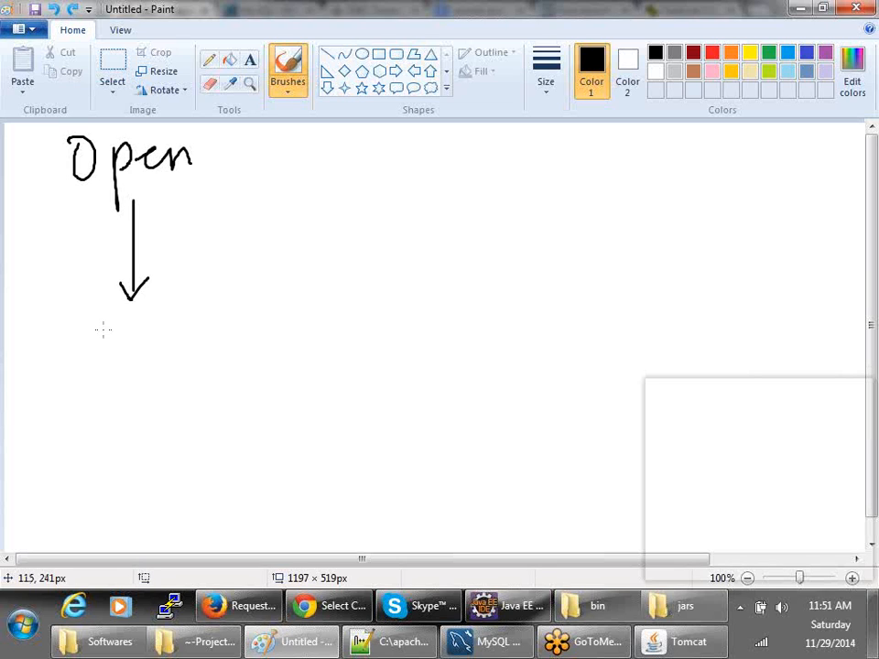
- Draw an O, a down line with arrowheads and a 'close' label, then undo them
mouse_move(116, 311)
left_mouse_down()
mouse_move(127, 345)
mouse_move(129, 319)
mouse_move(145, 338)
mouse_move(173, 329)
mouse_move(140, 385)
mouse_move(224, 370)
mouse_move(217, 391)
left_mouse_up()
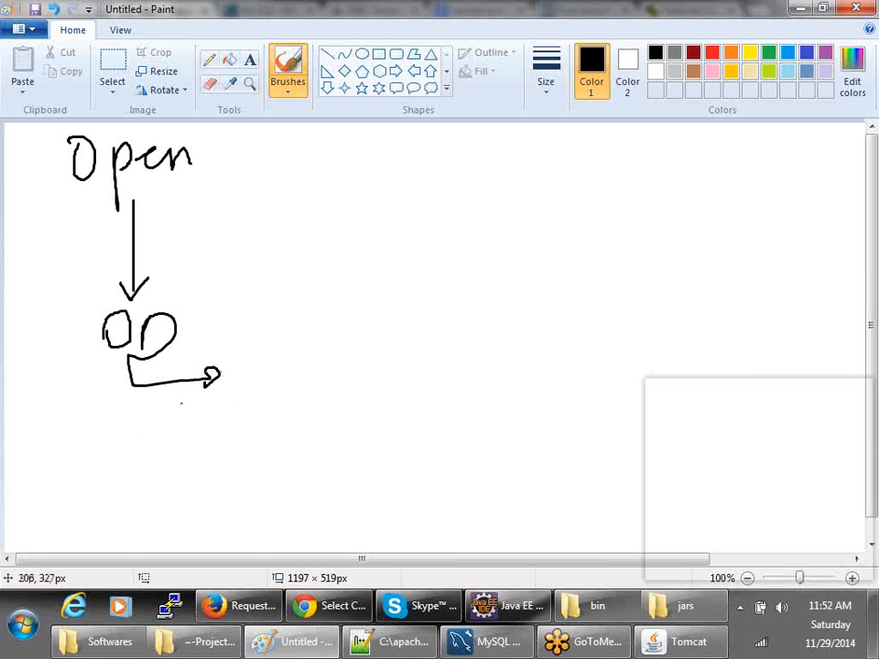
mouse_move(113, 361)
left_mouse_down()
mouse_move(128, 446)
mouse_move(163, 417)
left_mouse_up()
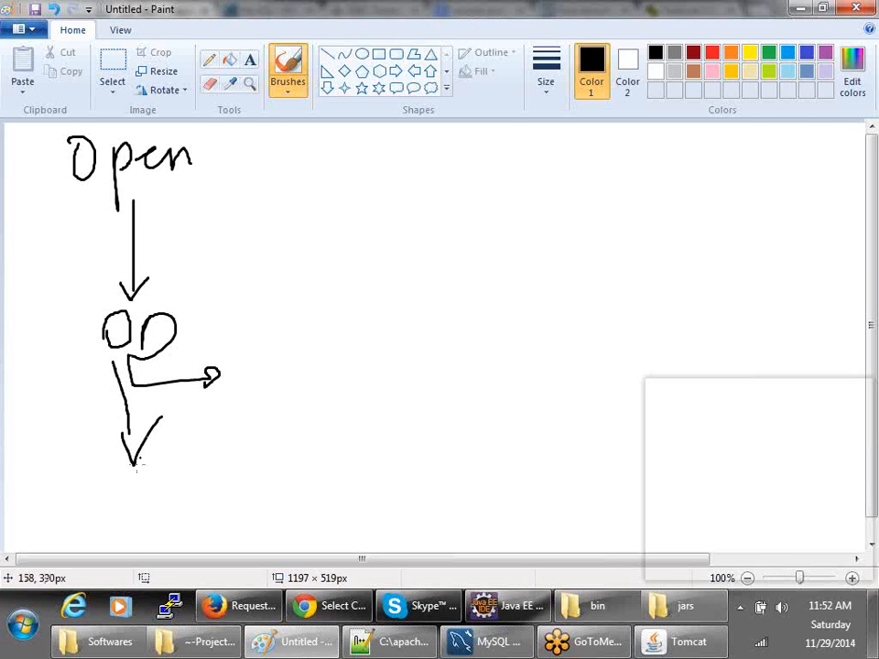
left_click_drag(128, 471, 174, 443)
mouse_move(165, 485)
left_mouse_down()
mouse_move(167, 516)
mouse_move(196, 494)
left_mouse_up()
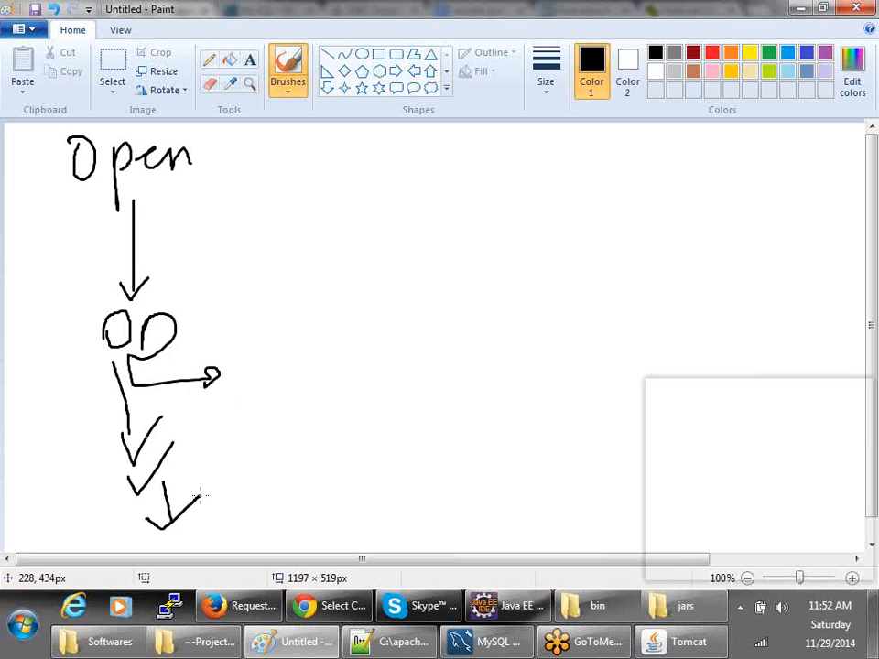
mouse_move(195, 513)
left_mouse_down()
mouse_move(266, 518)
mouse_move(290, 497)
mouse_move(321, 499)
left_mouse_up()
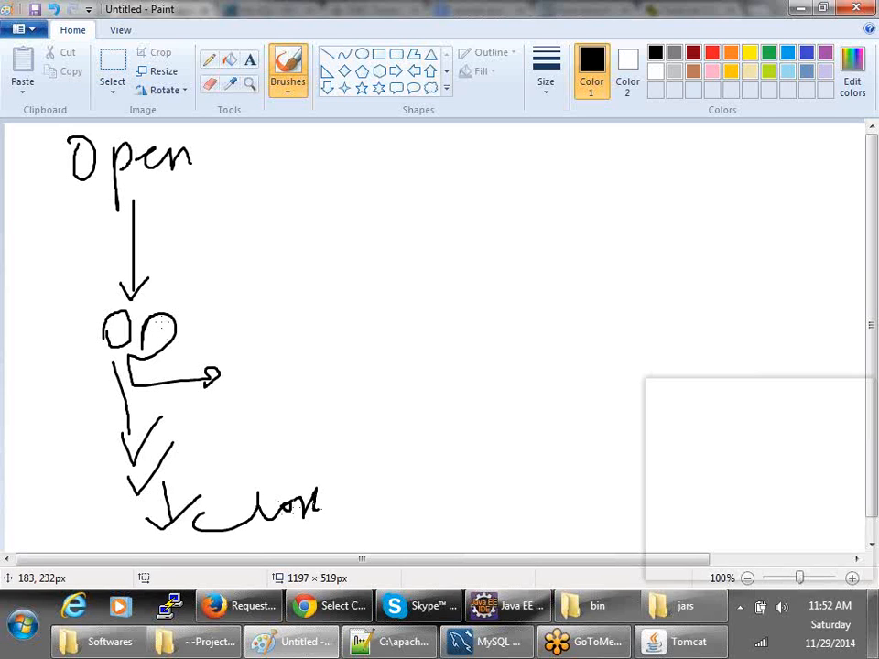
key("ctrl+z")
key("ctrl+z")
key("ctrl+z")
key("ctrl+z")
key("ctrl+z")
key("ctrl+z")
key("ctrl+z")
key("ctrl+z")
key("ctrl+z")
key("ctrl+z")
key("ctrl+z")
key("ctrl+z")
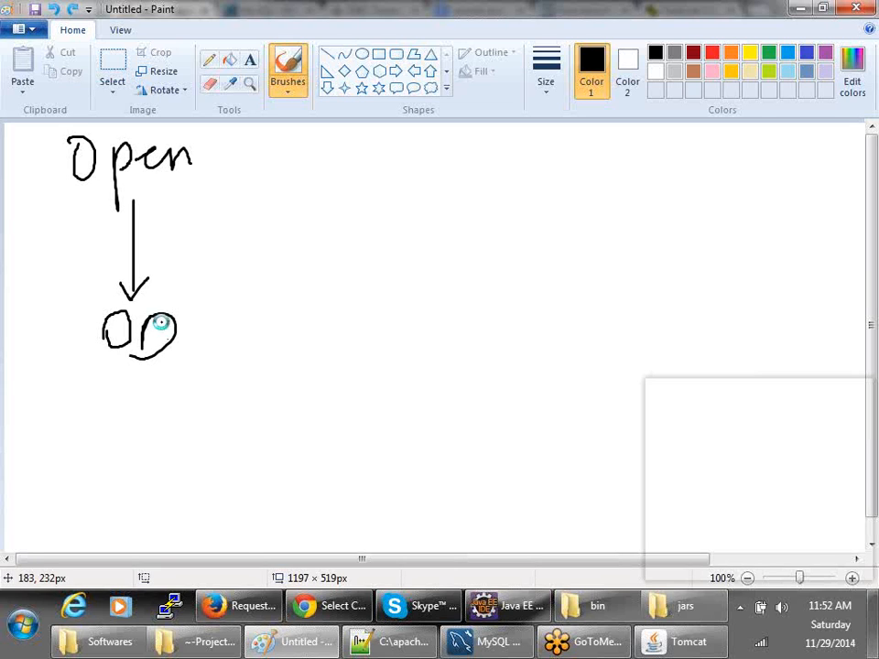
- Write an O, a down arrow and 'Def...' for Deferred below Open, then undo the strokes
mouse_move(125, 336)
left_mouse_down()
mouse_move(114, 341)
mouse_move(133, 318)
mouse_move(119, 358)
left_mouse_up()
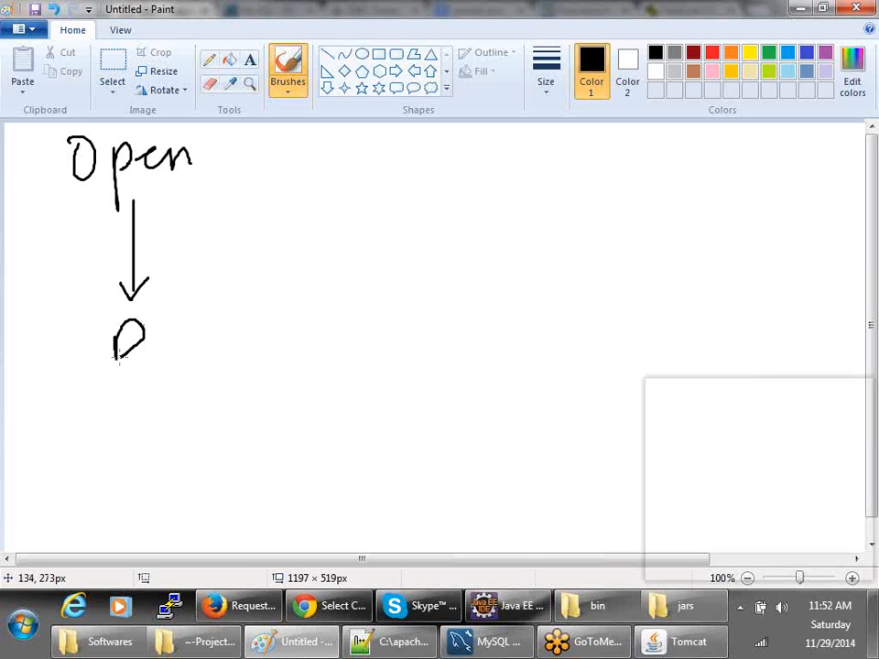
mouse_move(124, 360)
left_mouse_down()
mouse_move(125, 404)
mouse_move(145, 385)
left_mouse_up()
mouse_move(98, 477)
left_mouse_down()
mouse_move(98, 461)
mouse_move(134, 473)
mouse_move(158, 465)
left_mouse_up()
mouse_move(167, 418)
left_mouse_down()
mouse_move(174, 481)
mouse_move(181, 444)
mouse_move(186, 480)
mouse_move(196, 446)
left_mouse_up()
mouse_move(203, 445)
left_mouse_down()
mouse_move(210, 431)
mouse_move(287, 445)
left_mouse_up()
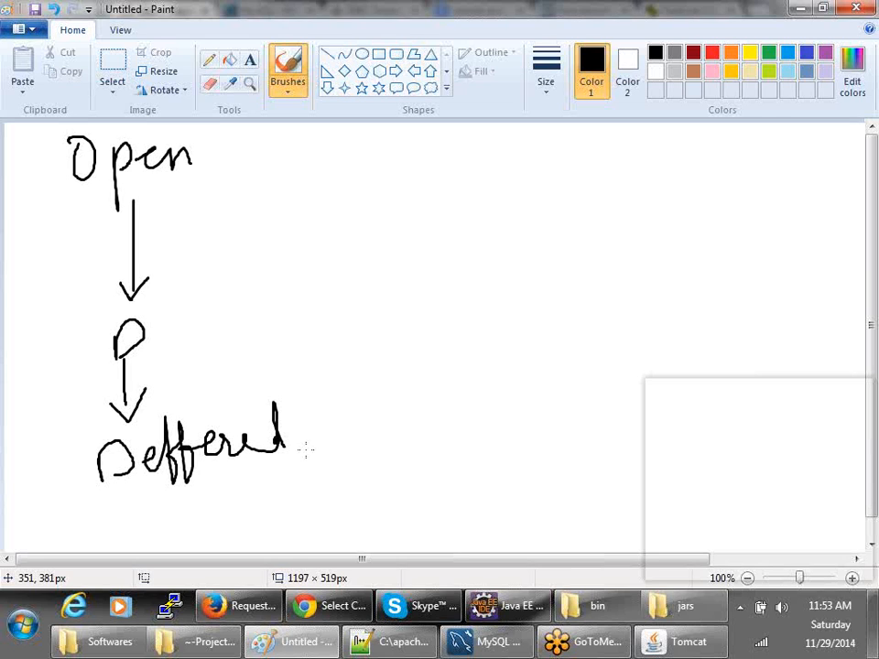
key("ctrl+z")
key("ctrl+z")
key("ctrl+z")
key("ctrl+z")
key("ctrl+z")
key("ctrl+z")
key("ctrl+z")
key("ctrl+z")
key("ctrl+z")
key("ctrl+z")
key("ctrl+z")
key("ctrl+z")
key("ctrl+z")
key("ctrl+z")
key("ctrl+z")
key("ctrl+z")
key("ctrl+z")
key("ctrl+z")
key("ctrl+z")
key("ctrl+z")
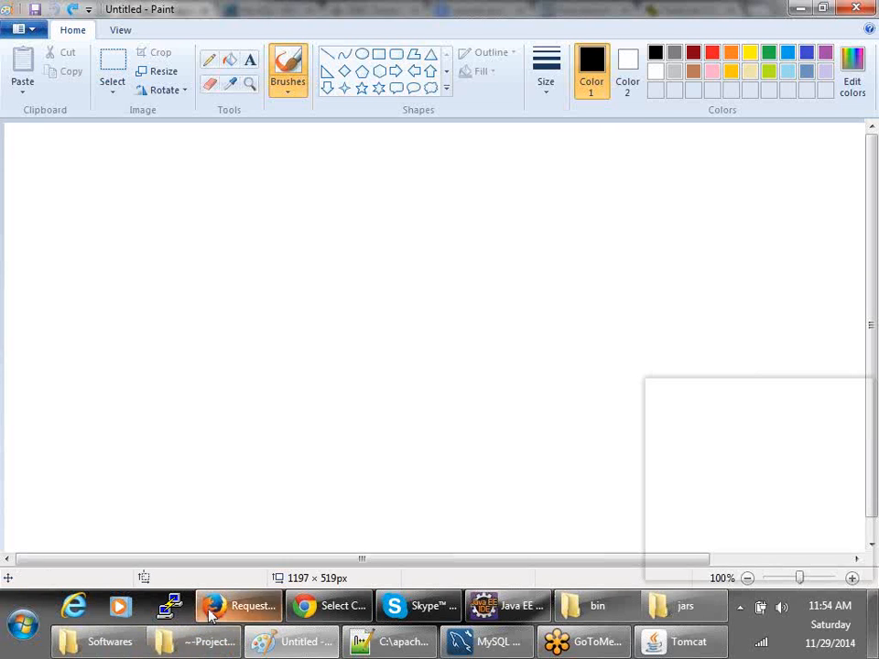
- Look at the Bugzilla account request and classification pages, then return to server.xml in Notepad++
left_click(236, 605)
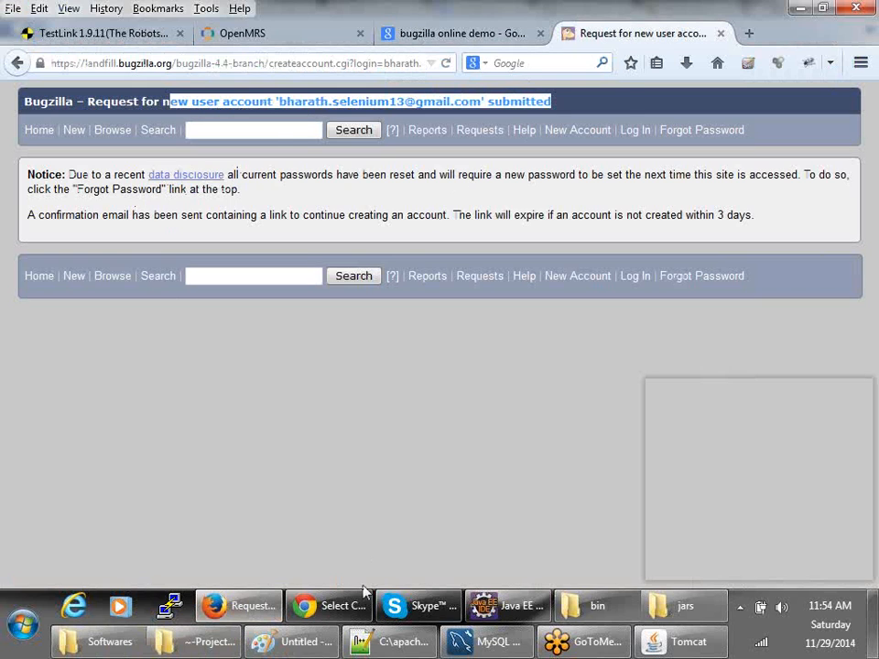
left_click(341, 606)
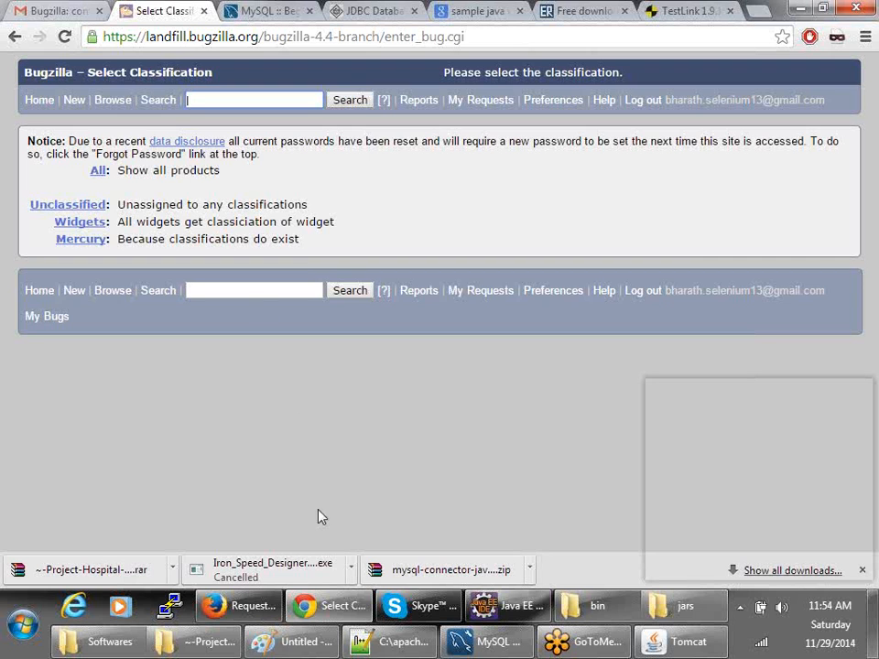
left_click(392, 641)
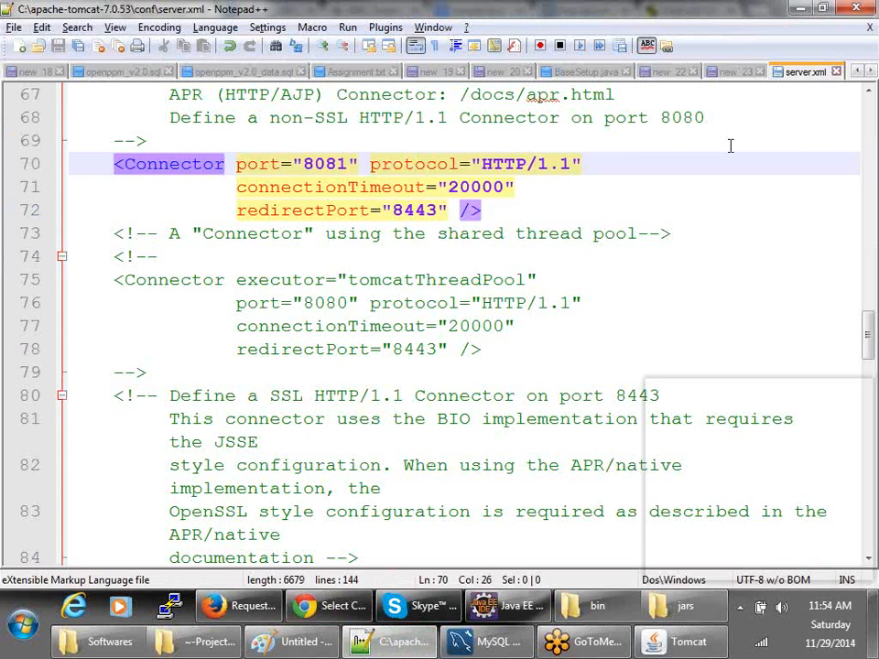
key("alt+Tab")
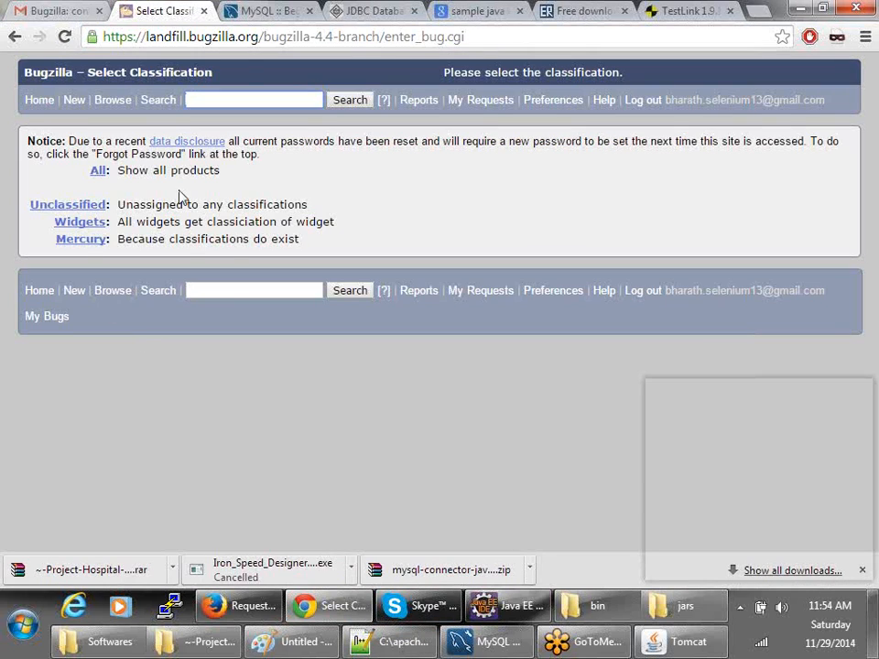
key("alt+Tab")
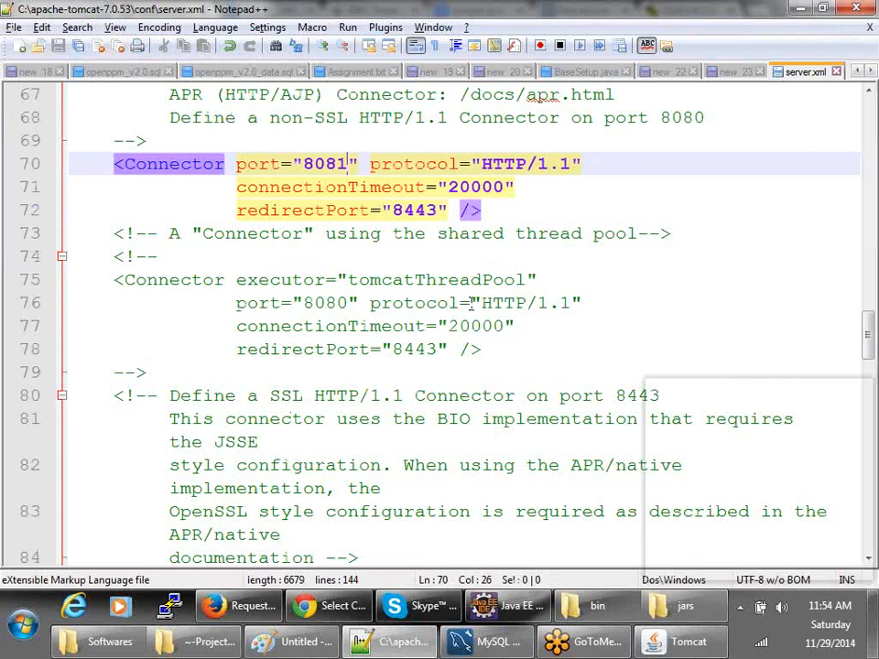
- Close server.xml and replace the database list in new 23 with 'Product'
left_click(837, 73)
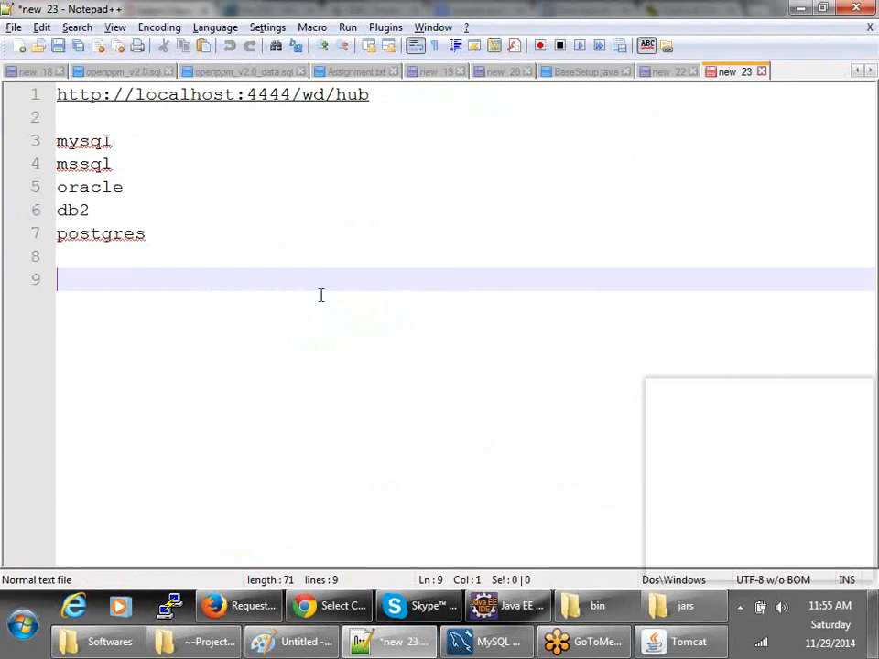
left_click_drag(316, 330, 37, 82)
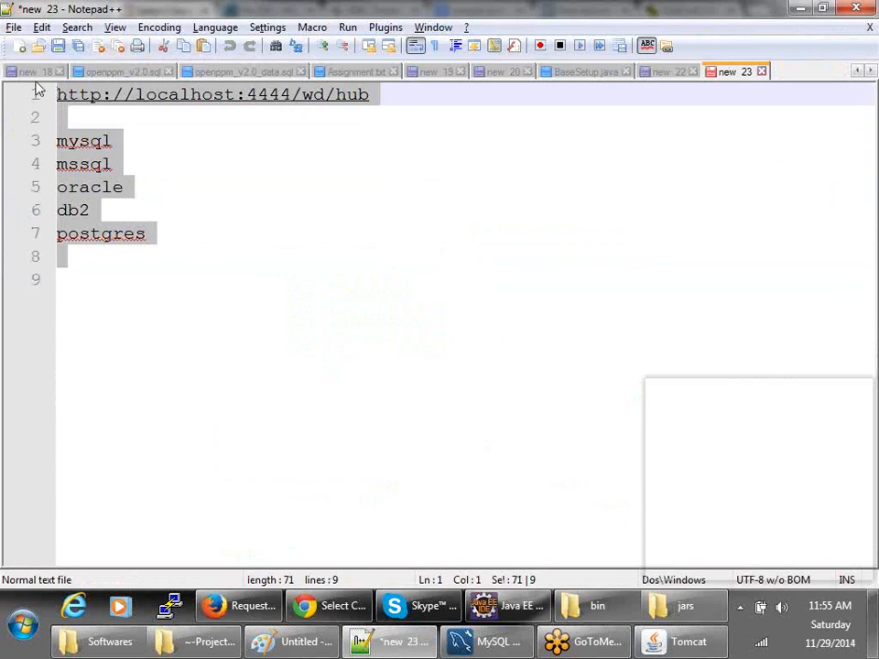
key("Delete")
key("Return")
key("Return")
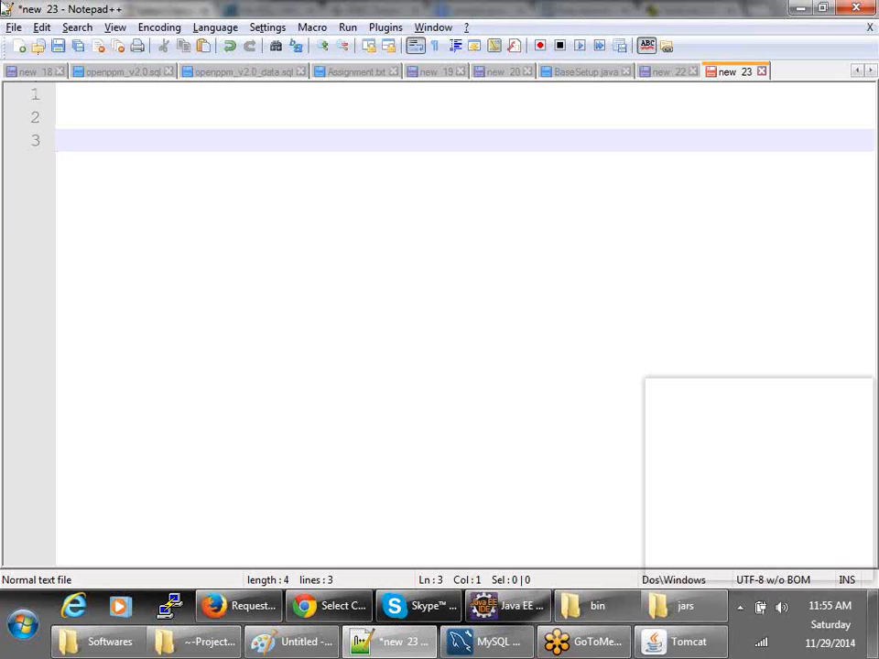
type("Product")
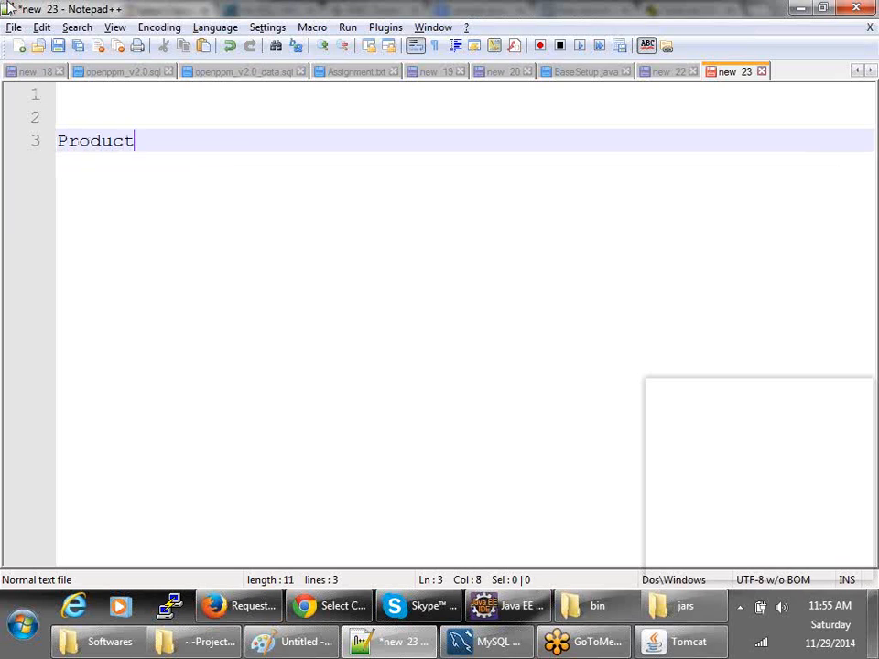
key("Return")
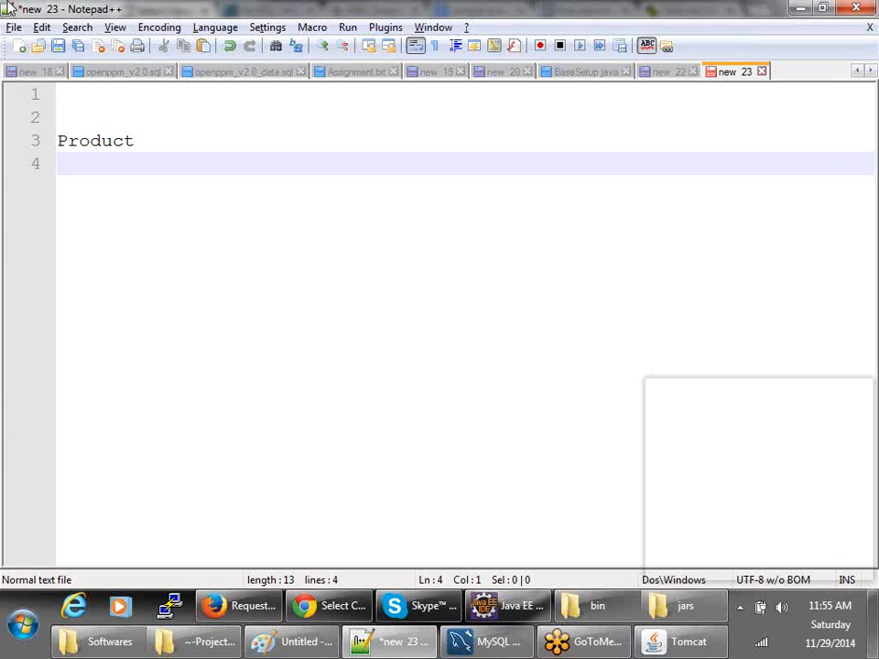
- Add 'Module' indented under Product and select both words
key("Tab")
type("Module")
key("Return")
key("Tab")
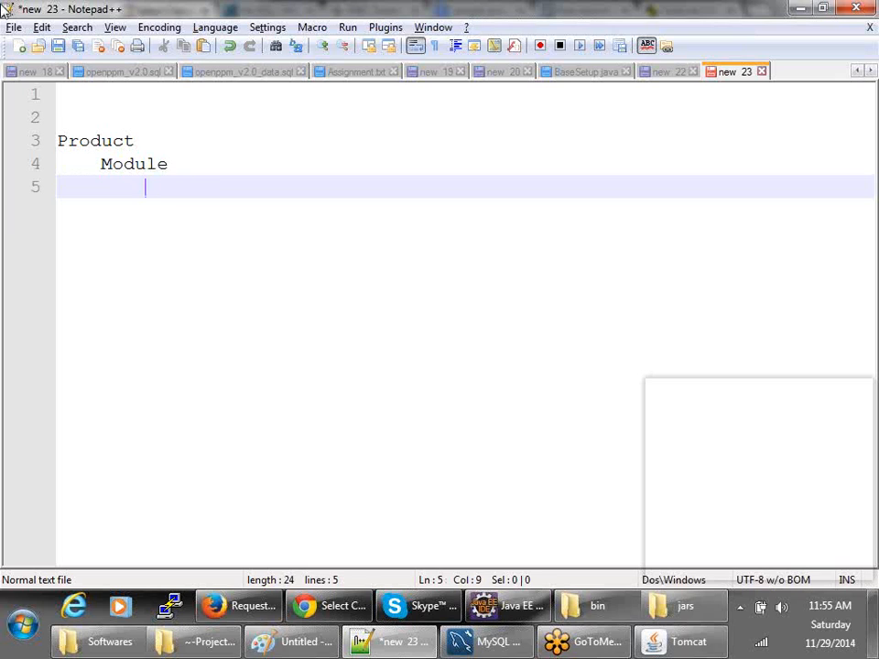
left_click(95, 144)
double_click(96, 146)
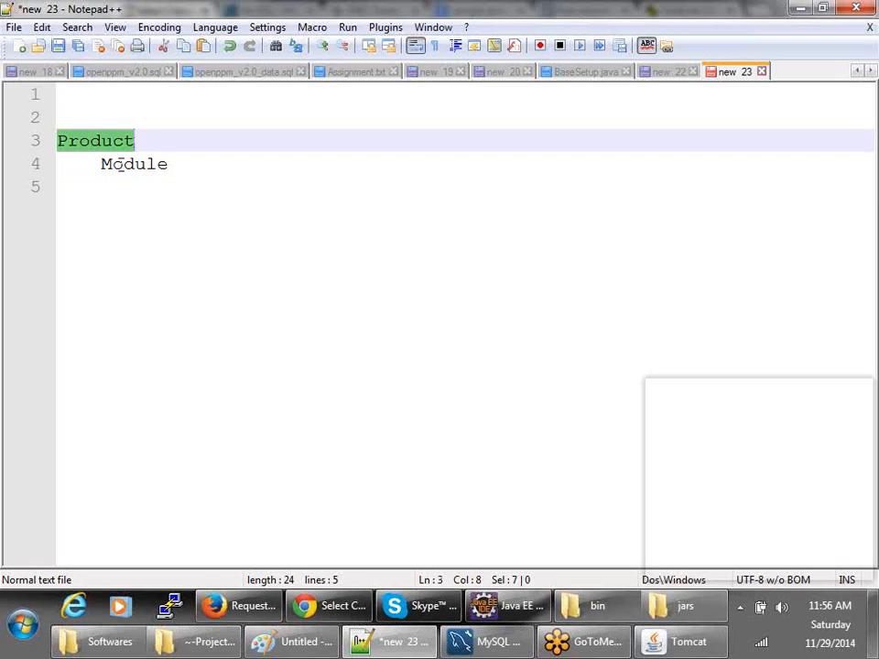
double_click(117, 165)
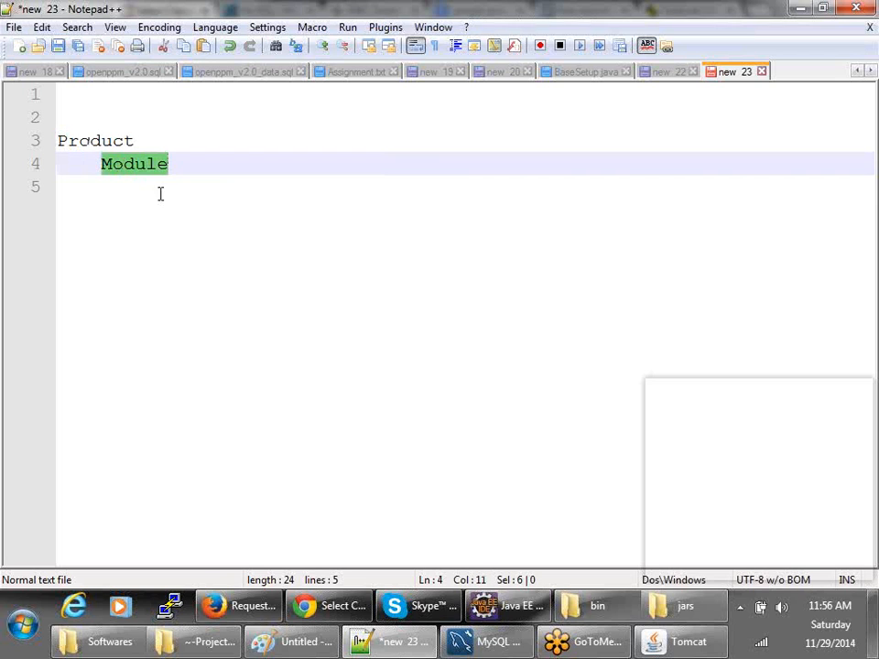
left_click(262, 601)
- Minimise Firefox and list products from All classifications on Bugzilla's Enter Bug page
left_click(221, 604)
left_click(329, 606)
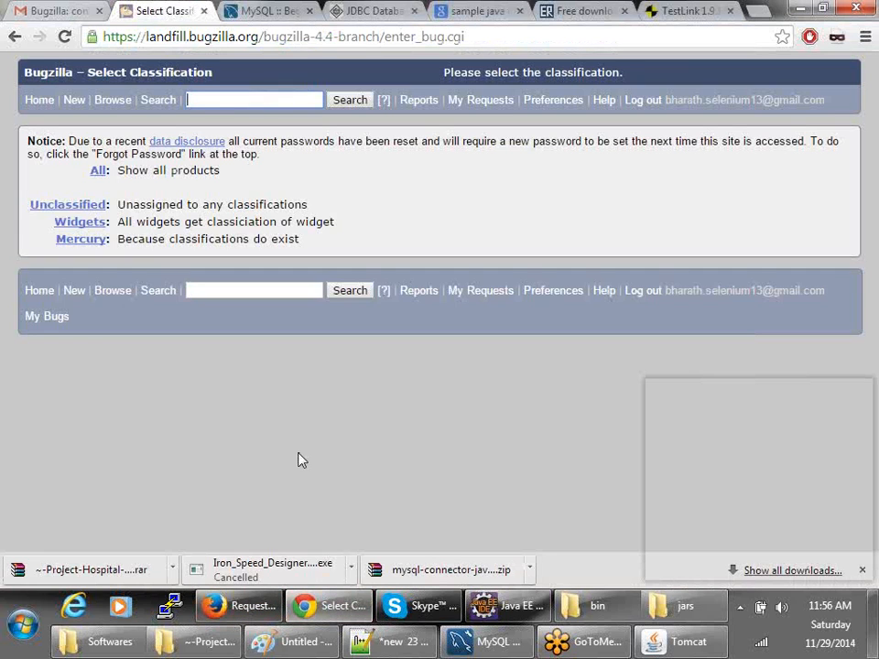
left_click(98, 176)
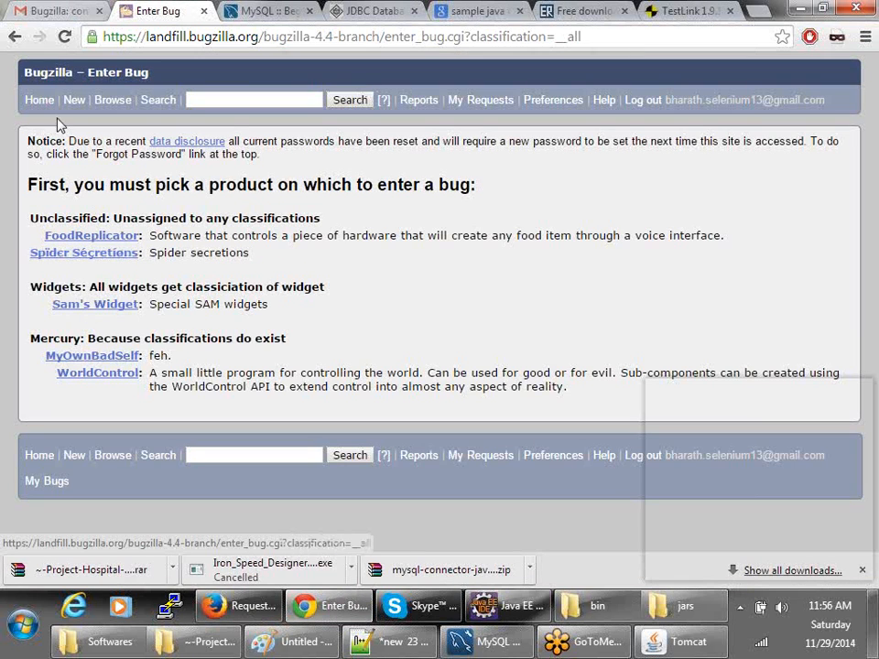
- Open a FoodReplicator bug form with component VoiceInterface, then return to the Notepad++ note
left_click(83, 238)
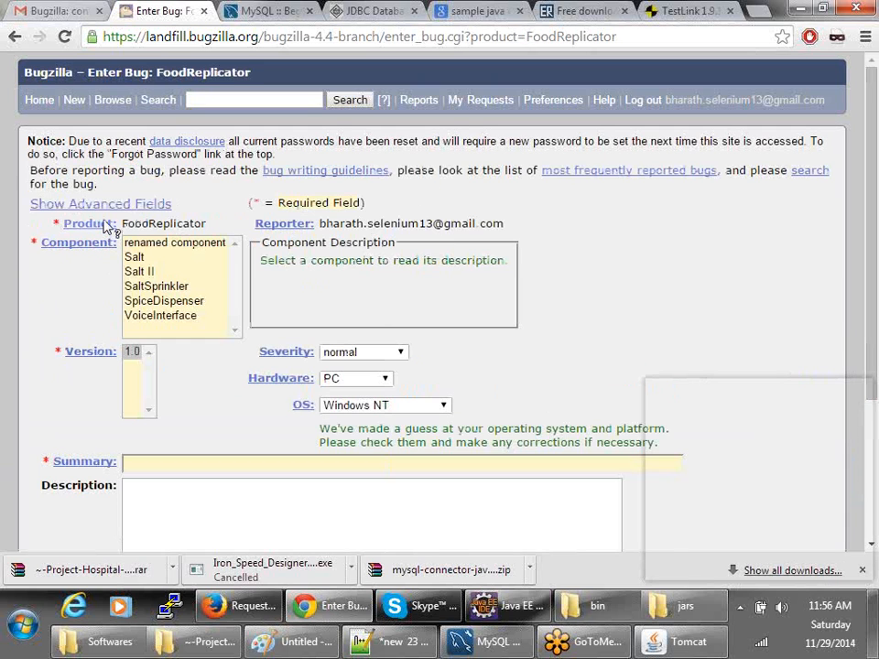
mouse_move(95, 250)
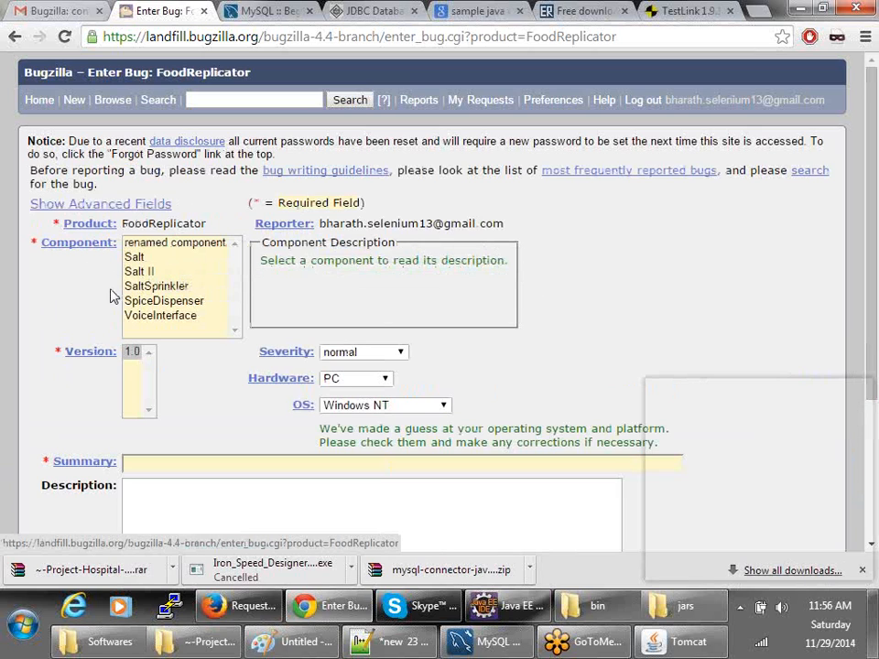
left_click(160, 323)
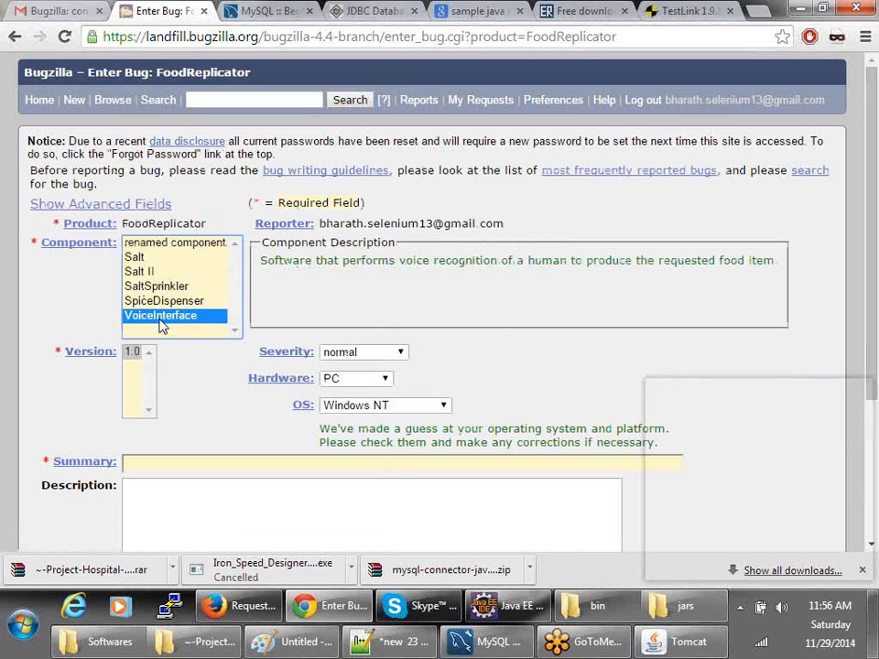
scroll(137, 293, "down", 2)
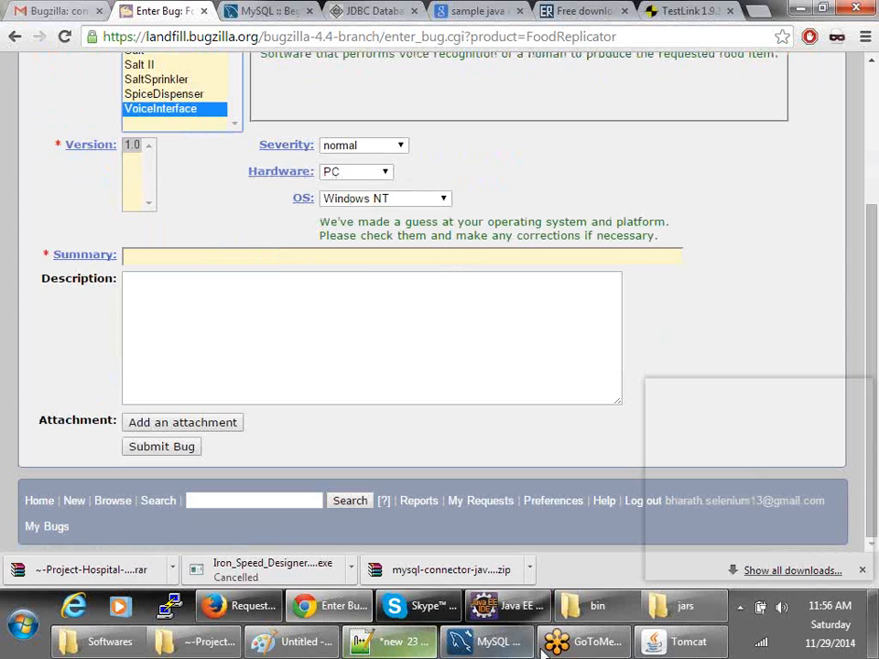
left_click(380, 644)
- Add an indented 'Version' line under Module in the new 23 note
left_click(158, 189)
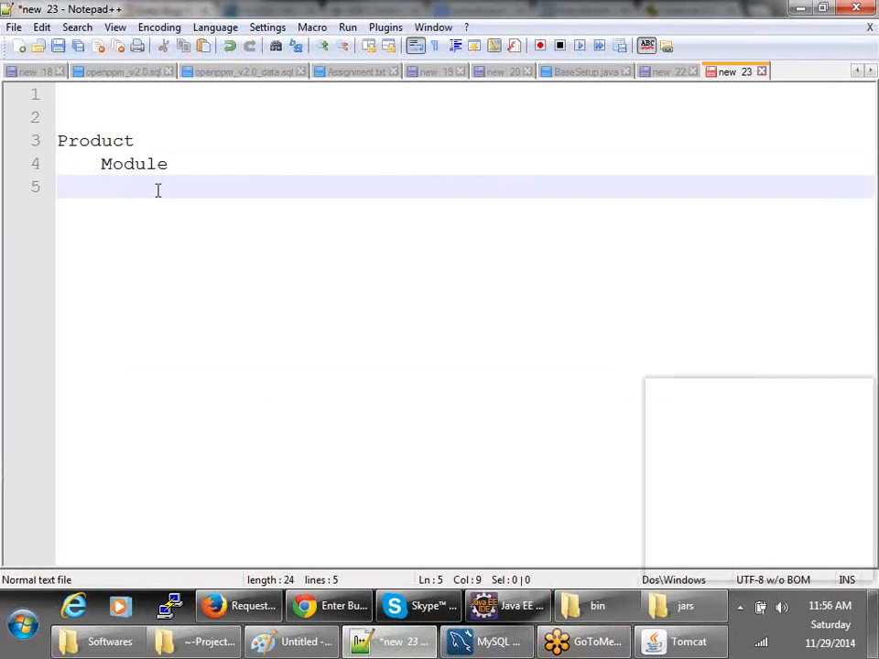
type("V")
key("BackSpace")
key("Return")
type("Version")
key("Return")
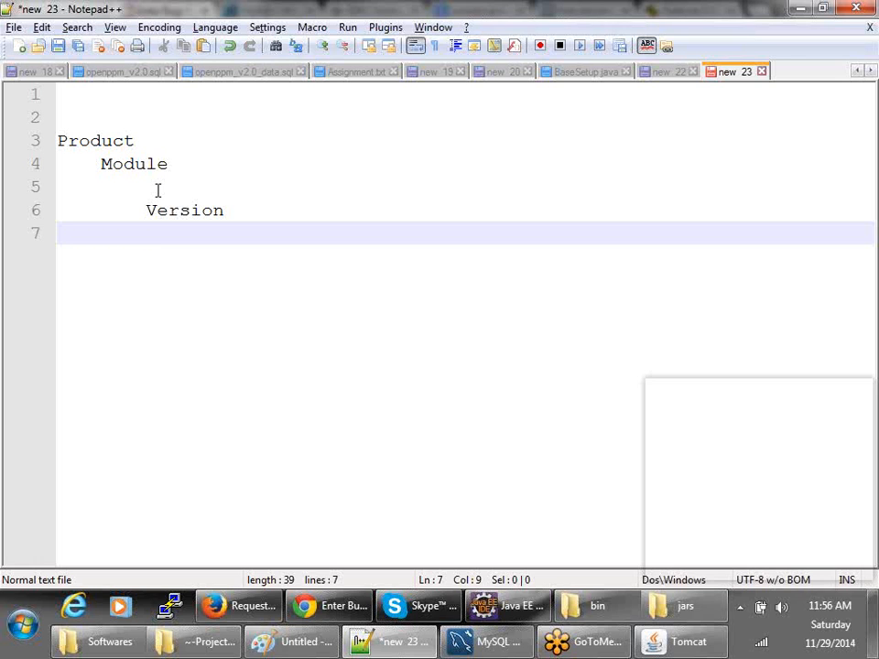
key("alt+Tab")
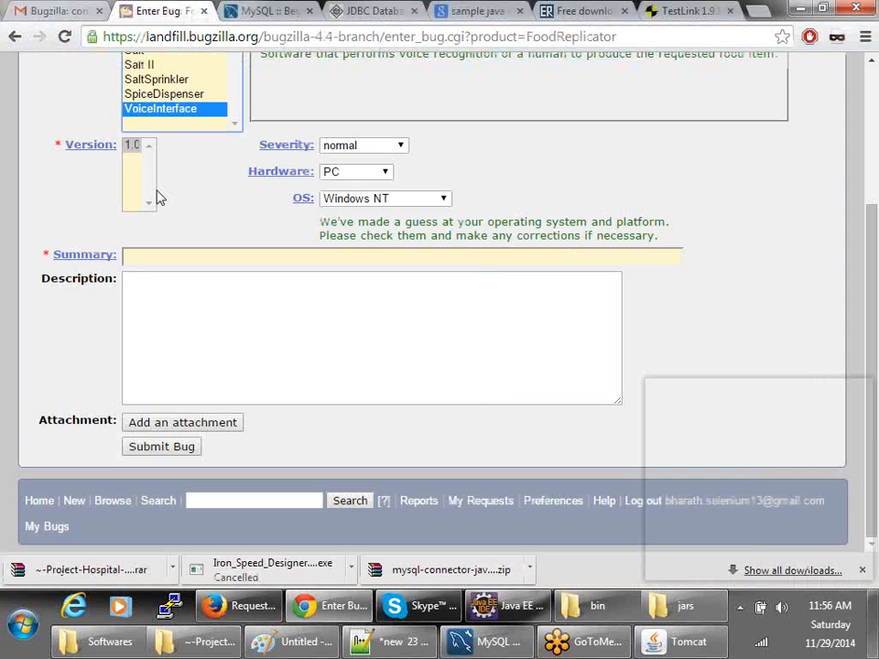
key("alt+Tab")
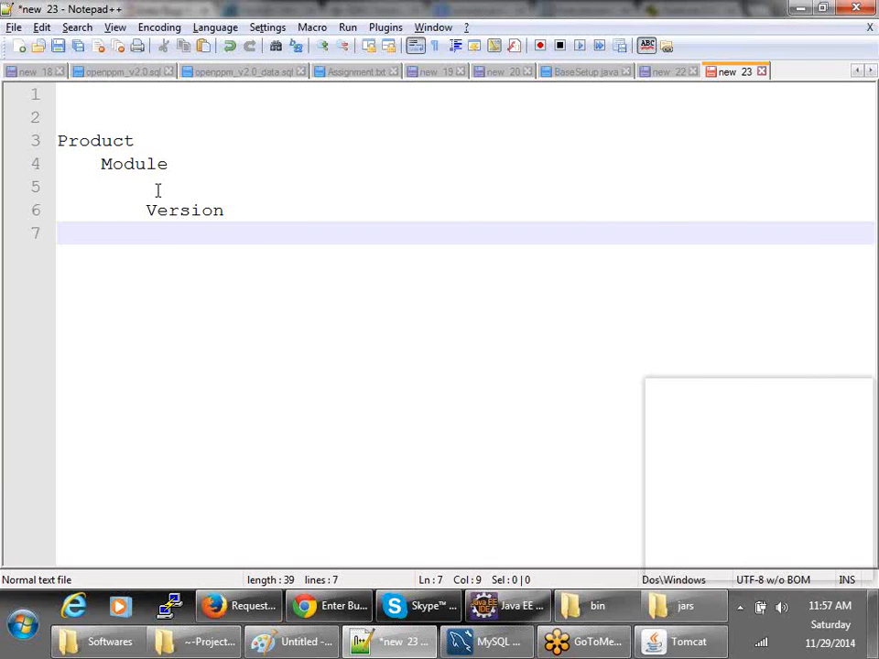
- Add 'OS' and 'Browser' lines, fixing the typo, and type 'Description' after a blank line
type("OS")
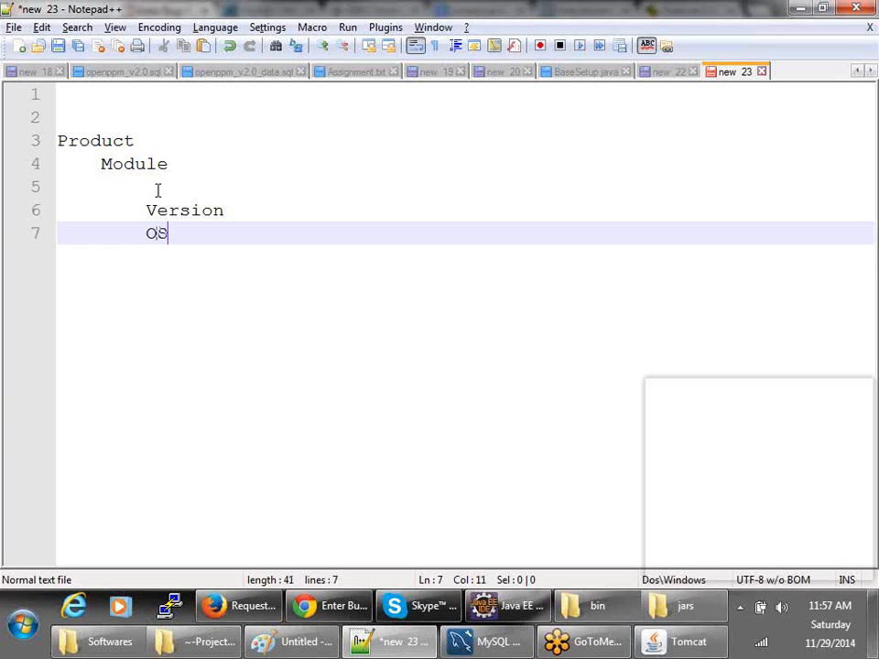
key("Return")
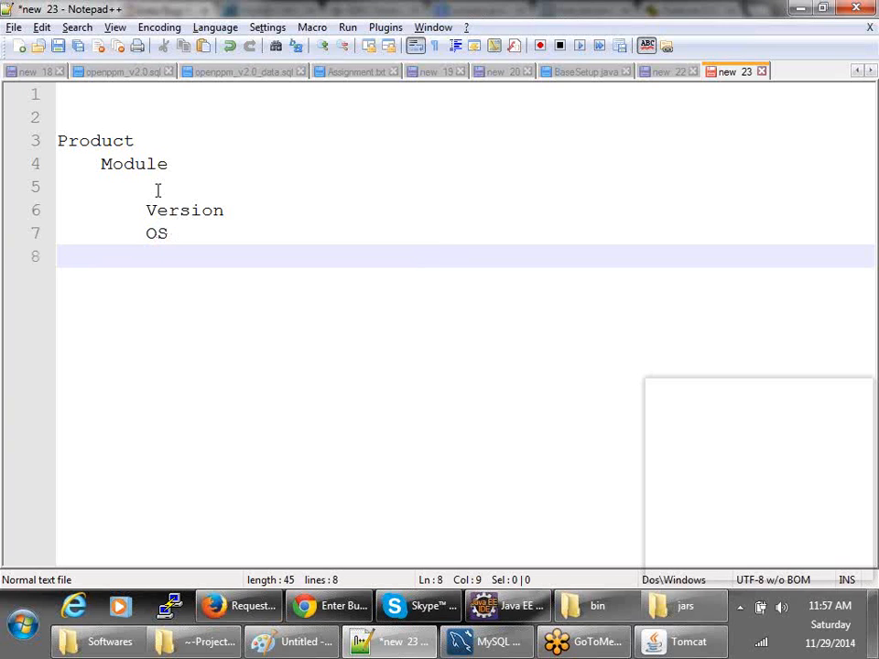
type("Browiser")
key("BackSpace")
key("BackSpace")
key("BackSpace")
key("BackSpace")
type("oser")
key("BackSpace")
key("BackSpace")
key("BackSpace")
key("BackSpace")
type("ser")
key("Return")
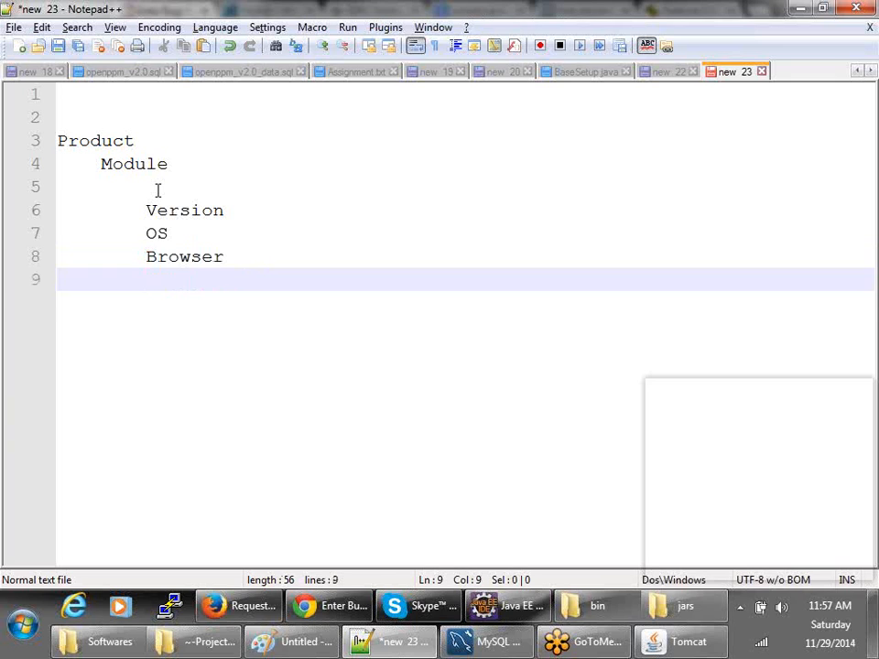
key("Return")
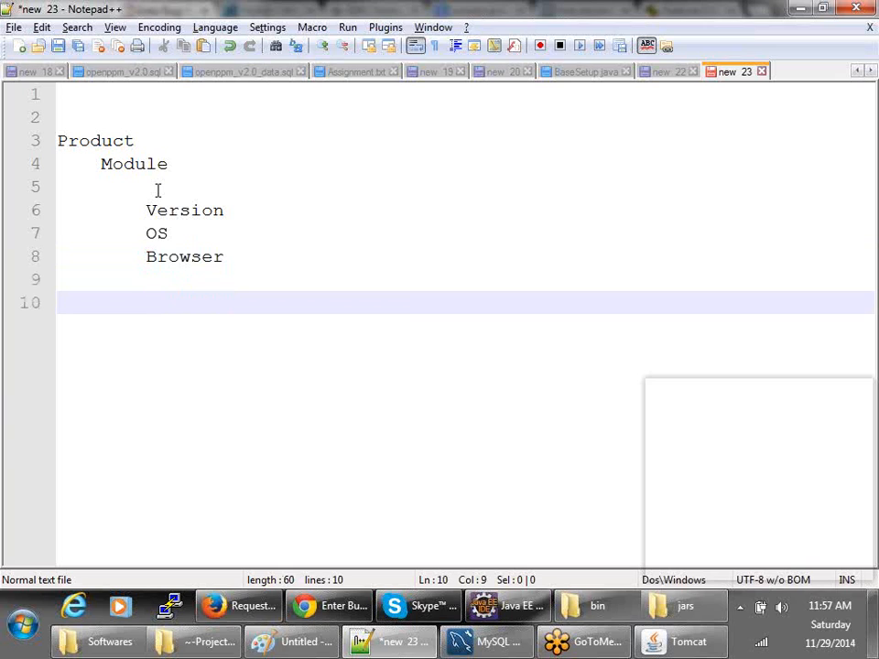
type("Description")
- Insert 'Heading' above Description and add 'Steps to reproduce' below it, fixing typos
left_click(179, 285)
key("Return")
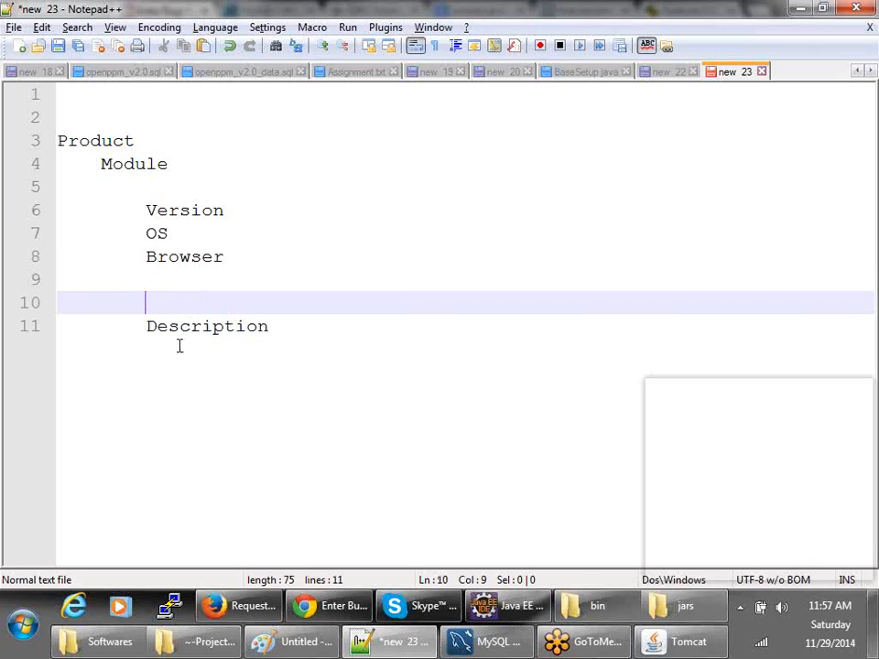
type("Heading")
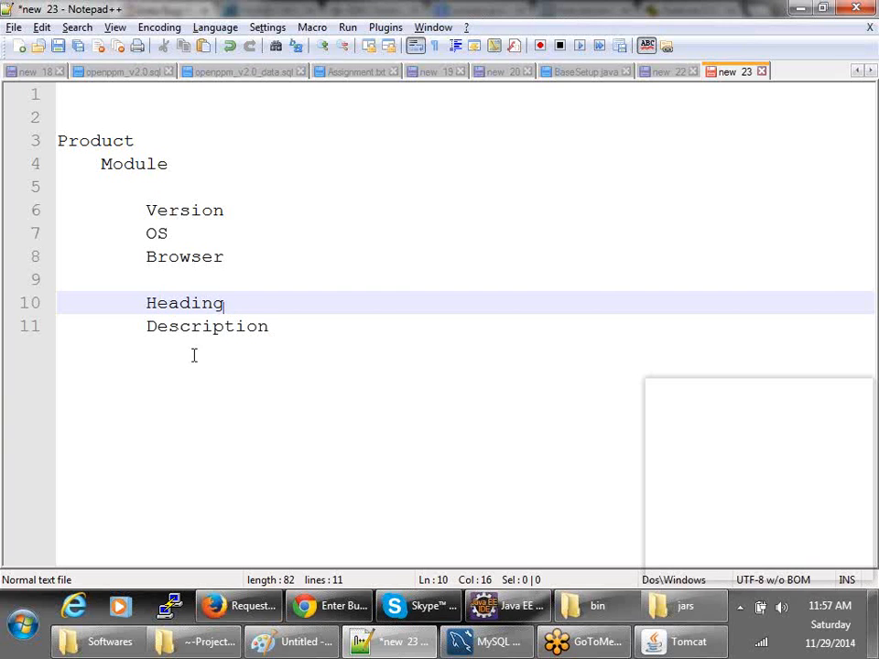
key("ctrl+End")
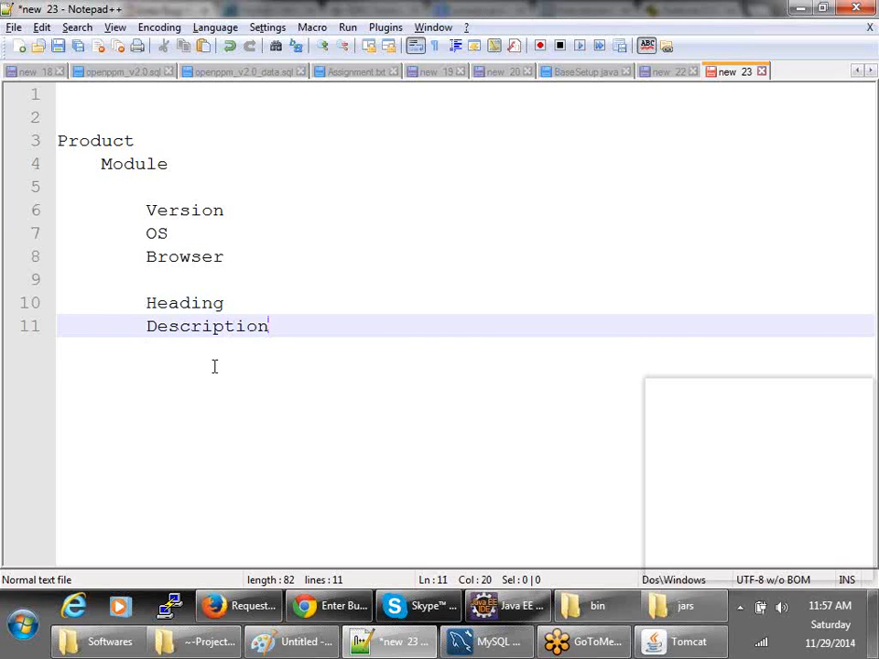
key("Return")
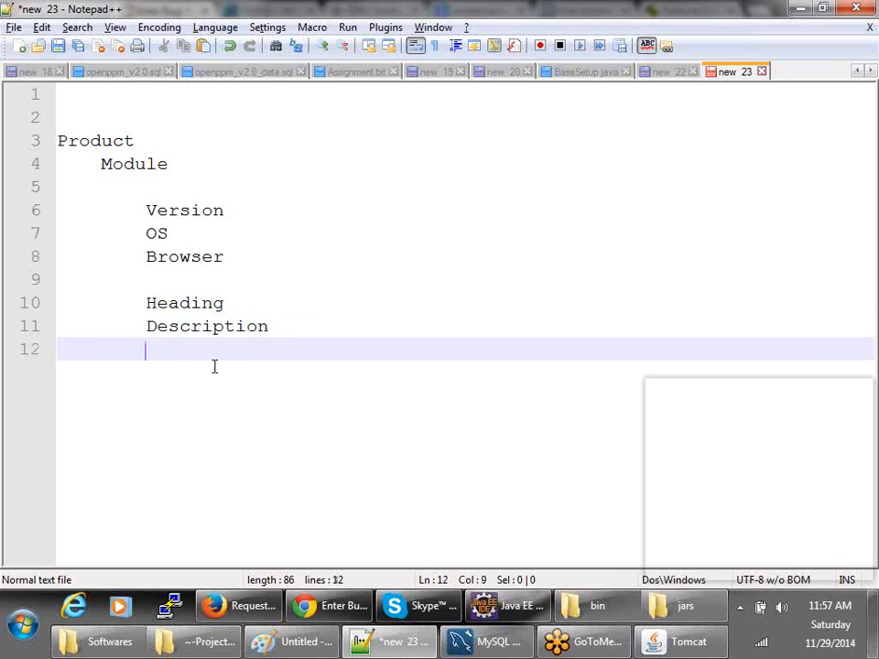
type("Steps to")
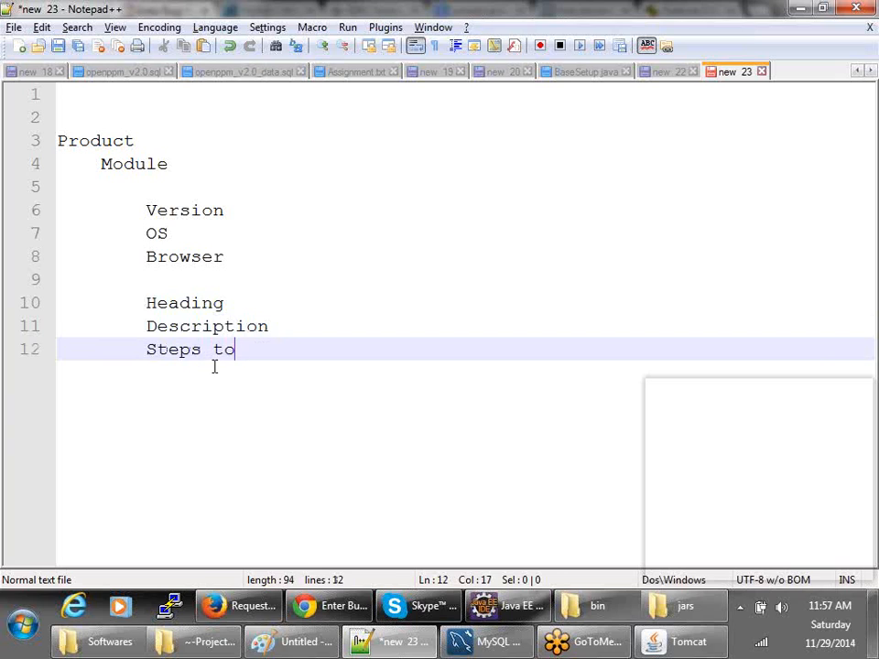
type(" repdroc")
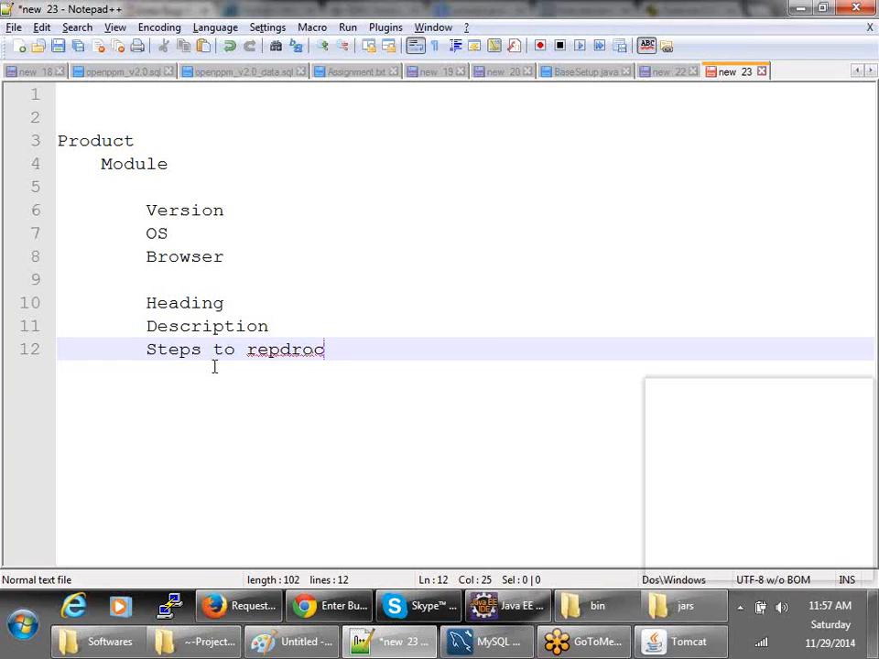
key("BackSpace")
type("duce")
key("Return")
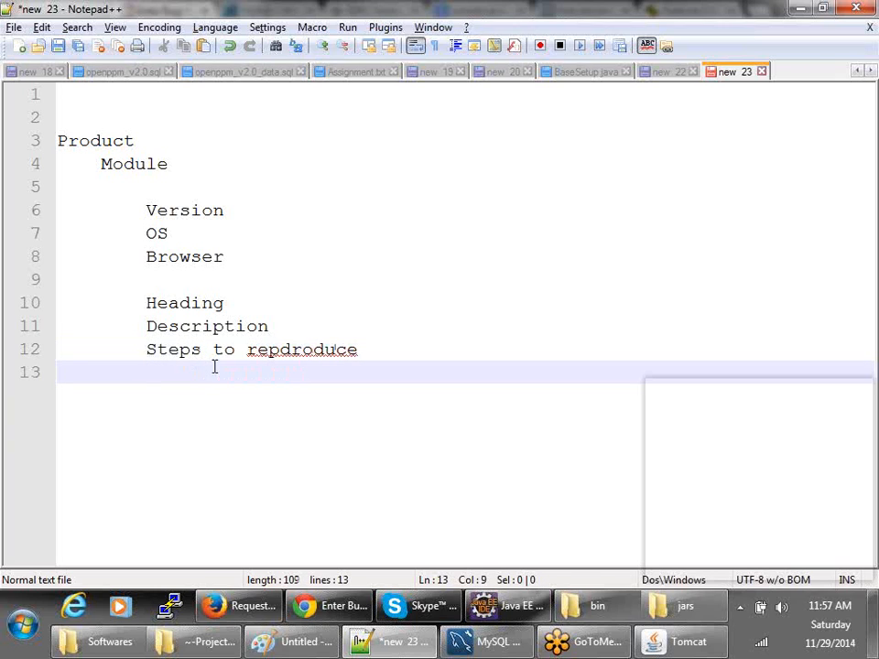
left_click(293, 350)
key("BackSpace")
left_click(373, 349)
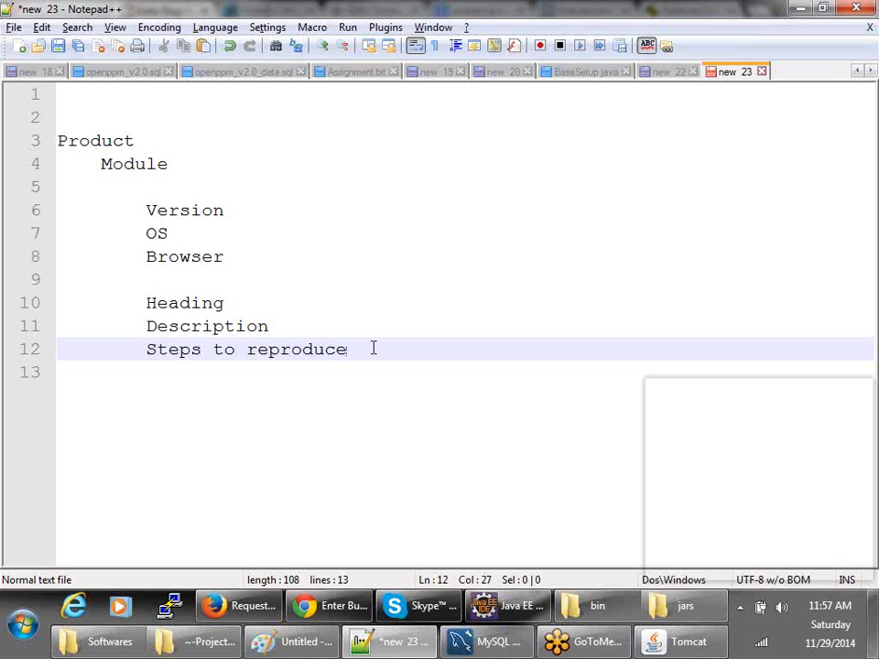
key("Return")
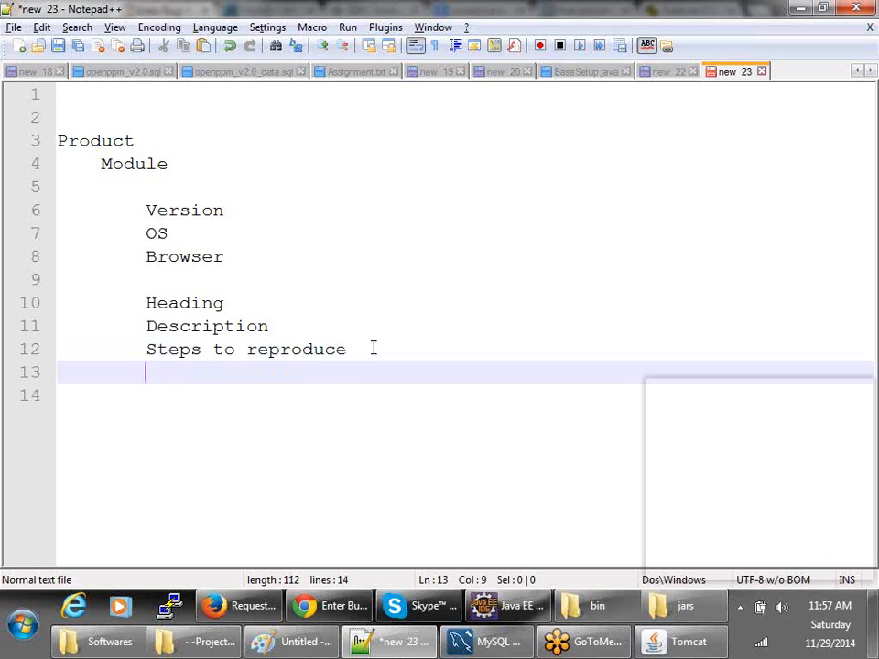
- Add 'Expected and actual', then indent both lines one level under Description
type("Excepeted")
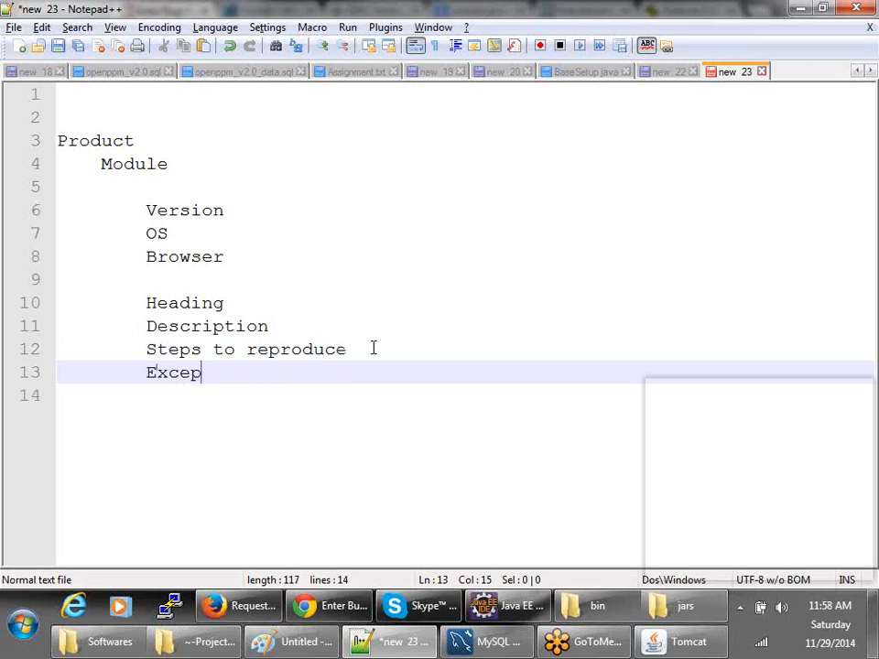
key("BackSpace")
key("BackSpace")
key("BackSpace")
key("BackSpace")
key("BackSpace")
key("BackSpace")
key("BackSpace")
type("pectd")
key("BackSpace")
type("ed and actual")
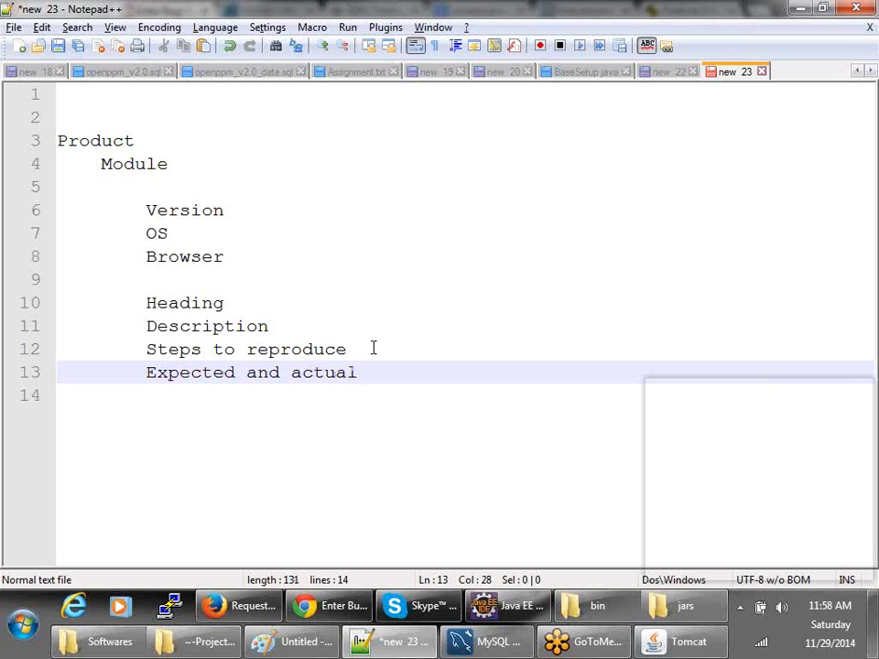
key("Return")
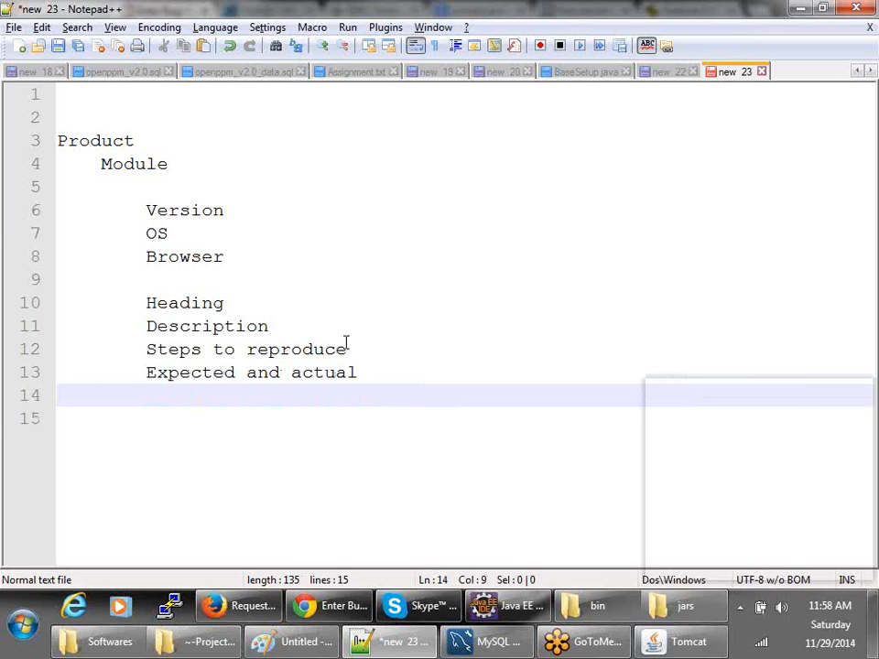
left_click(153, 350)
left_click(147, 349)
key("Tab")
left_click(144, 372)
key("Tab")
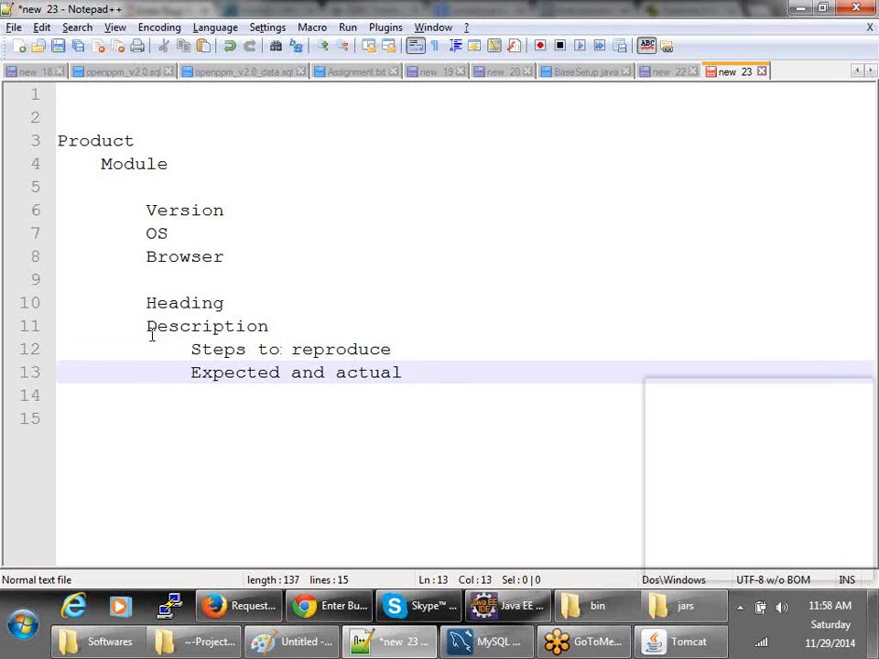
double_click(152, 329)
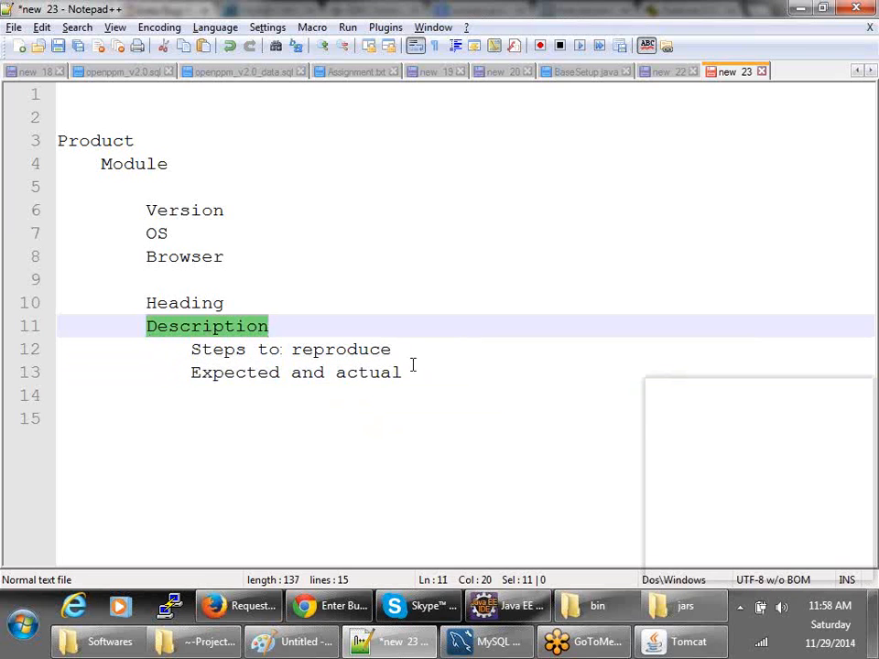
- Start an unindented line below the Description group and add Assign, followed by a blank line
left_click(412, 366)
key("Return")
key("Return")
key("BackSpace")
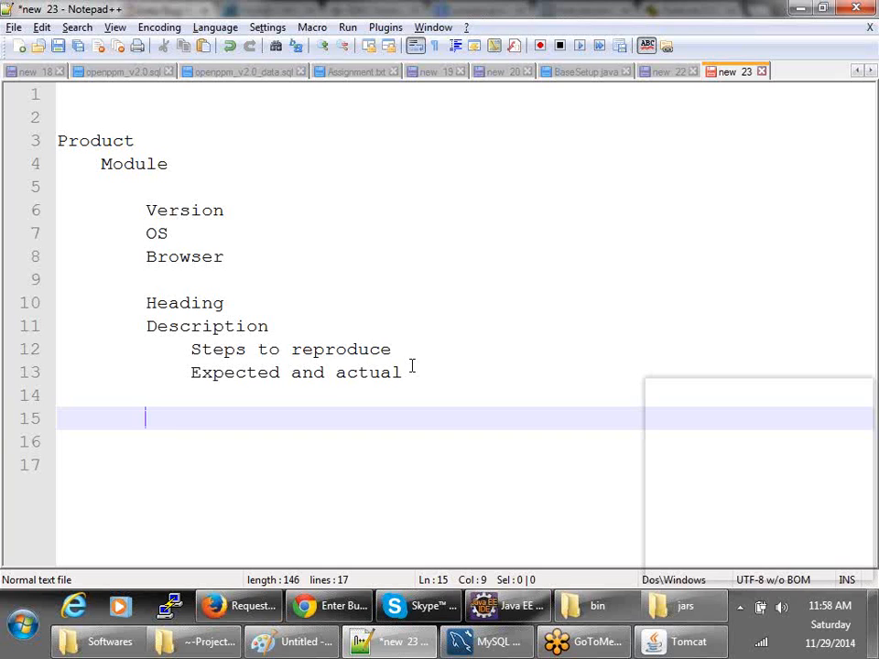
type("A")
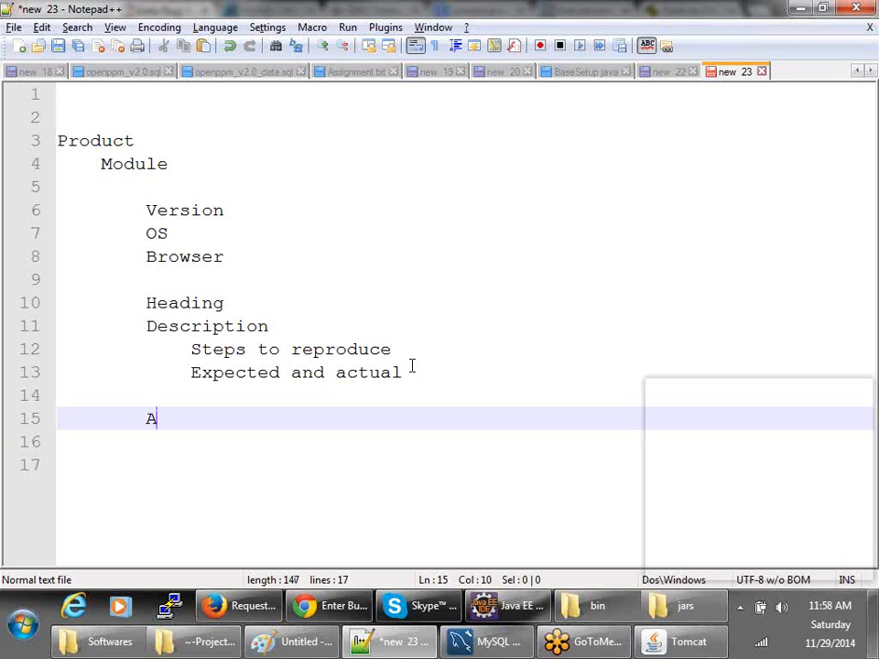
type("ssign")
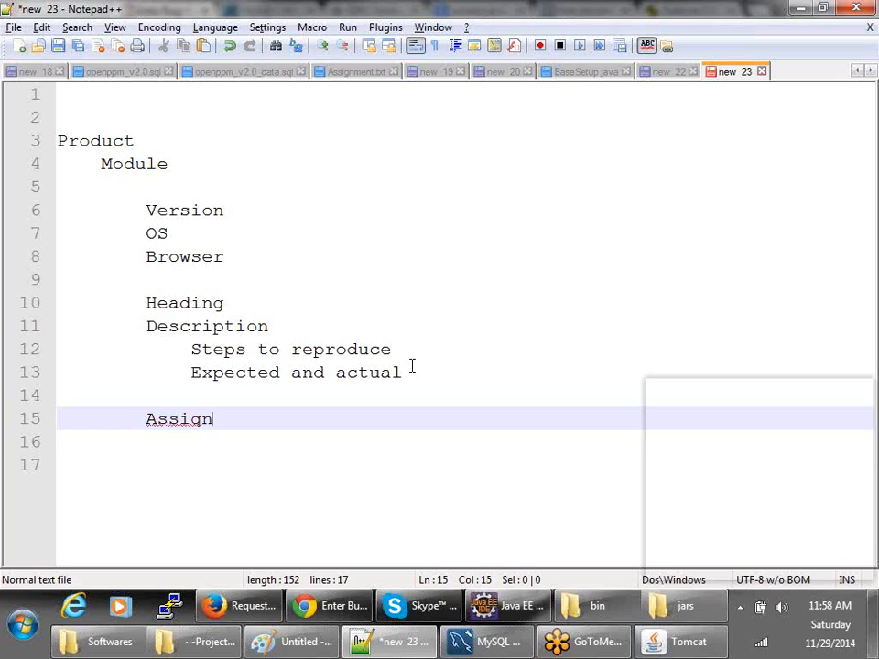
key("Return")
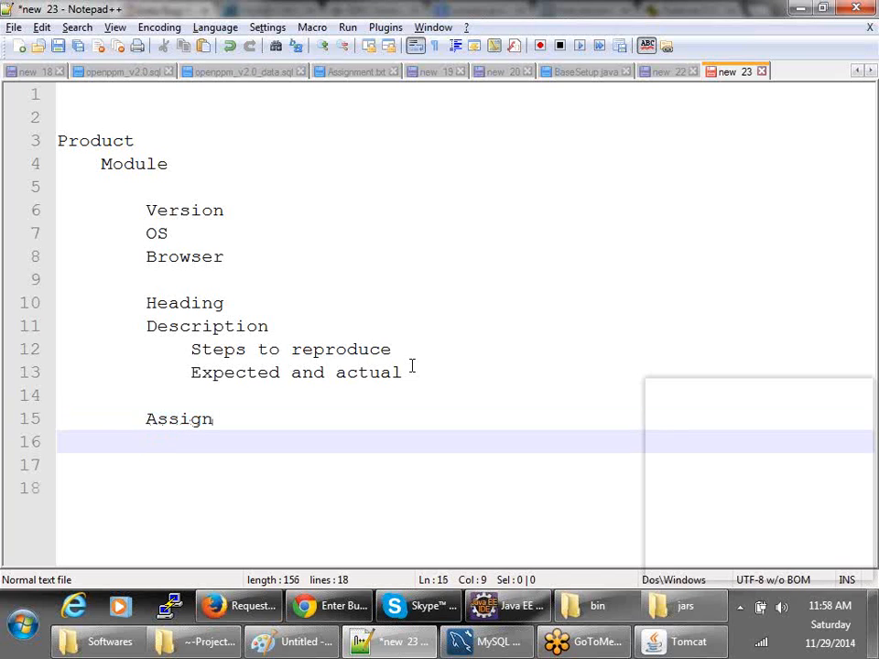
key("Return")
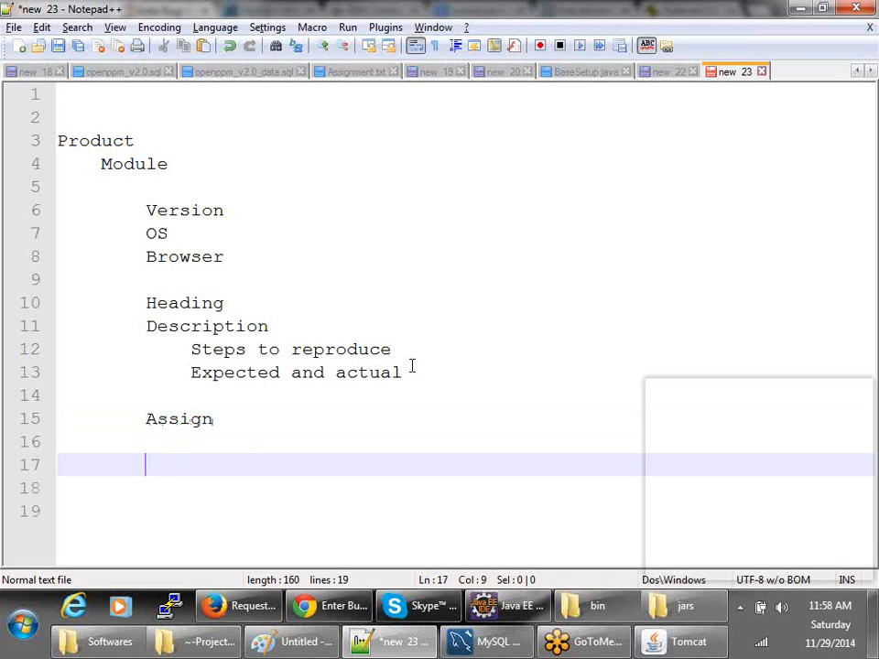
- Add Priority and Severity on the next lines, leaving an empty line after Severity
type("Pri")
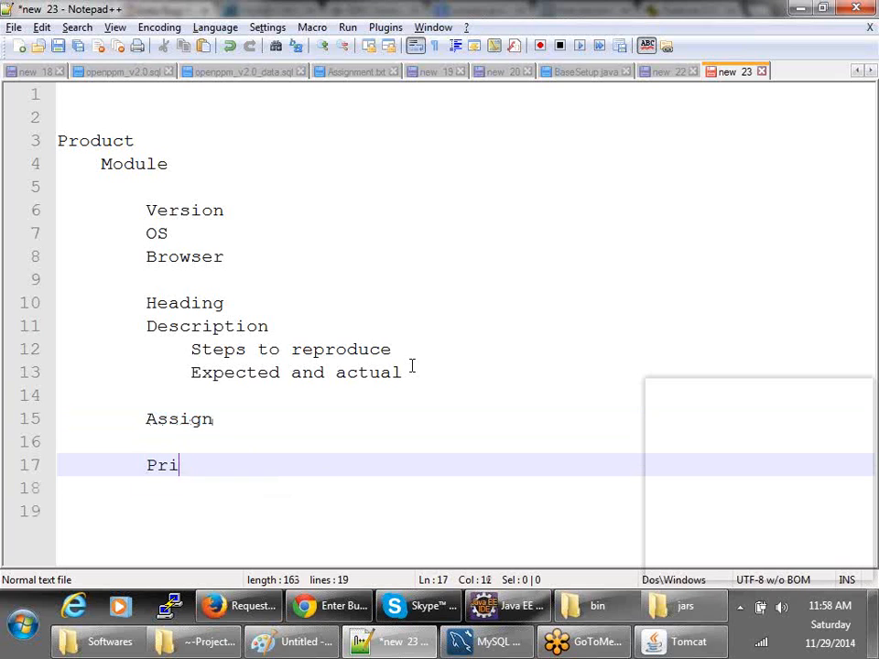
type("ority")
key("Return")
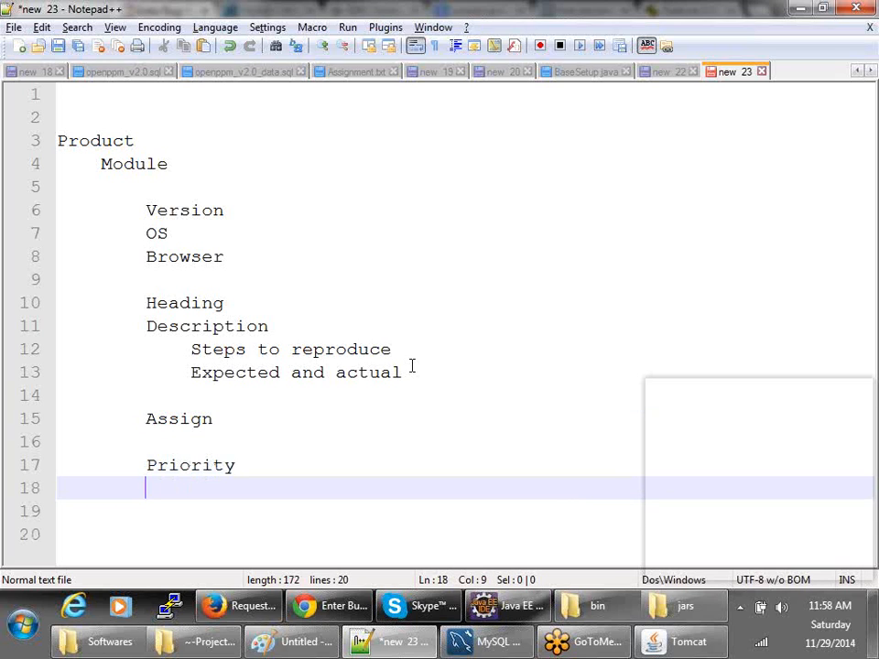
type("Severitu")
key("BackSpace")
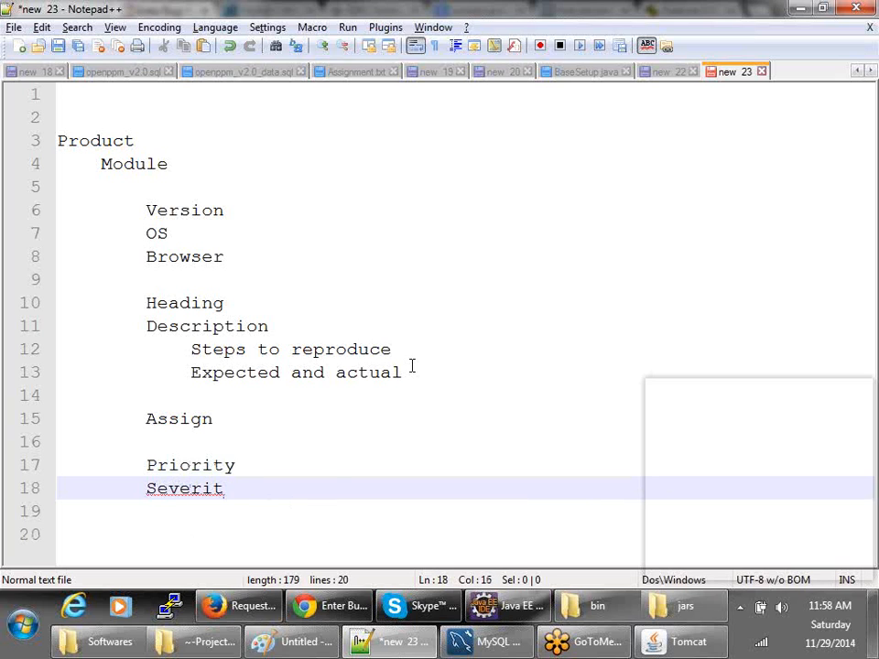
type("y")
key("Return")
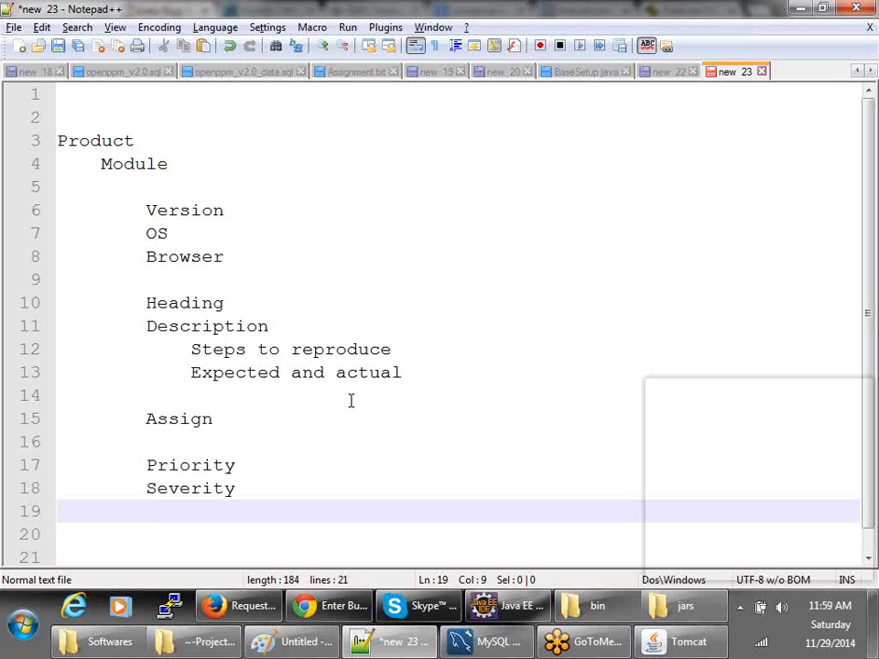
key("Return")
- Go back to the FoodReplicator bug form, click into Description and scroll to the attachment area
key("alt+Tab")
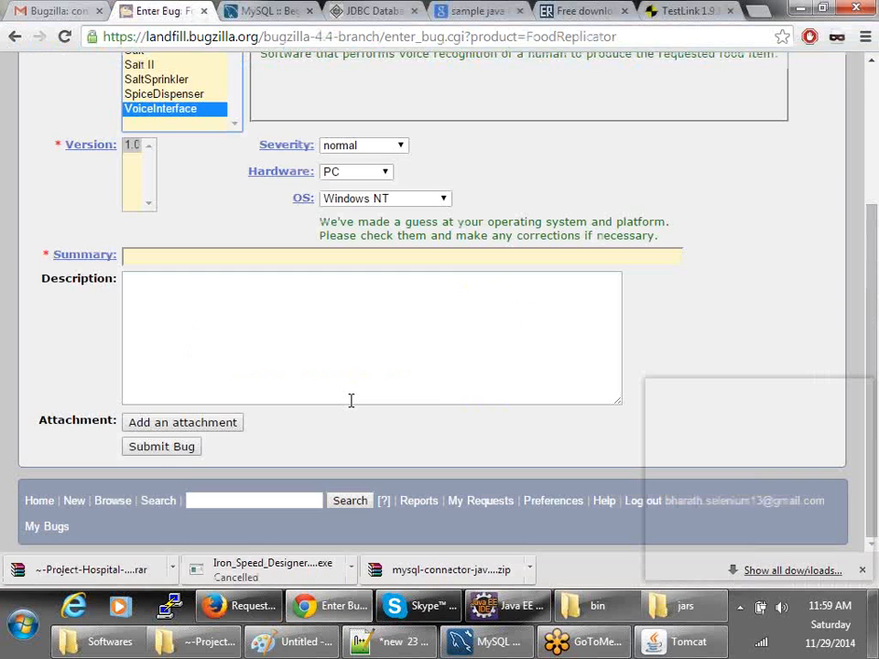
left_click(144, 256)
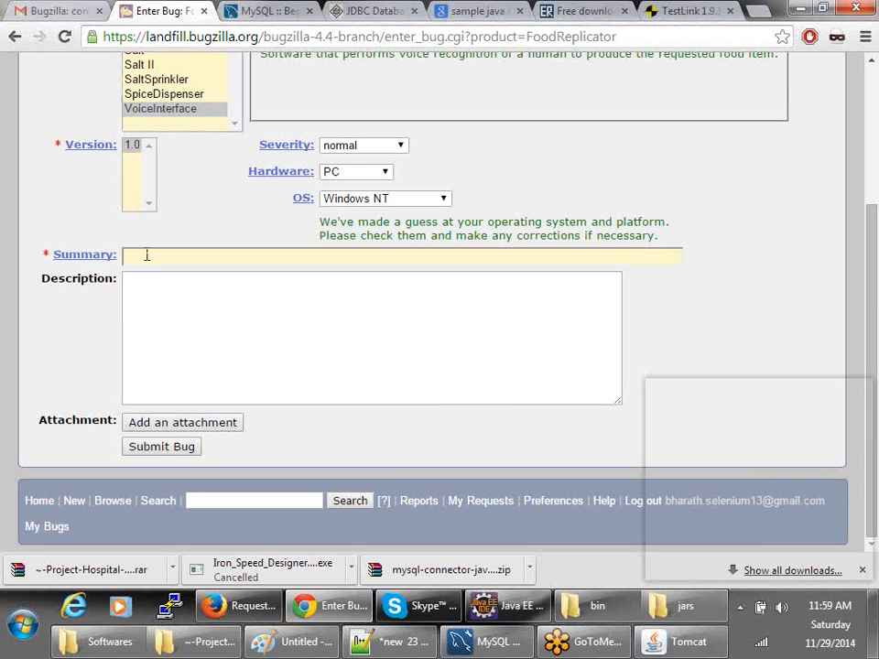
key("alt+Tab")
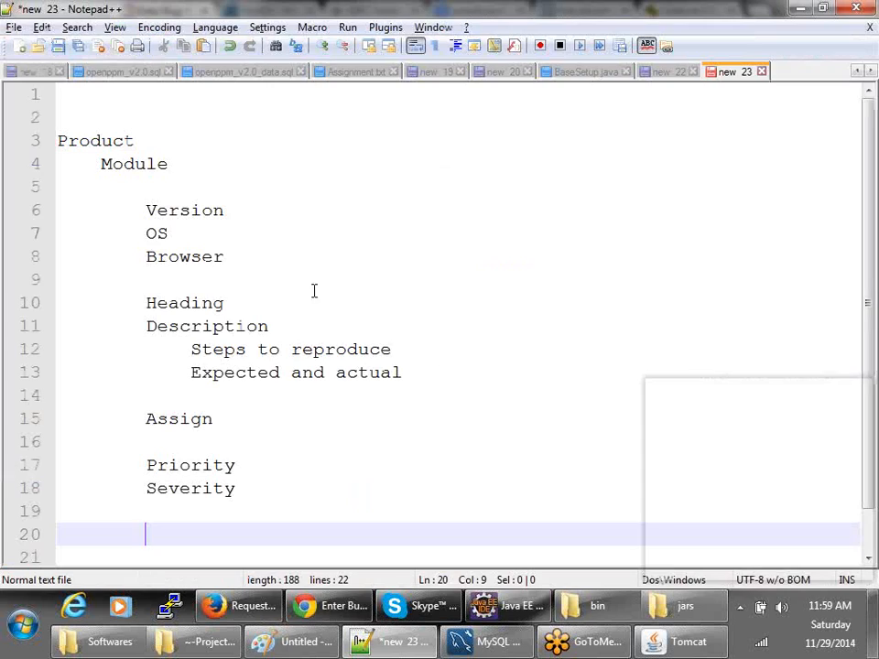
left_click(163, 284)
key("alt+Tab")
left_click(204, 346)
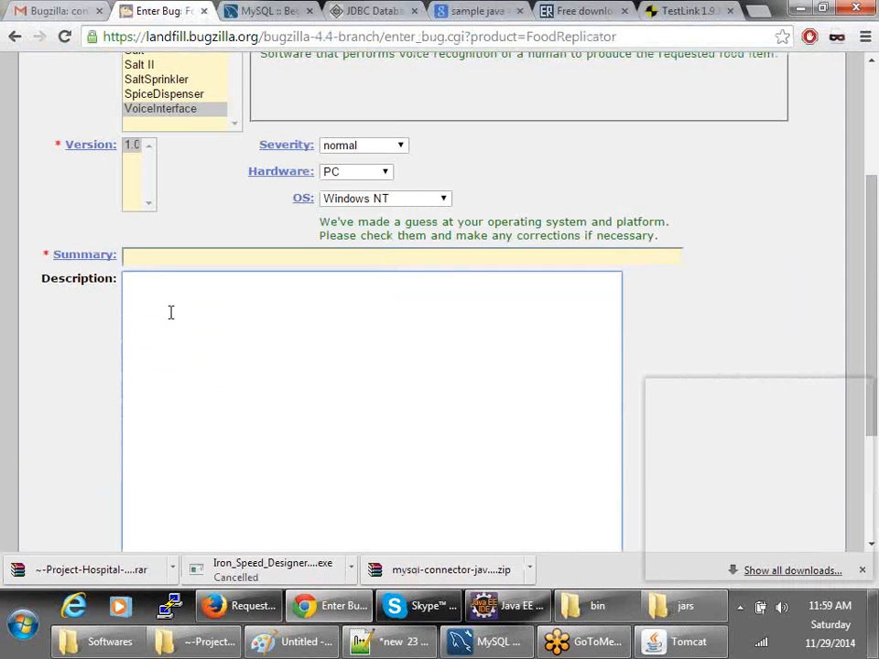
scroll(176, 221, "down", 3)
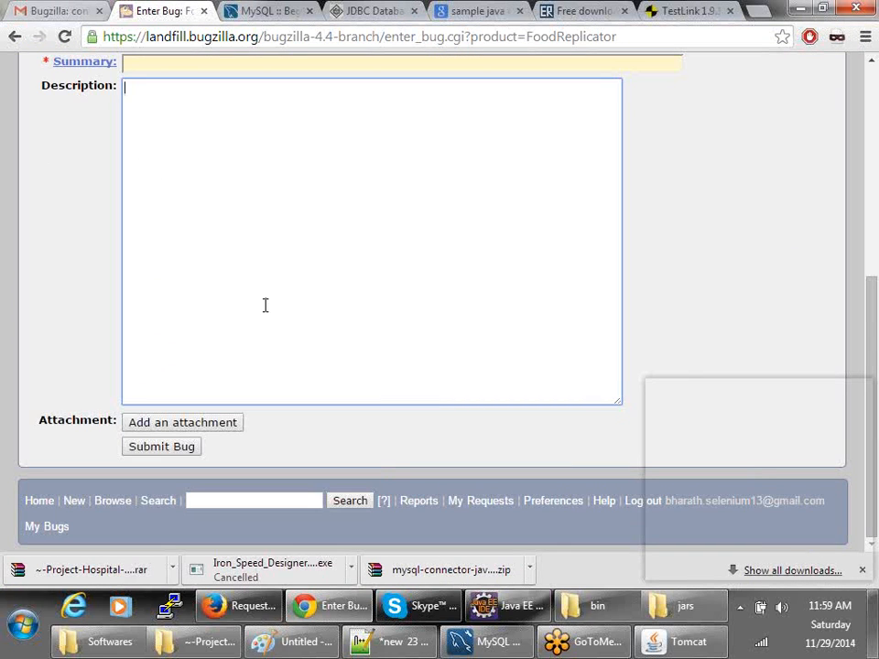
scroll(251, 337, "up", 2)
scroll(251, 337, "down", 2)
- Add Attachment on line 20 below Severity in the field list, then return to the Bugzilla form
key("alt+Tab")
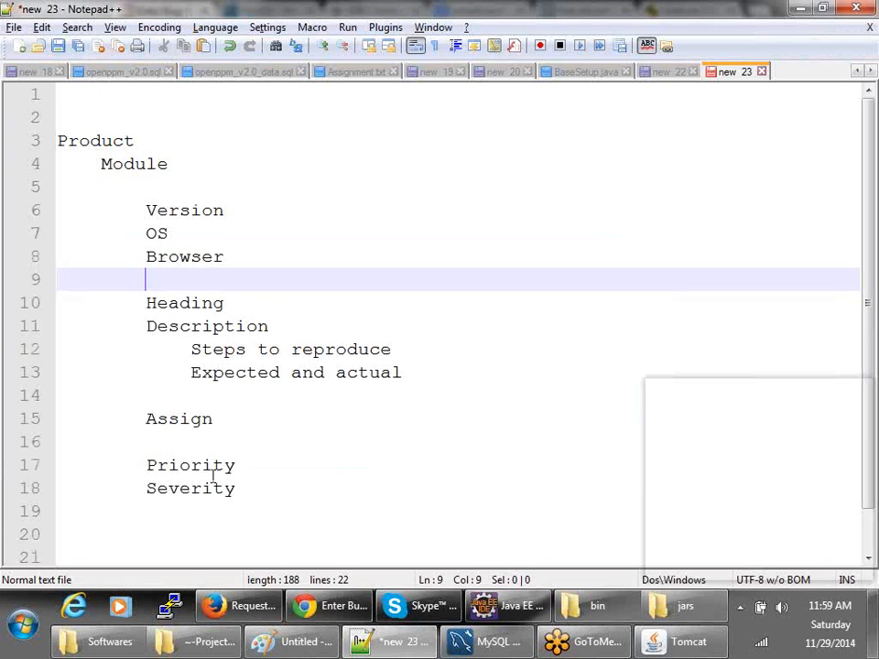
left_click(129, 552)
left_click(155, 508)
type("A")
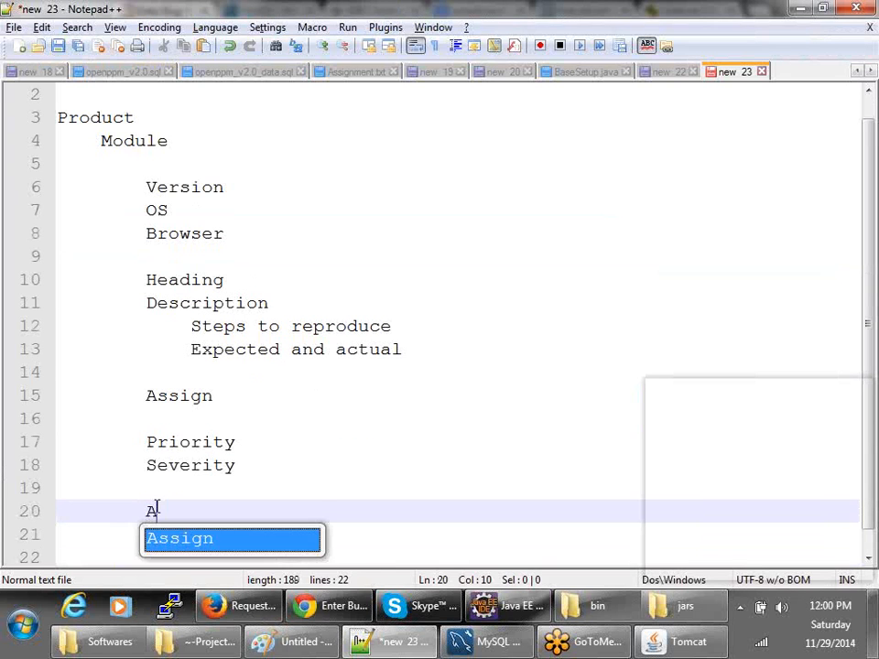
type("ttach")
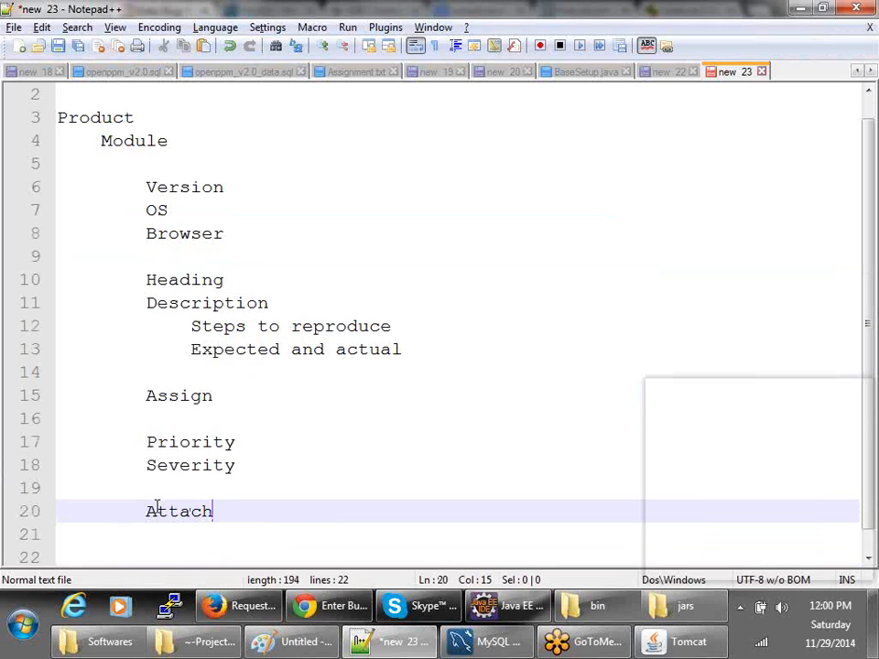
type("mwn")
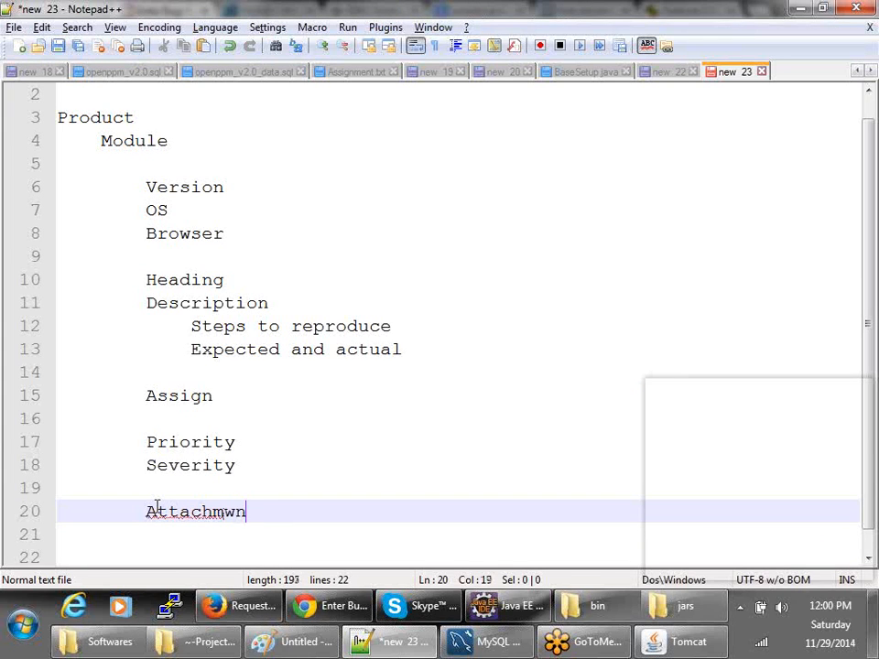
key("BackSpace")
key("BackSpace")
key("BackSpace")
type("ment")
key("Return")
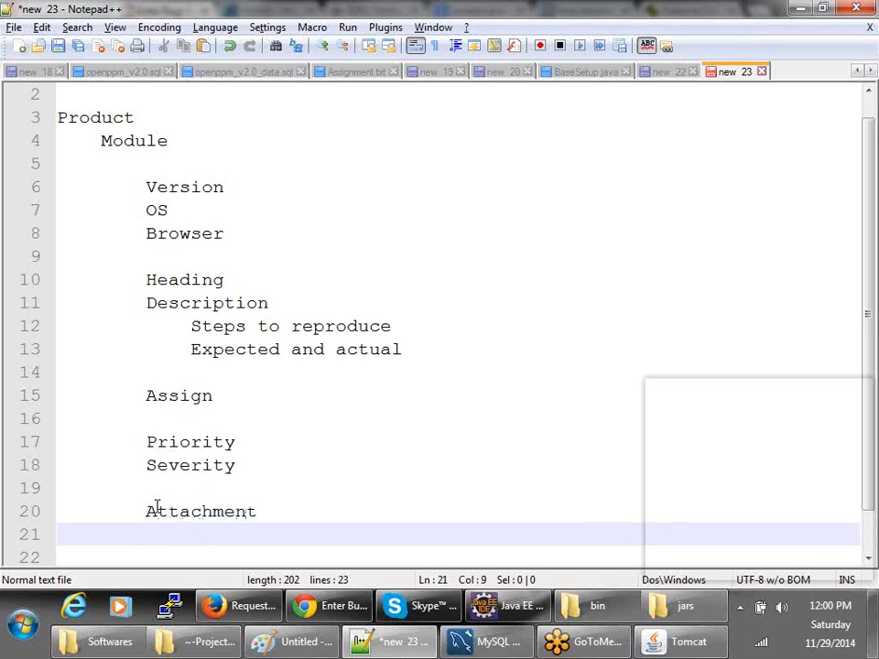
scroll(157, 508, "down", 1)
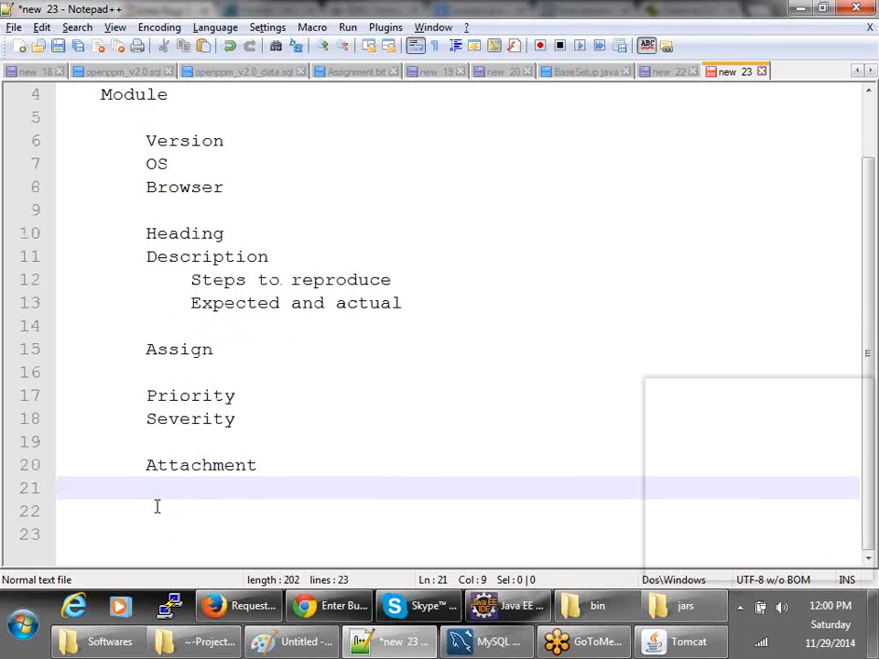
key("alt+Tab")
scroll(288, 351, "up", 5)
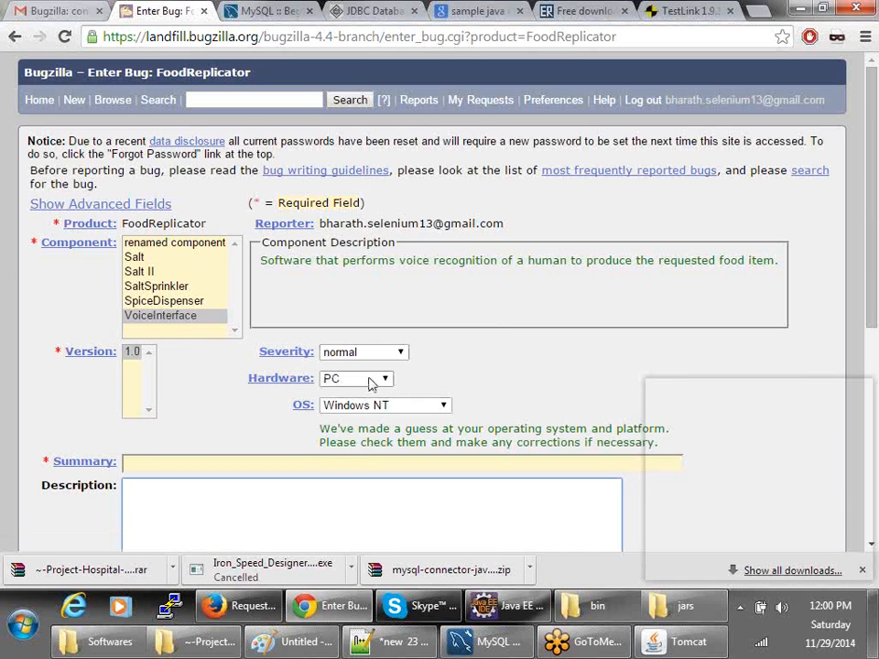
- Scroll down the FoodReplicator form, then switch back to the Notepad++ field notes
scroll(302, 430, "down", 5)
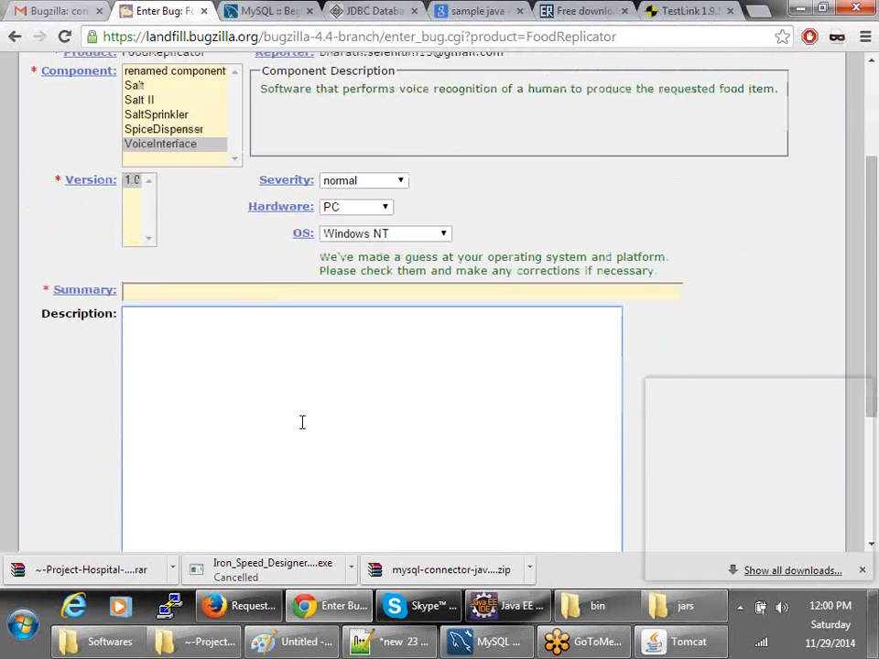
key("alt+Tab")
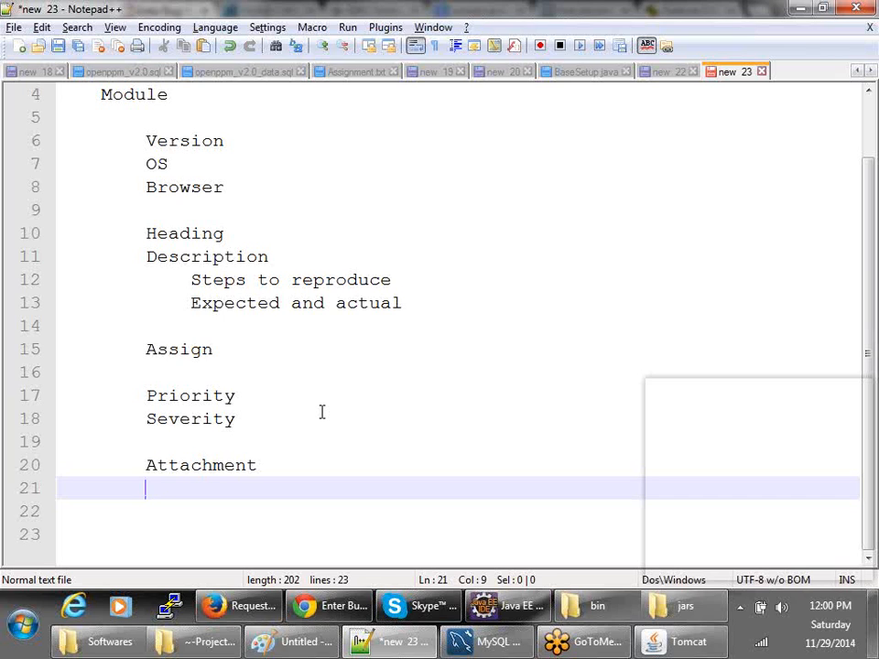
- Add resolution and Testcase id as new lines below Attachment
type("res")
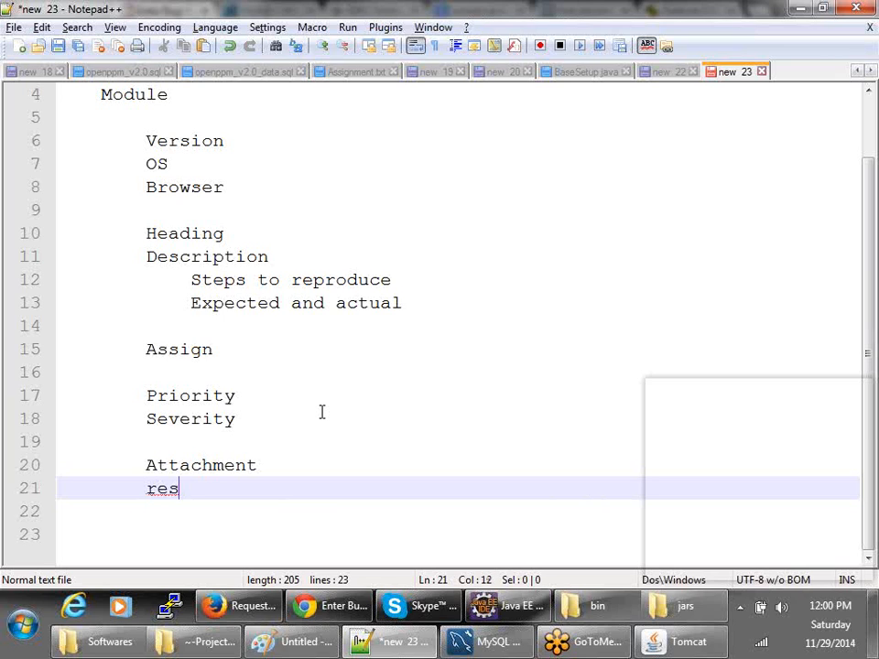
type("olution")
key("Return")
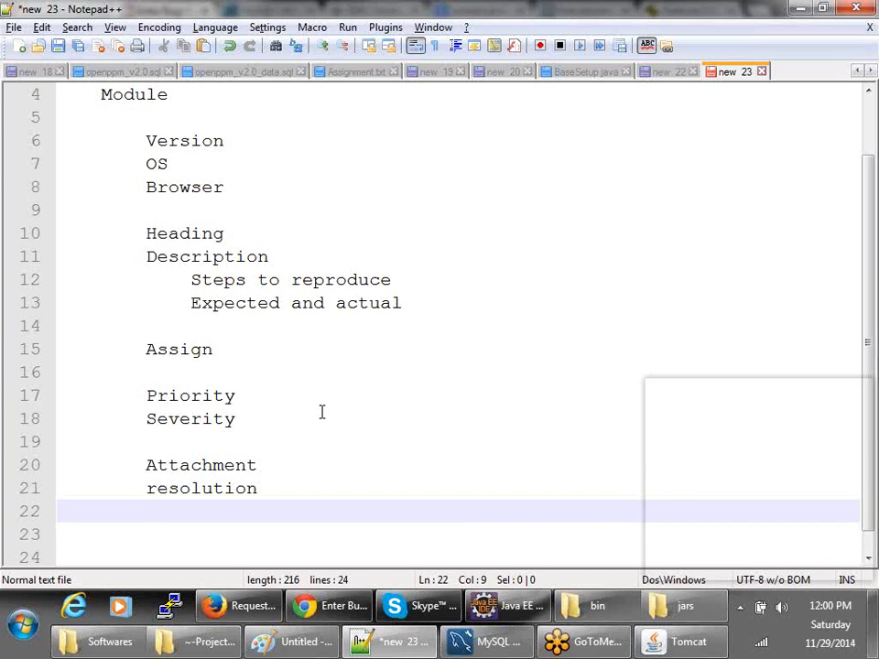
type("Test")
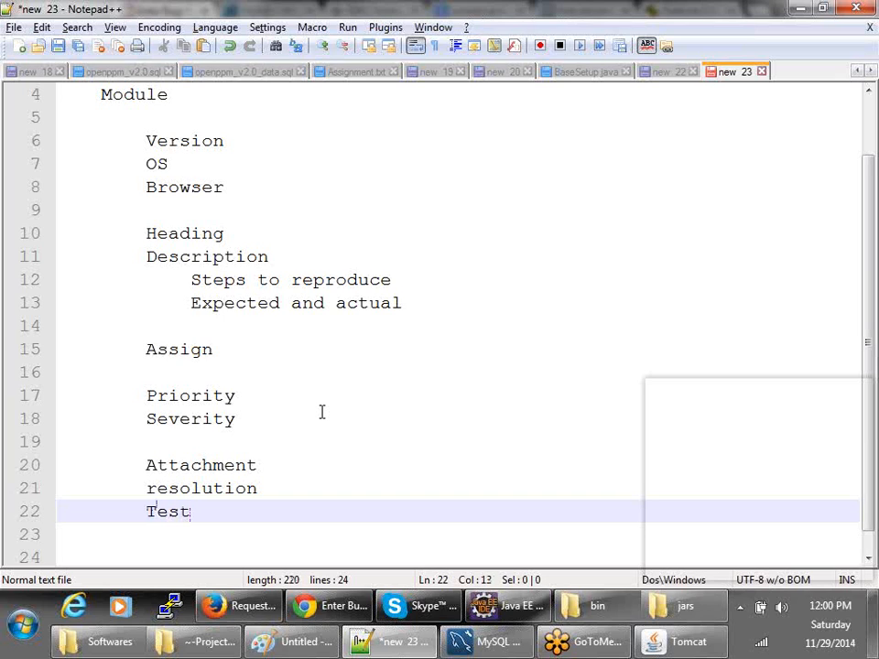
type("cases i")
key("BackSpace")
key("BackSpace")
key("BackSpace")
type("id")
key("Return")
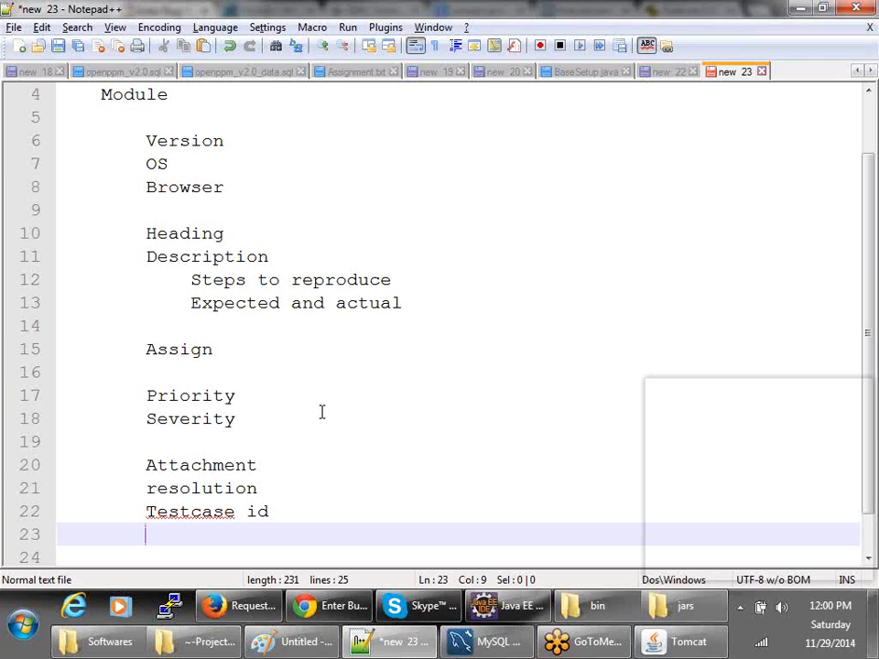
- Add regression plus a trailing blank line, then select the field list from line 4 to 24
type("reges")
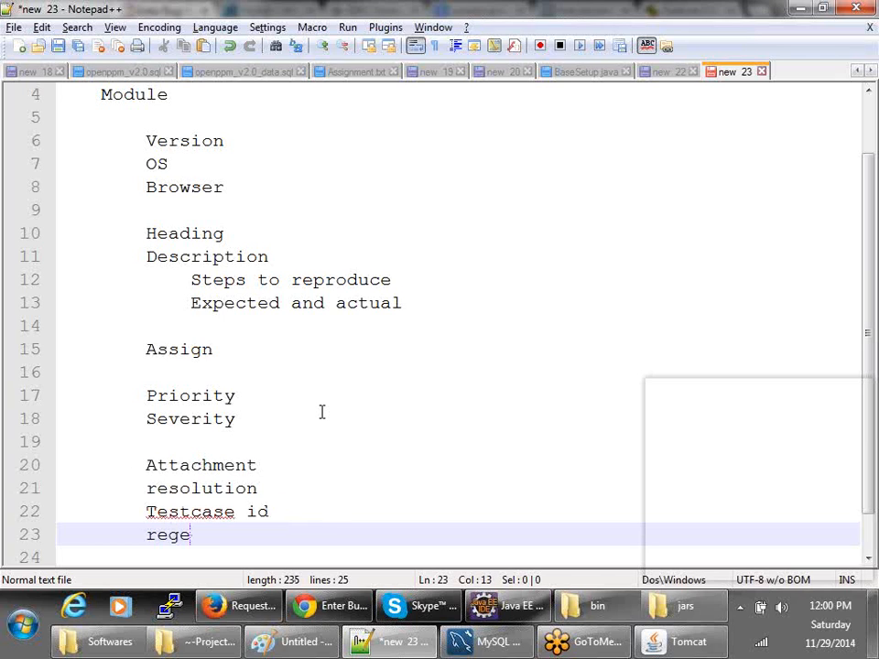
key("BackSpace")
key("BackSpace")
type("ression")
key("Return")
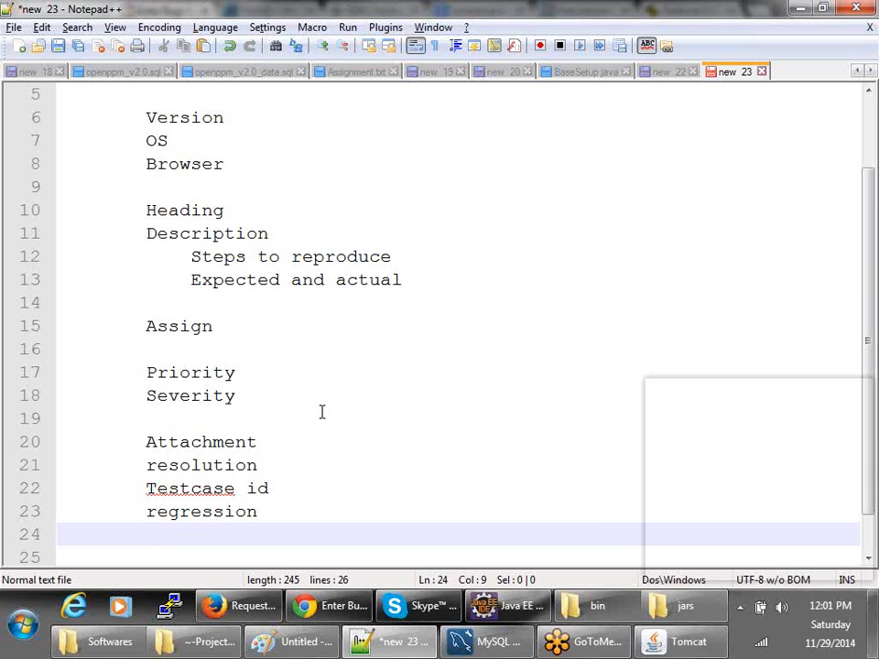
key("Return")
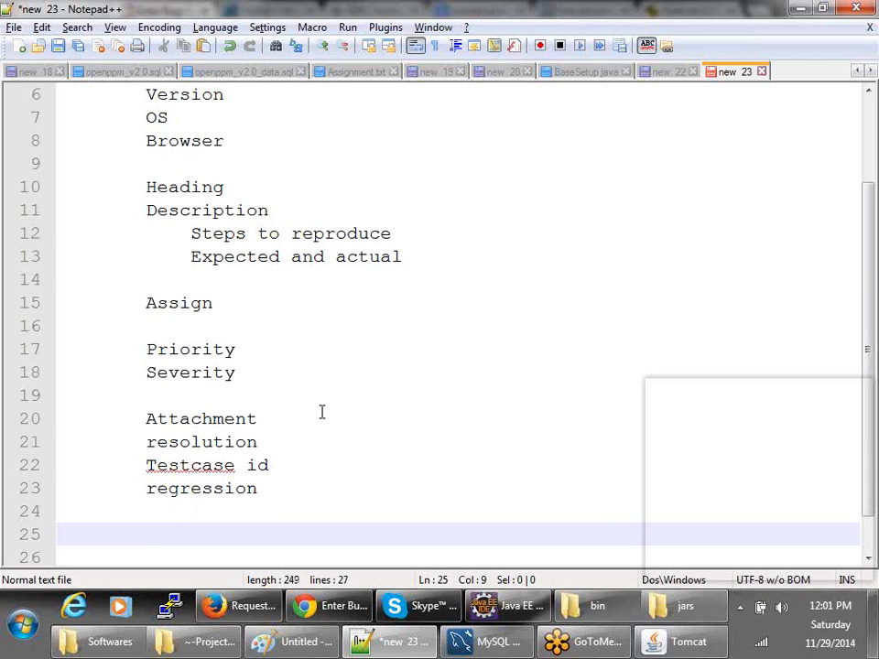
key("alt+Tab")
key("alt+Tab")
left_click_drag(300, 520, 36, 137)
key("alt+Tab")
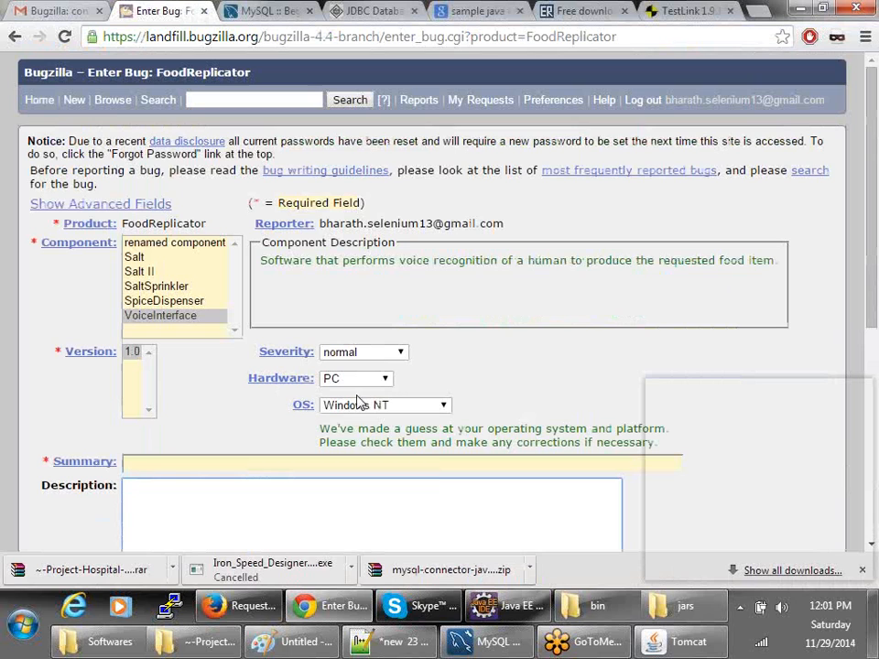
- Enter summary 'fasd' and description 'adas' in the FoodReplicator bug form and submit it
scroll(65, 137, "up", 5)
left_click(225, 465)
scroll(226, 469, "down", 3)
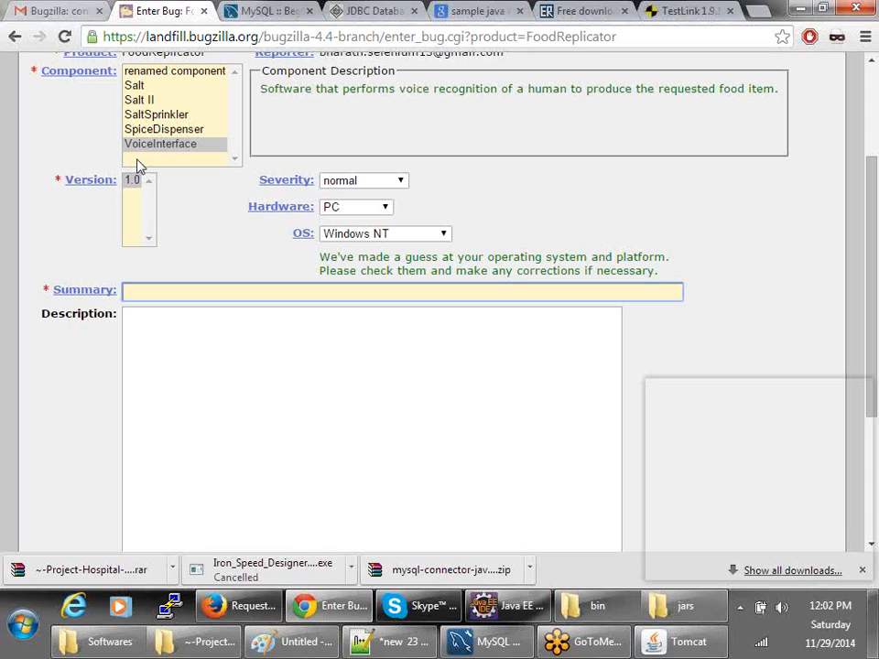
type("fasd")
left_click(217, 333)
type("adas")
scroll(219, 370, "down", 2)
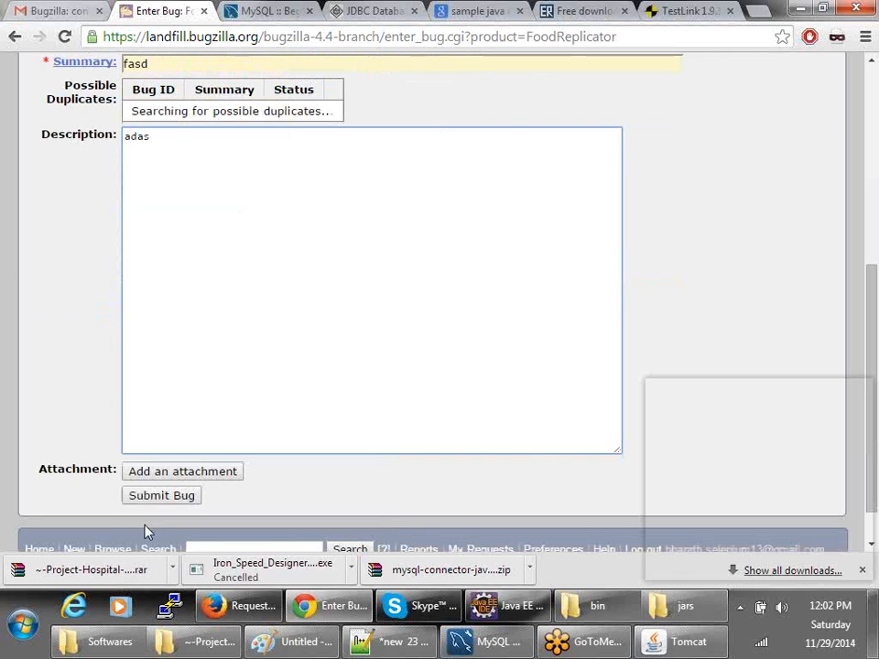
left_click(157, 495)
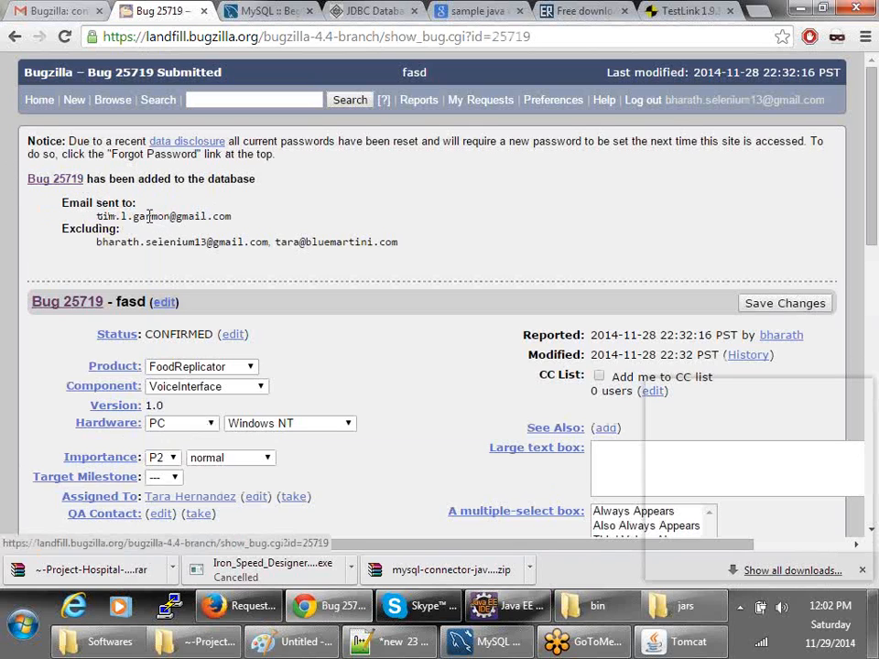
left_click_drag(100, 213, 234, 216)
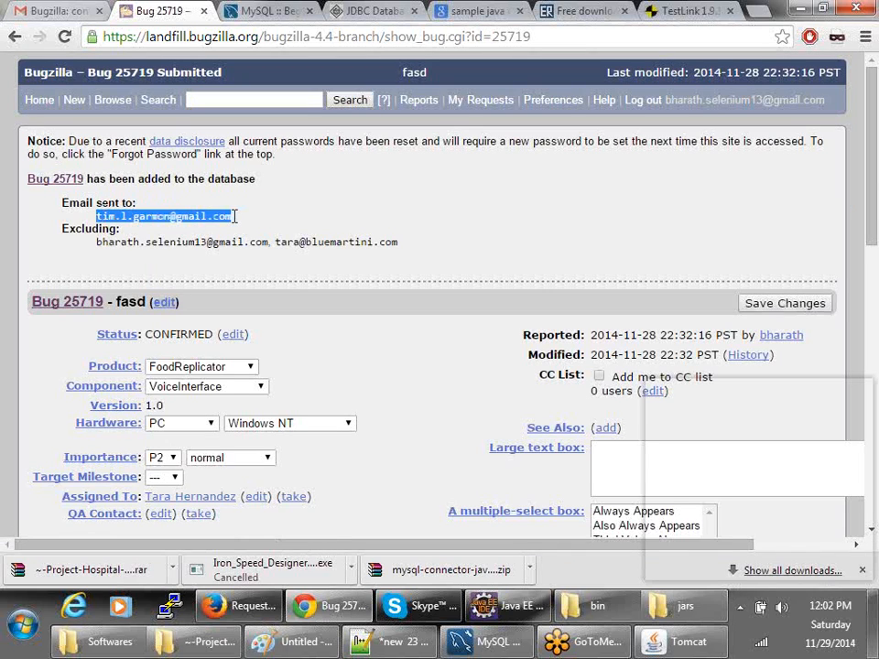
left_click(240, 220)
left_click_drag(240, 220, 97, 213)
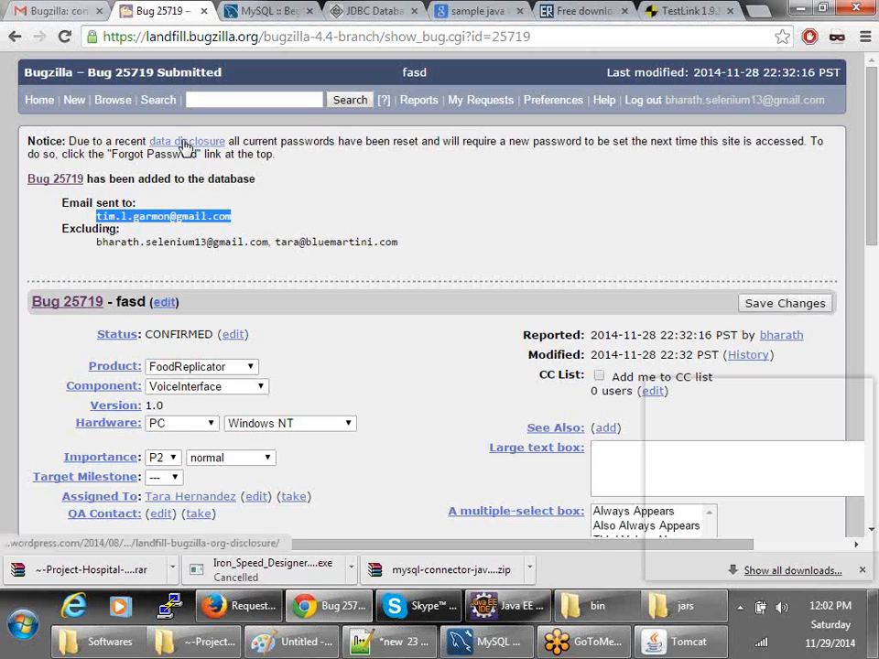
scroll(266, 311, "down", 2)
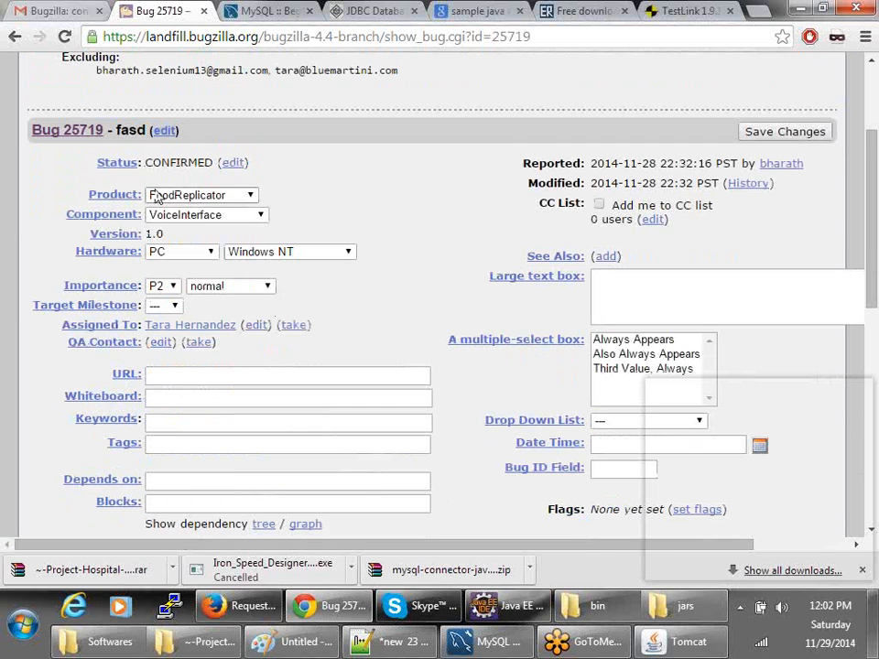
scroll(134, 428, "down", 1)
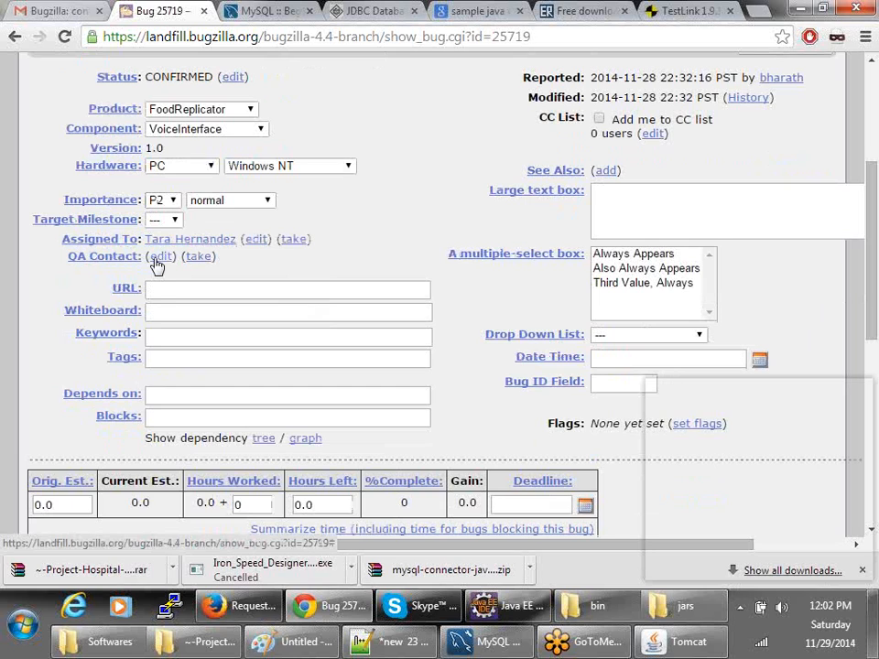
left_click(212, 289)
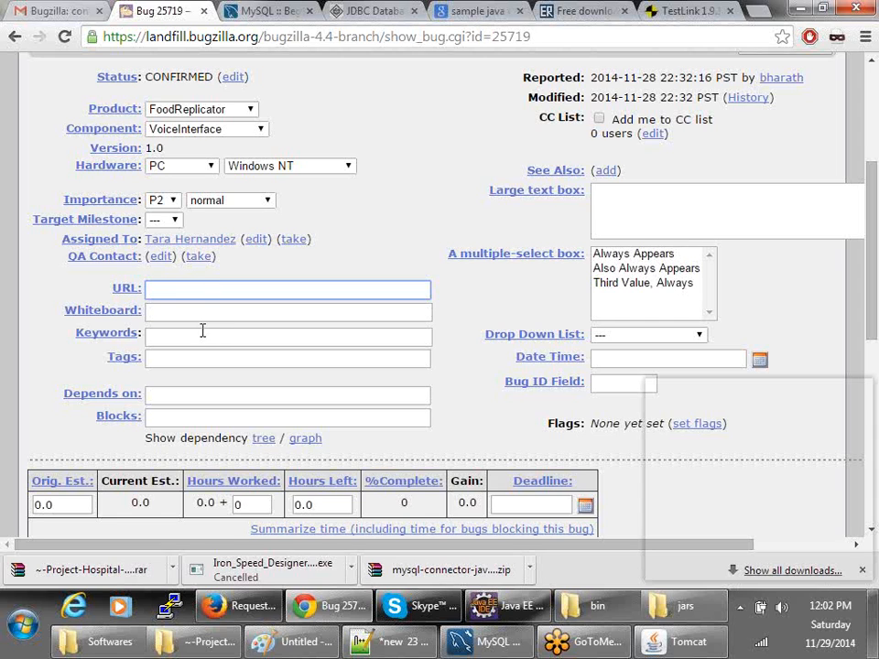
left_click(201, 332)
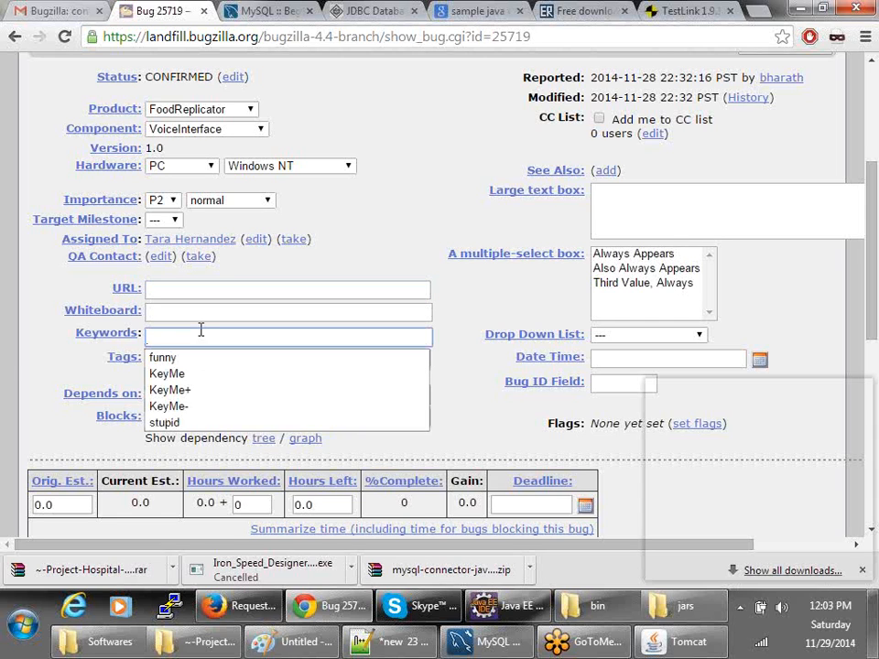
left_click(10, 357)
left_click(154, 396)
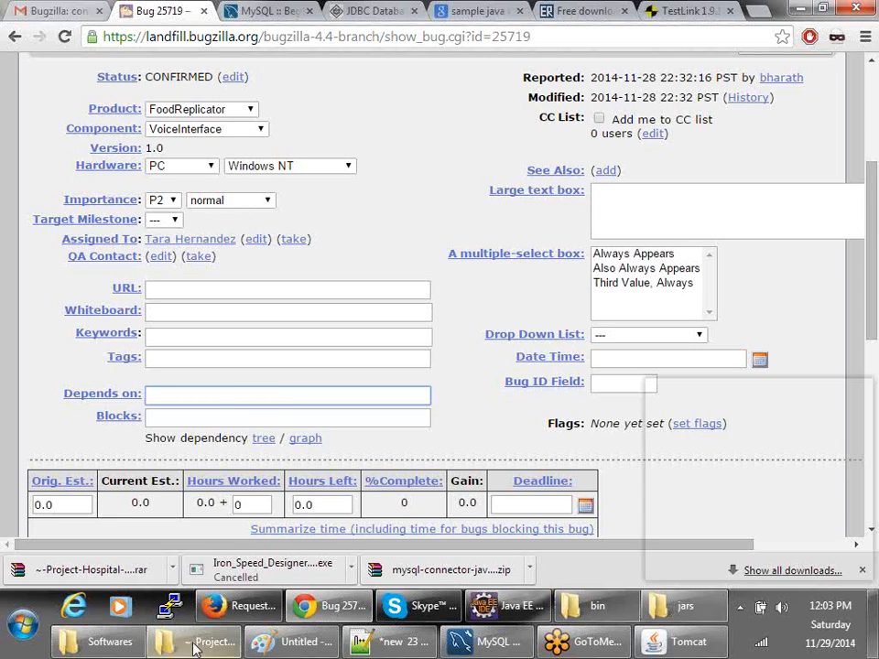
left_click(240, 605)
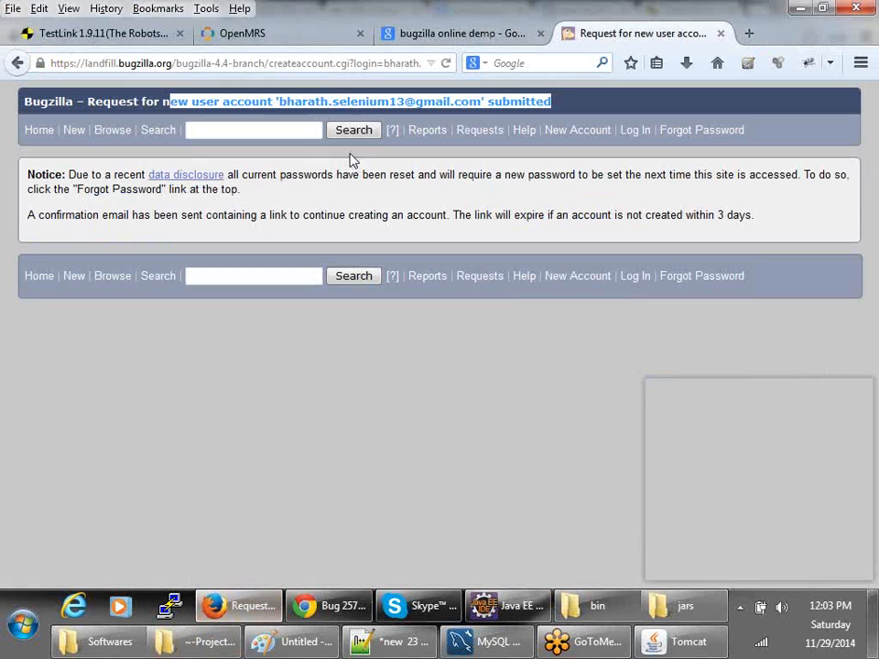
left_click(318, 41)
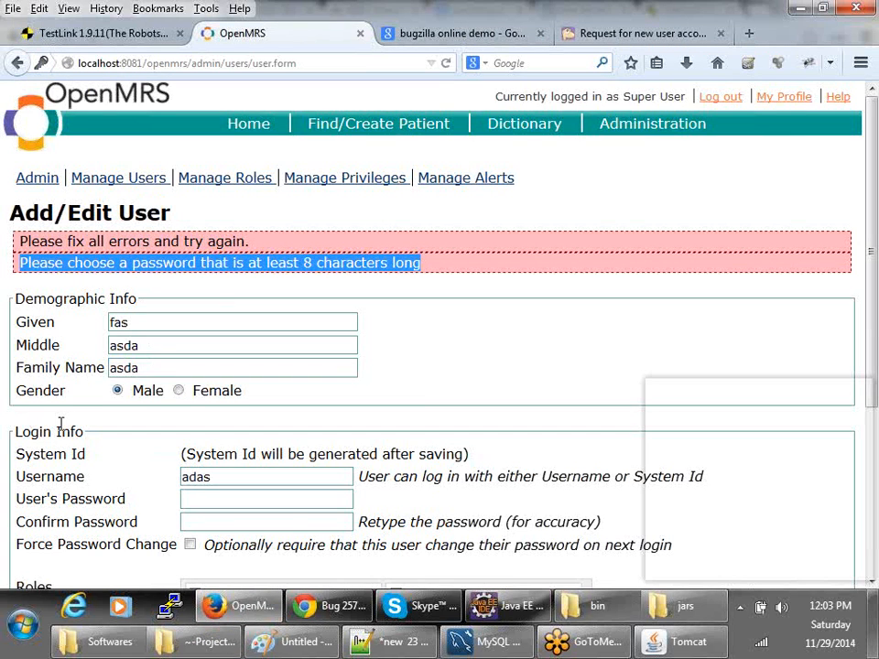
left_click(151, 271)
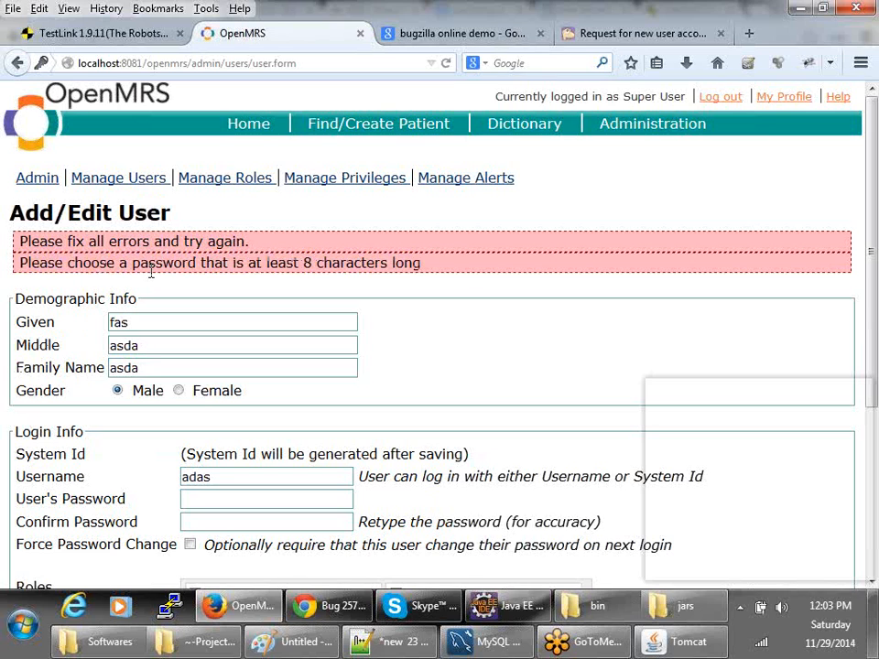
left_click_drag(151, 271, 464, 271)
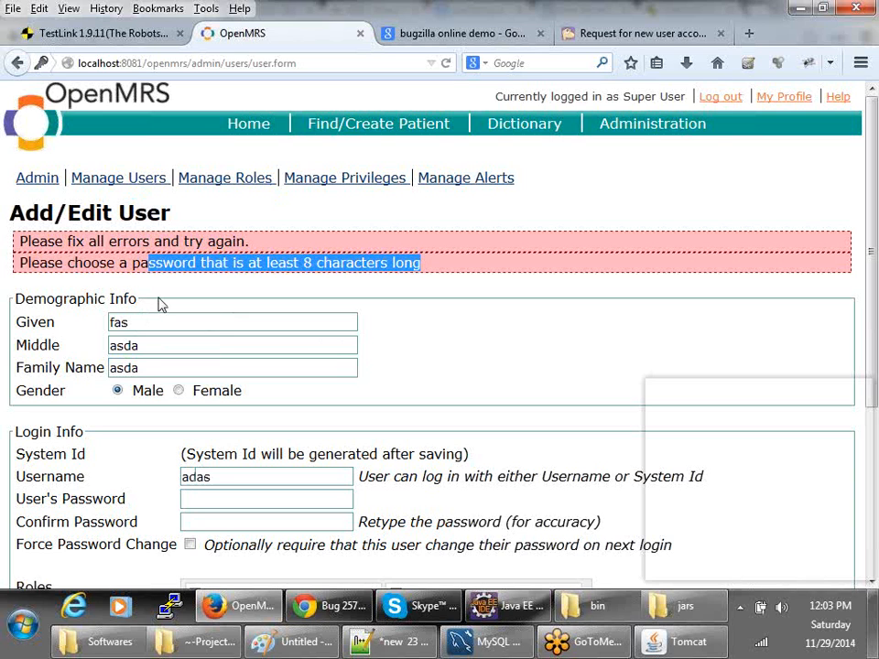
left_click(332, 606)
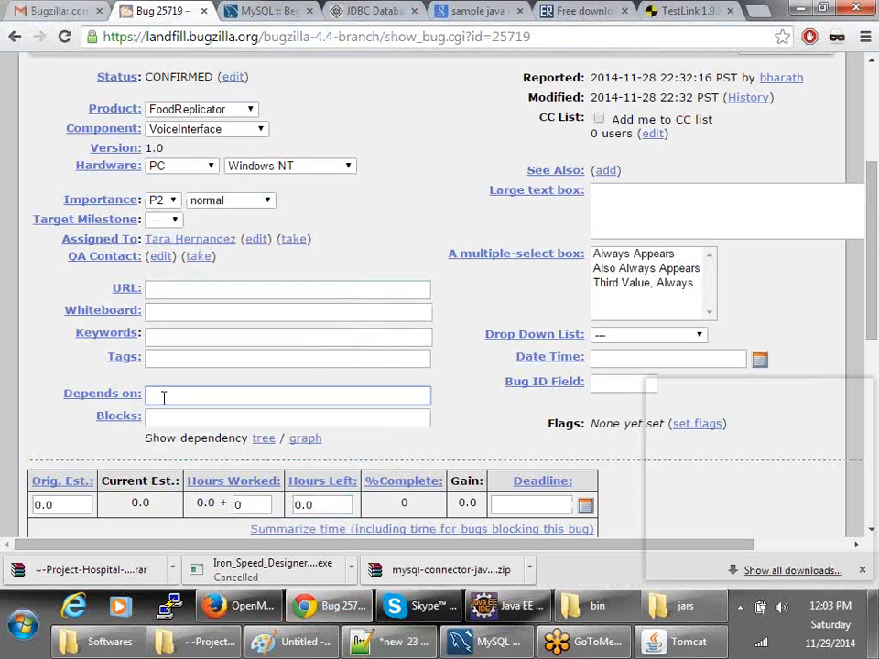
- Look over the Blocks field, Drop Down List options and Orig. Est. value 0.0, leaving them unchanged
left_click(168, 417)
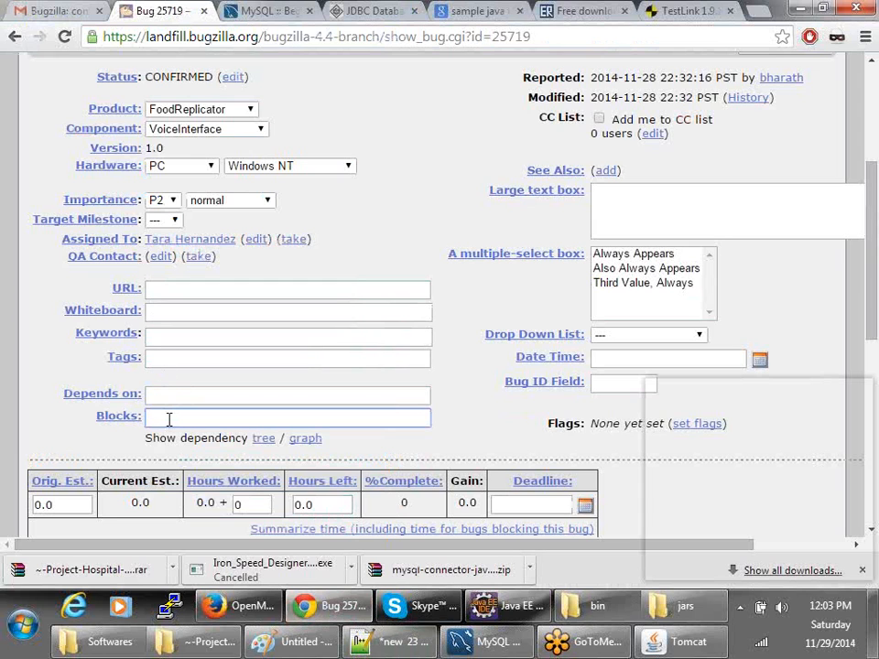
scroll(168, 418, "down", 2)
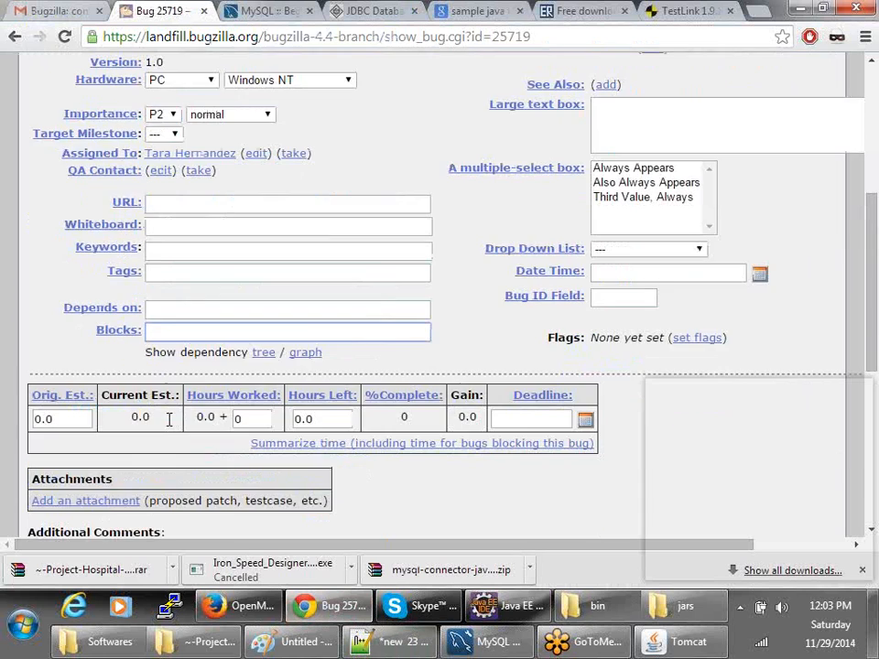
scroll(168, 421, "up", 3)
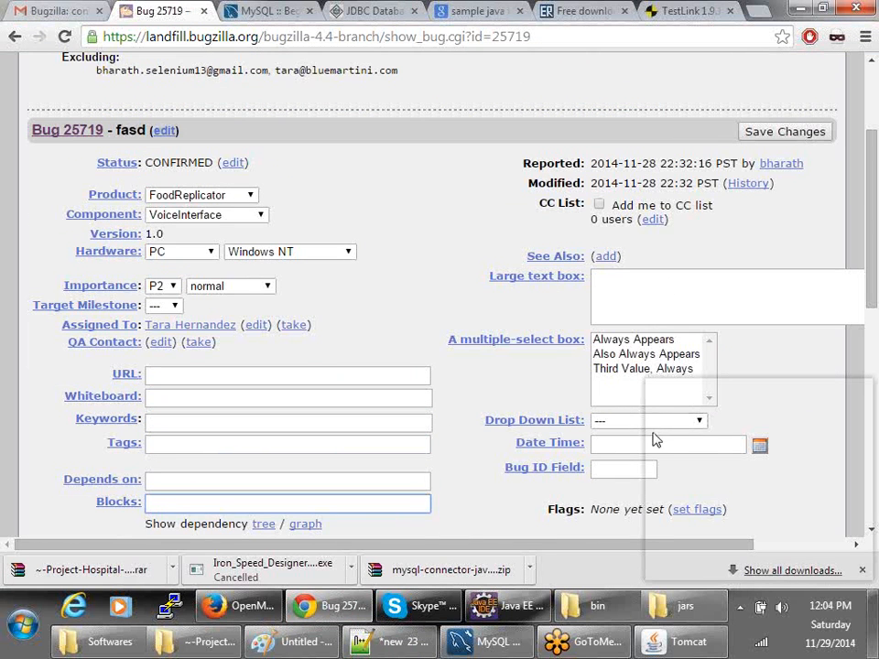
left_click(644, 422)
left_click(465, 470)
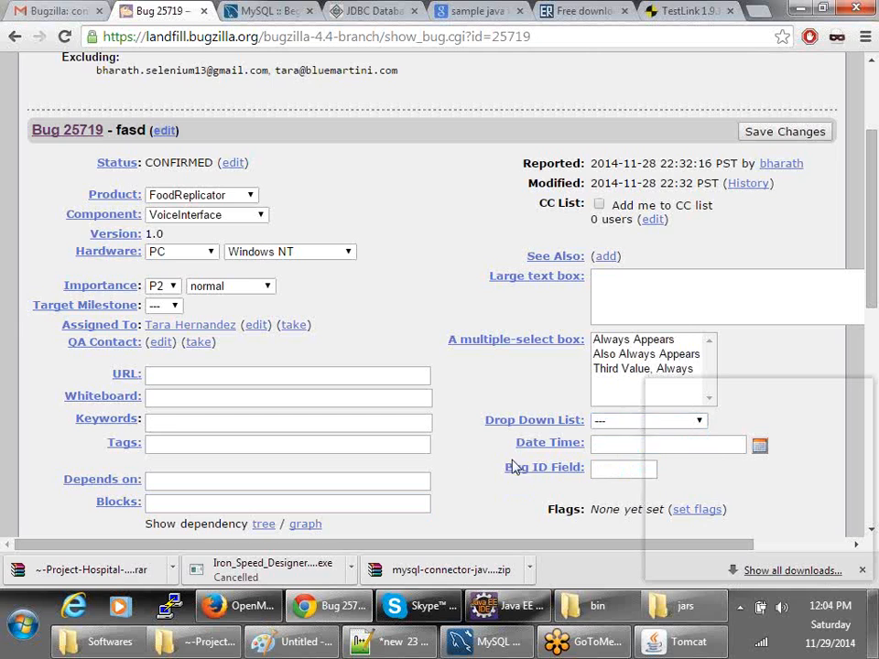
scroll(604, 412, "down", 2)
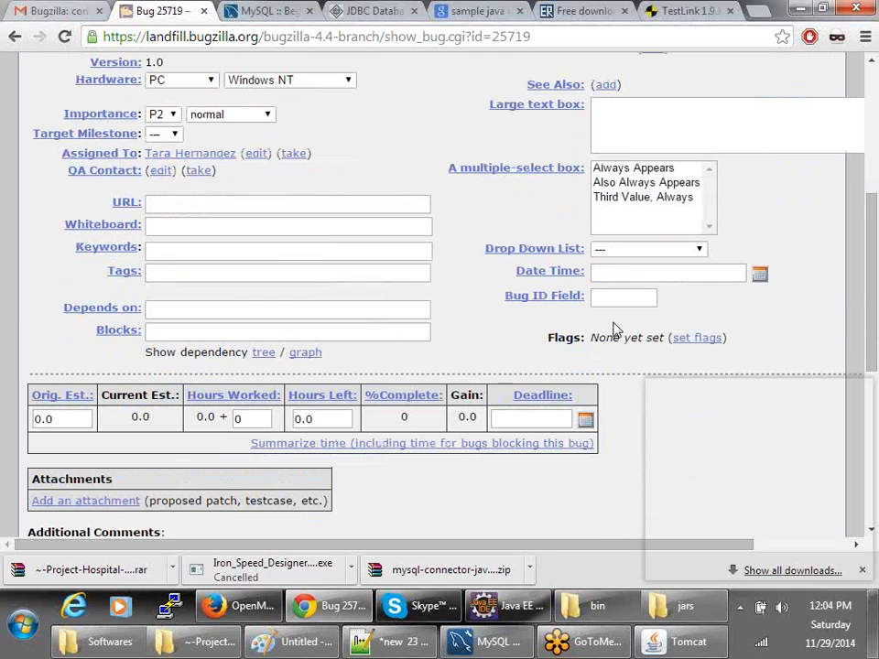
double_click(79, 418)
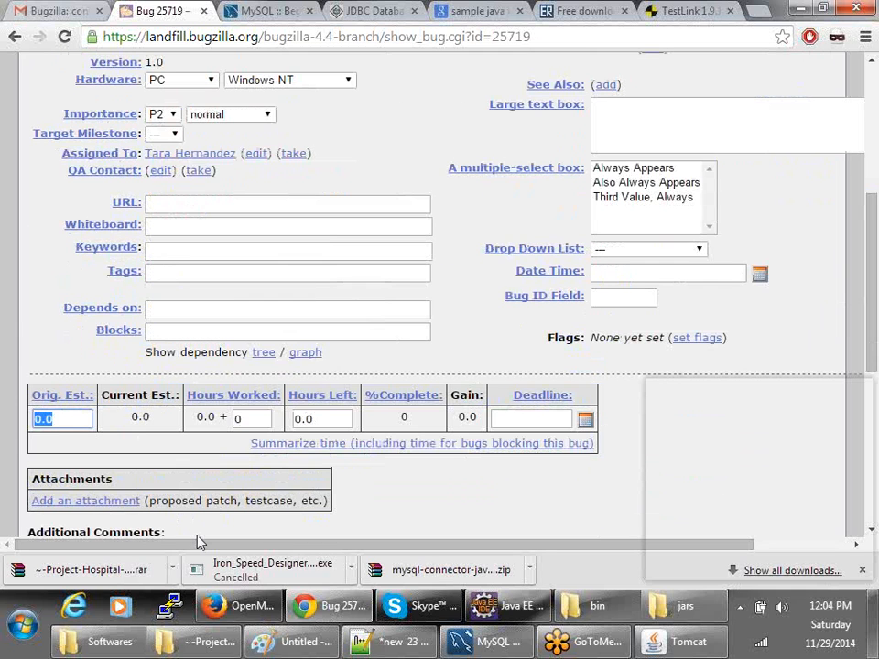
- Type the test comment '54rgregre' into Additional Comments
scroll(199, 541, "down", 2)
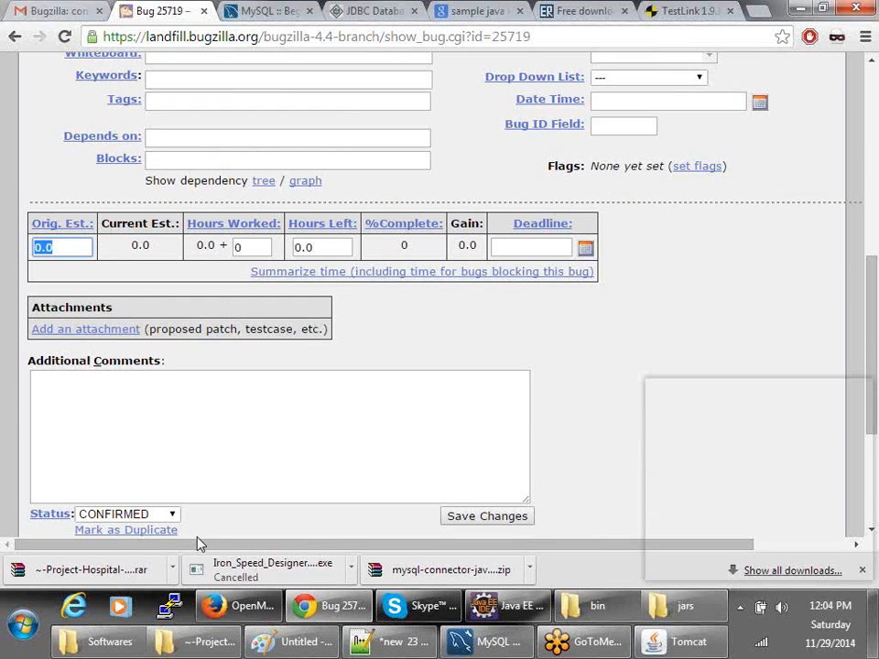
scroll(198, 542, "down", 2)
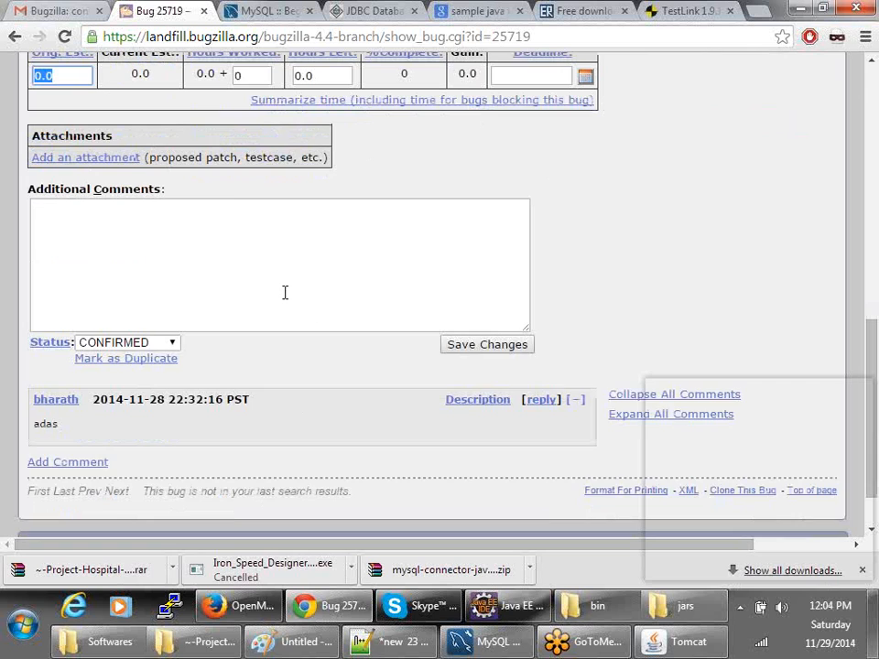
left_click(285, 292)
type("54rgregre")
scroll(285, 294, "down", 3)
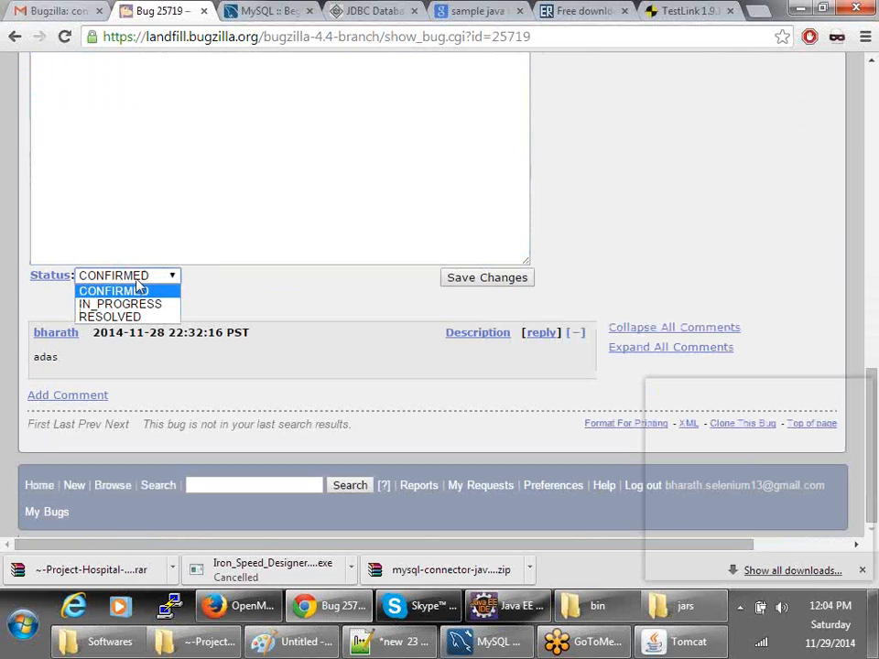
- Change the bug's status from CONFIRMED to RESOLVED with resolution WORKSFORME
left_click(137, 285)
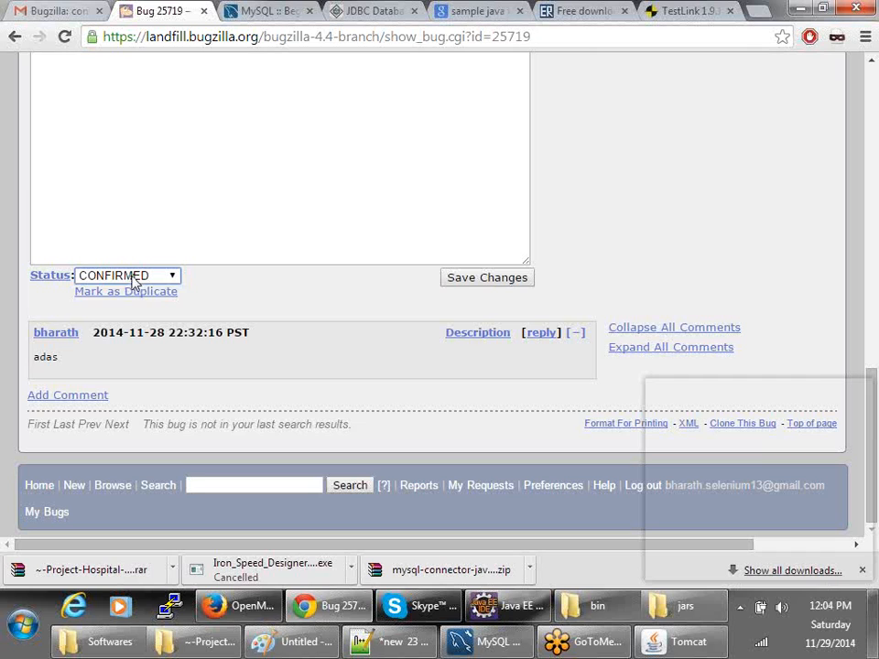
left_click(132, 278)
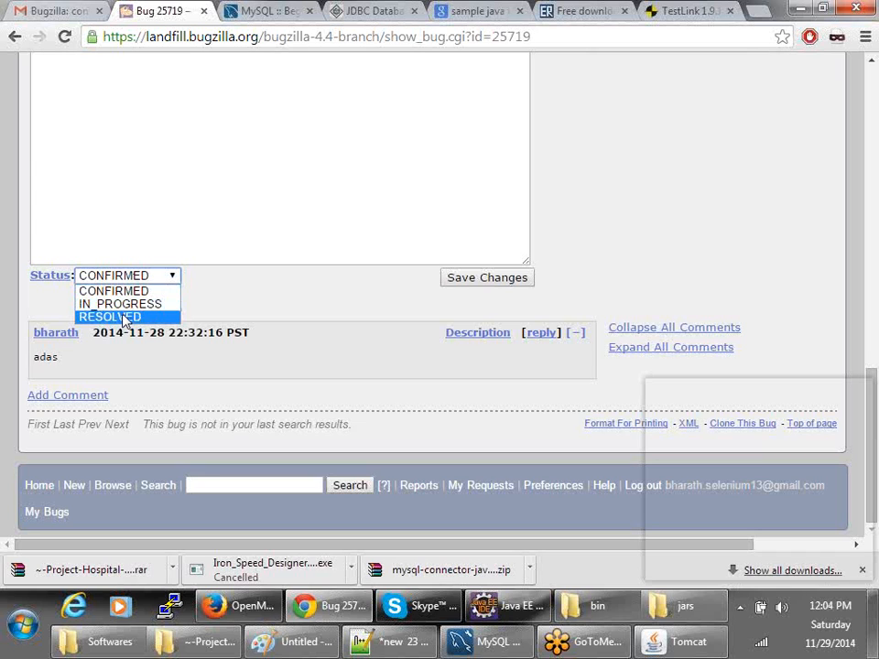
left_click(125, 317)
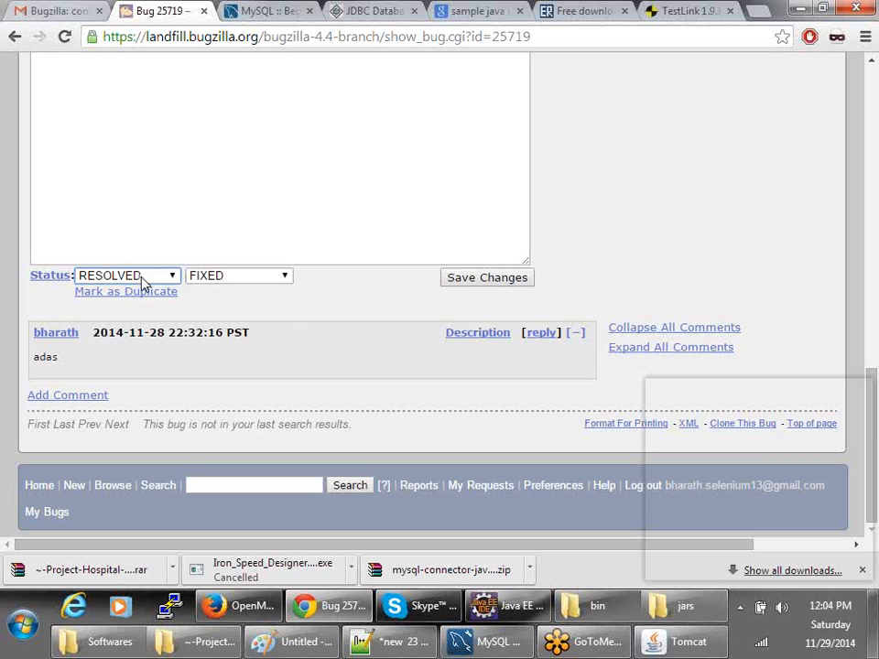
left_click(228, 277)
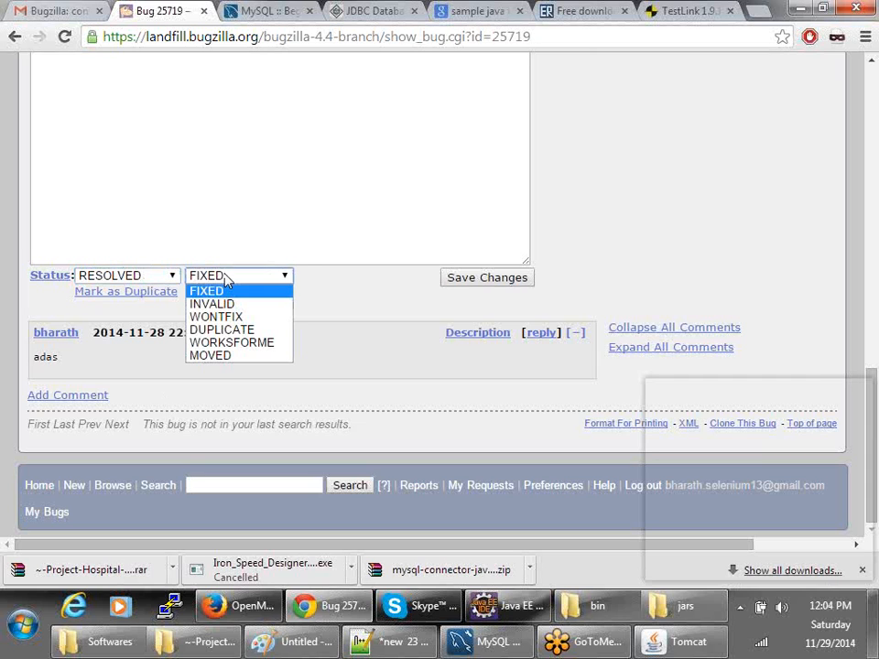
left_click(206, 345)
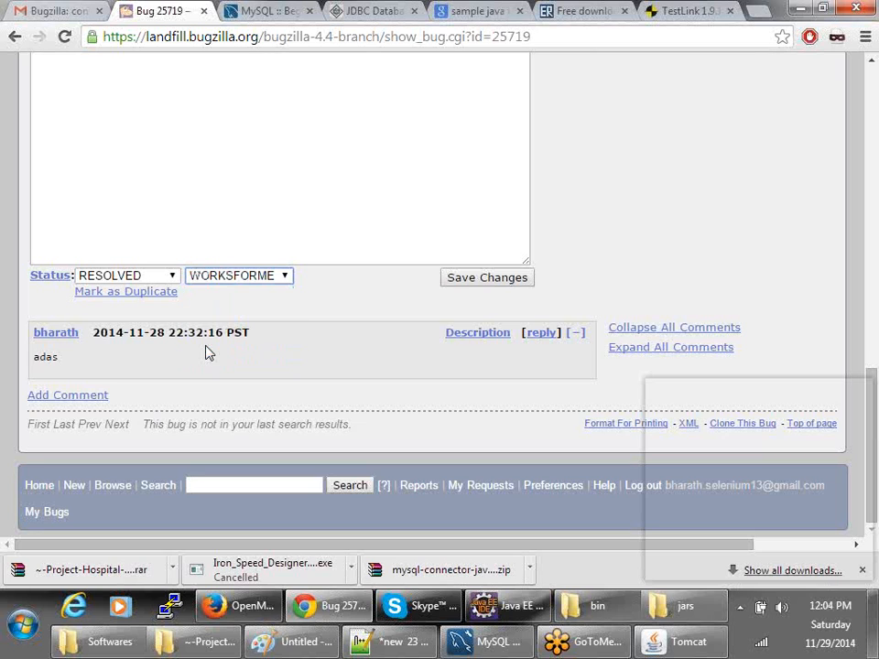
left_click(247, 278)
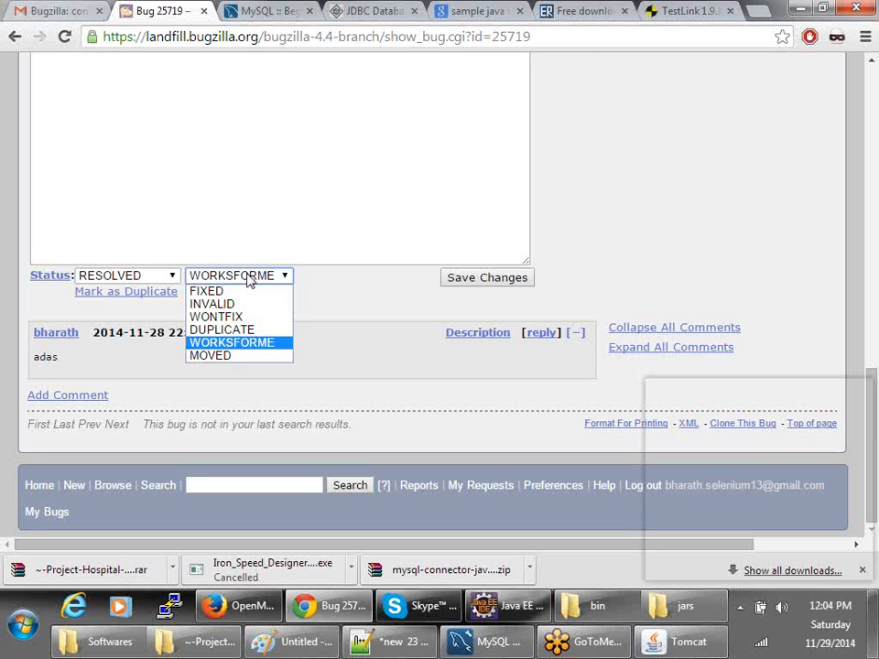
left_click(319, 356)
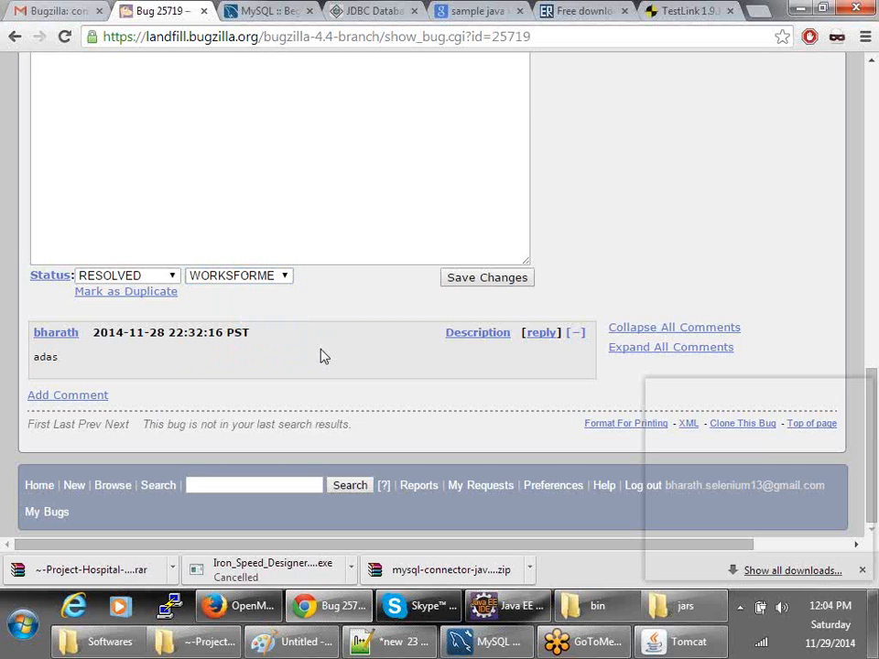
scroll(320, 354, "up", 11)
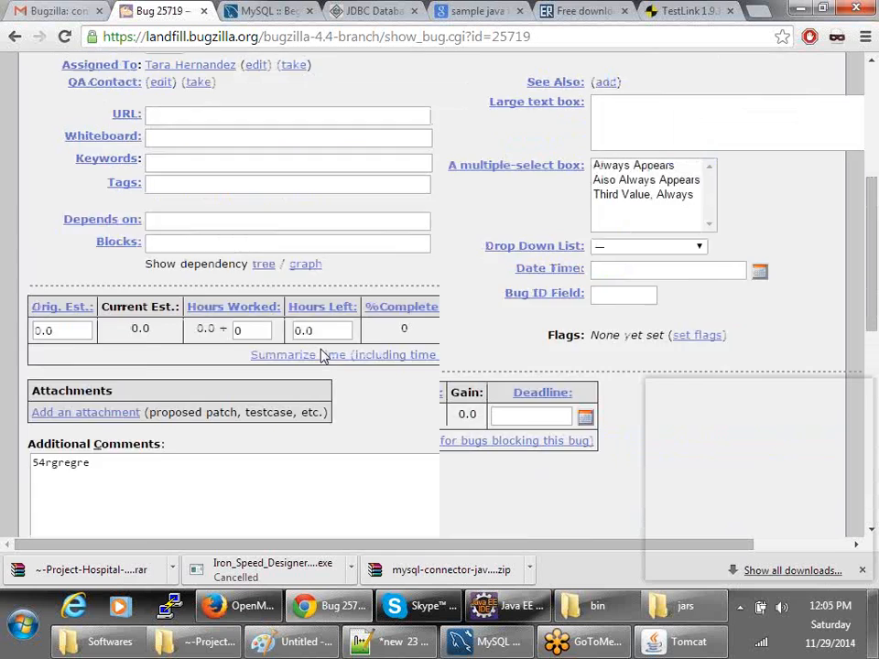